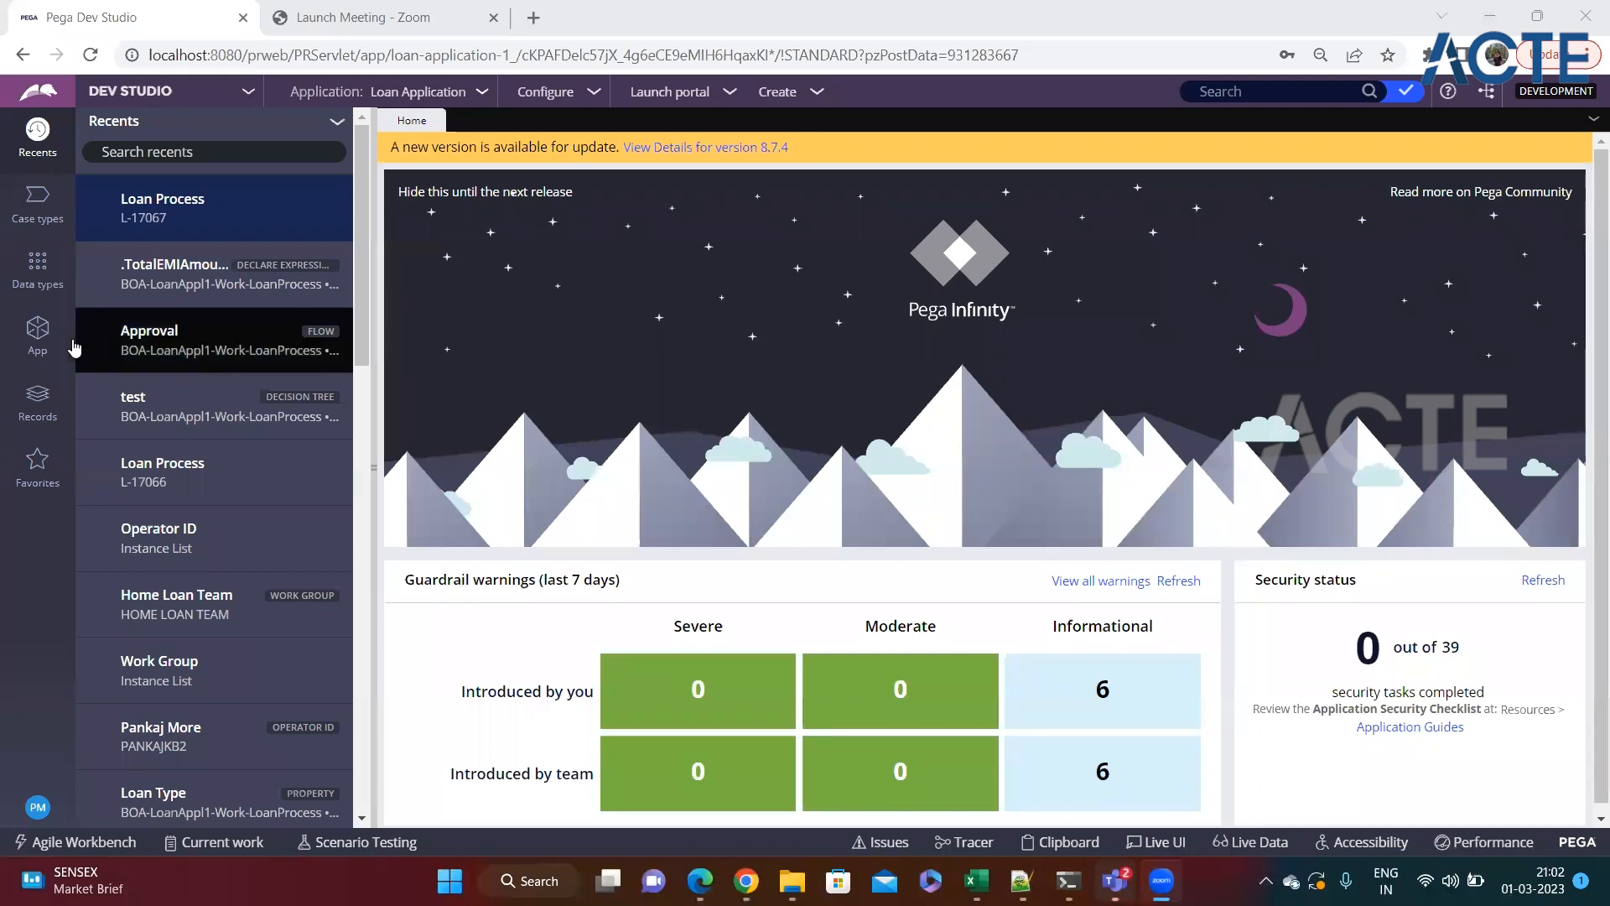
Step: Switch to Notepad++ and review the Declare Constraints line in the declare rules notes
click(62, 346)
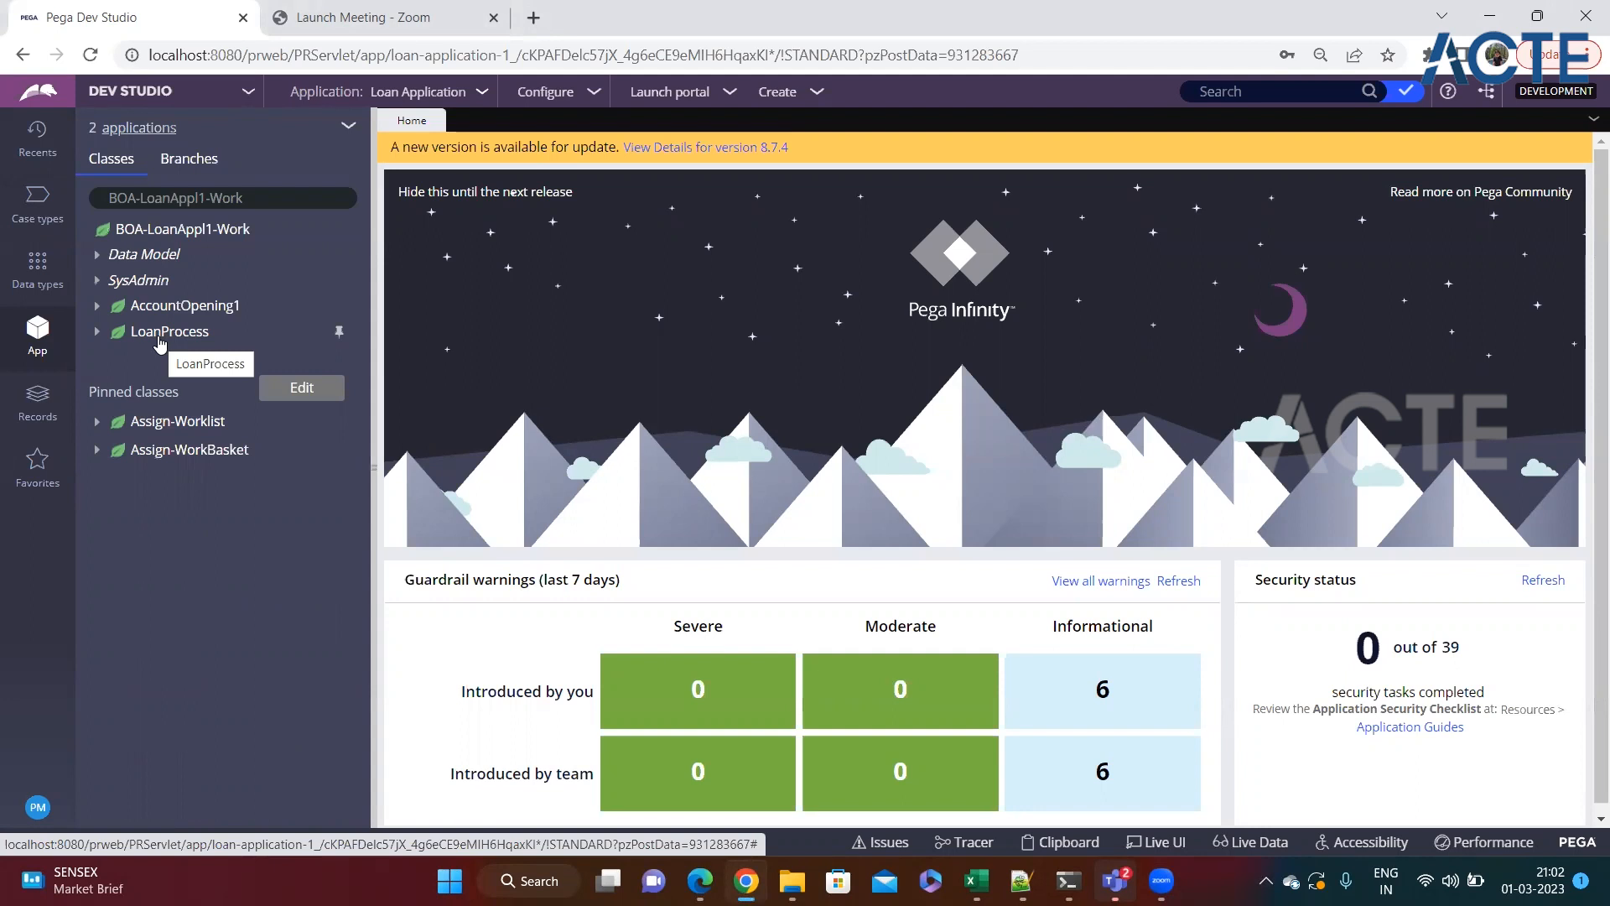
click(1020, 881)
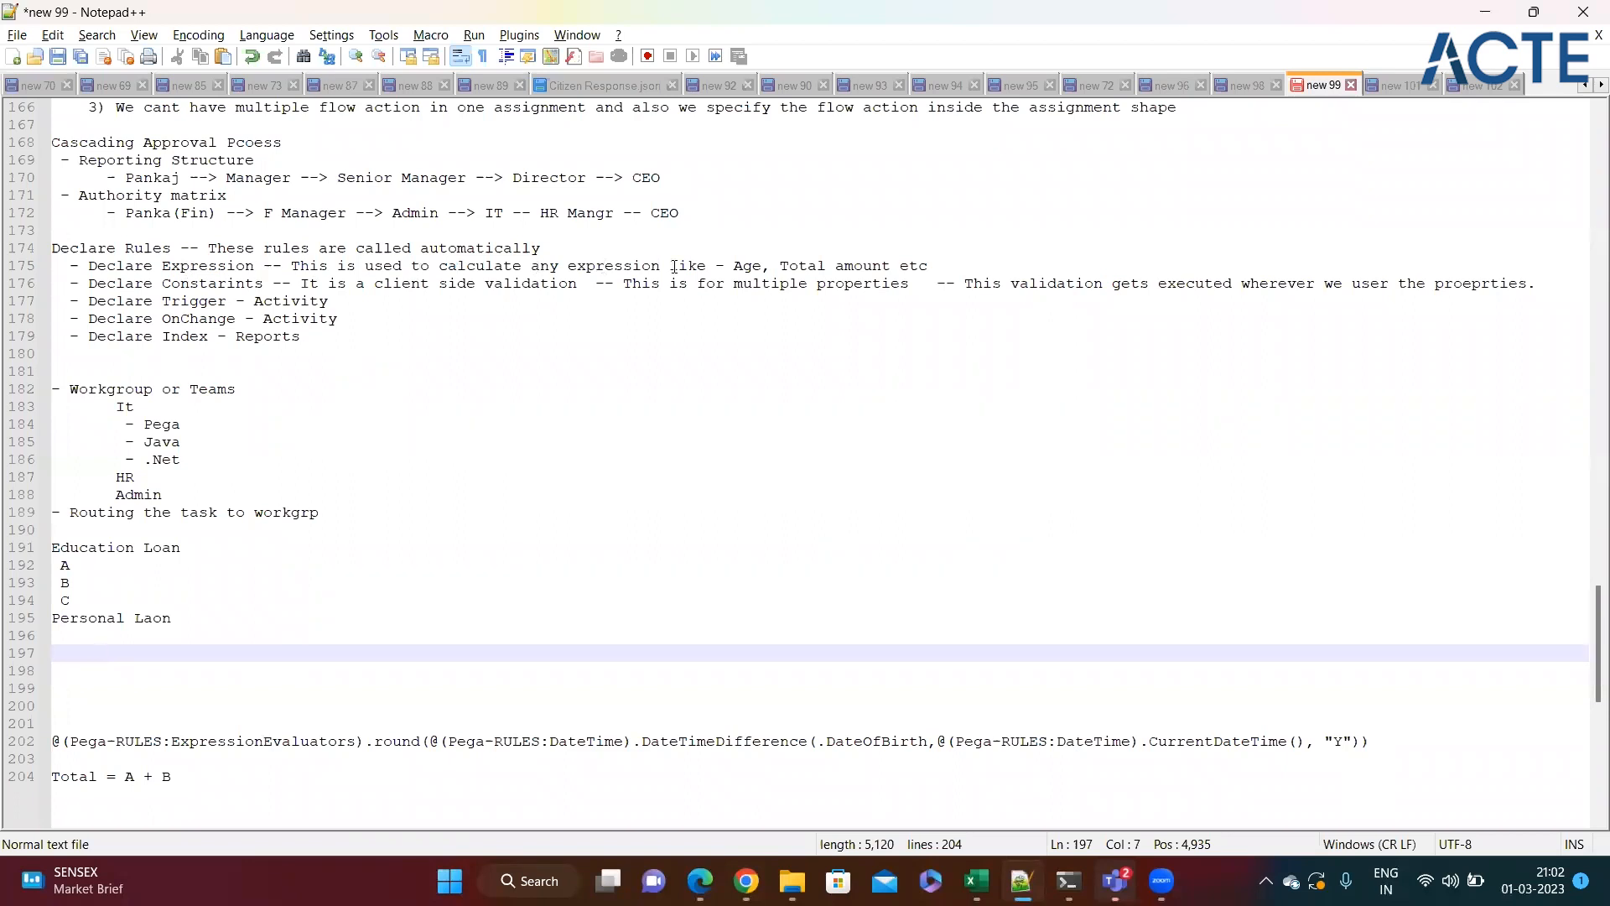
double_click(239, 283)
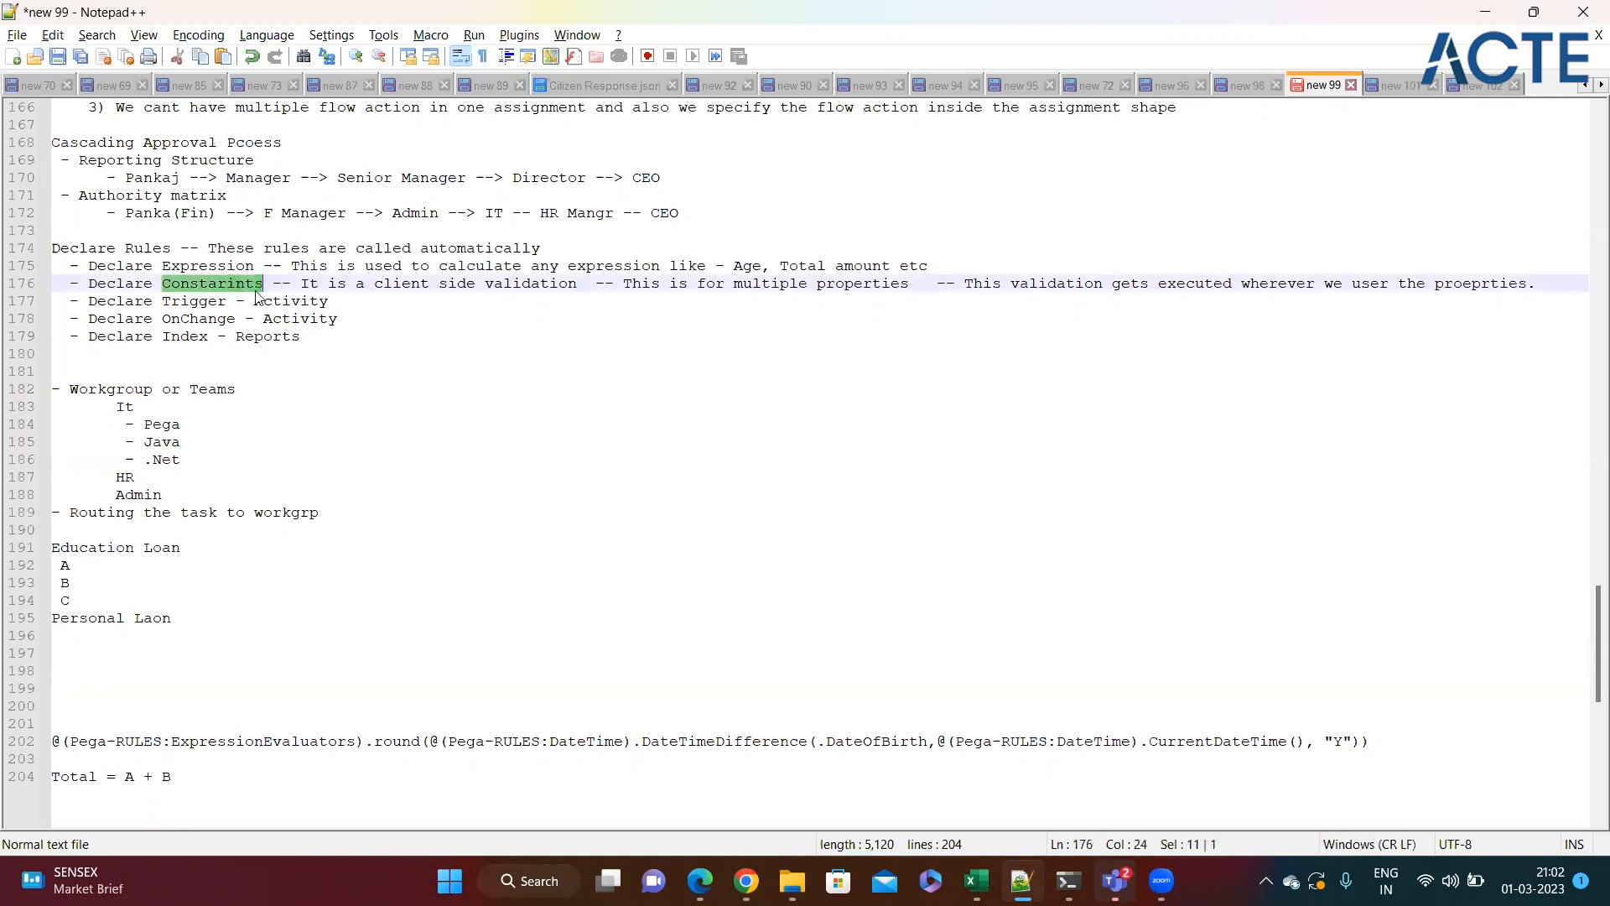
click(370, 297)
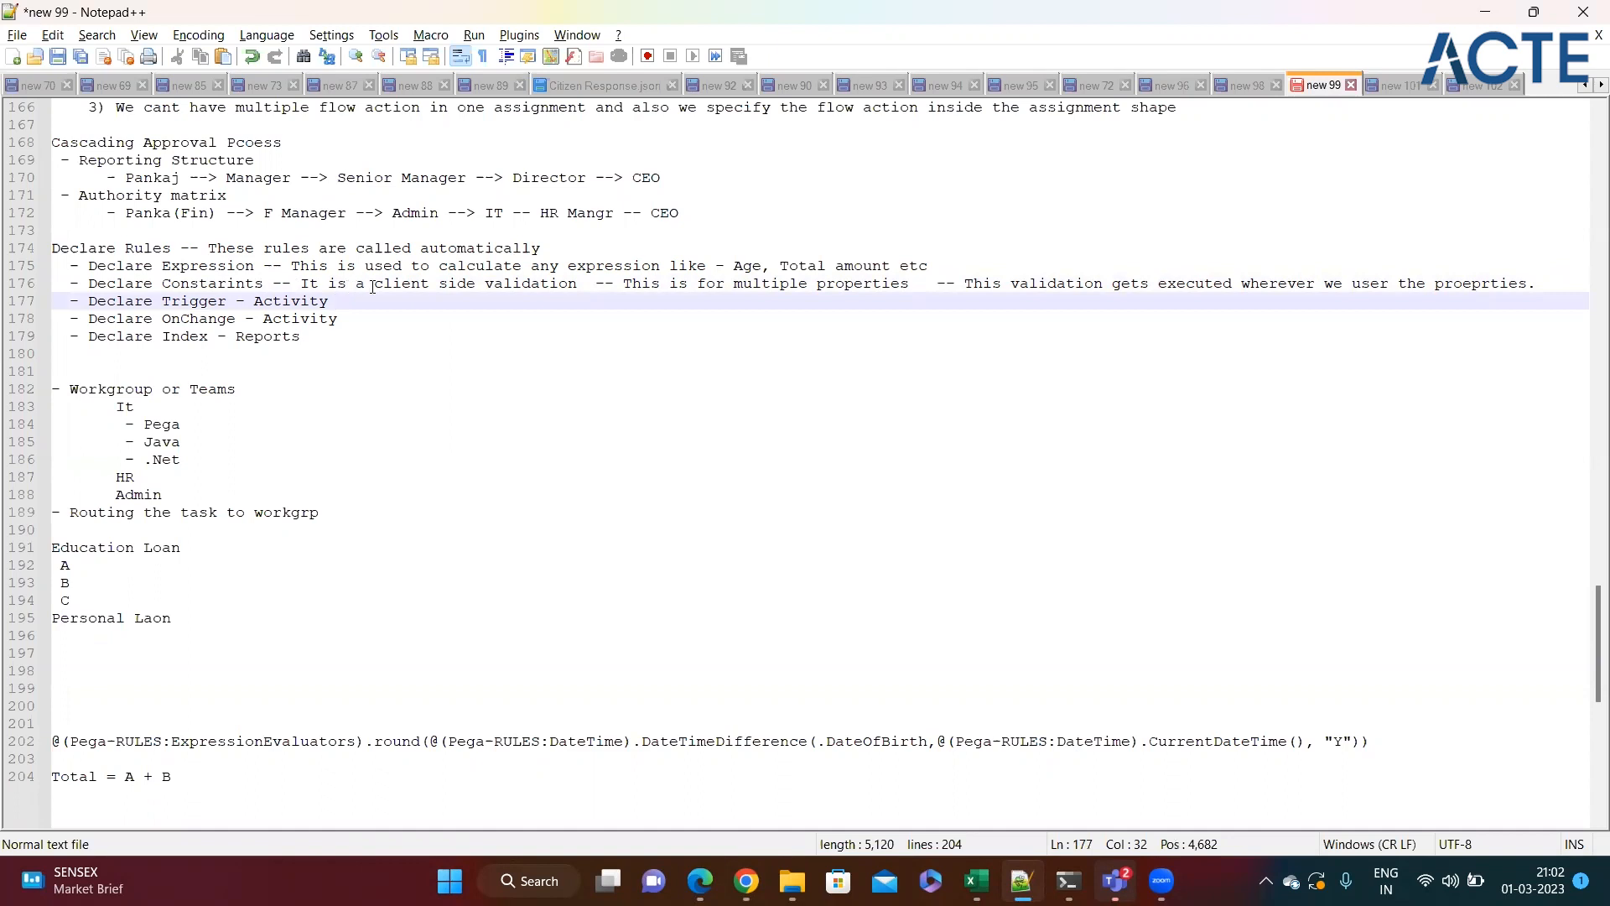
double_click(526, 285)
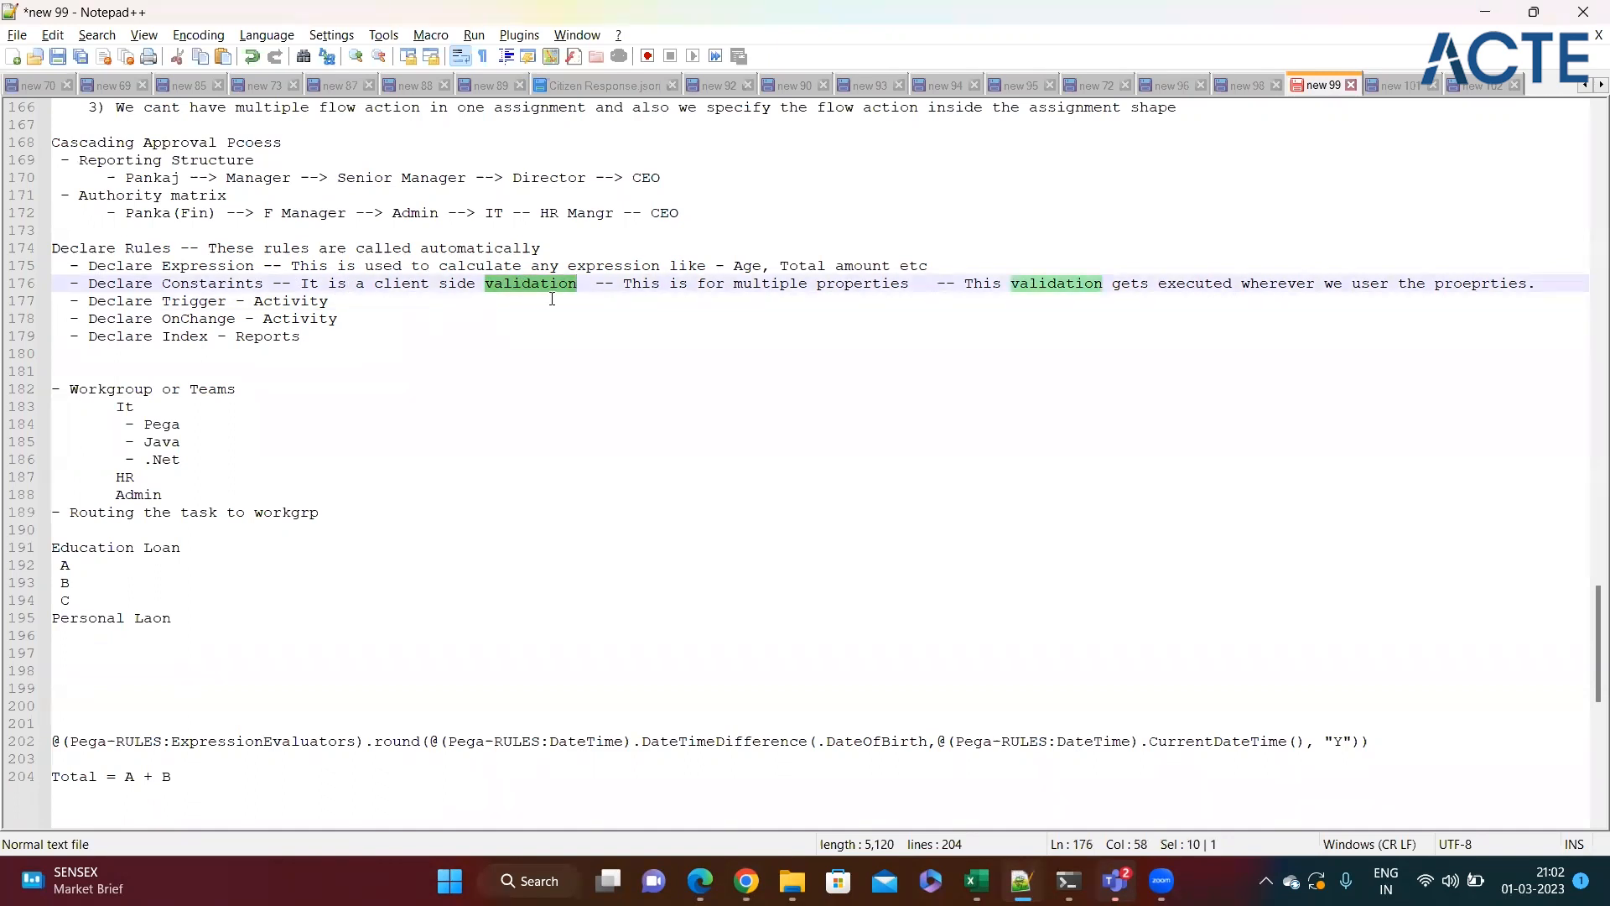
click(597, 287)
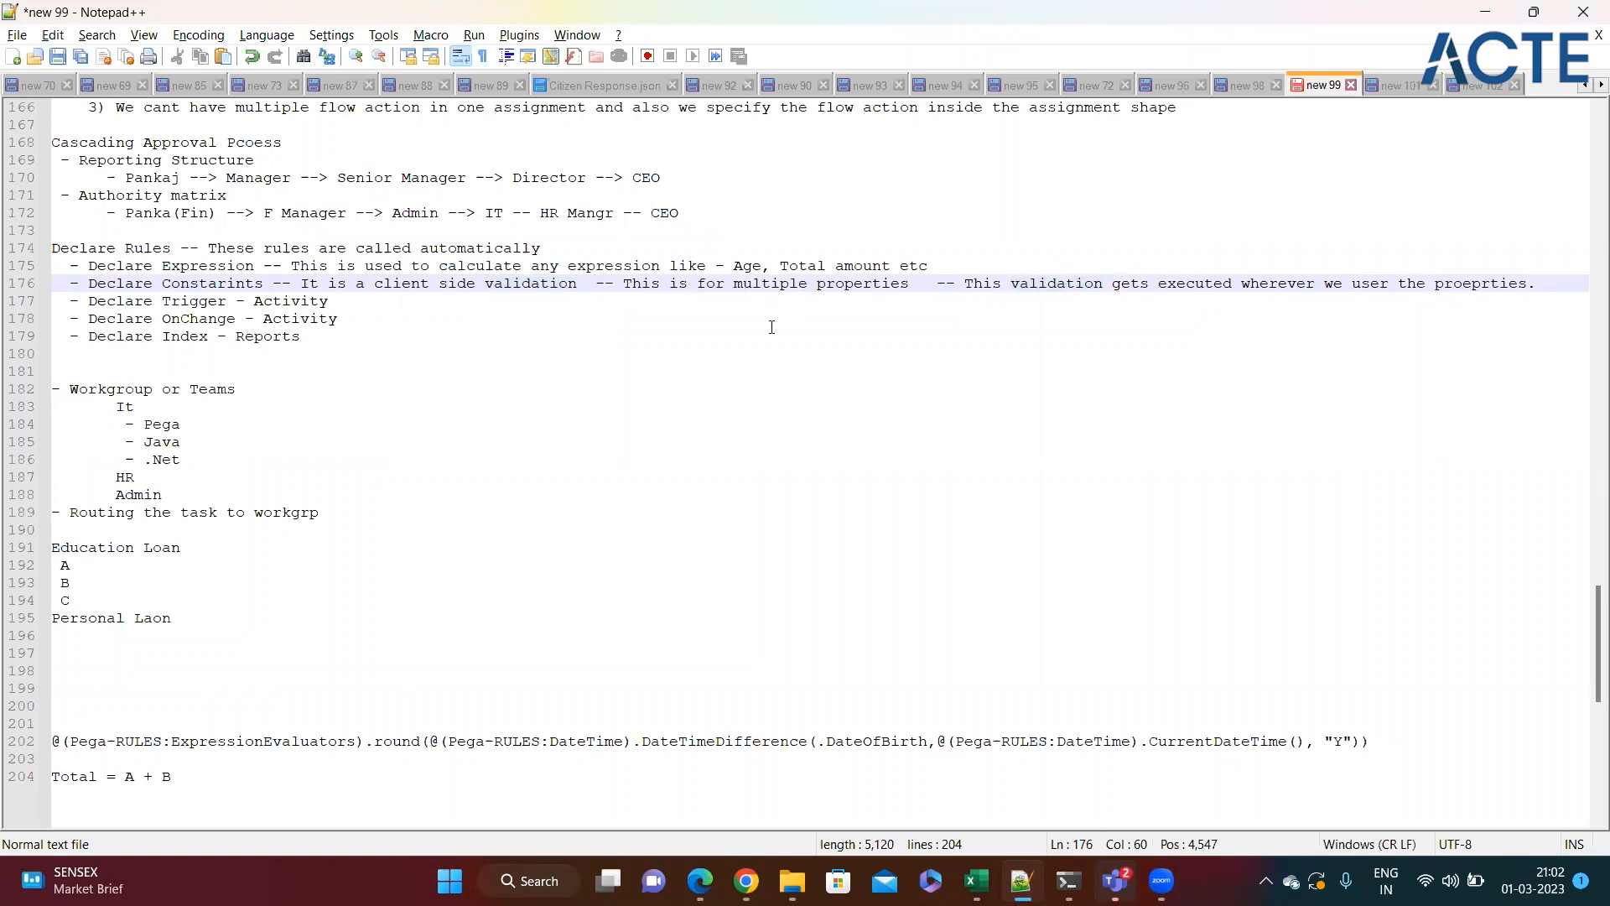
Step: Return to Pega Dev Studio, open LoanProcess's ValidateDetails constraints rule, and examine its age condition and message
key(alt+Tab)
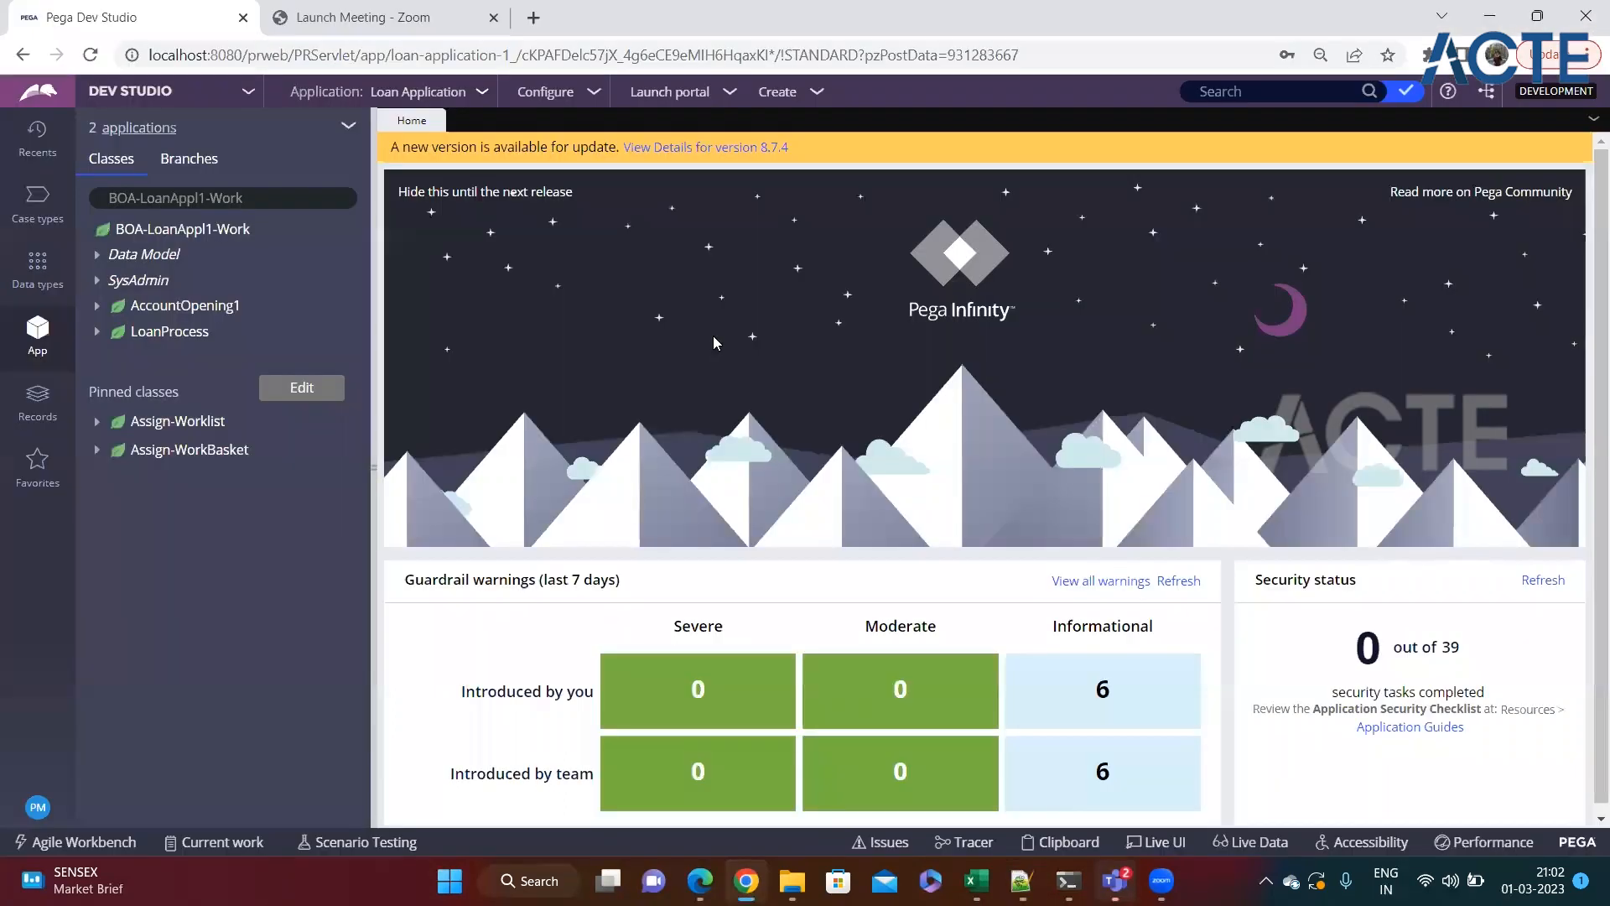
click(97, 331)
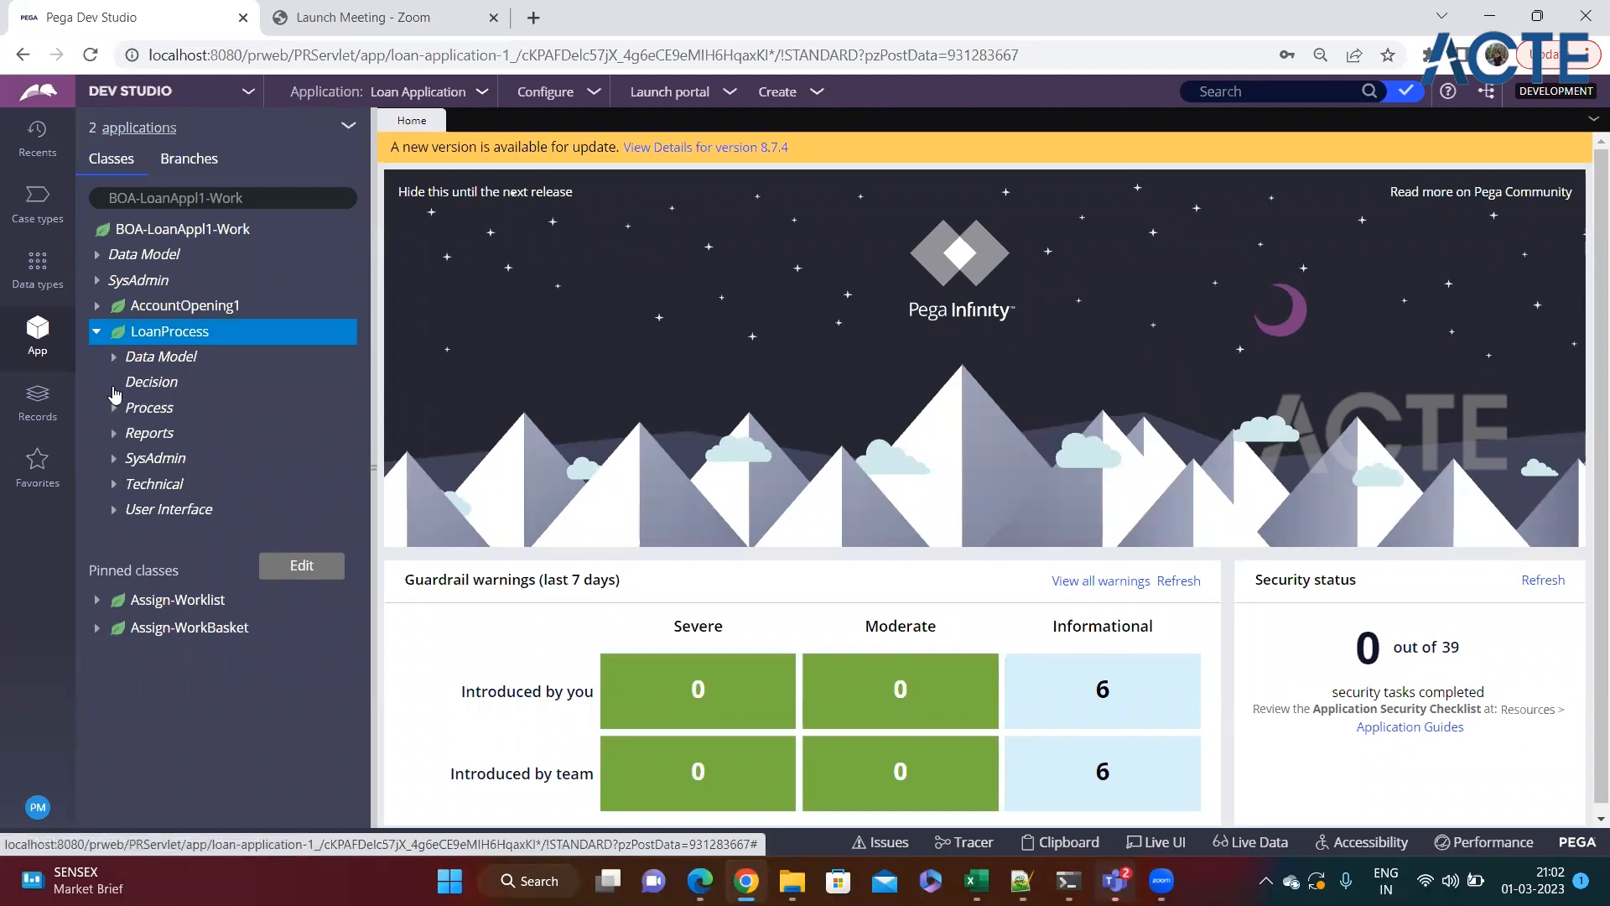
click(114, 383)
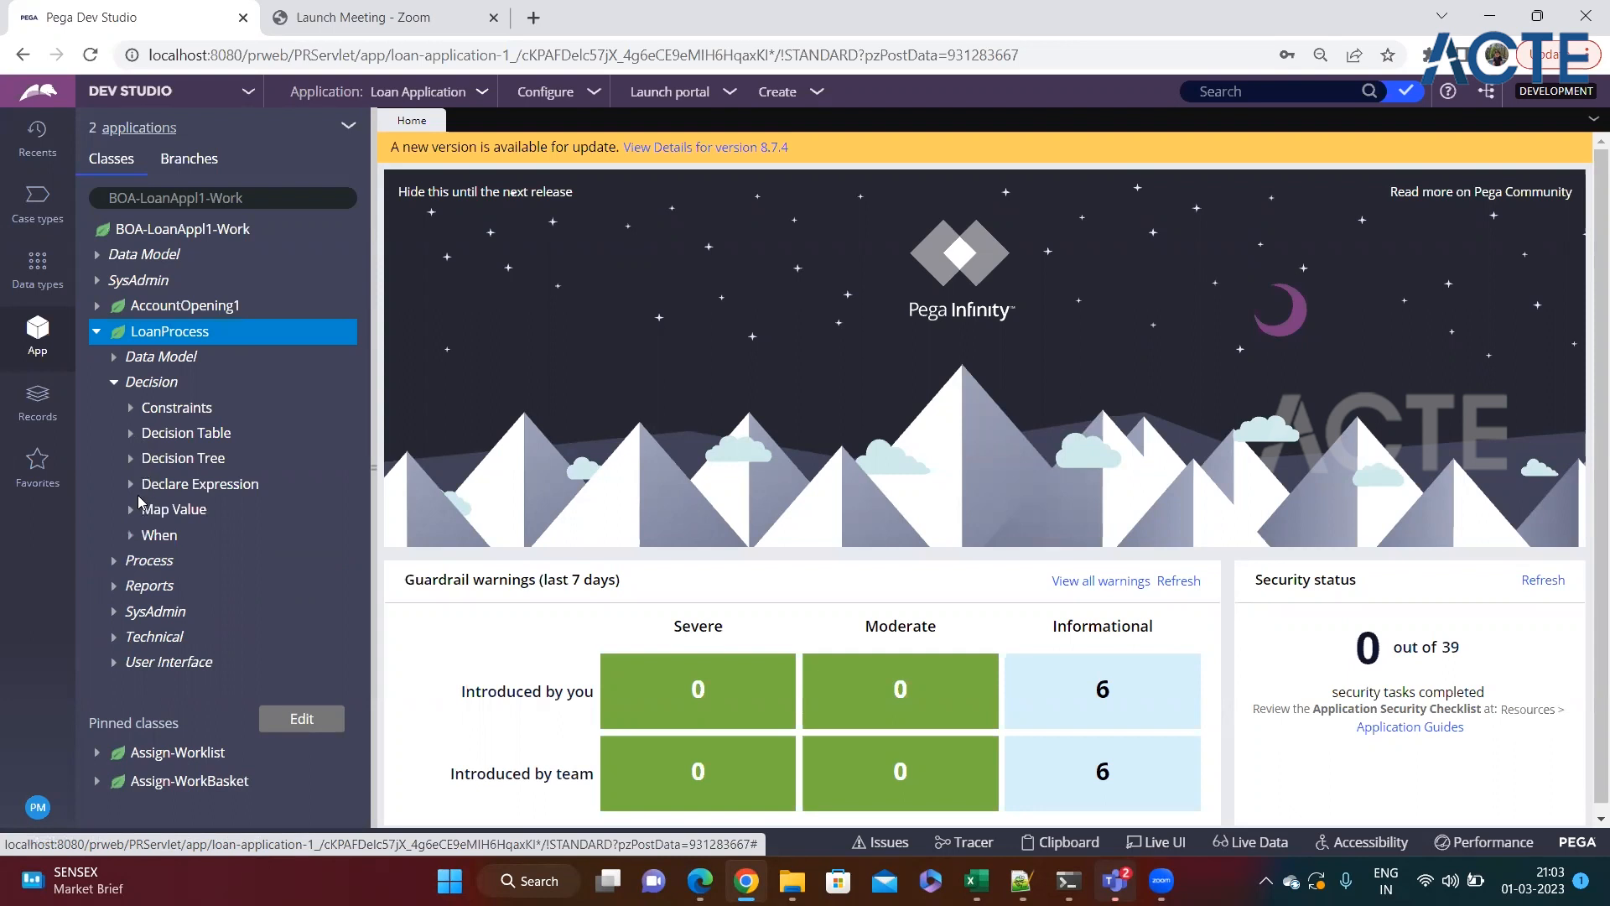
click(130, 408)
click(225, 434)
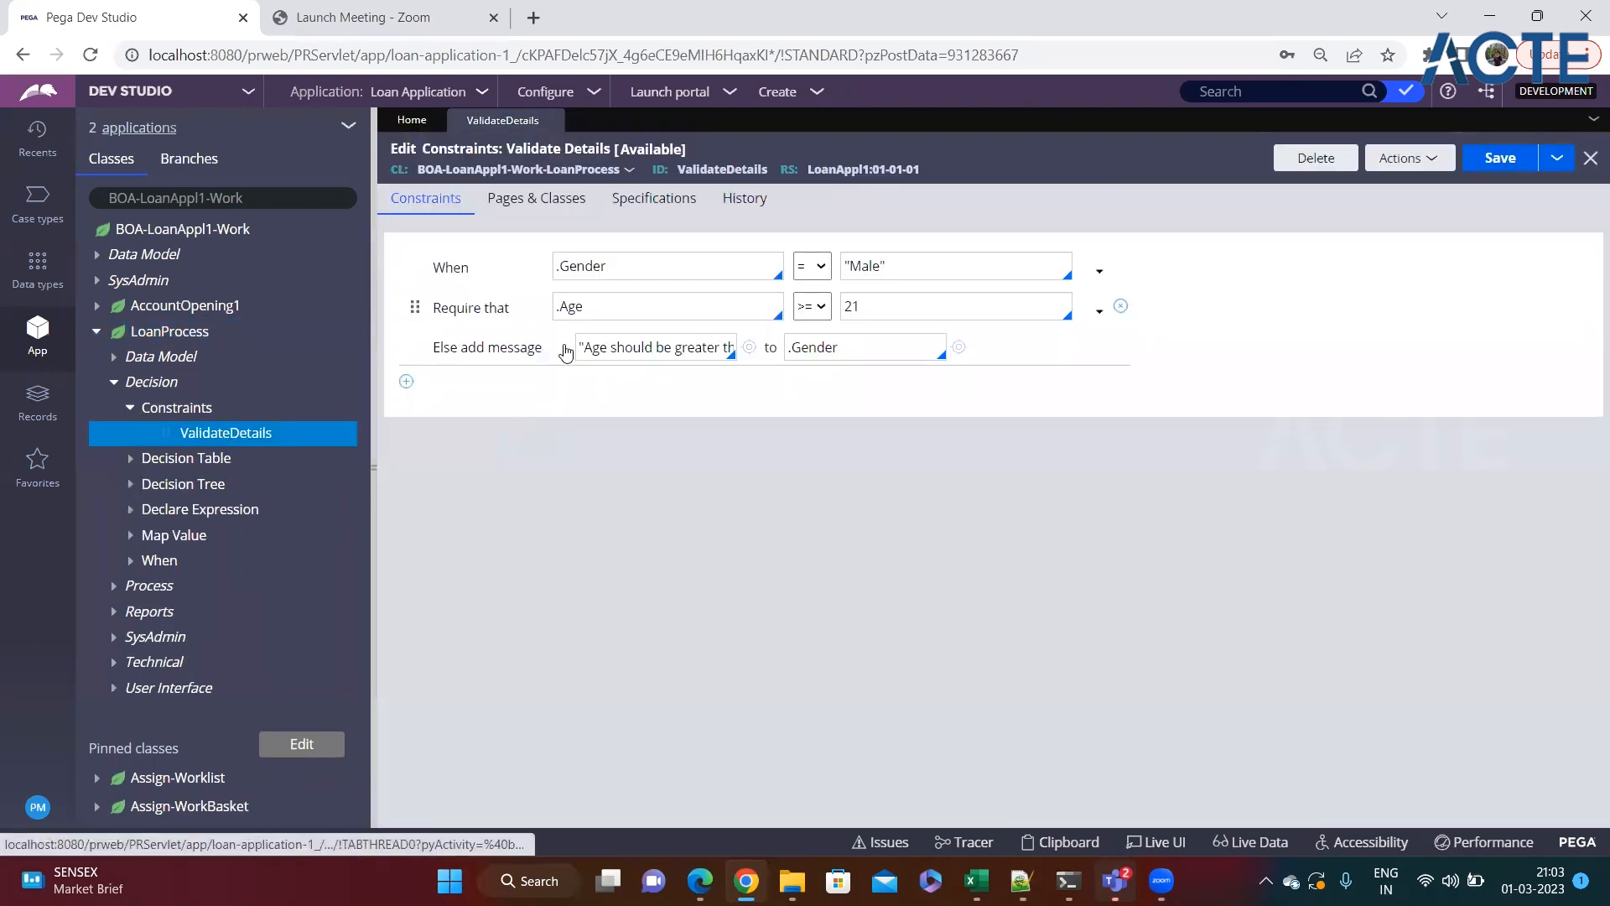
click(620, 274)
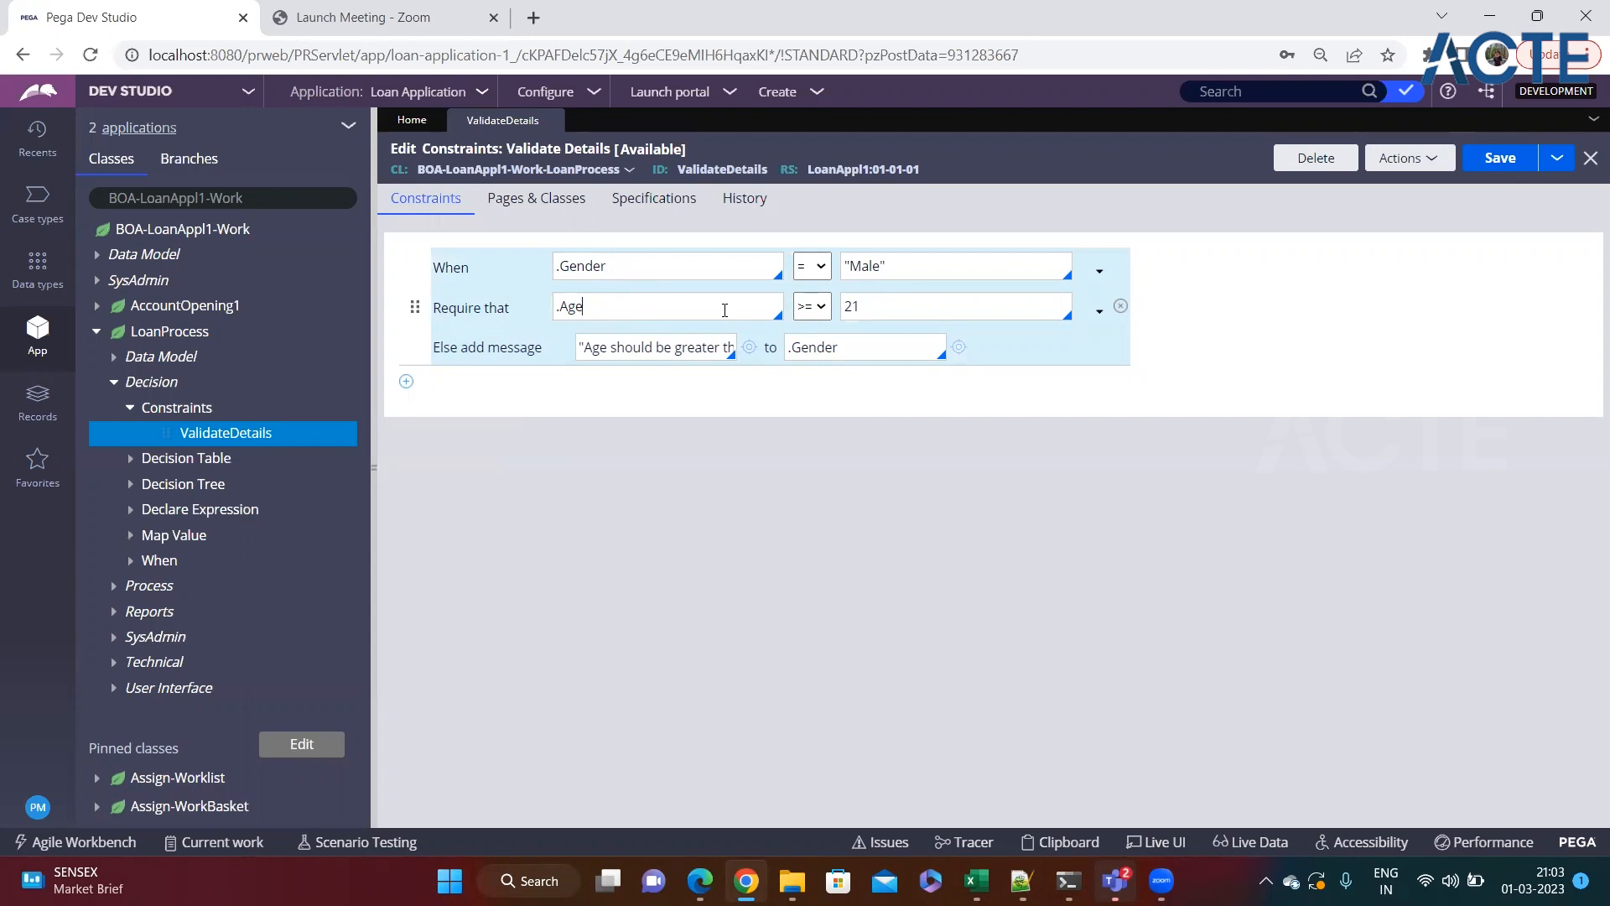
triple_click(676, 356)
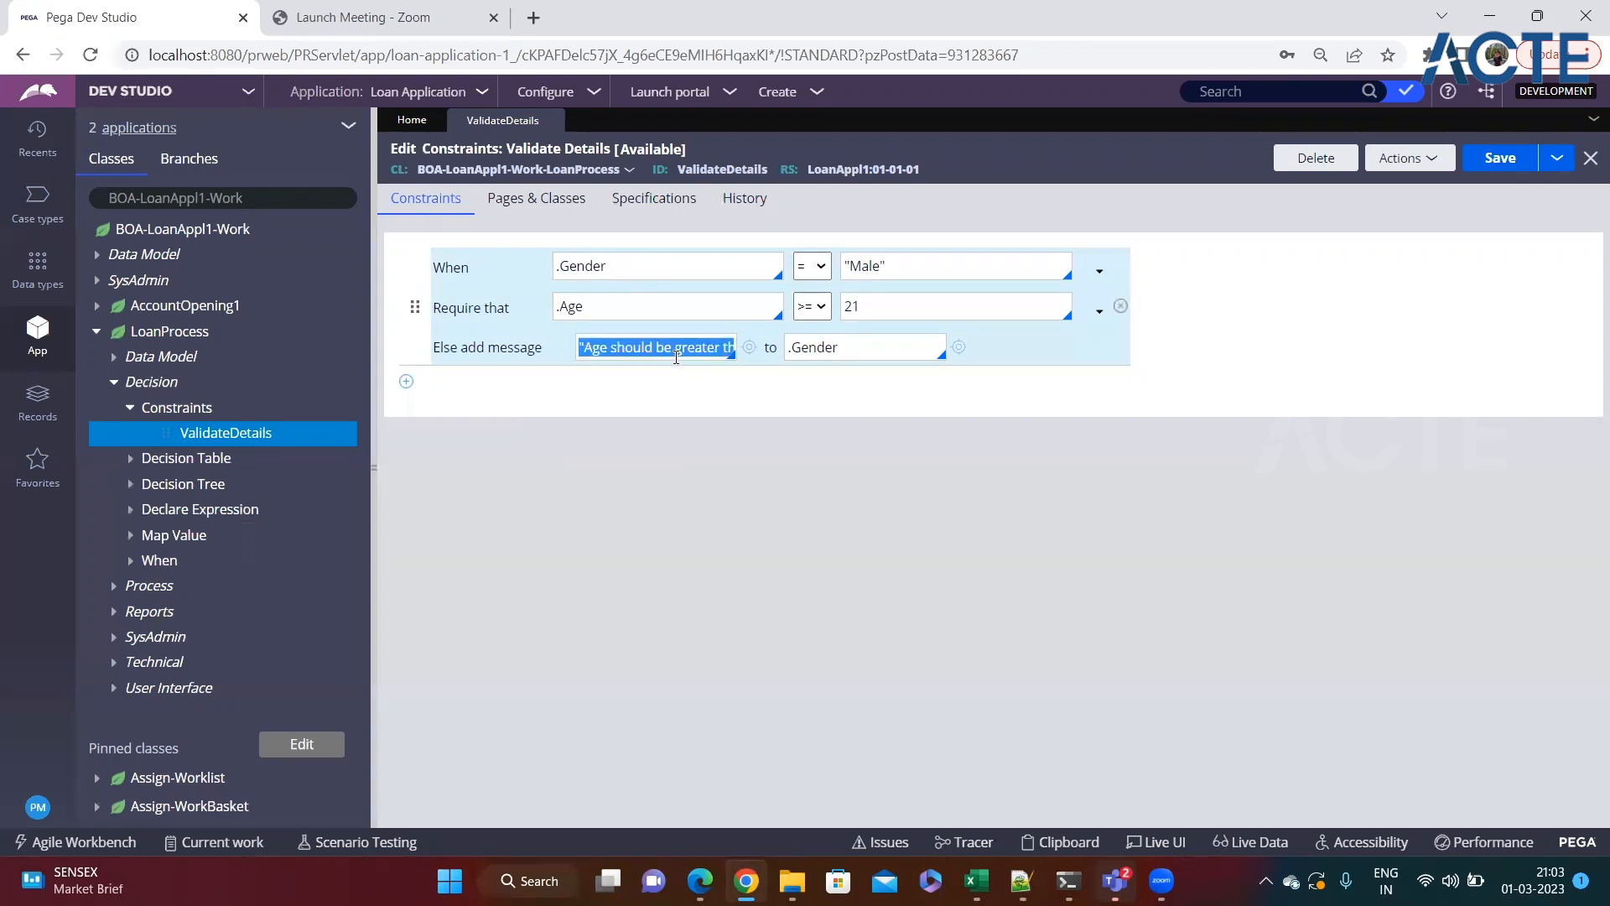
Step: Check the declare rules notes in Notepad++ again, and open LoanProcess's .Age declare expression in Dev Studio
key(alt+Tab)
click(488, 367)
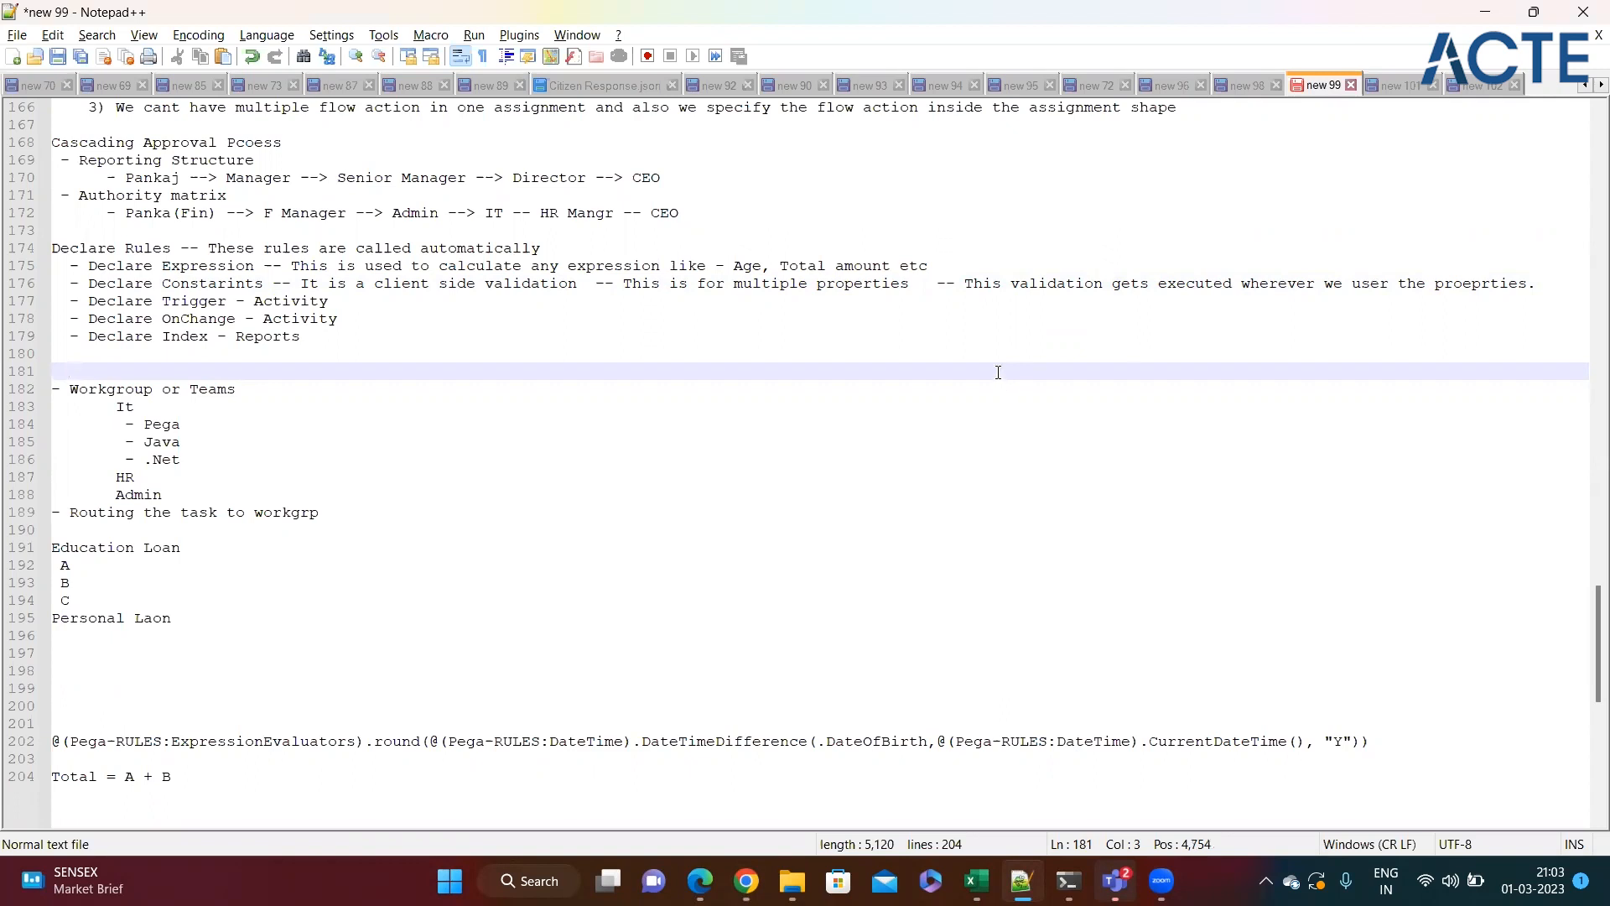
key(alt+Tab)
click(690, 459)
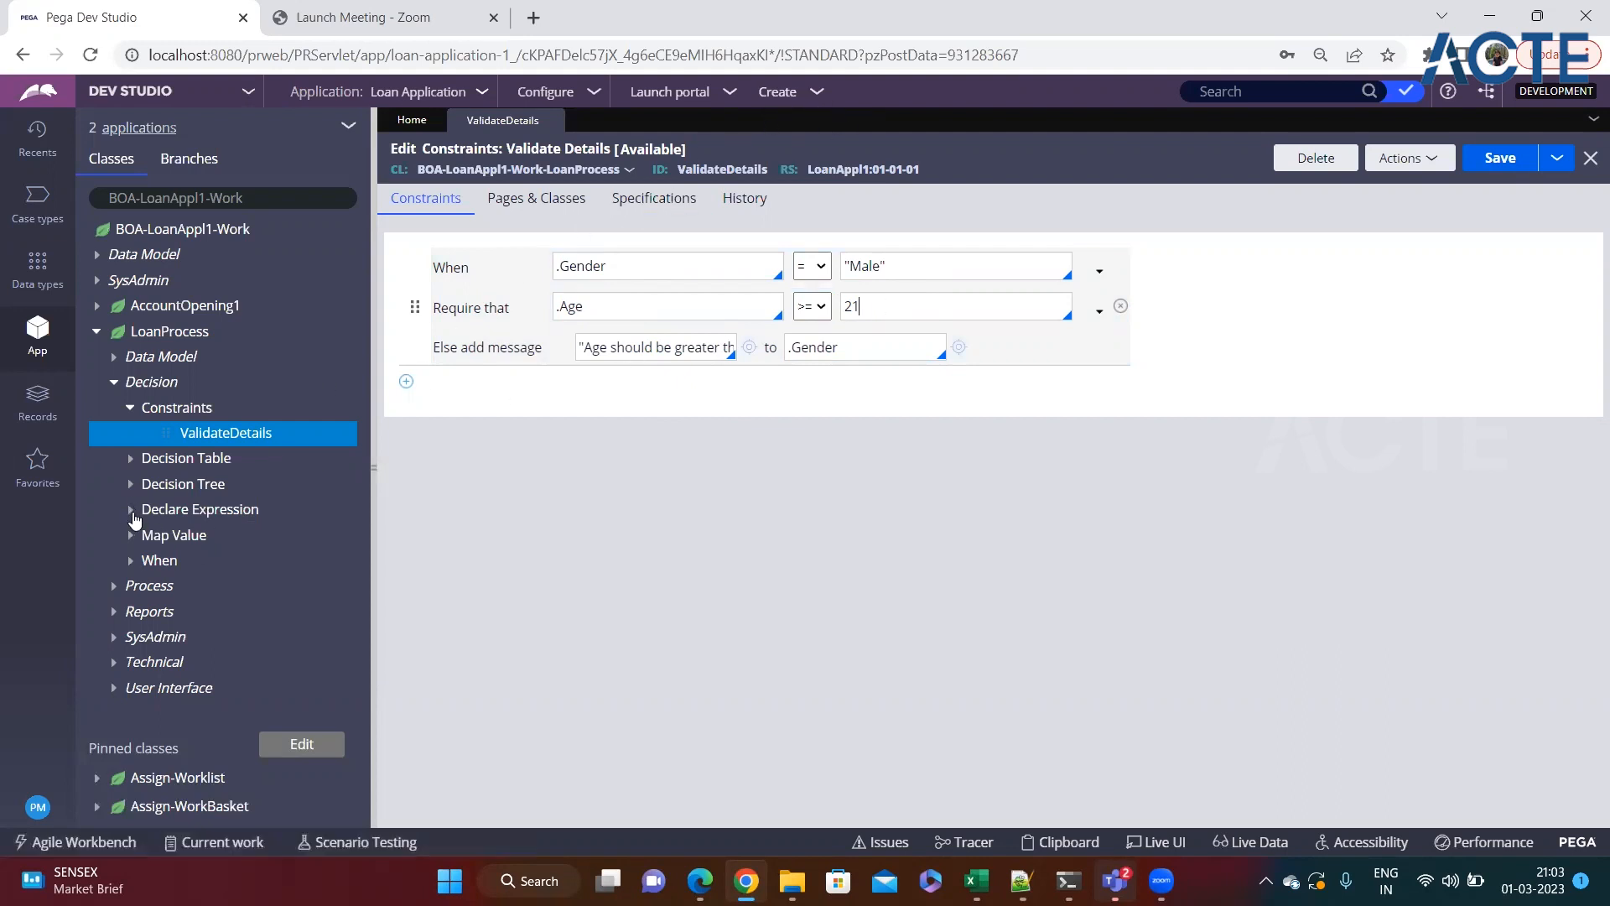
click(130, 509)
click(327, 537)
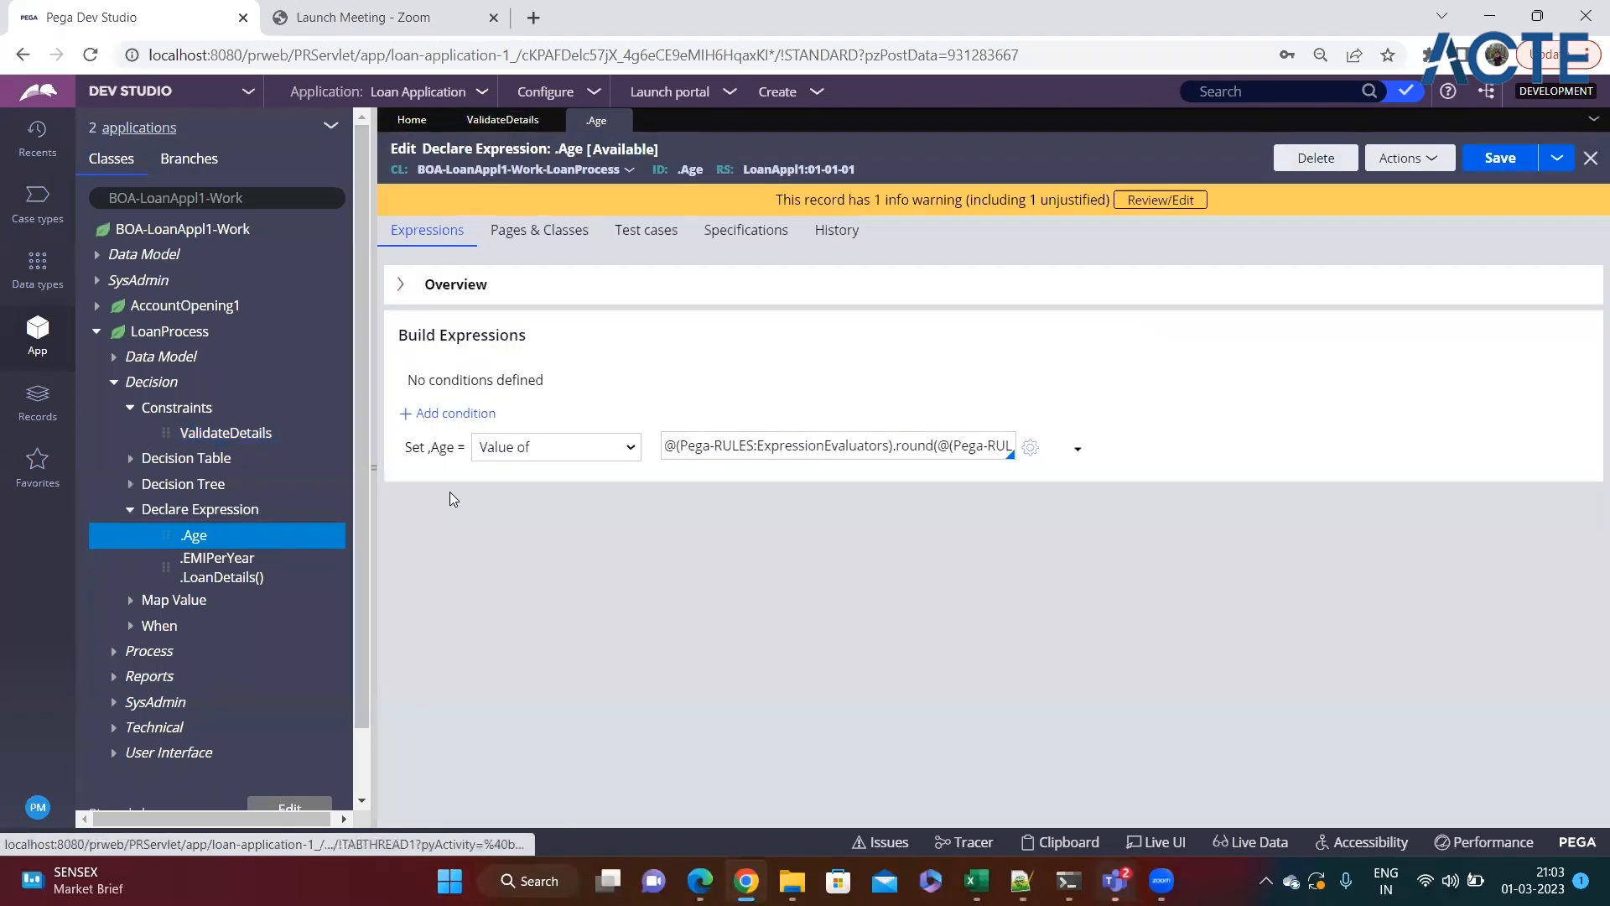
Step: Create a new Loan Process case
click(818, 94)
mouse_move(941, 113)
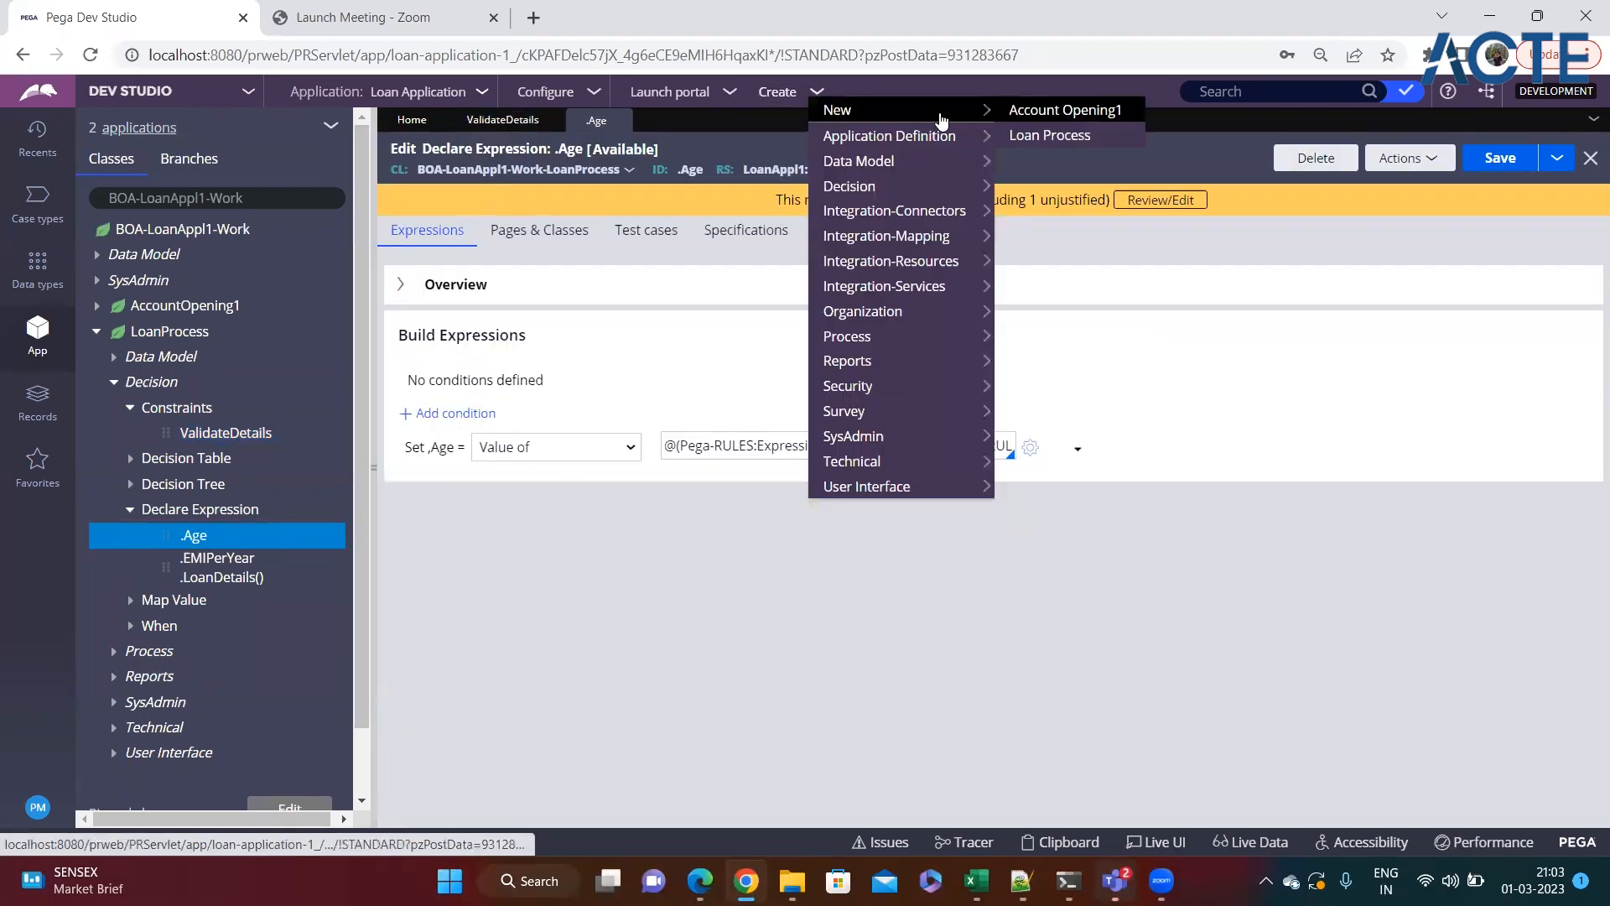
click(1048, 136)
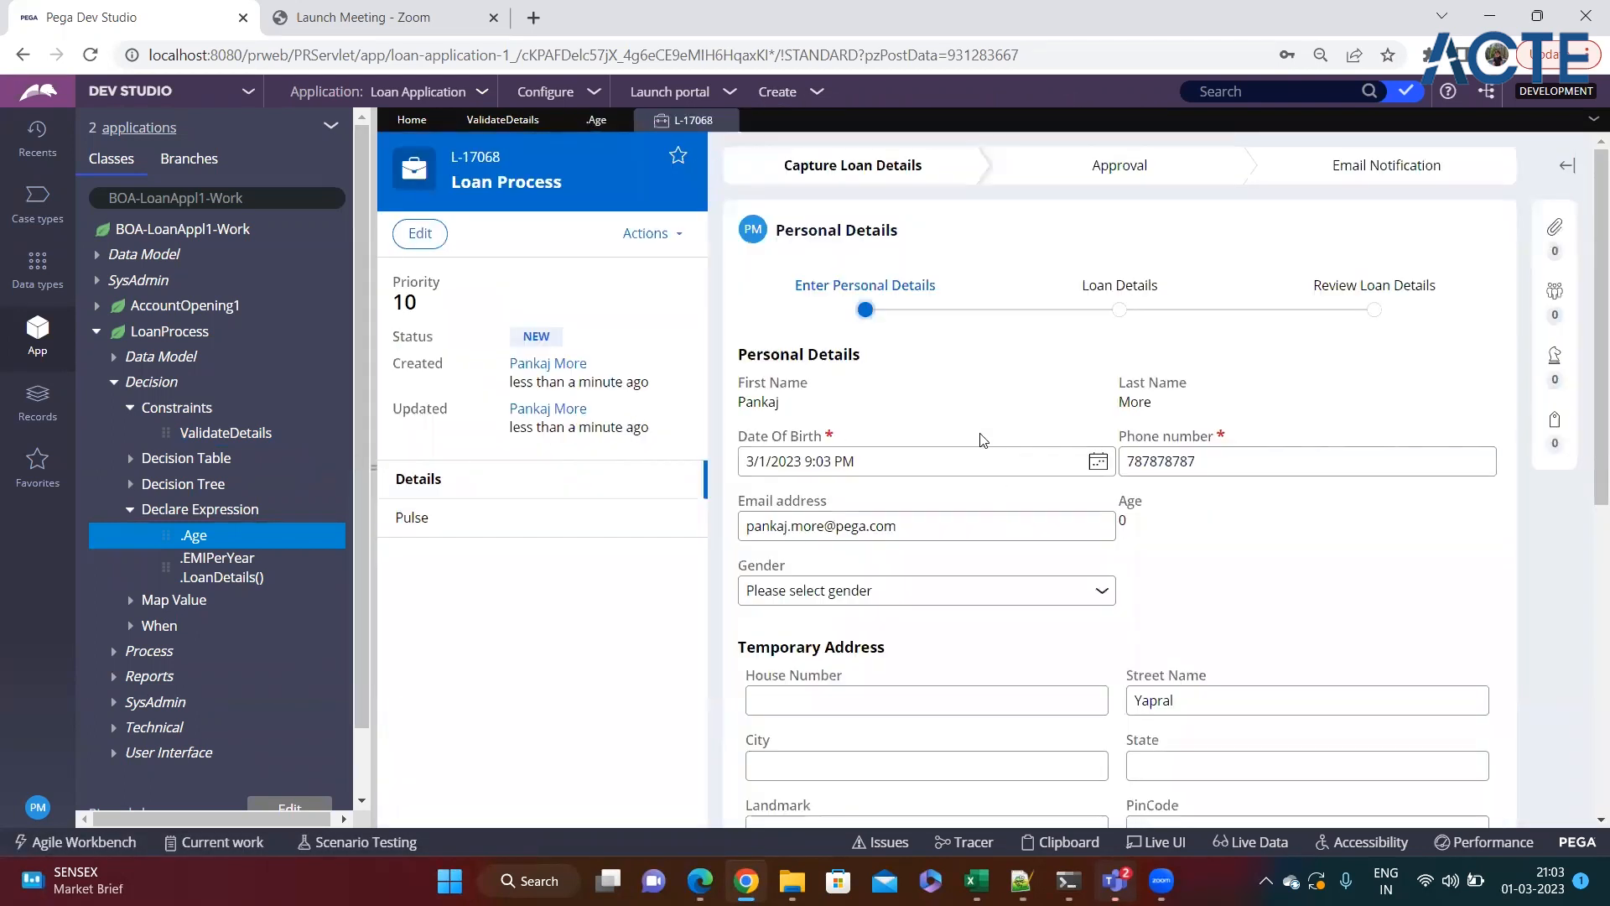
Step: Pick the applicant's date of birth in the personal details and check the calculated Age
click(1098, 461)
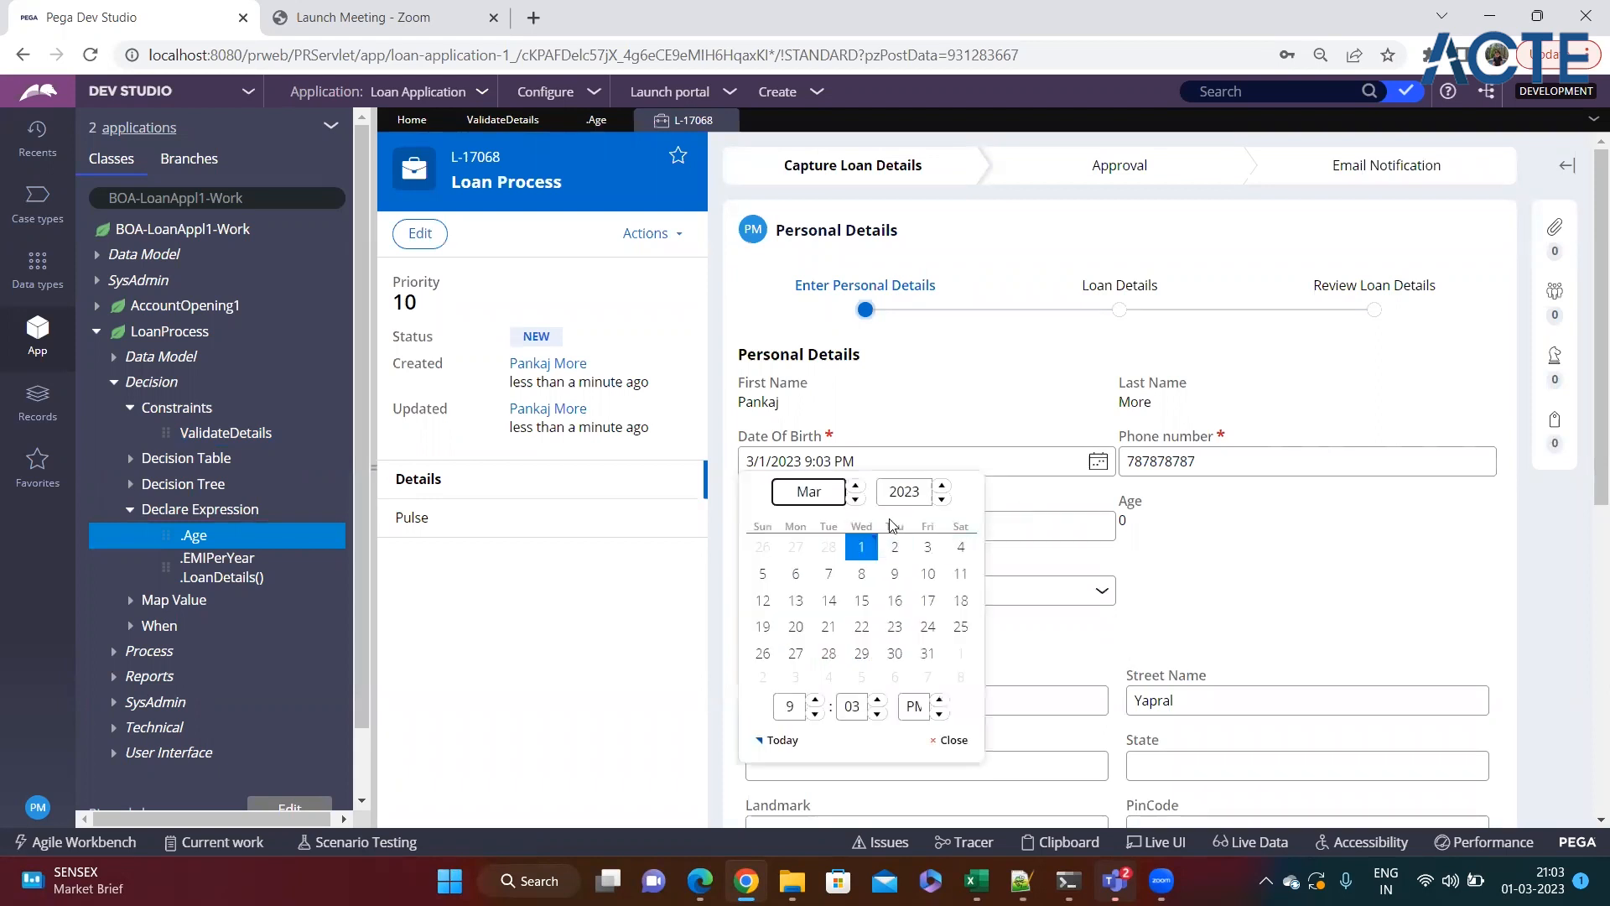
click(941, 501)
click(941, 501)
click(942, 501)
click(941, 500)
click(942, 501)
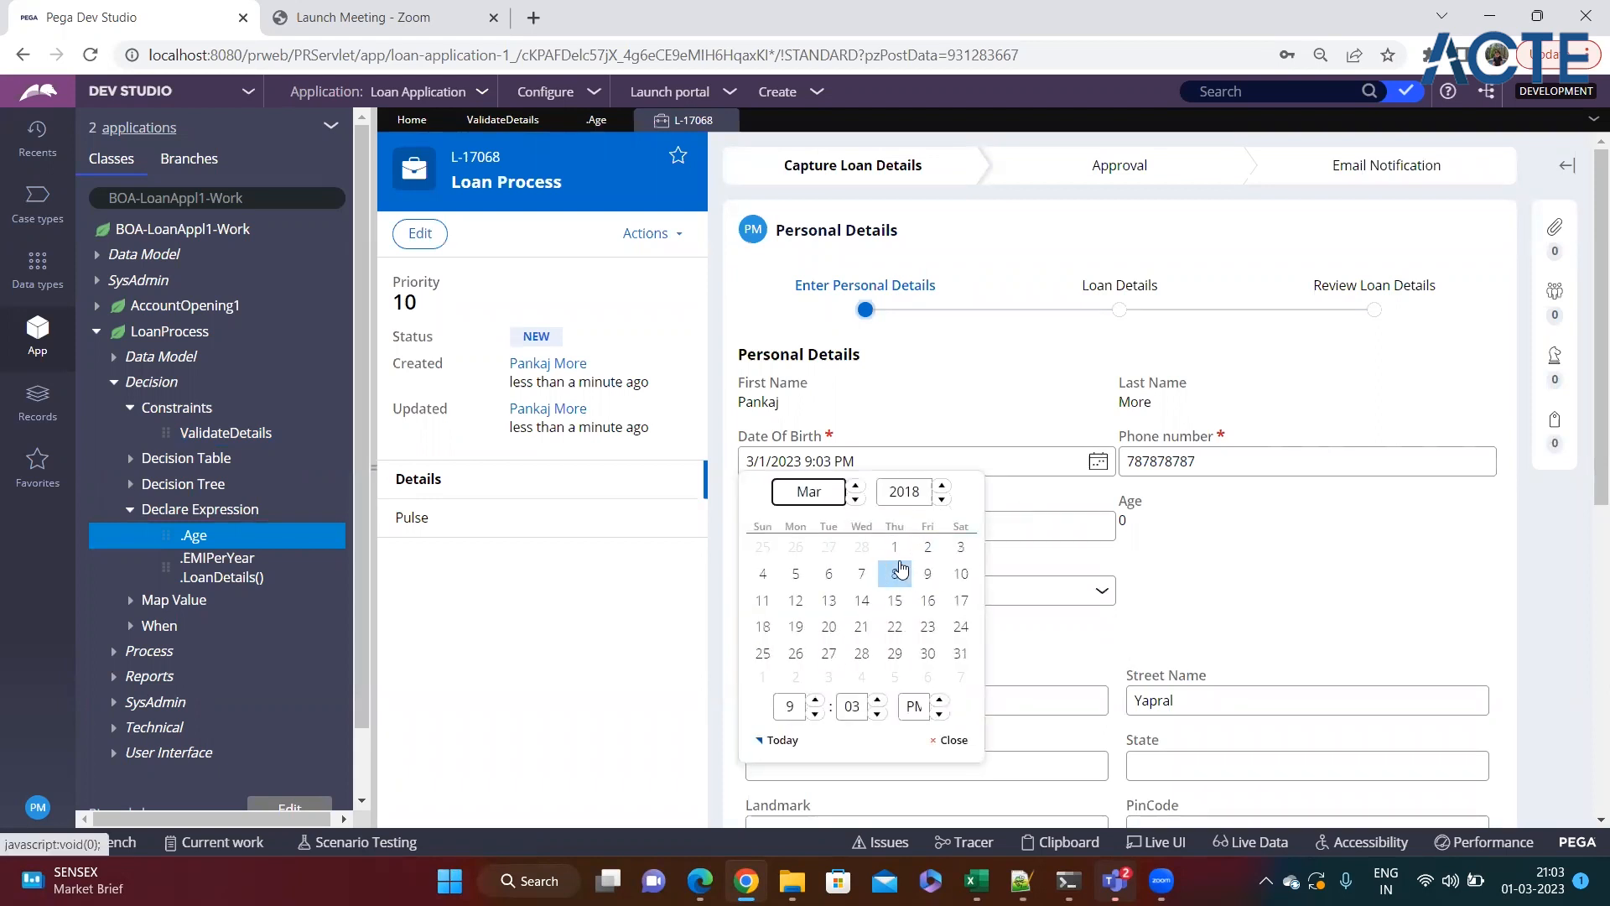
click(895, 573)
double_click(1122, 520)
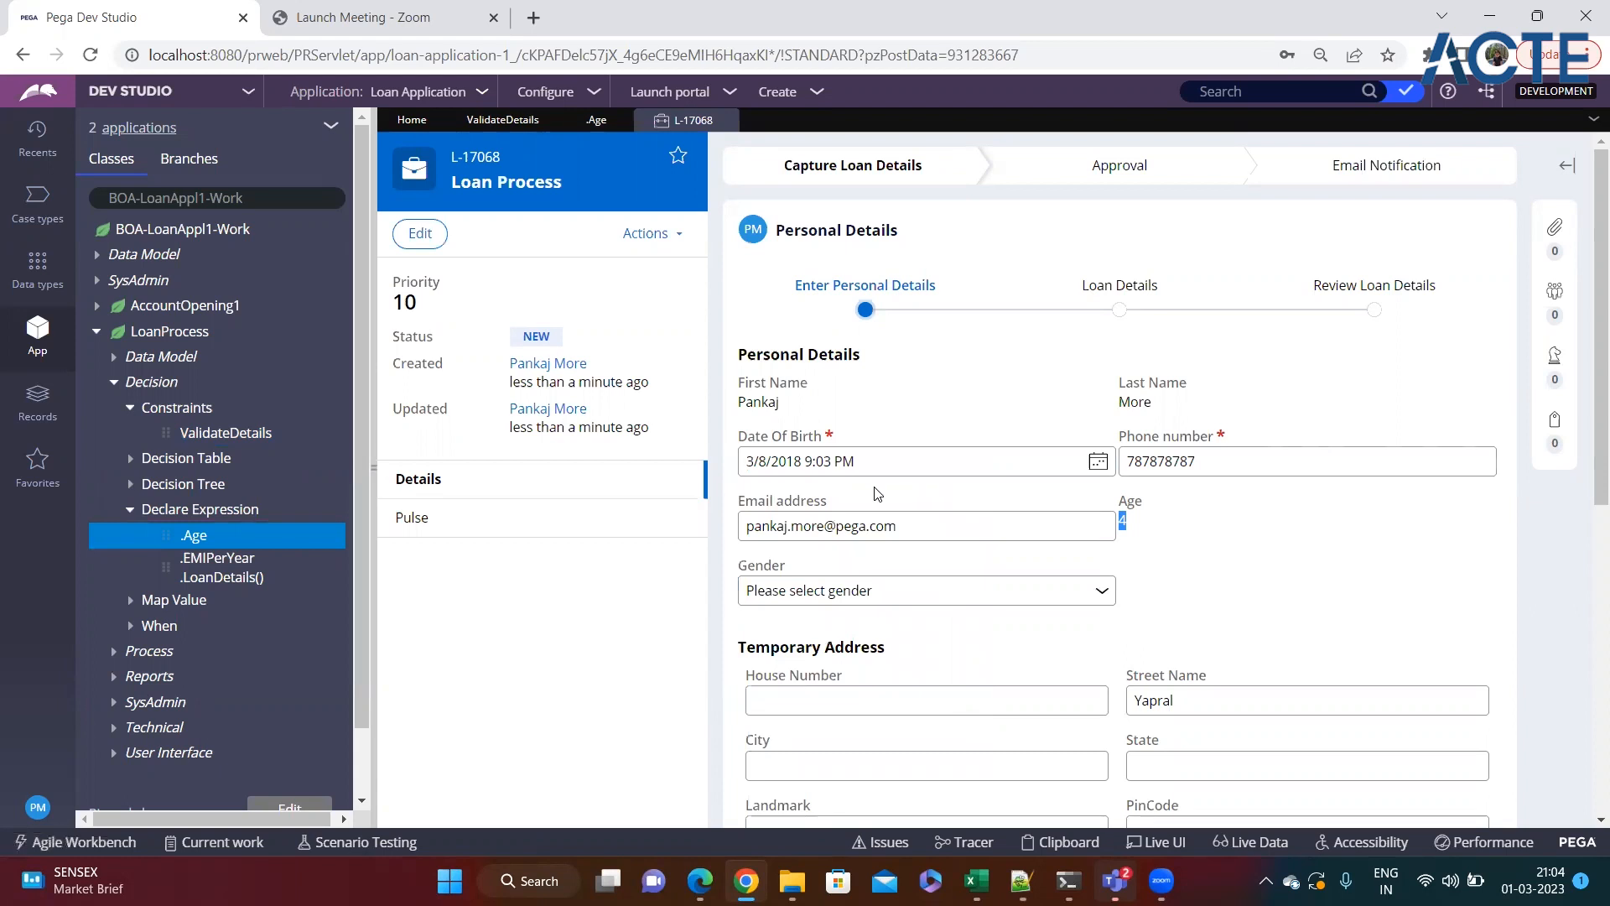
Step: Continue to the Loan Details stage and indicate that the applicant already has a loan
scroll(776, 458, down, 6)
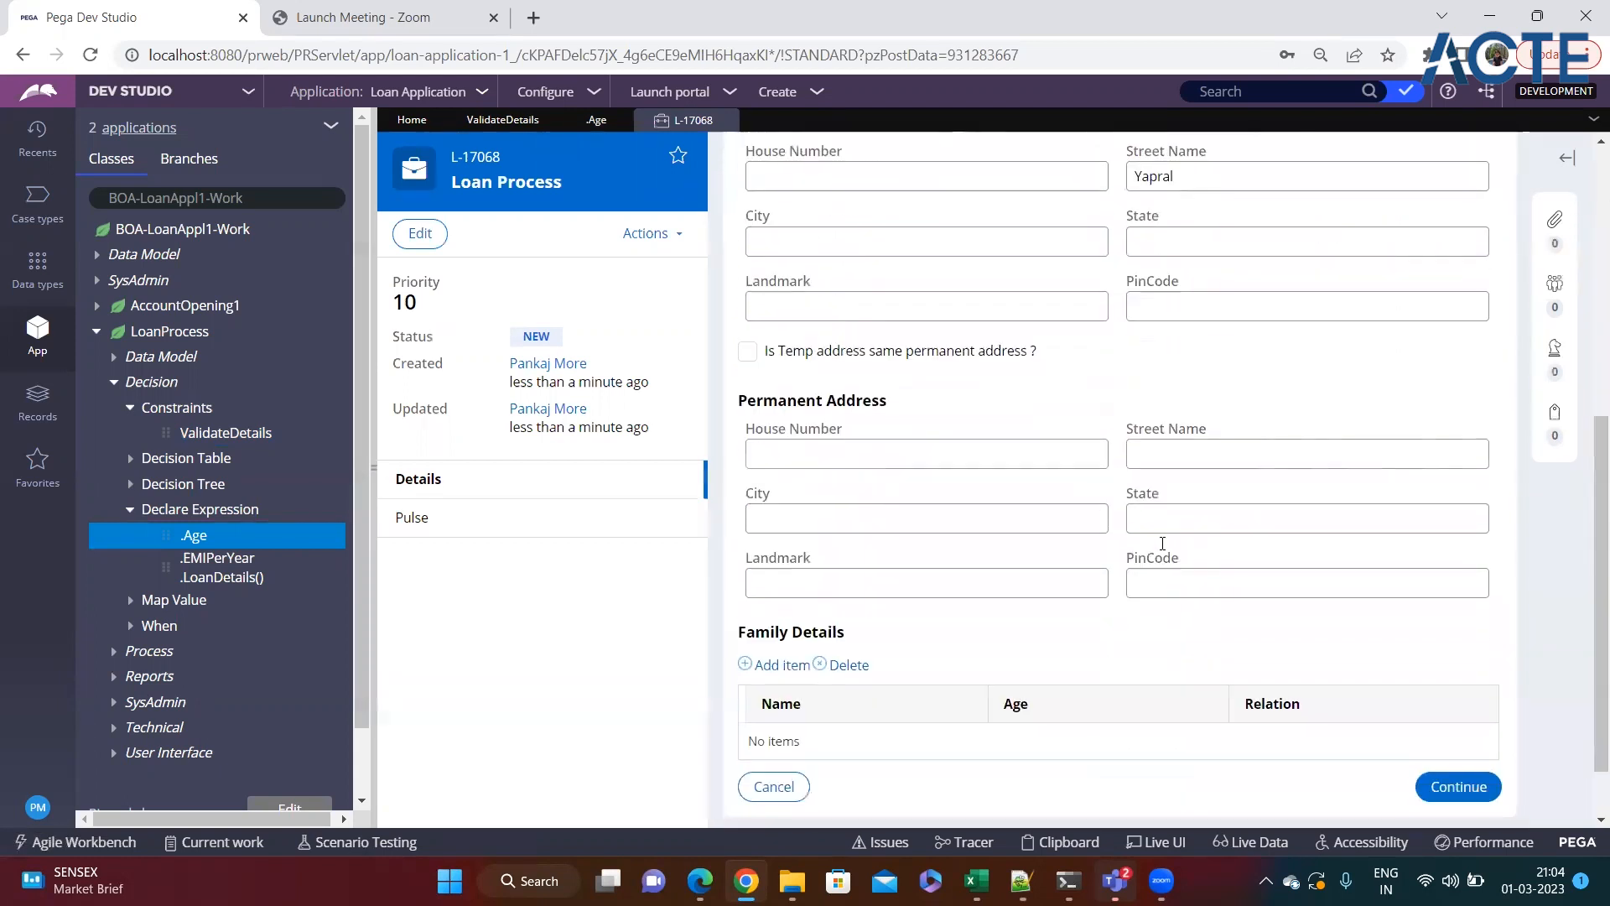
click(1459, 789)
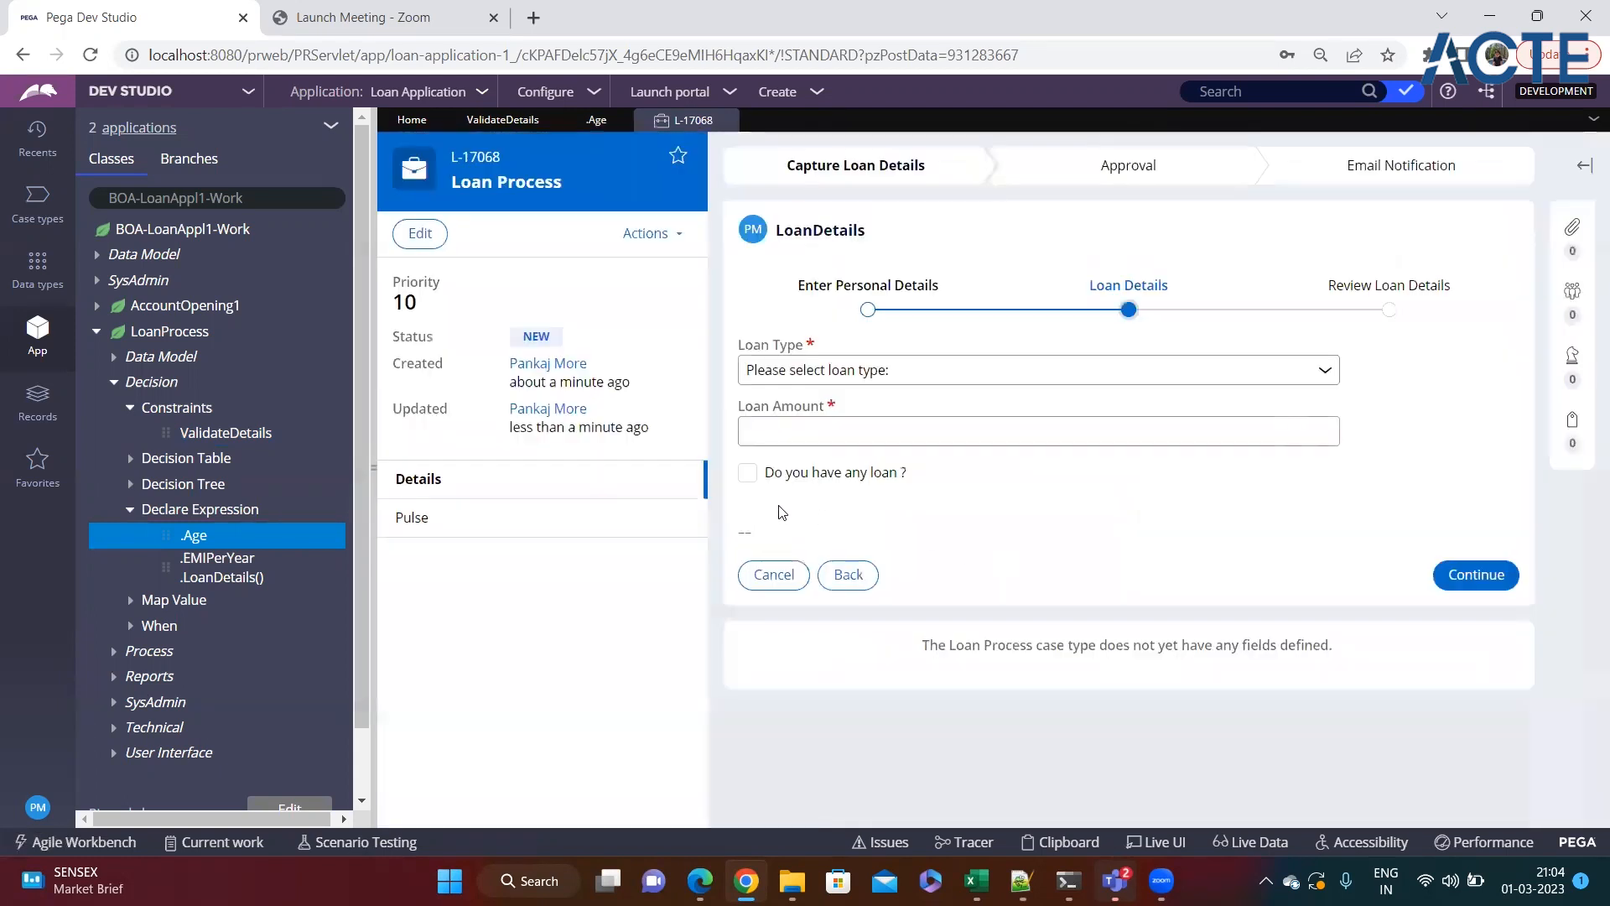
click(746, 475)
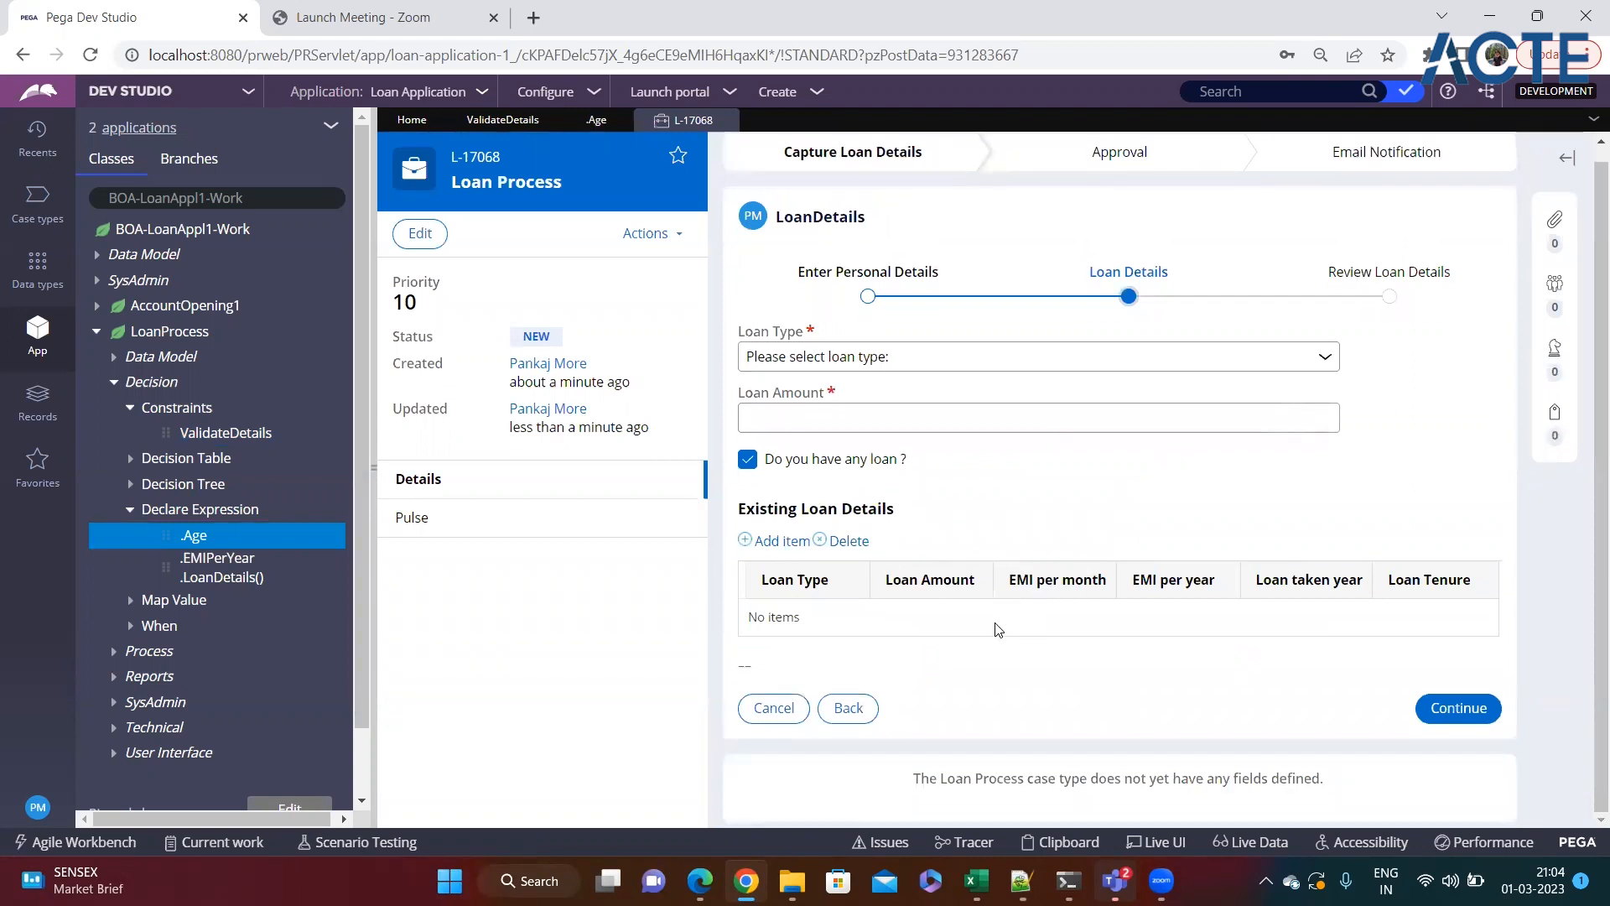
Step: Add an existing loan entry with an EMI per month of 3000 and check its EMI per year
click(783, 540)
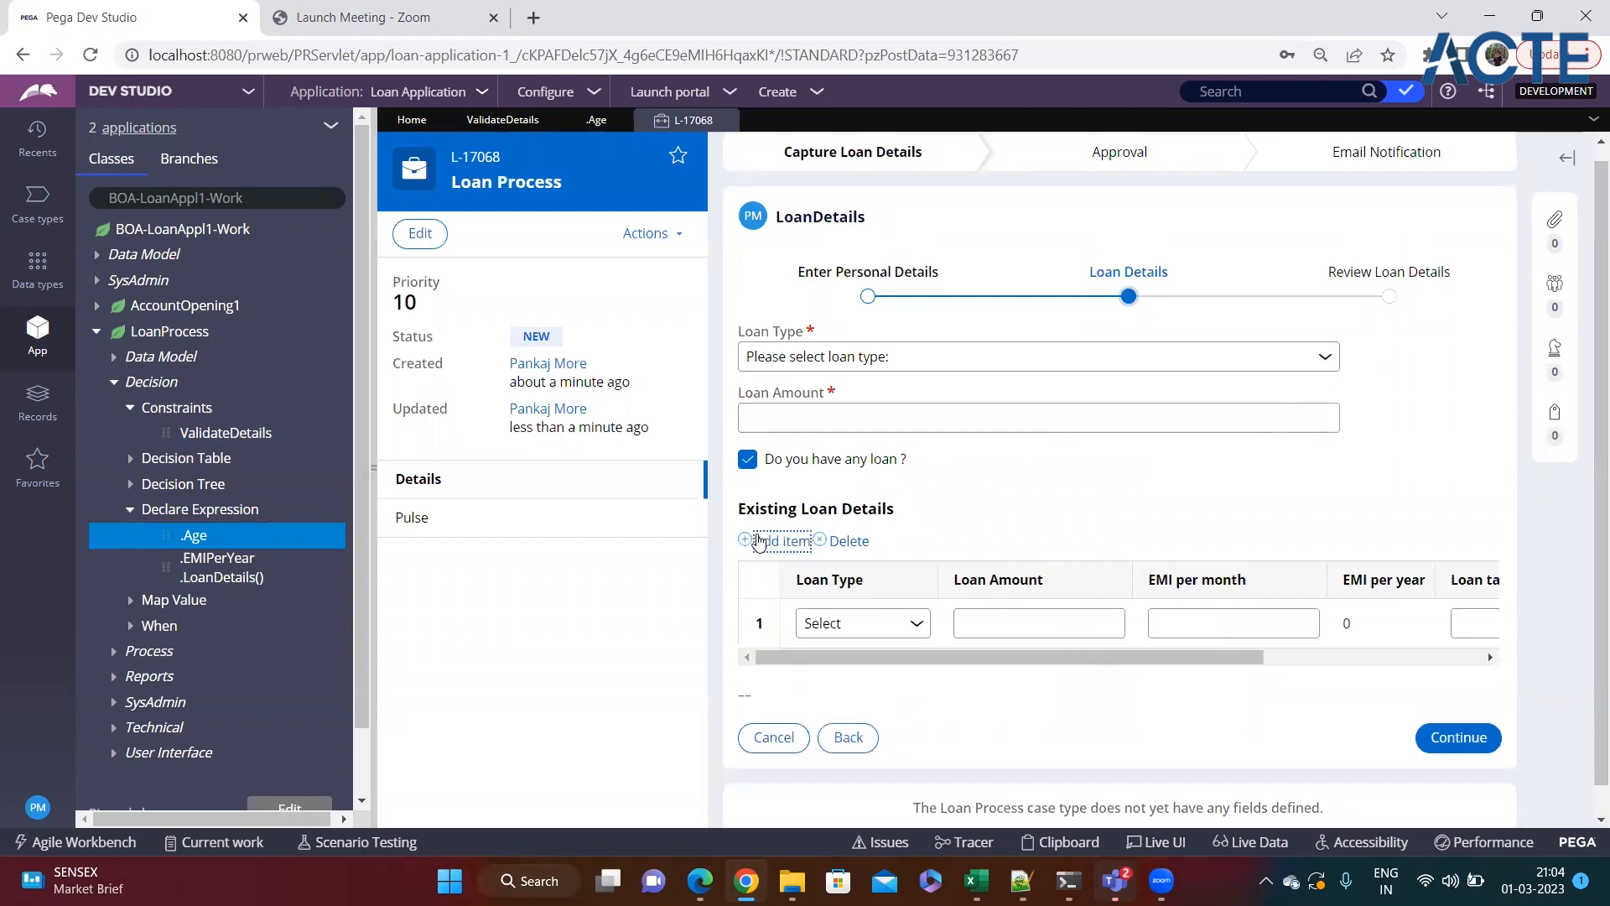
click(1209, 624)
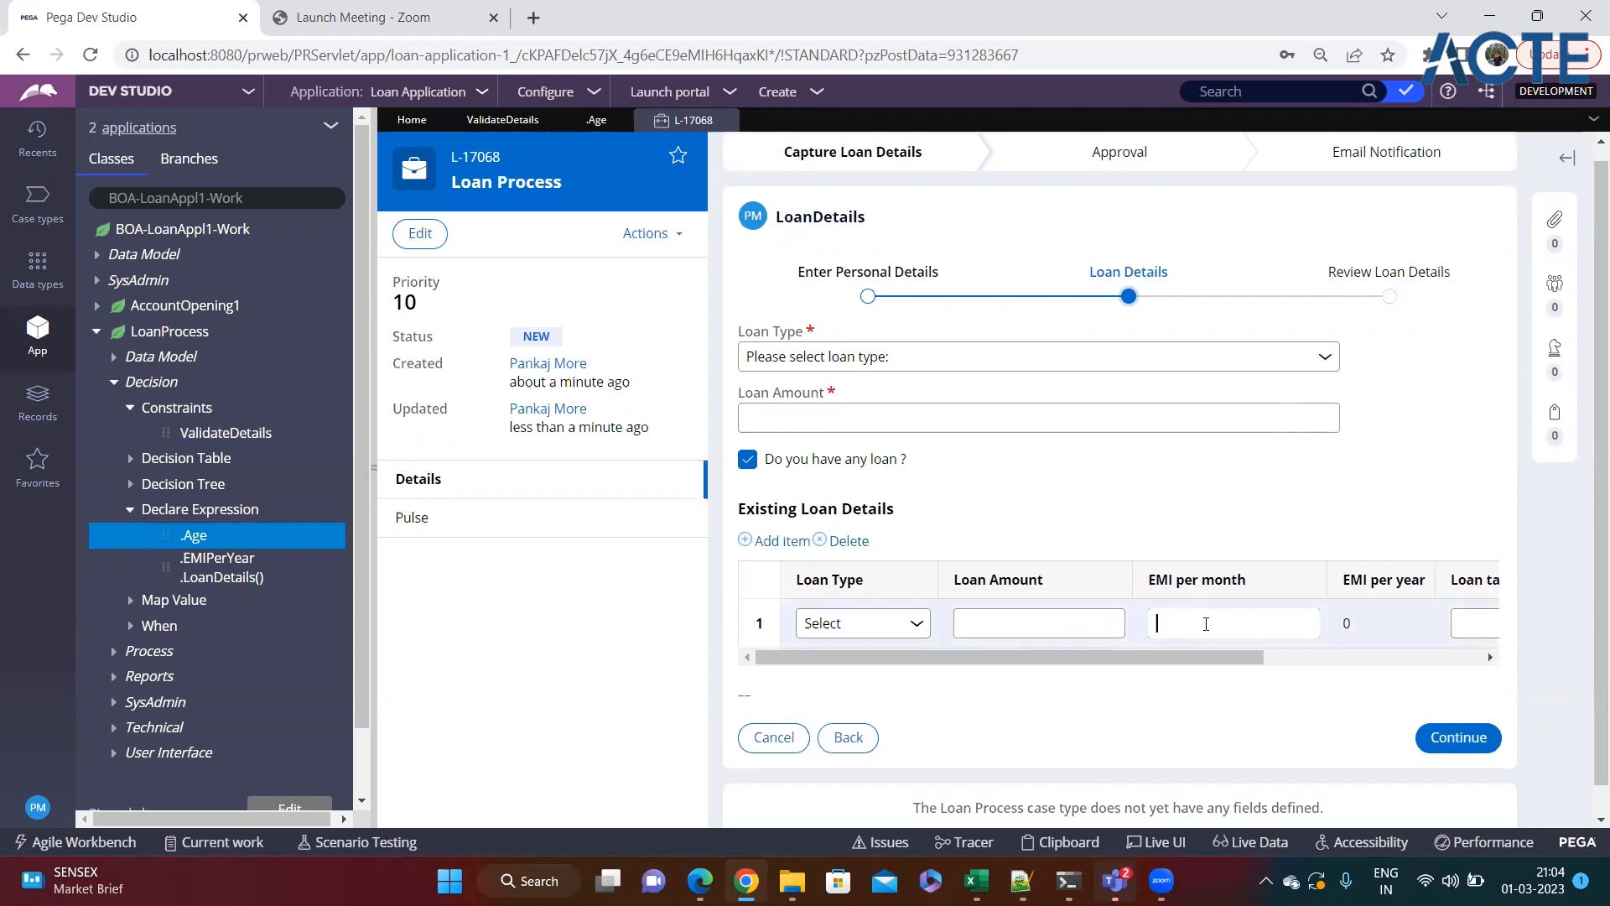
text(3000)
double_click(1360, 622)
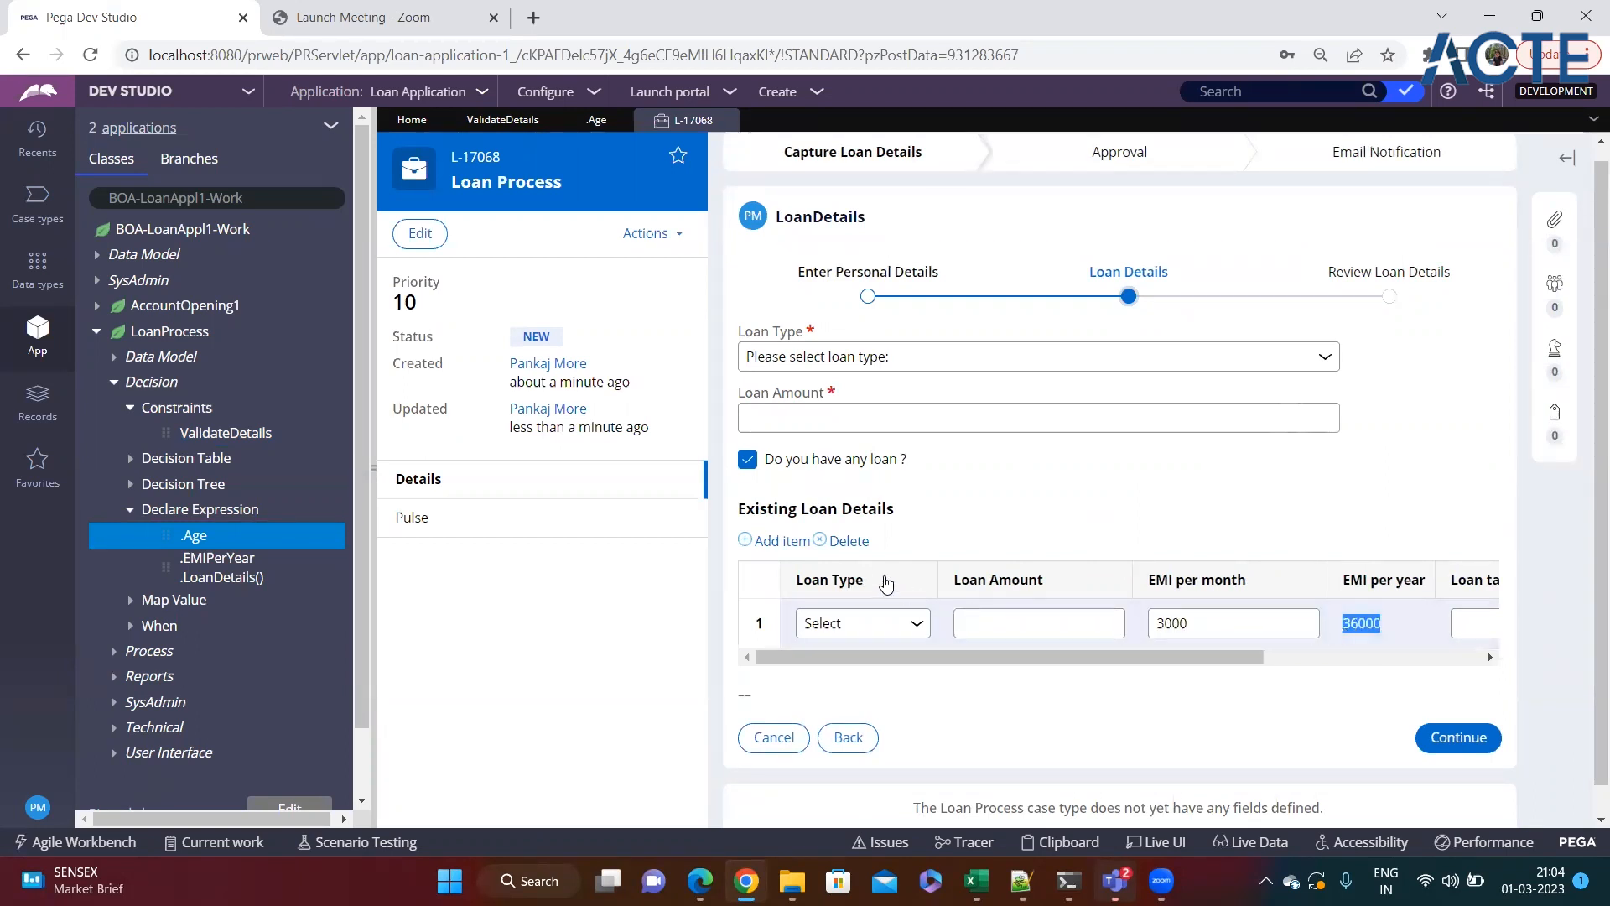
Step: Add a second existing loan entry with an EMI per month of 6000
click(767, 541)
scroll(1144, 628, down, 1)
click(1206, 597)
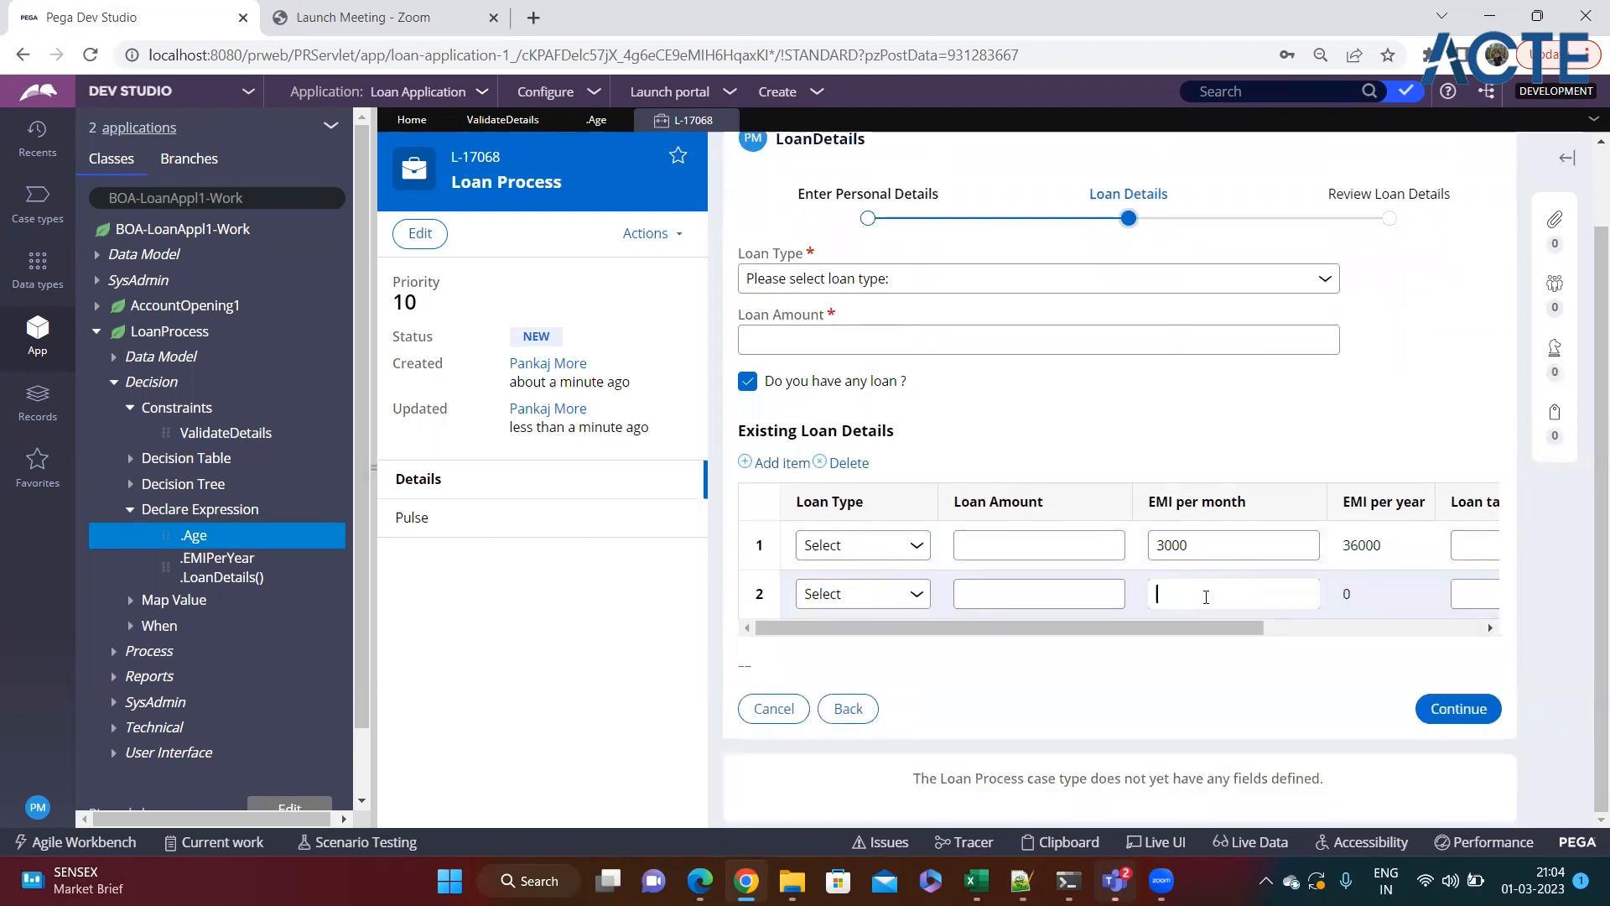
text(6000)
Step: Set the second existing loan's type to Education Loan and the first one's to Personal Loan
click(894, 590)
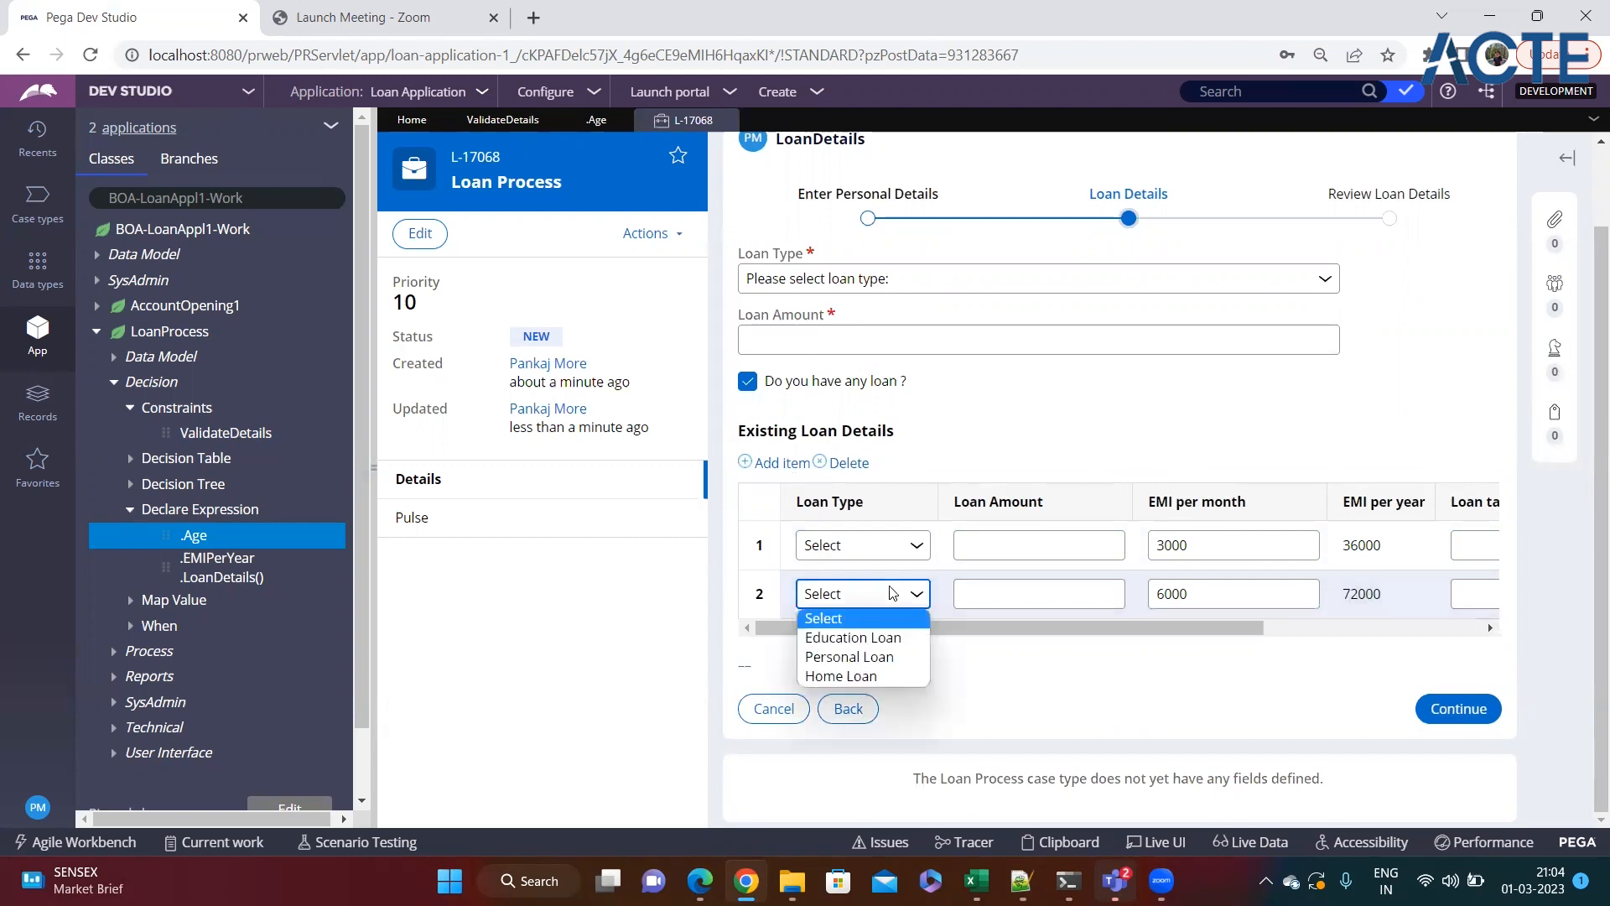
click(853, 637)
click(860, 545)
click(849, 608)
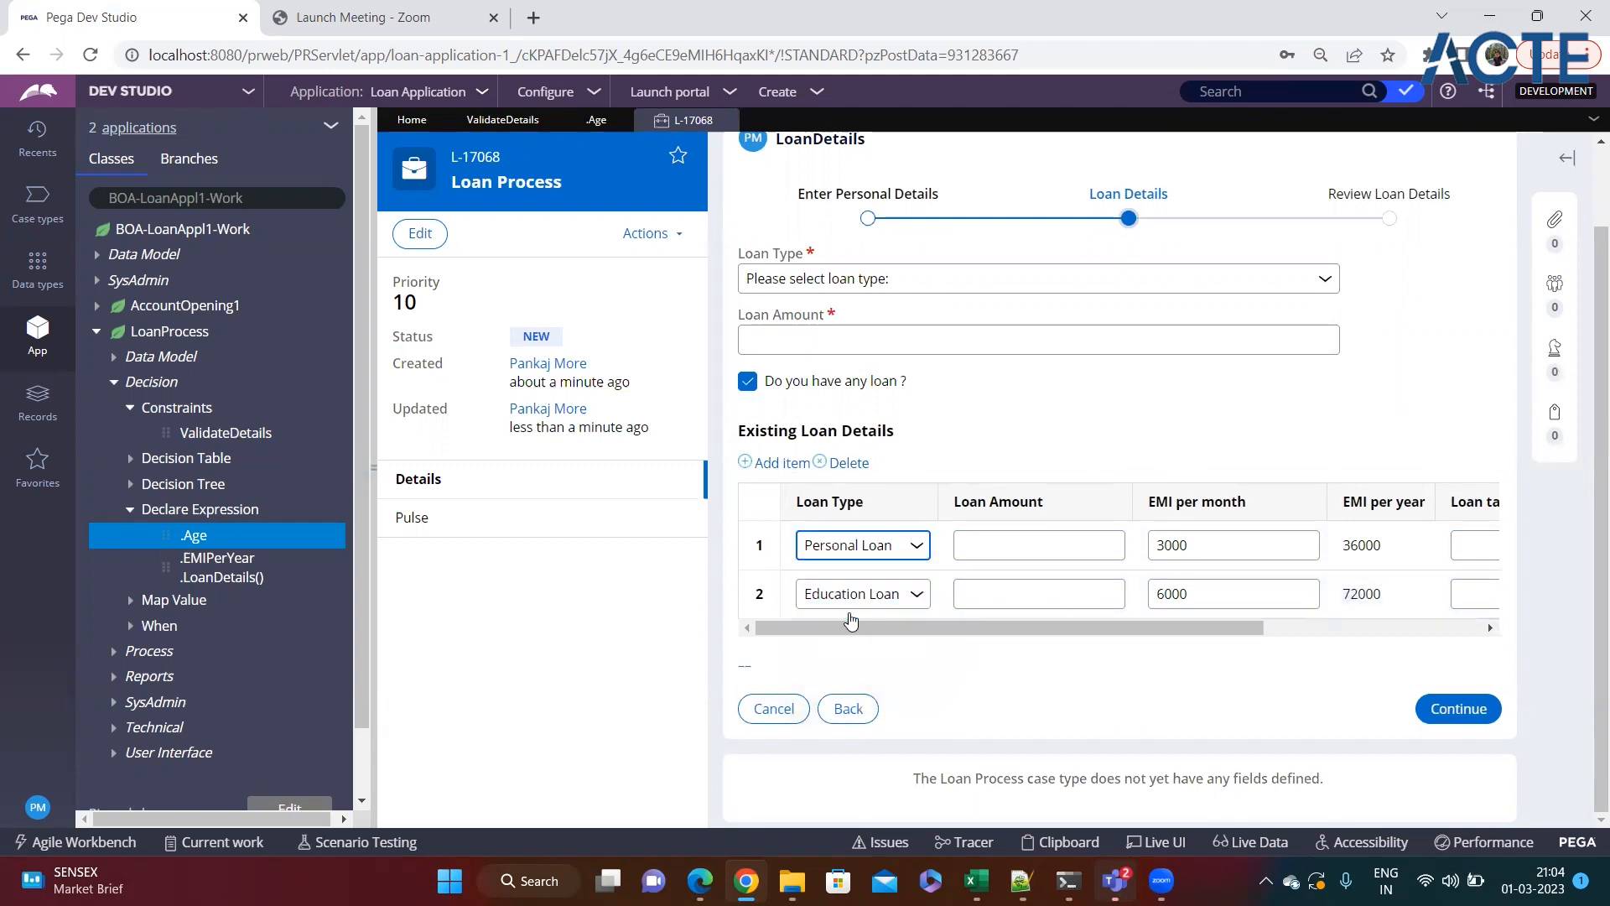
Step: Examine the EMI per year values of both existing loans
click(1151, 442)
drag(1387, 594, 1310, 601)
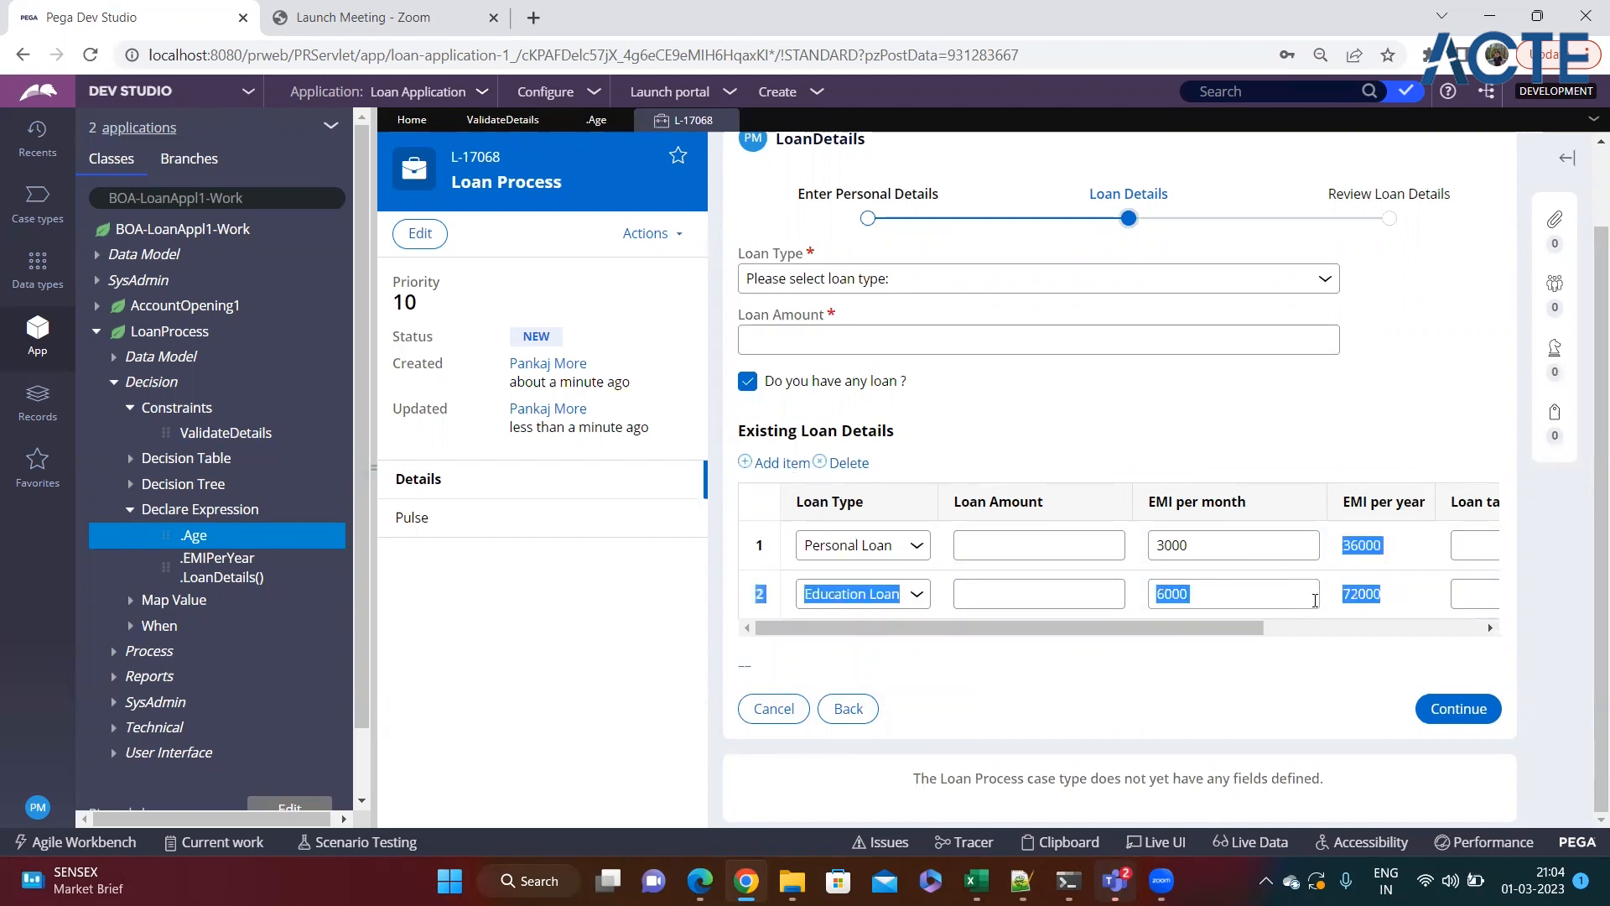
click(1402, 602)
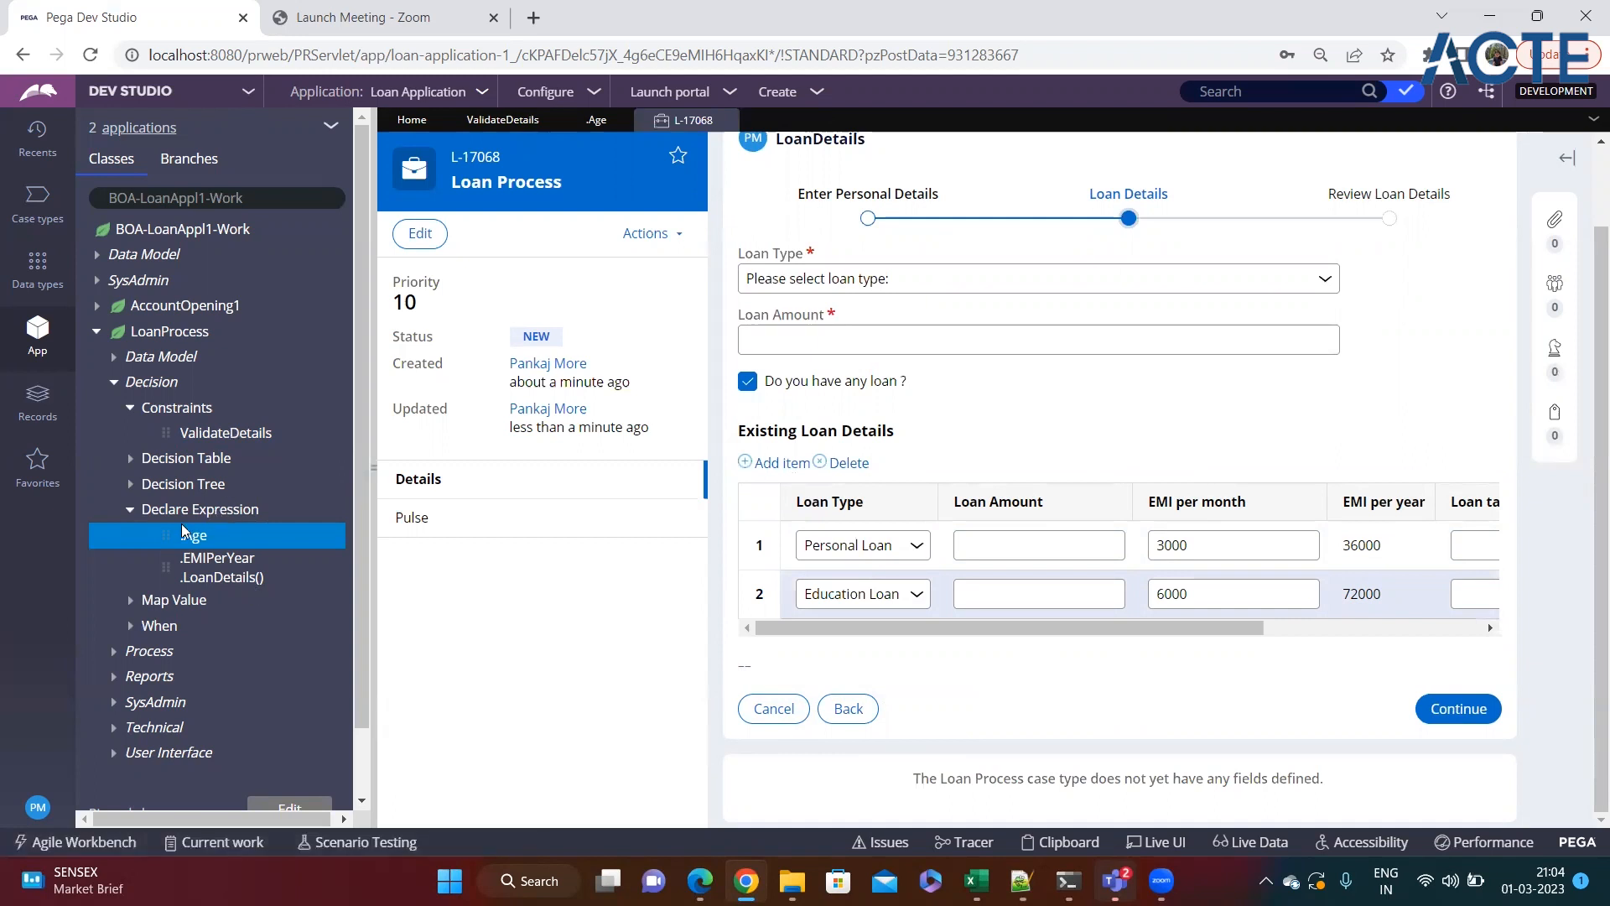
Step: Create and open a declare expression for the TotalEMIAmount property of the LoanProcess class
scroll(134, 545, down, 1)
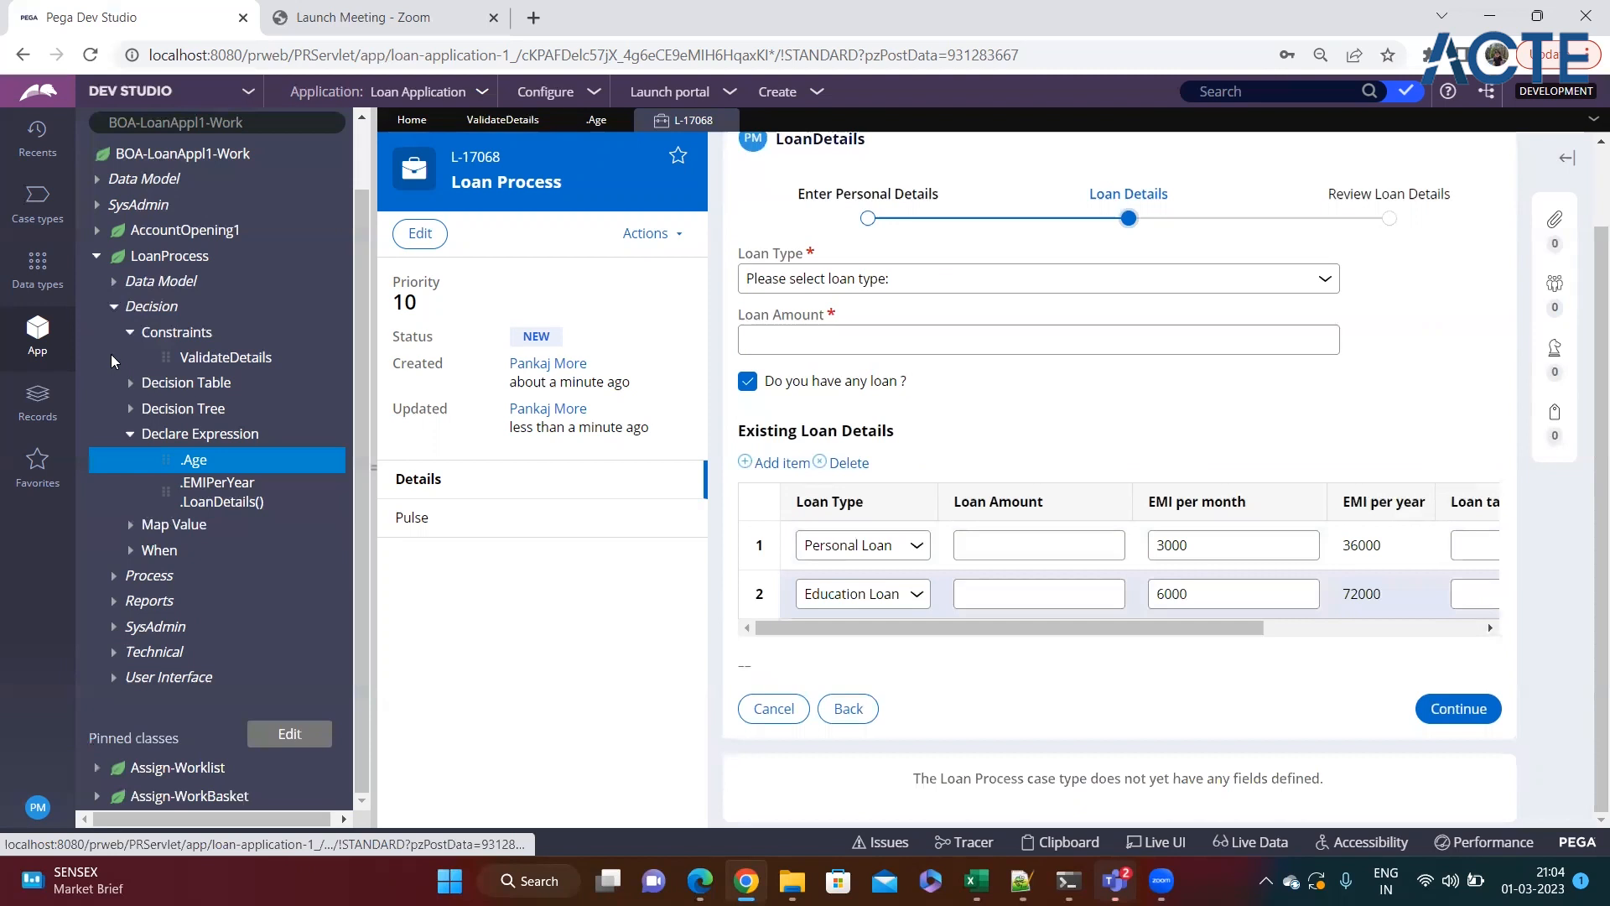
click(114, 281)
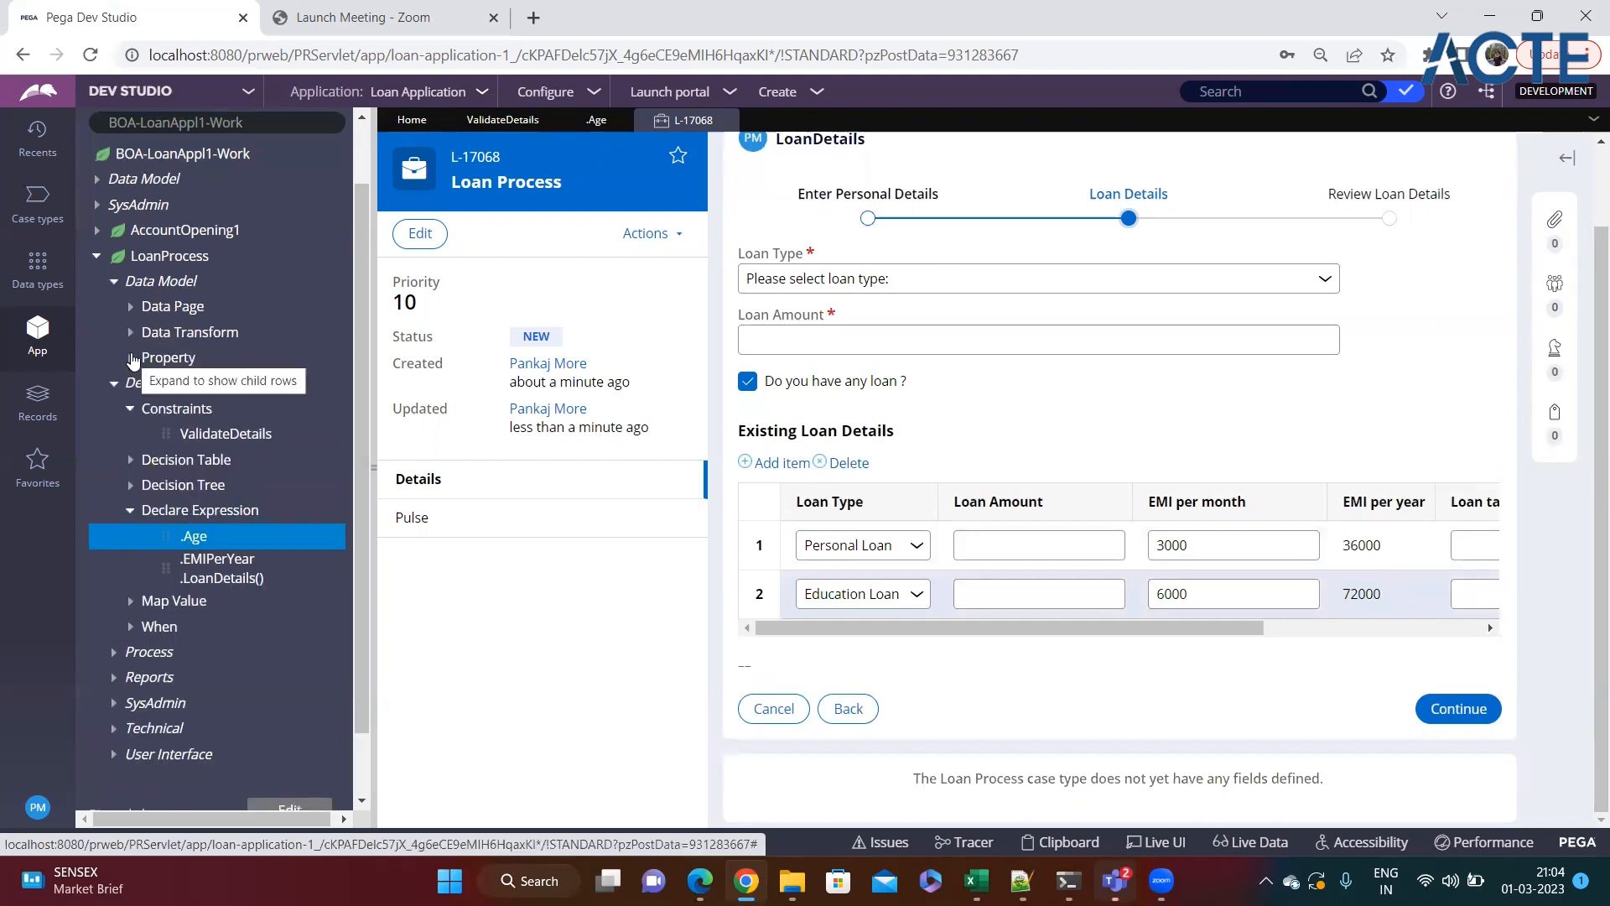
click(130, 358)
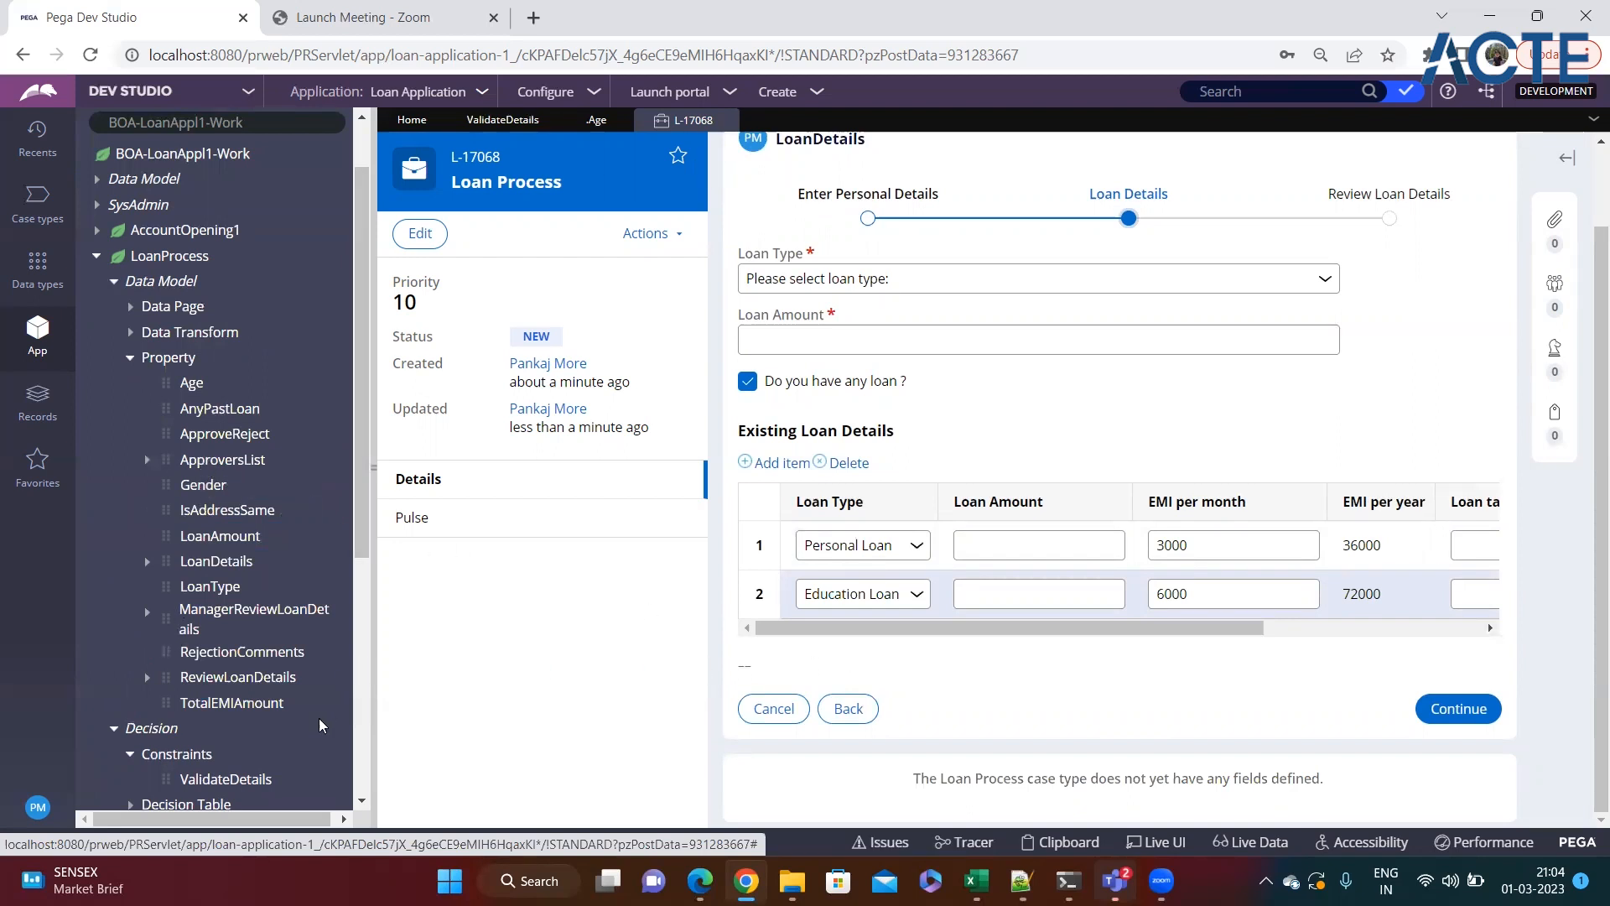
right_click(220, 710)
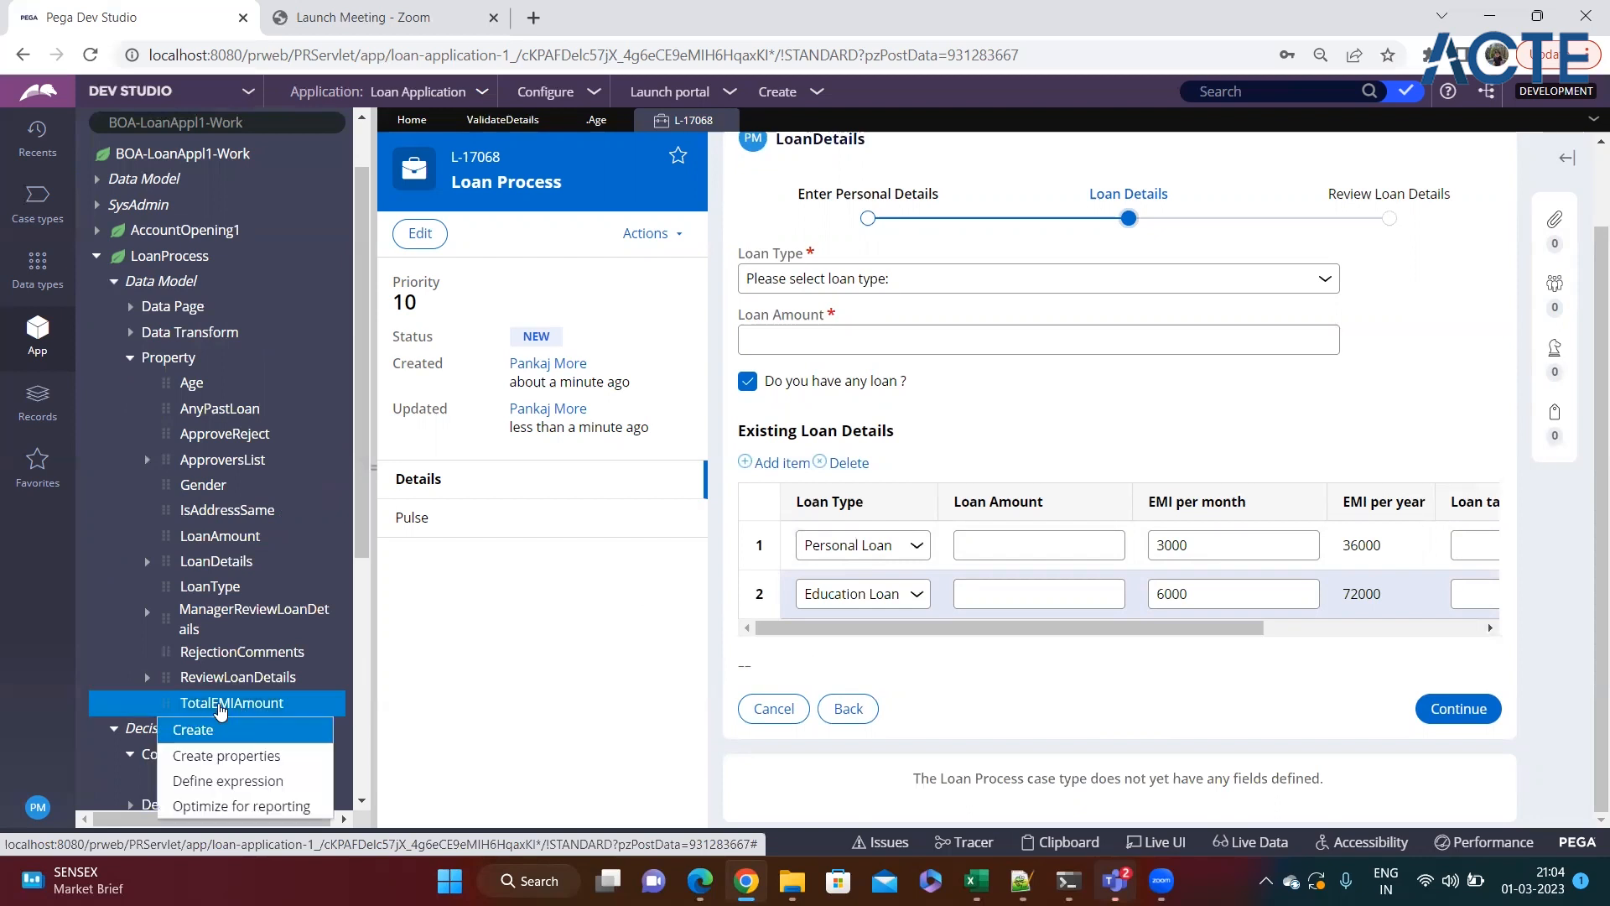
click(191, 784)
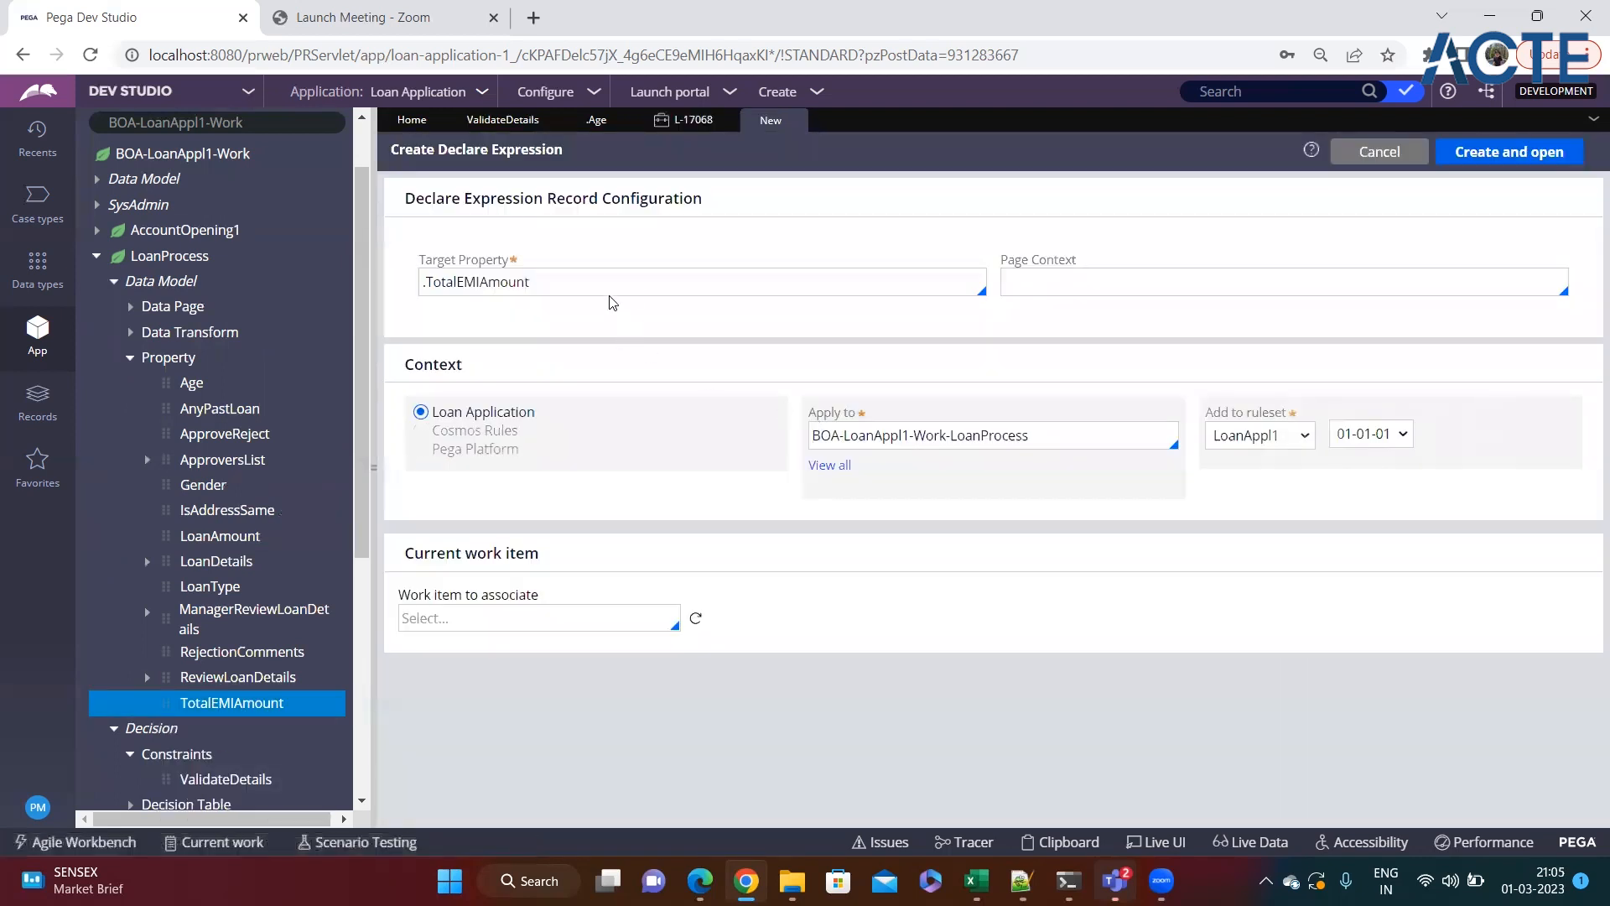
click(1507, 151)
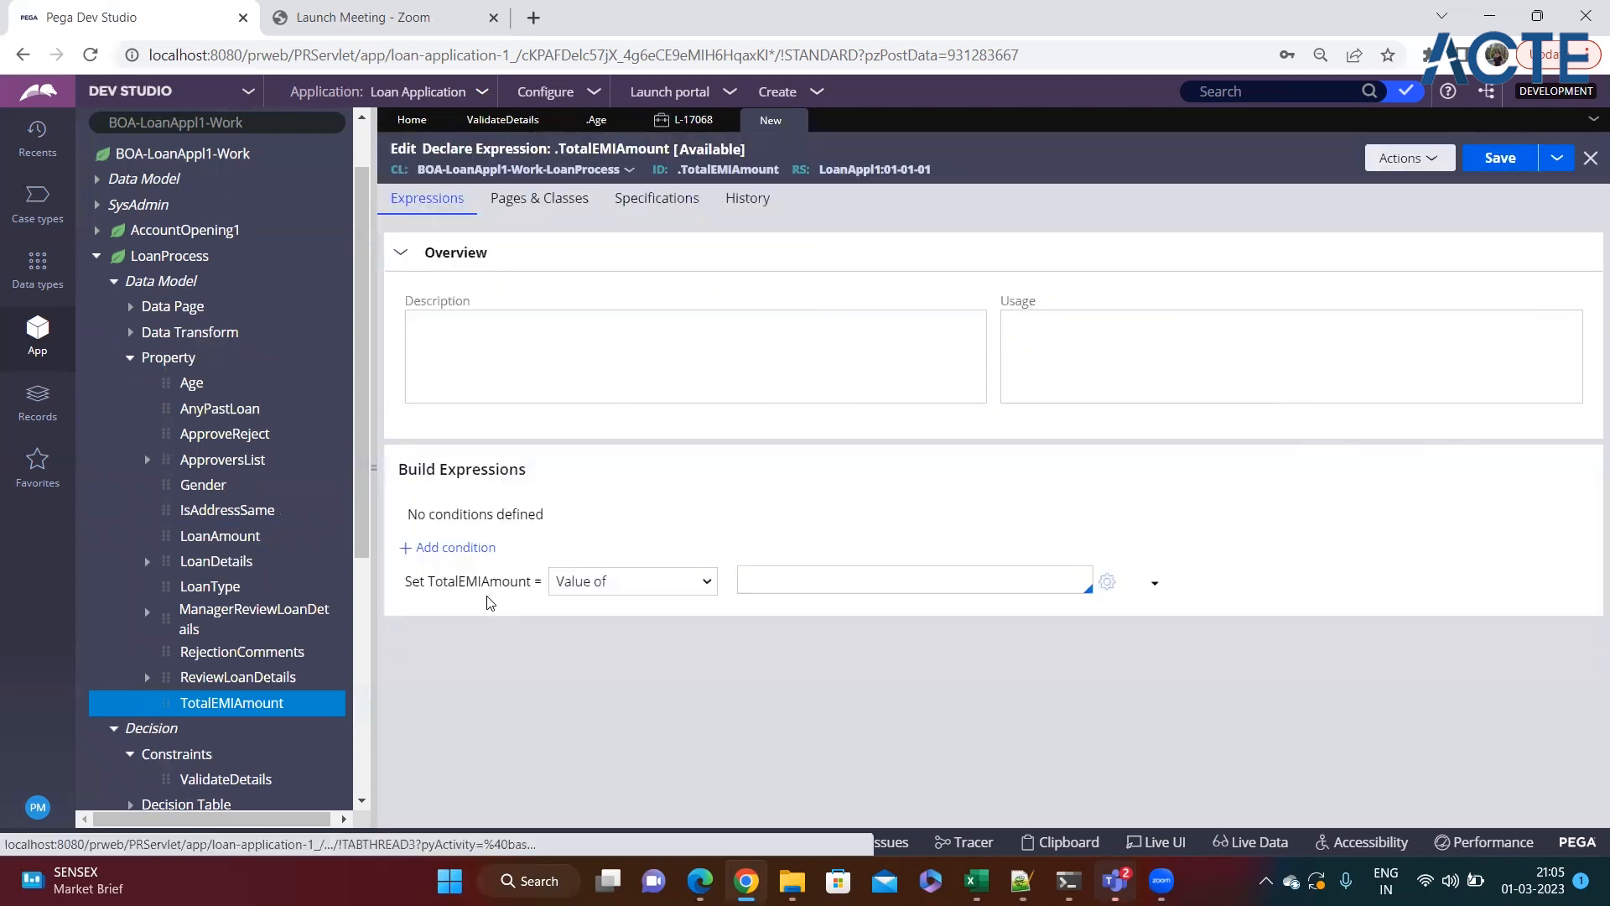
double_click(458, 584)
click(805, 585)
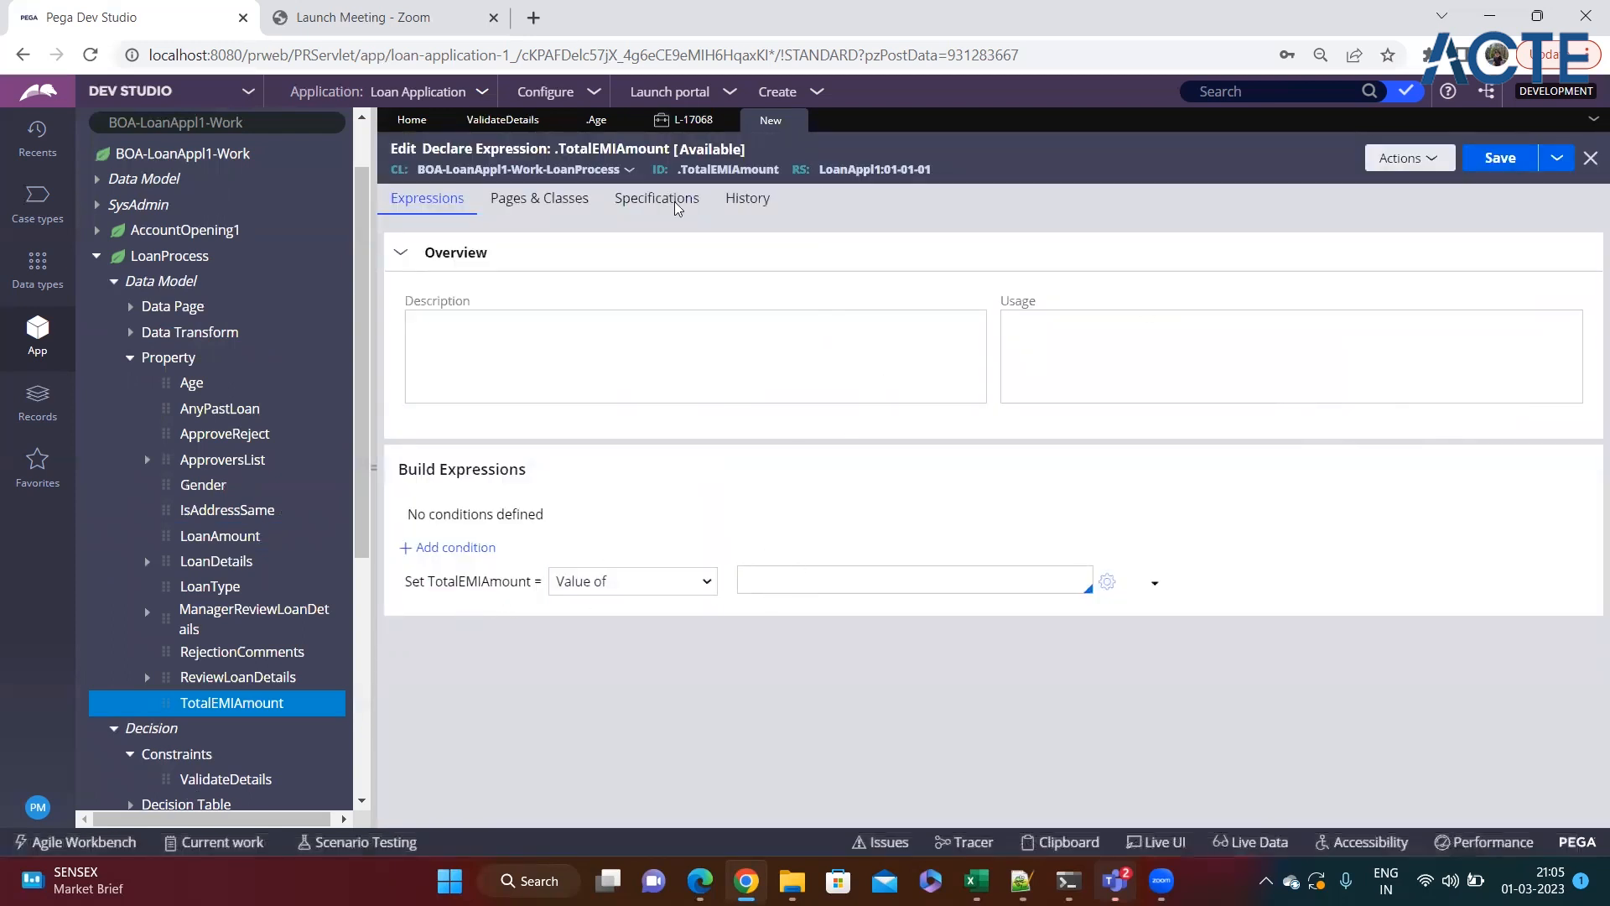
Step: Add a third existing loan entry in the open Loan Process case and return to the TotalEMIAmount expression
click(683, 120)
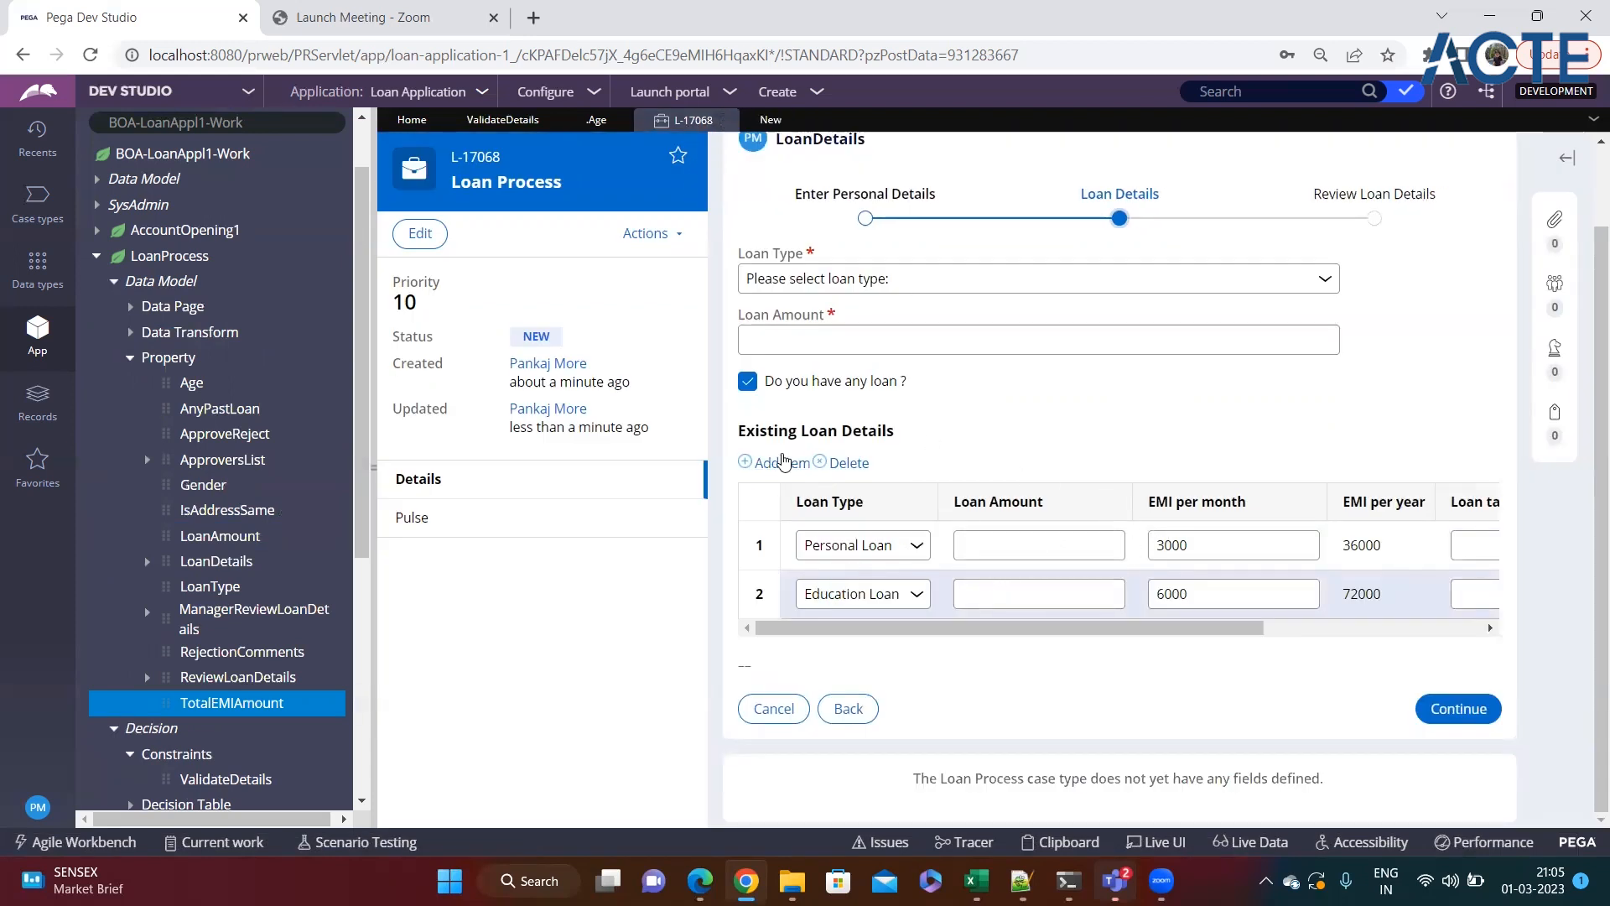
click(782, 462)
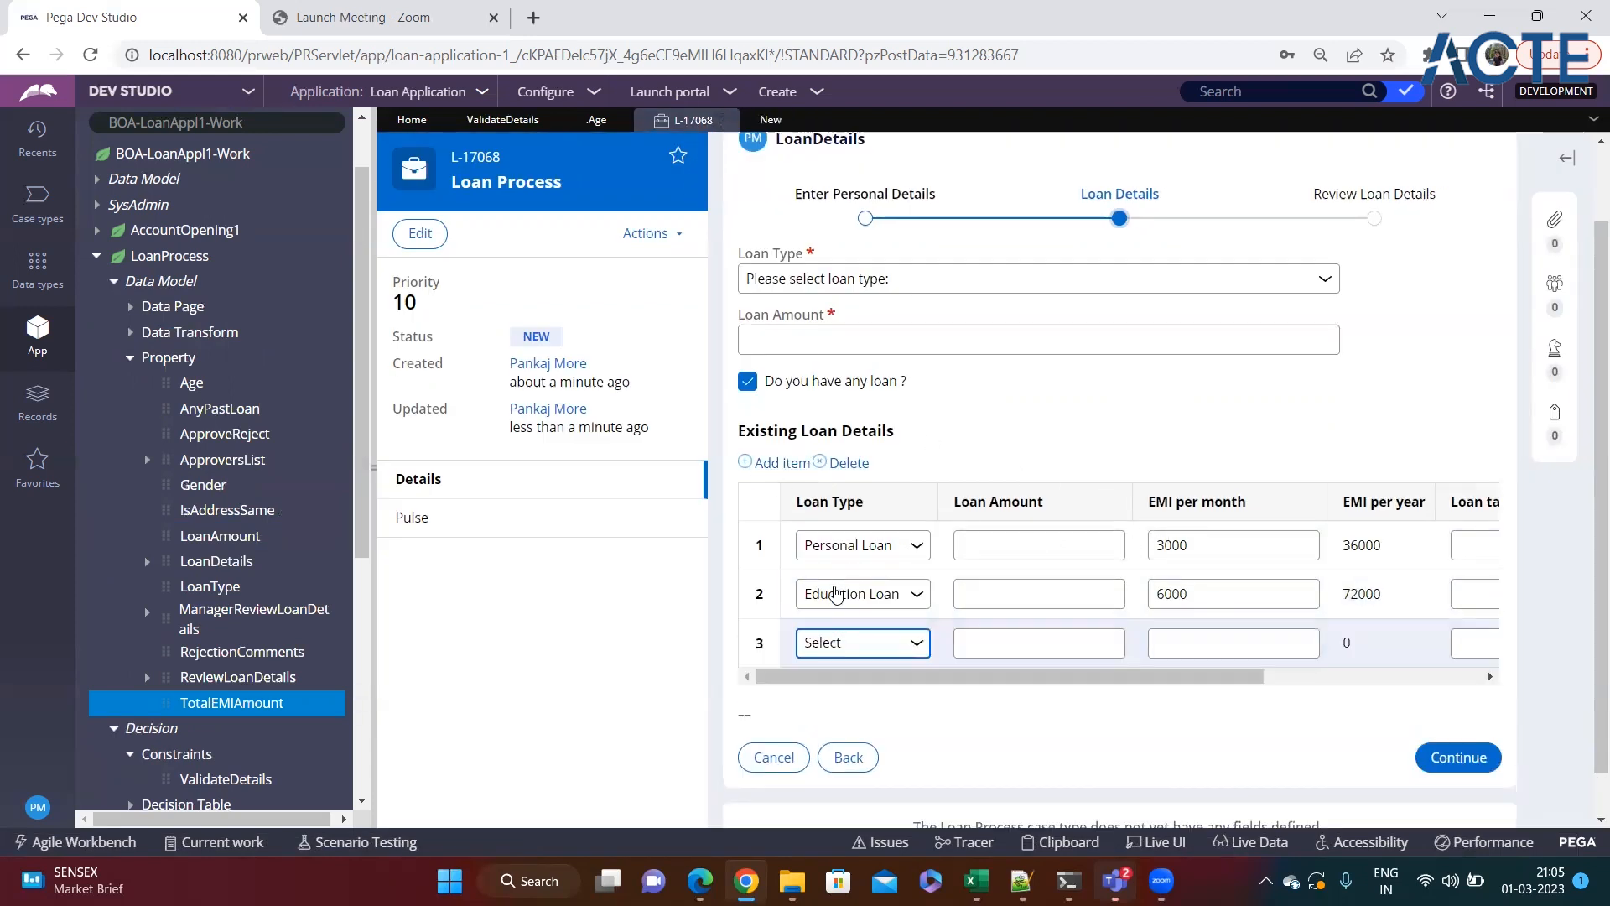
click(767, 122)
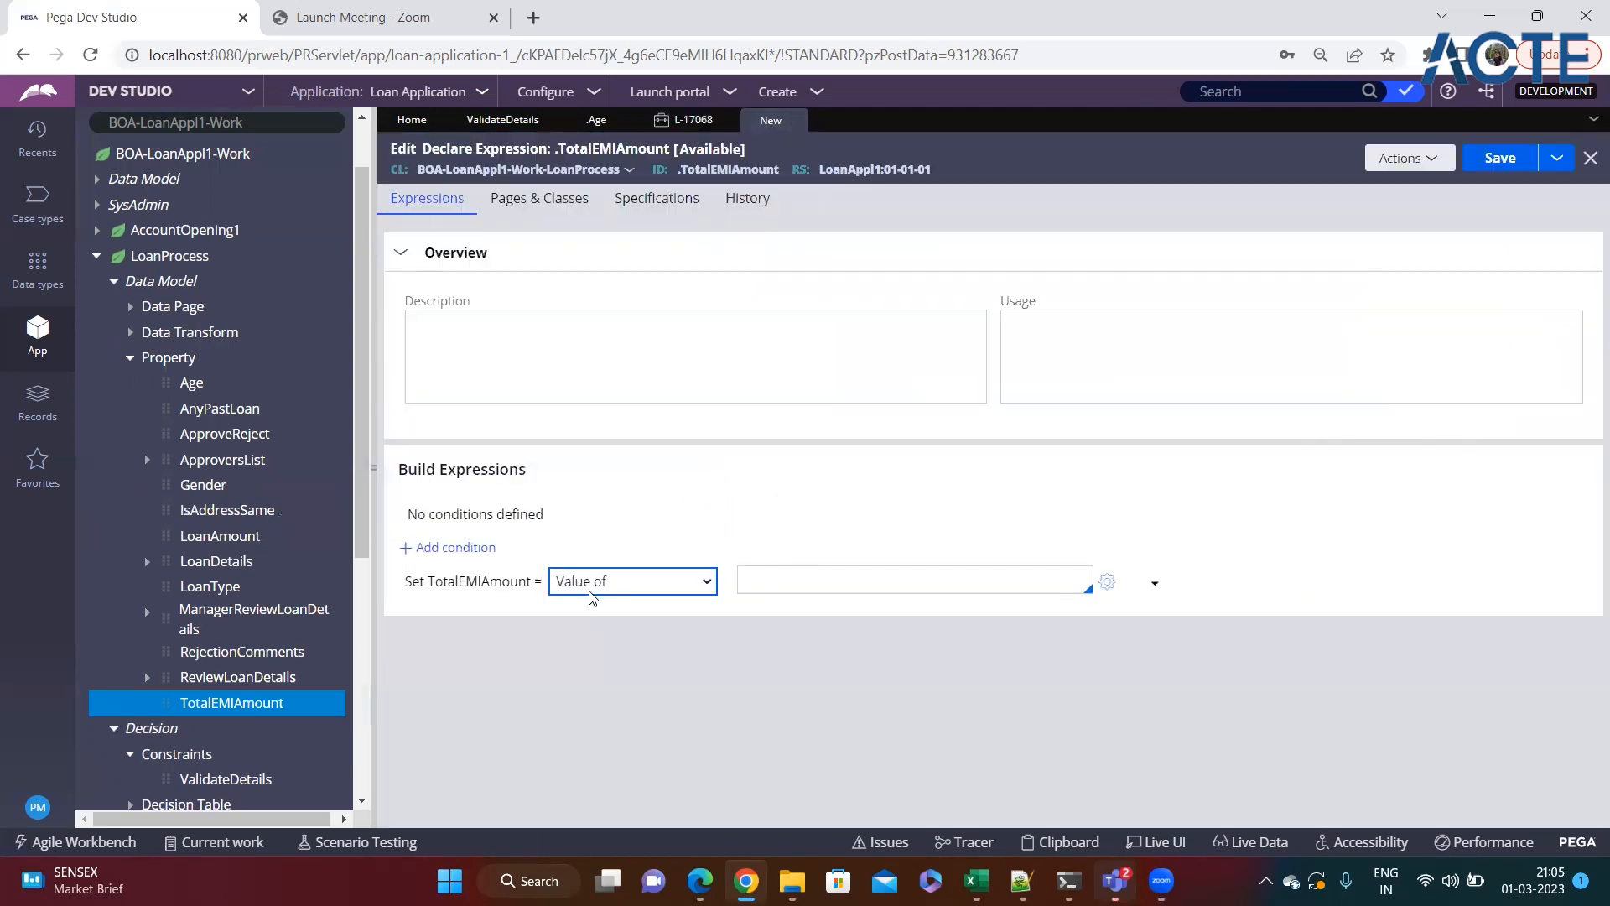
Step: Open the expression builder for TotalEMIAmount, search for Sum and insert the sum function
click(1107, 582)
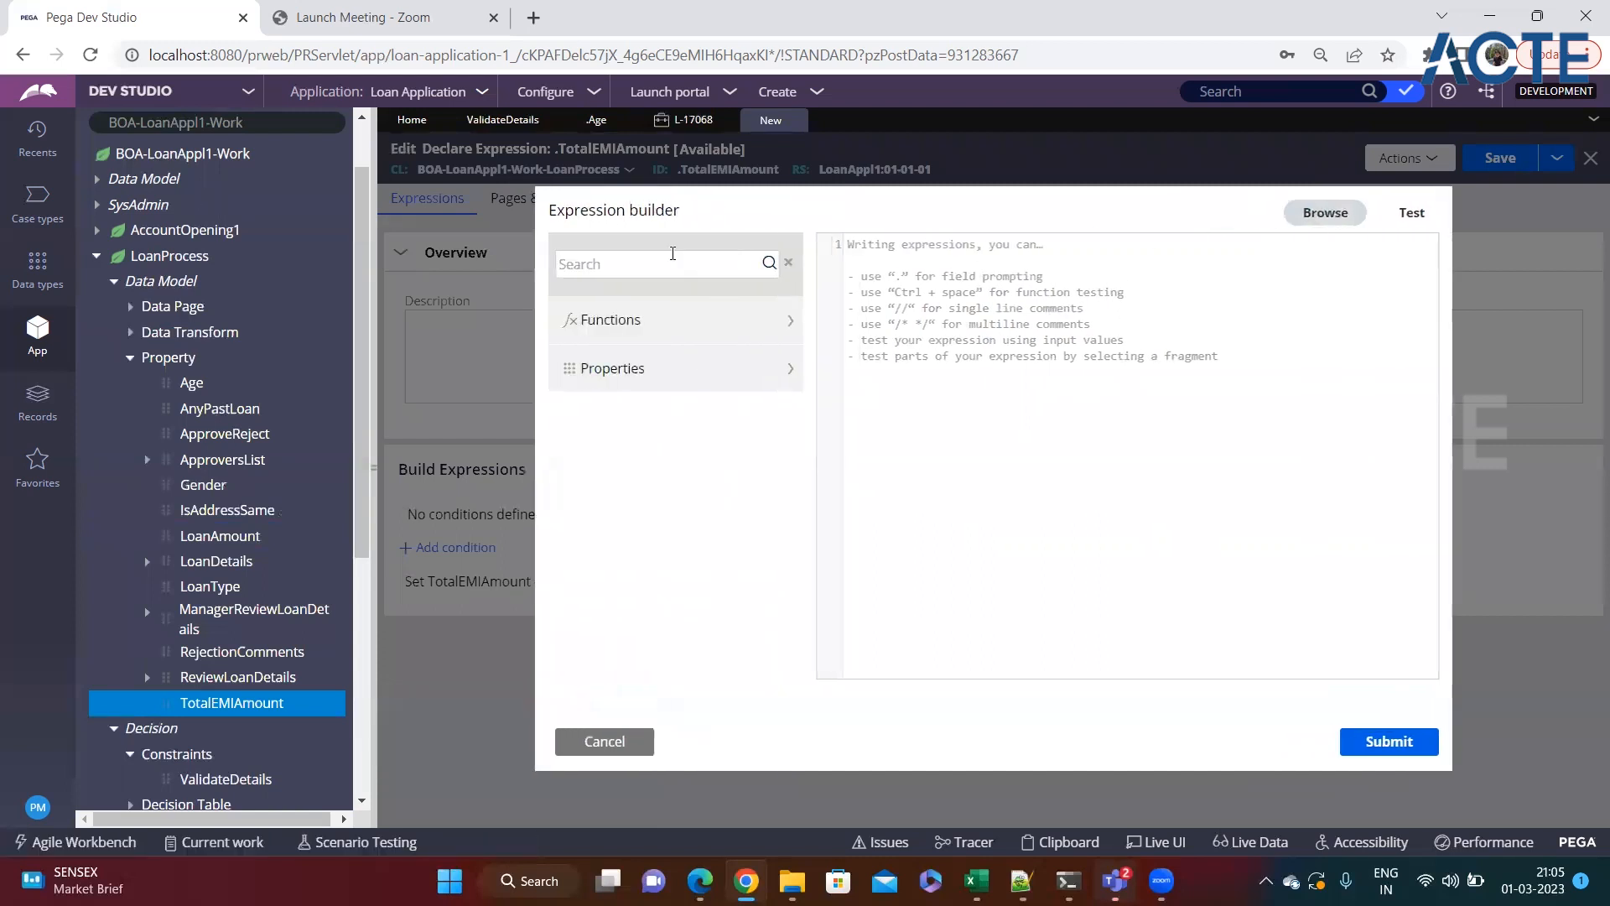
text(Sum)
click(769, 262)
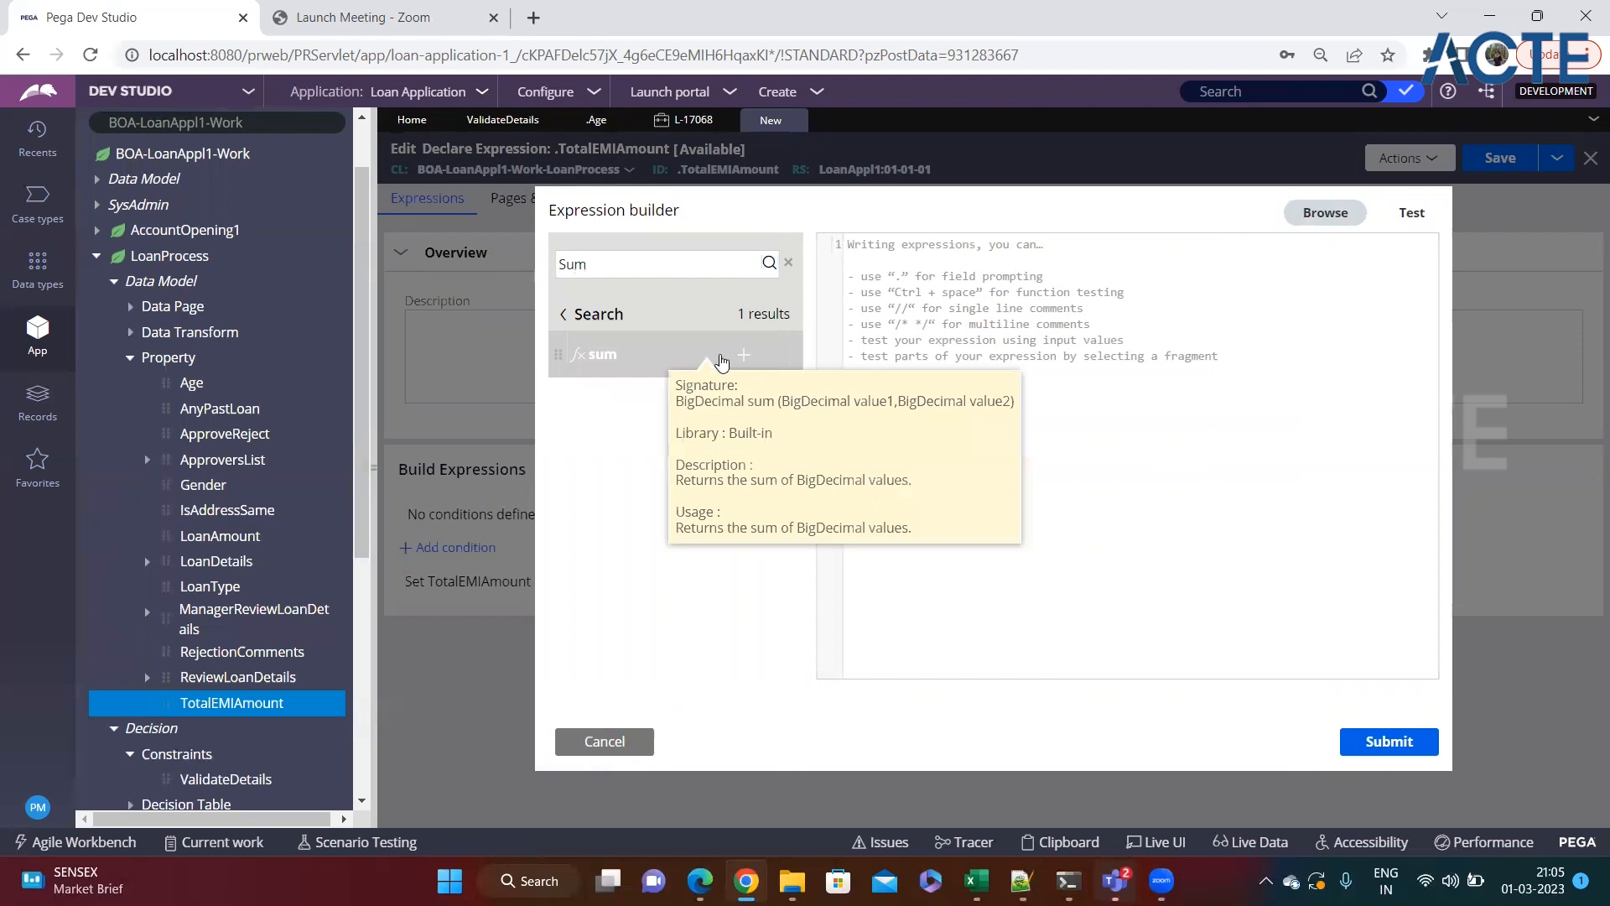
click(744, 354)
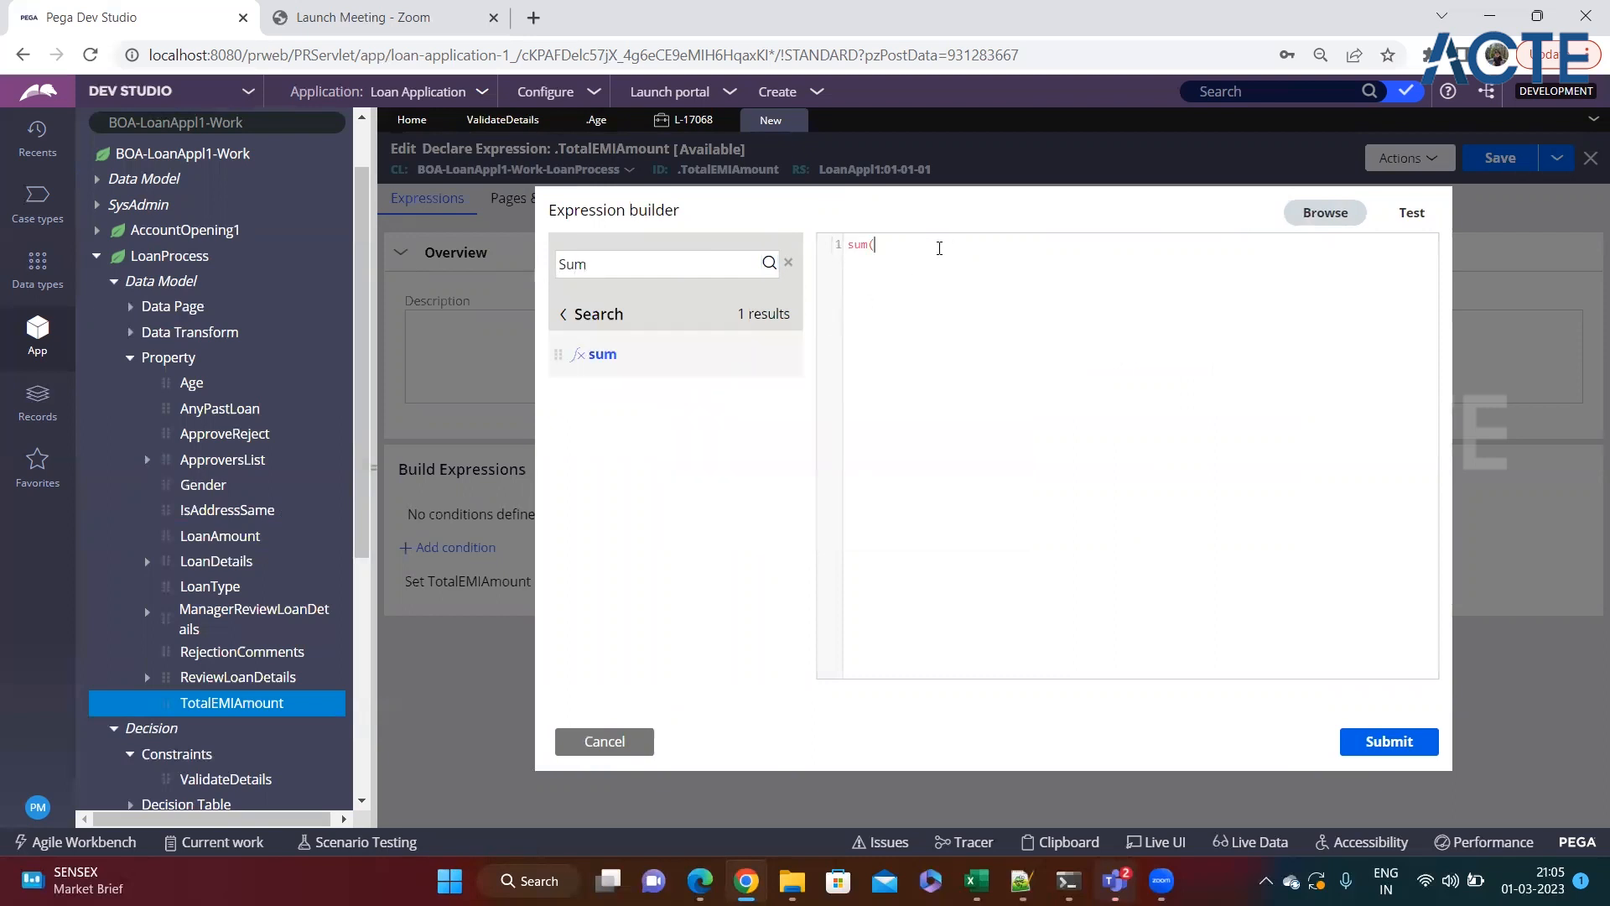
Step: Complete the expression as sum(.LoanDetails().EMIPerYear), submit it and save the declare expression
text(.l)
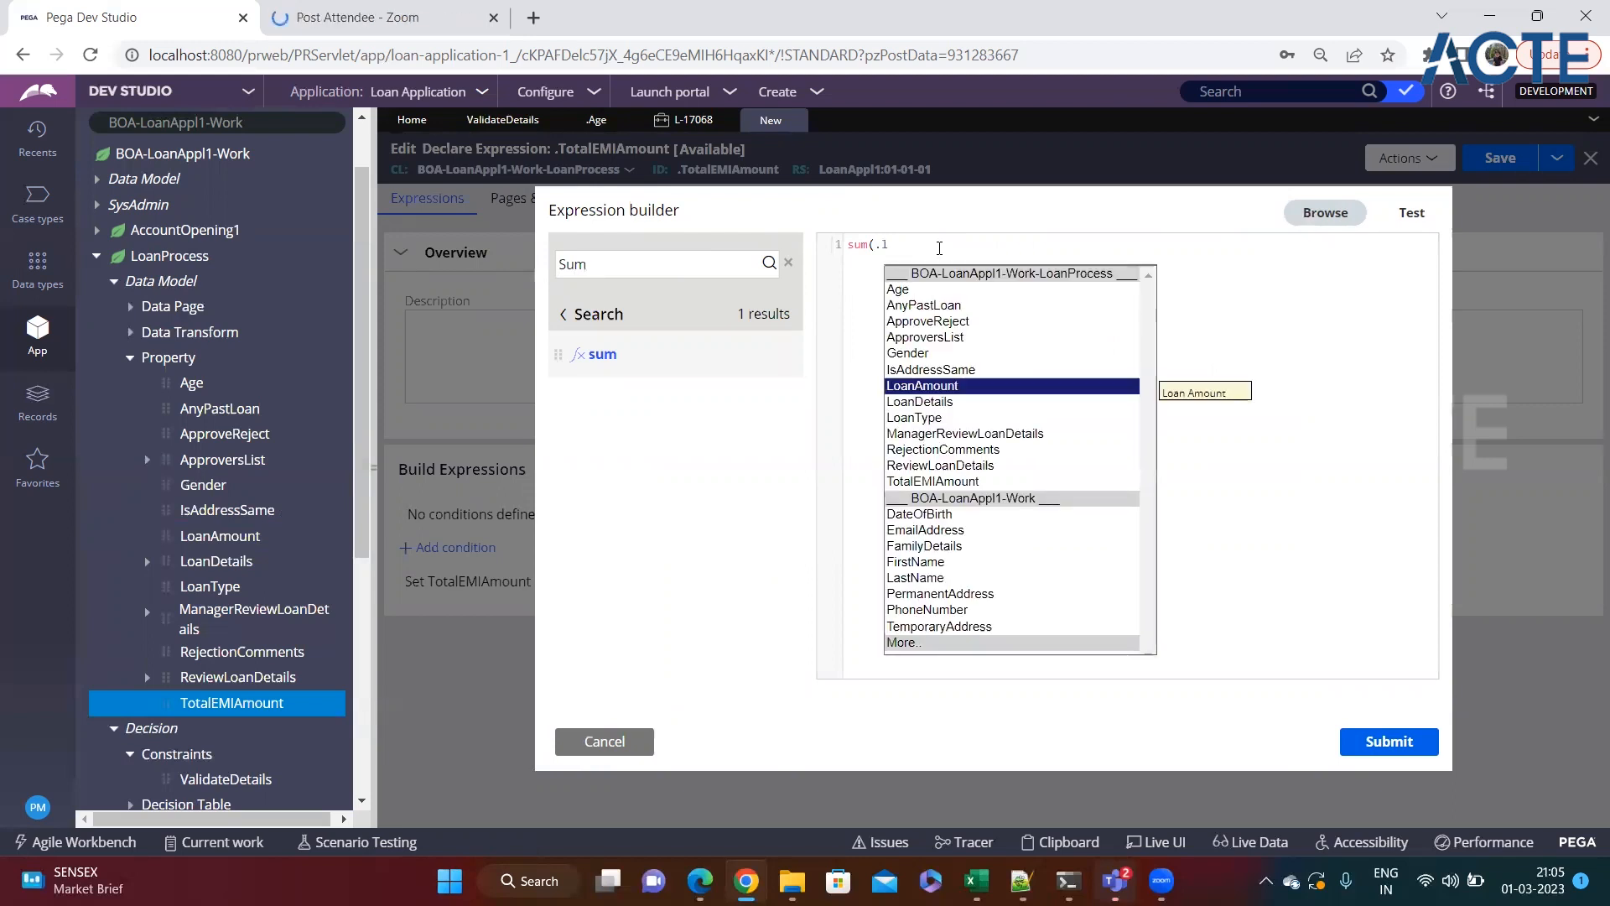
key(Down)
key(Return)
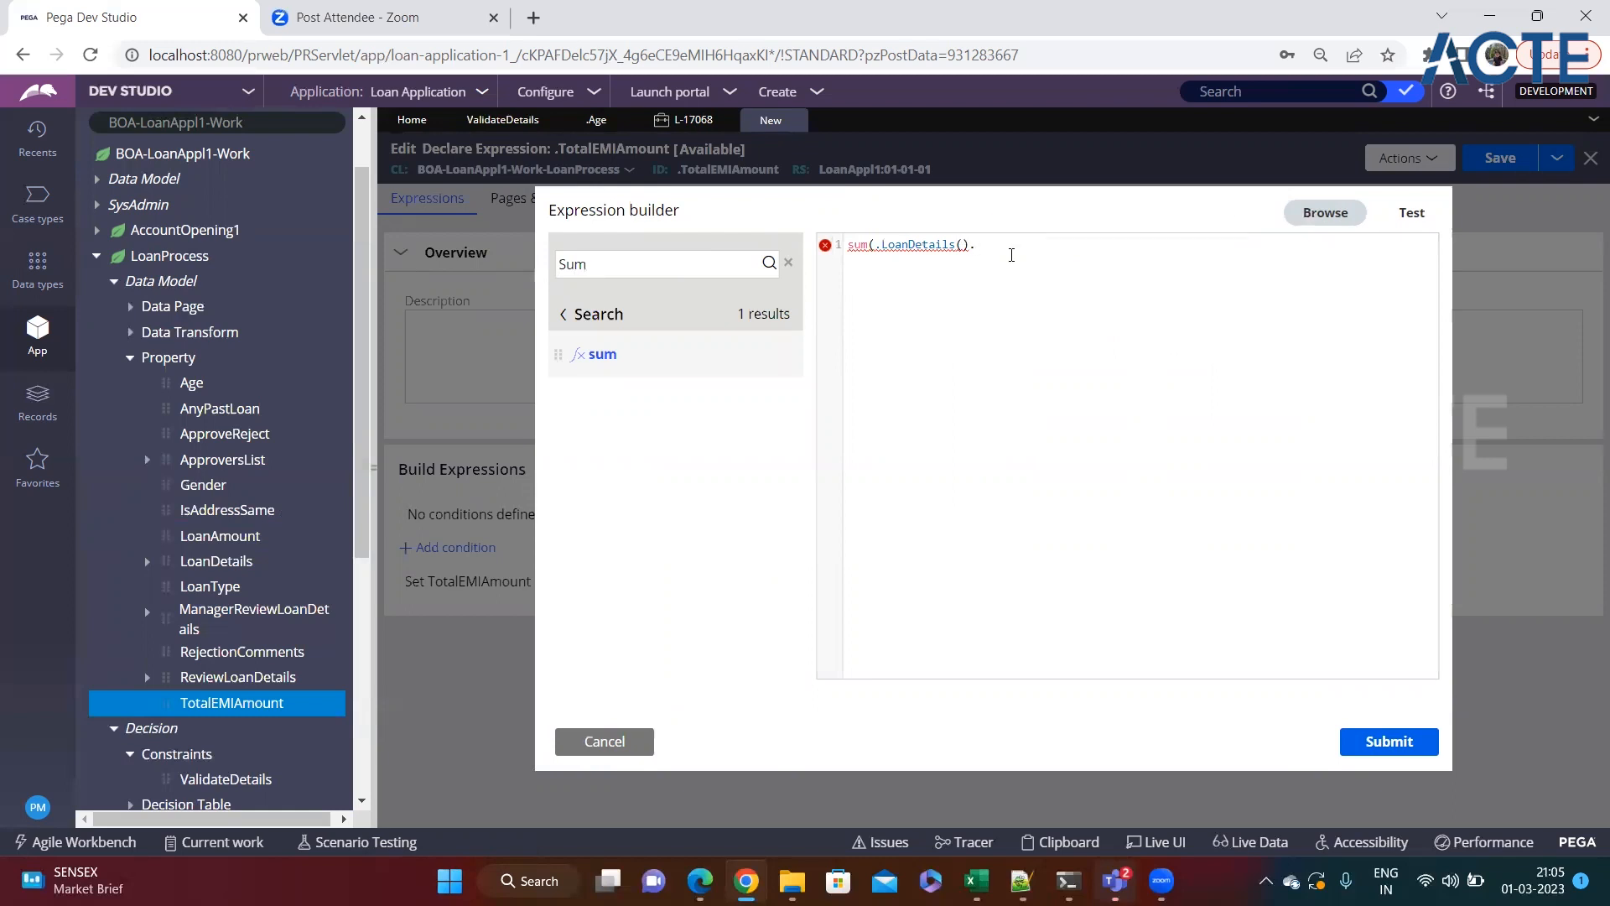
text(IPerYe)
key(BackSpace)
text(Year)
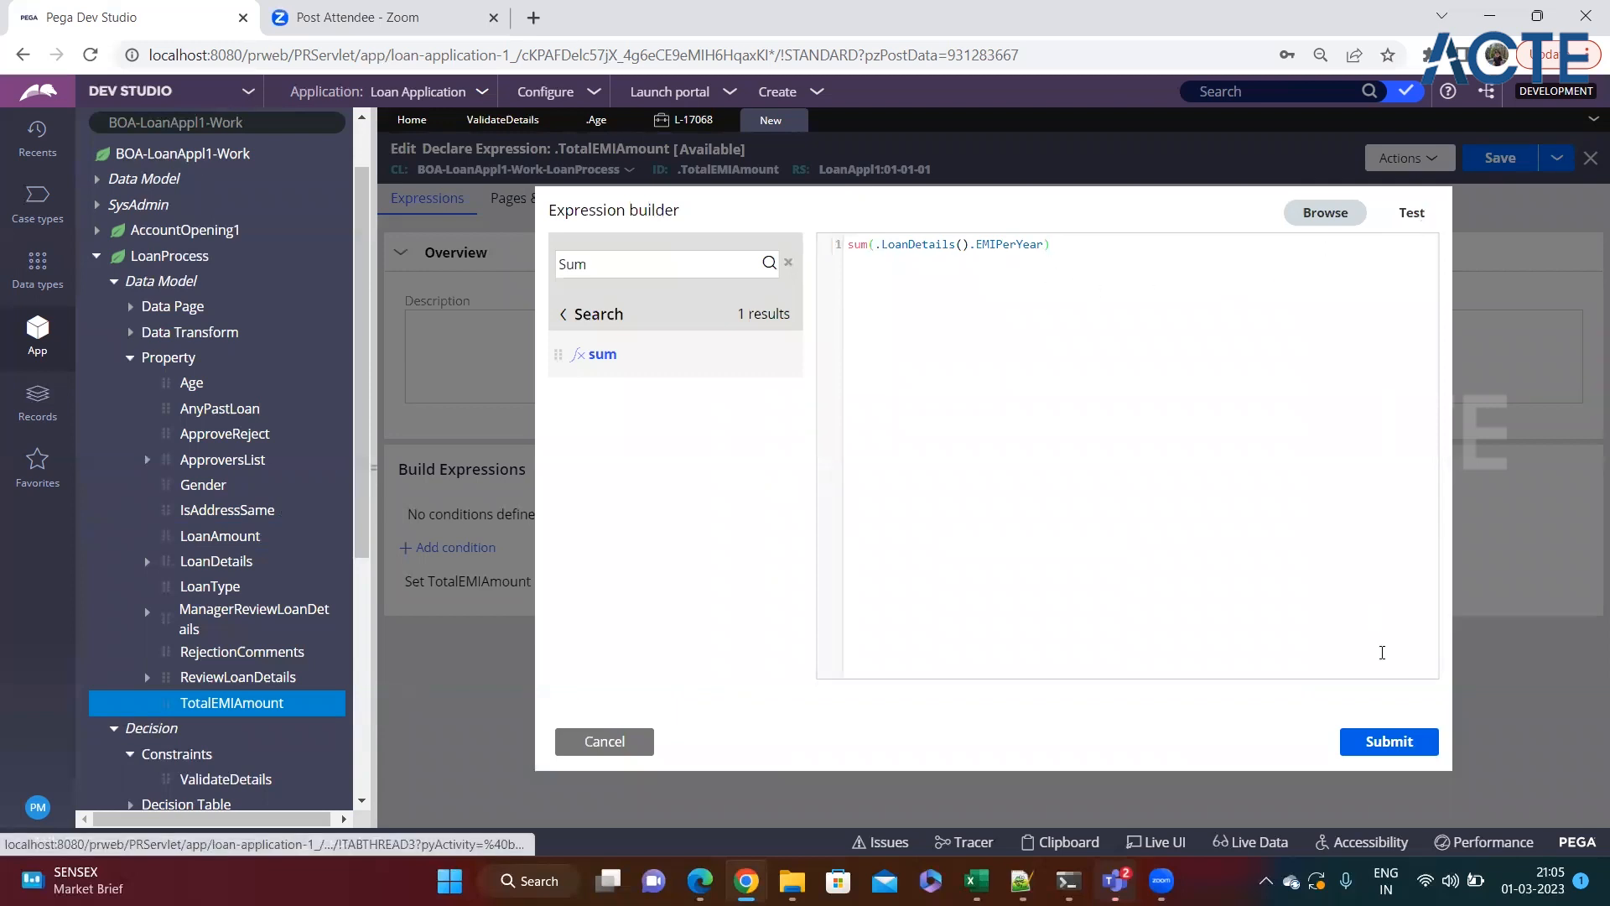
click(1392, 742)
key(ctrl+s)
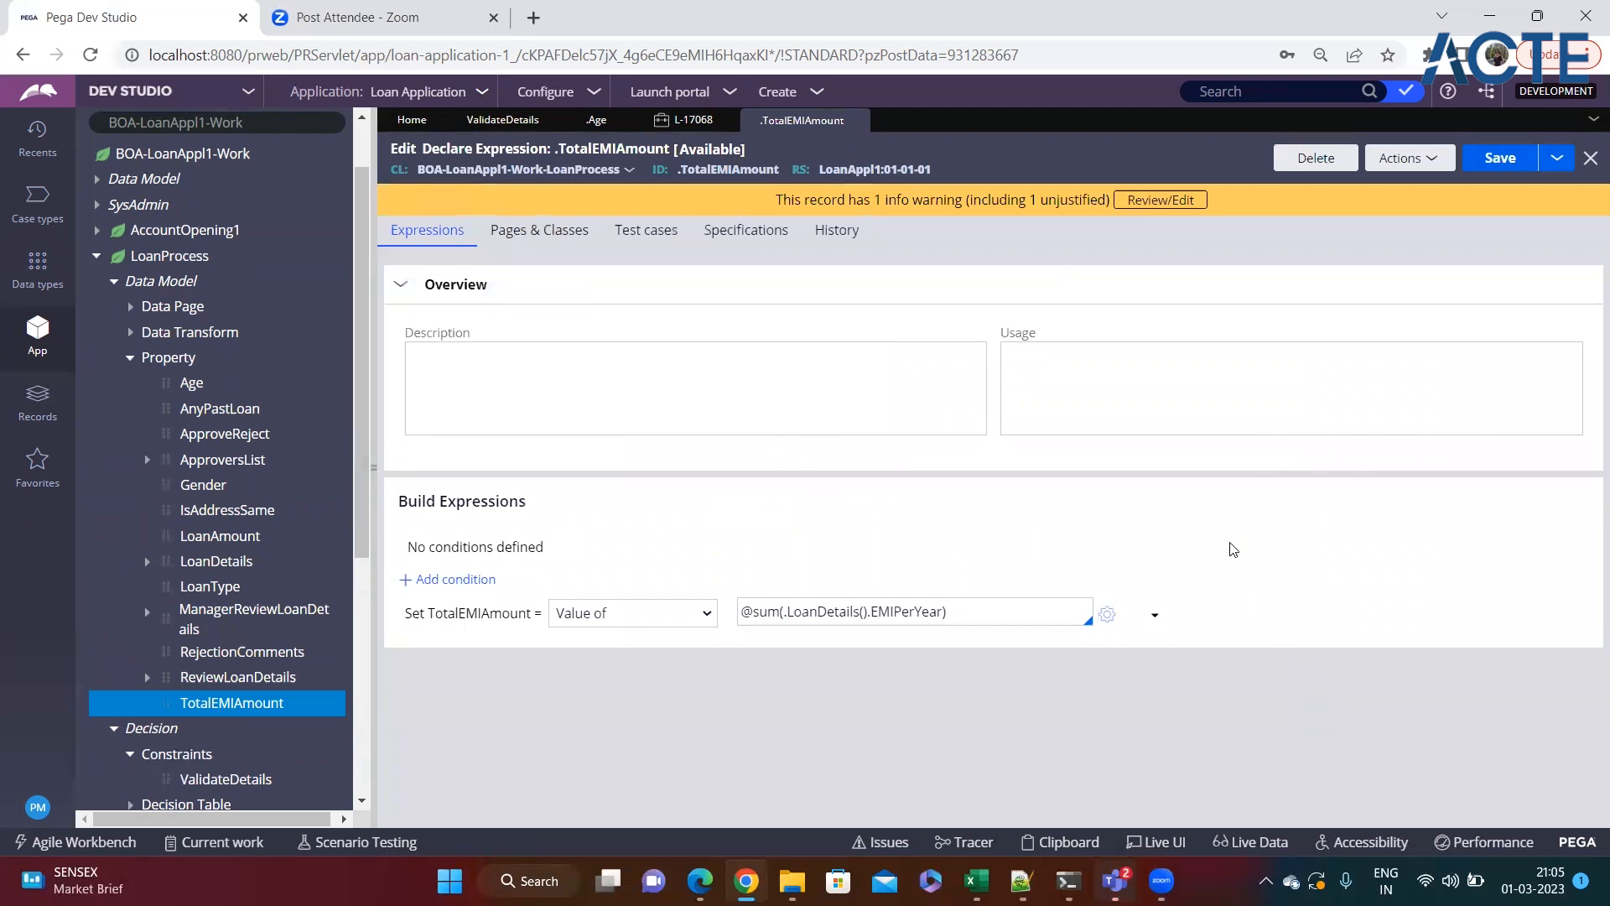
Step: Create a new Loan Process case and continue past the personal details to the Loan Details stage
click(817, 92)
mouse_move(918, 118)
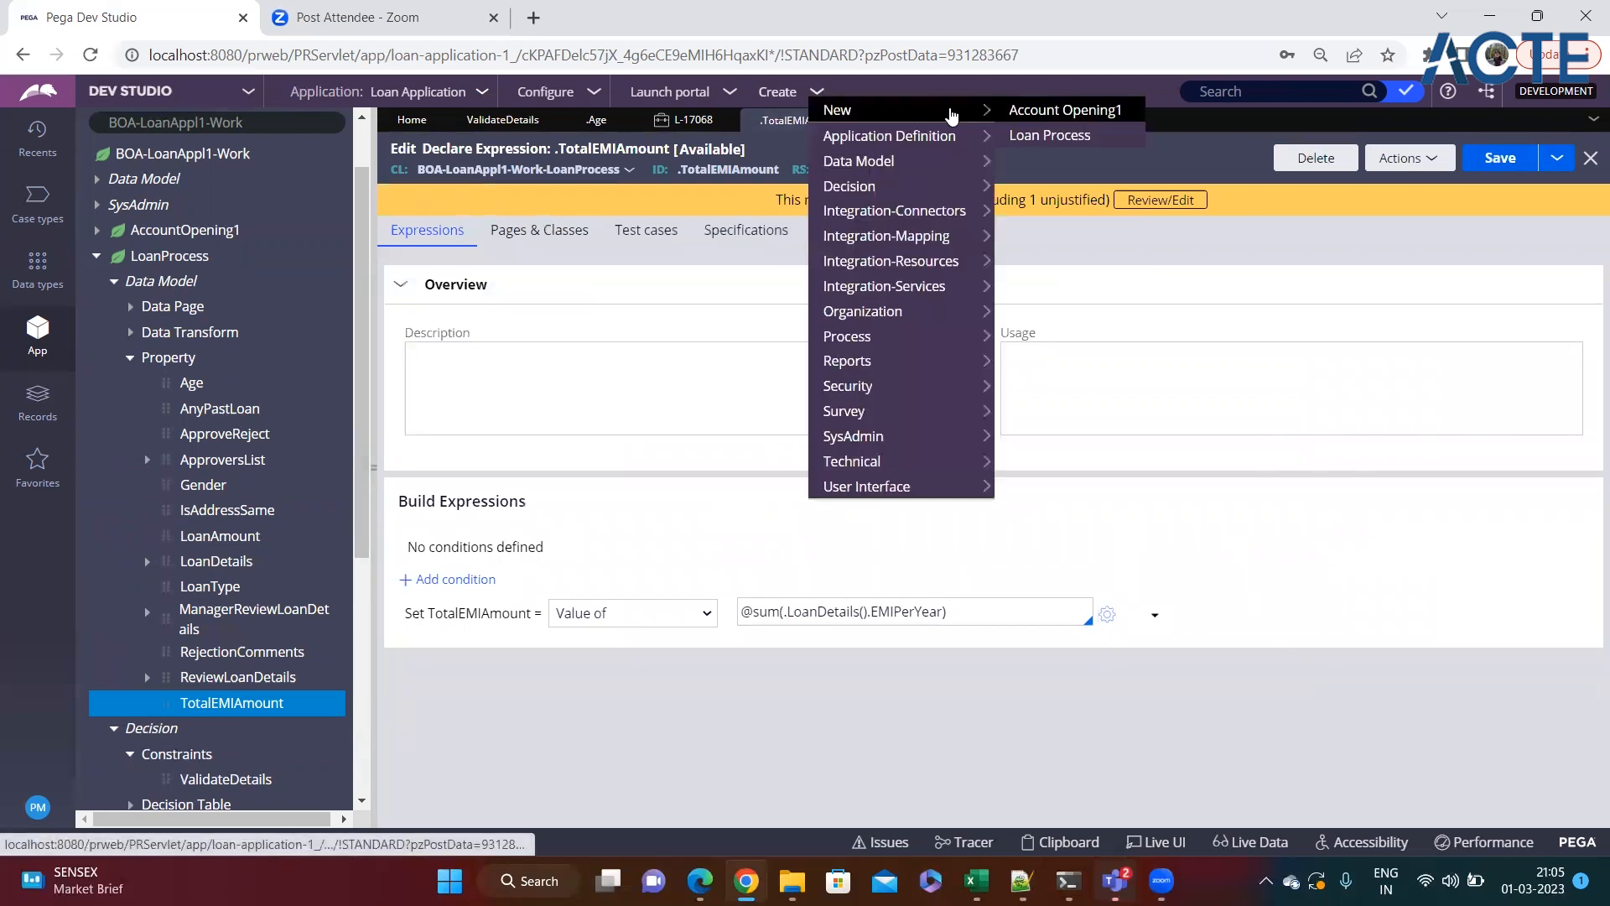
click(1036, 134)
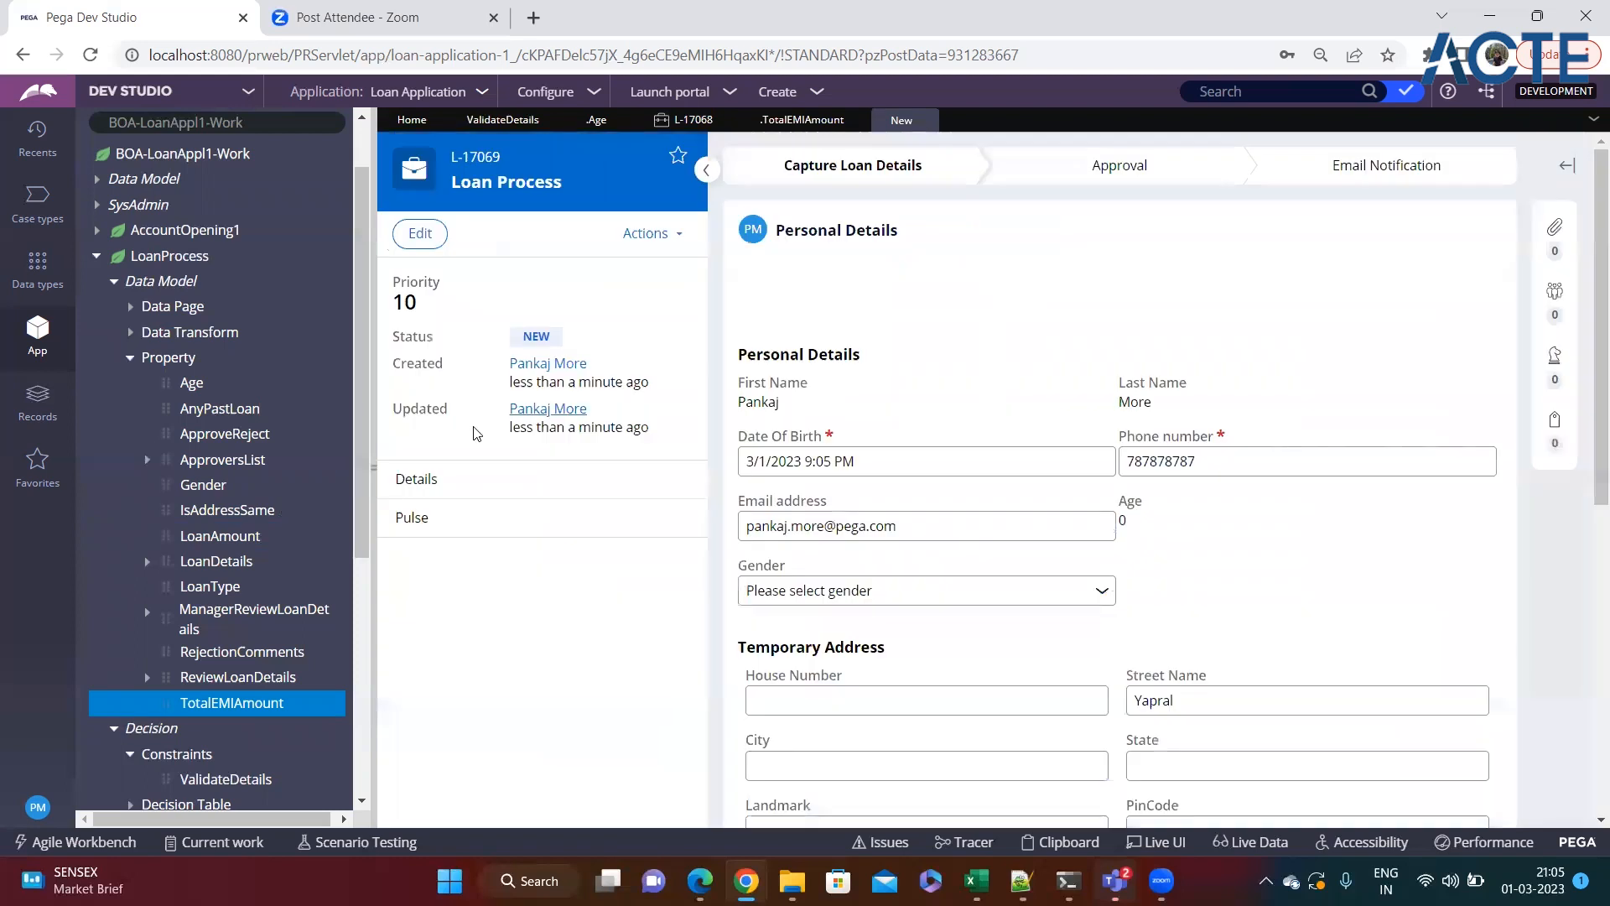
scroll(1319, 733, down, 6)
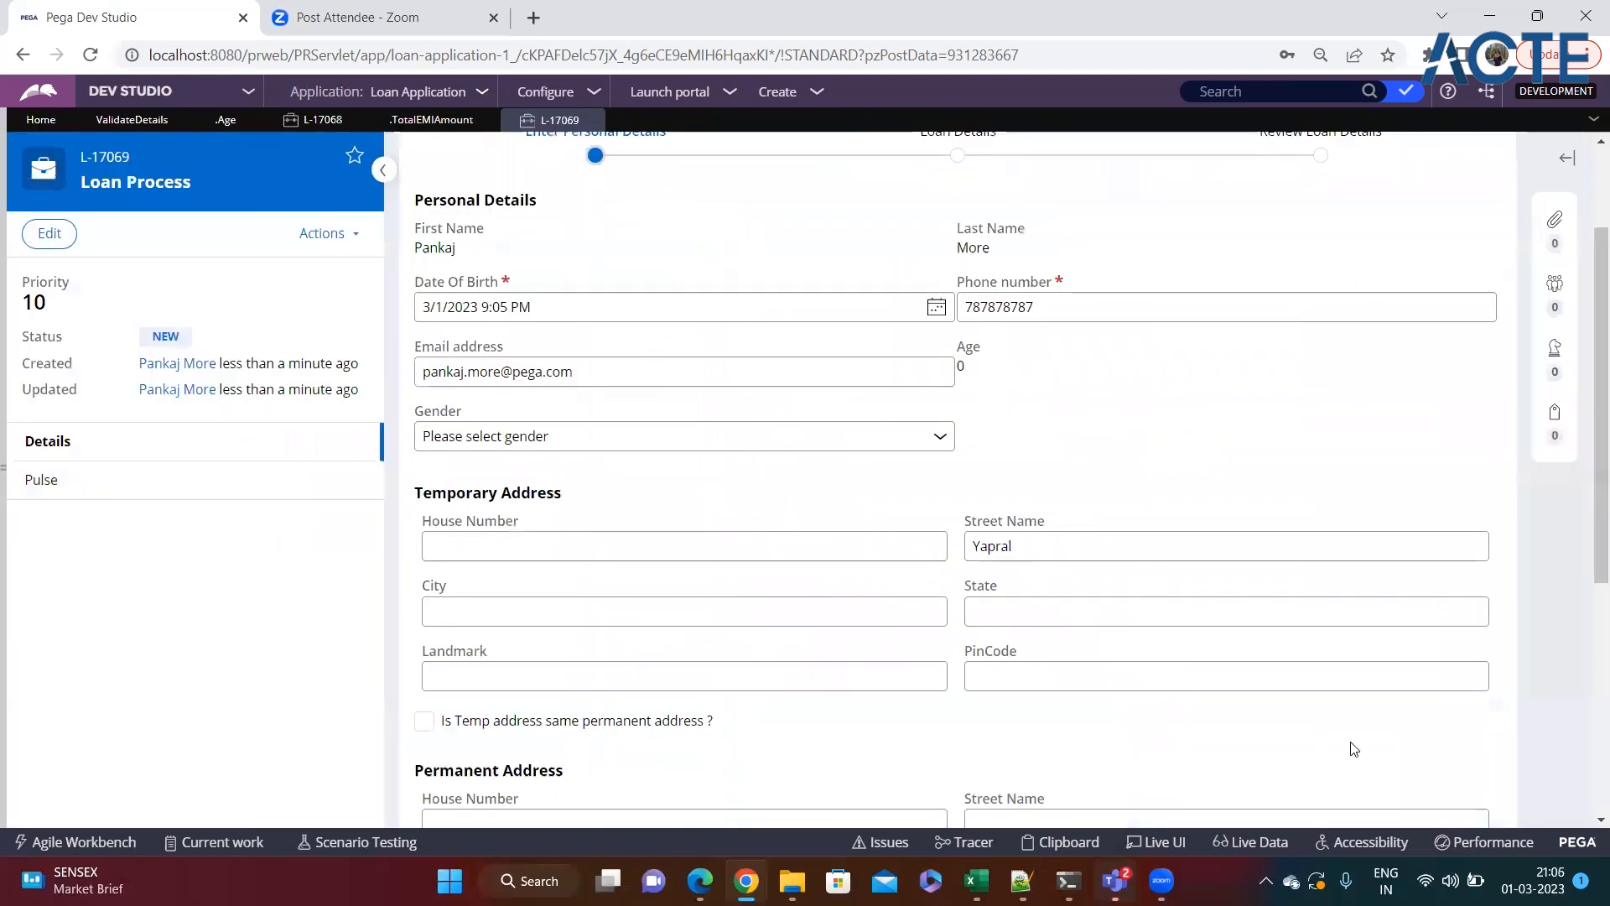
click(1455, 784)
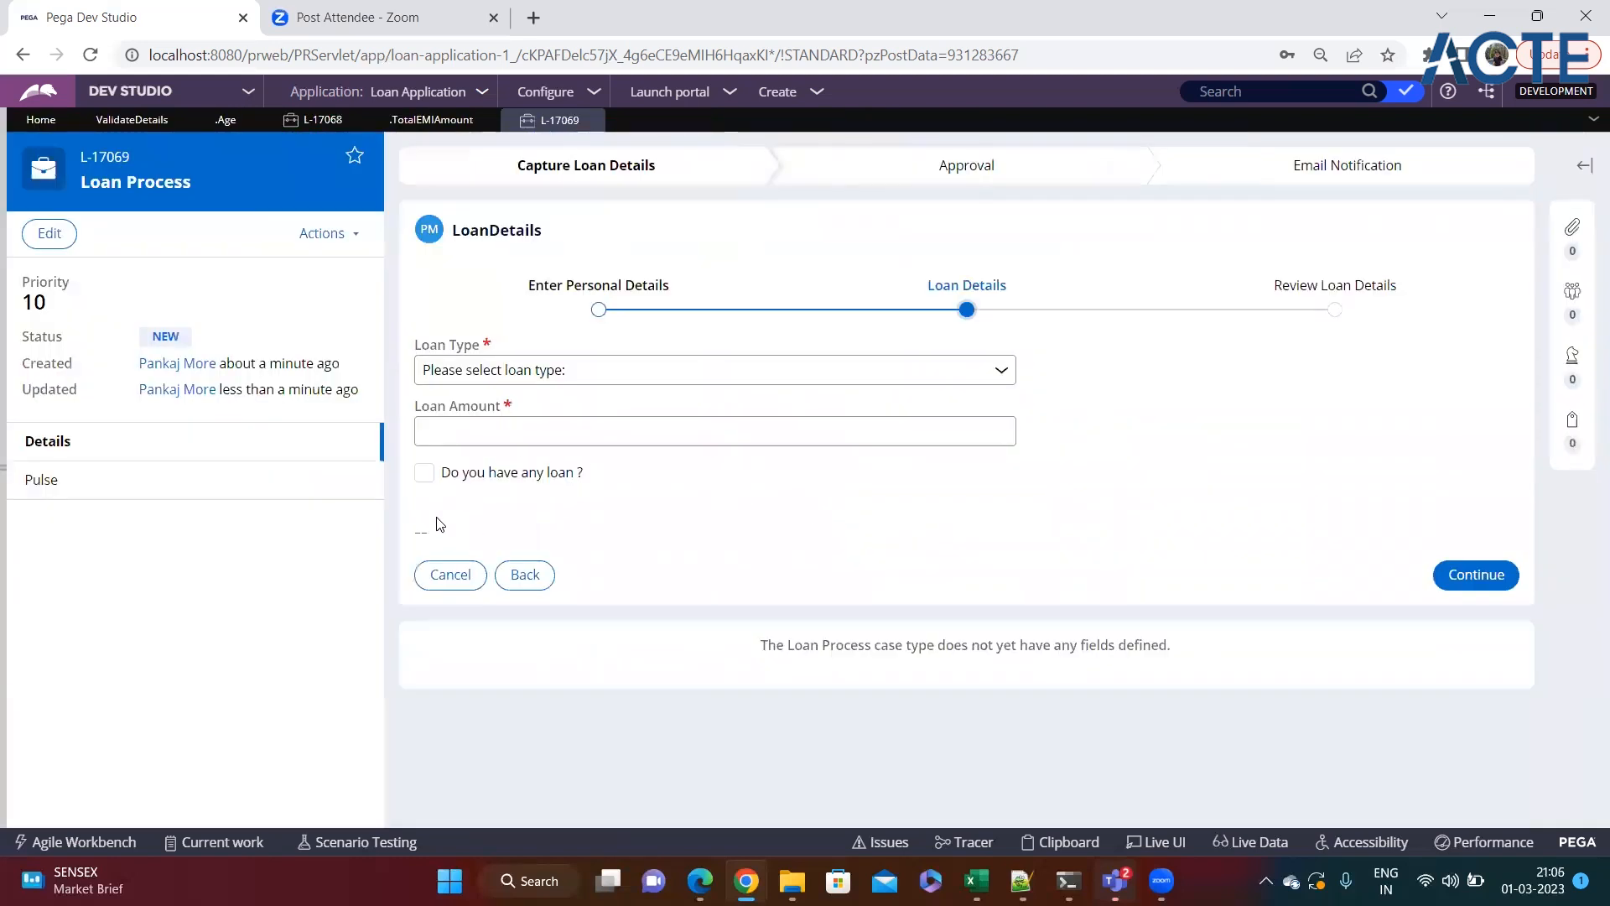
Step: Mark the applicant as having a loan and add an existing loan entry with an EMI per month of 3000
click(453, 473)
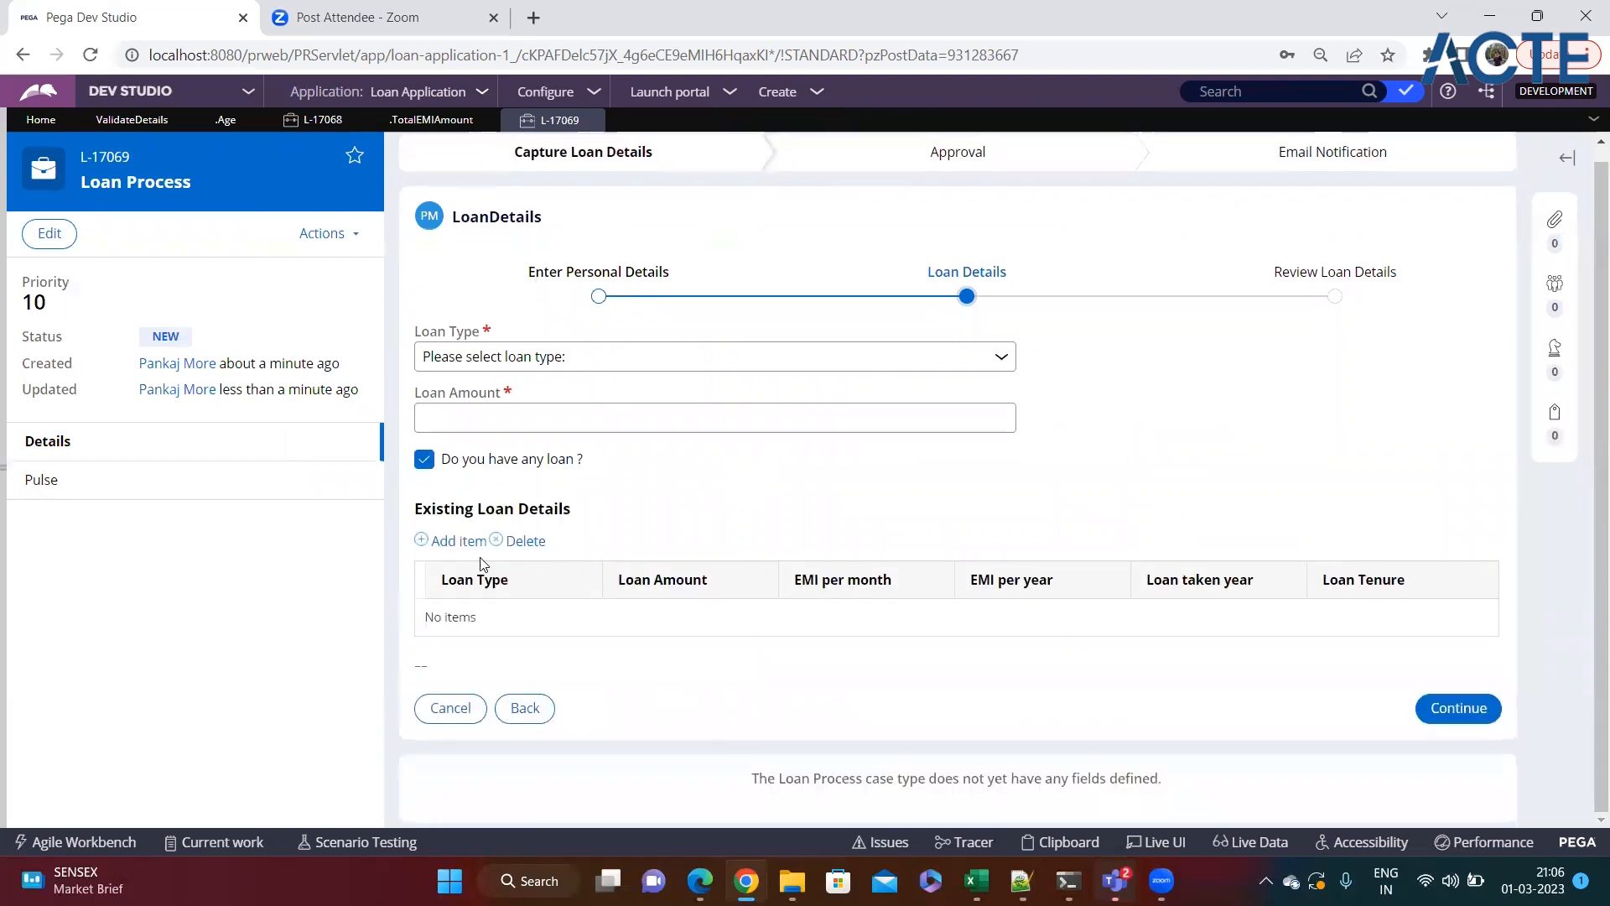
click(453, 543)
click(877, 631)
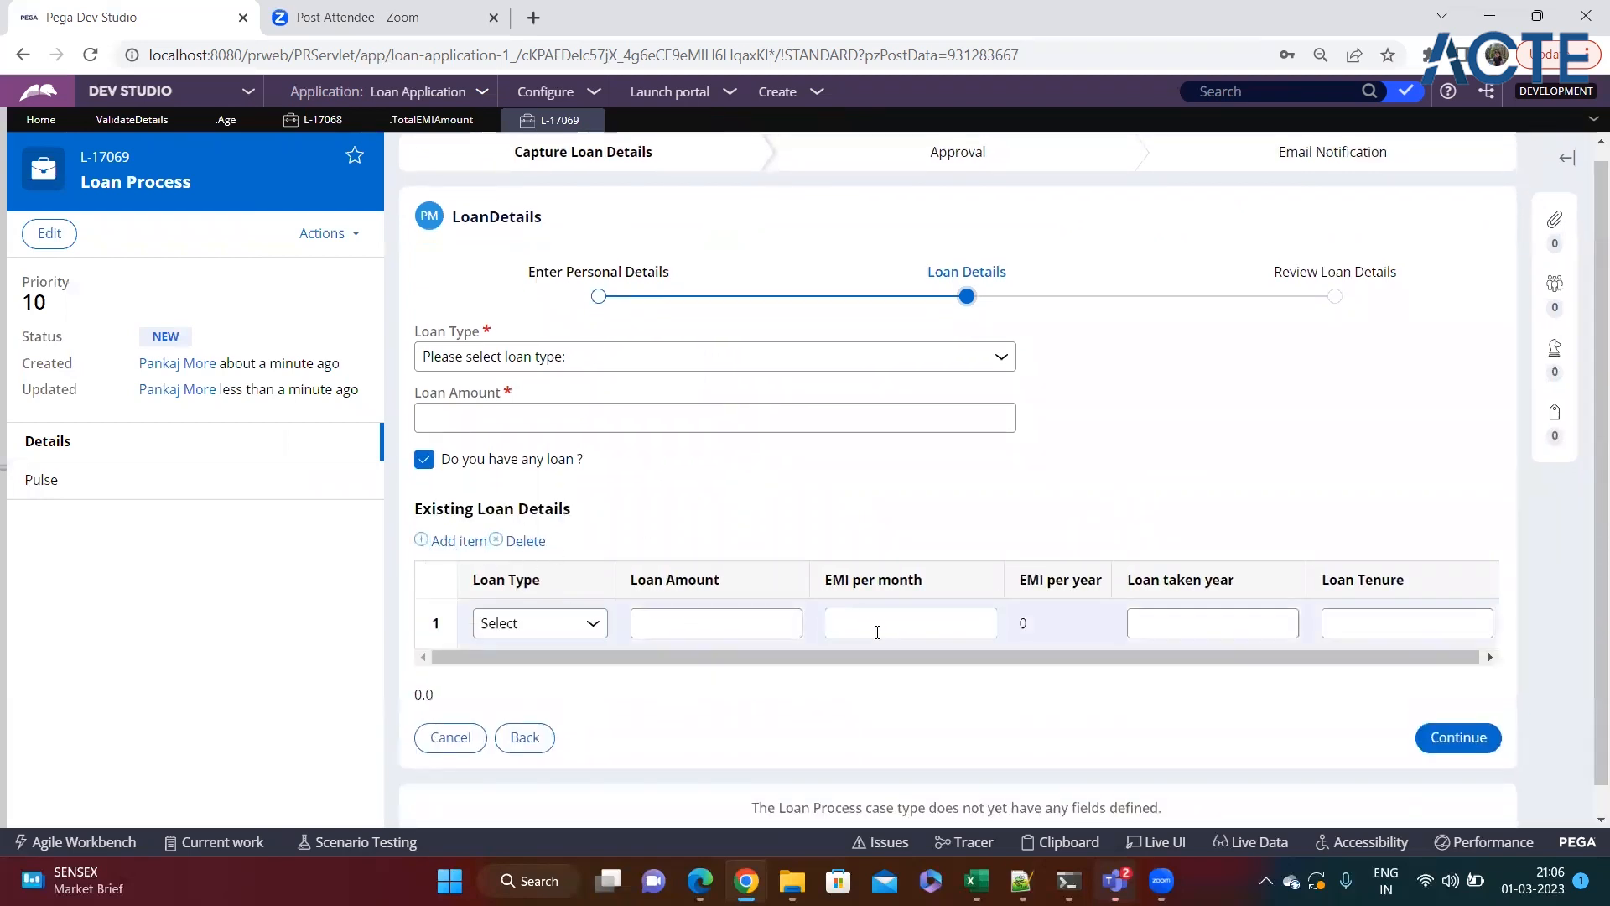
double_click(423, 694)
click(864, 627)
text(3000)
click(1082, 627)
drag(1016, 627, 1065, 628)
Step: Add a second existing loan entry with an EMI per month of 8000
click(452, 540)
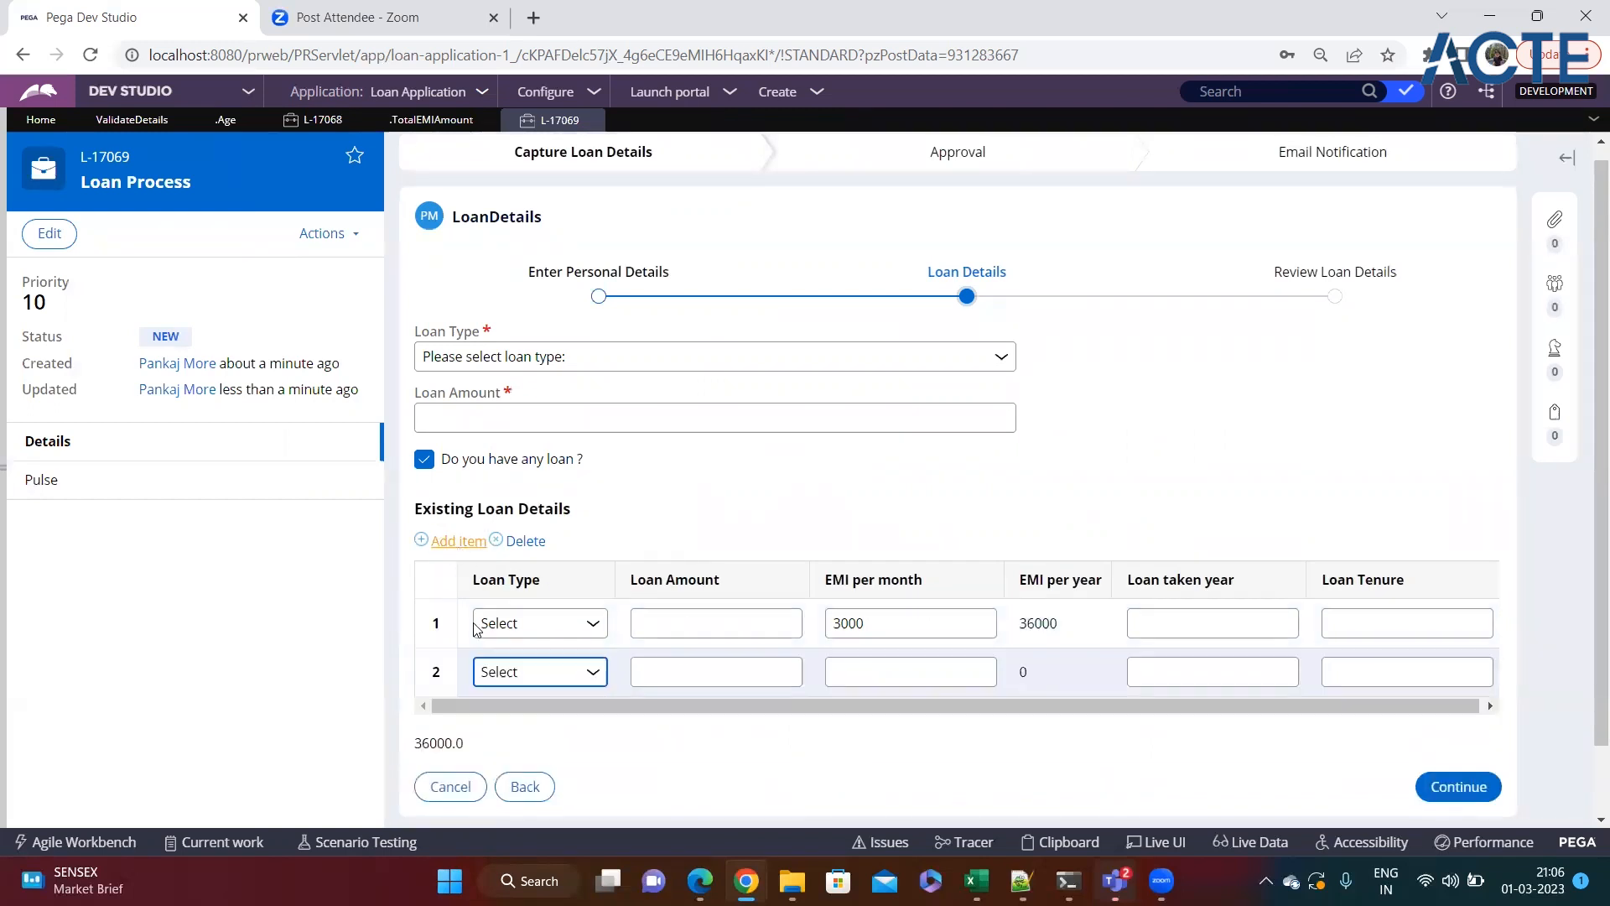
click(855, 678)
text(8000)
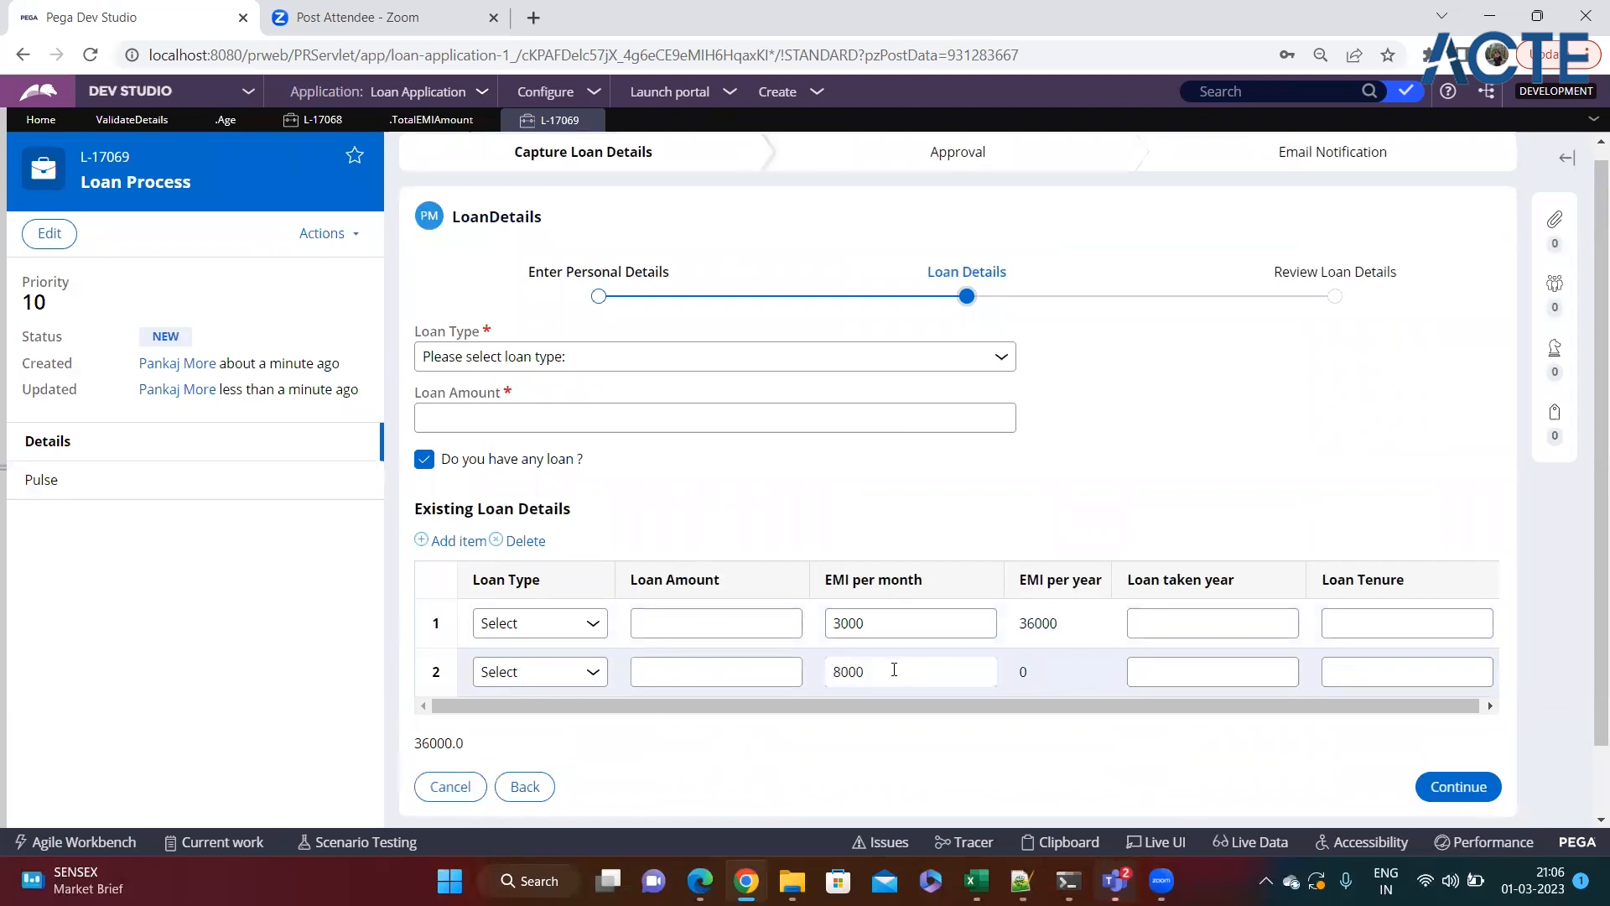
click(1134, 676)
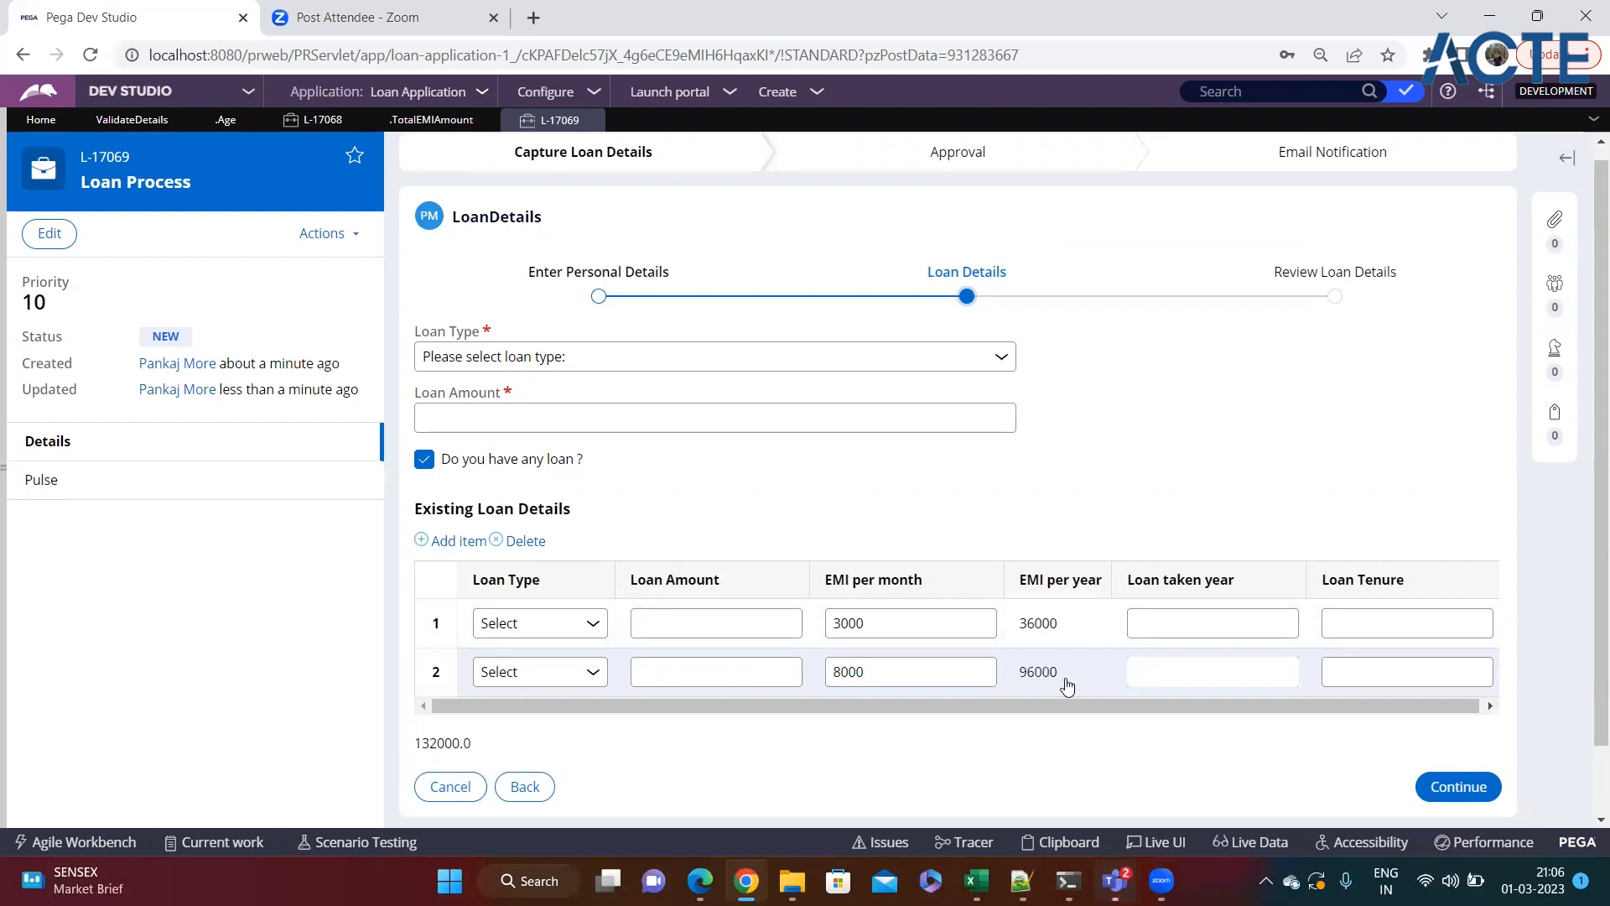
Step: Examine the second loan's EMI per year and the calculated total below the existing loans table
drag(1024, 677, 1070, 679)
drag(416, 743, 501, 746)
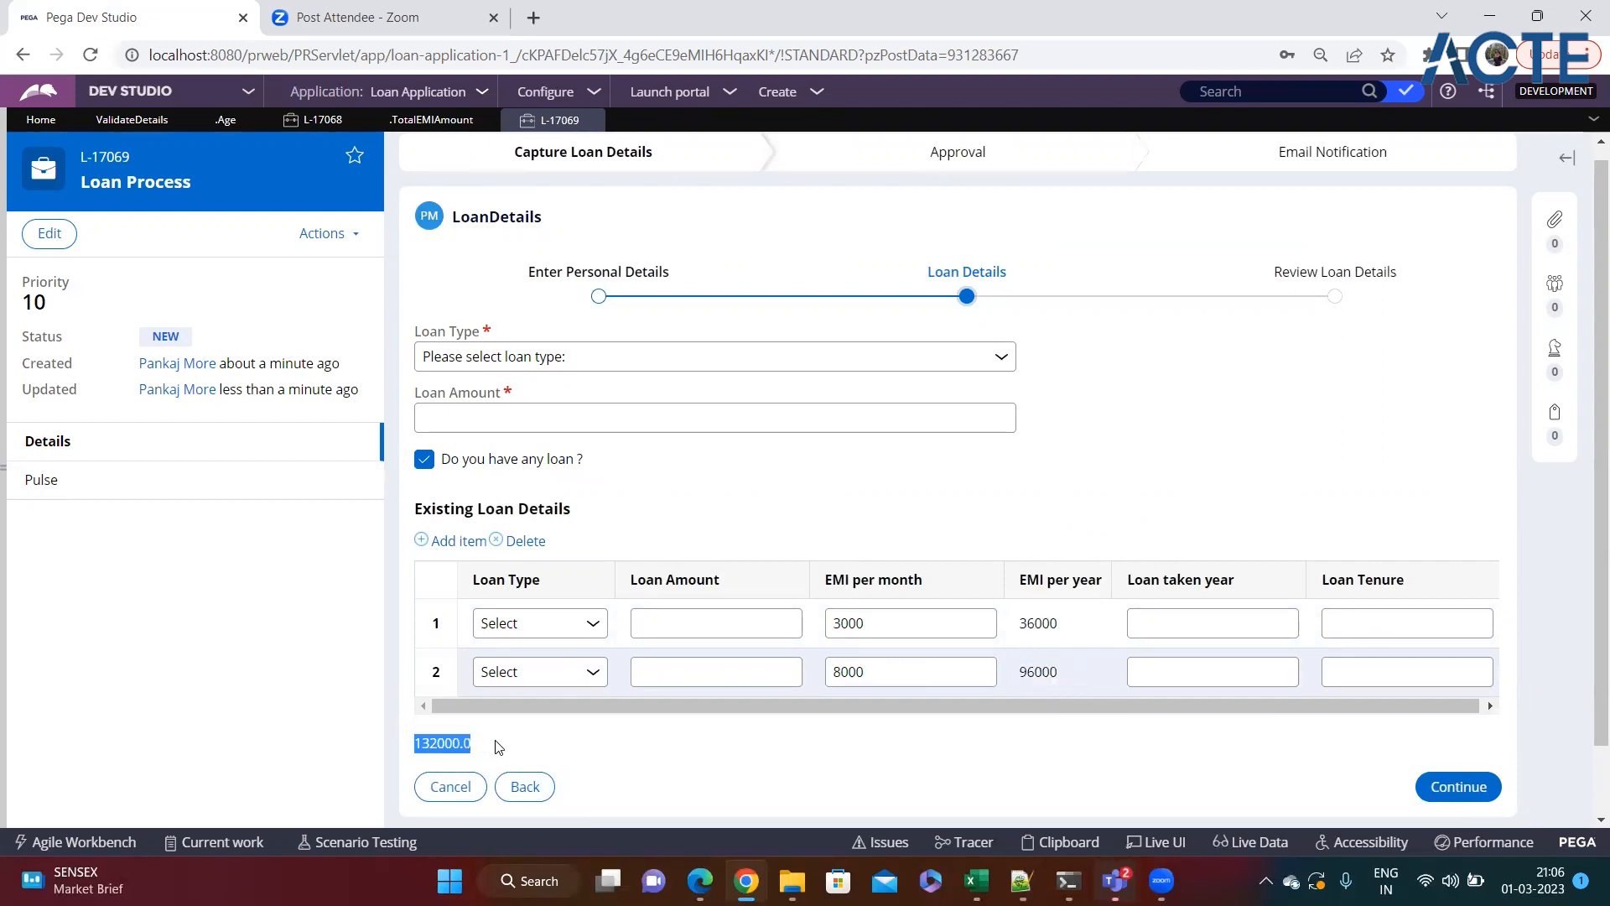
click(517, 746)
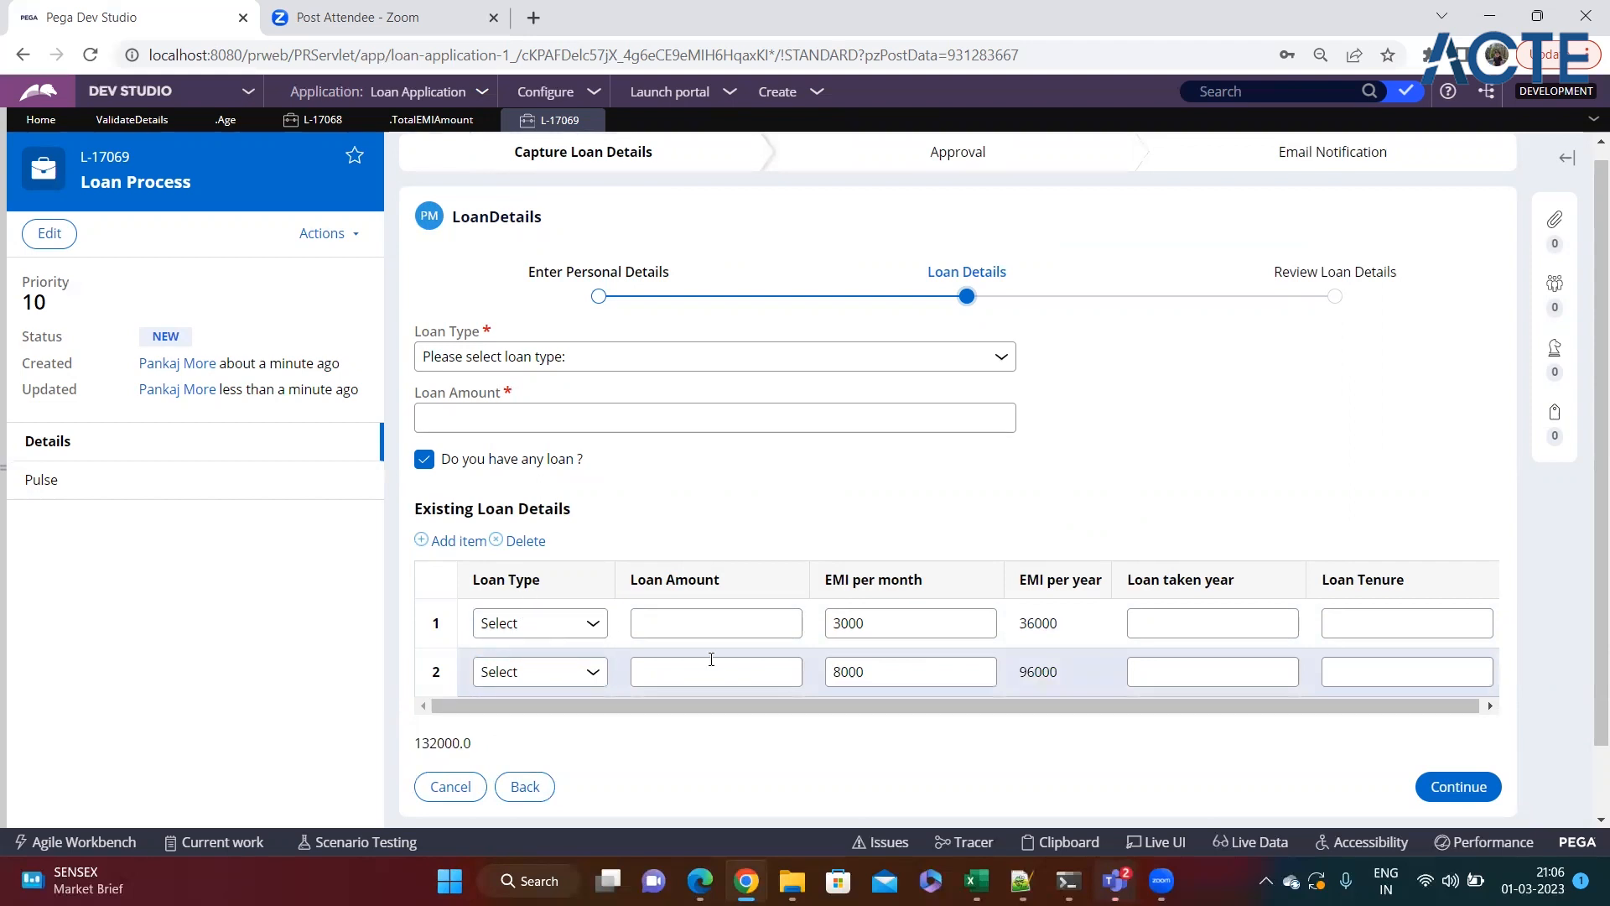
drag(474, 756, 416, 751)
click(503, 754)
click(944, 676)
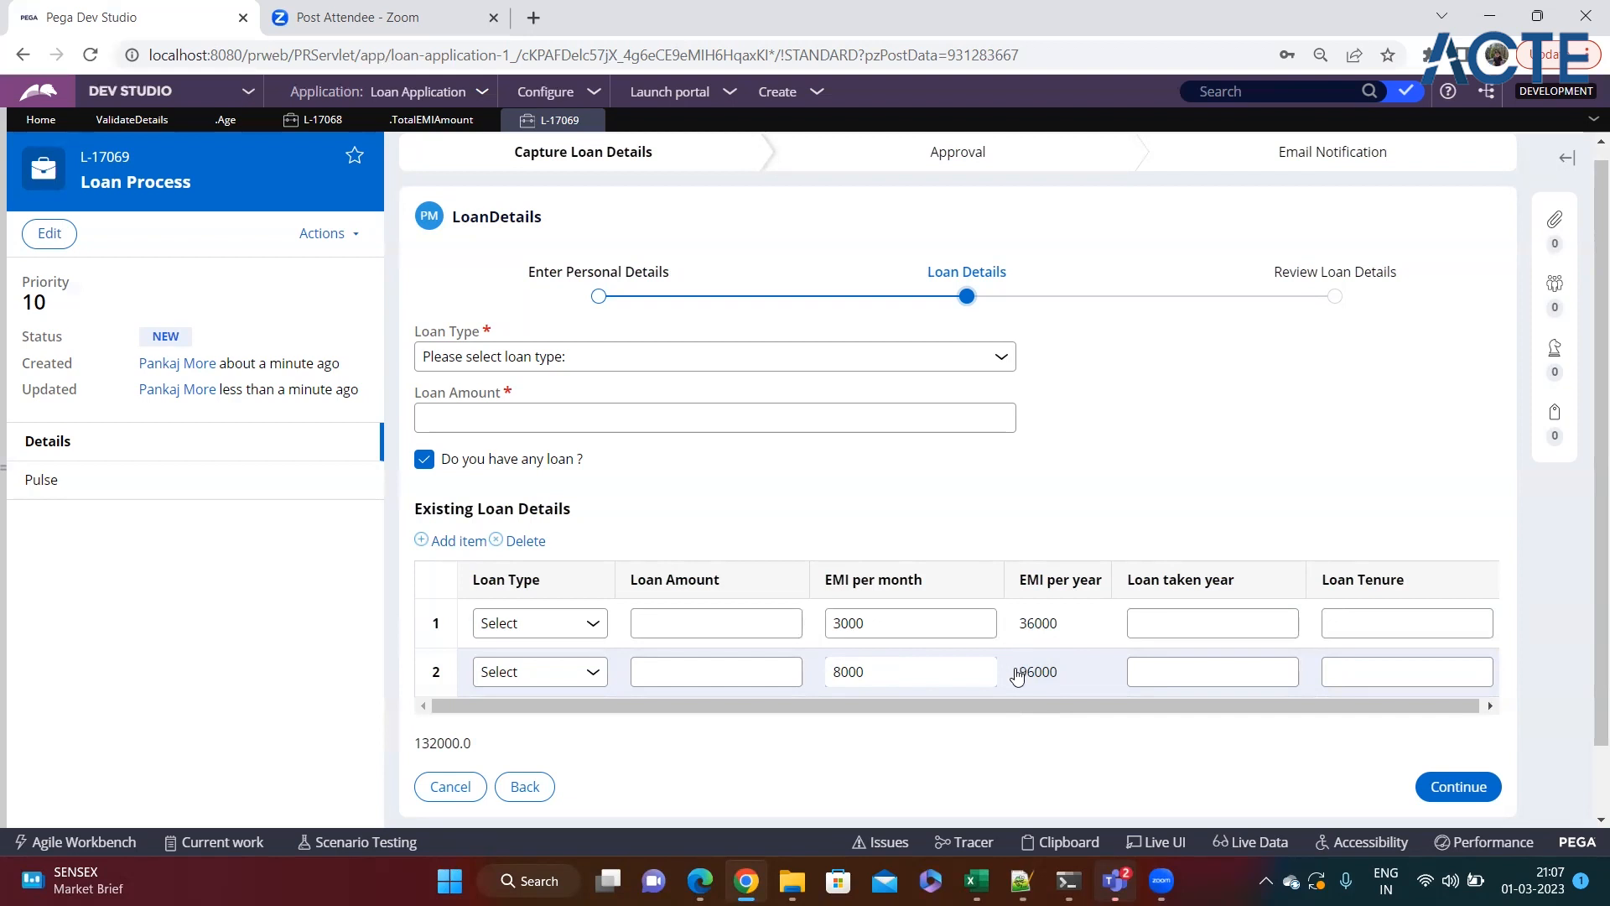
mouse_move(422, 743)
mouse_down()
mouse_move(484, 743)
mouse_move(416, 749)
mouse_up()
click(496, 756)
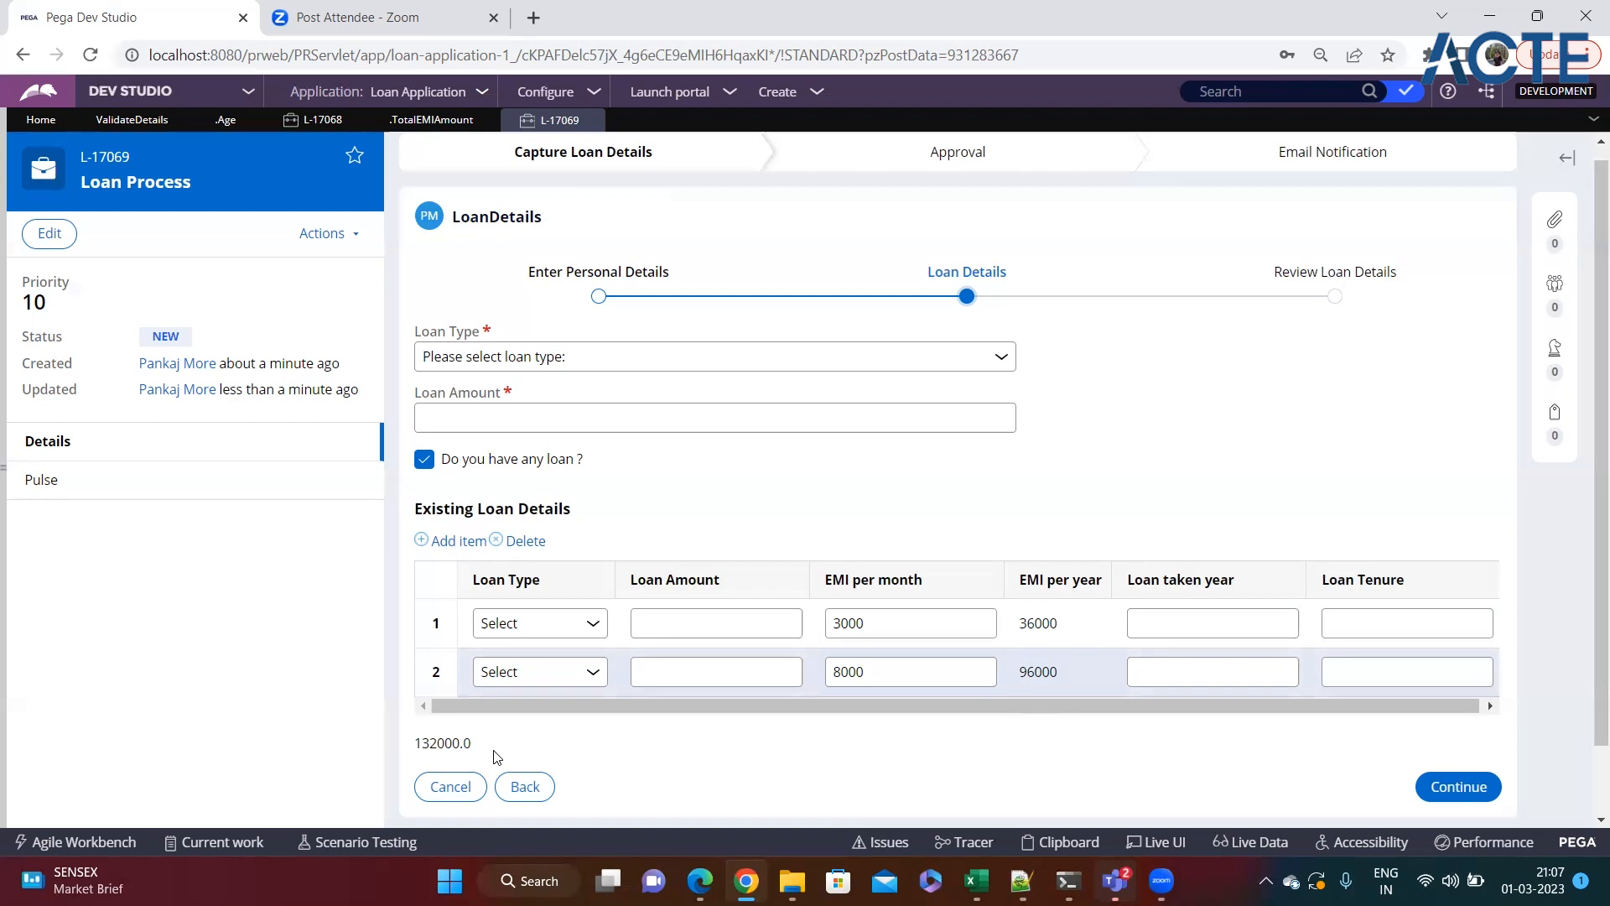
scroll(563, 753, down, 1)
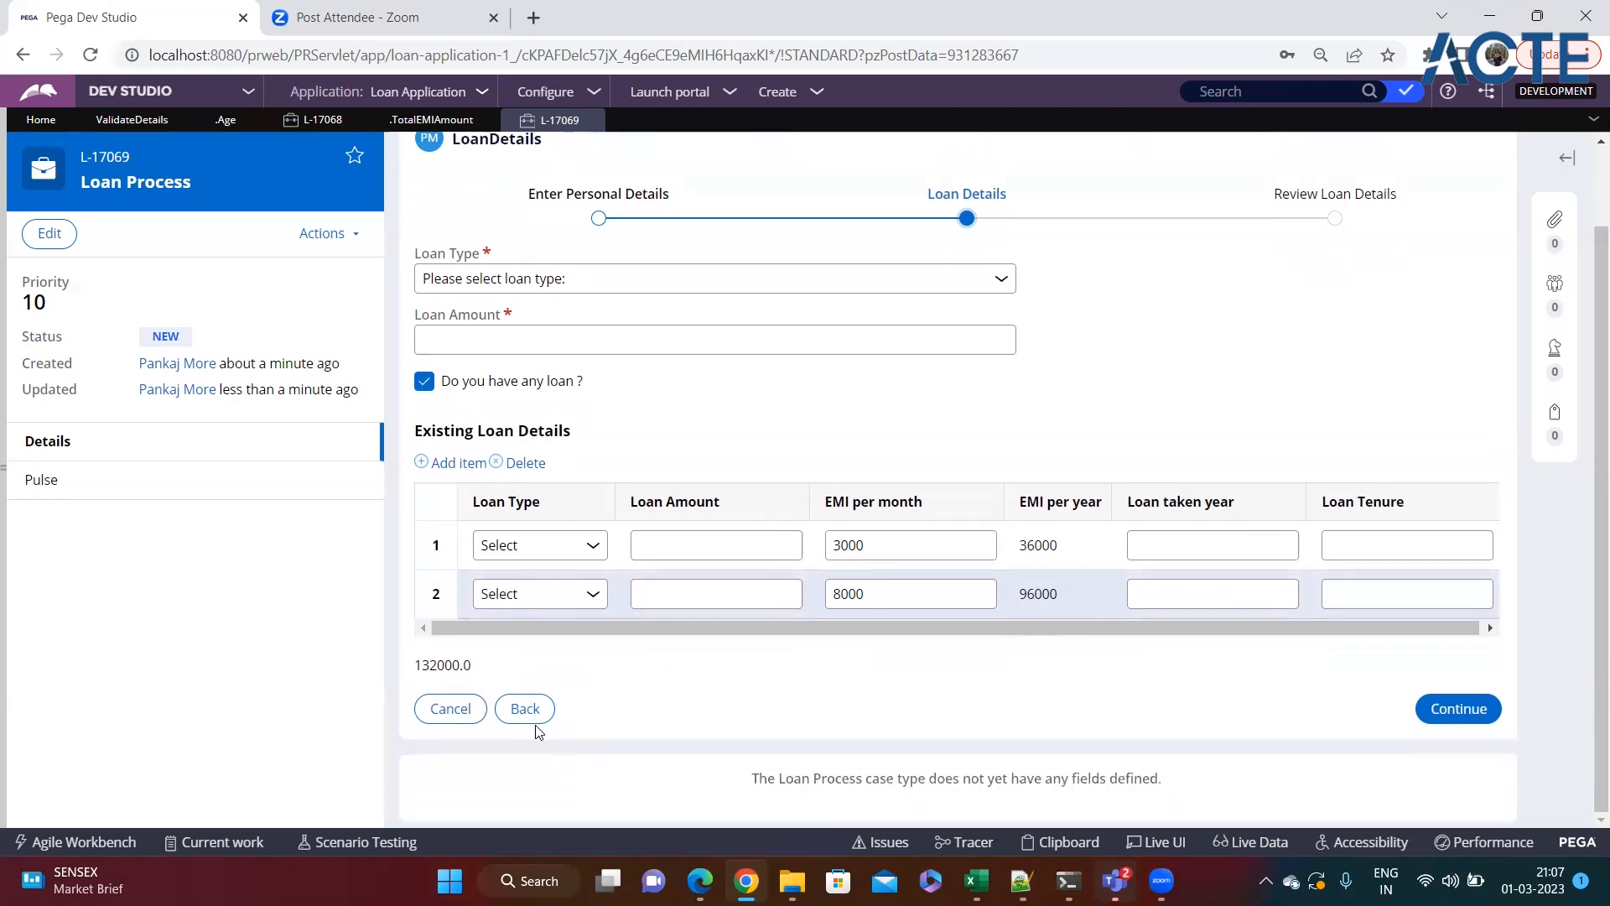
drag(484, 679, 405, 675)
click(494, 676)
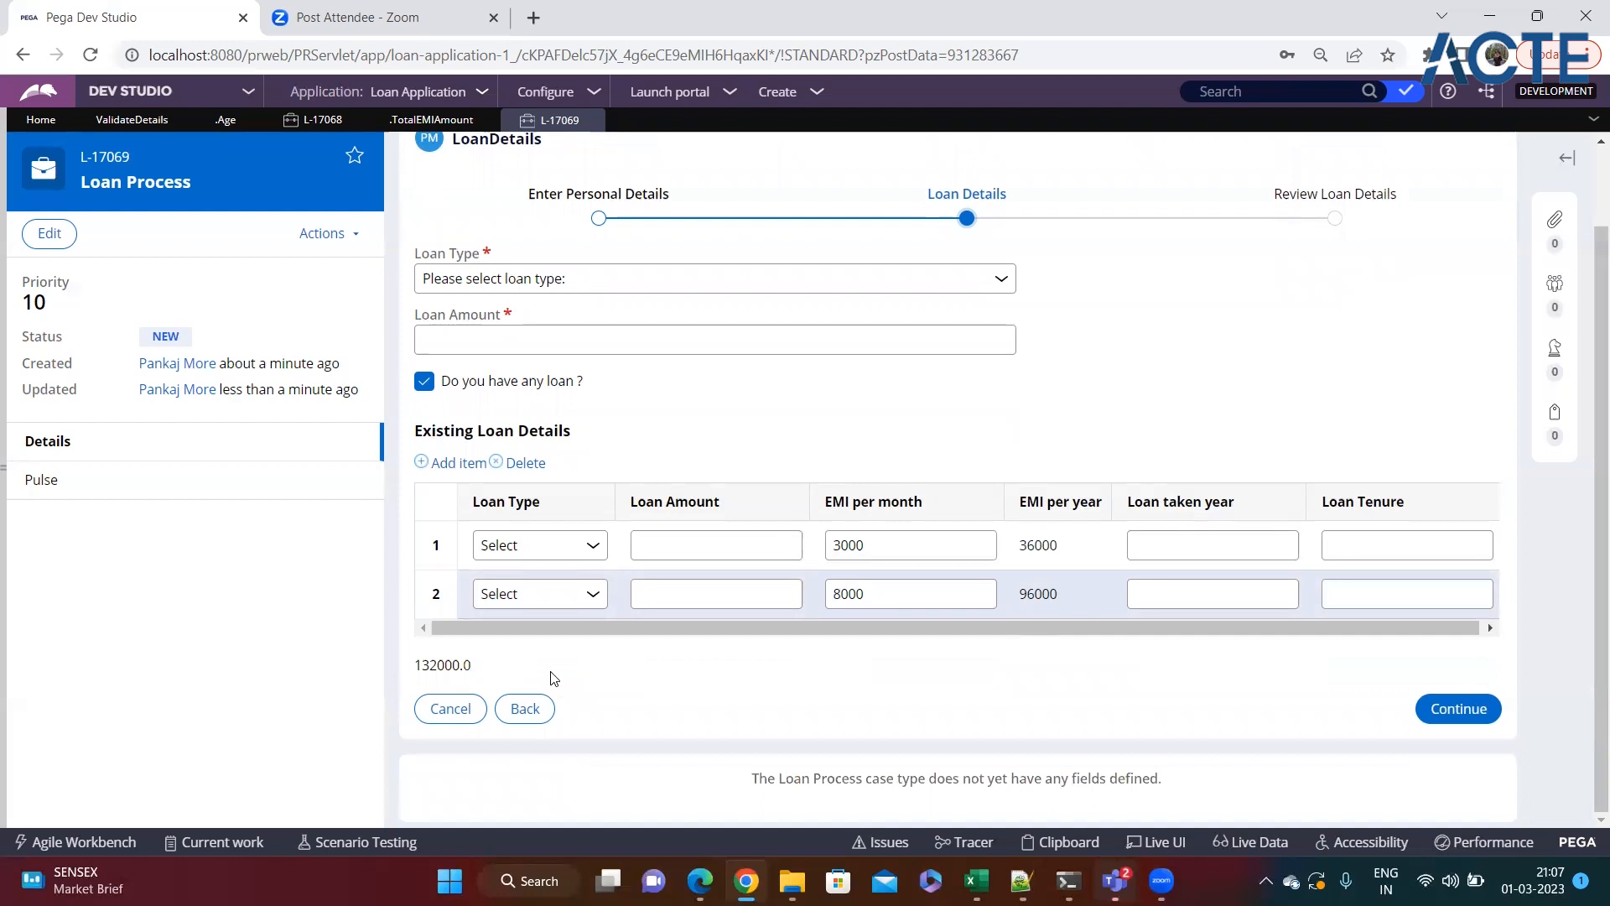
Step: Inspect the unlabelled TotalEMIAmount field below the loans table with Live UI and open its underlying rule
click(1156, 842)
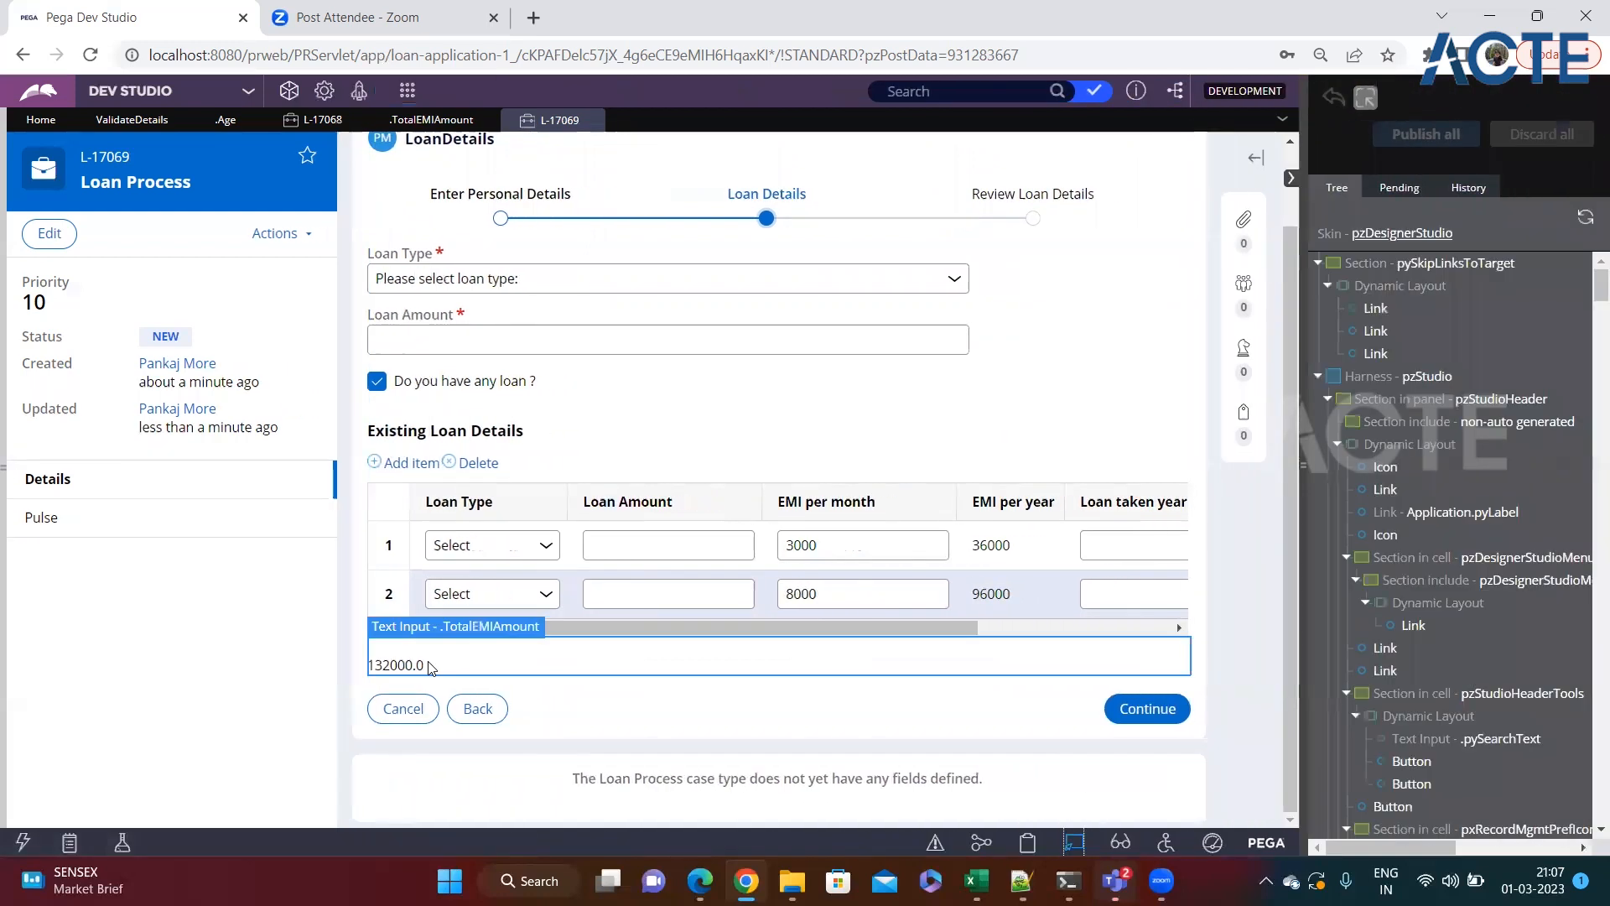
click(417, 667)
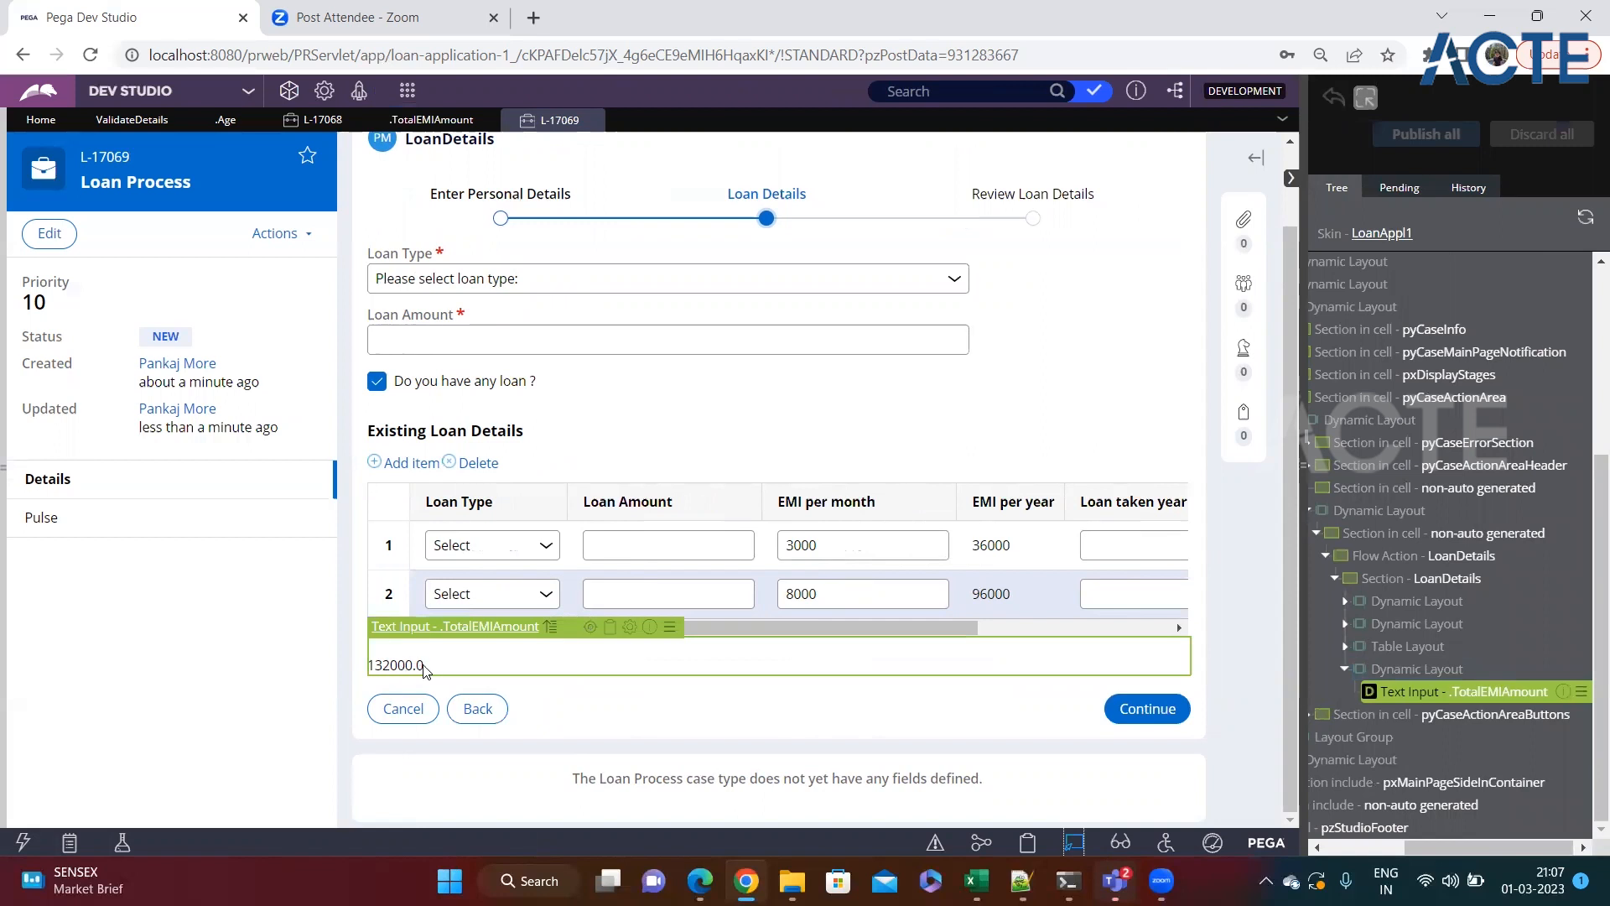
click(590, 627)
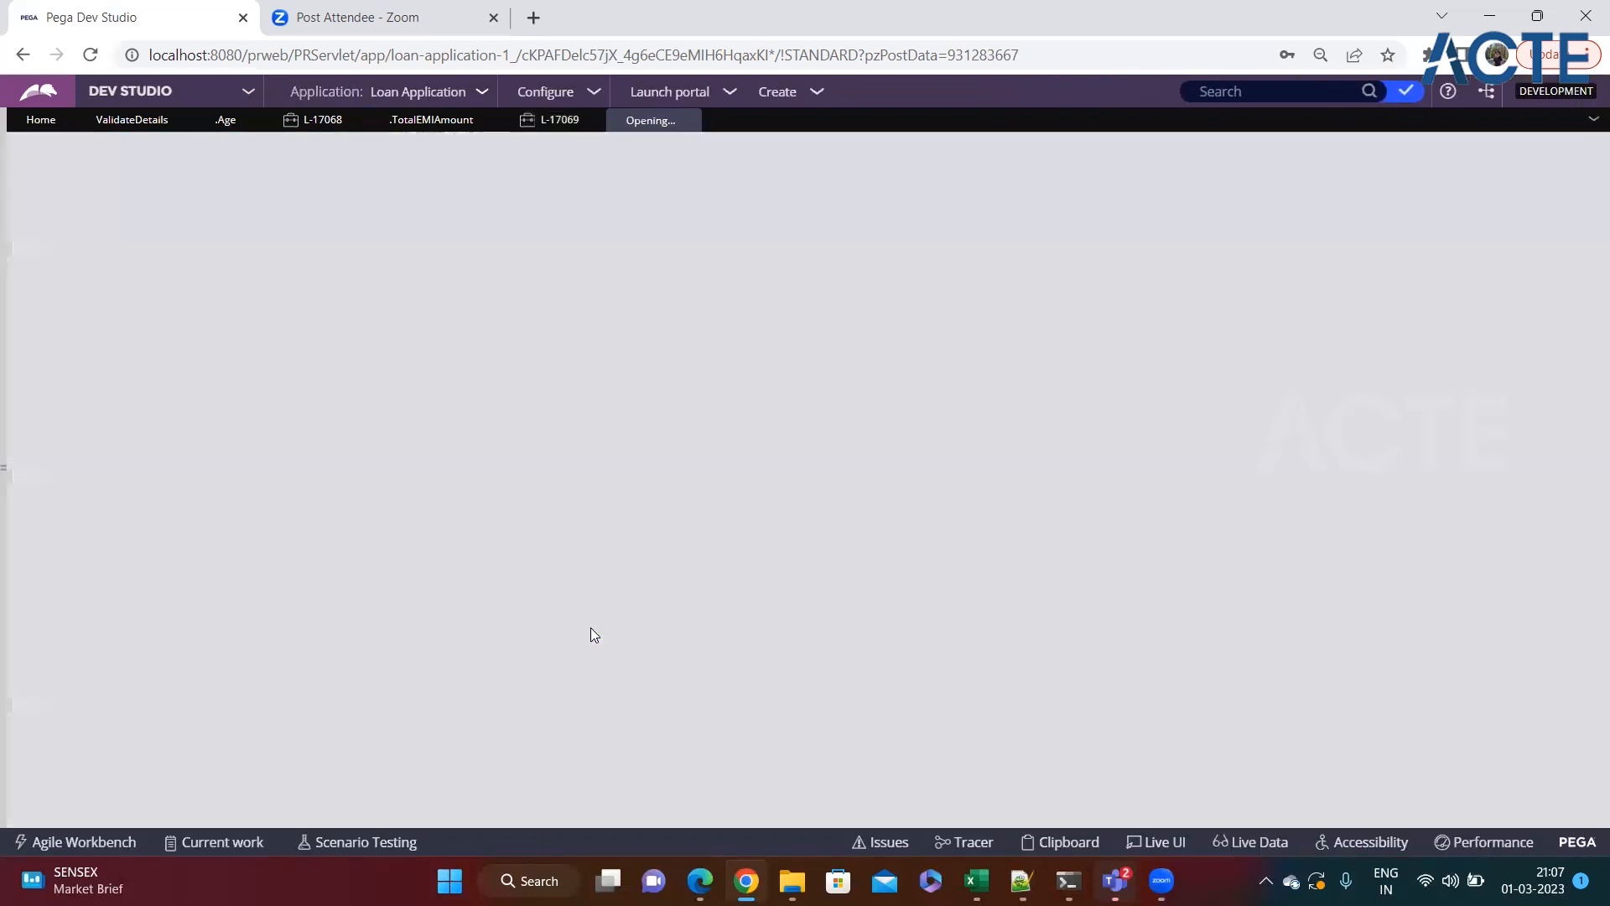
Step: Change the layout format of the dynamic layout holding TotalEMIAmount, below the existing loans table, to Inline
scroll(422, 609, down, 2)
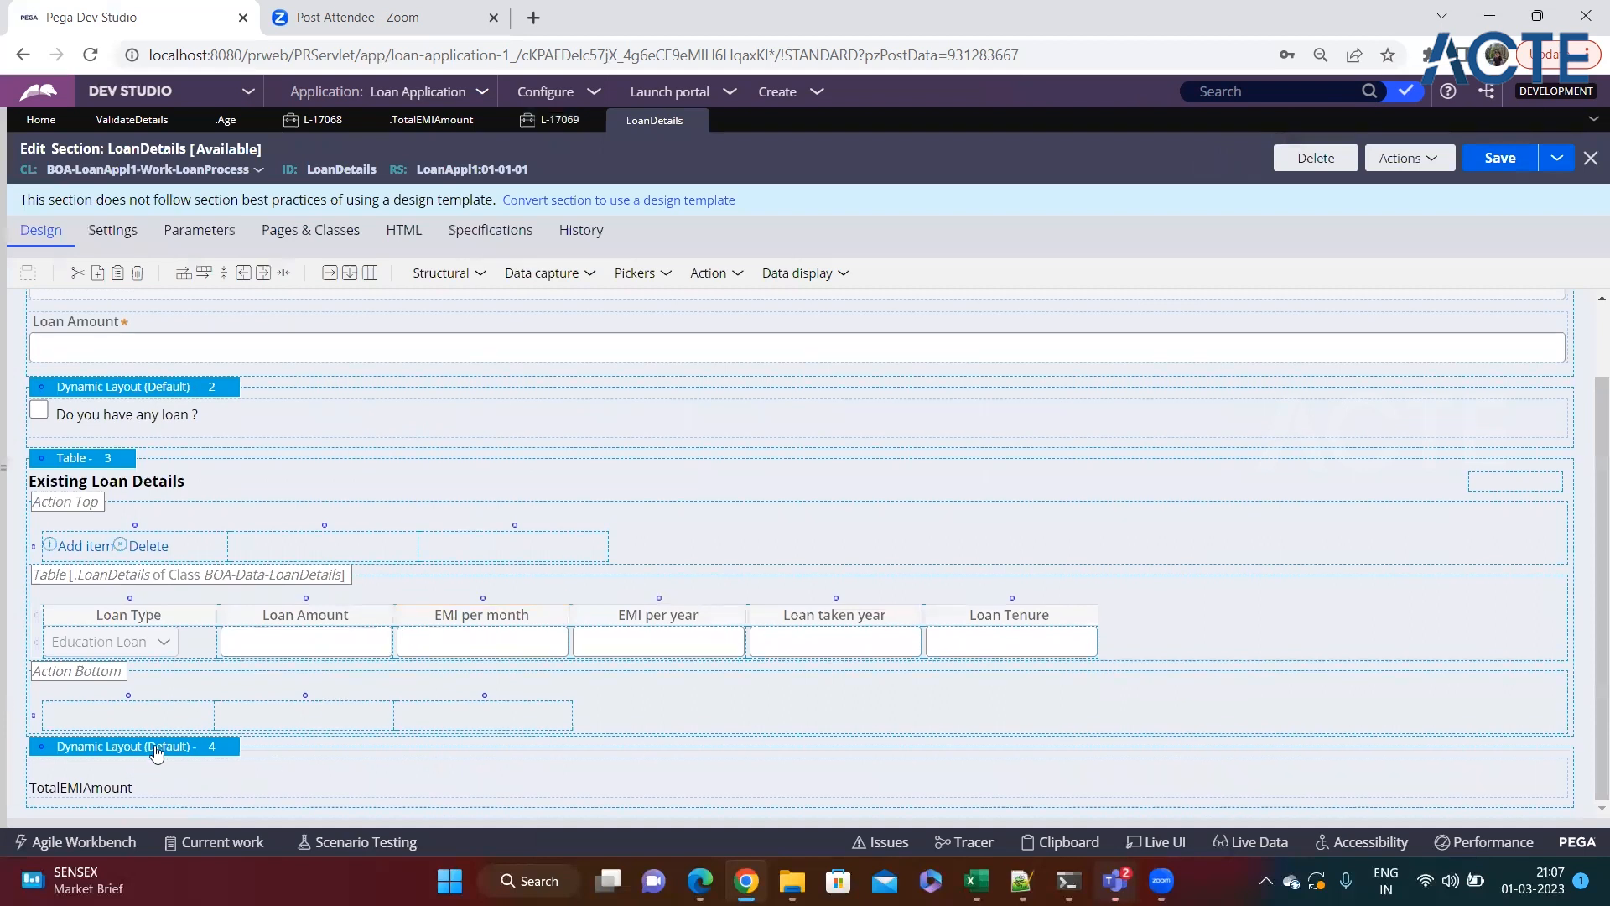
click(204, 753)
click(240, 747)
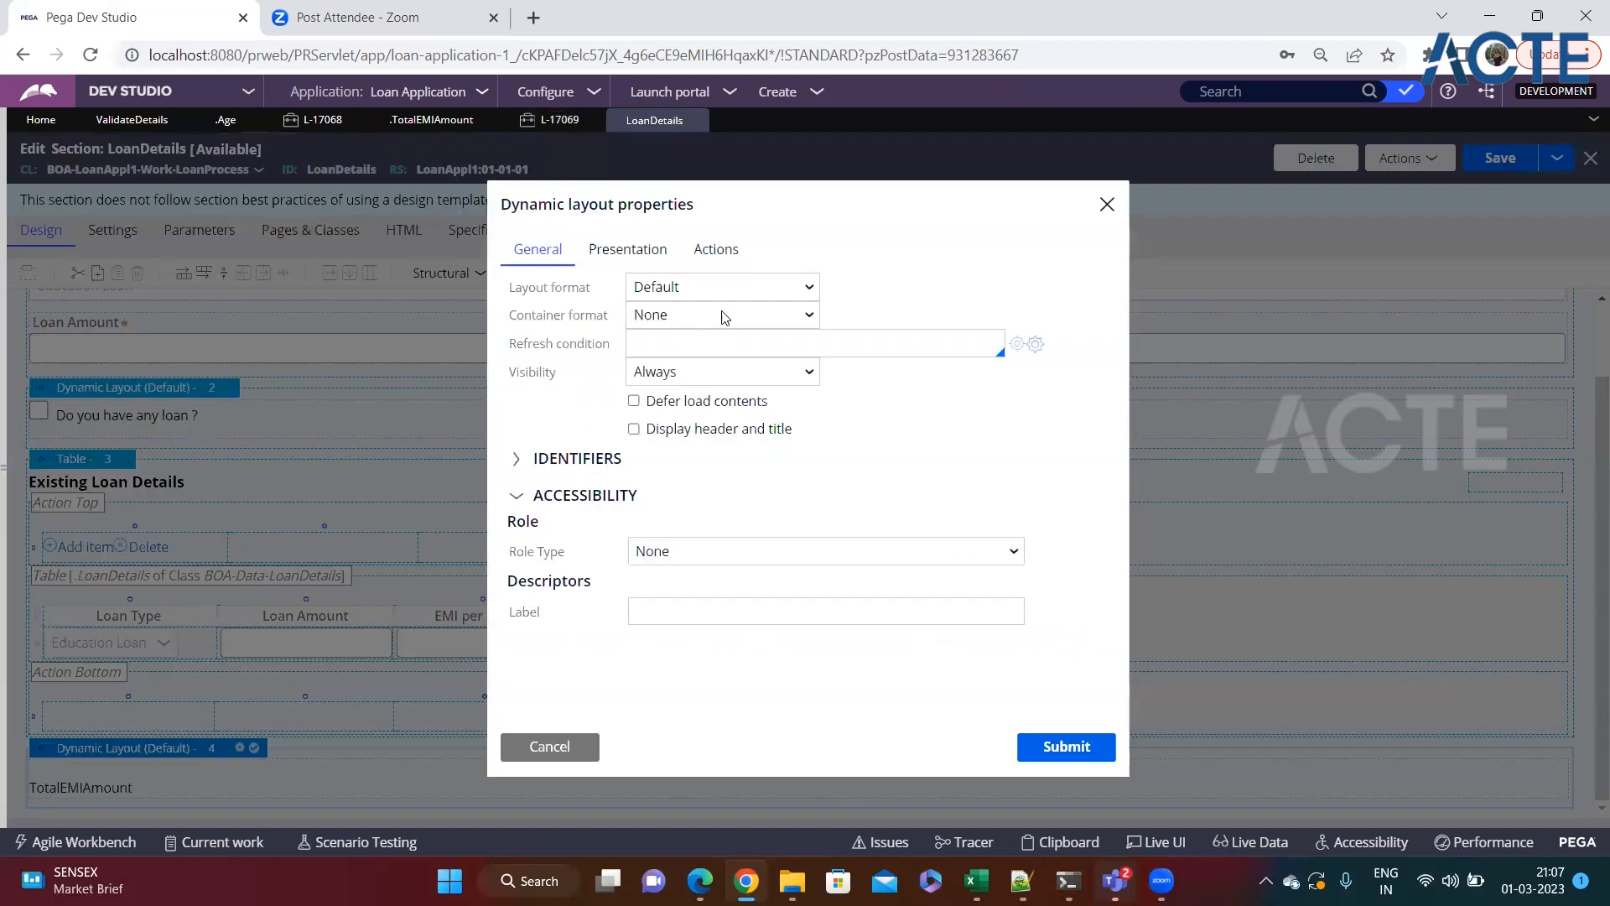
click(738, 288)
click(702, 350)
click(1079, 749)
Step: Add a Label control in front of TotalEMIAmount in the inline layout and open its cell properties
click(74, 788)
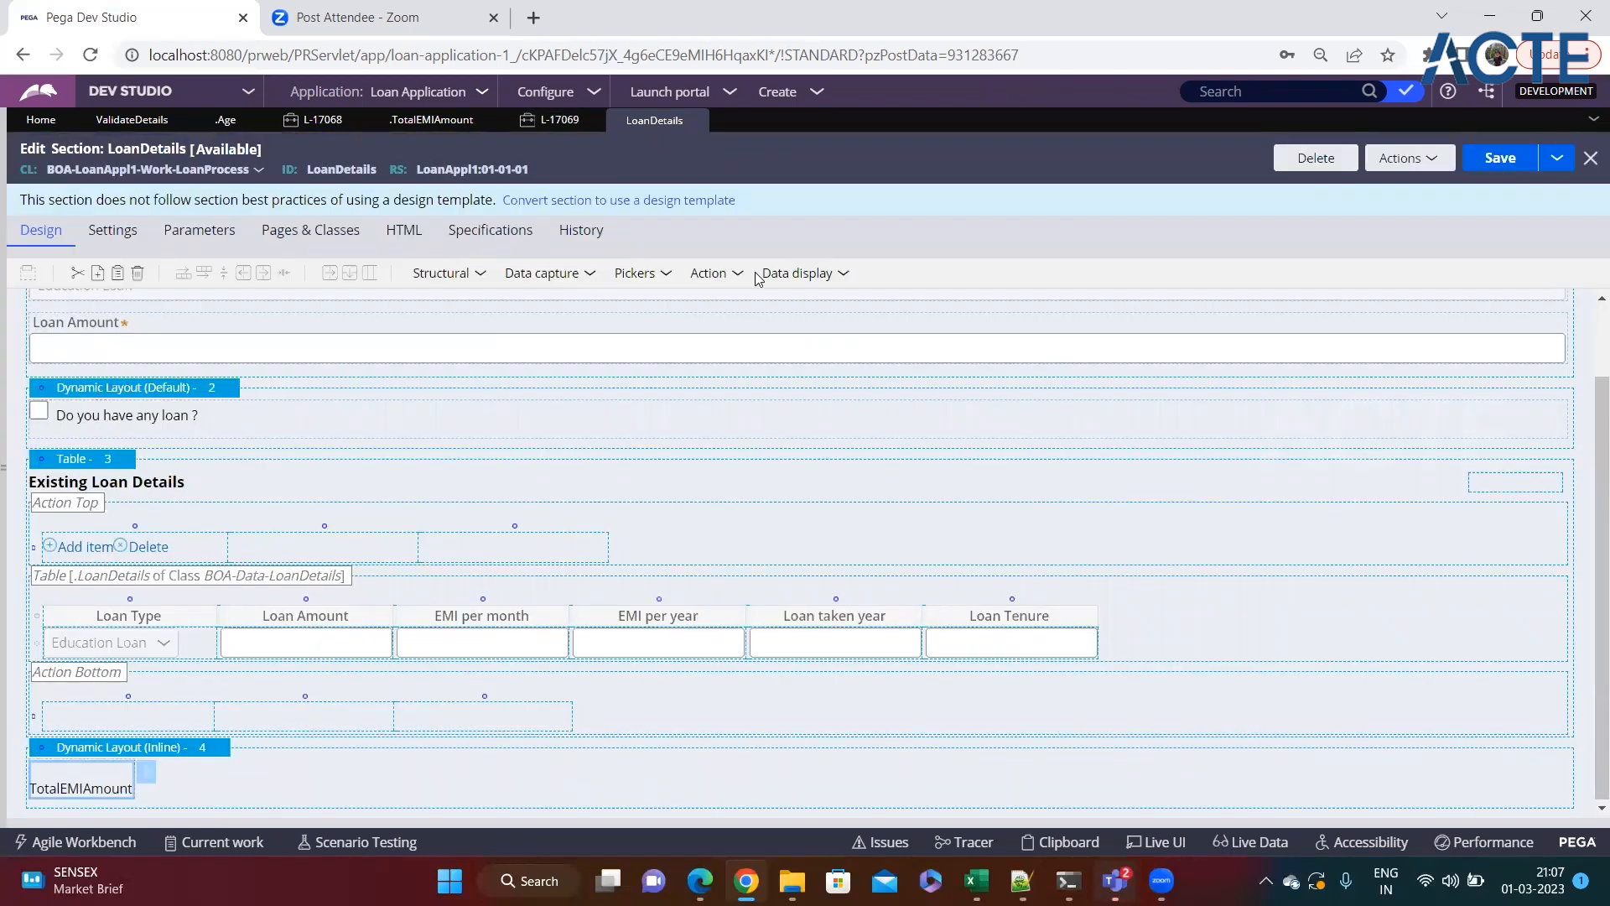
click(799, 273)
drag(843, 344, 72, 788)
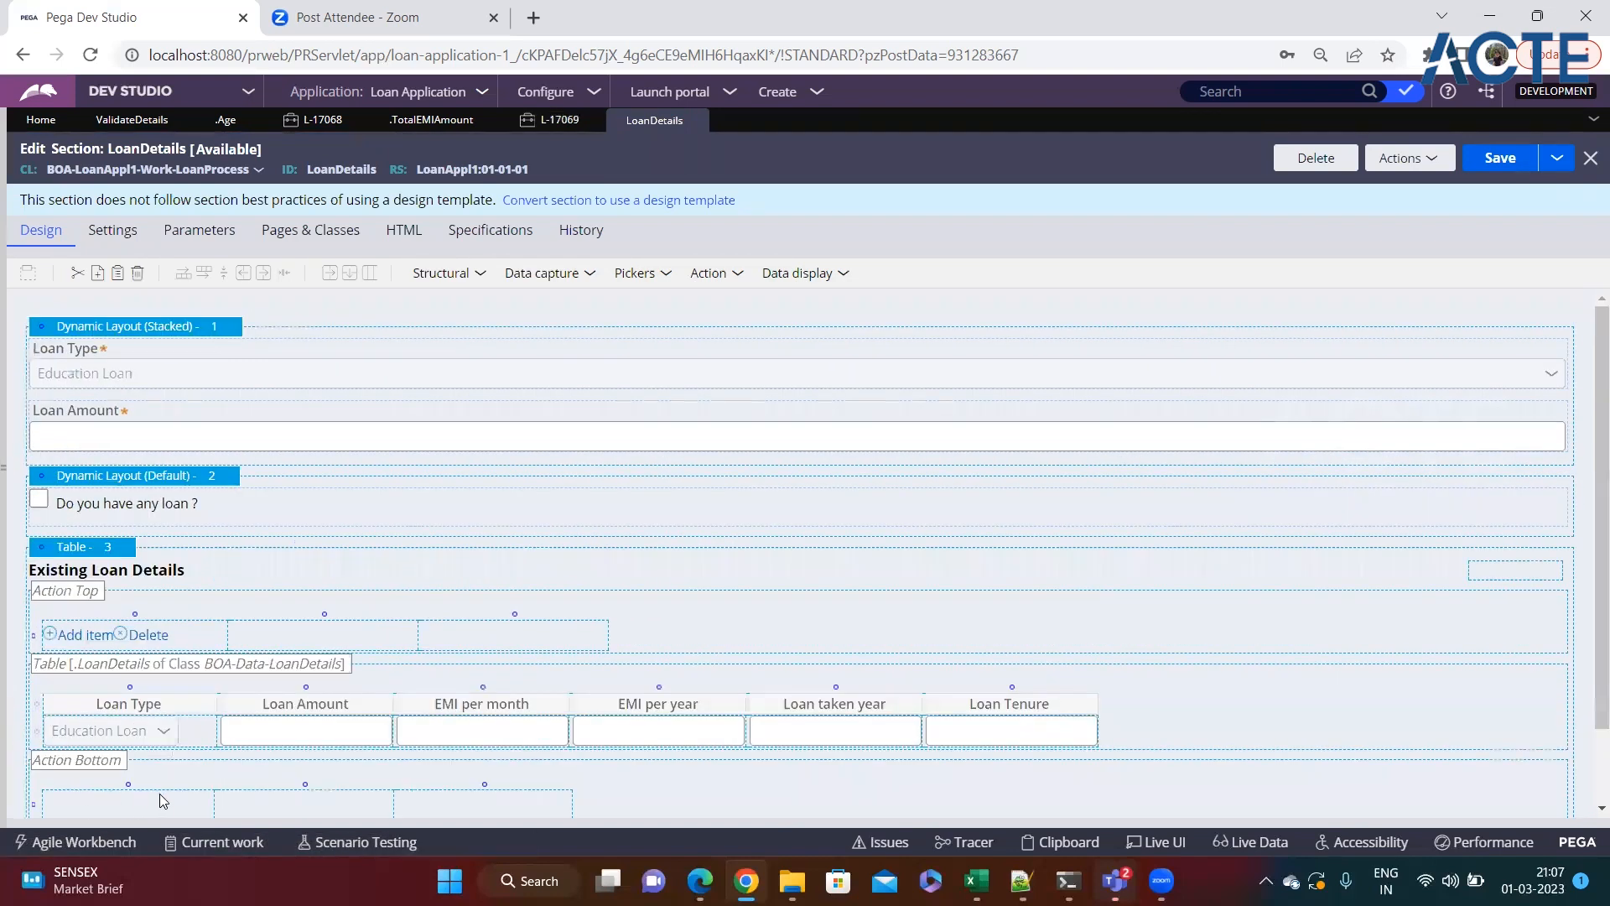
click(120, 774)
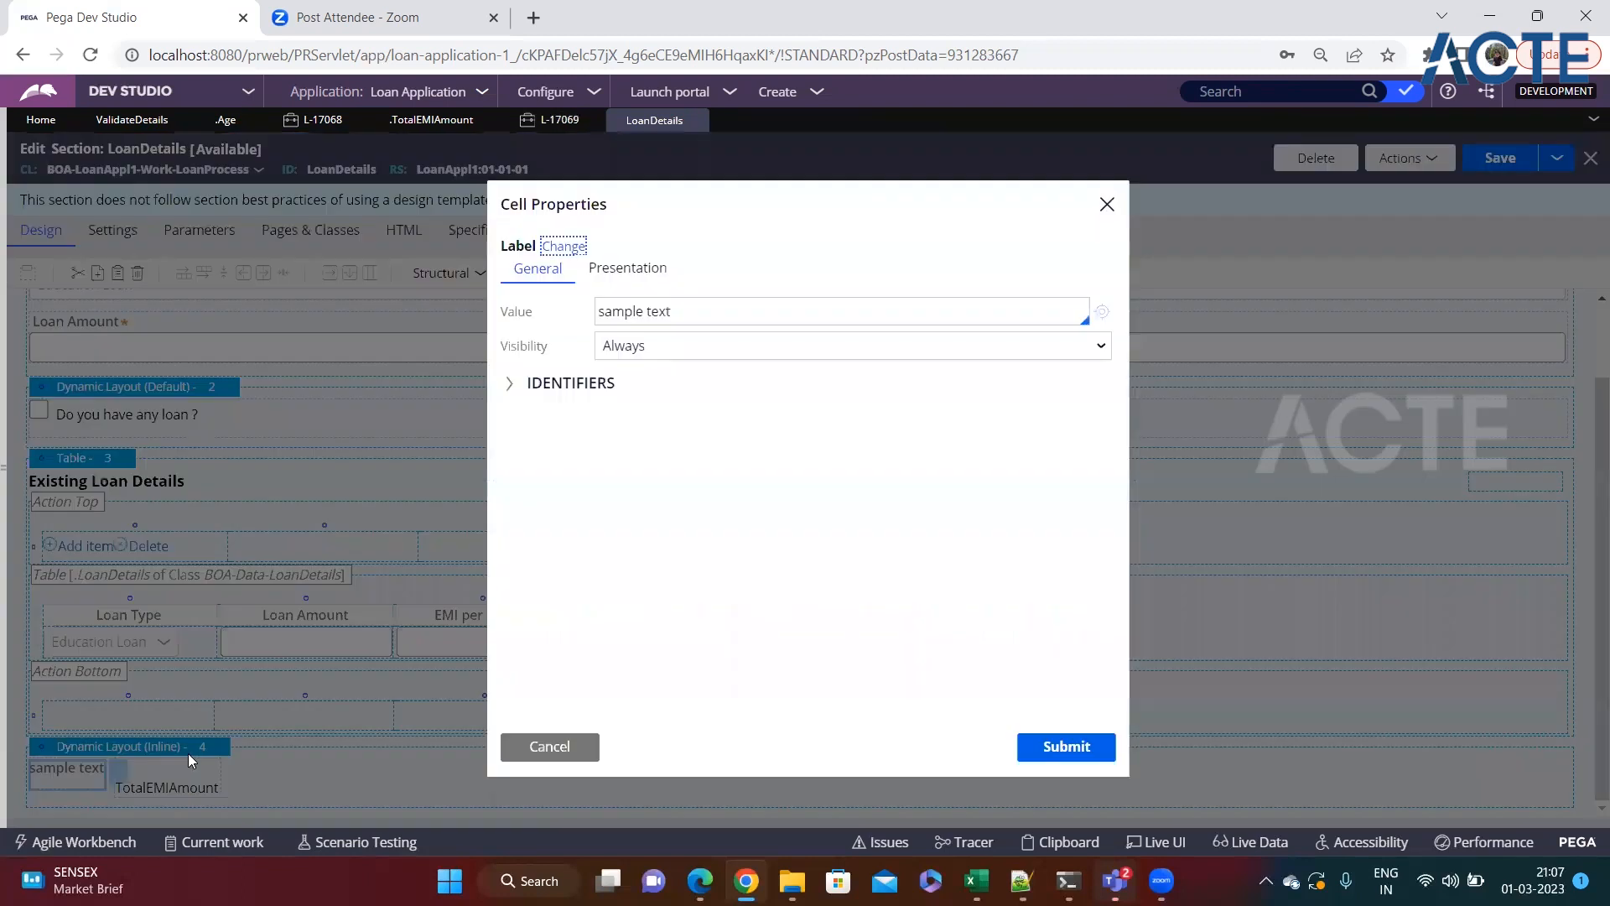
Step: Set the new label's value to "Your total loan emi amount is :" and submit the cell properties
drag(673, 312, 577, 330)
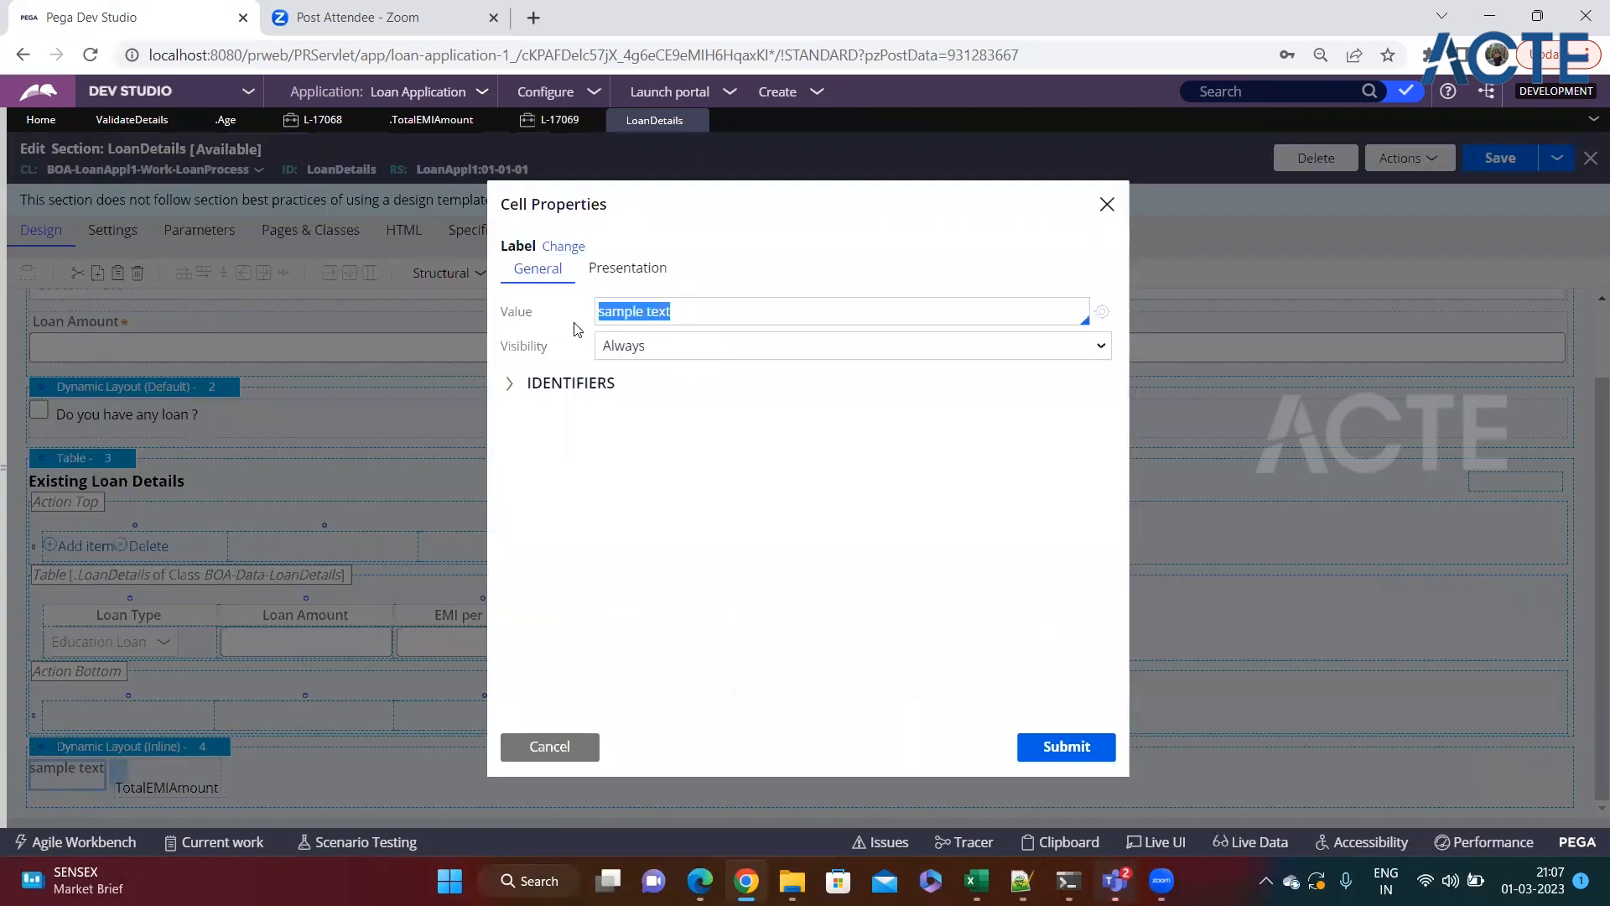
text(Your toto)
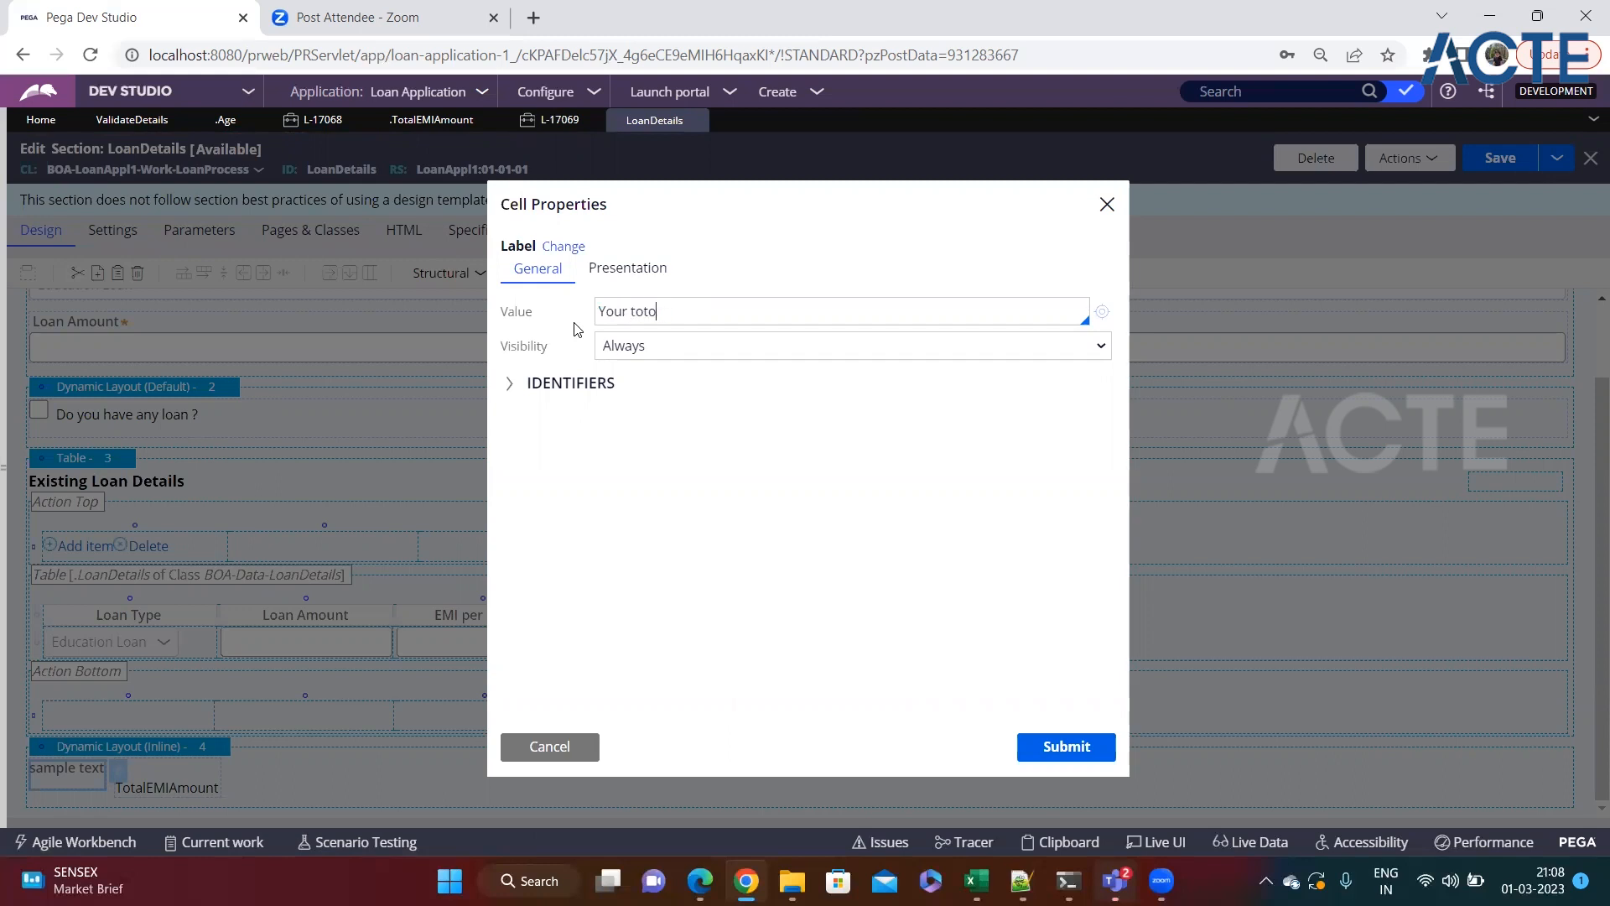
text(l loan emi amoint)
key(BackSpace)
key(BackSpace)
text(nt i)
right_click(642, 312)
click(662, 332)
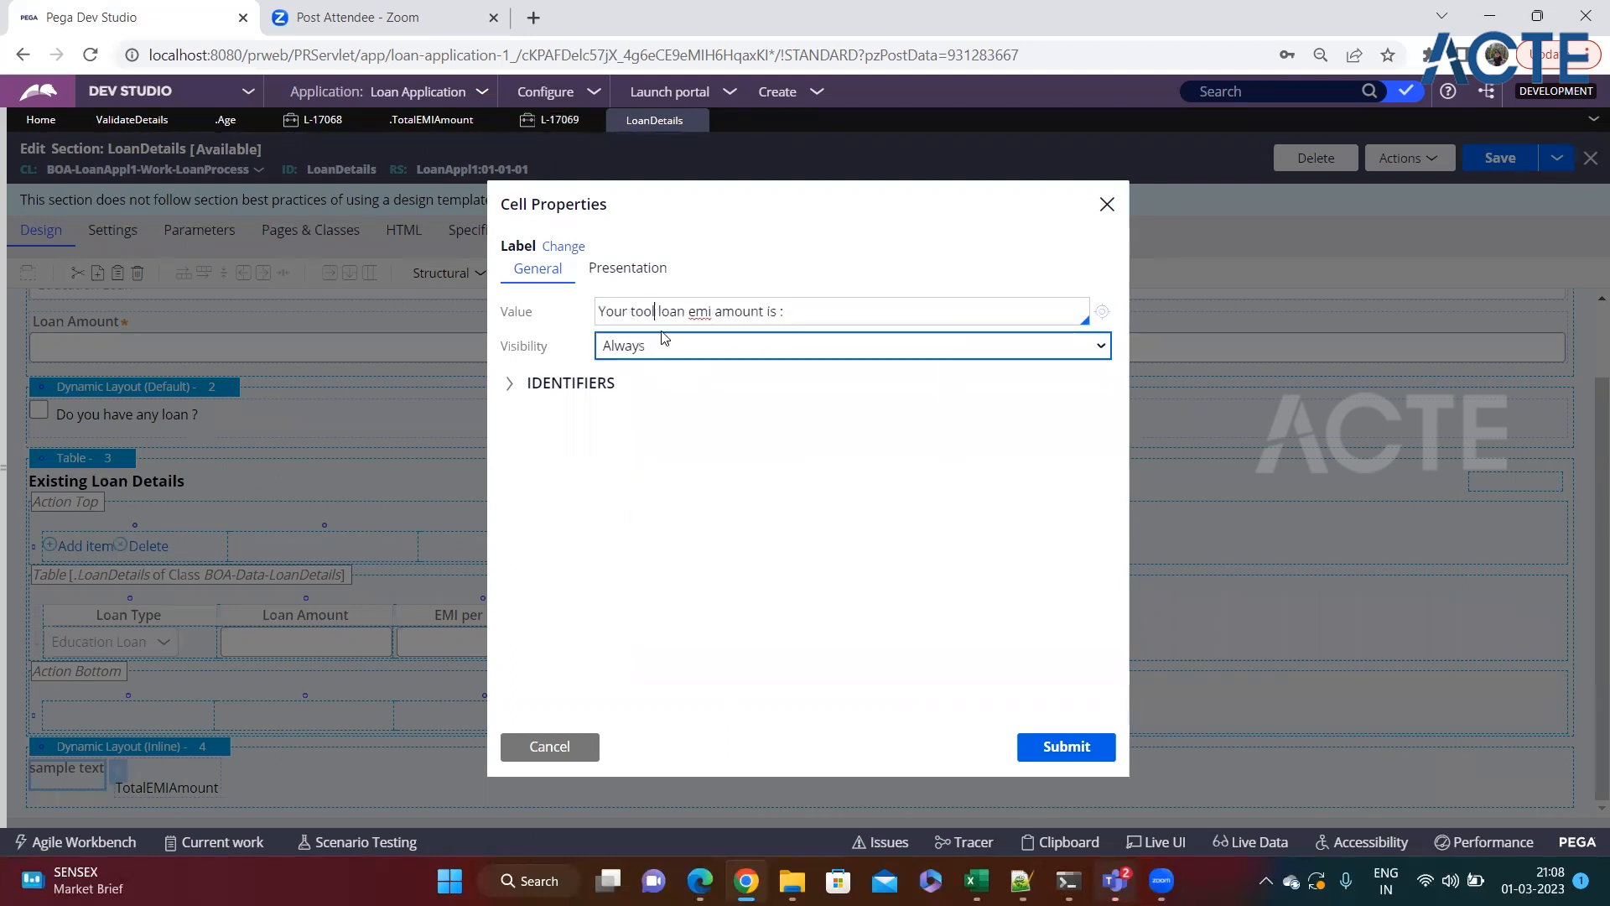
key(BackSpace)
key(BackSpace)
key(BackSpace)
key(BackSpace)
text(total)
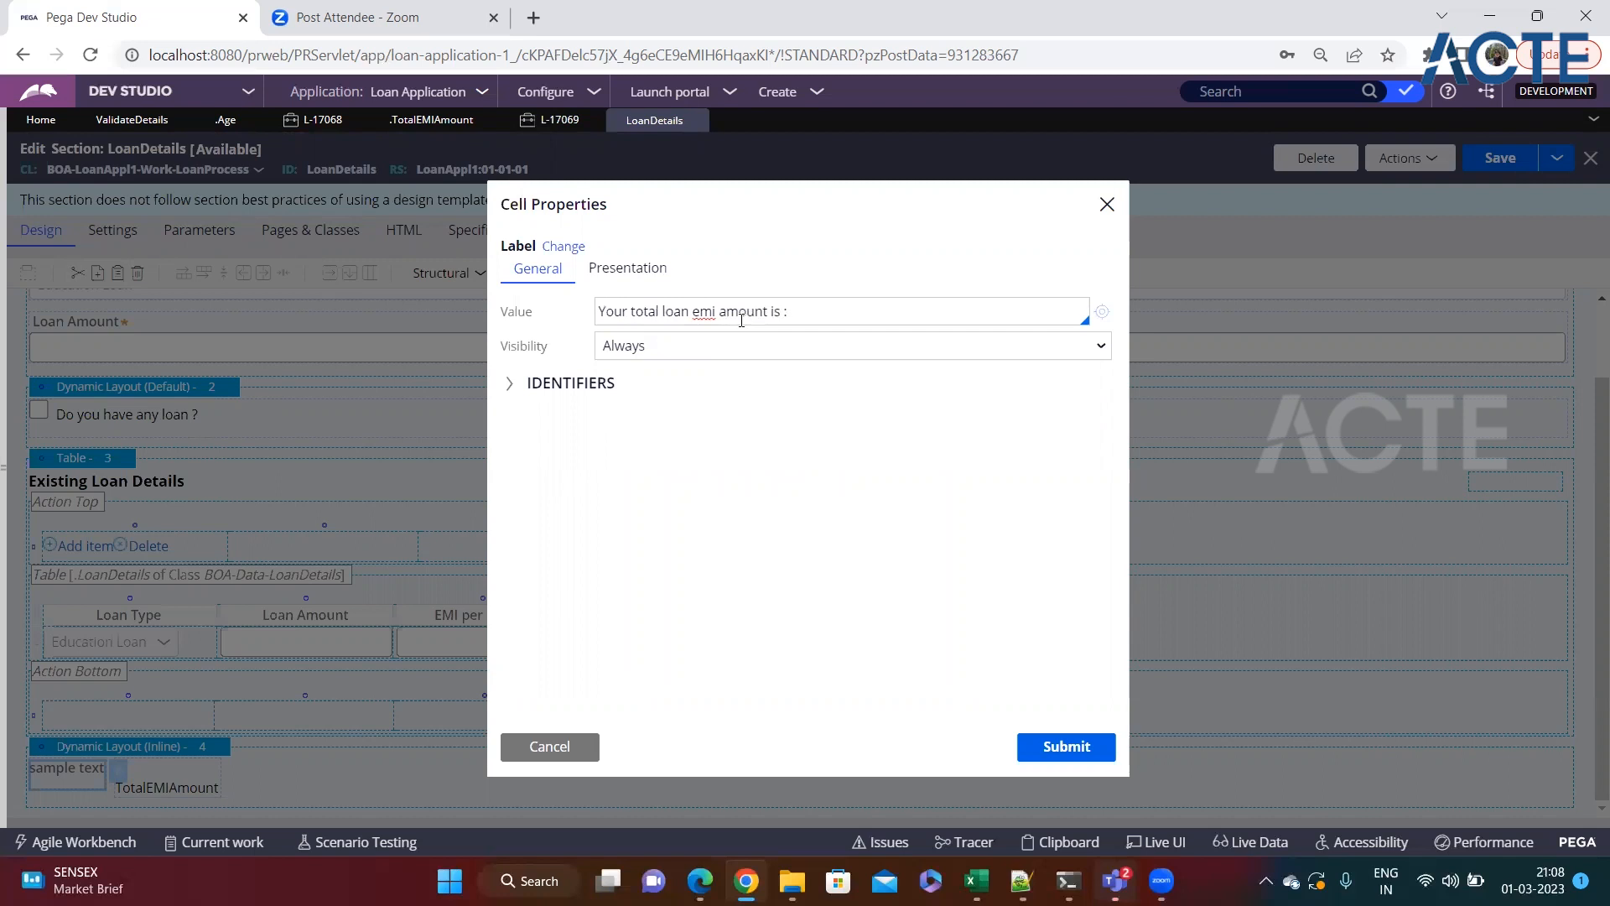
click(1066, 746)
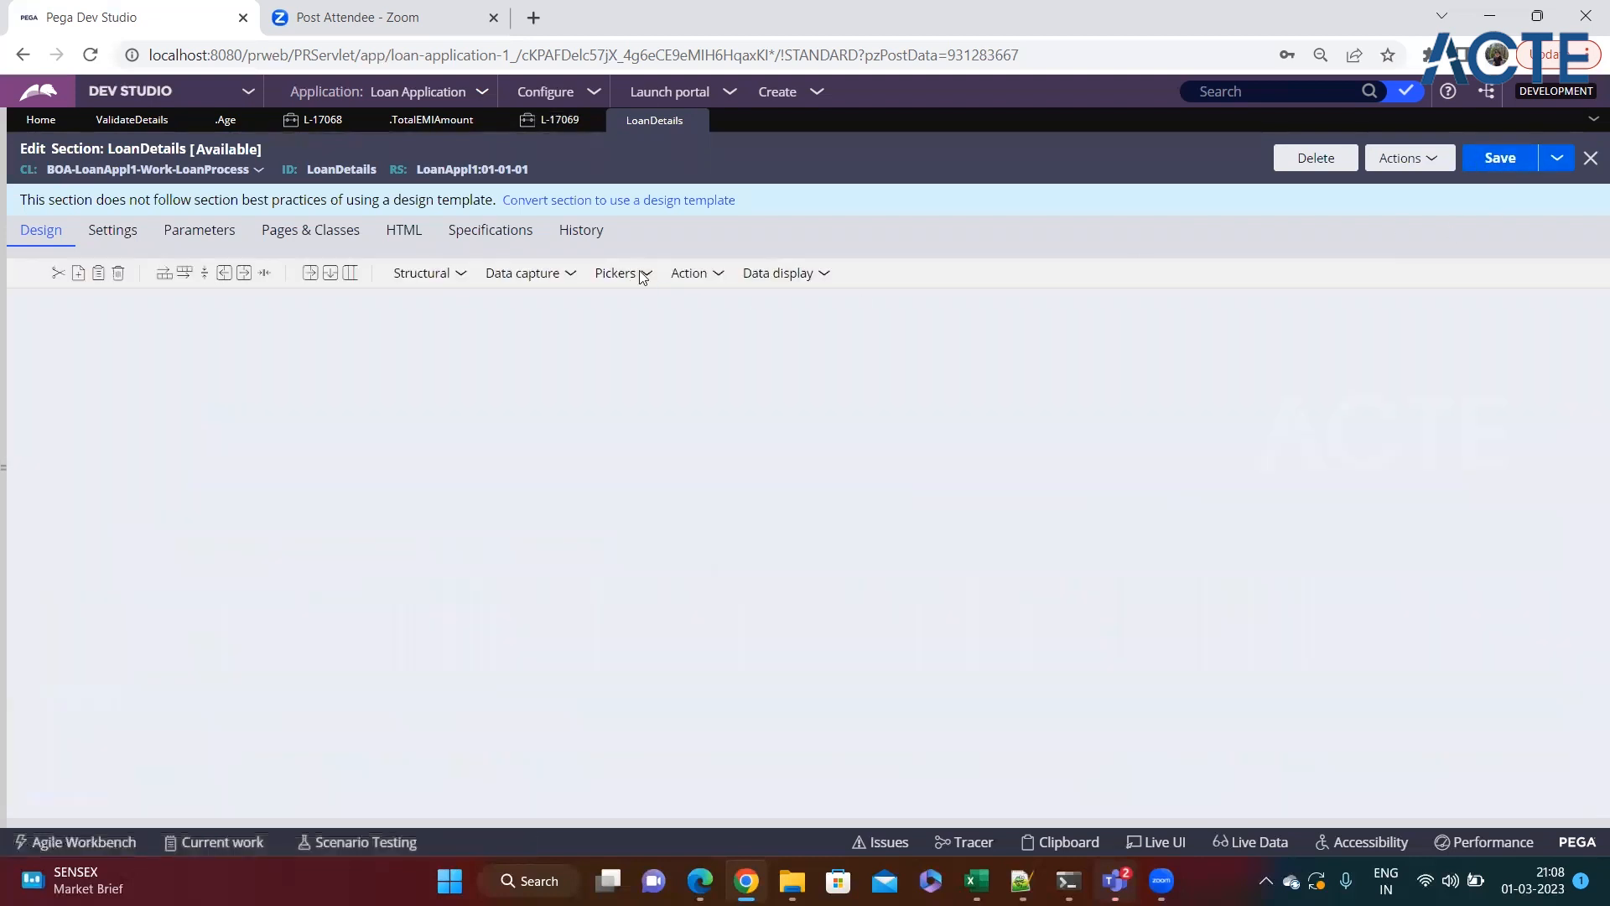
Step: Reload the Loan Details step of the open Loan Process case and examine the labelled EMI total below the table
click(553, 120)
click(523, 709)
scroll(1347, 698, down, 7)
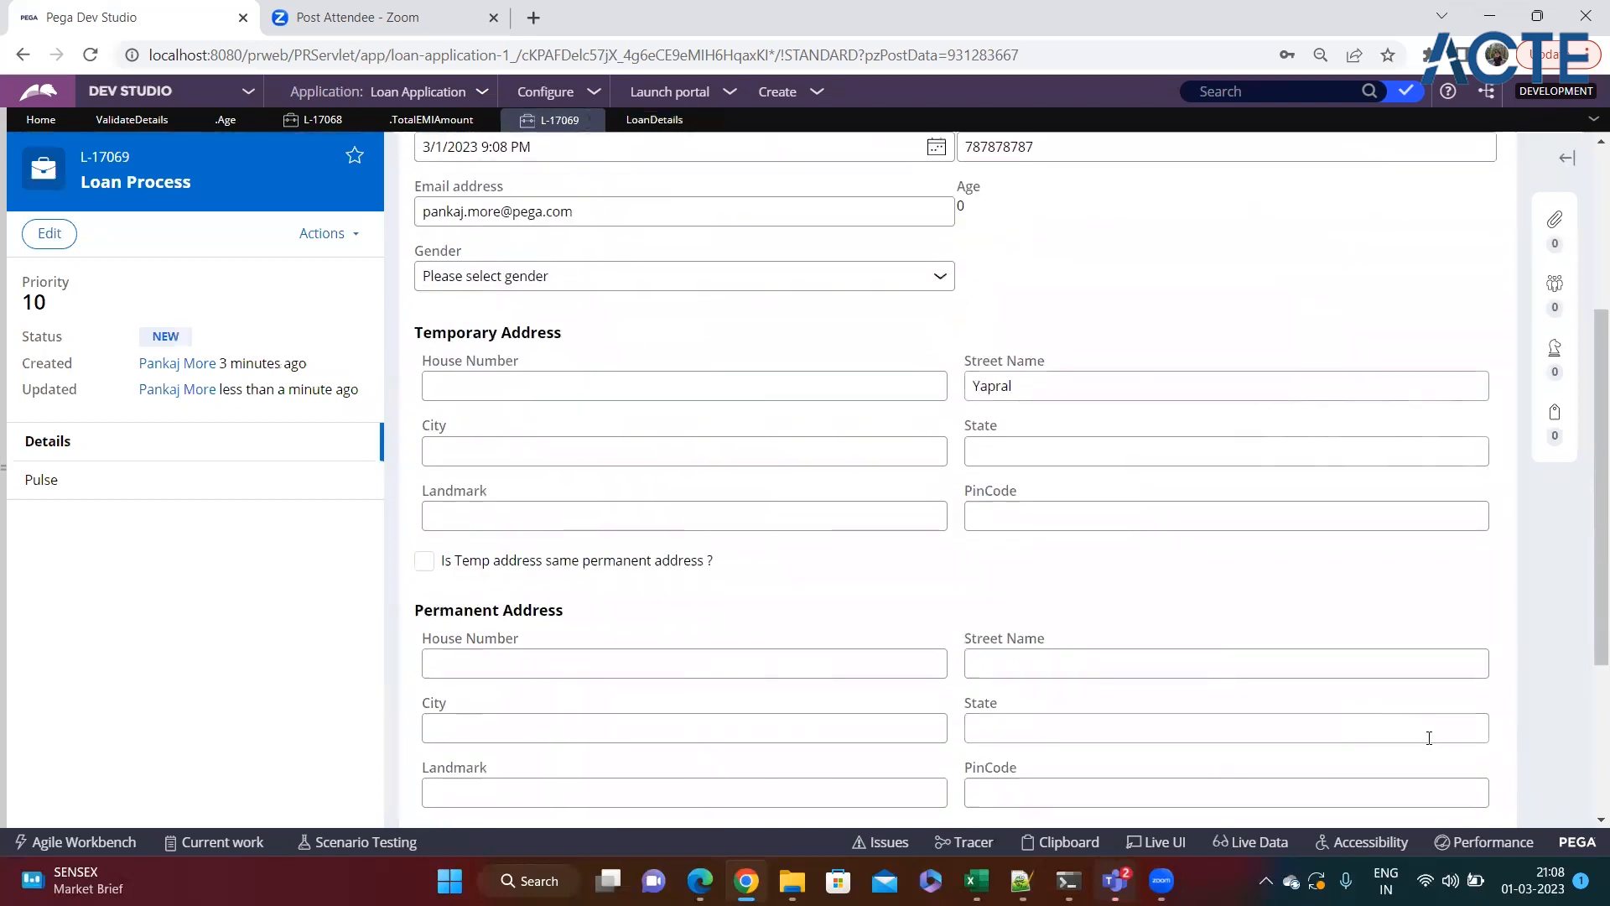
click(1457, 708)
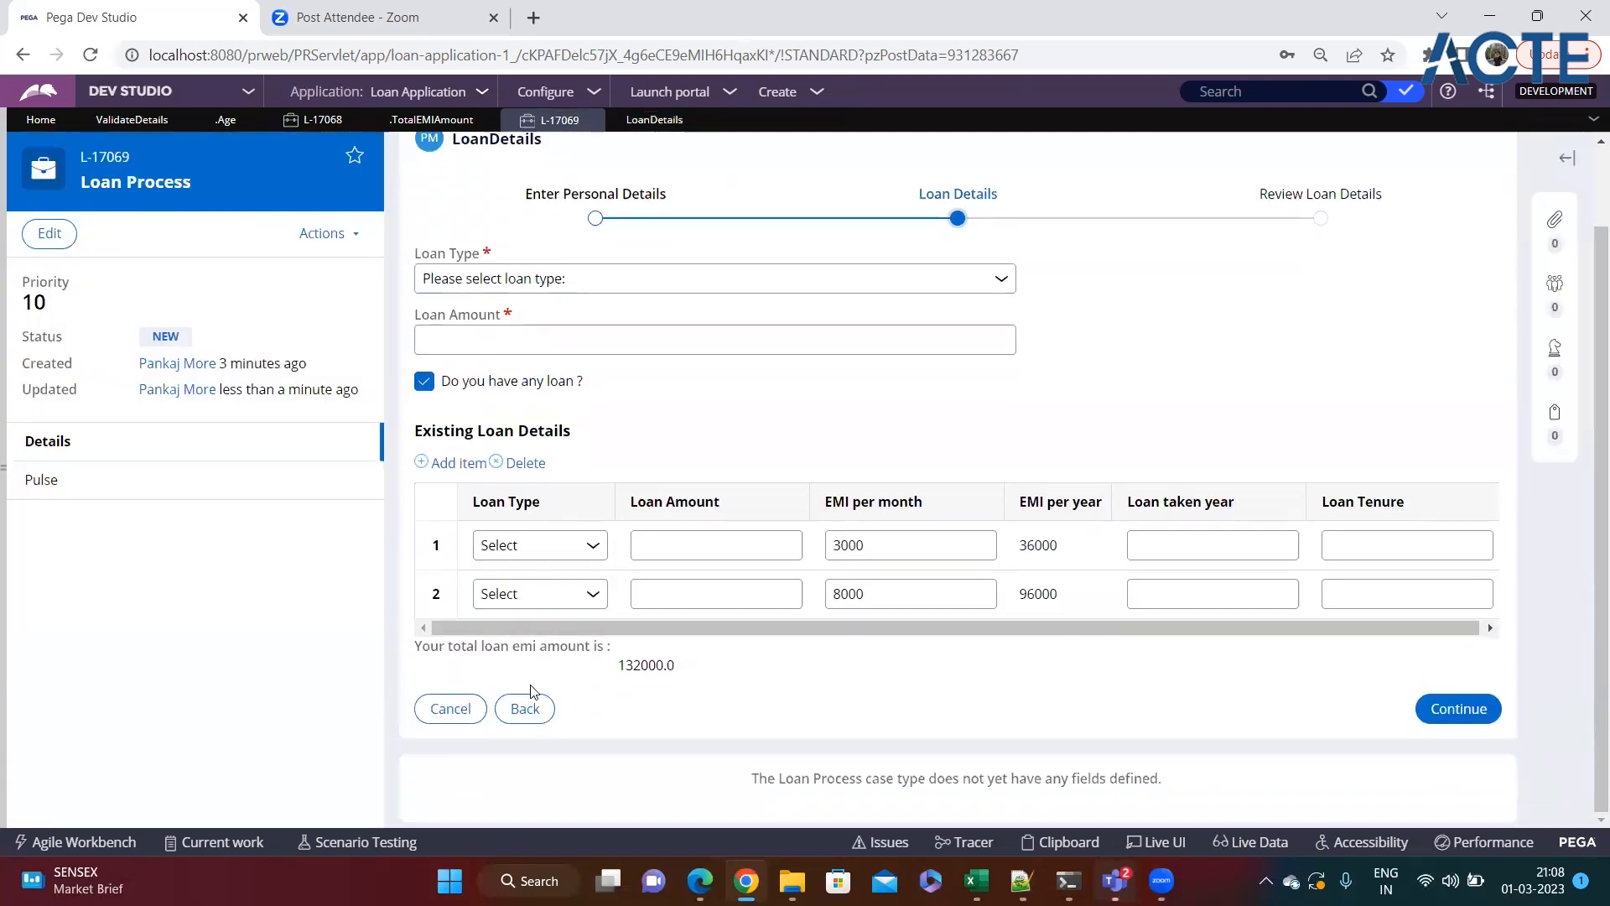
drag(686, 673, 406, 662)
drag(751, 660, 454, 664)
click(721, 667)
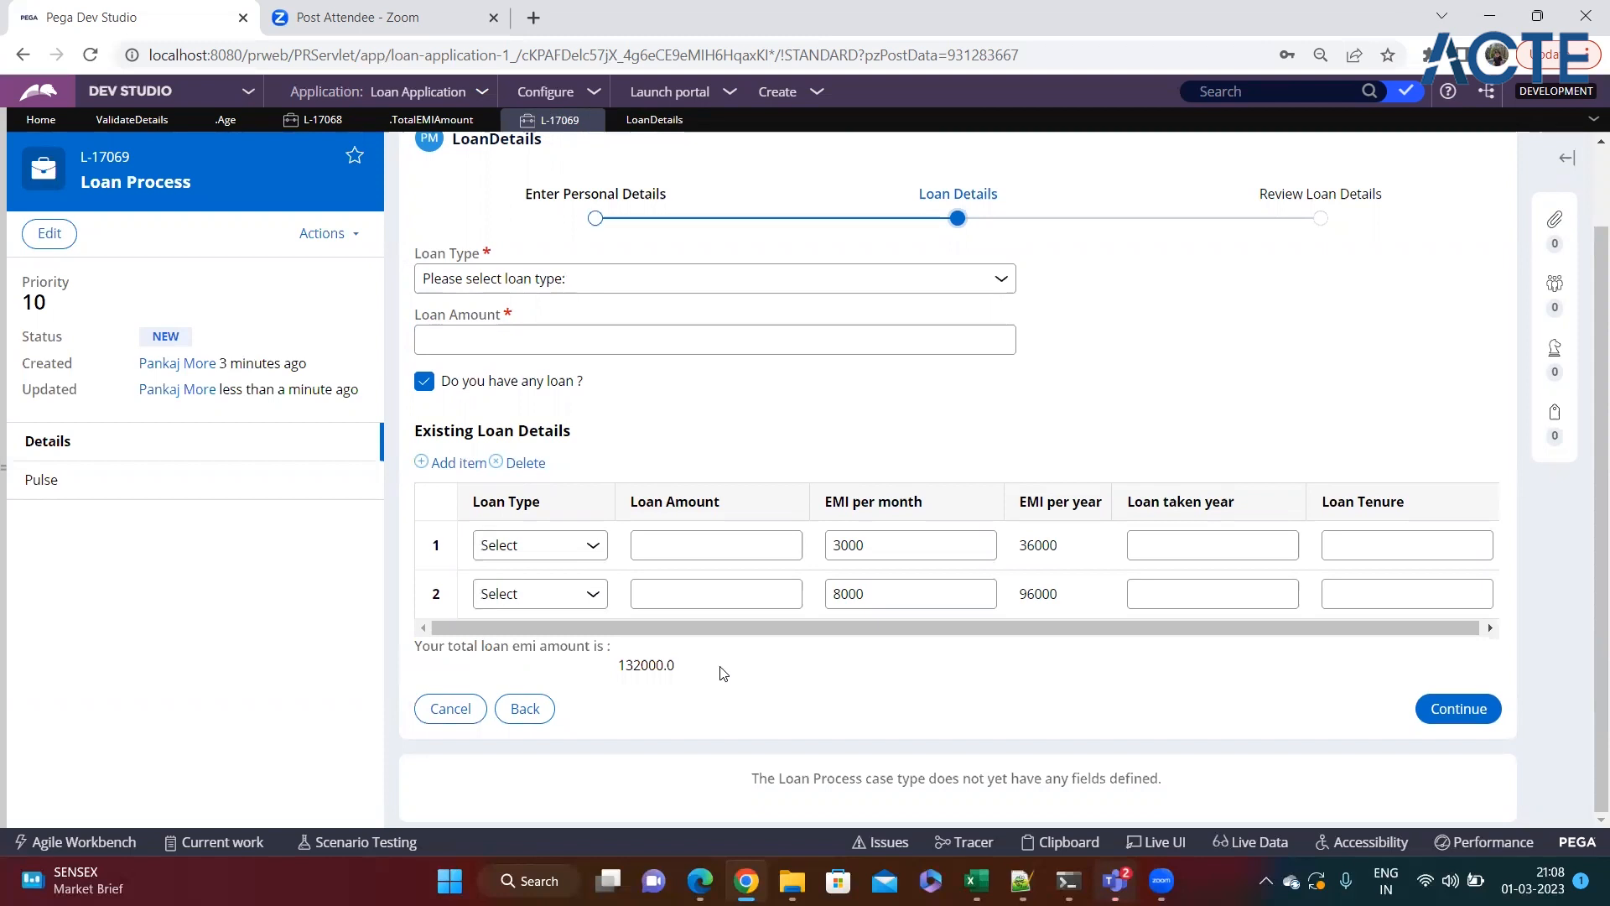
double_click(627, 664)
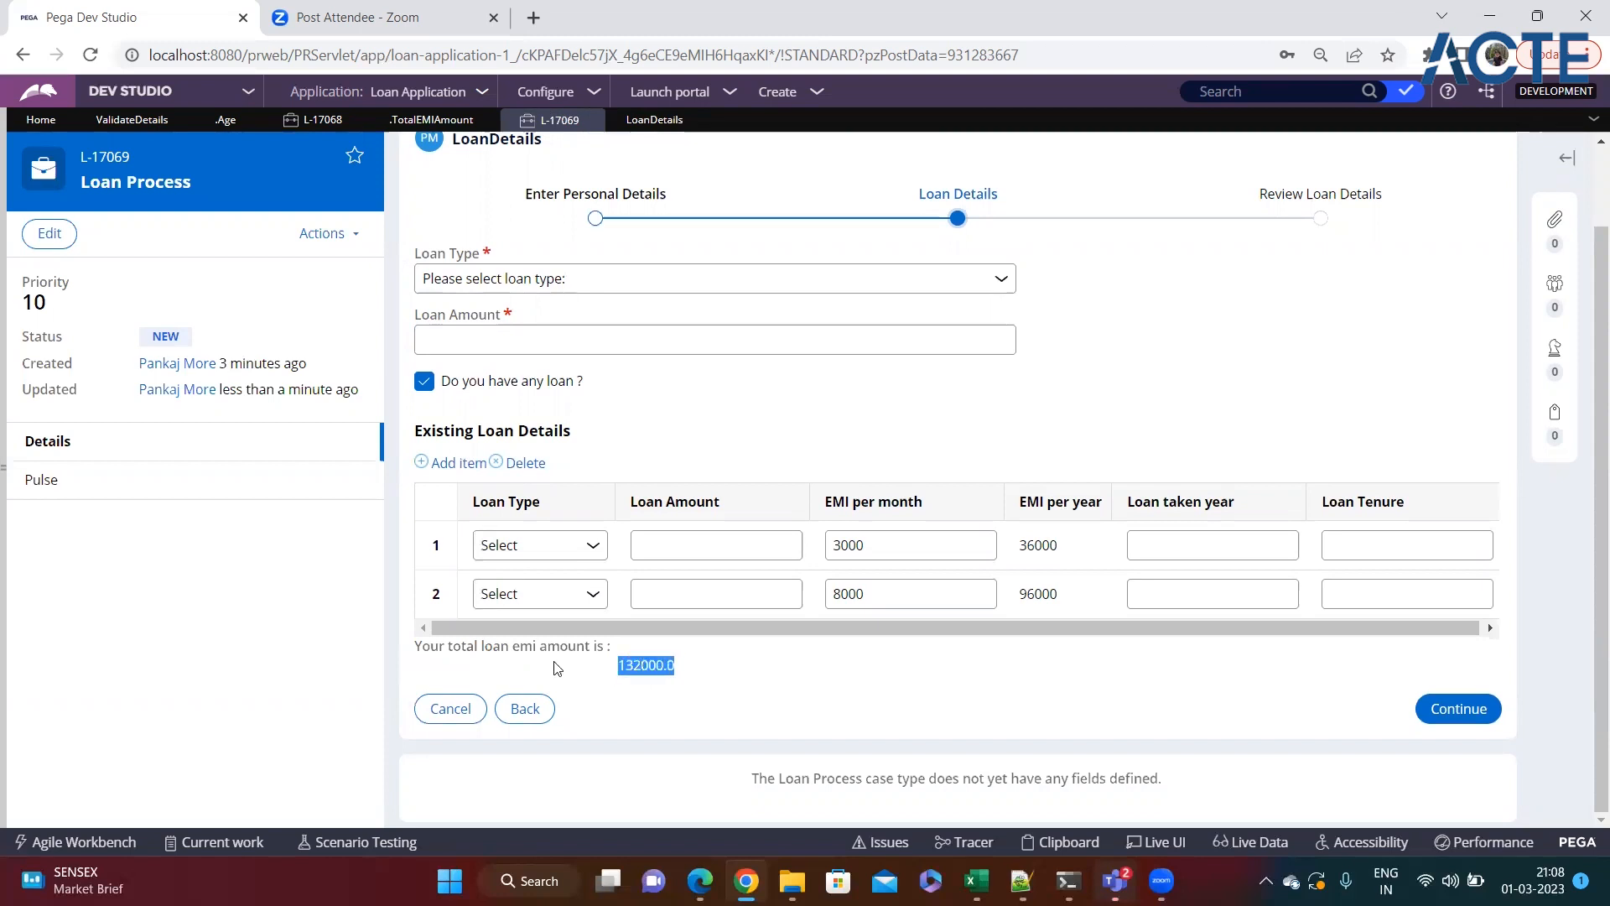
click(651, 658)
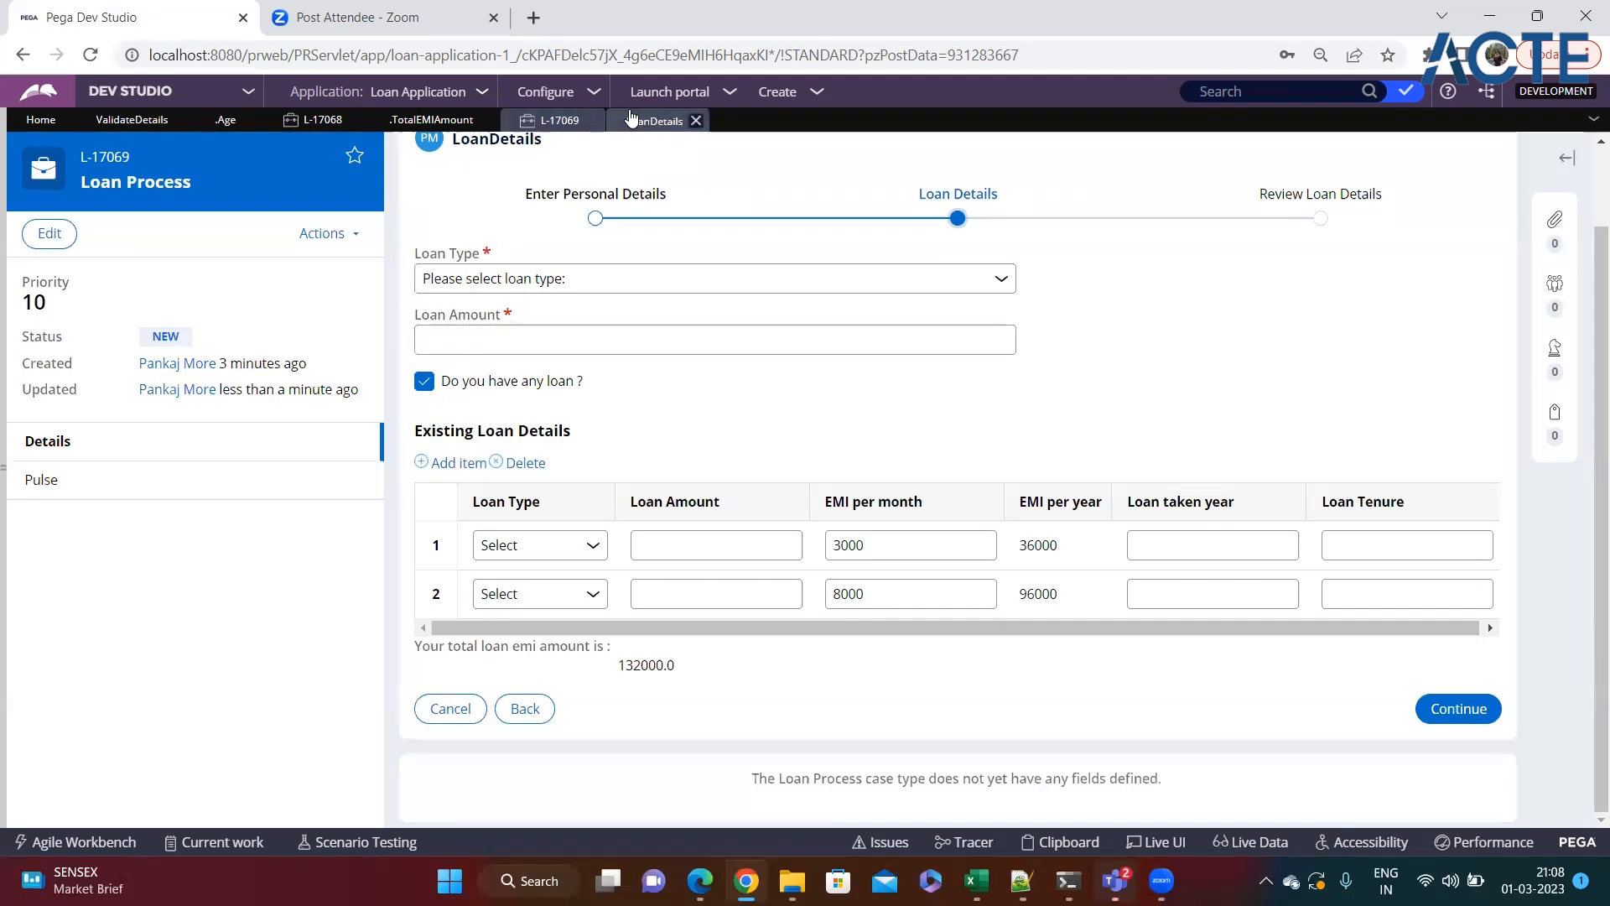
Step: Open the presentation settings of the TotalEMIAmount cell in the LoanDetails section
click(654, 120)
scroll(279, 721, down, 1)
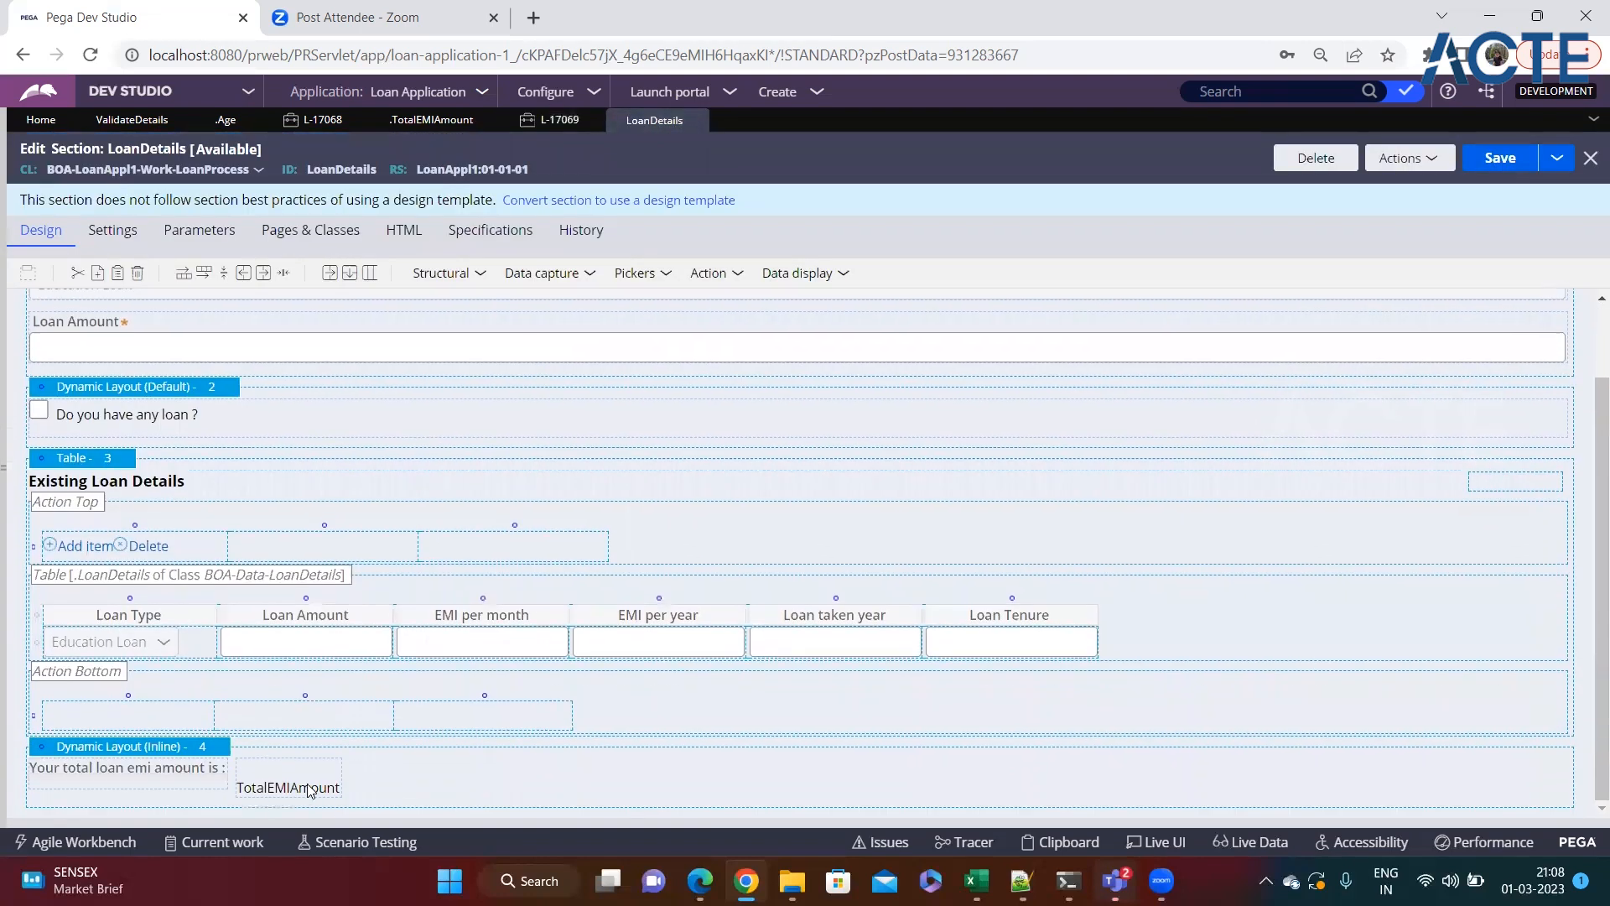
double_click(329, 770)
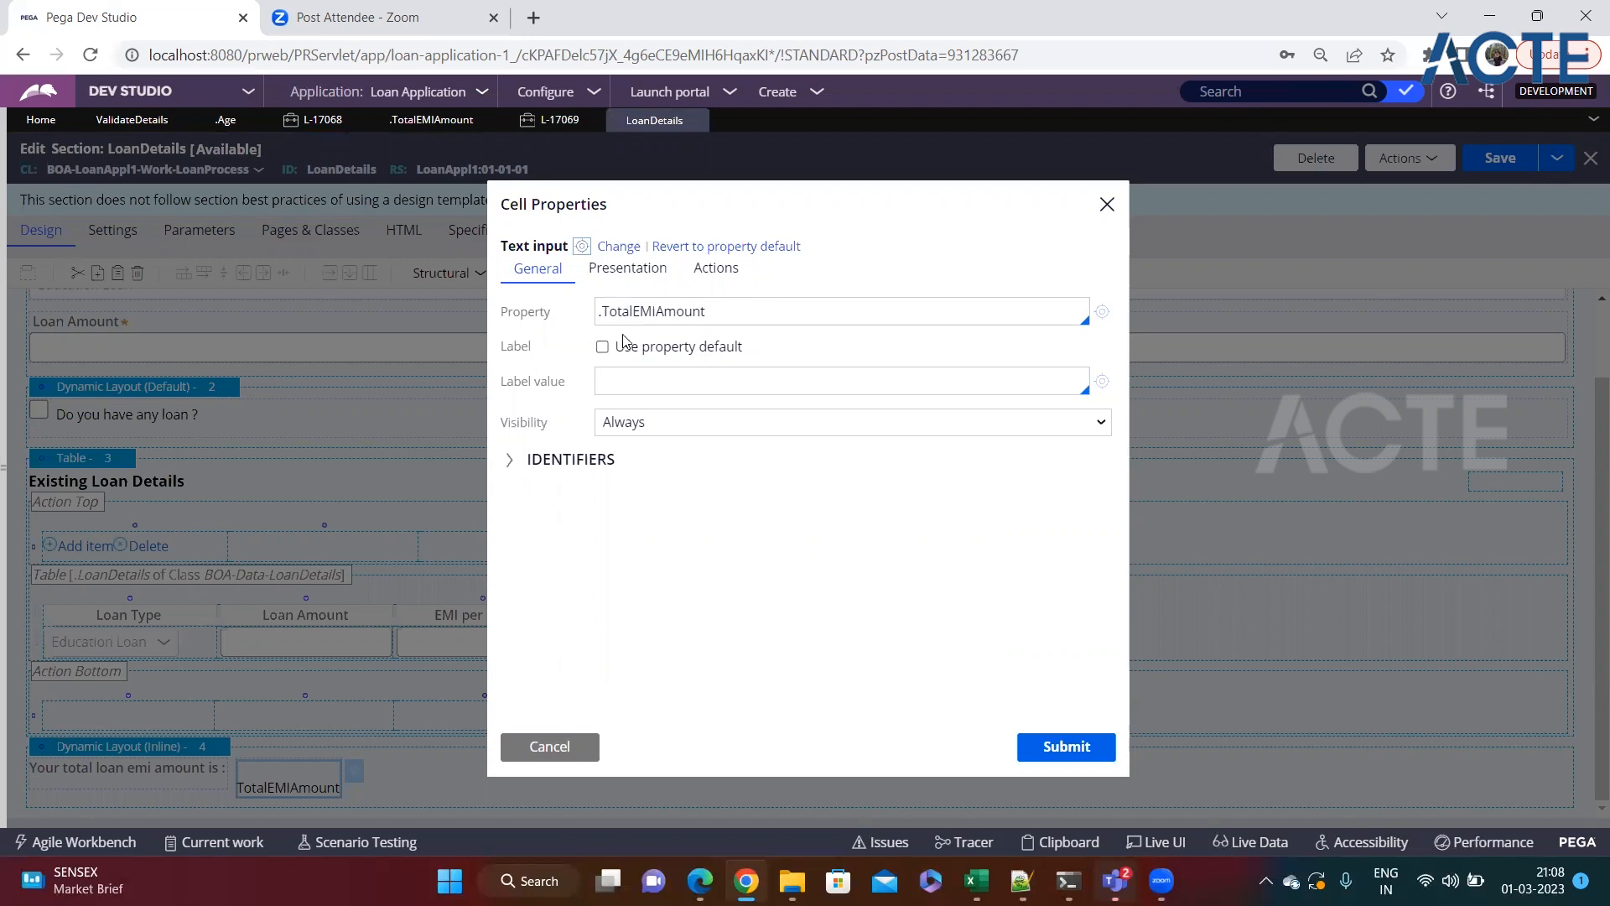
click(625, 285)
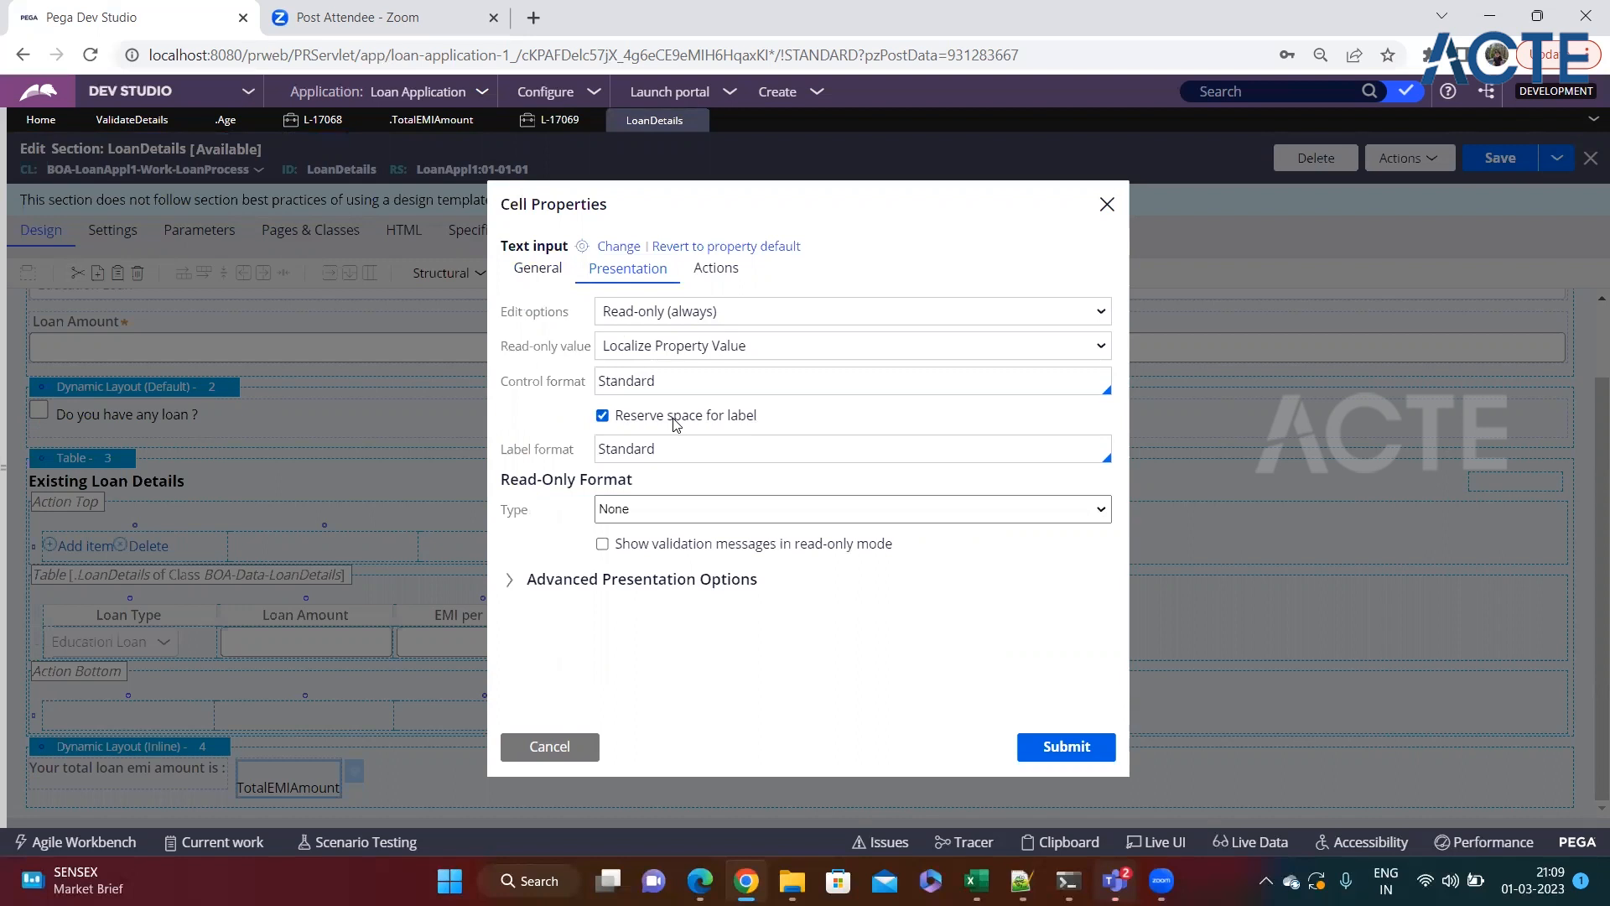
Step: Compare how field labels and the EMI total are positioned on the Loan Process case's Loan Details form
click(549, 119)
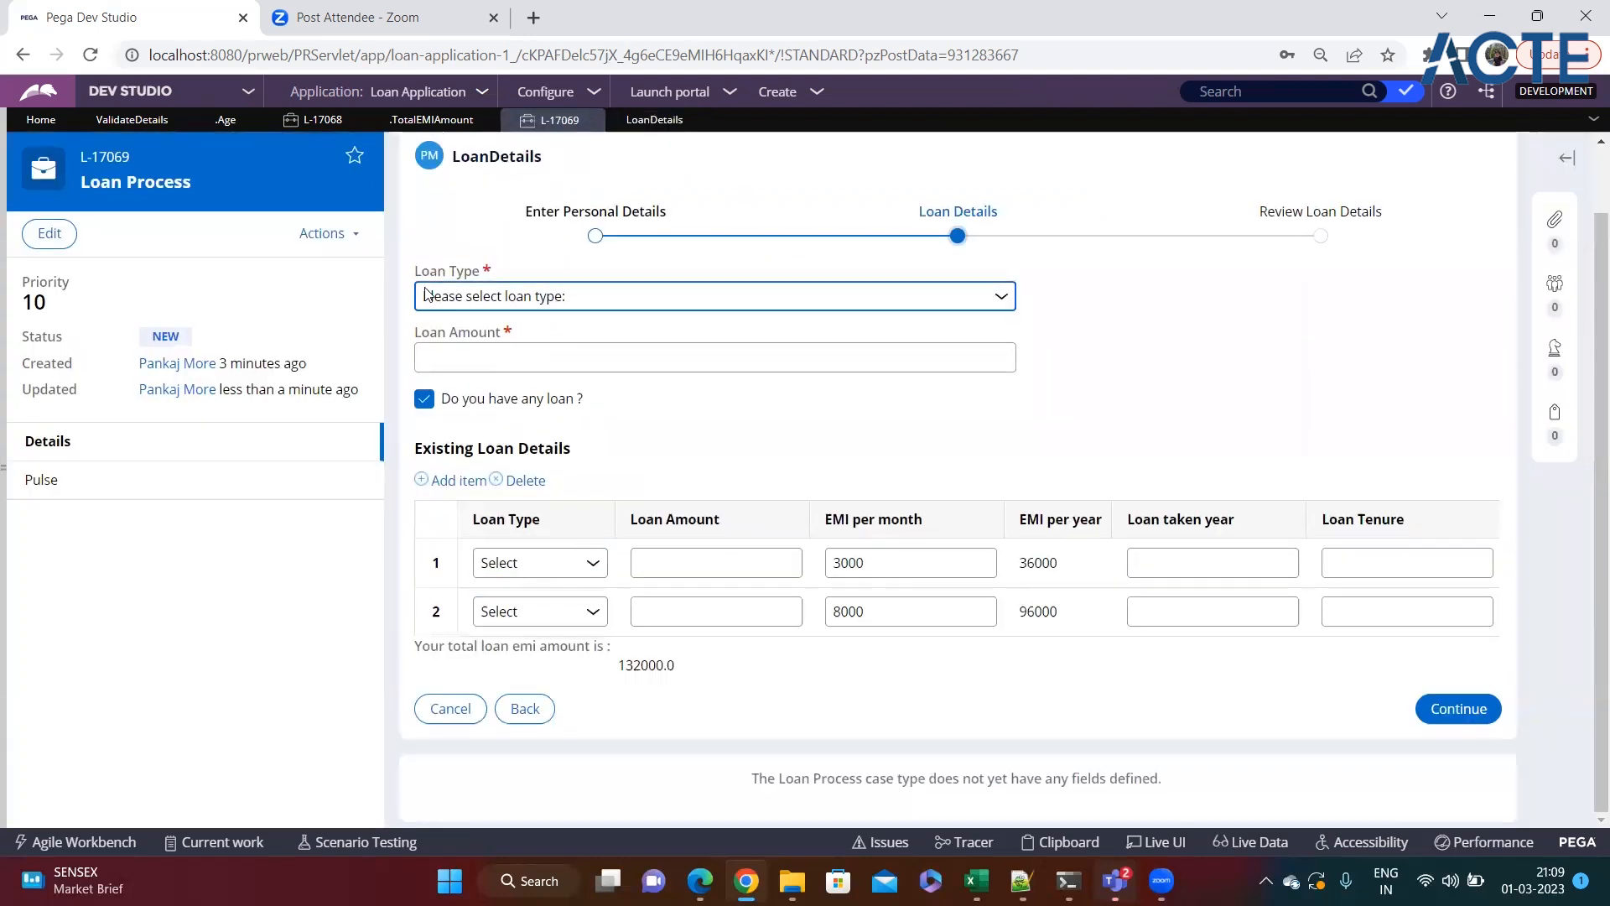
drag(415, 271, 484, 276)
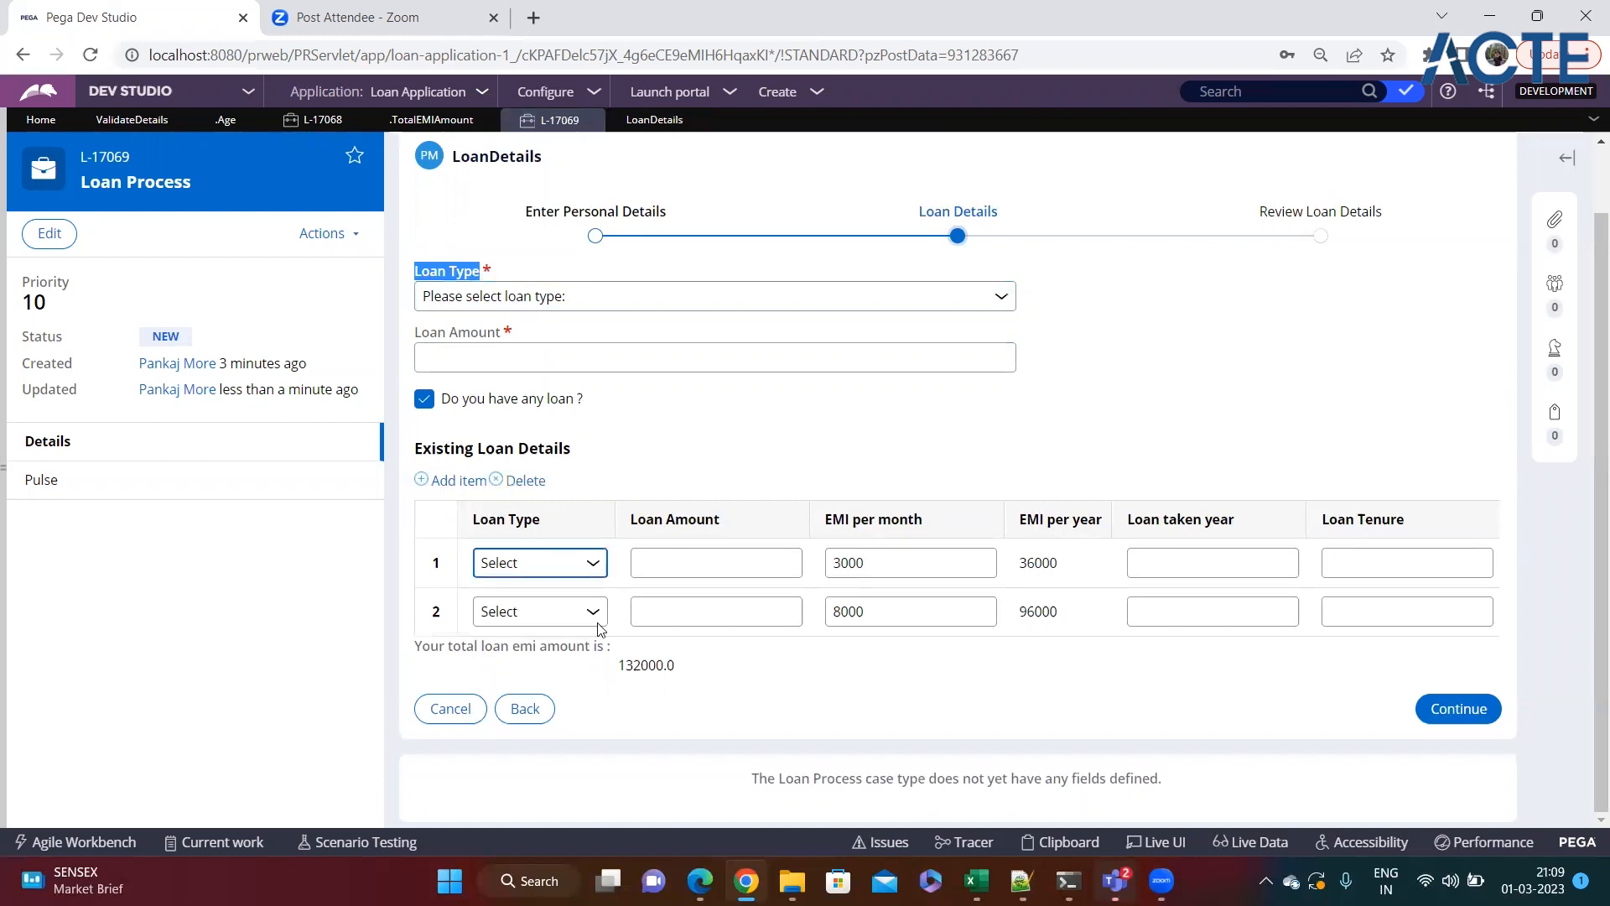
click(633, 659)
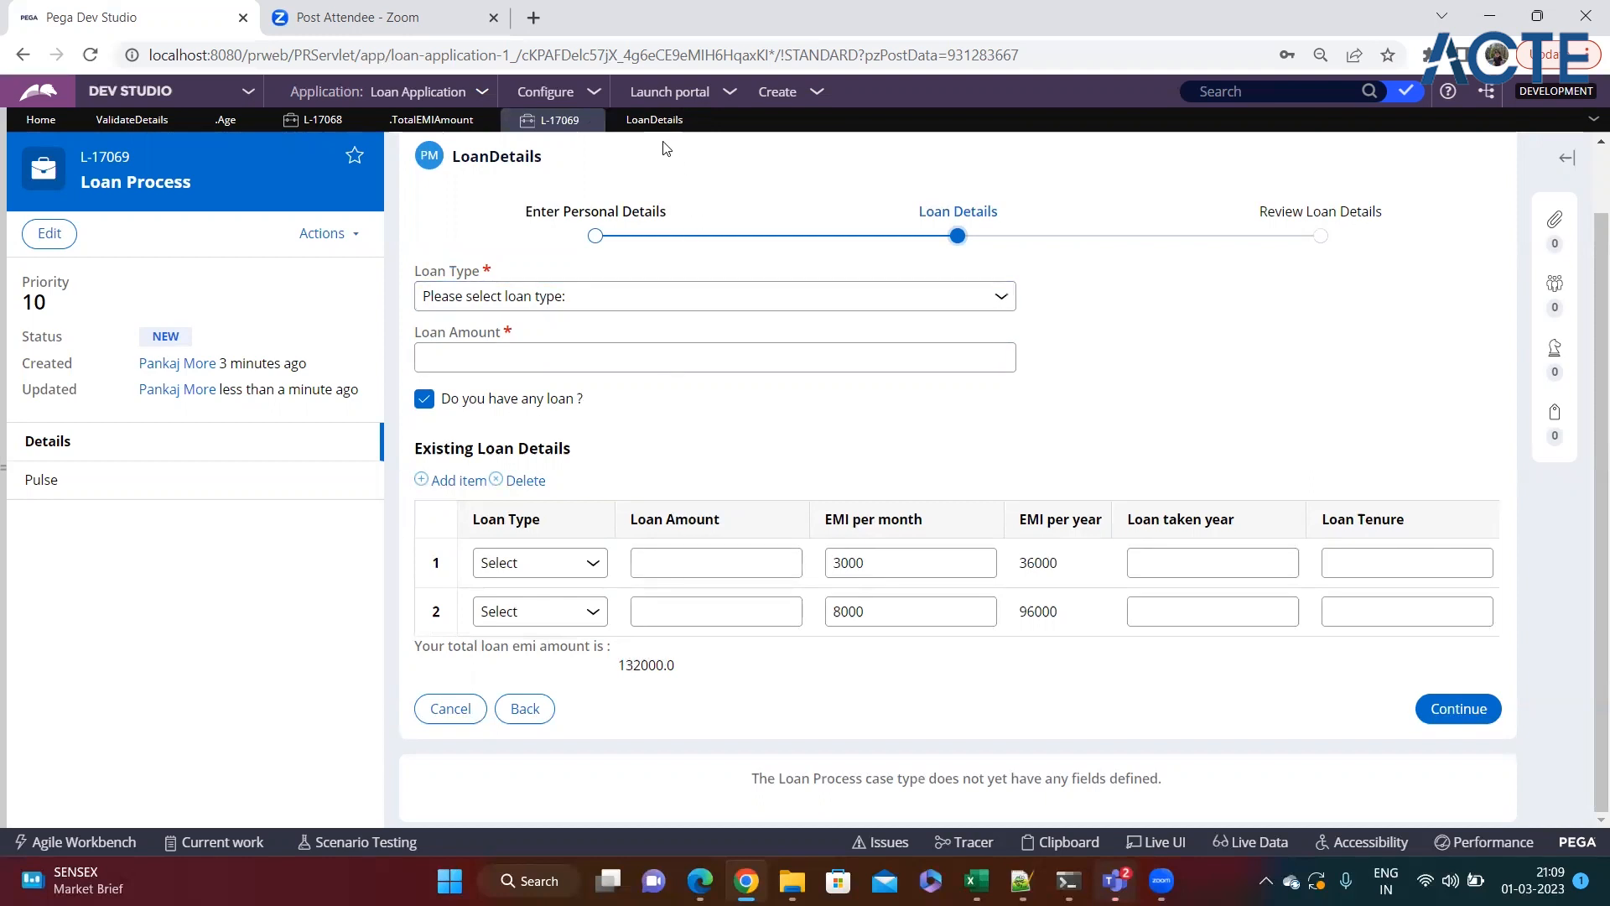
Step: Turn off Reserve space for label for the TotalEMIAmount cell and save the LoanDetails section
click(656, 120)
click(603, 416)
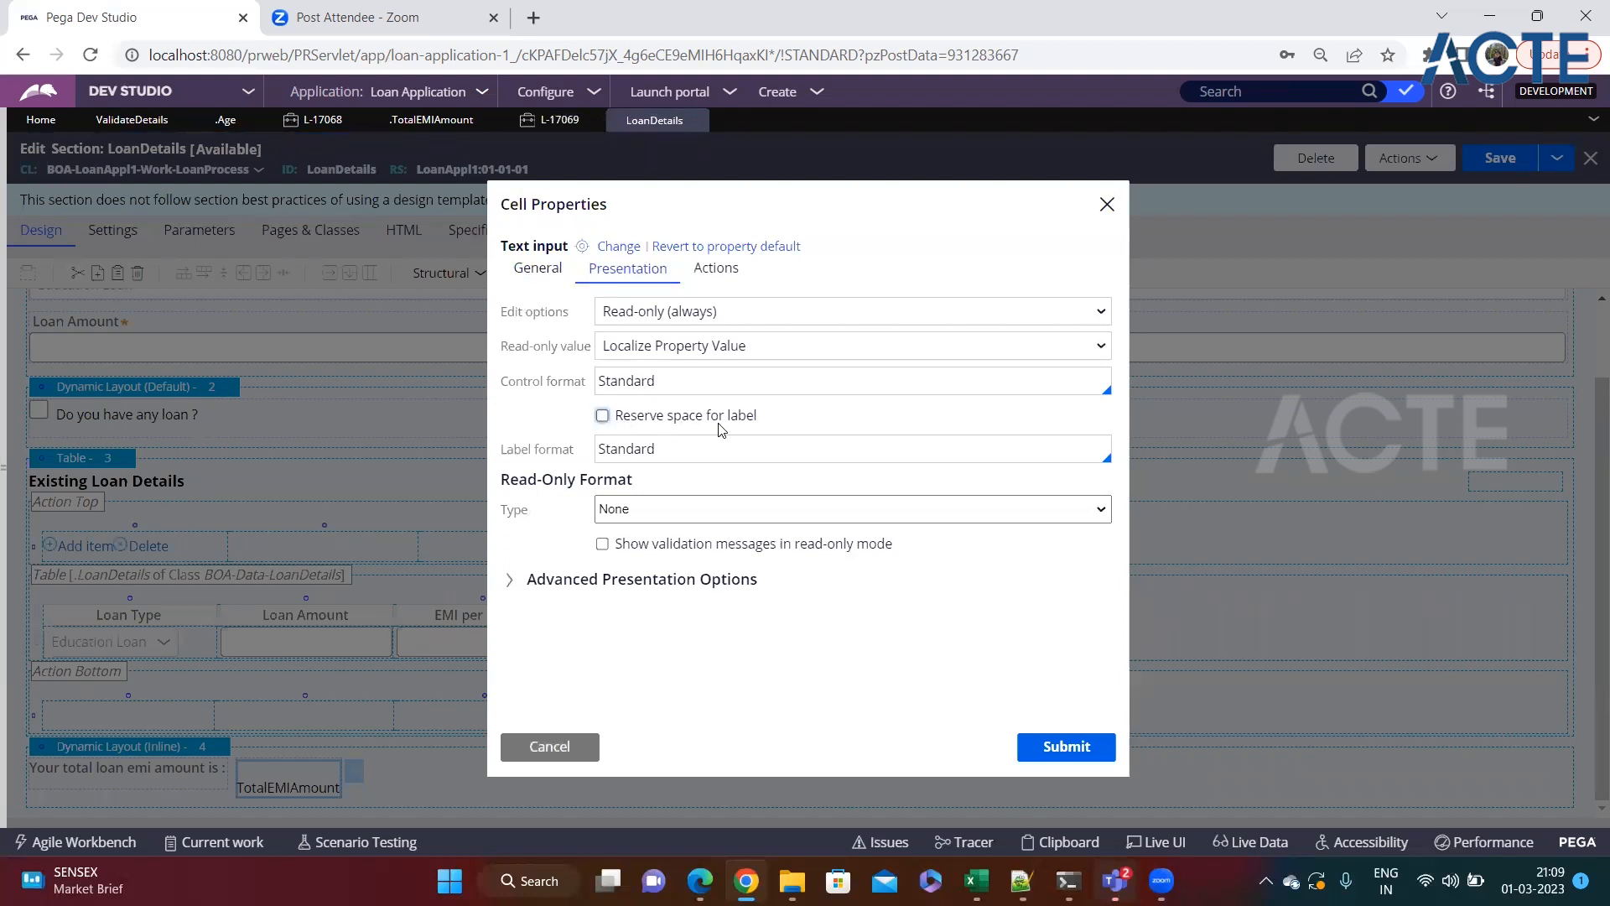
click(1065, 745)
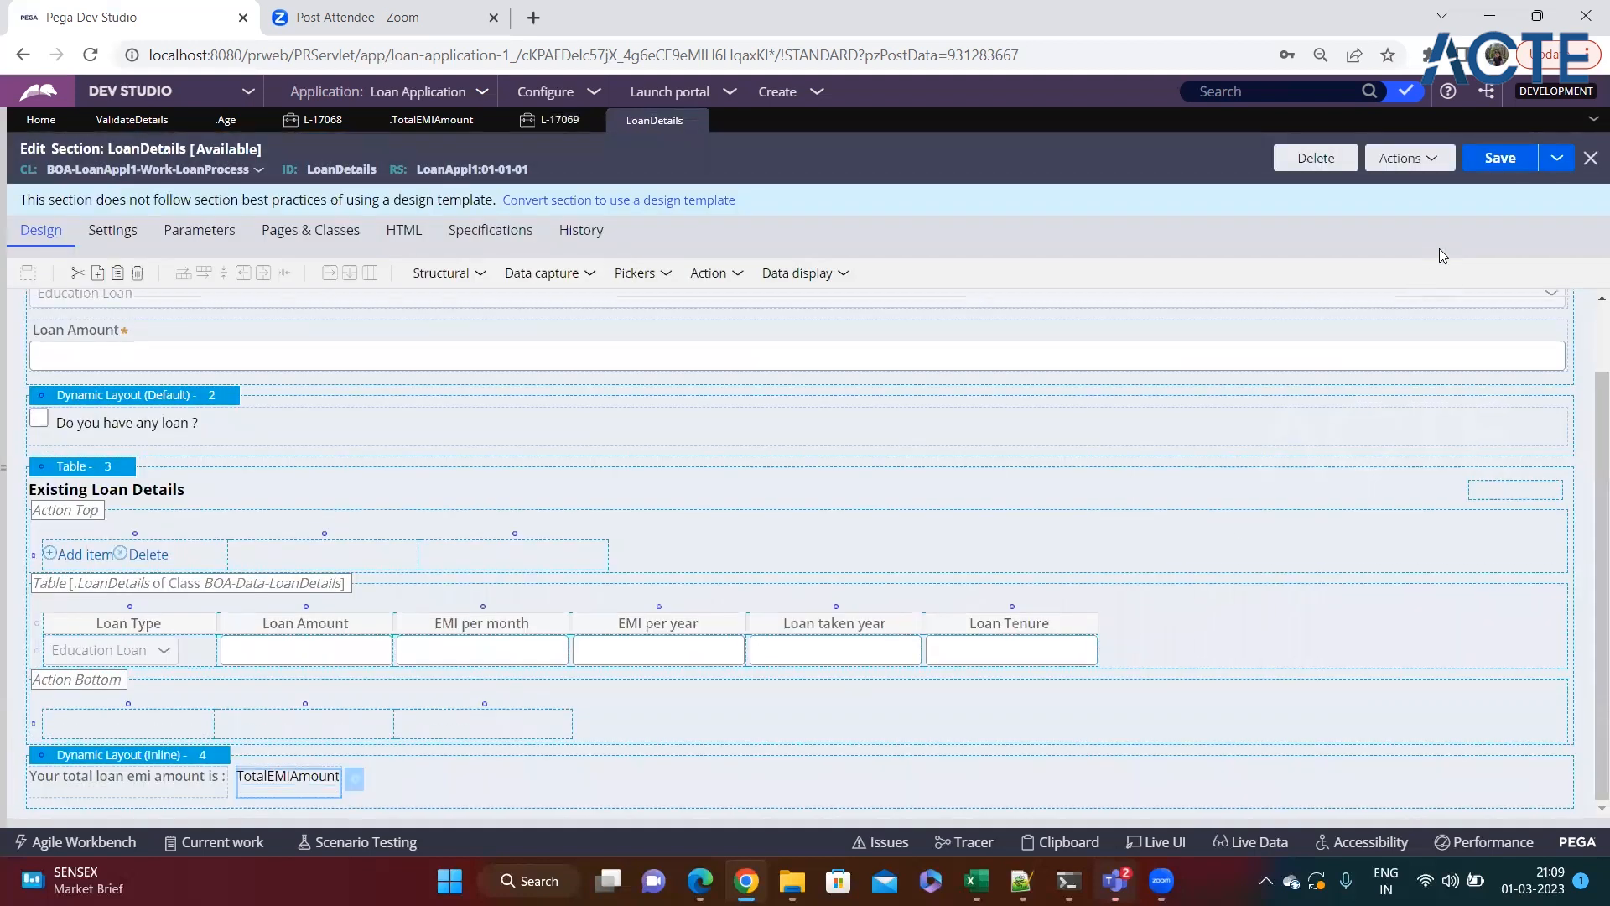
click(1512, 167)
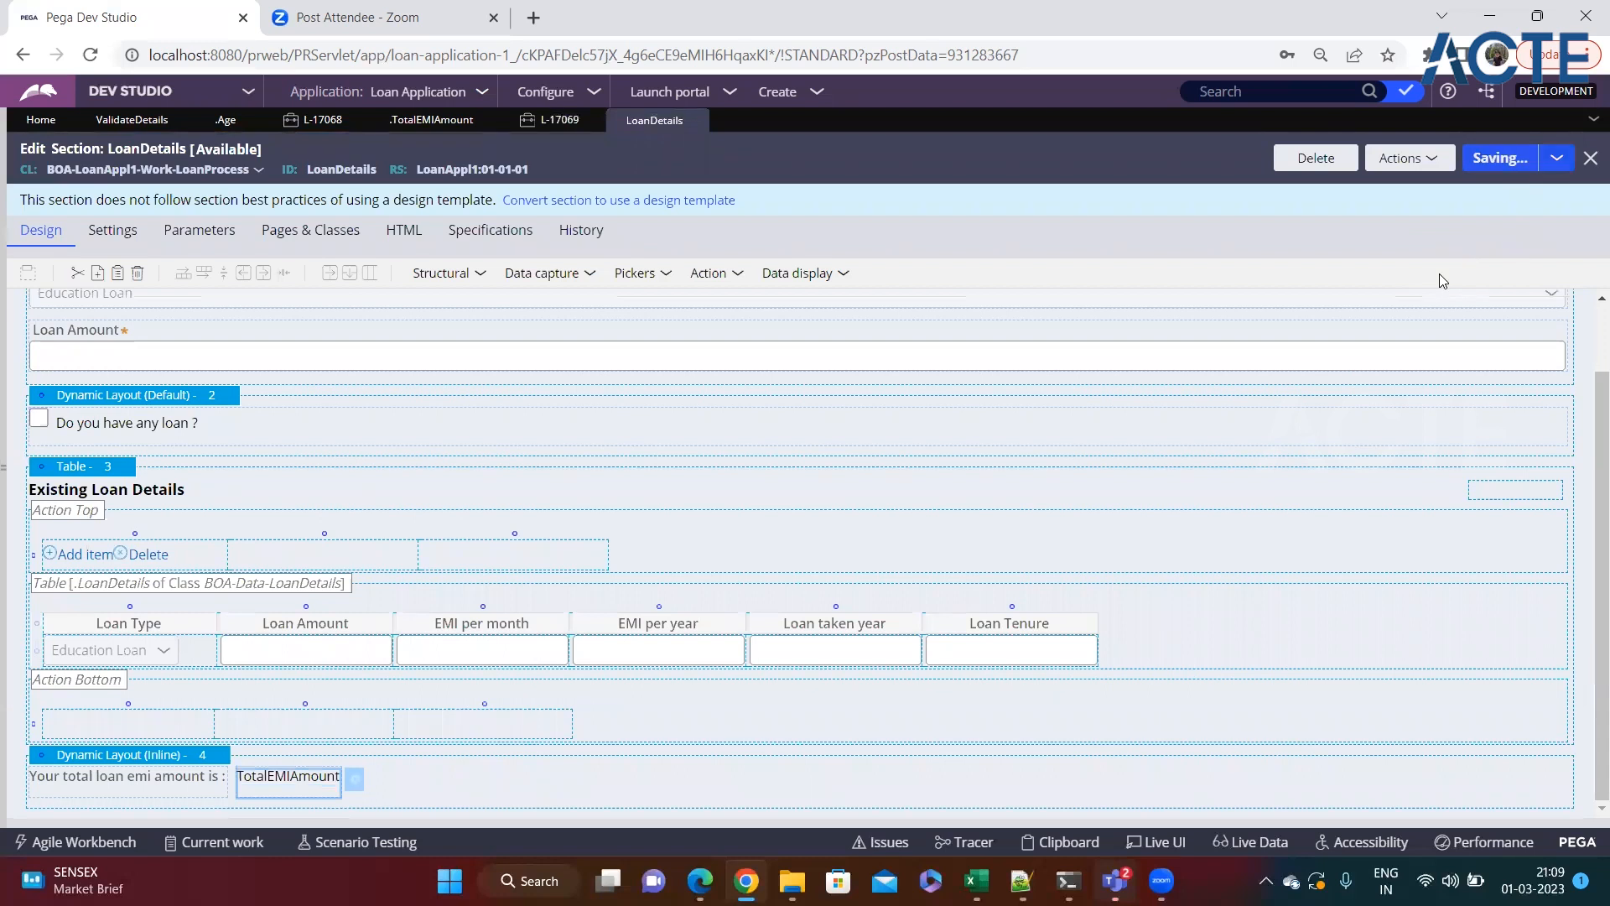
Step: Reload the case's Loan Details step and check the alignment and number format of the EMI total
click(554, 123)
click(525, 709)
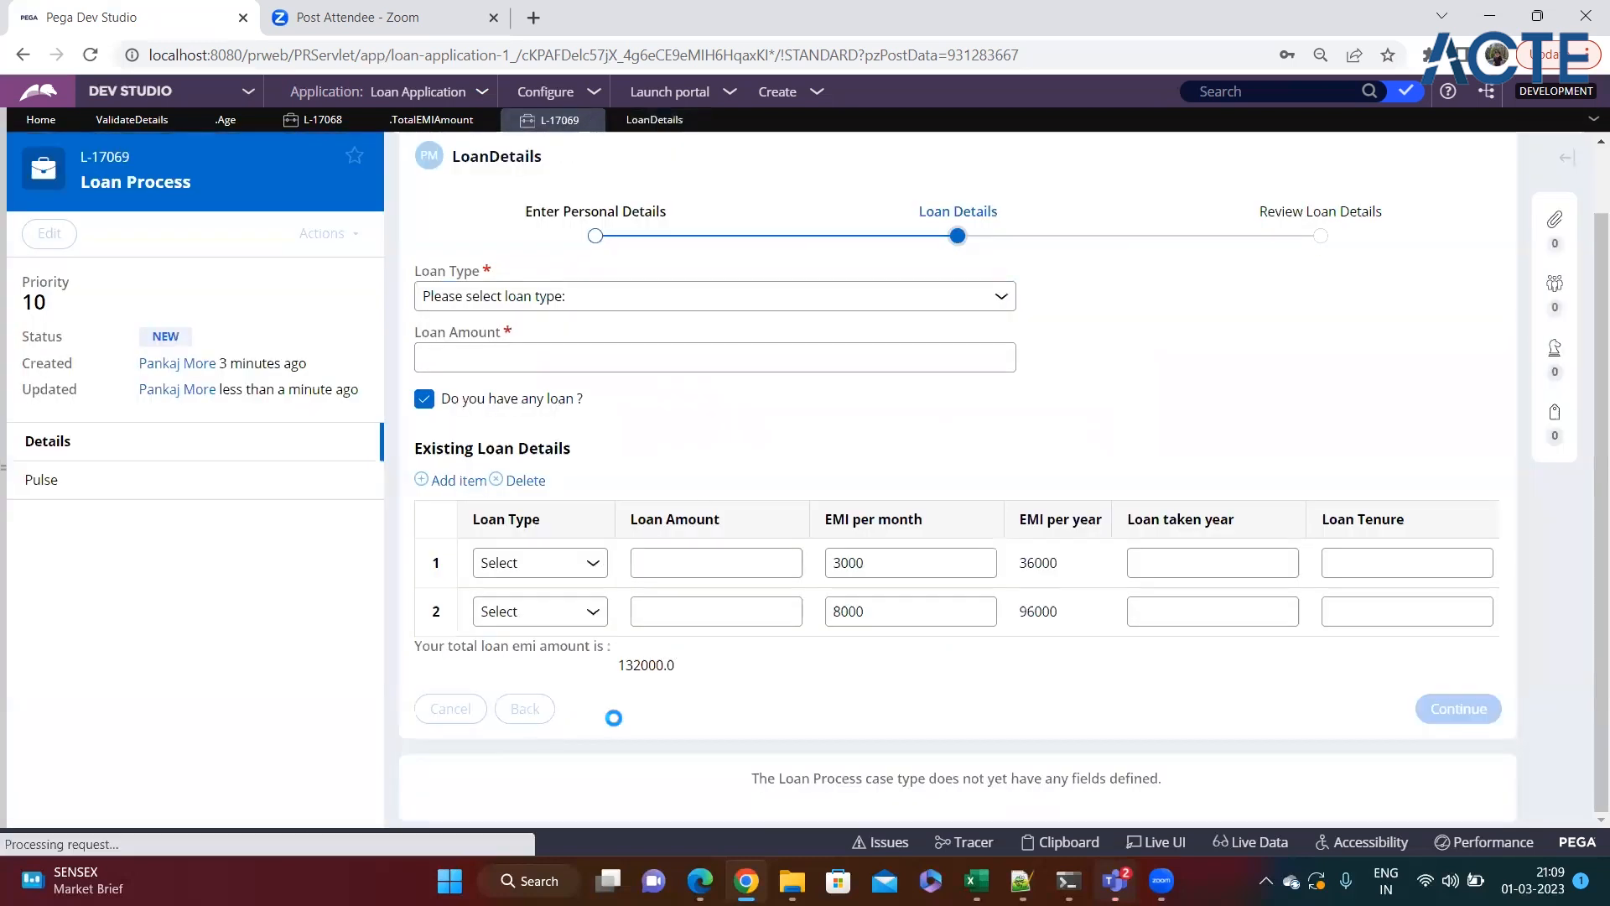
scroll(1190, 733, down, 5)
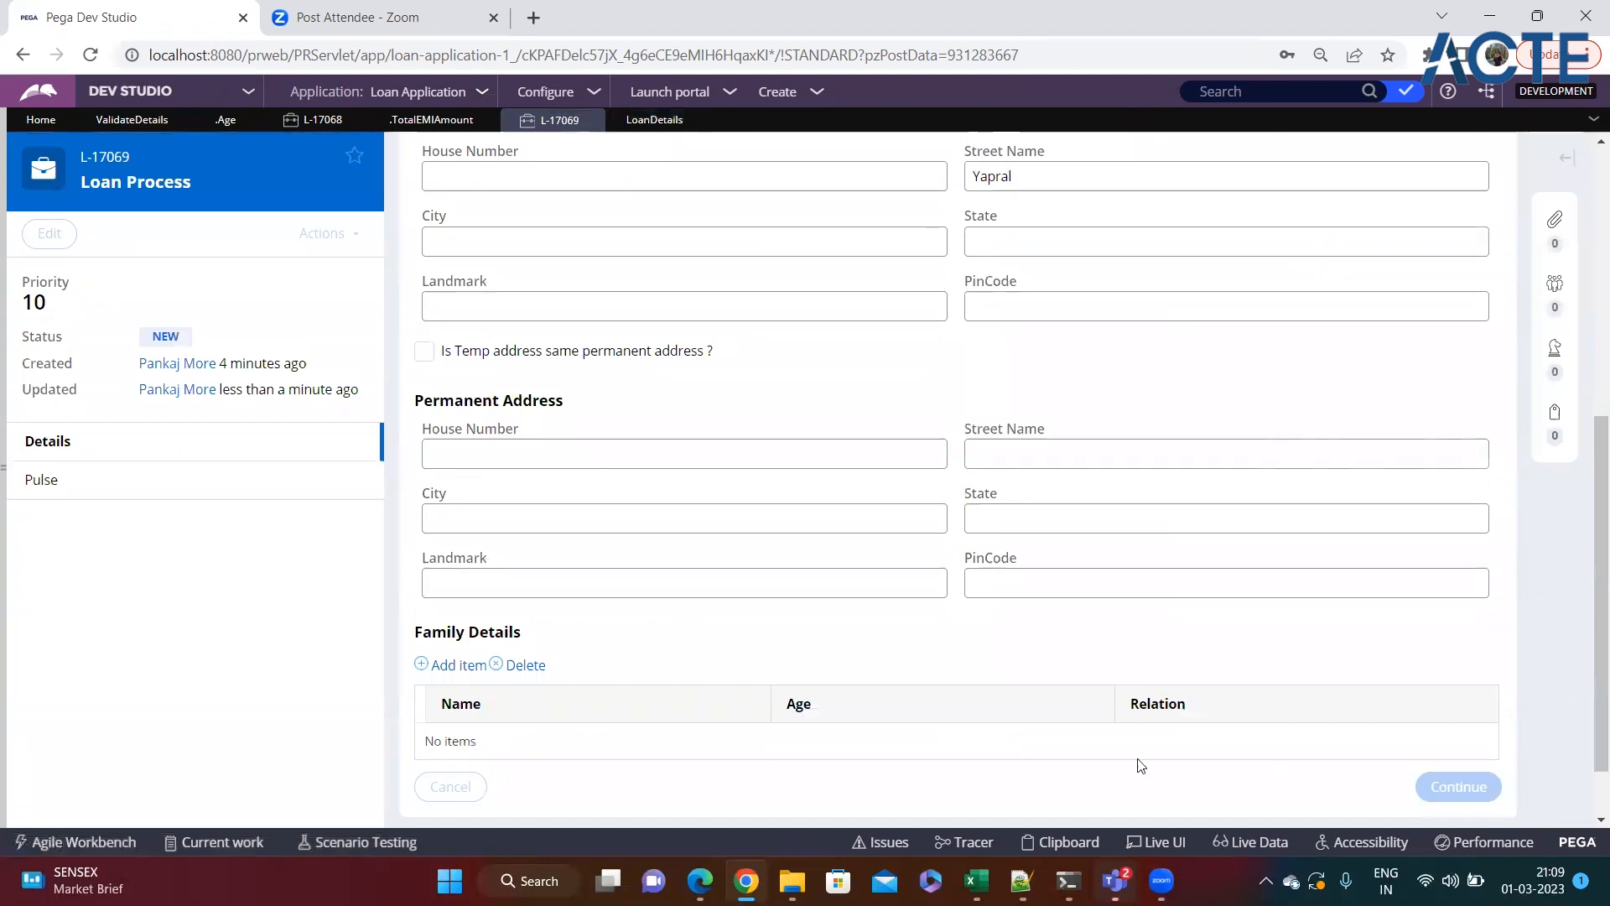
scroll(862, 665, down, 2)
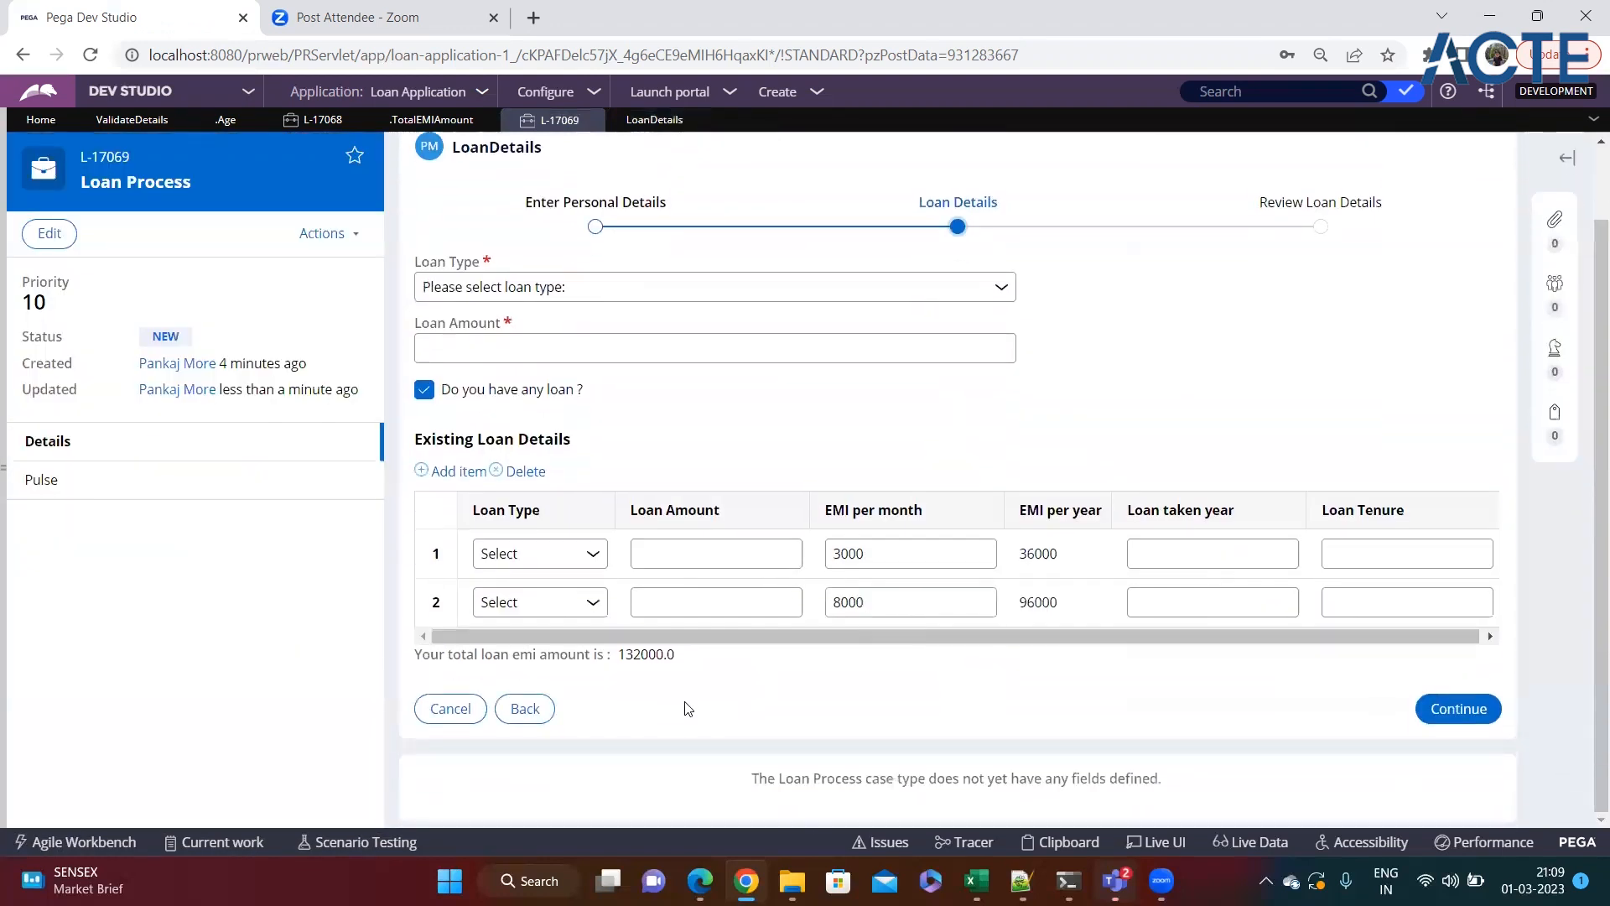
drag(694, 658, 415, 657)
click(459, 671)
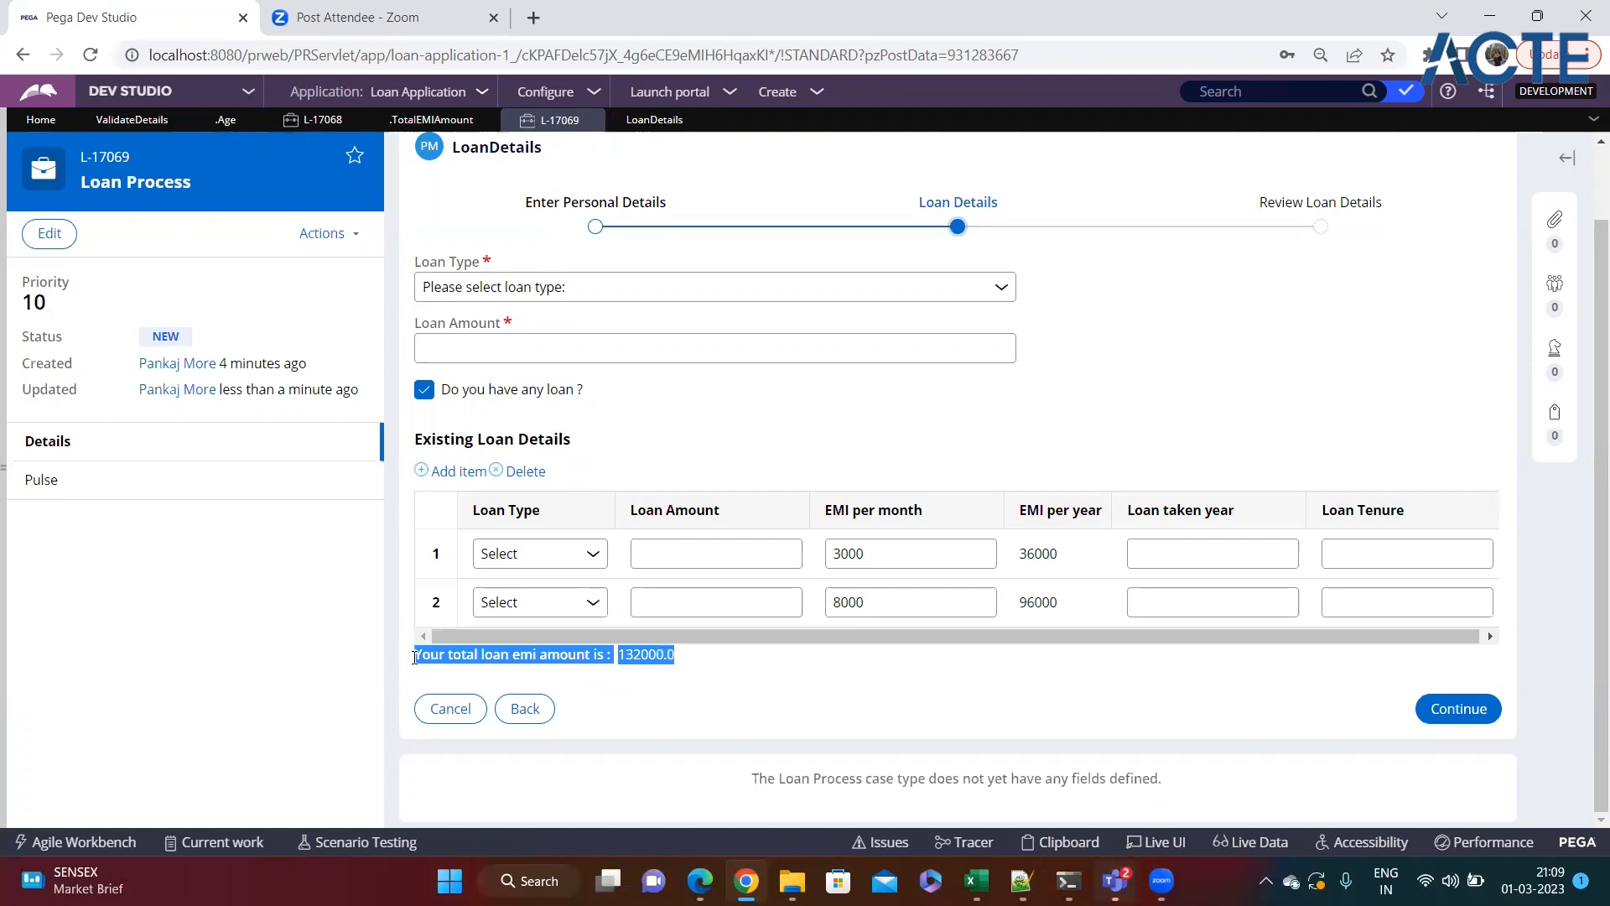
click(675, 663)
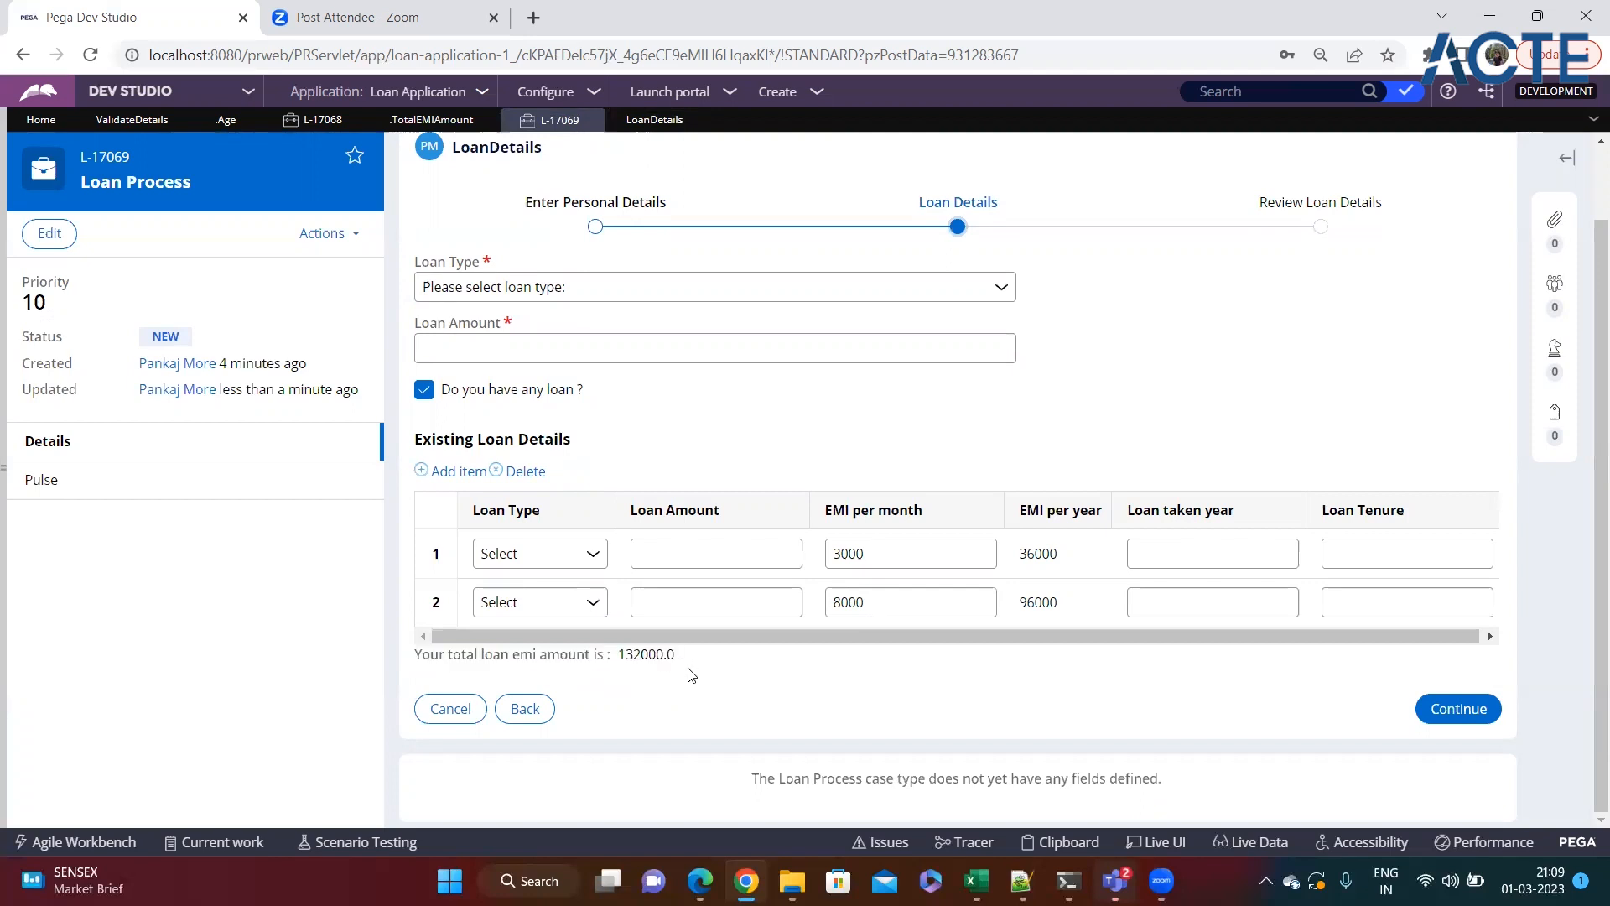
drag(668, 655, 617, 664)
click(431, 120)
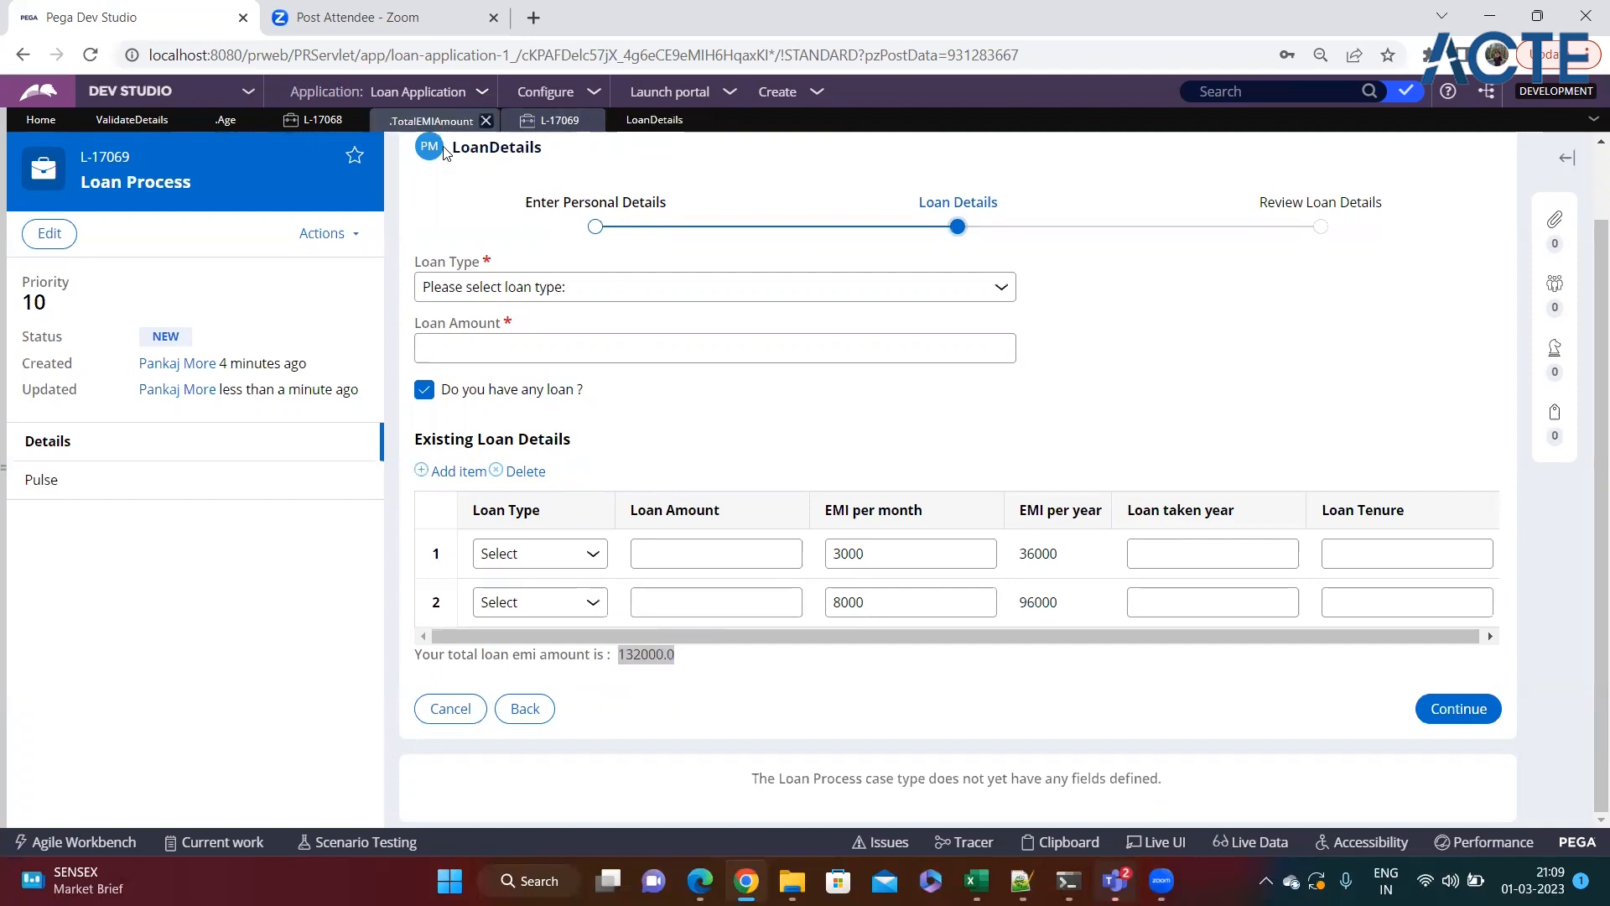
click(371, 612)
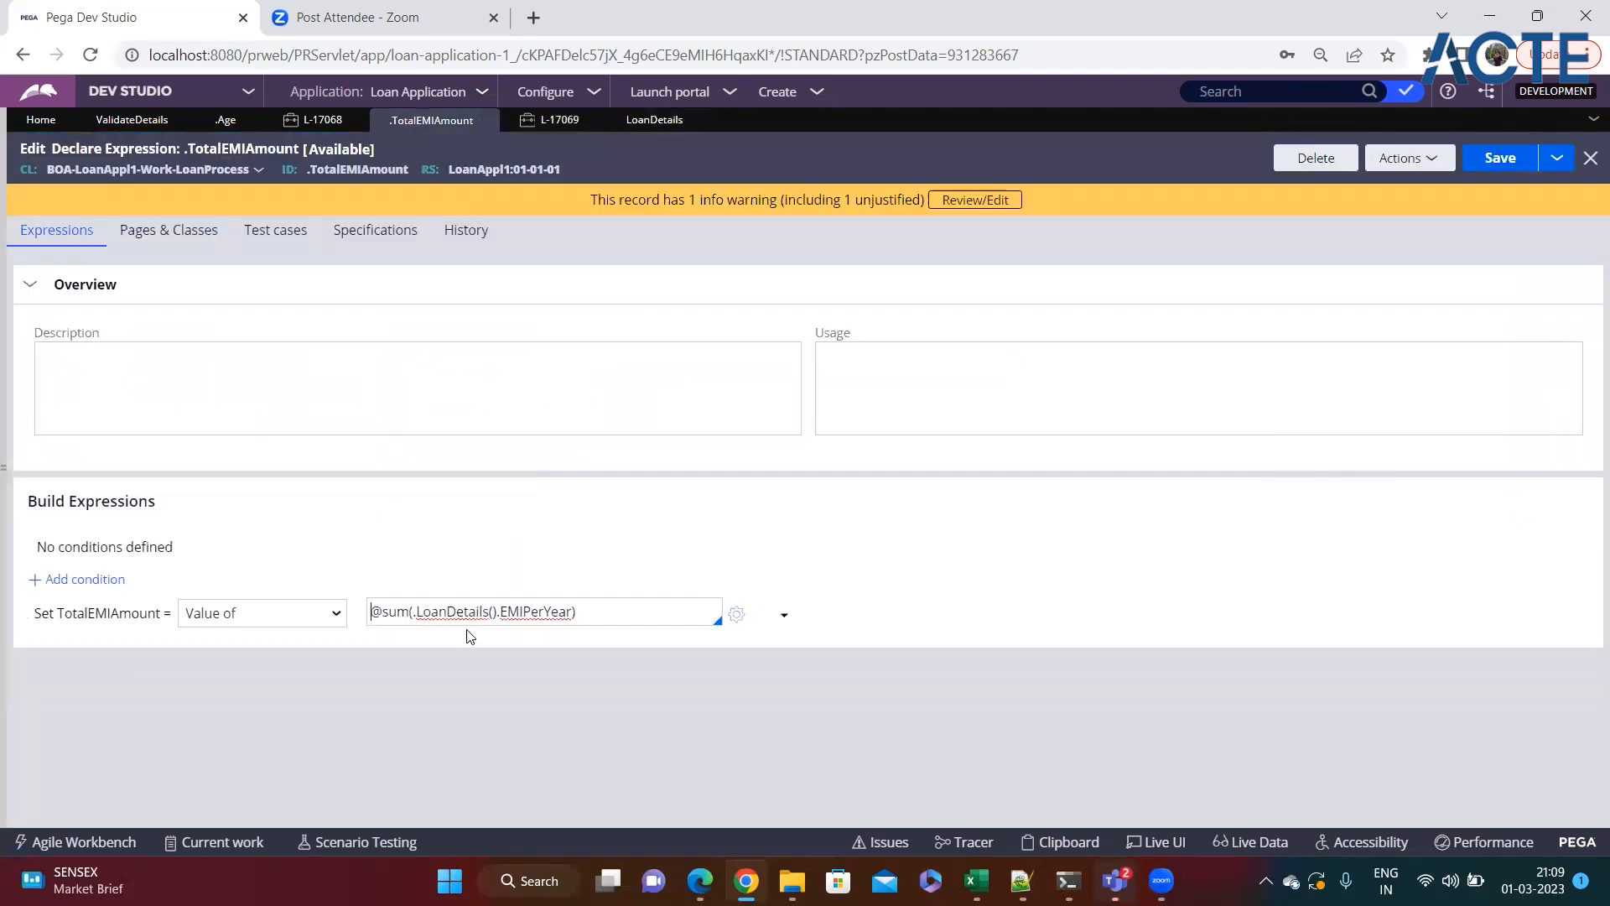
text(@)
text(roun)
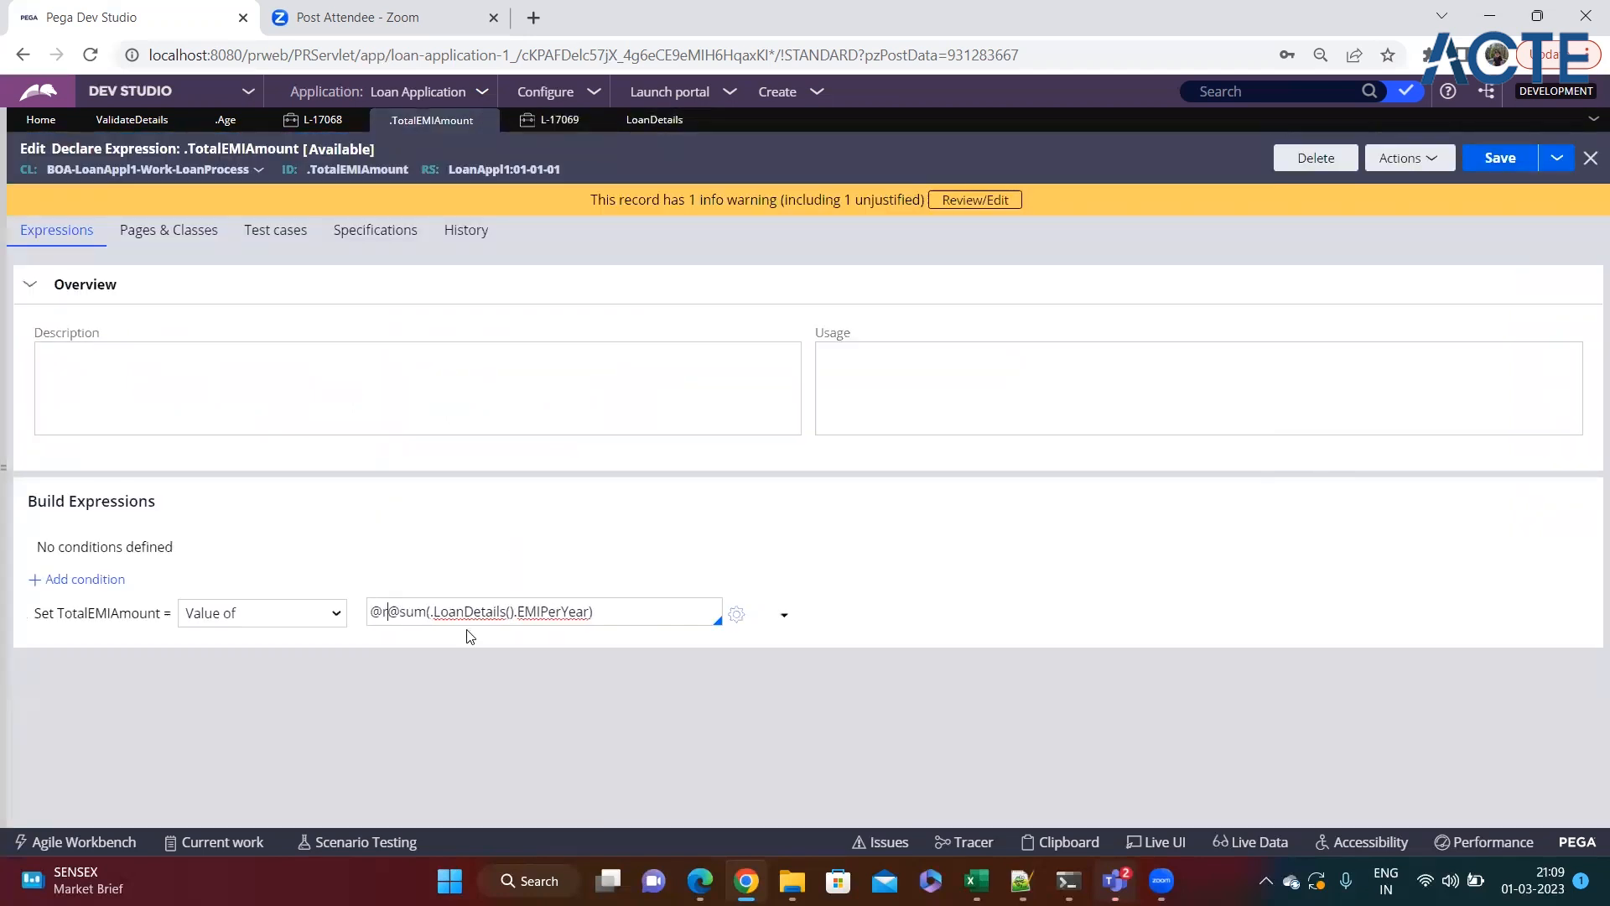
text(d()
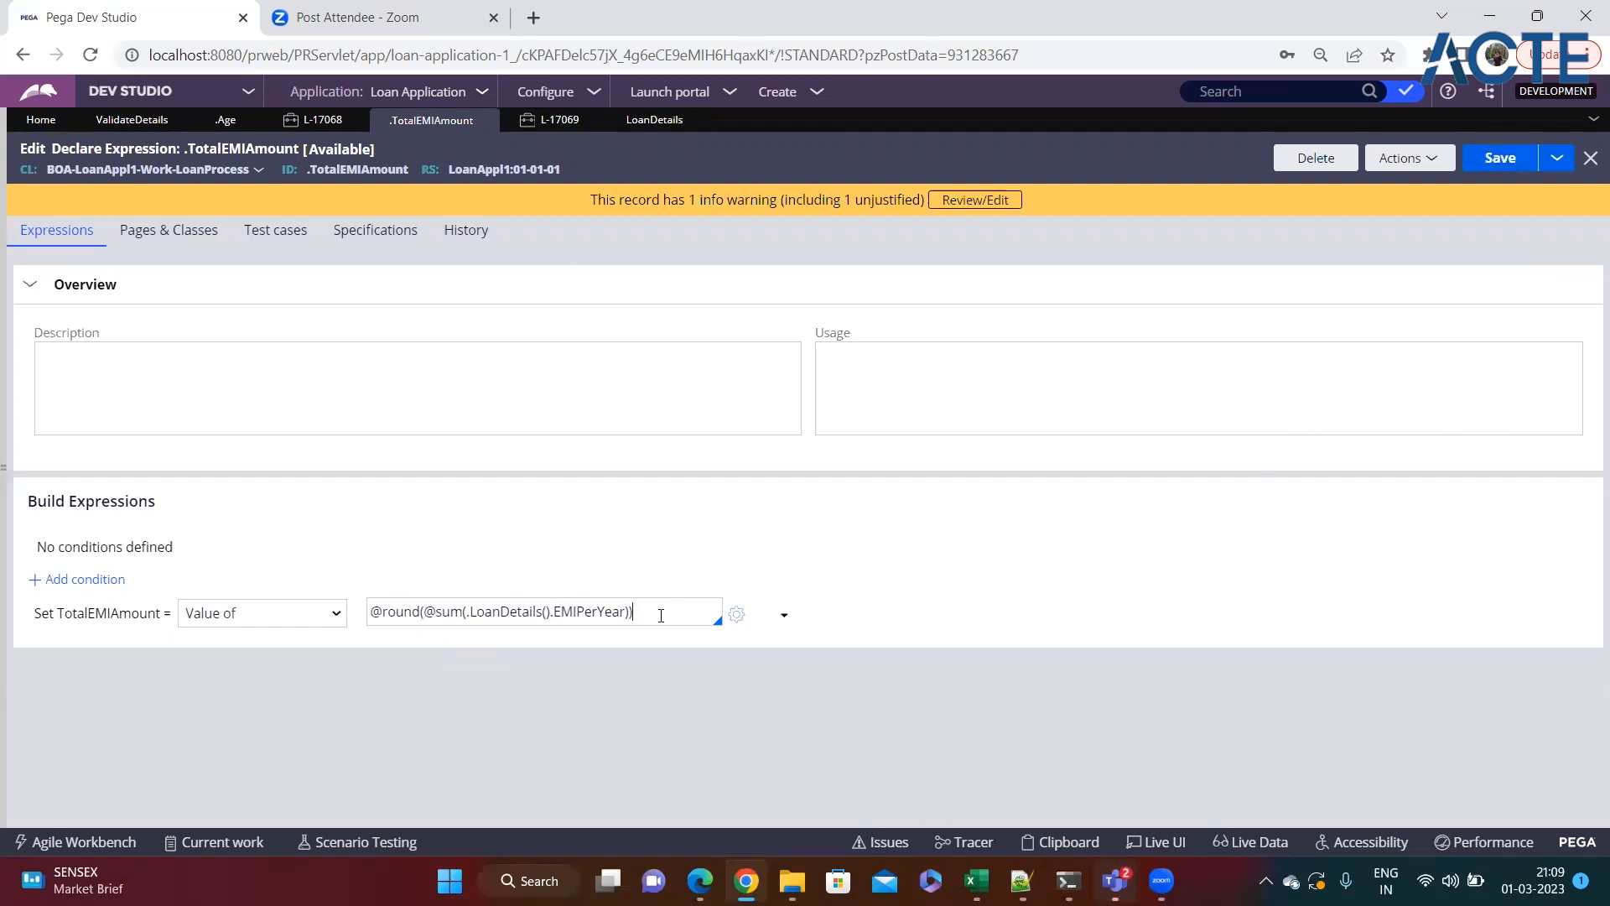
Step: Reload the Loan Details step of case L-17069 by going back to the personal details and continuing again
click(641, 126)
click(575, 126)
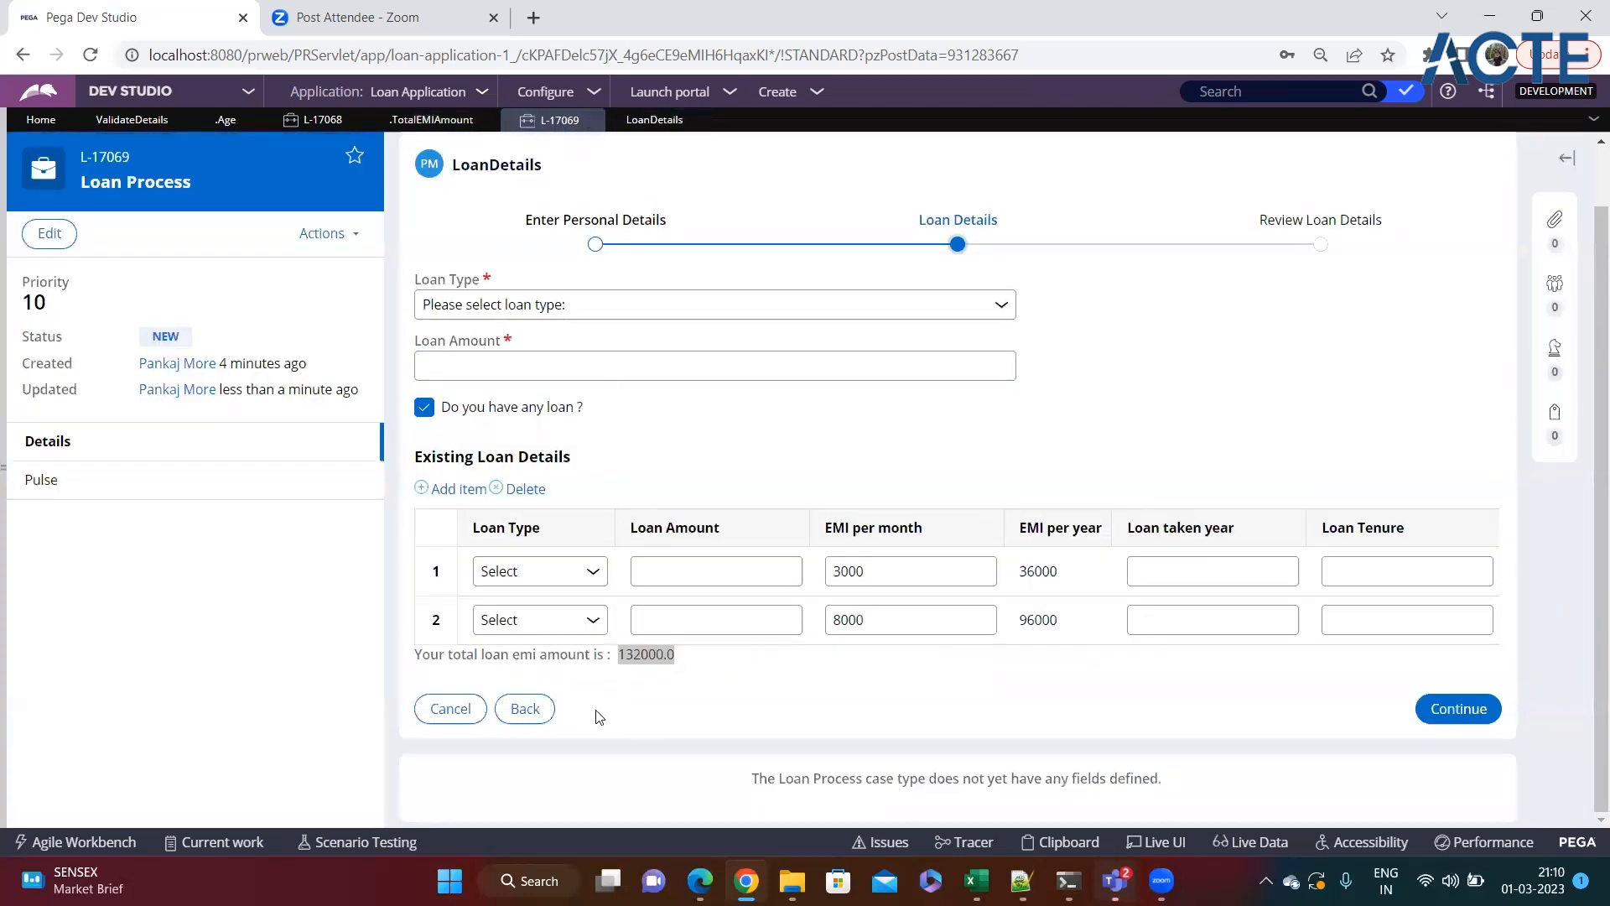
click(525, 707)
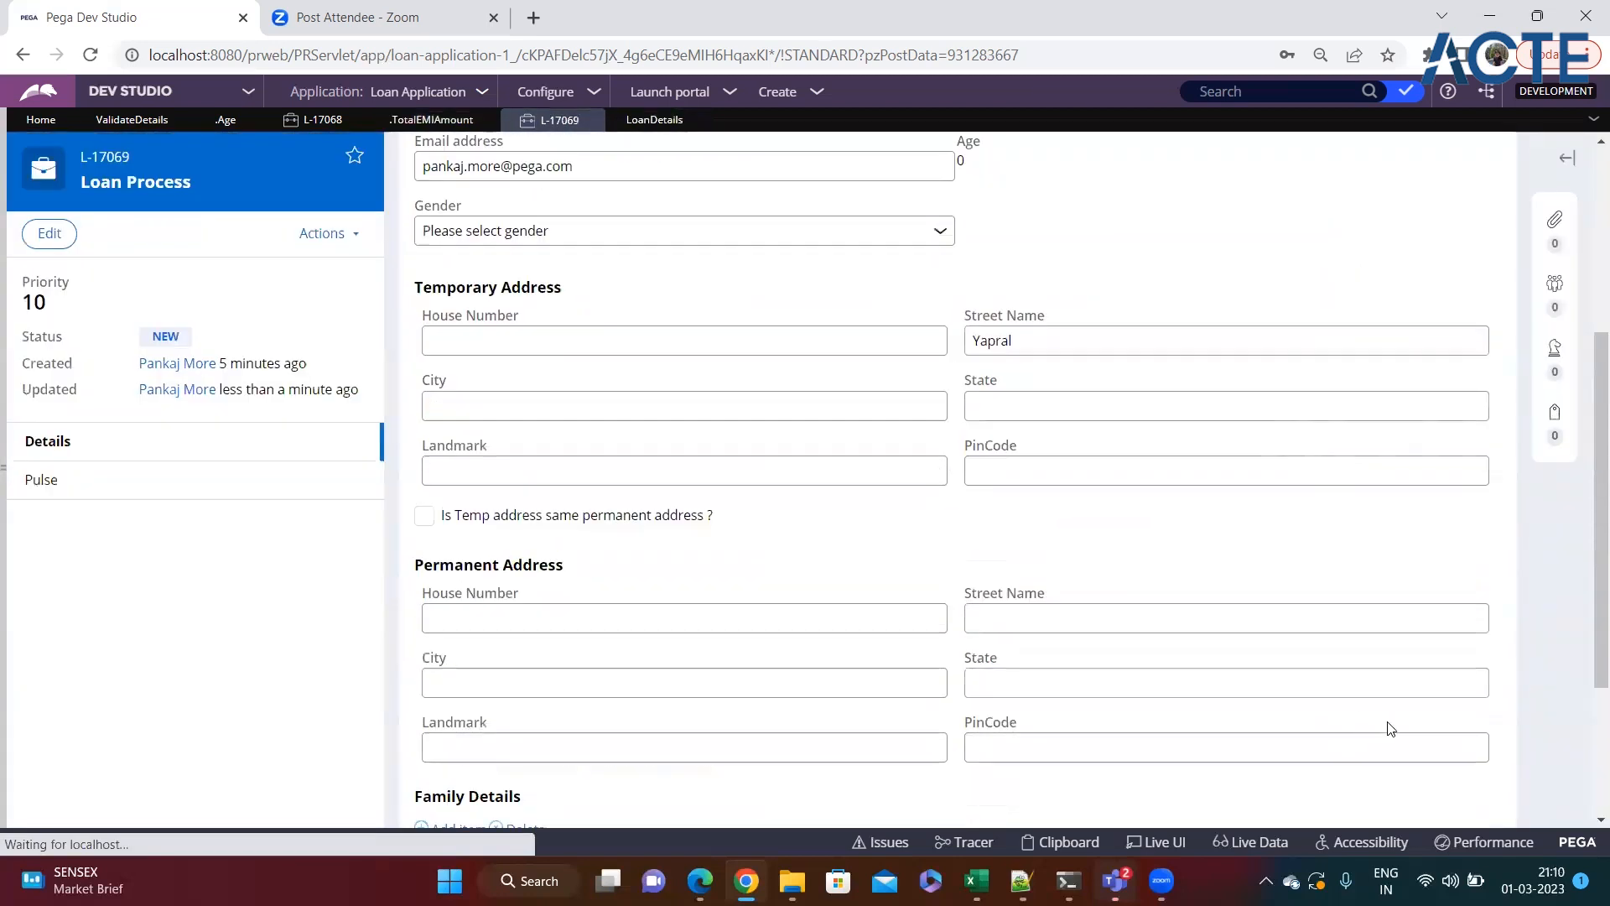
scroll(1390, 726, down, 3)
click(1454, 707)
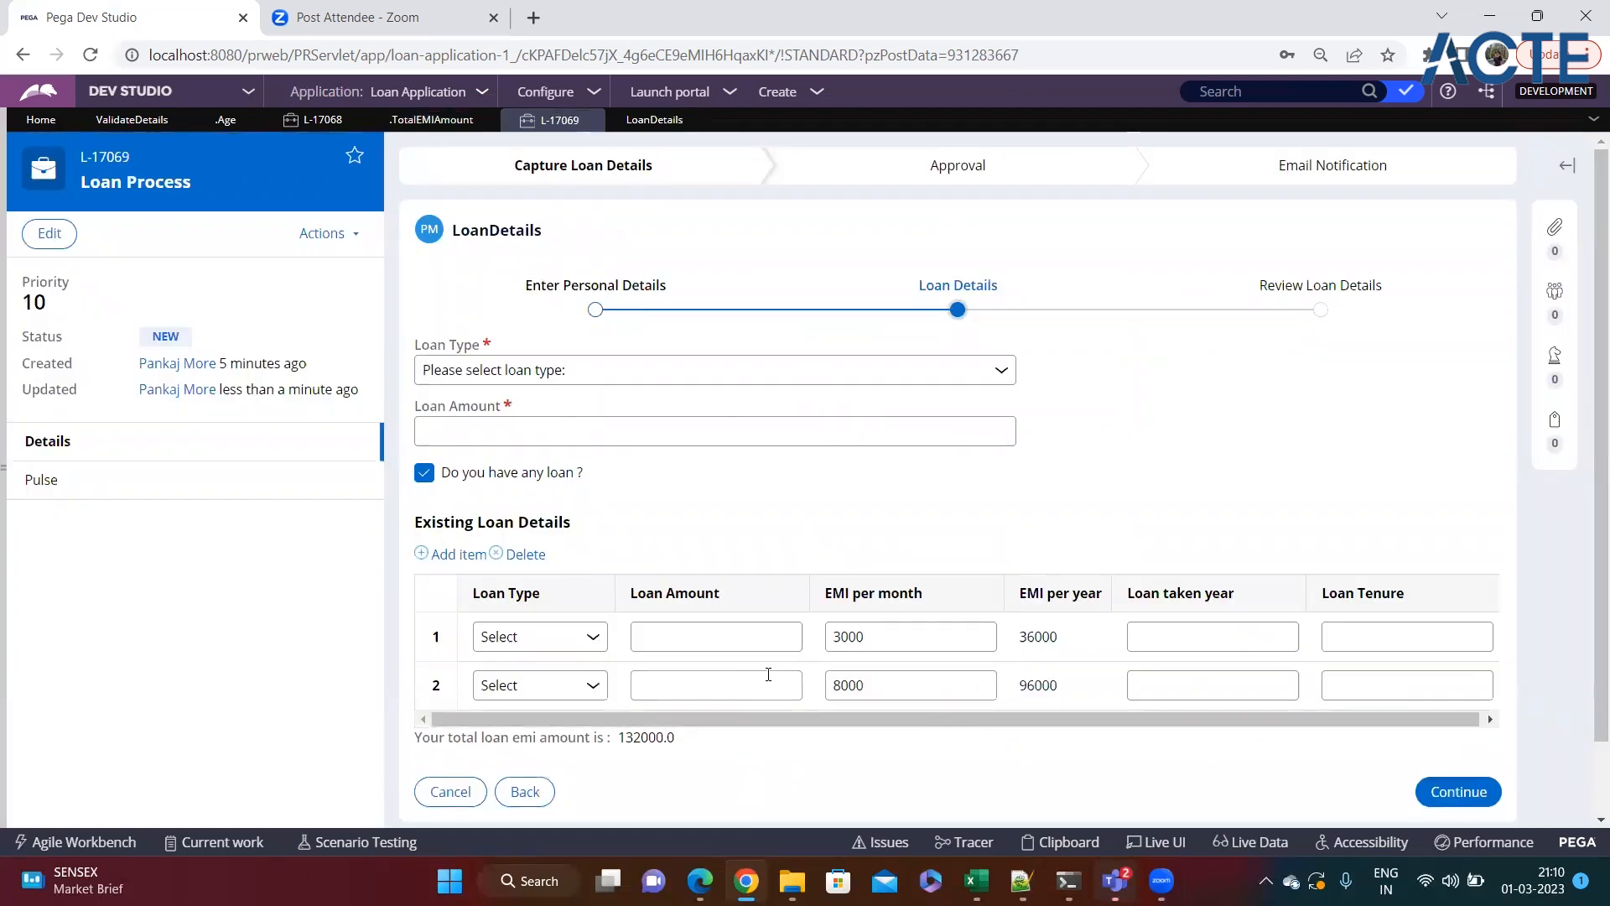
Step: Add a third existing loan with an EMI per month of 2000 and check the rounding of the EMI total
click(457, 555)
scroll(743, 701, down, 2)
click(893, 600)
text(2000)
key(Tab)
double_click(641, 653)
click(694, 673)
double_click(655, 656)
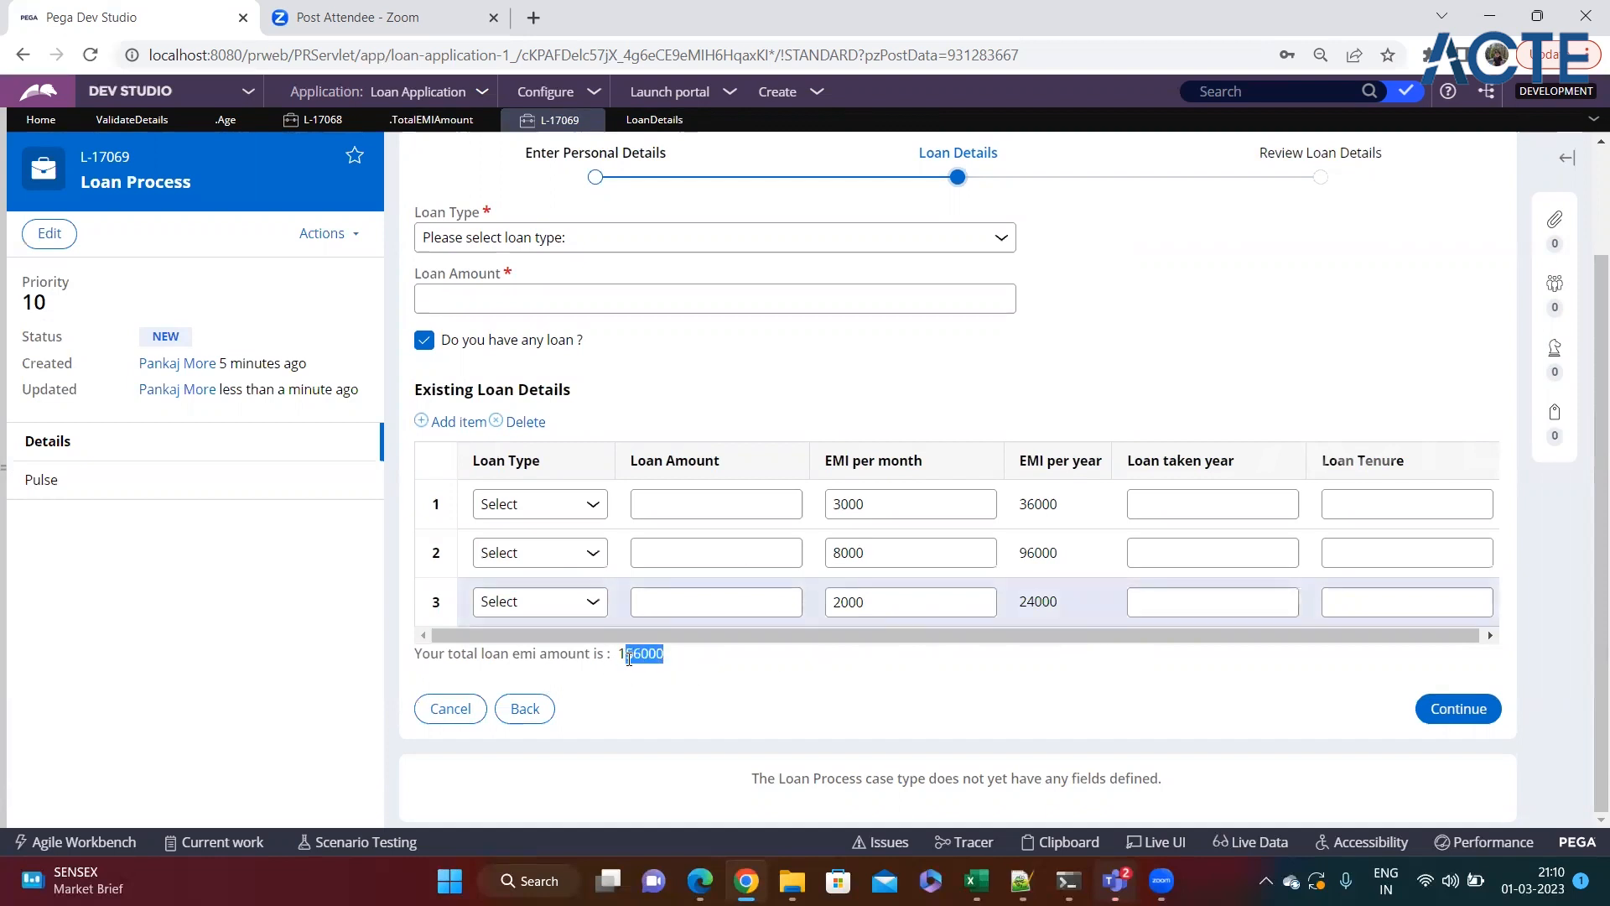
click(757, 670)
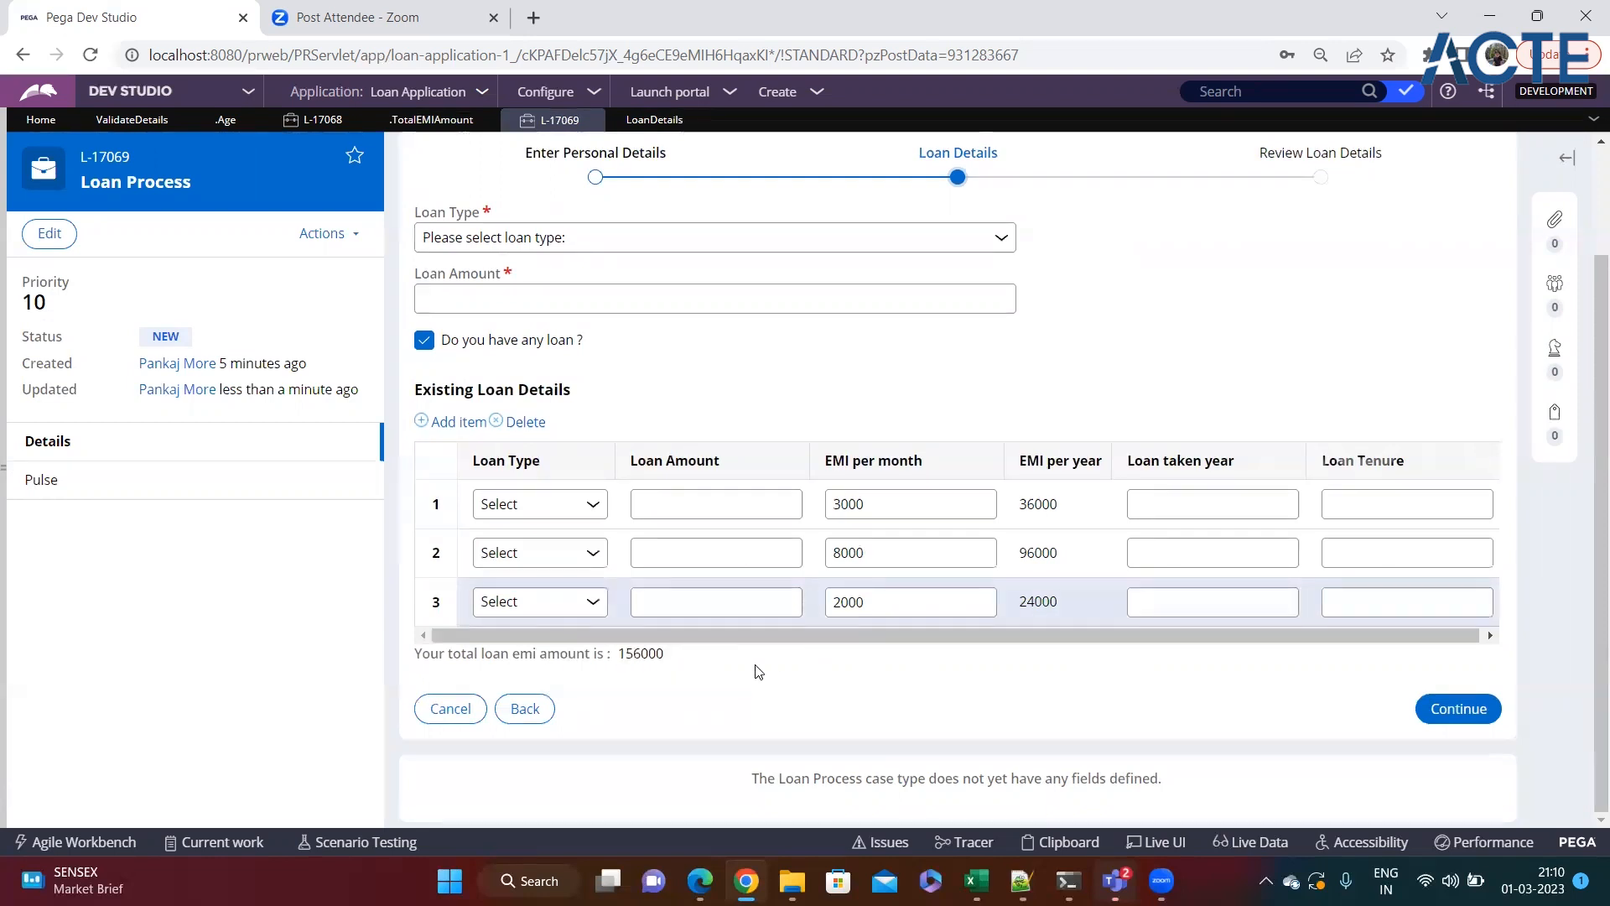
scroll(758, 672, up, 2)
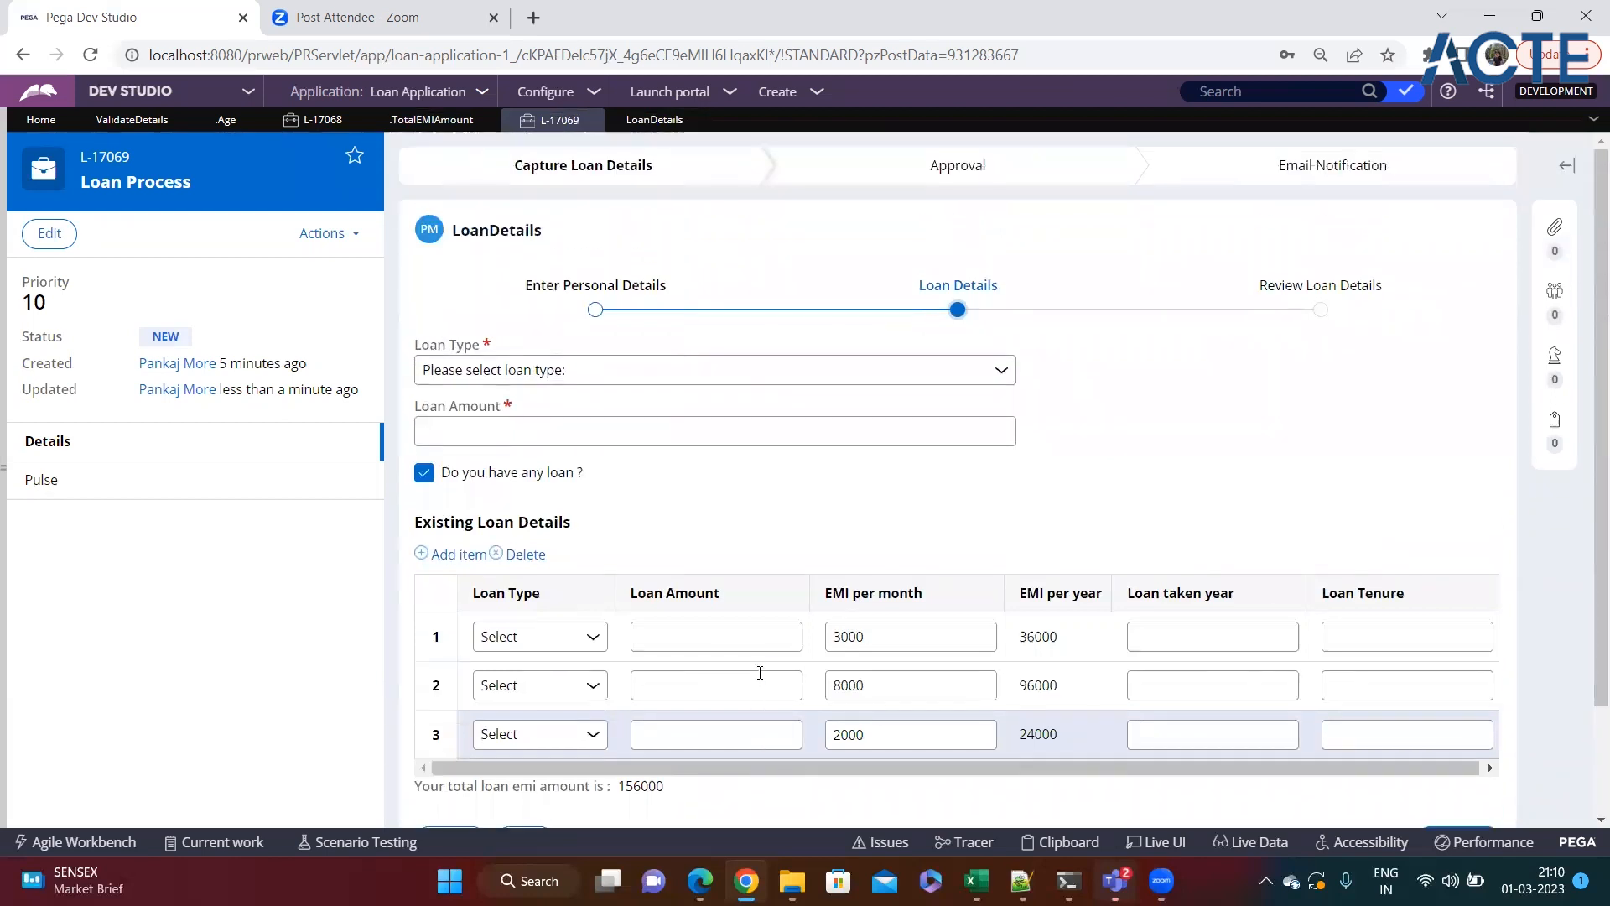
Step: Close all open rules and both Loan Process cases, discarding the cases' unsaved changes
click(431, 120)
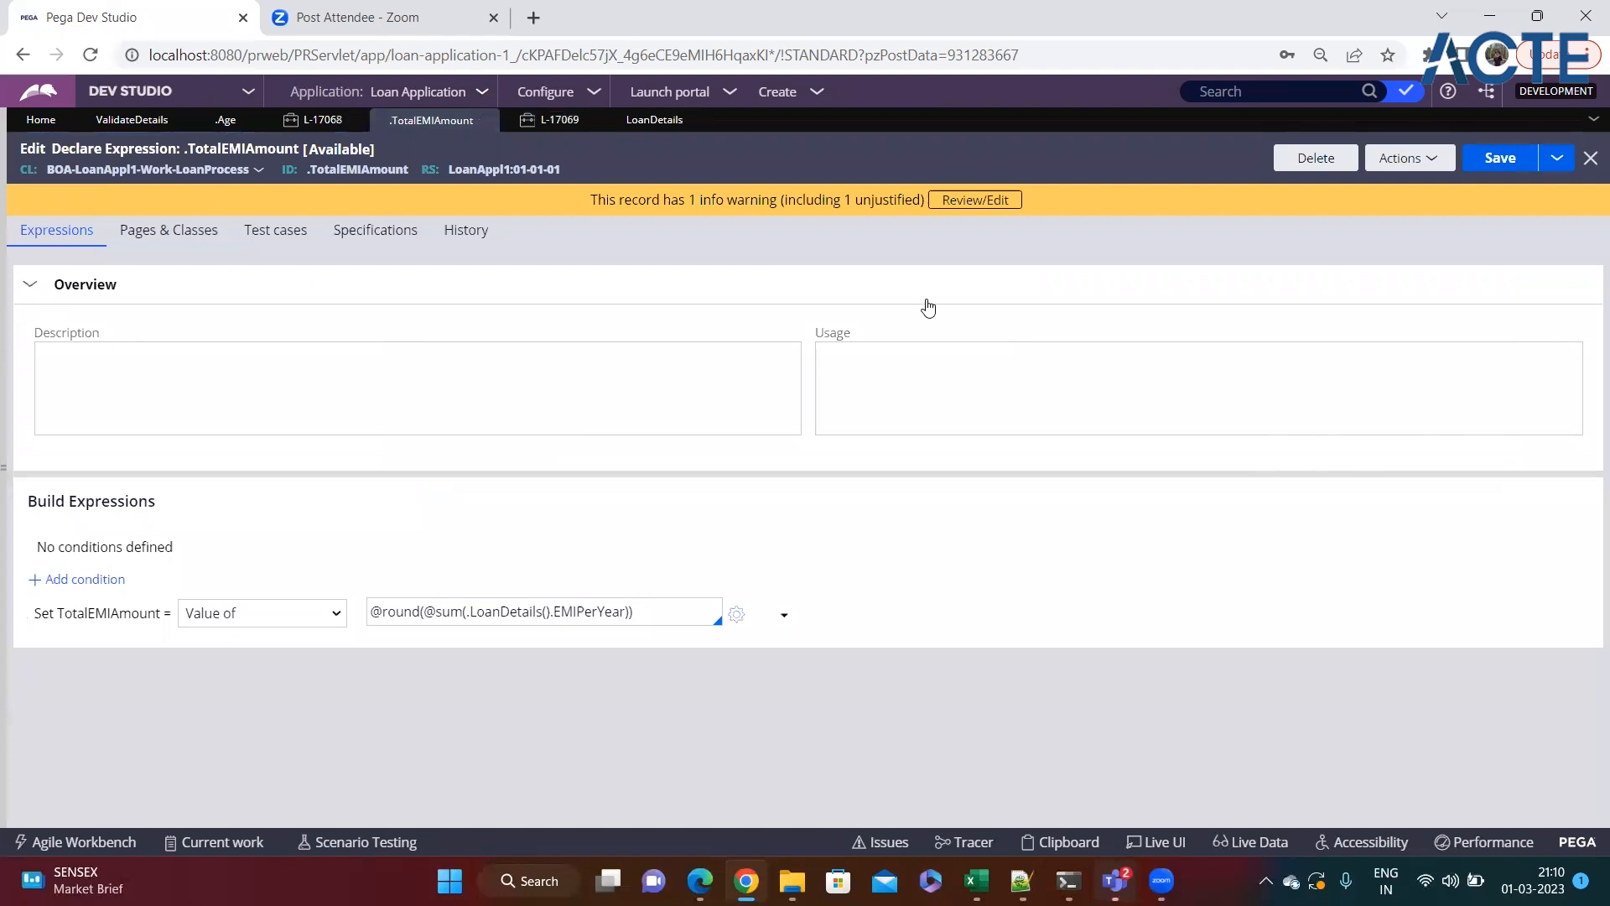
click(1591, 124)
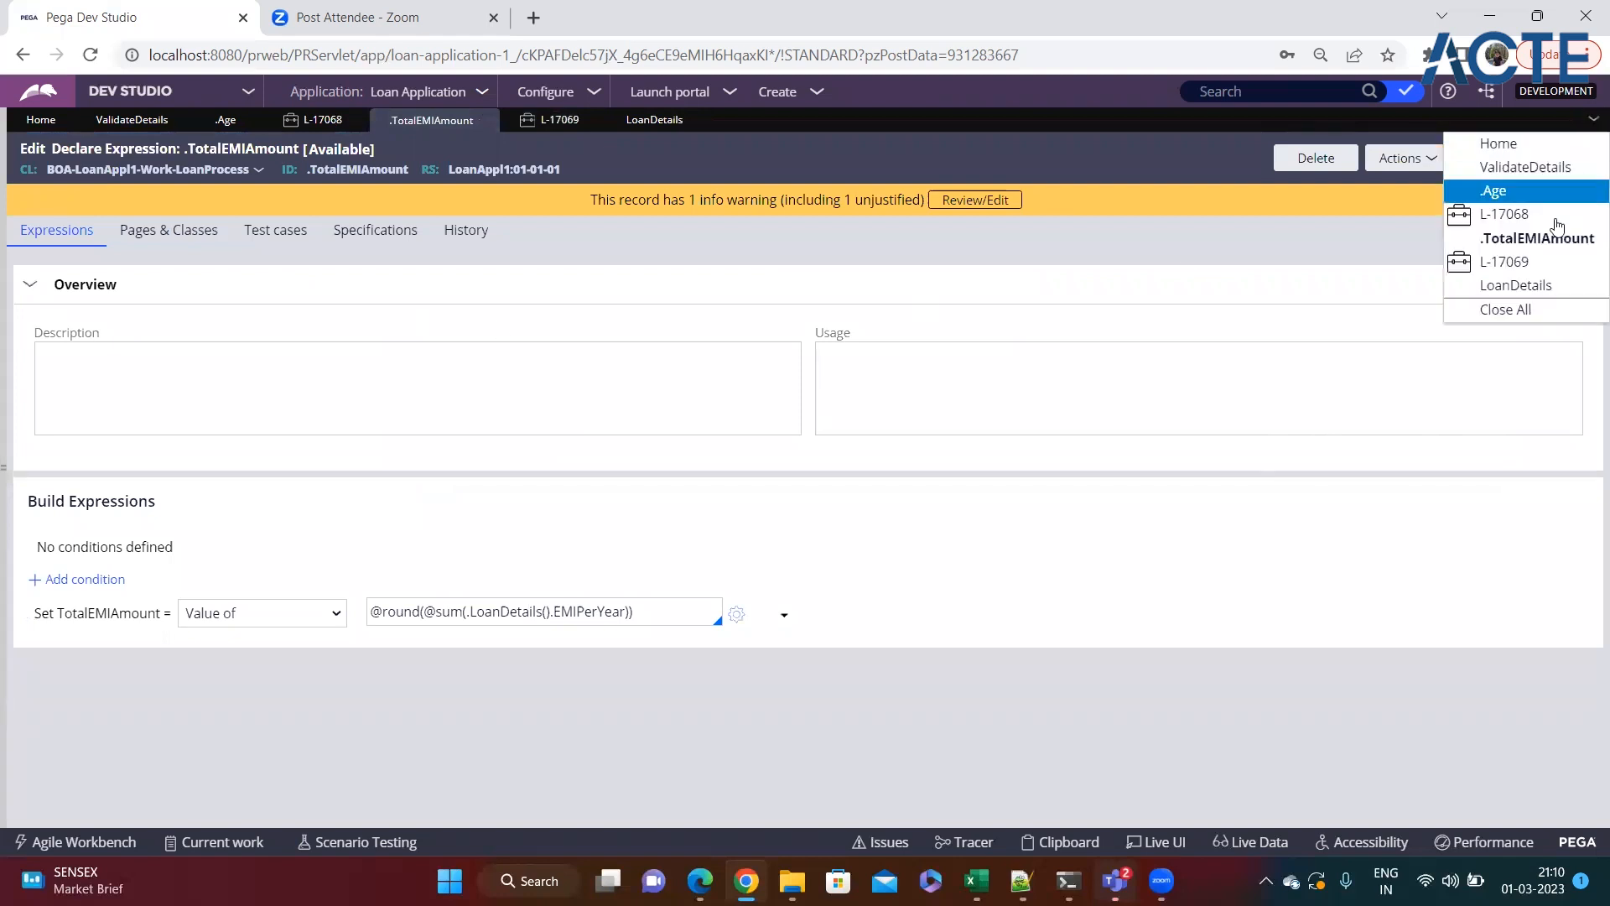
click(1501, 309)
click(989, 216)
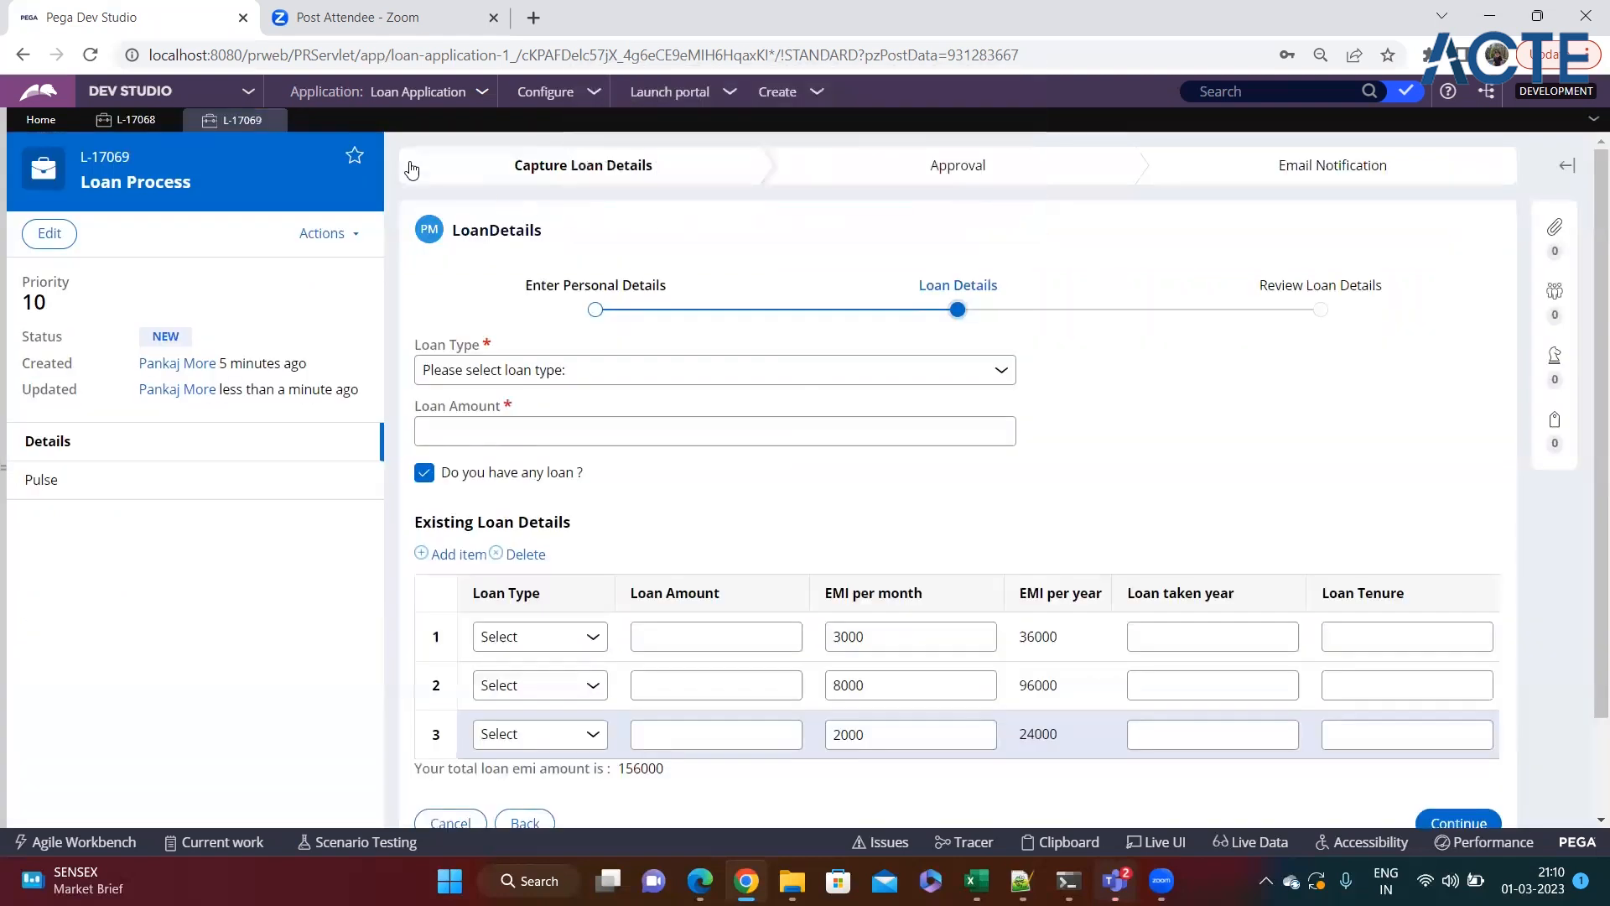
key(Tab)
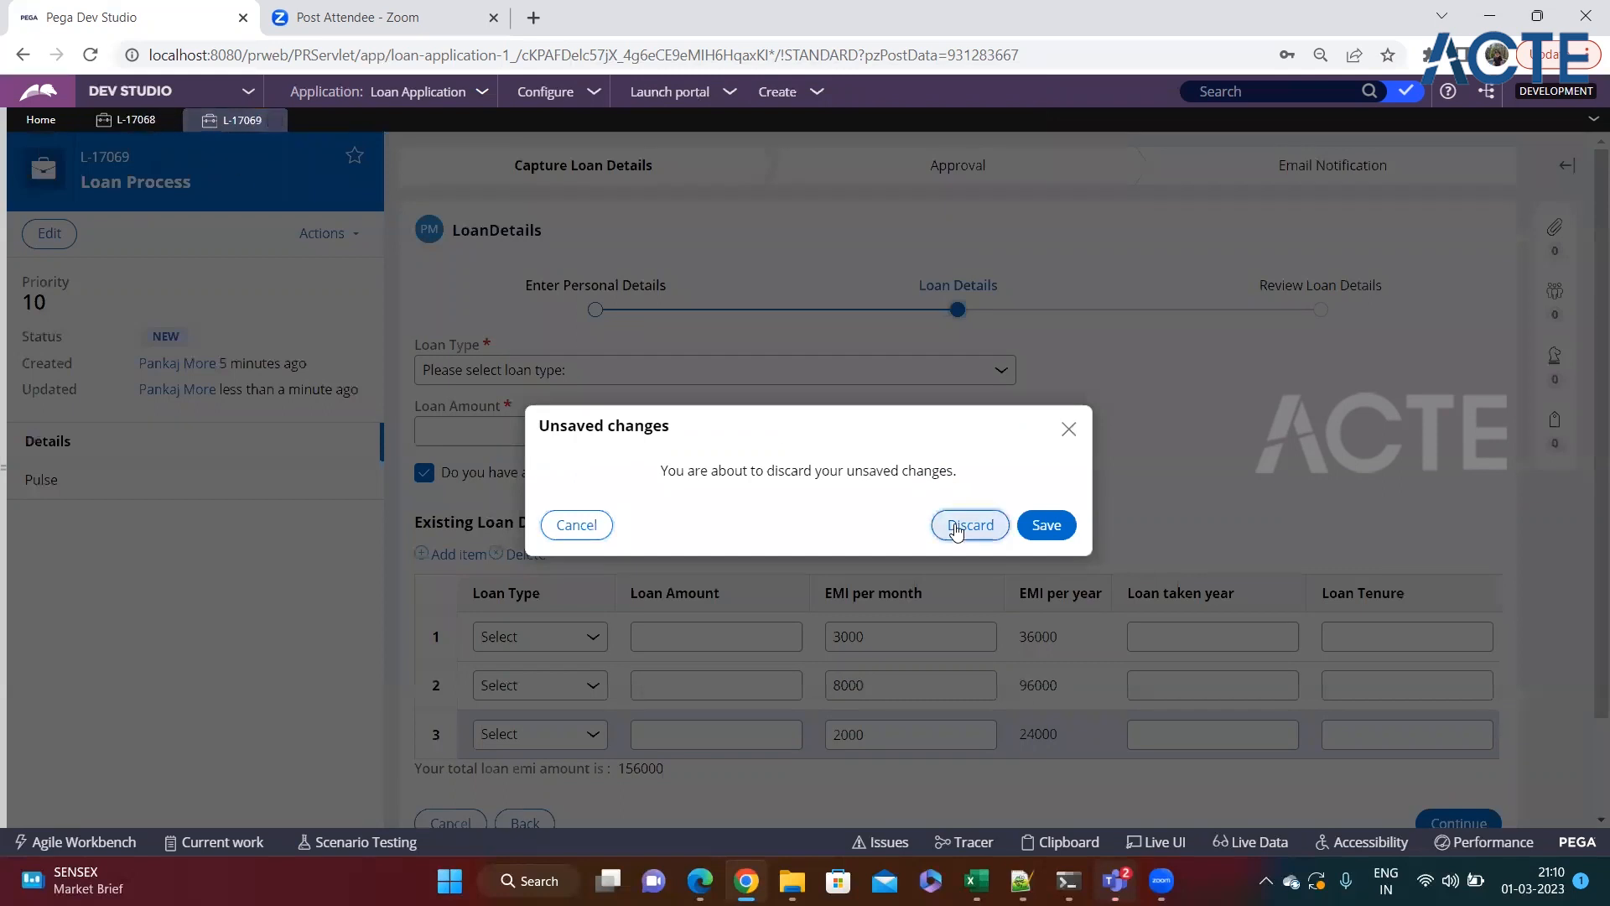
key(Return)
click(169, 120)
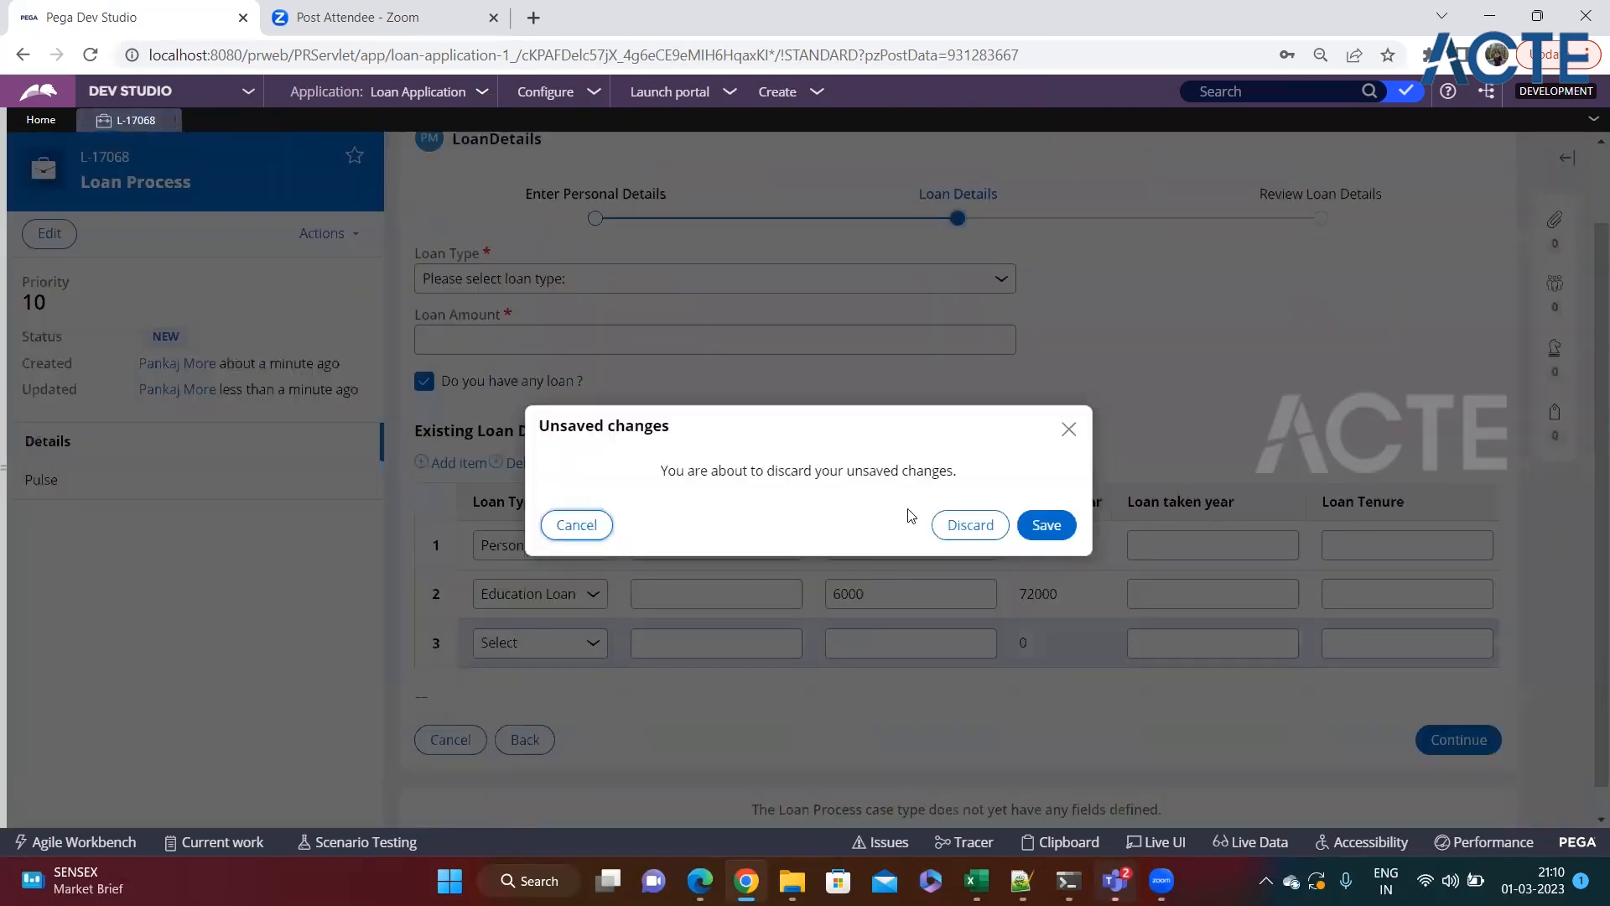
click(970, 525)
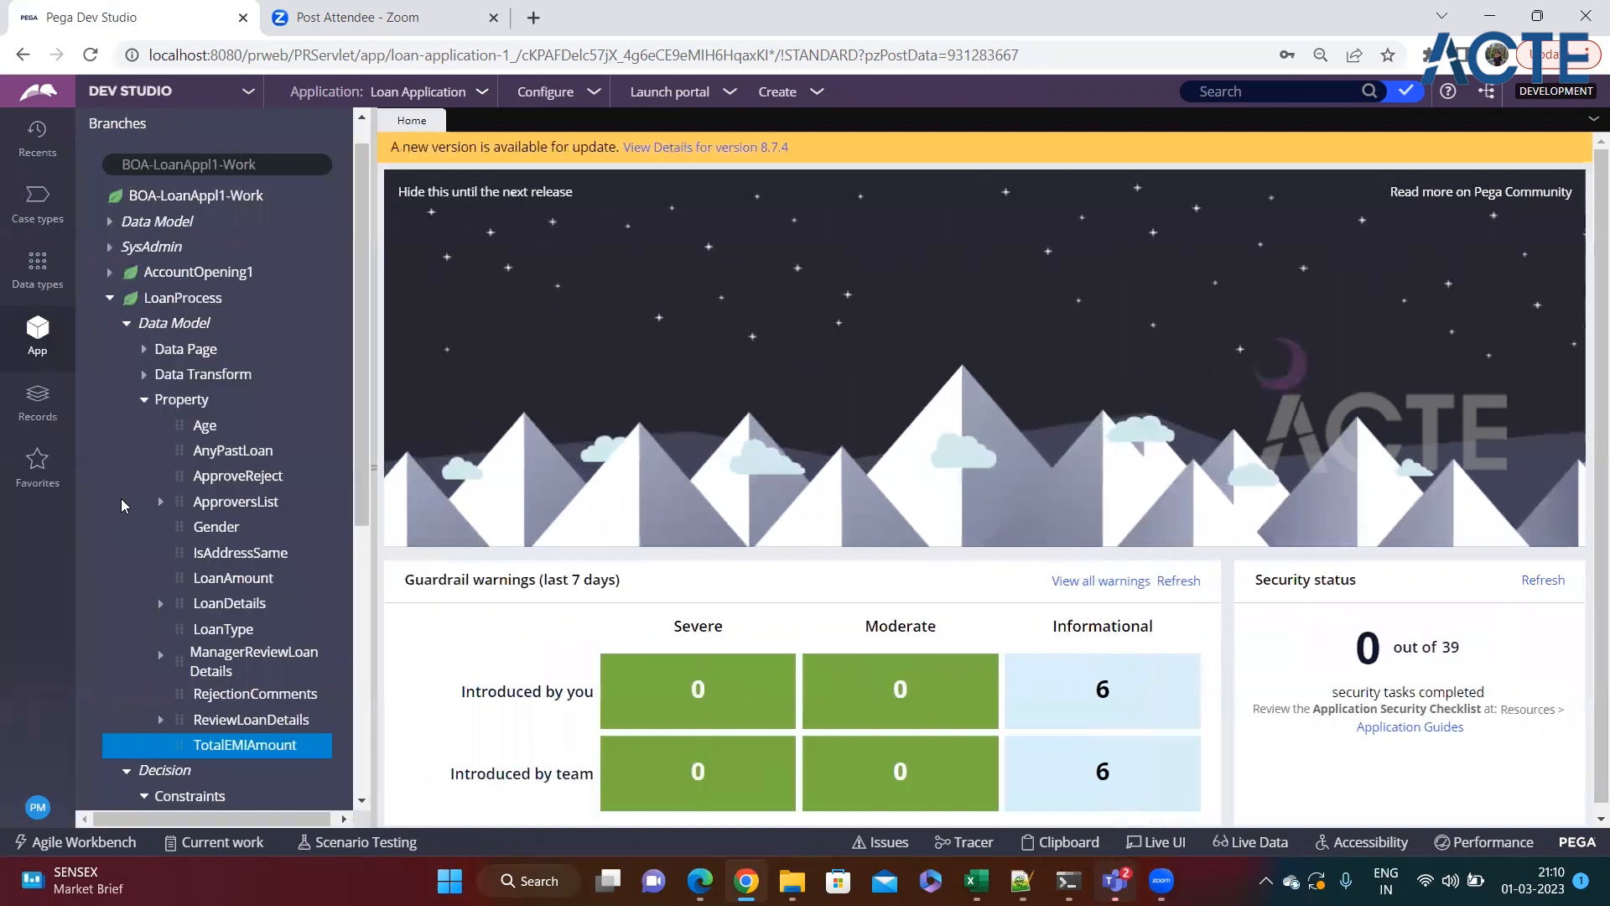
Step: Collapse the Property, Data Model and LoanProcess nodes in the application's class tree
click(151, 399)
click(114, 323)
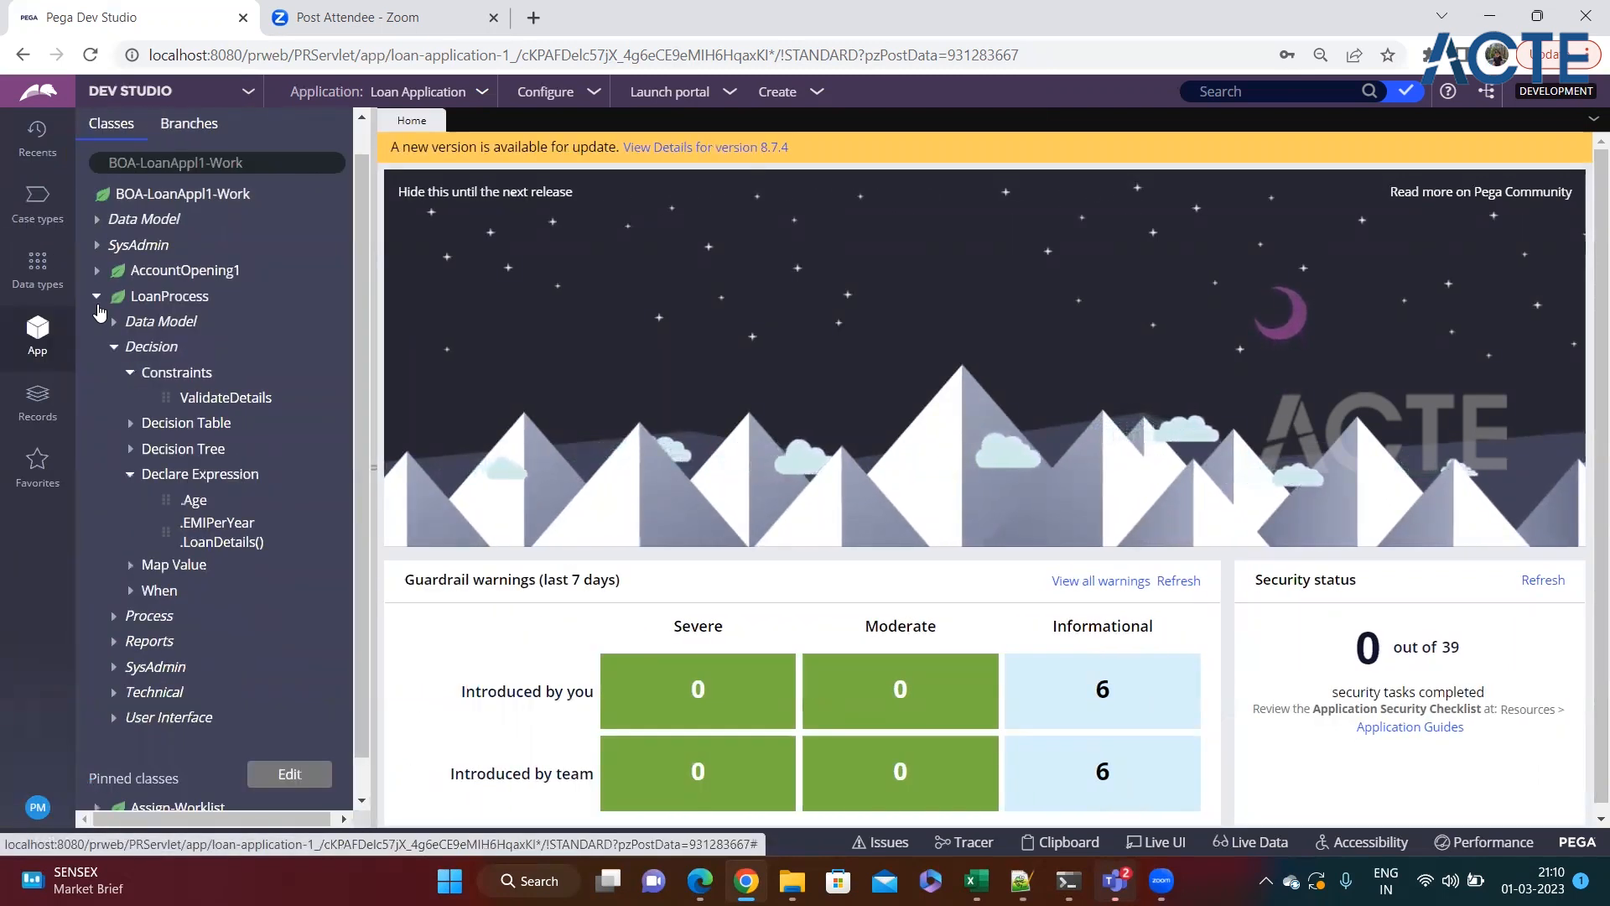
click(98, 299)
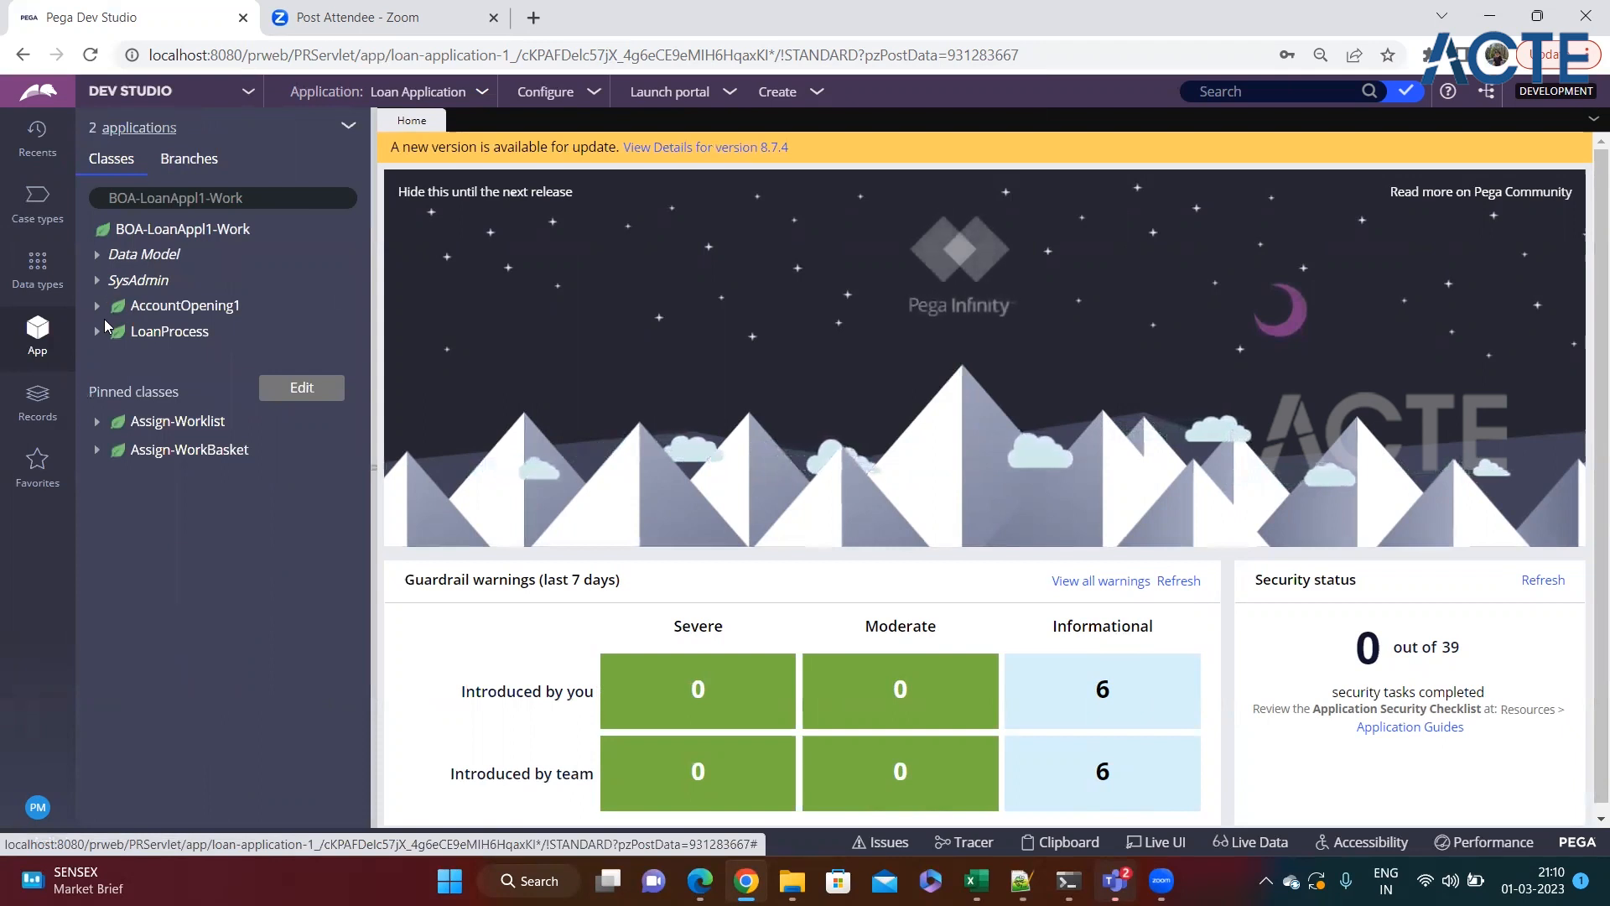
Step: List the Work Group instances under the Organization category of the application's records
click(38, 400)
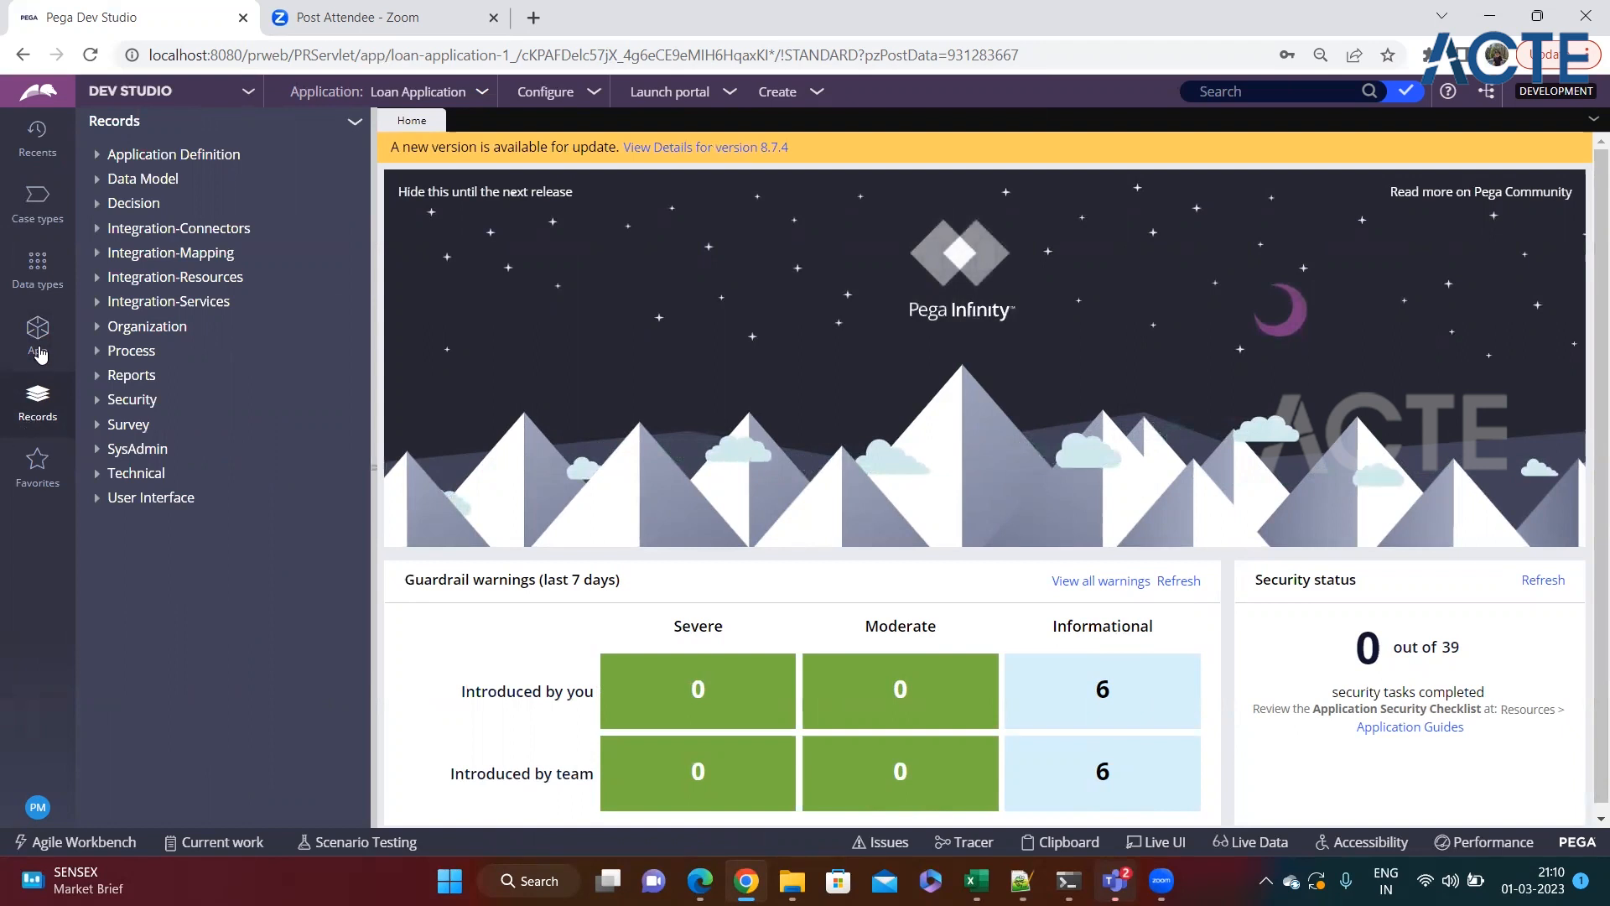
click(38, 332)
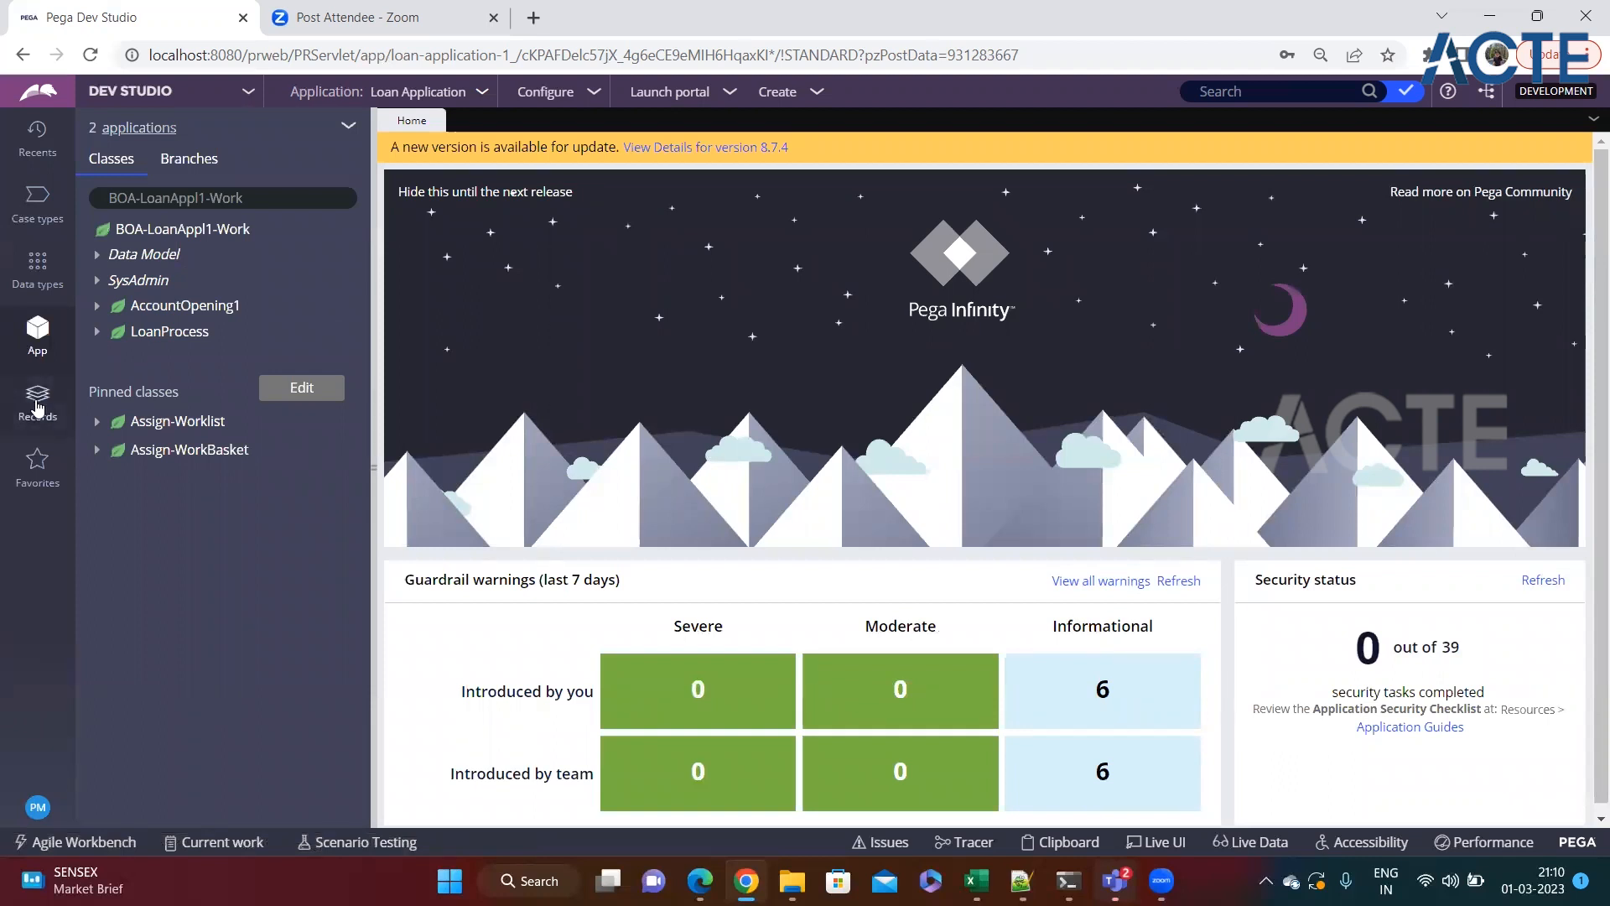
click(38, 400)
click(98, 329)
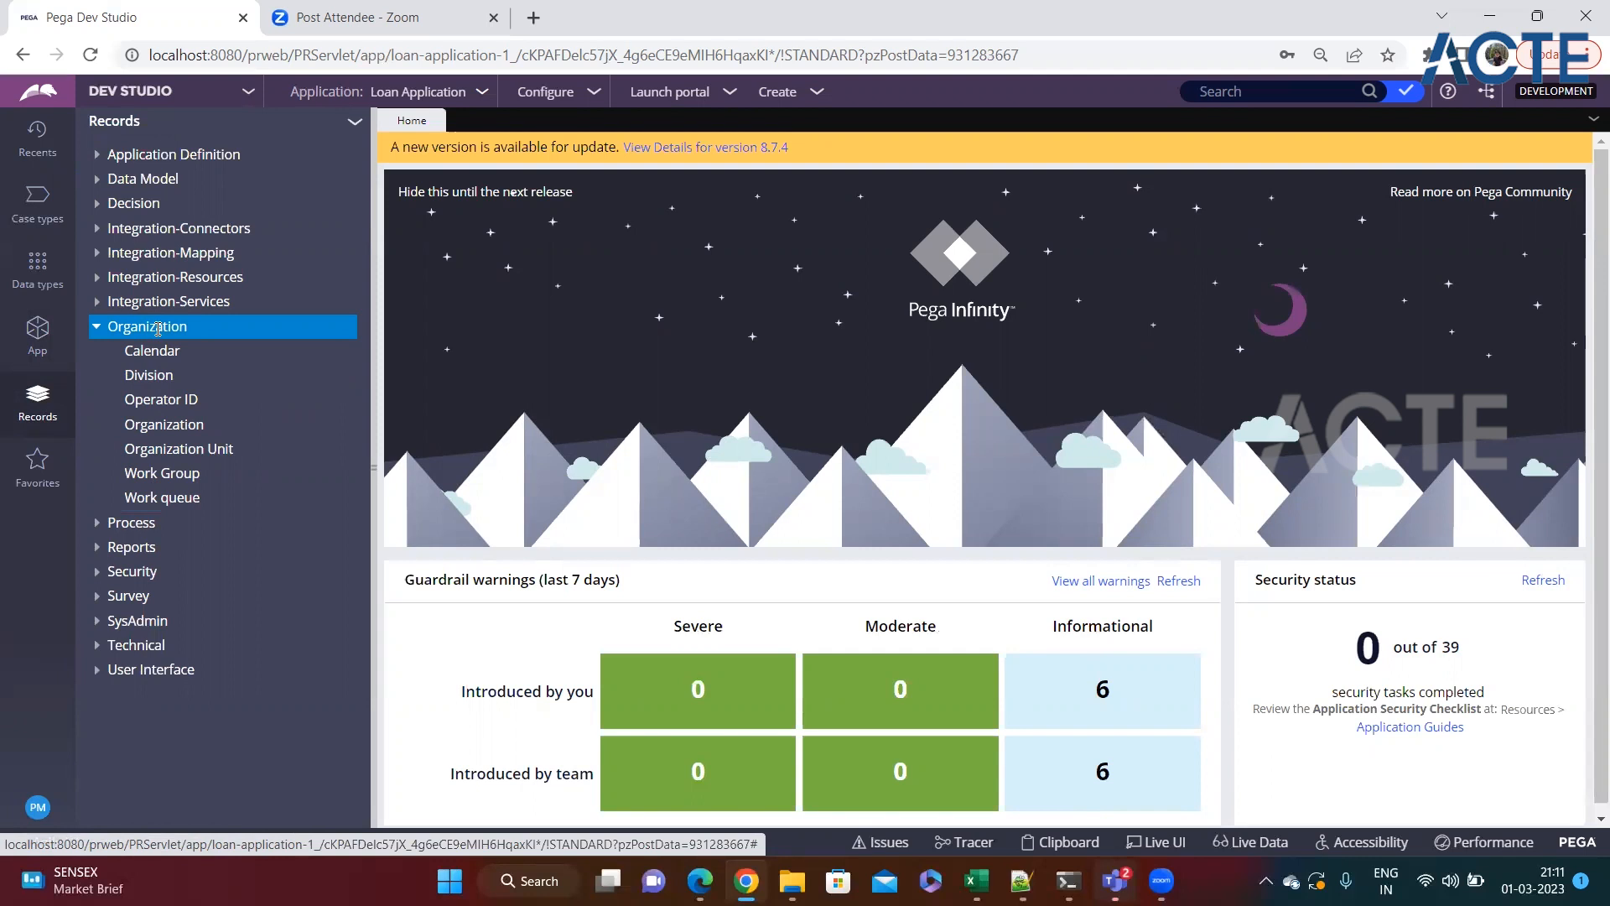
click(153, 478)
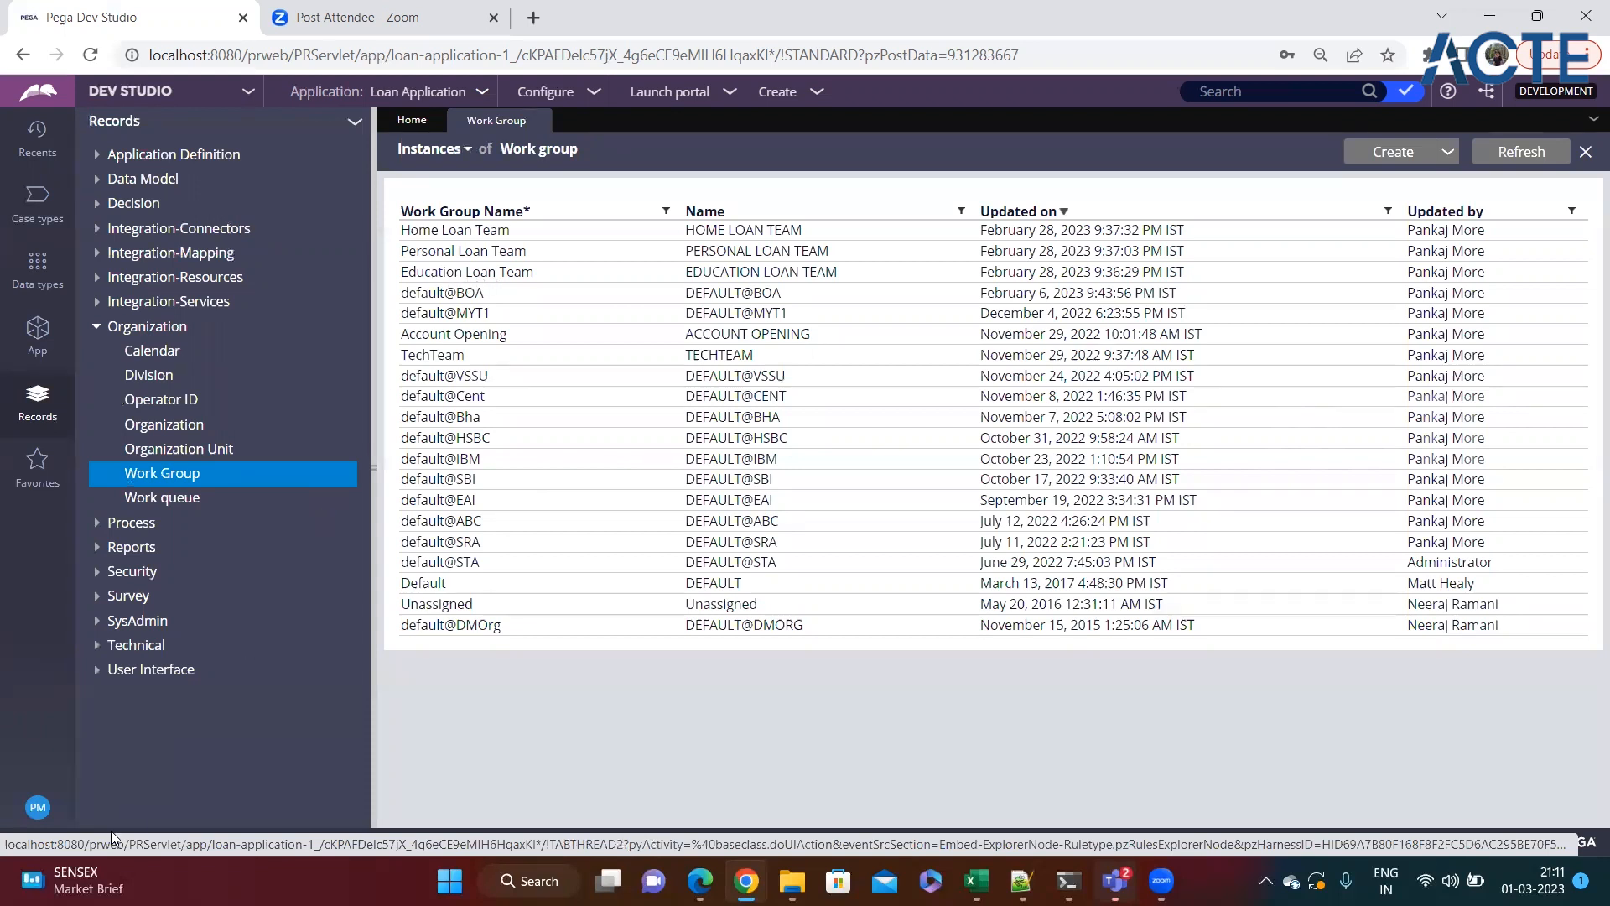
Step: Open the logged-in operator's record and examine the team assigned in its work routing settings
click(37, 807)
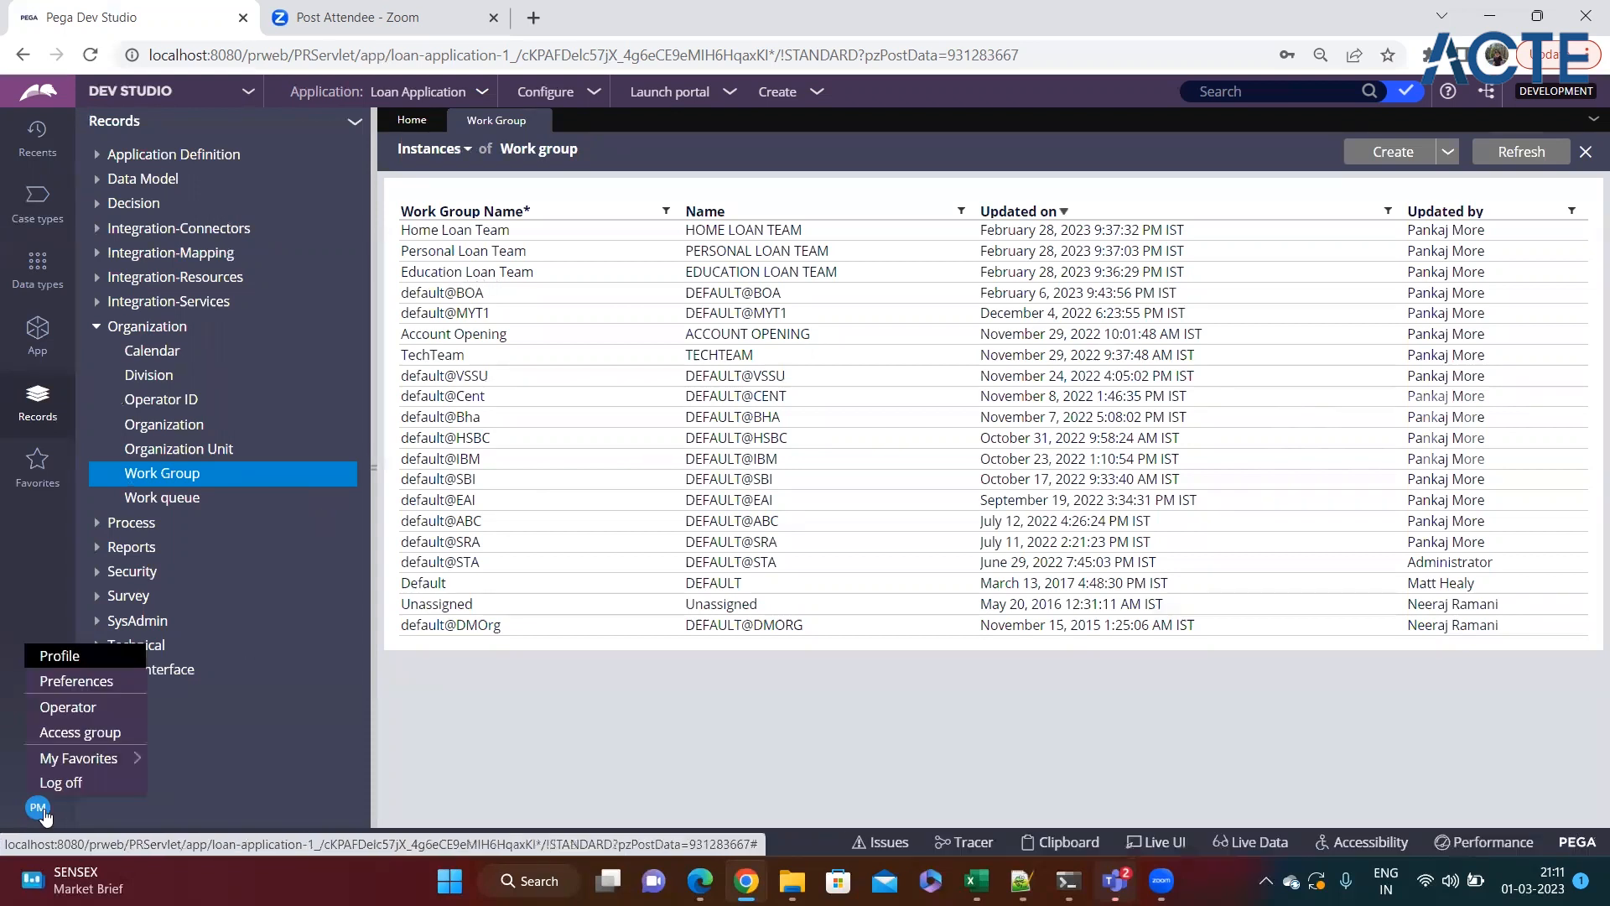
click(50, 707)
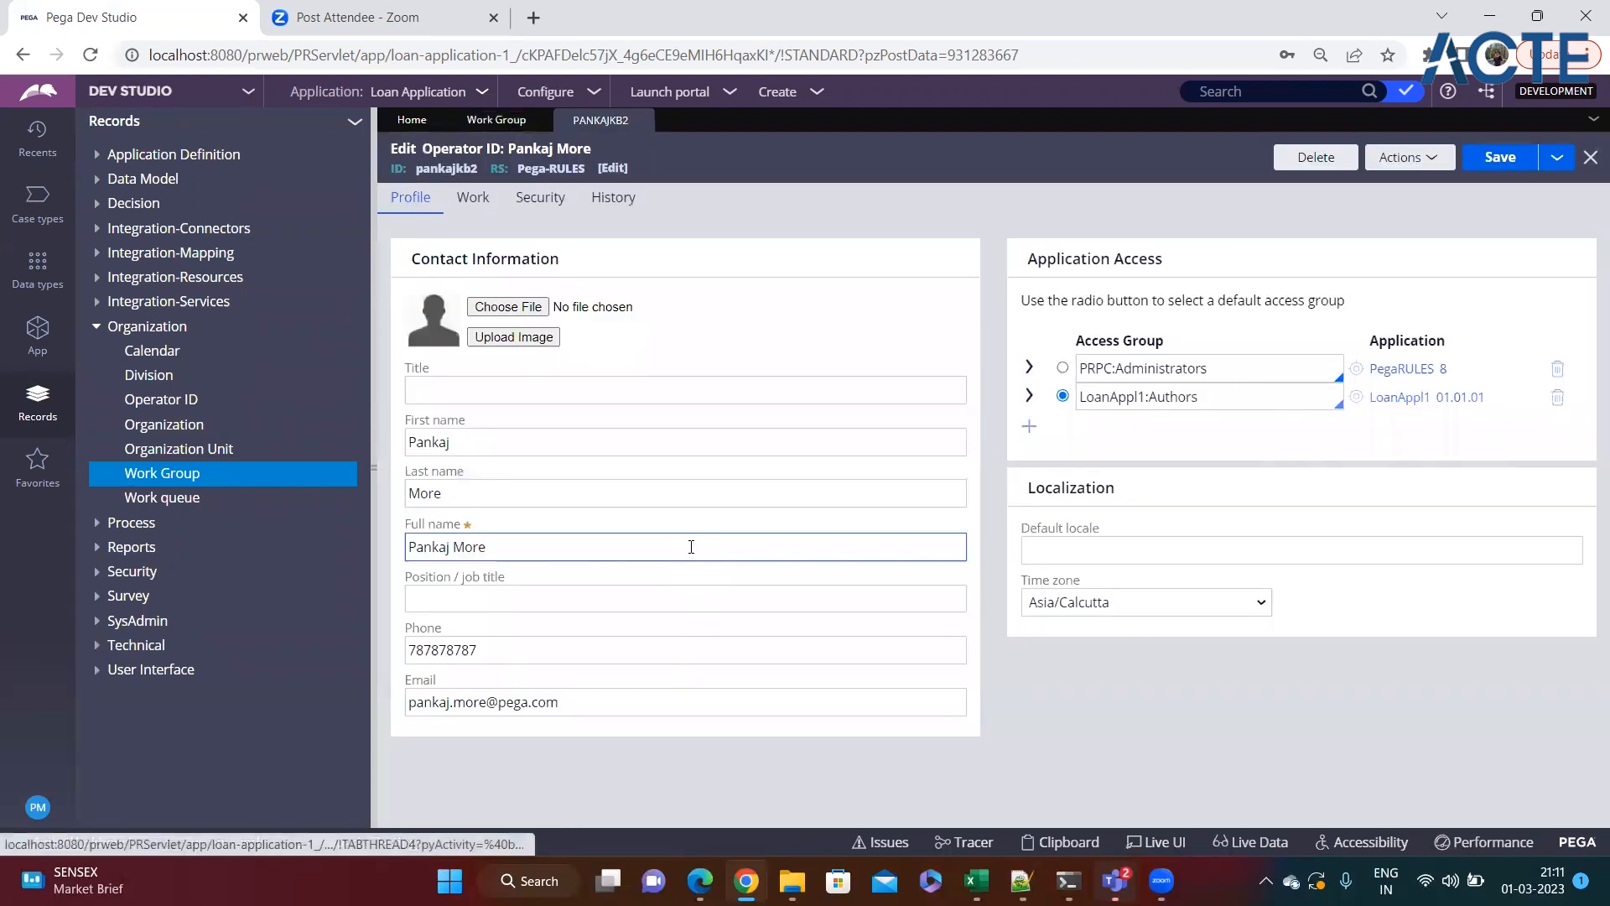
click(473, 197)
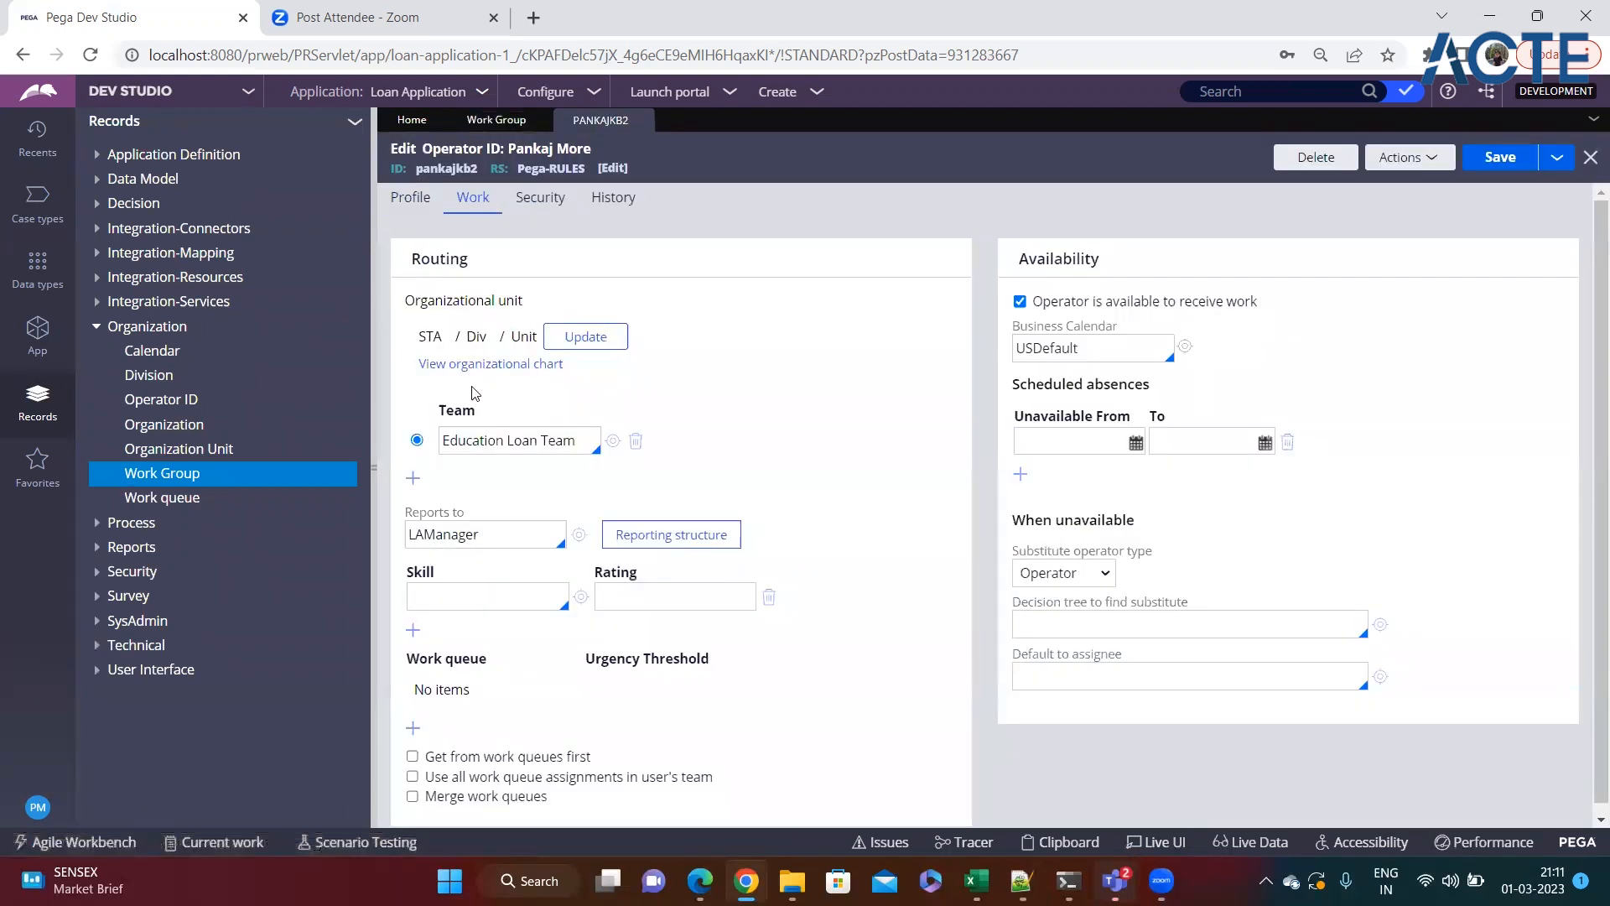
triple_click(472, 441)
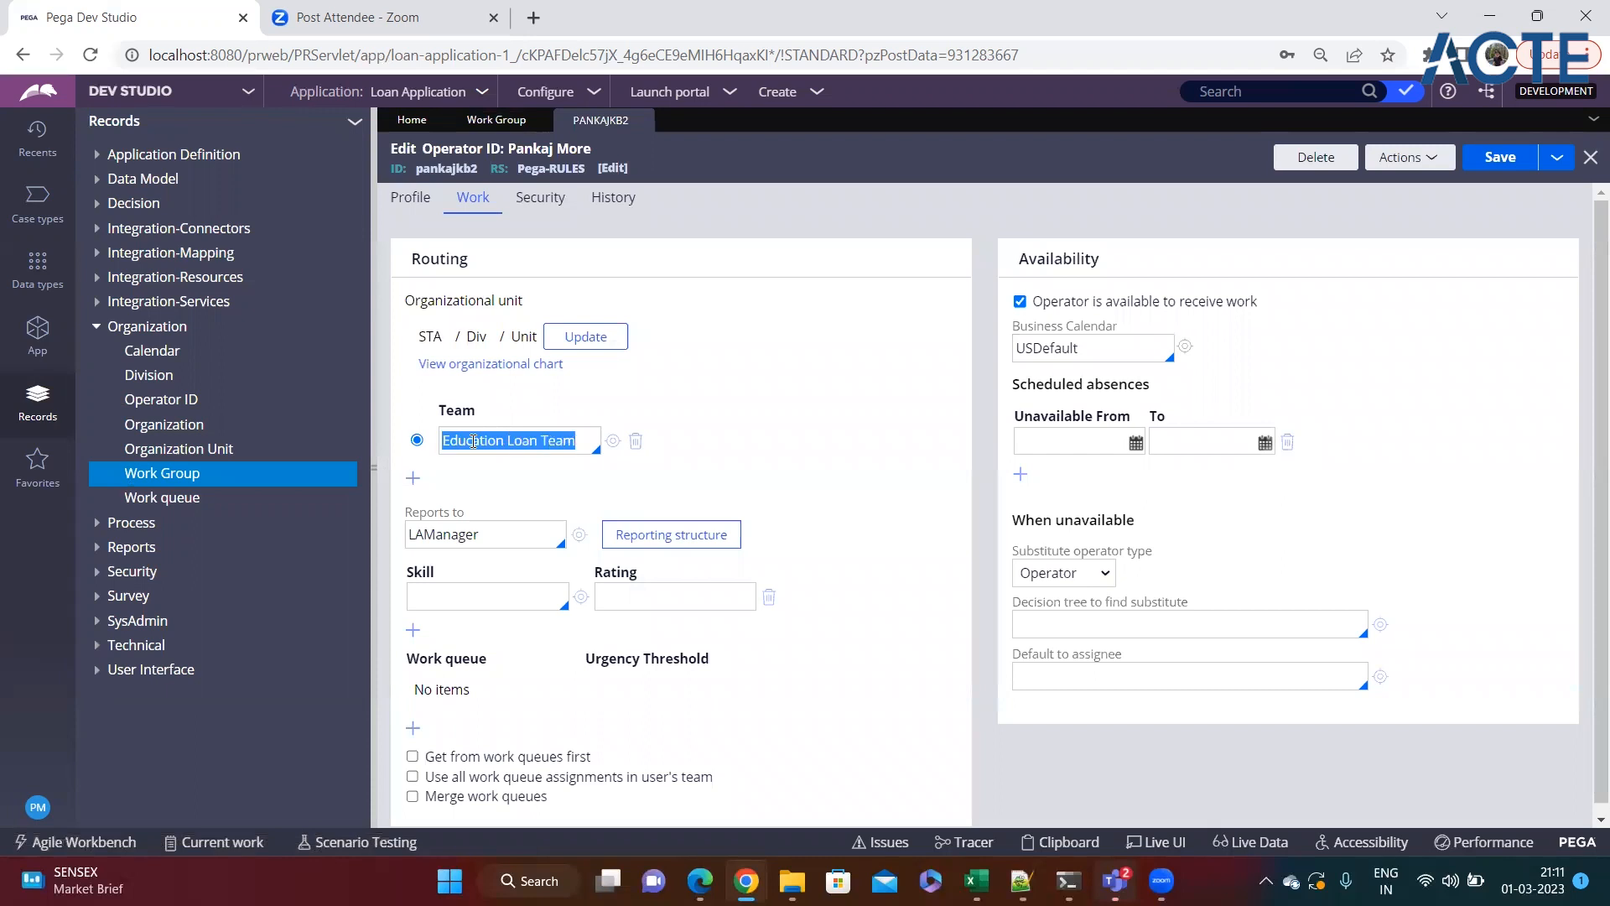
click(743, 399)
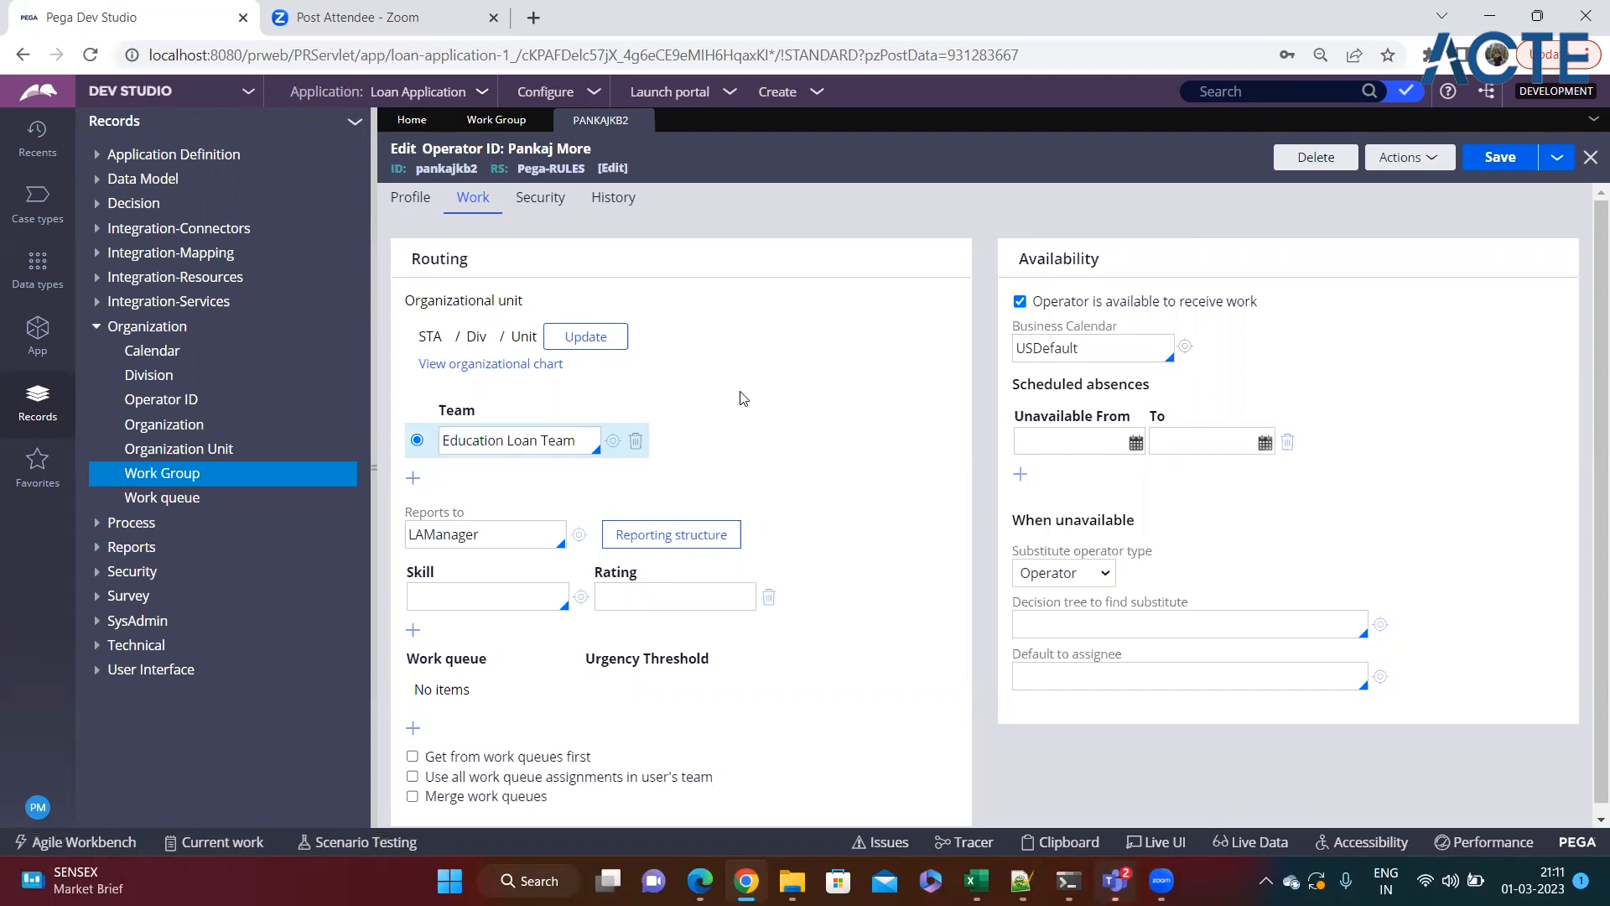
Step: Save the operator record as a new operator with short description Edu Loan 1 and operator ID ELoan
click(1556, 158)
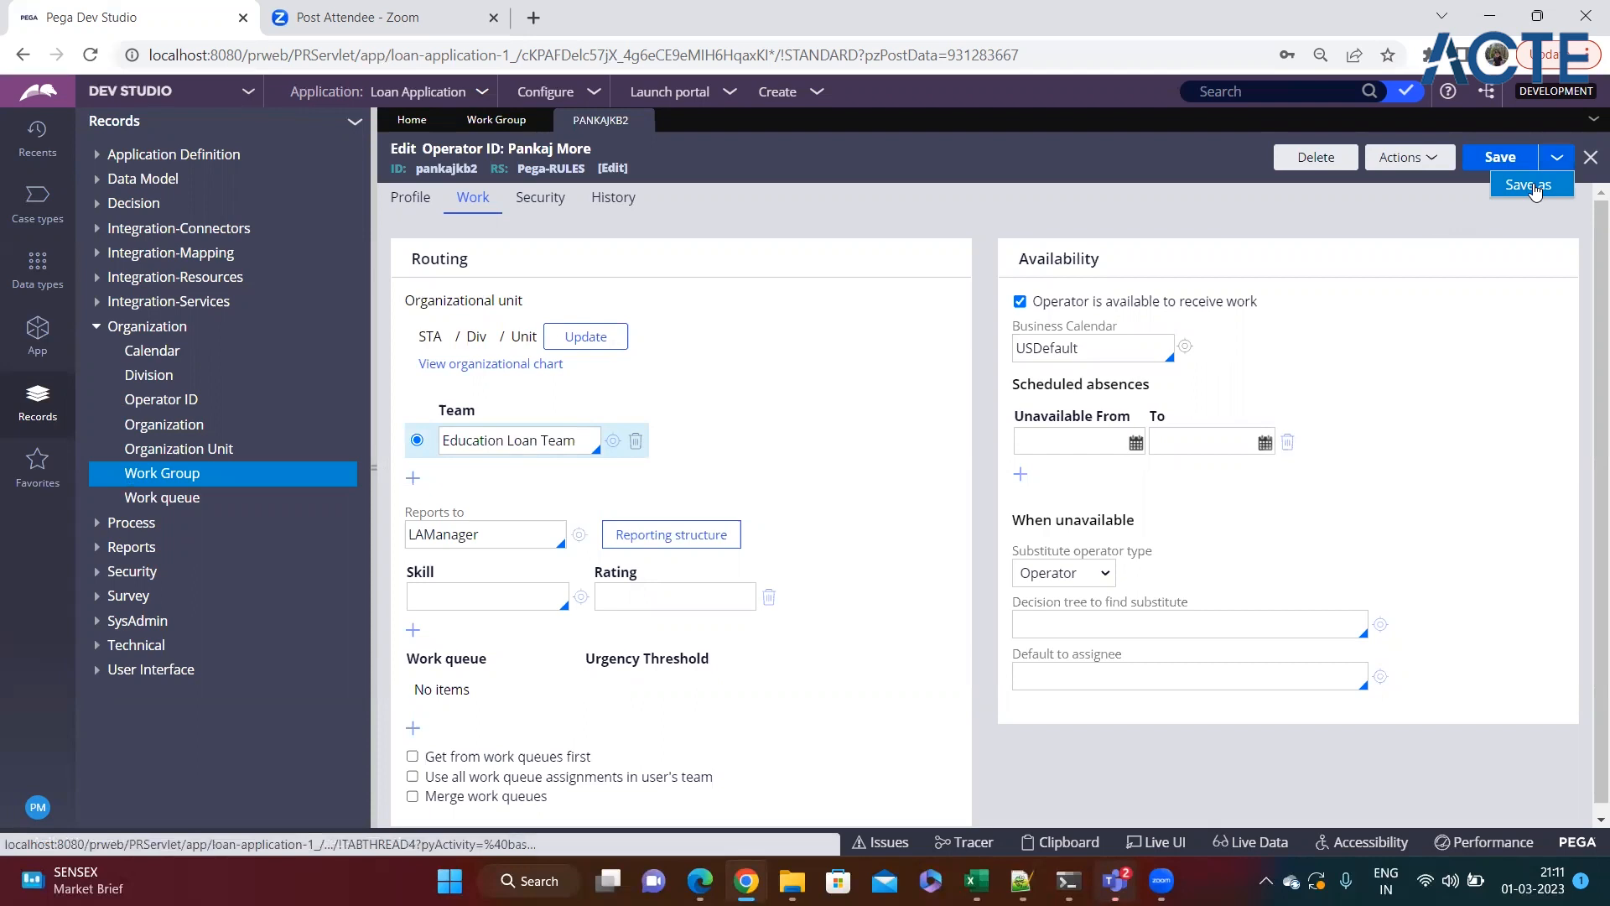
click(1530, 185)
triple_click(488, 230)
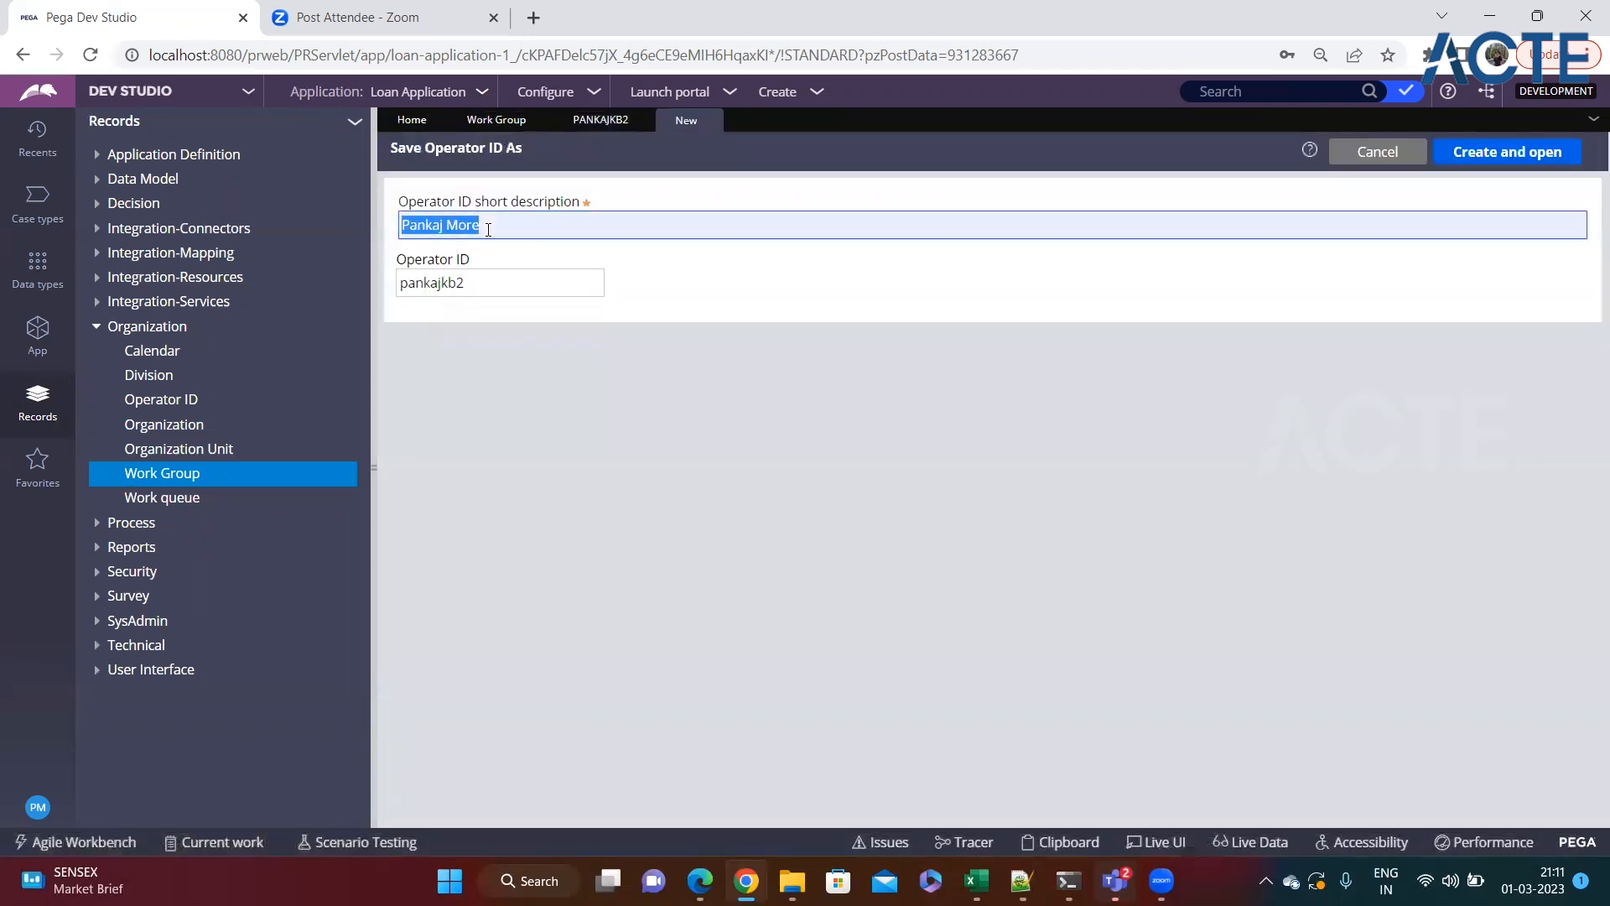
text(Edu Loan 1)
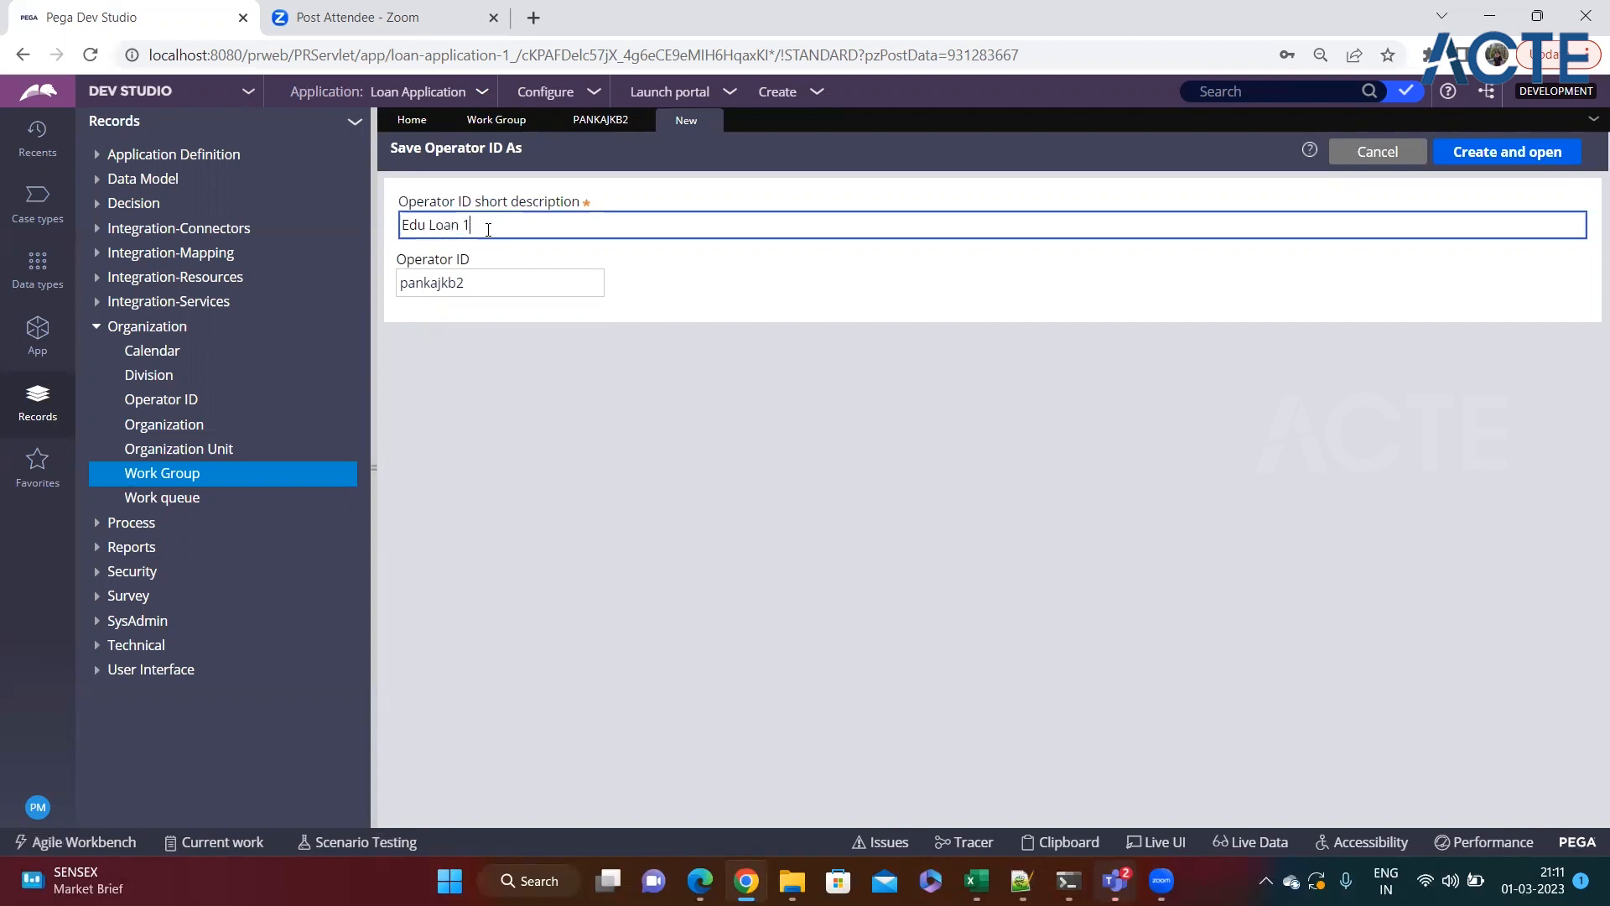
key(ctrl+a)
key(ctrl+c)
double_click(503, 281)
key(ctrl+v)
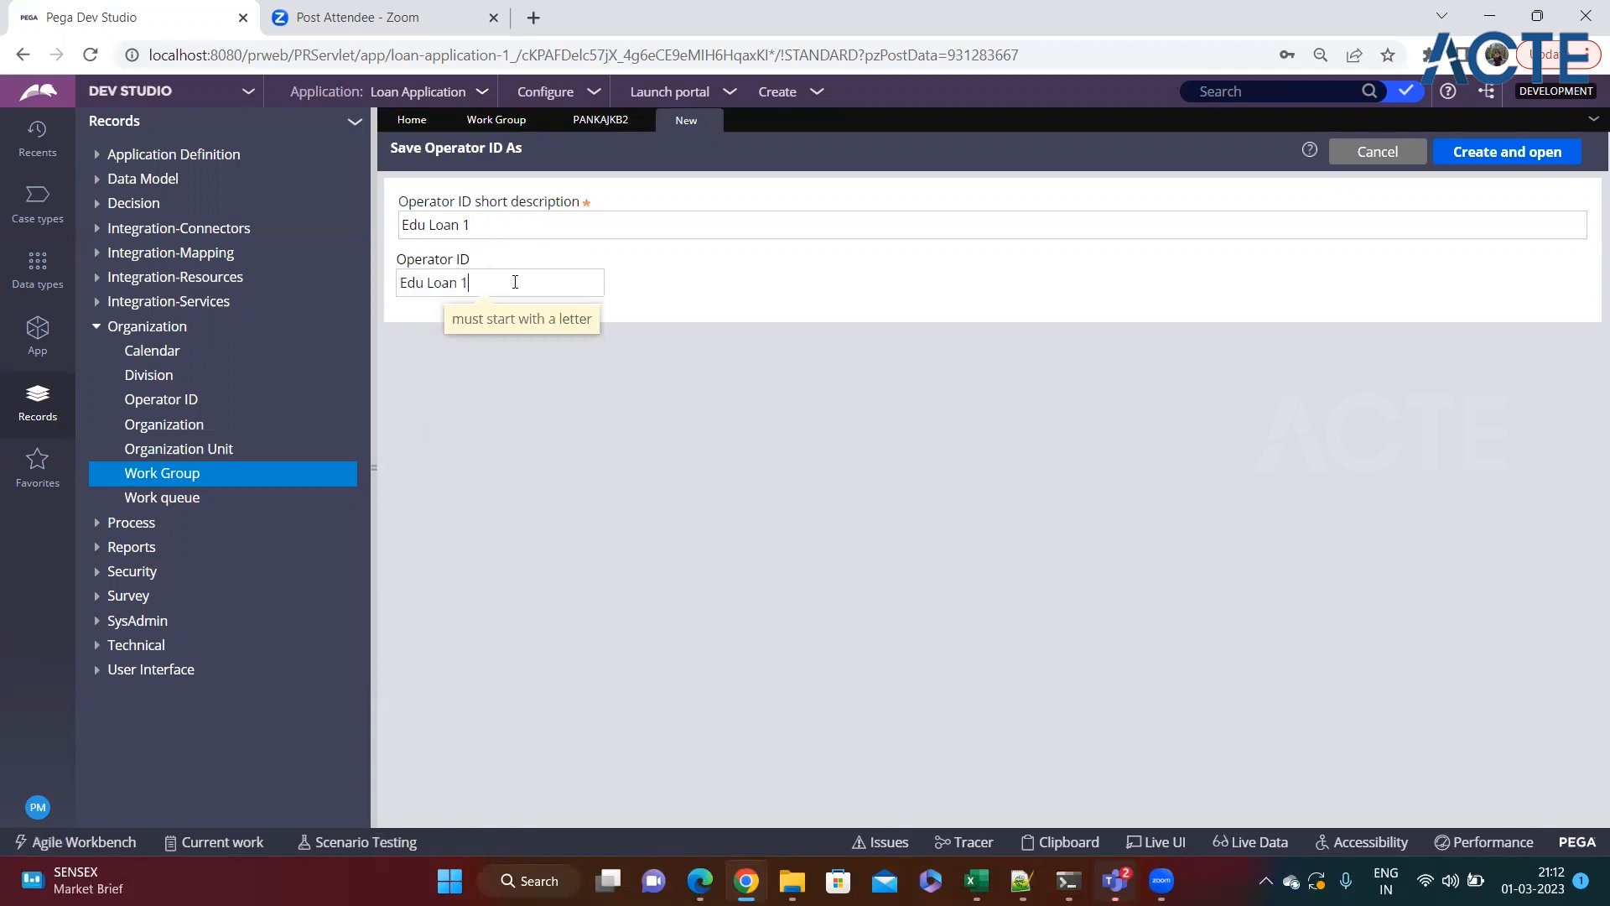
key(Delete)
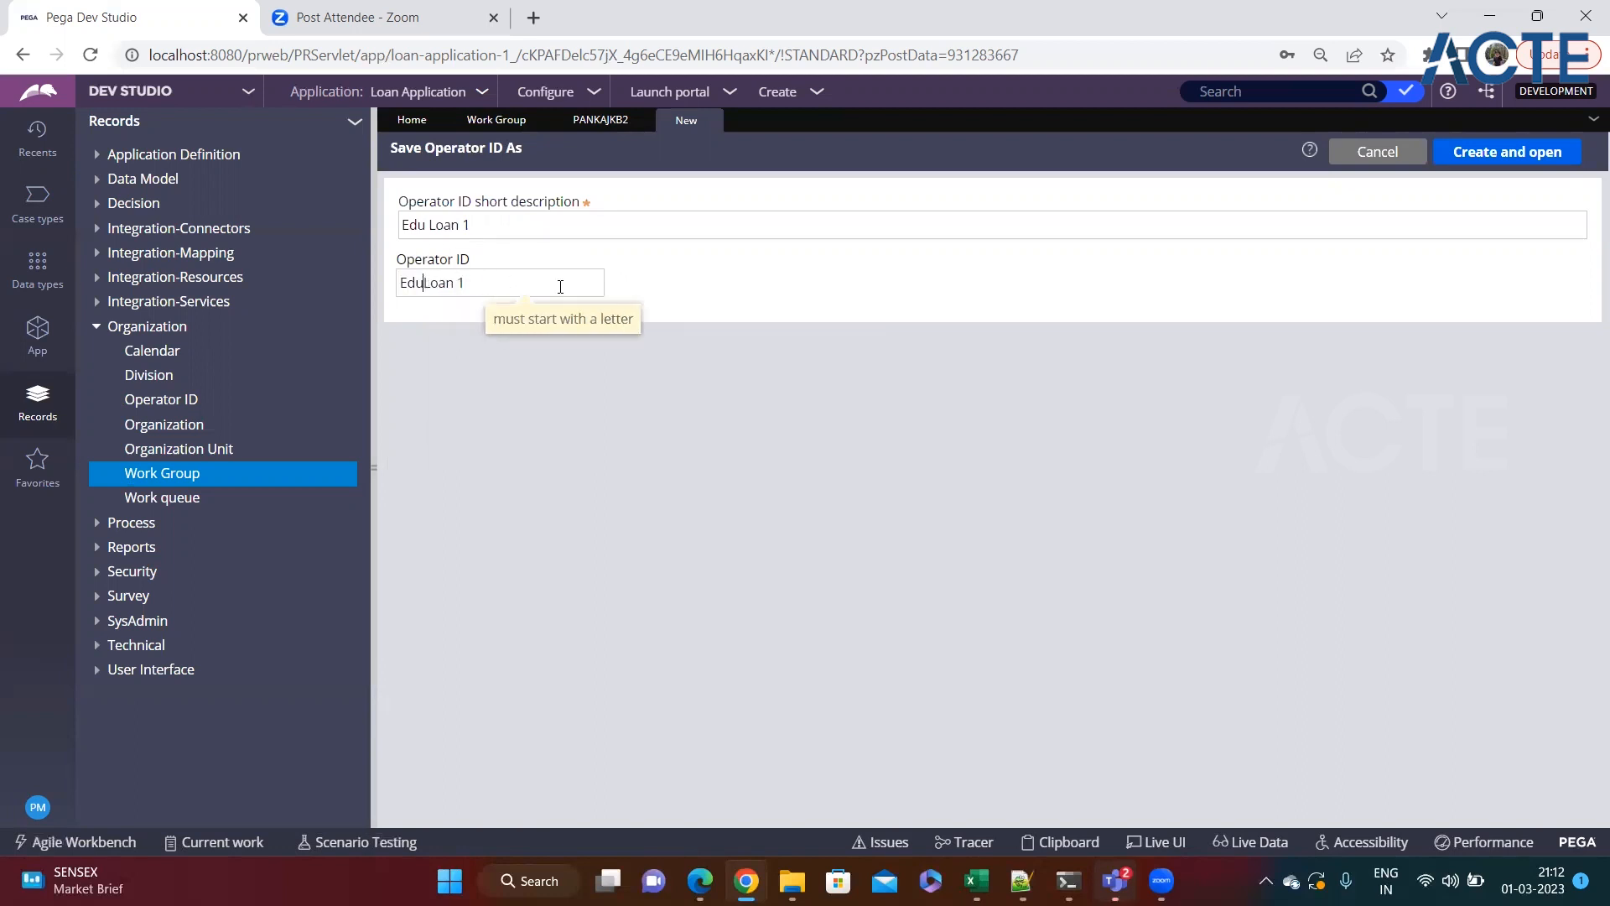
key(BackSpace)
key(BackSpace)
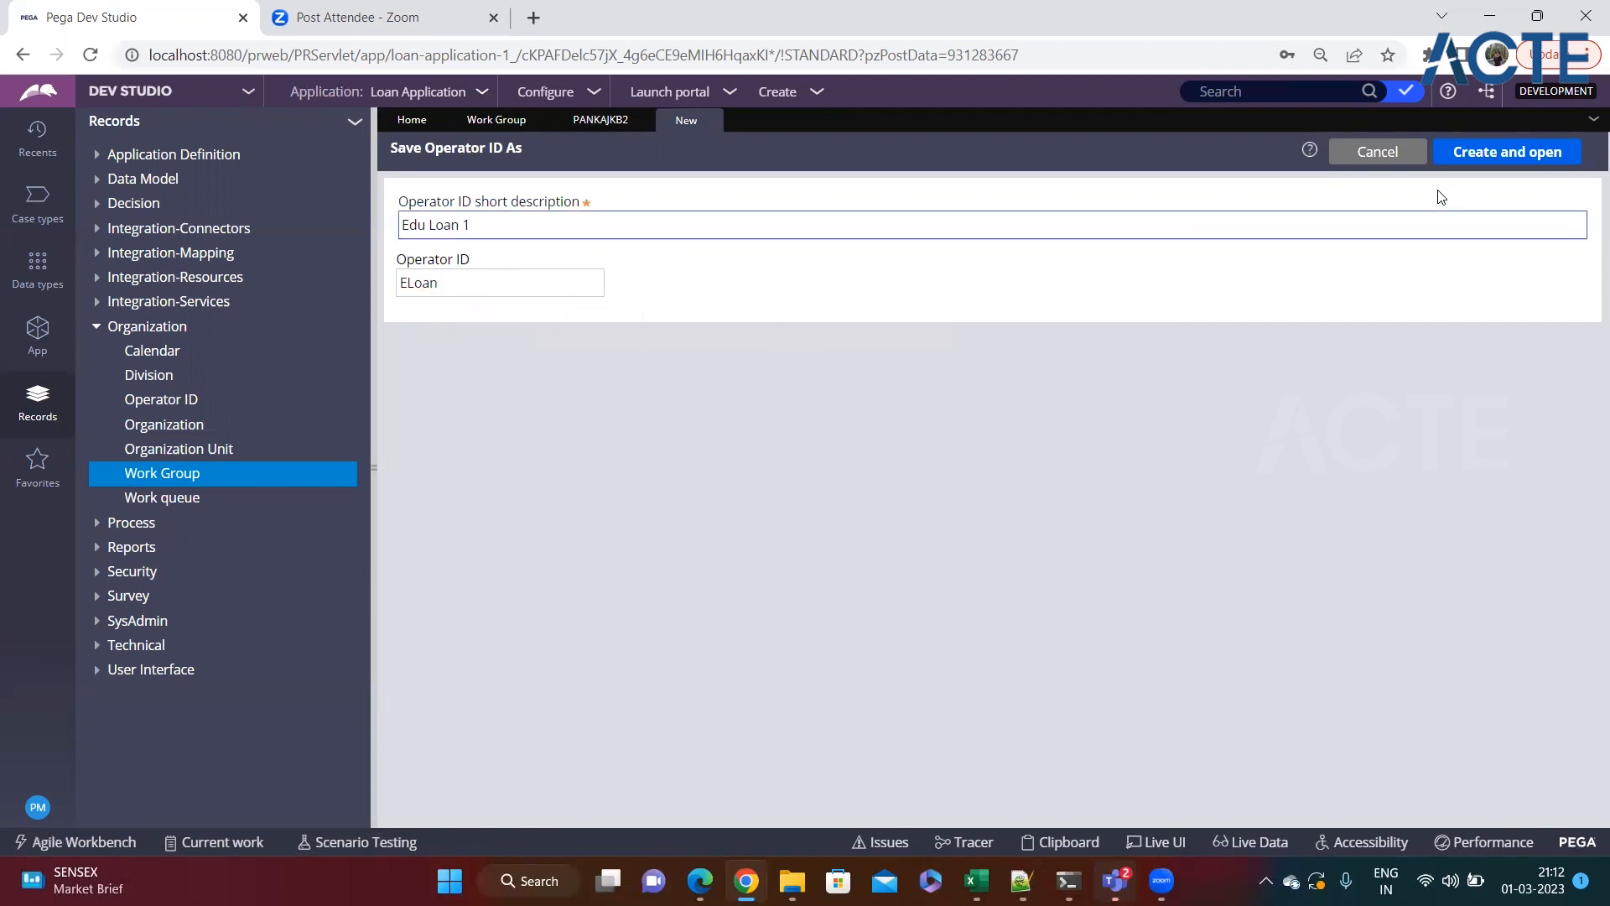
click(1501, 152)
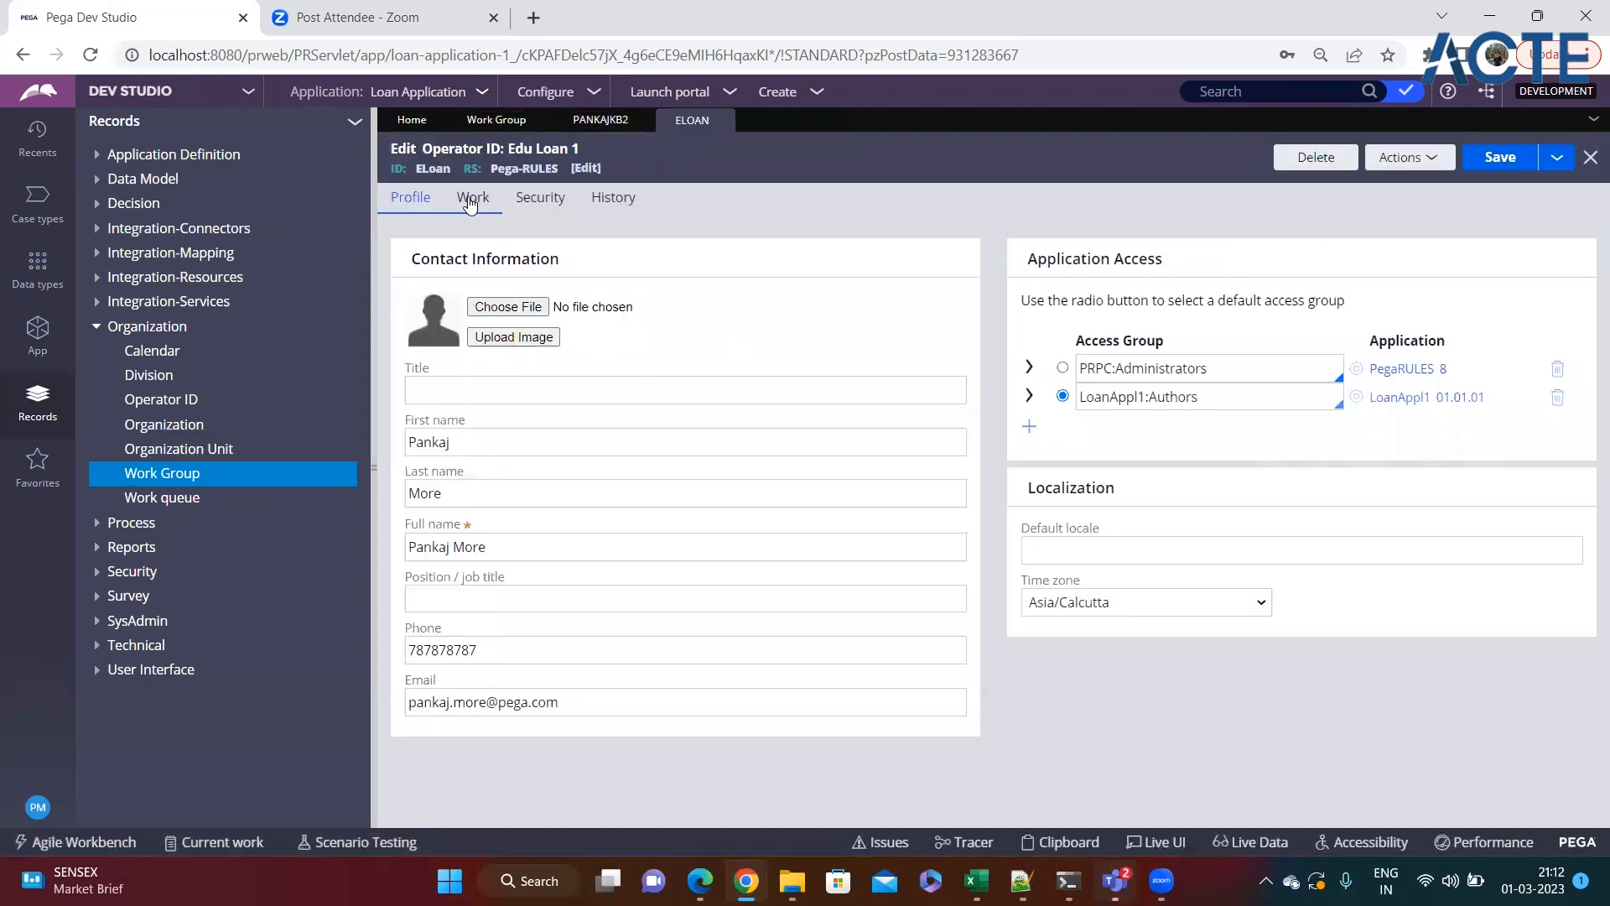
Step: Review the new ELoan operator's work routing, set its full name to Education Loan Person and save the record
click(470, 204)
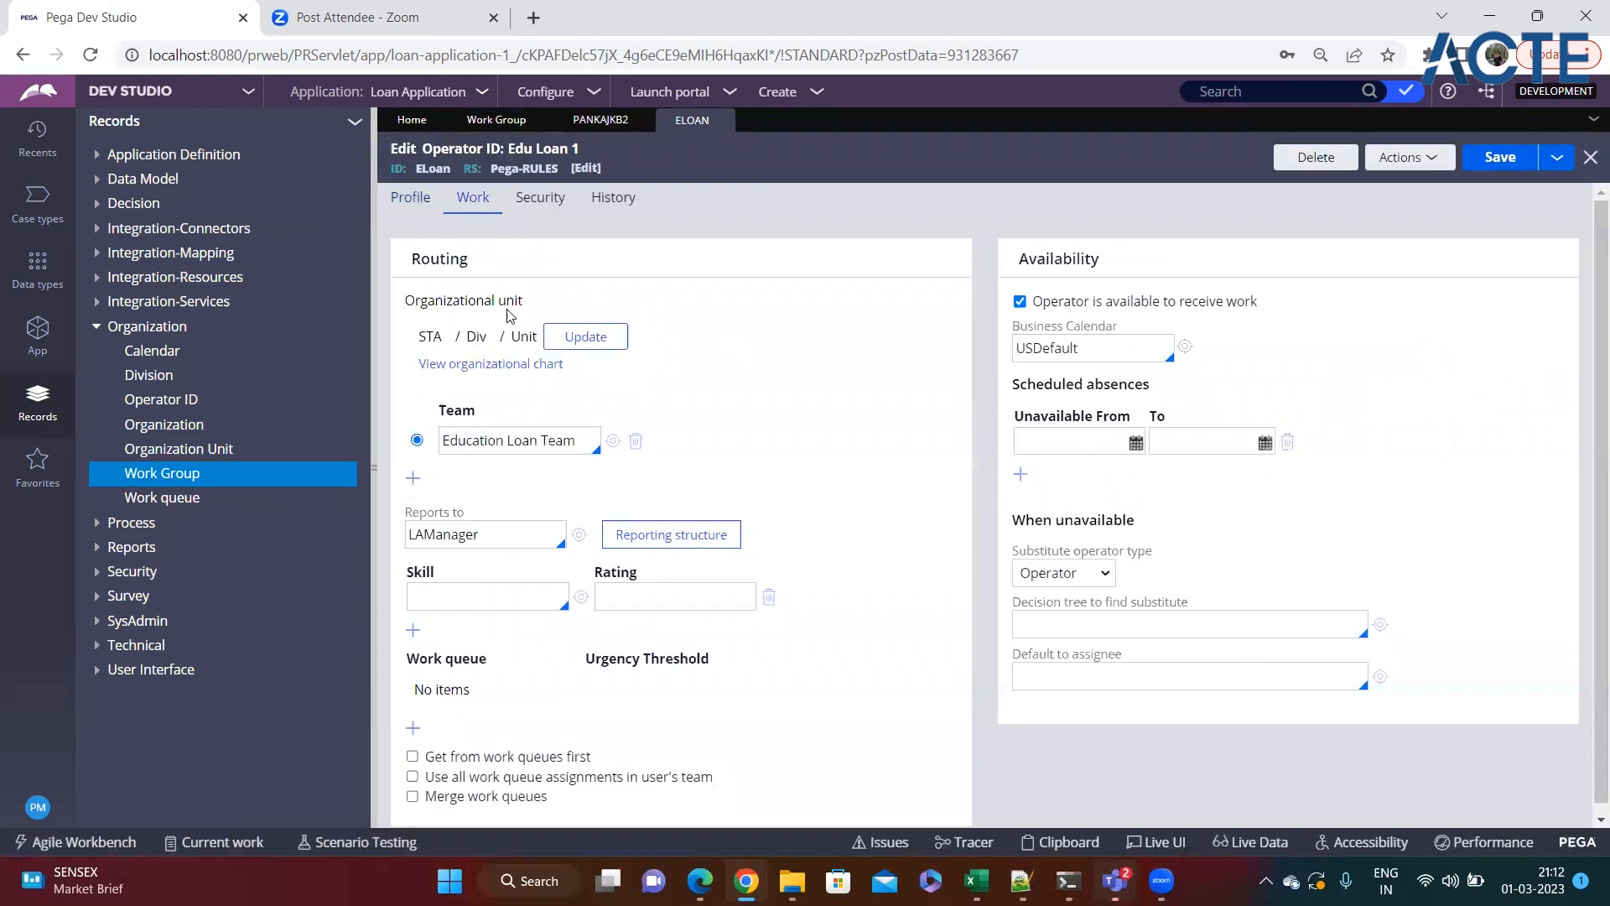
click(411, 200)
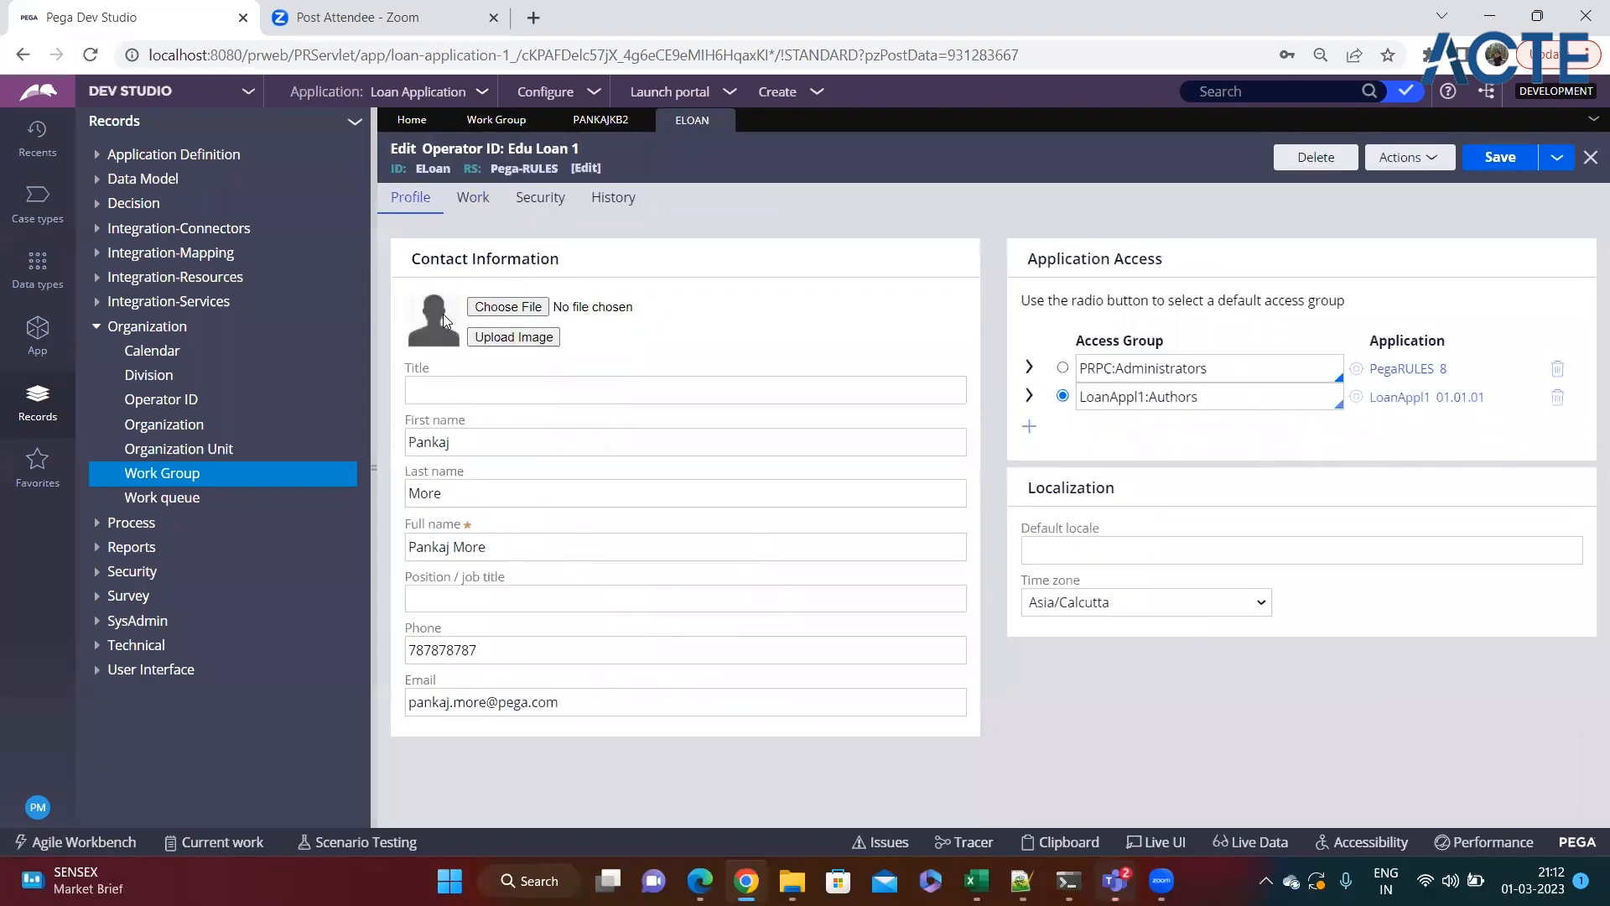
drag(503, 547, 359, 556)
text(E)
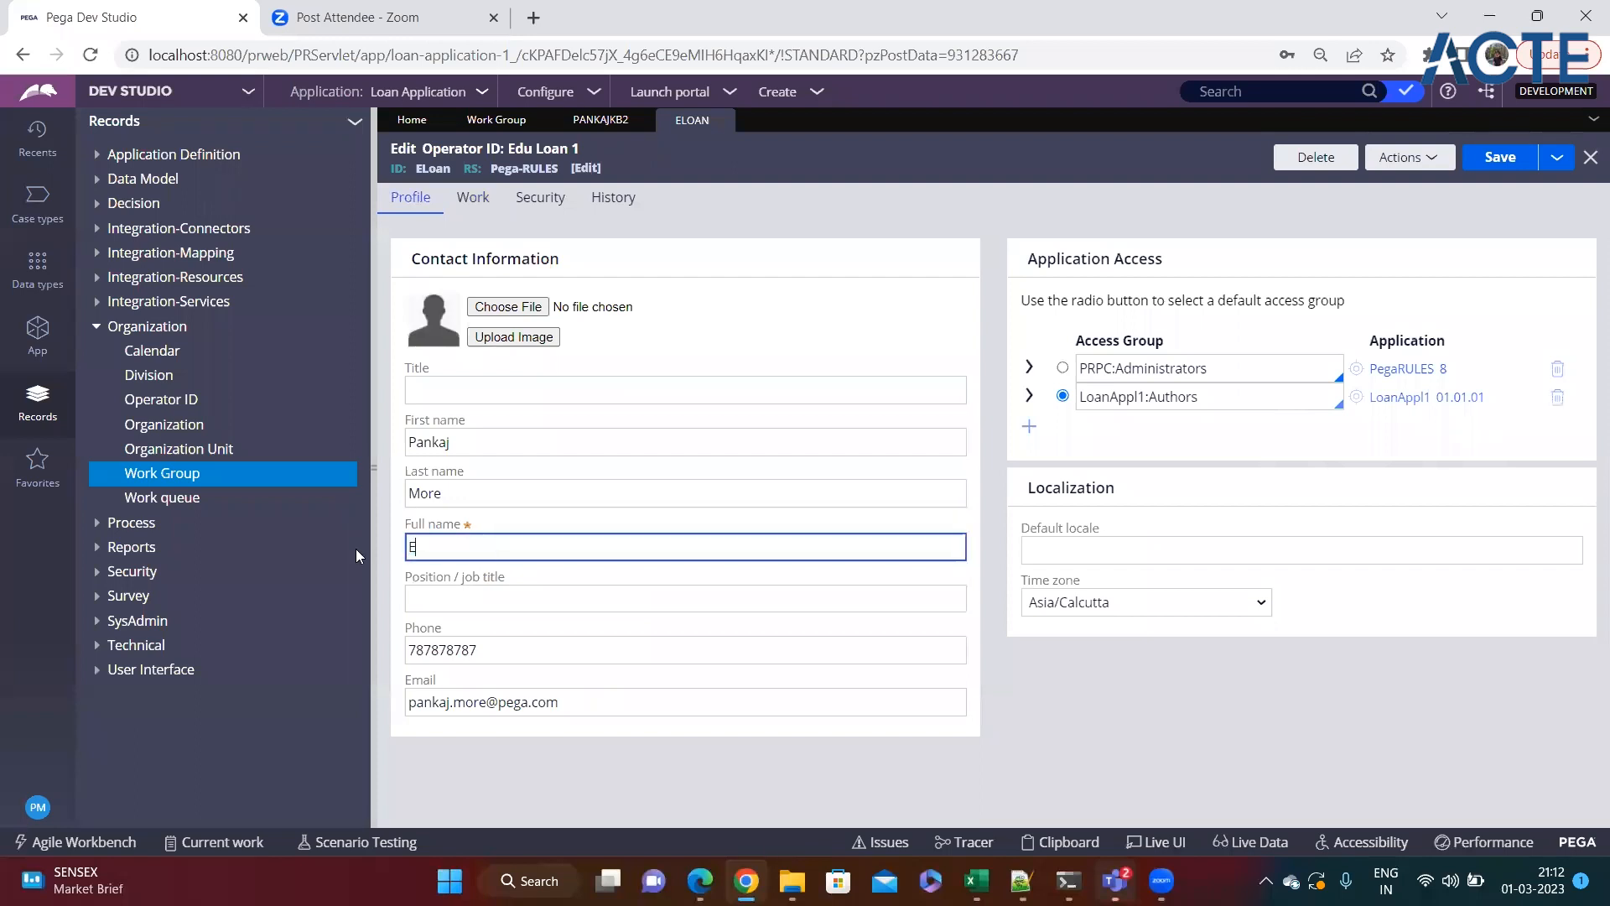
text(ducation Loan Person)
click(356, 548)
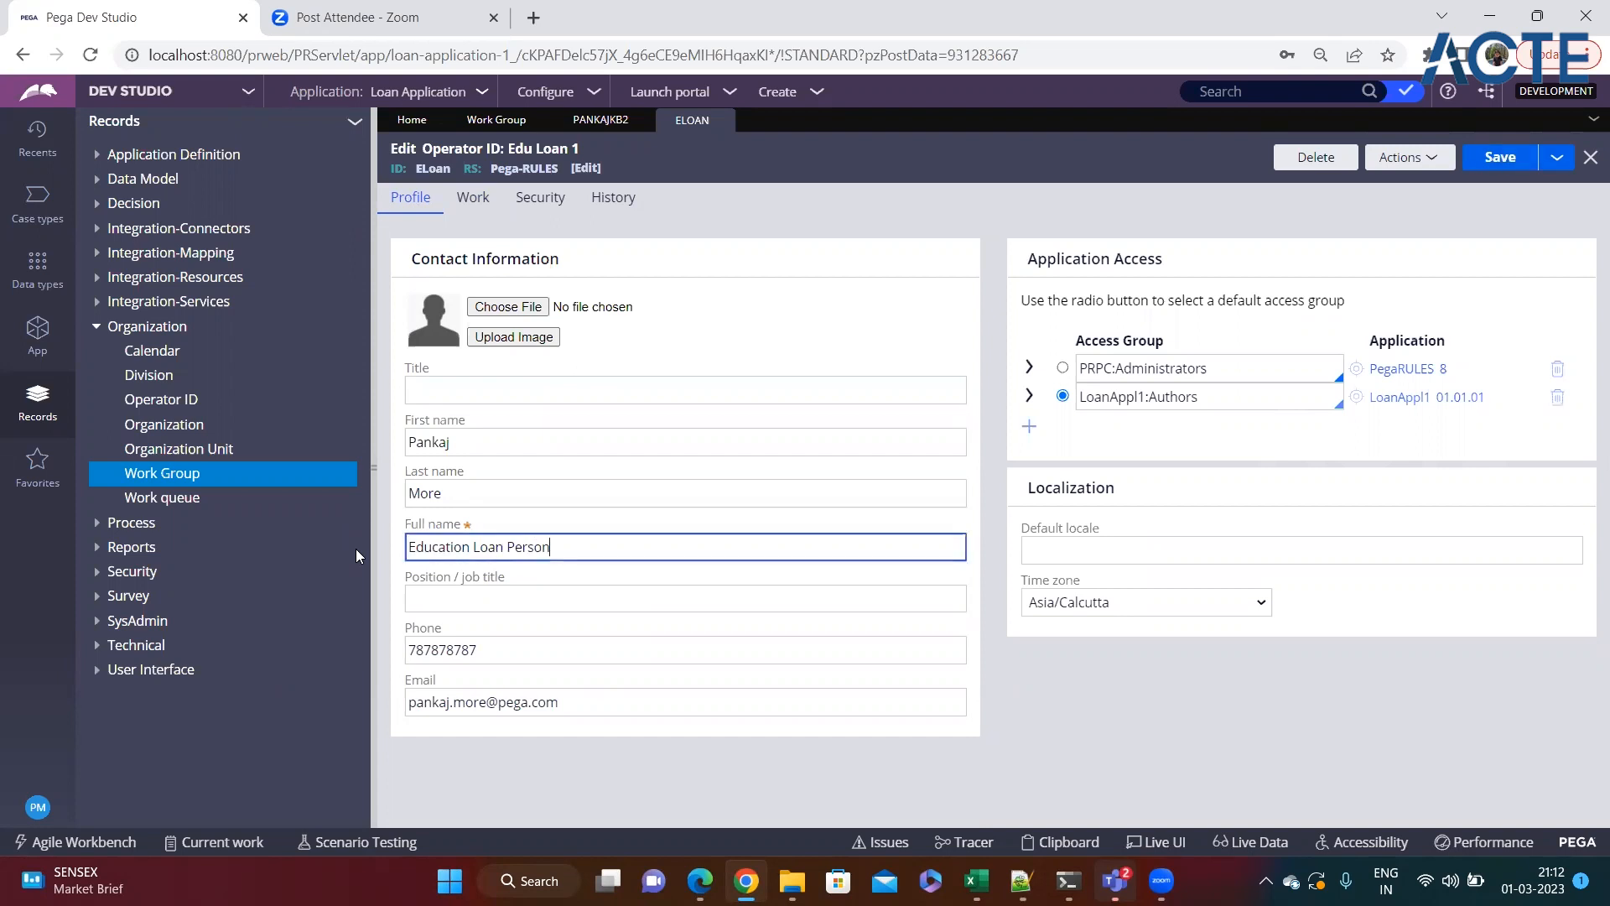
click(1500, 159)
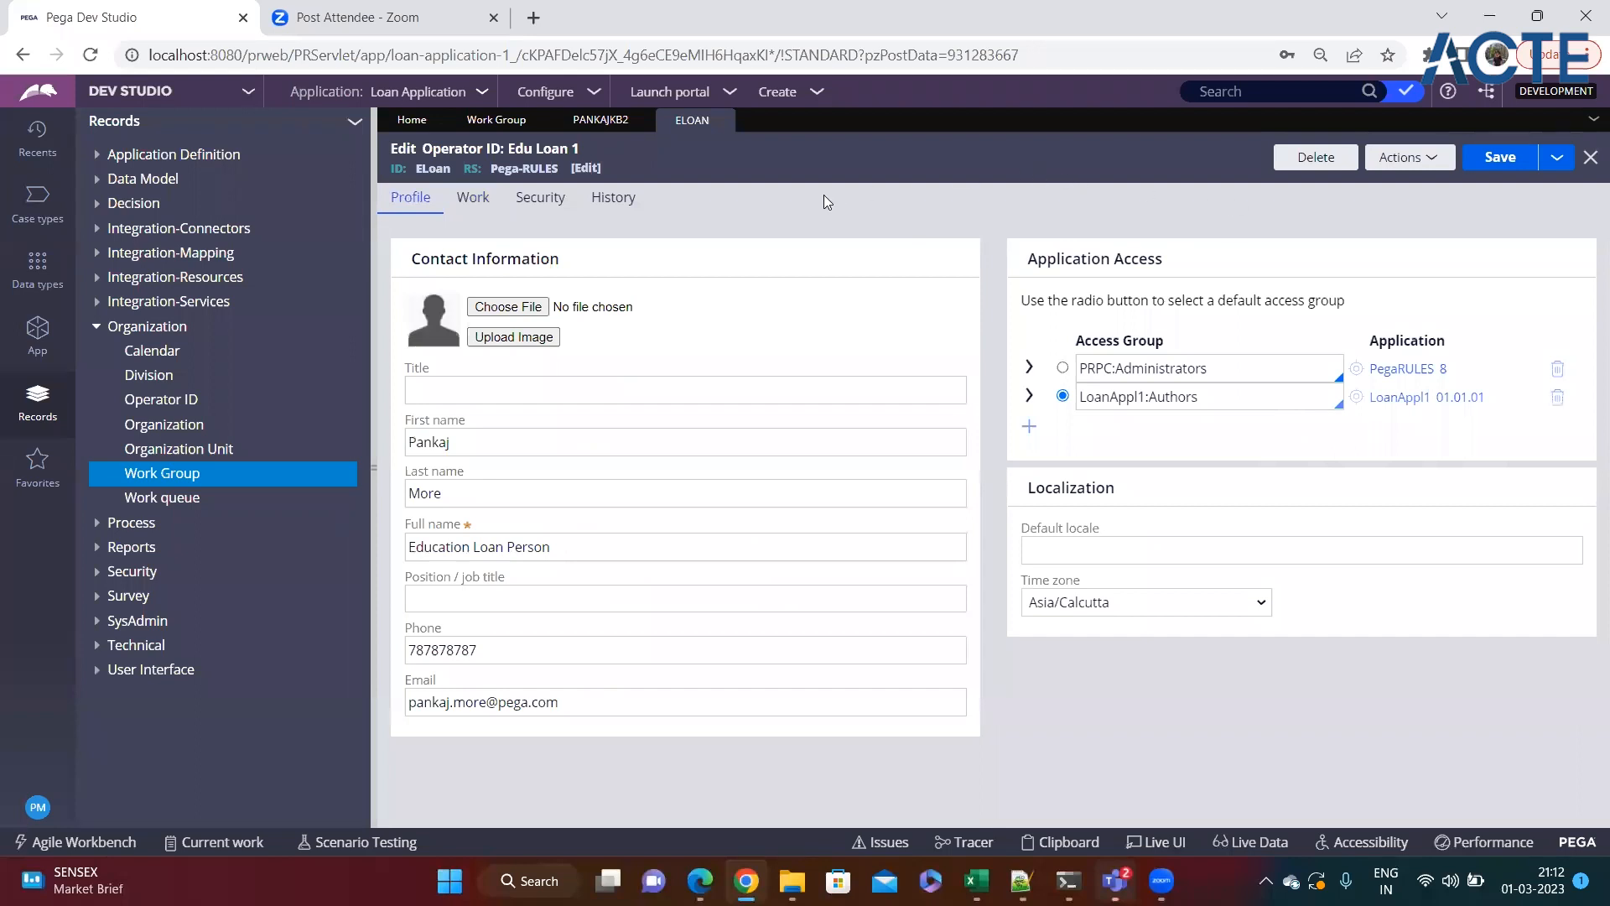
Step: Switch to the Notepad++ notes and replace member A under Education Loan with the existing operator's first name
click(1020, 880)
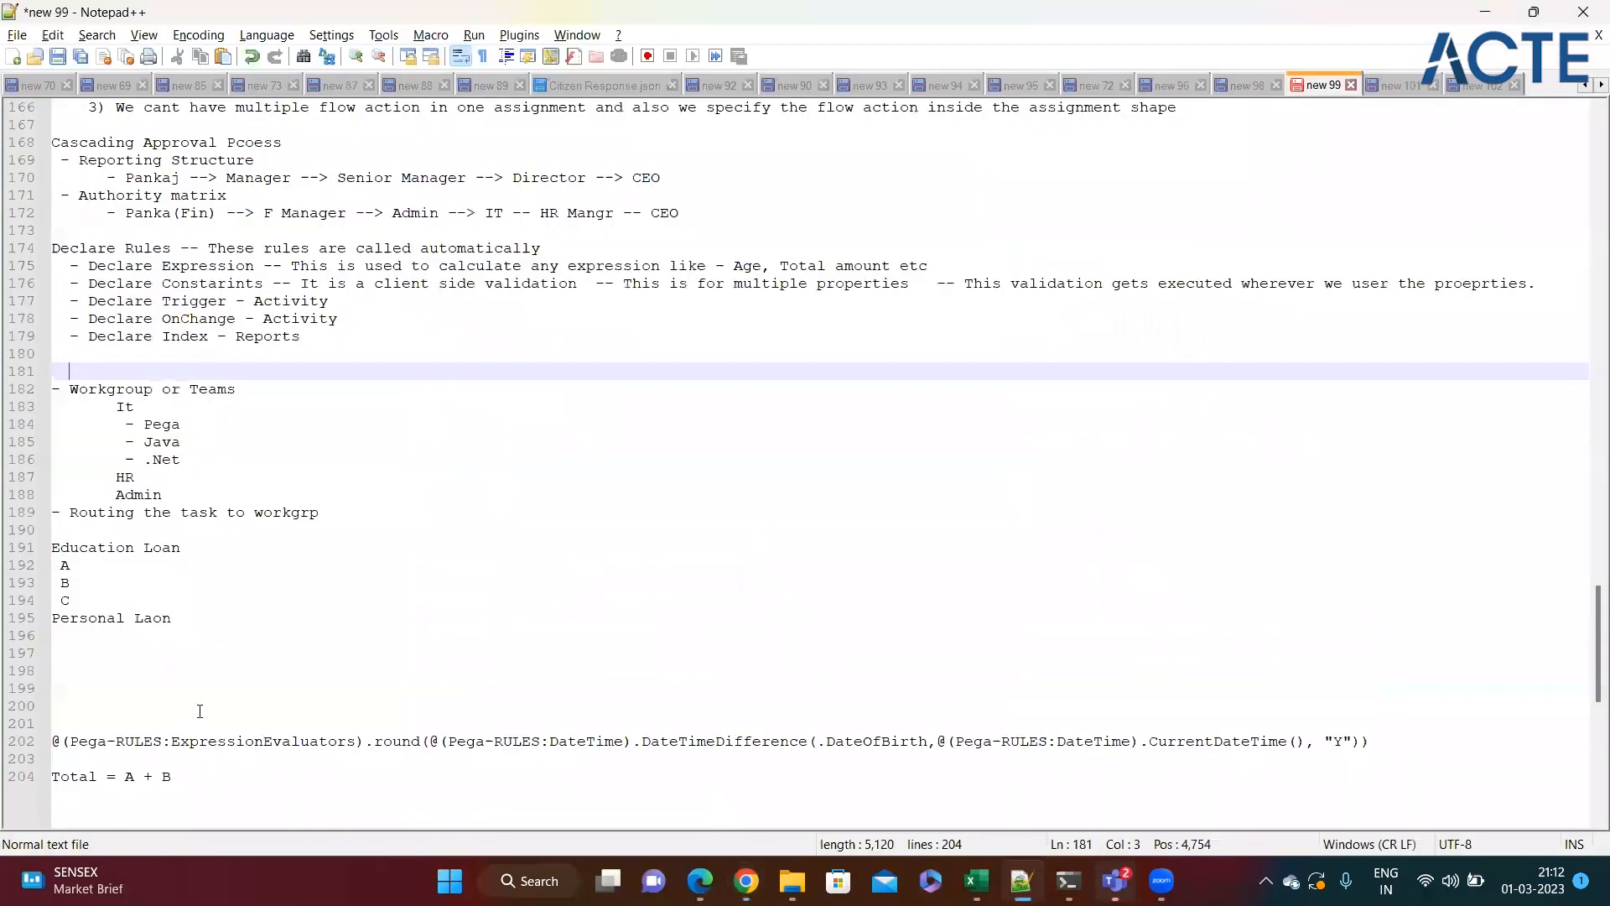
click(183, 546)
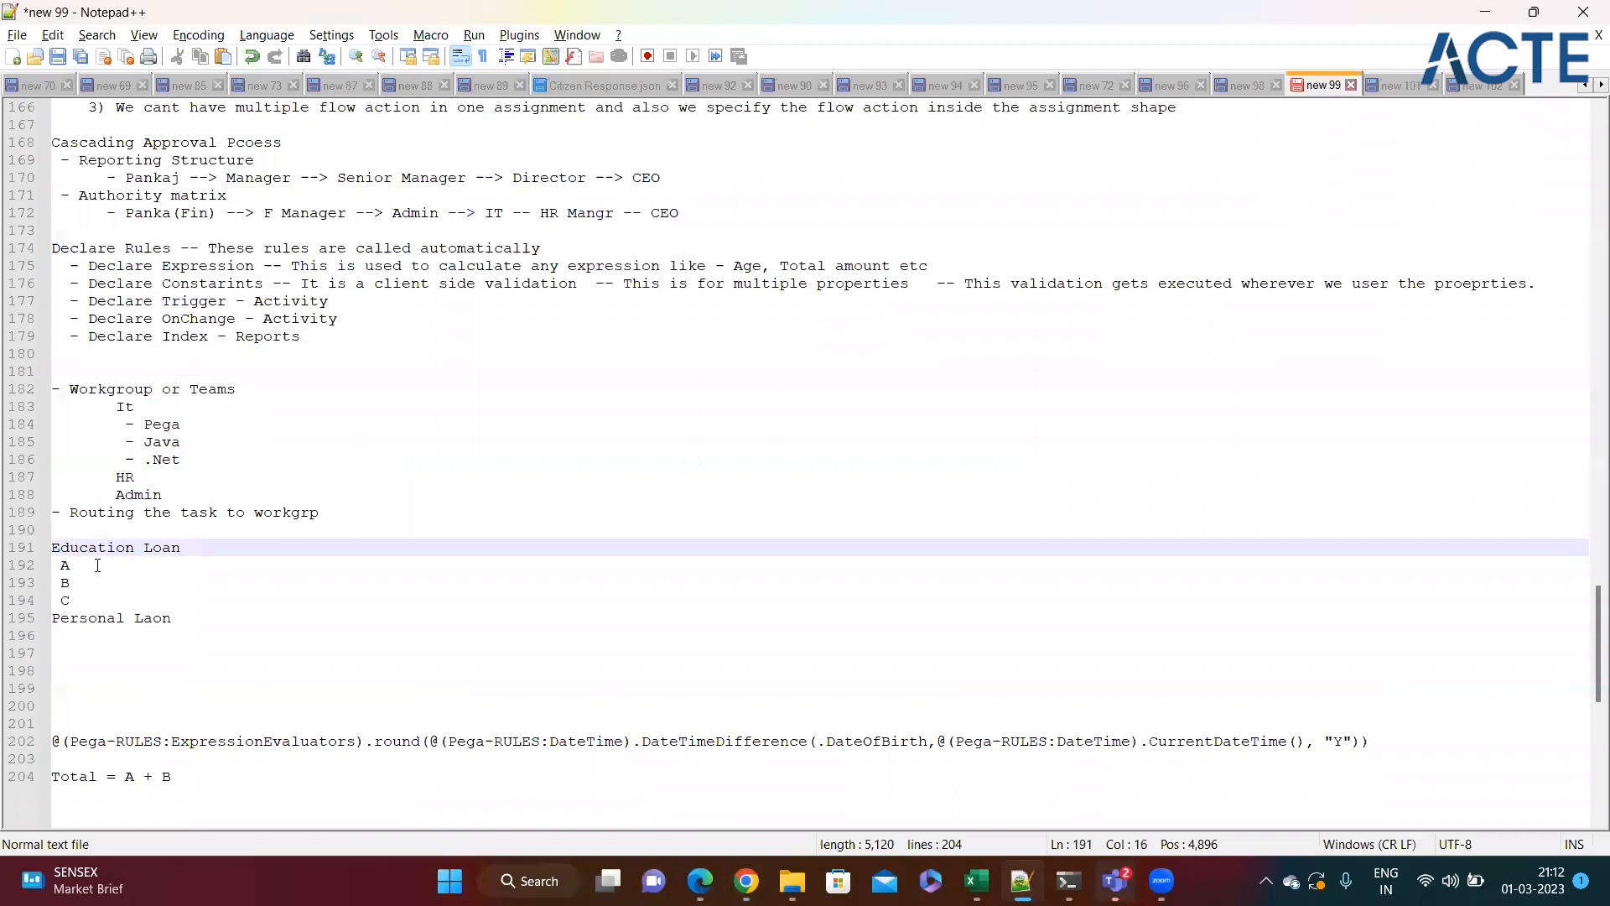
click(128, 571)
key(BackSpace)
key(BackSpace)
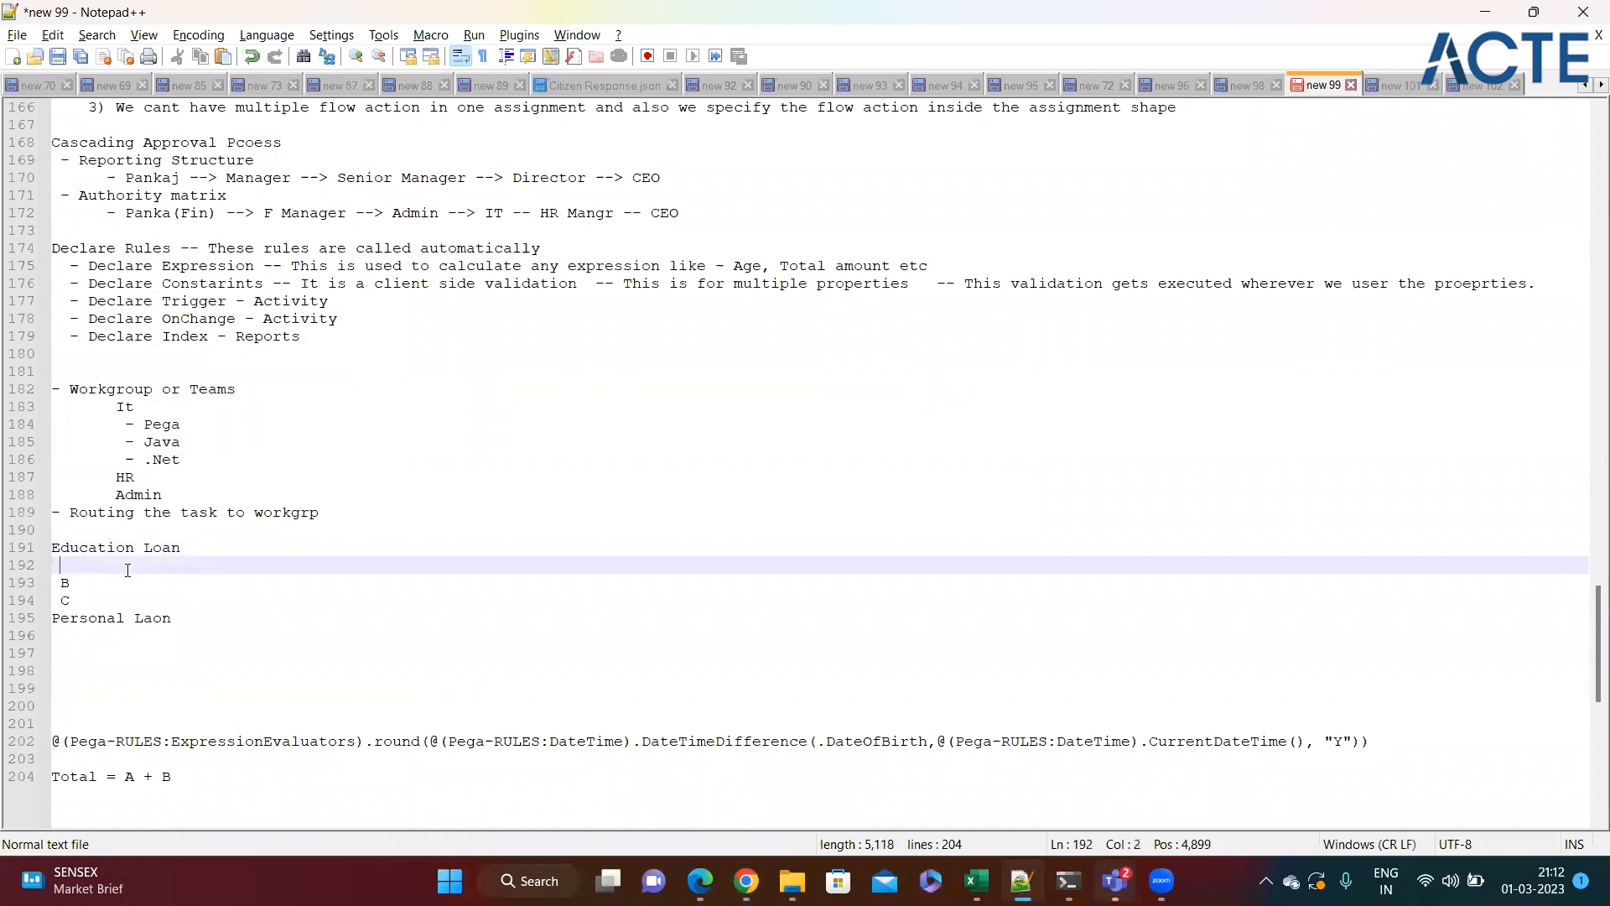
text(Pankaj)
key(Escape)
Step: Replace member B under Education Loan with ELoan and clear the member C entry
click(143, 583)
key(BackSpace)
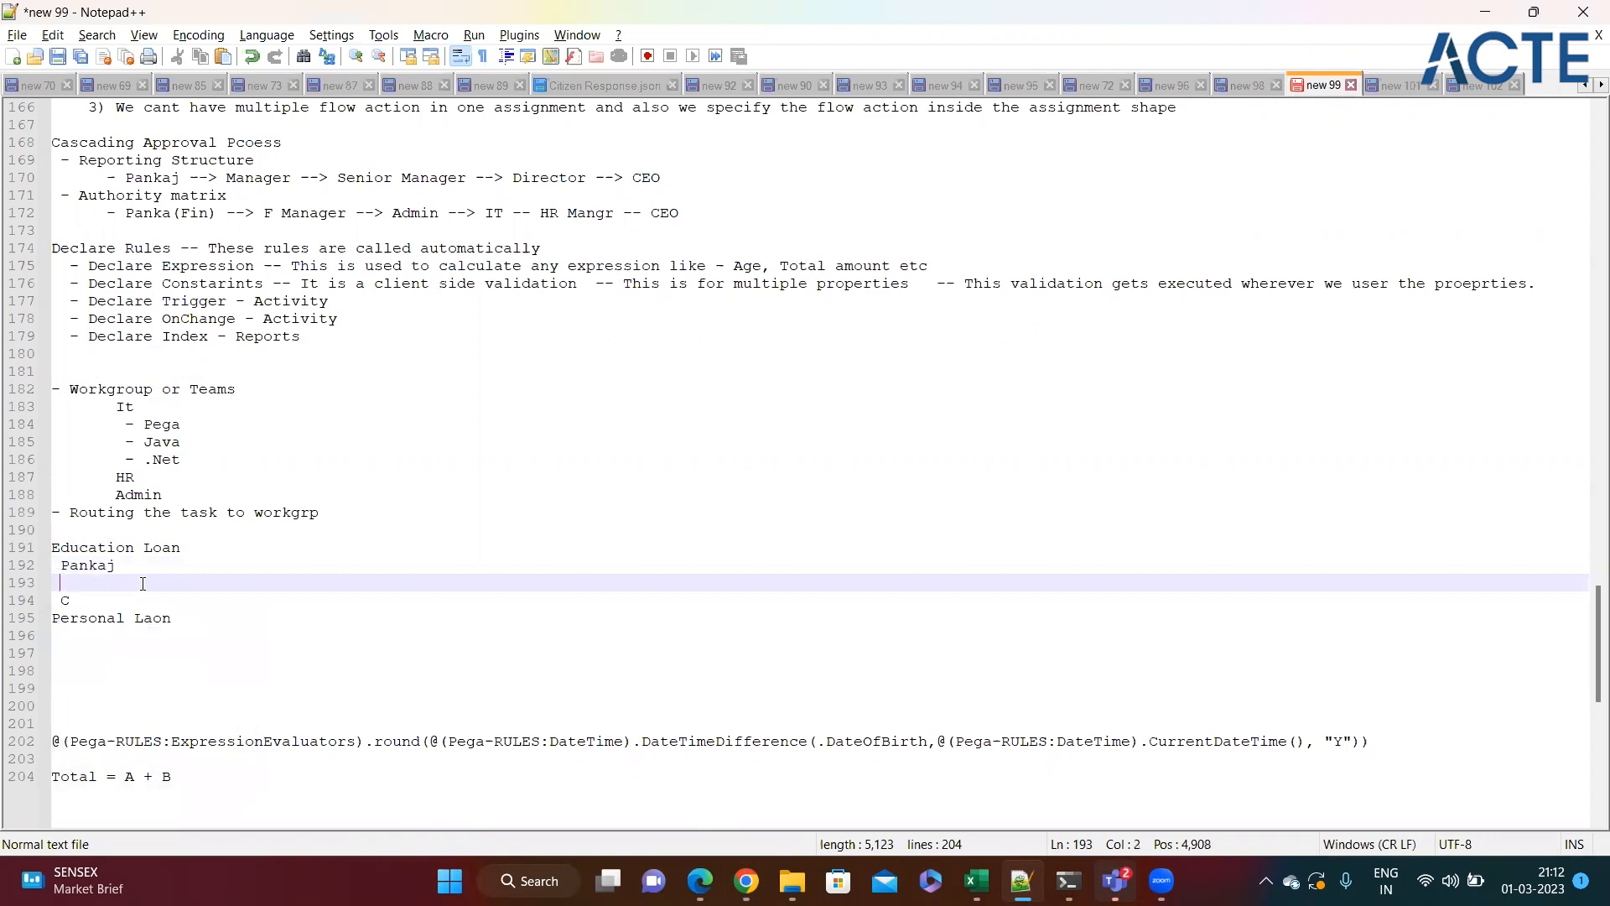
text(ELoan)
click(115, 602)
key(BackSpace)
key(BackSpace)
key(BackSpace)
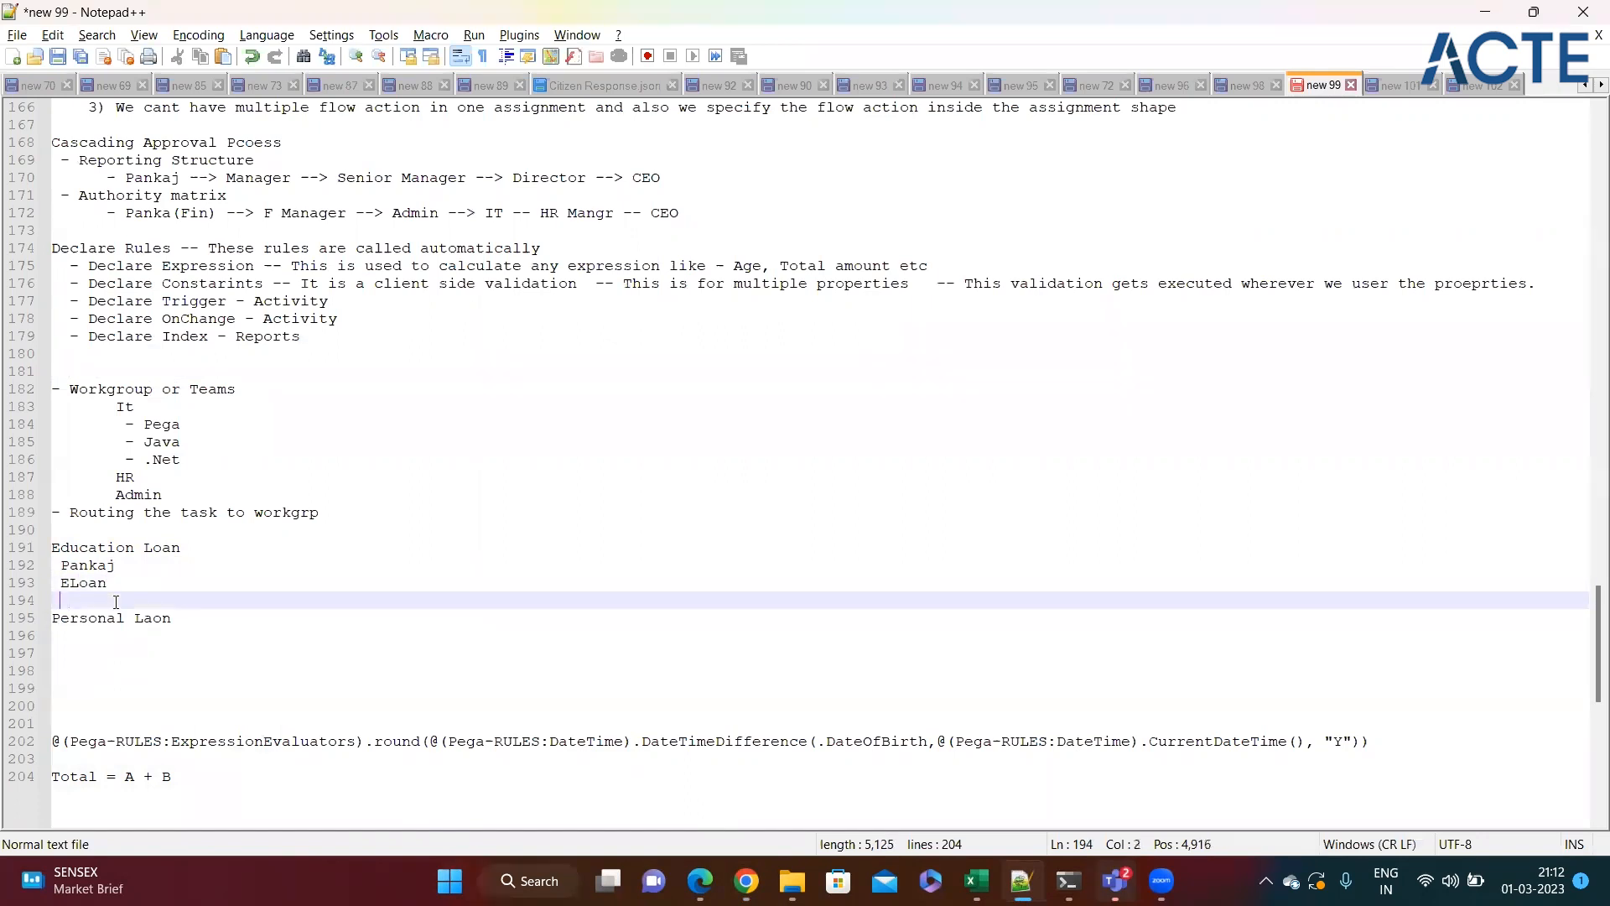
Step: Switch back to Pega Dev Studio and save the ELoan operator as a new operator with short description ELoan and operator ID ELoan1
key(alt+Tab)
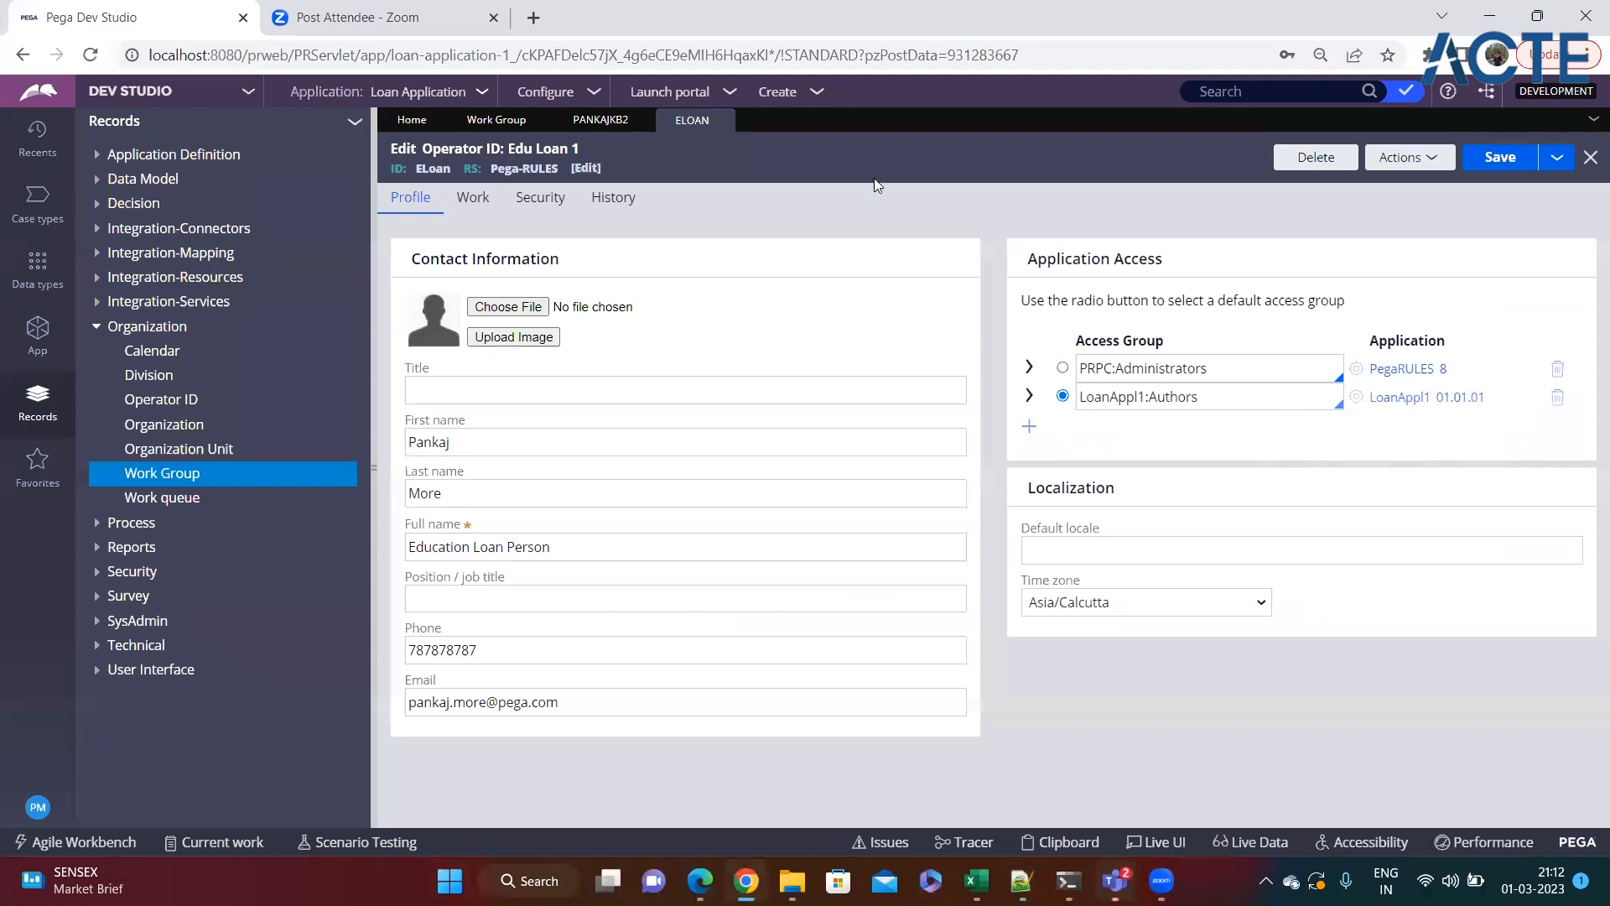
click(1557, 157)
click(1529, 185)
click(490, 226)
key(BackSpace)
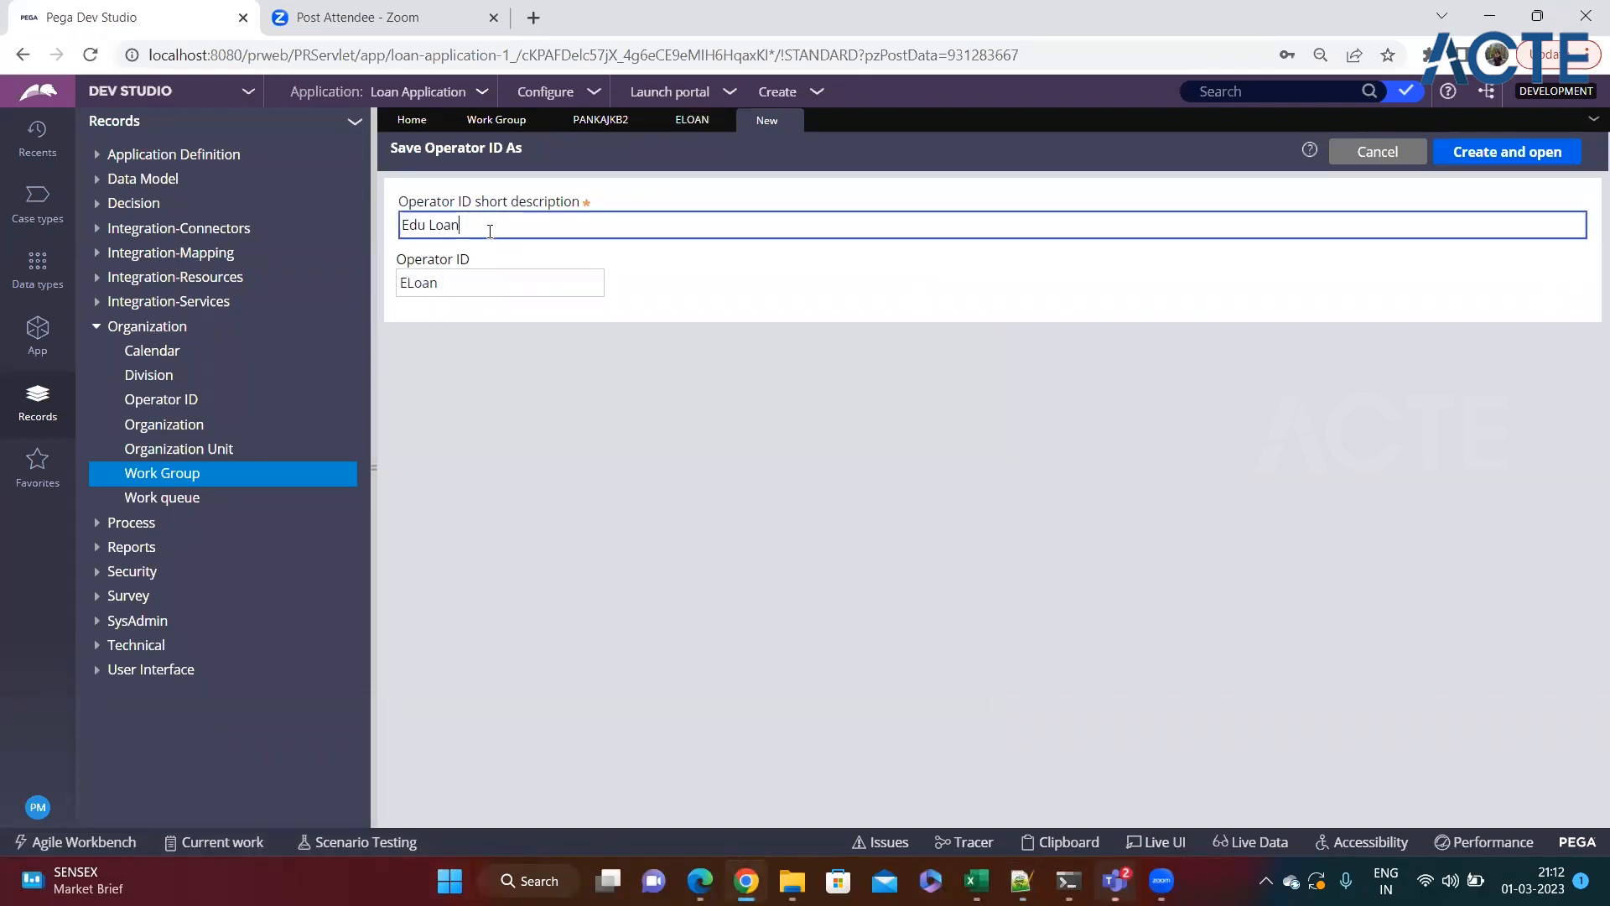
key(BackSpace)
key(BackSpace)
key(BackSpace)
key(BackSpace)
key(BackSpace)
key(BackSpace)
text(ELoan)
click(469, 286)
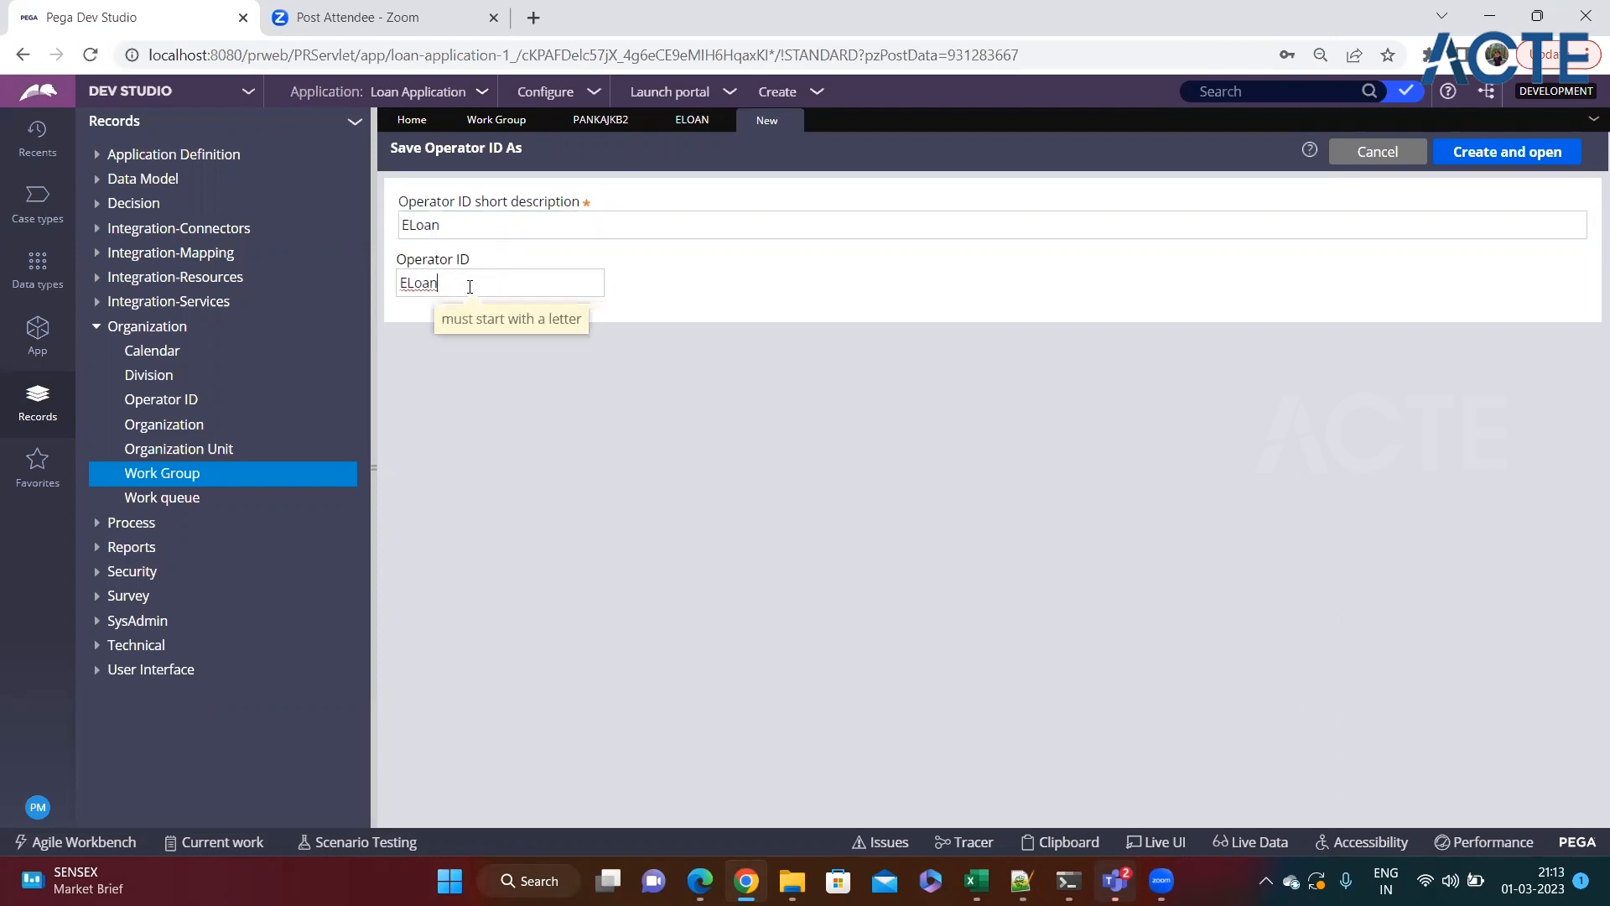
click(1455, 158)
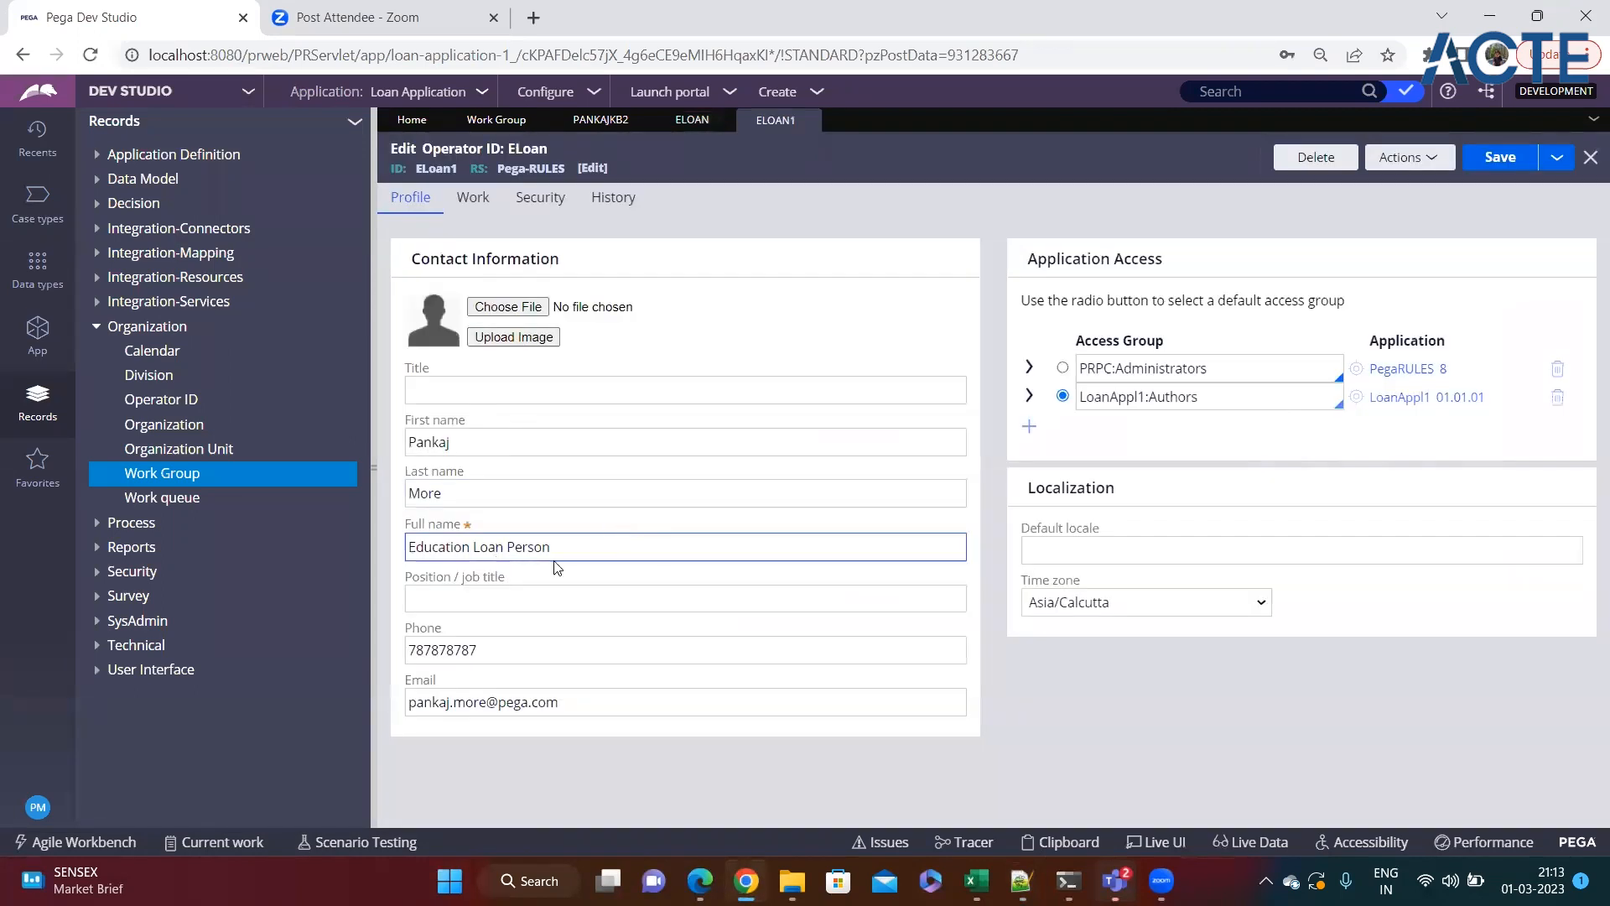
Step: Set the ELoan1 operator's full name to Another Education Loan Person and save the record
click(639, 550)
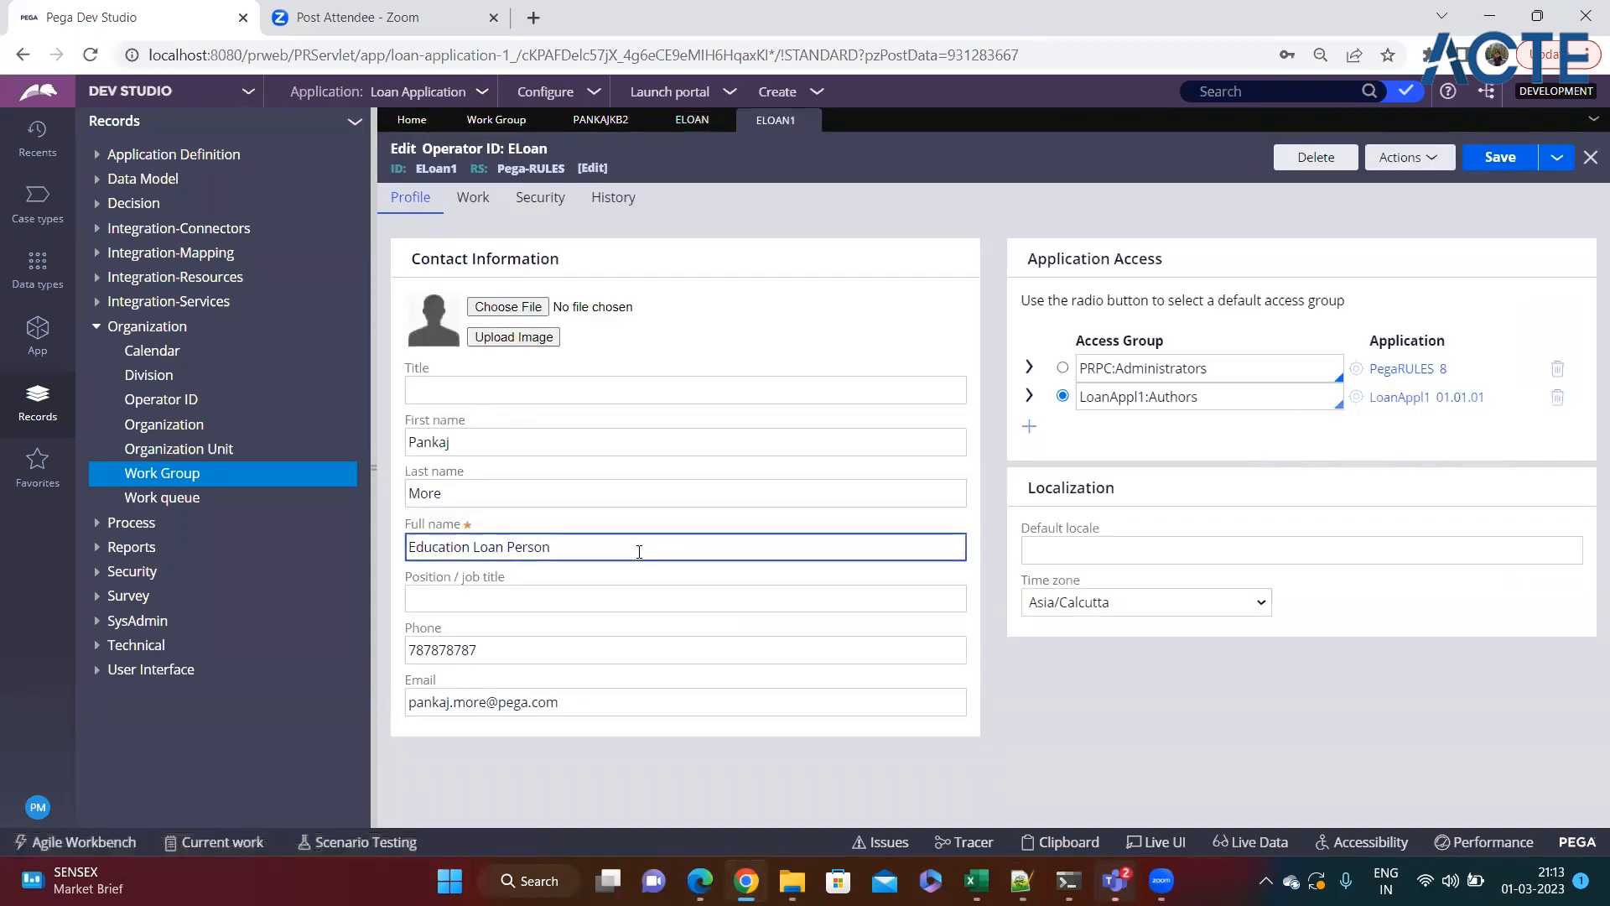
click(411, 546)
text(Another)
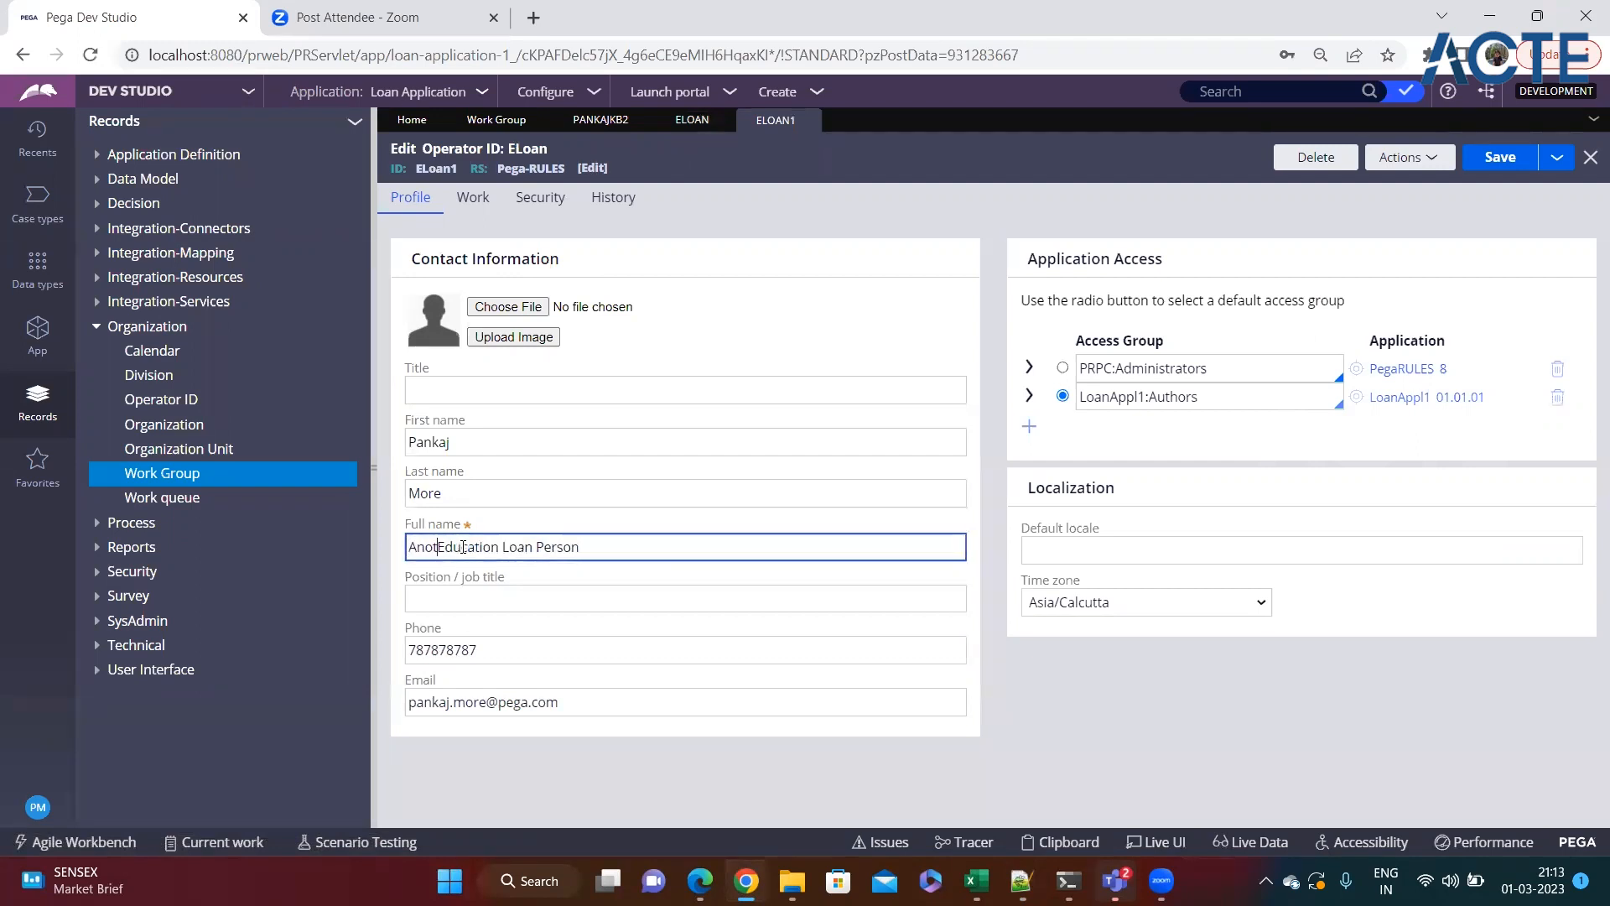
click(1423, 230)
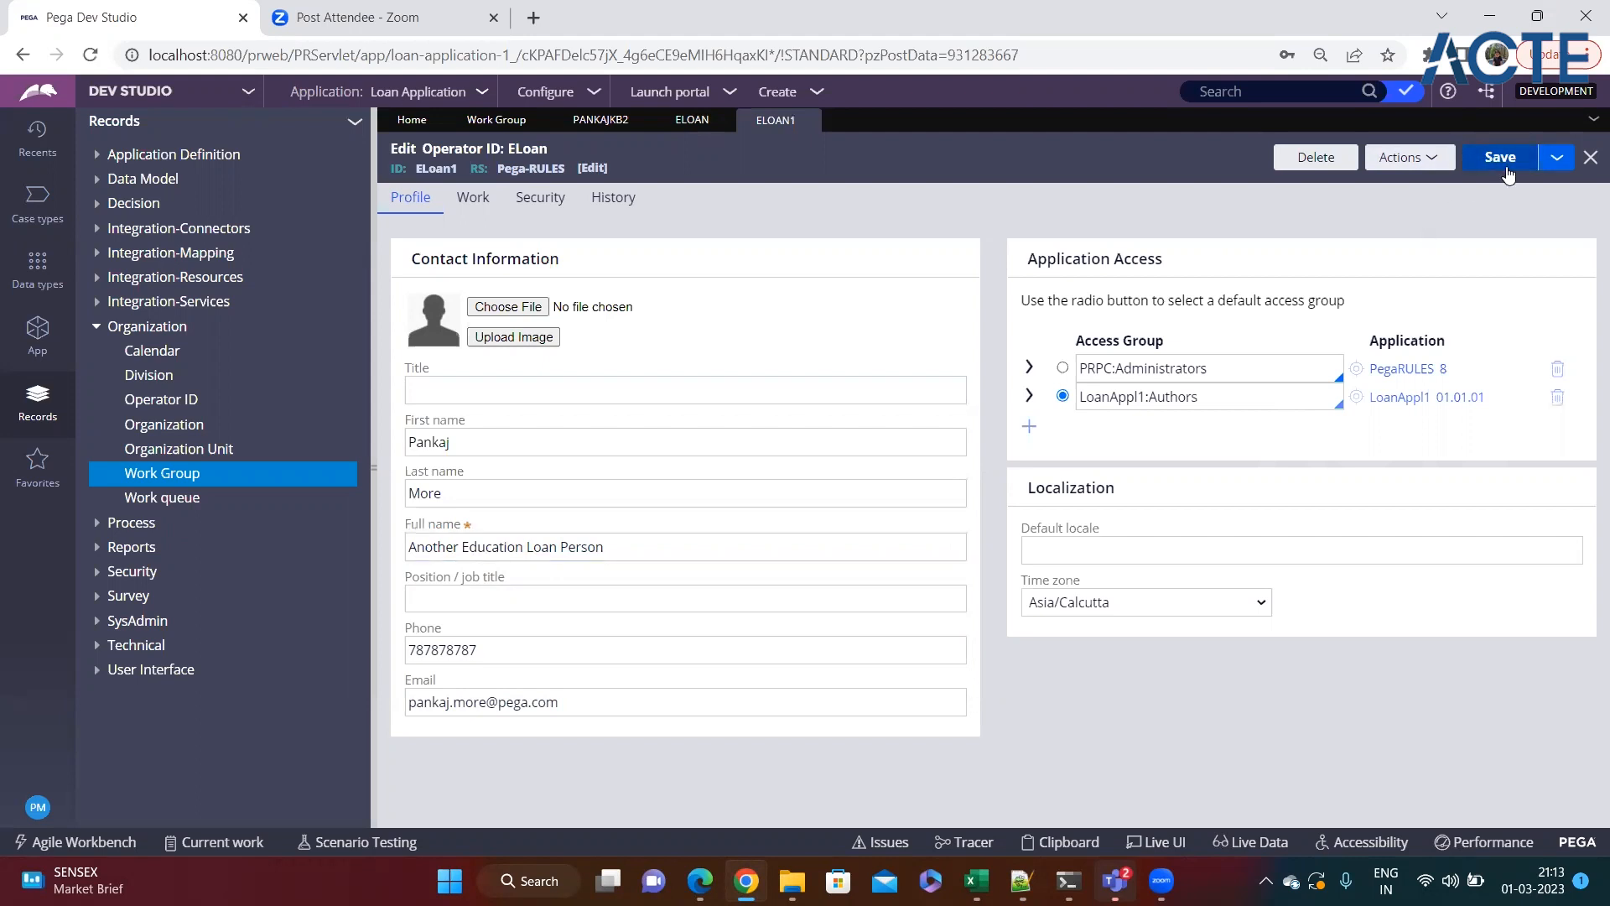
Step: Switch to the Notepad++ notes and add Eloan1 as the third member under Education Loan
key(alt+Tab)
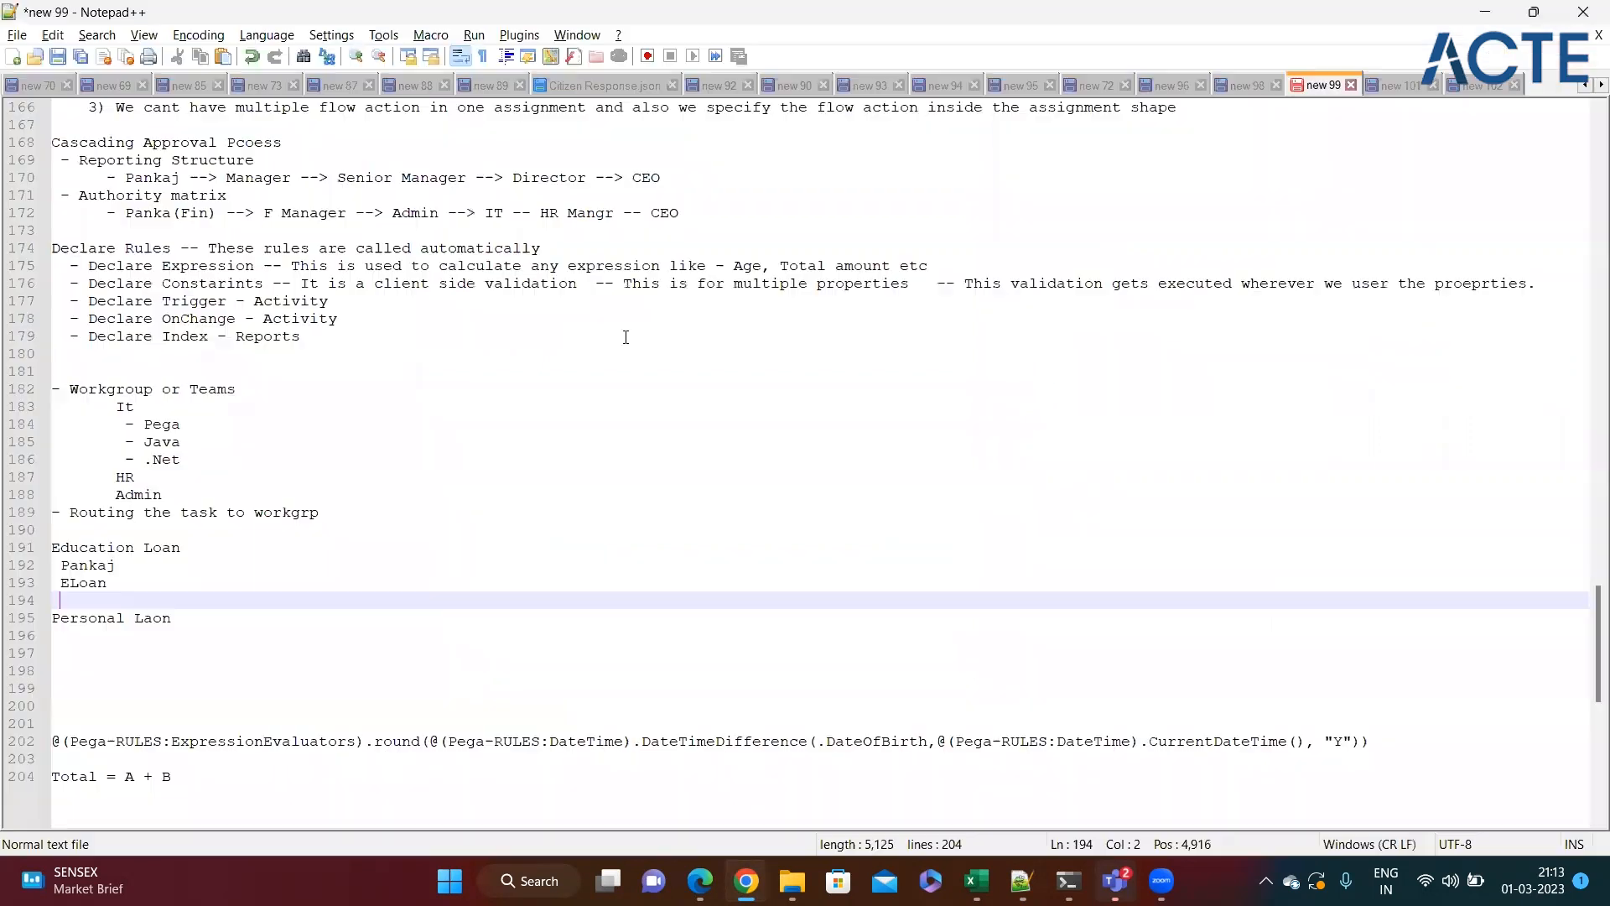
text(Eloa)
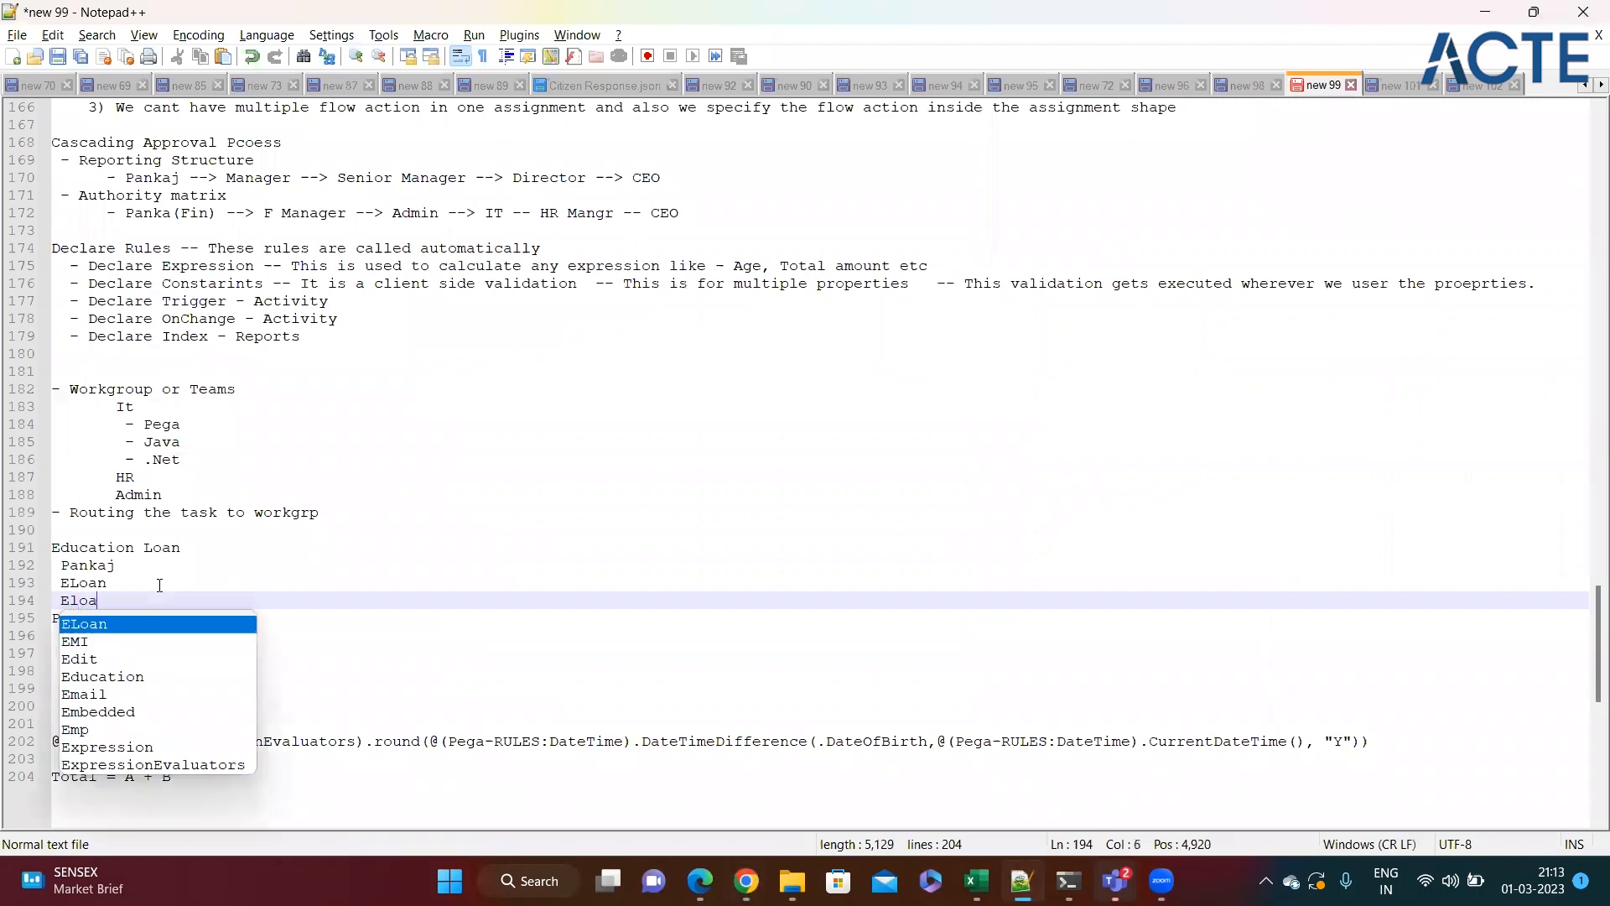
text(n1)
click(171, 582)
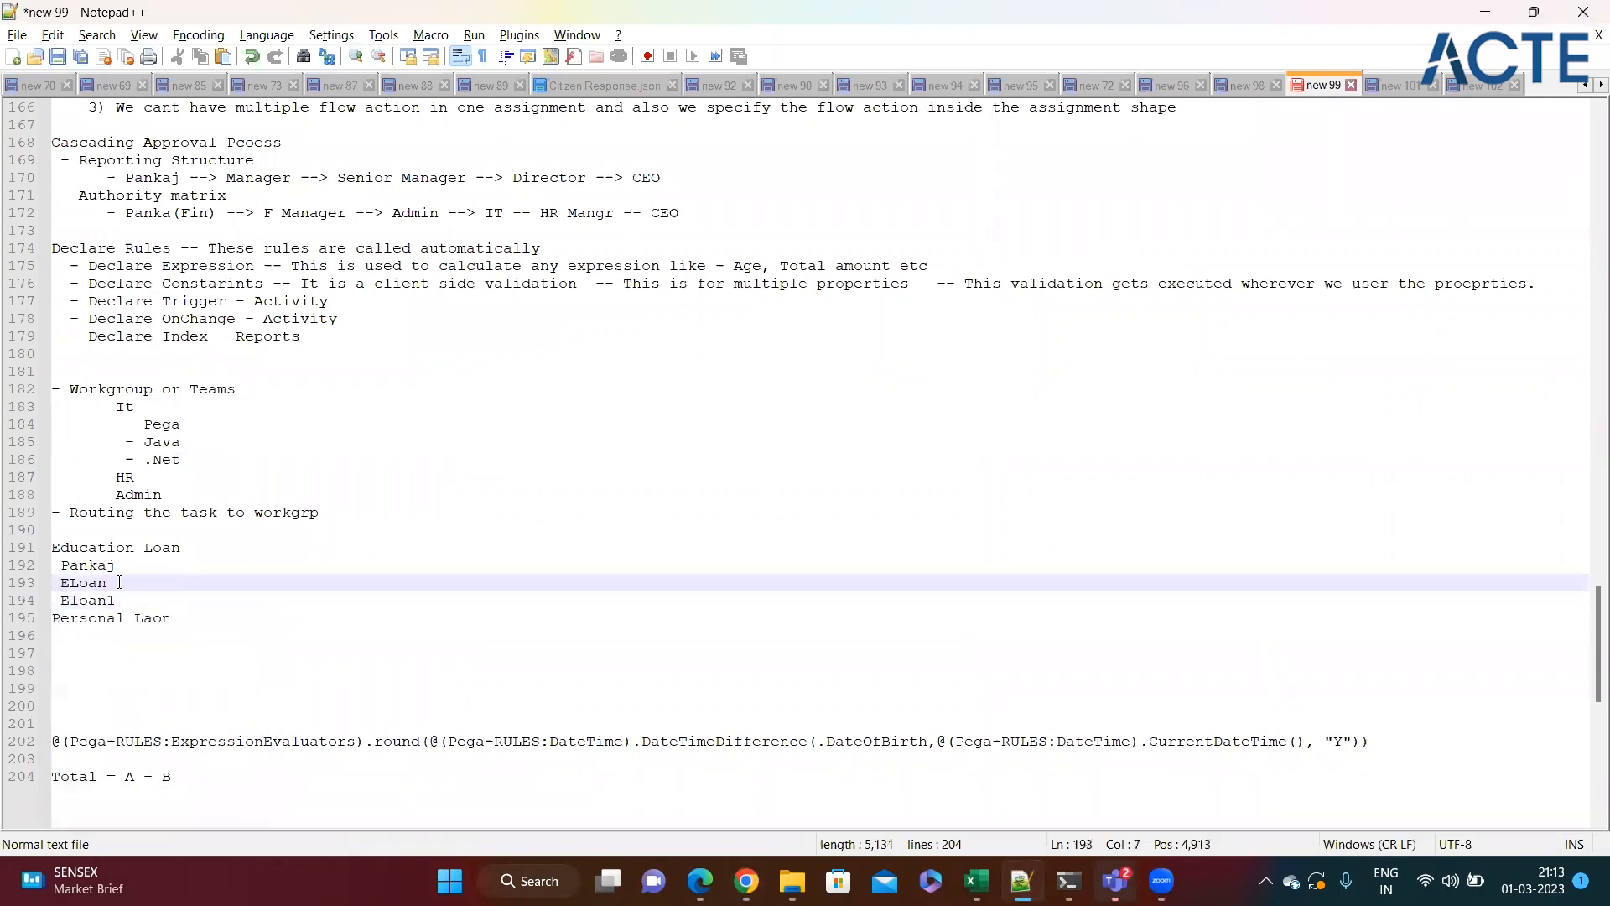
drag(118, 599, 42, 565)
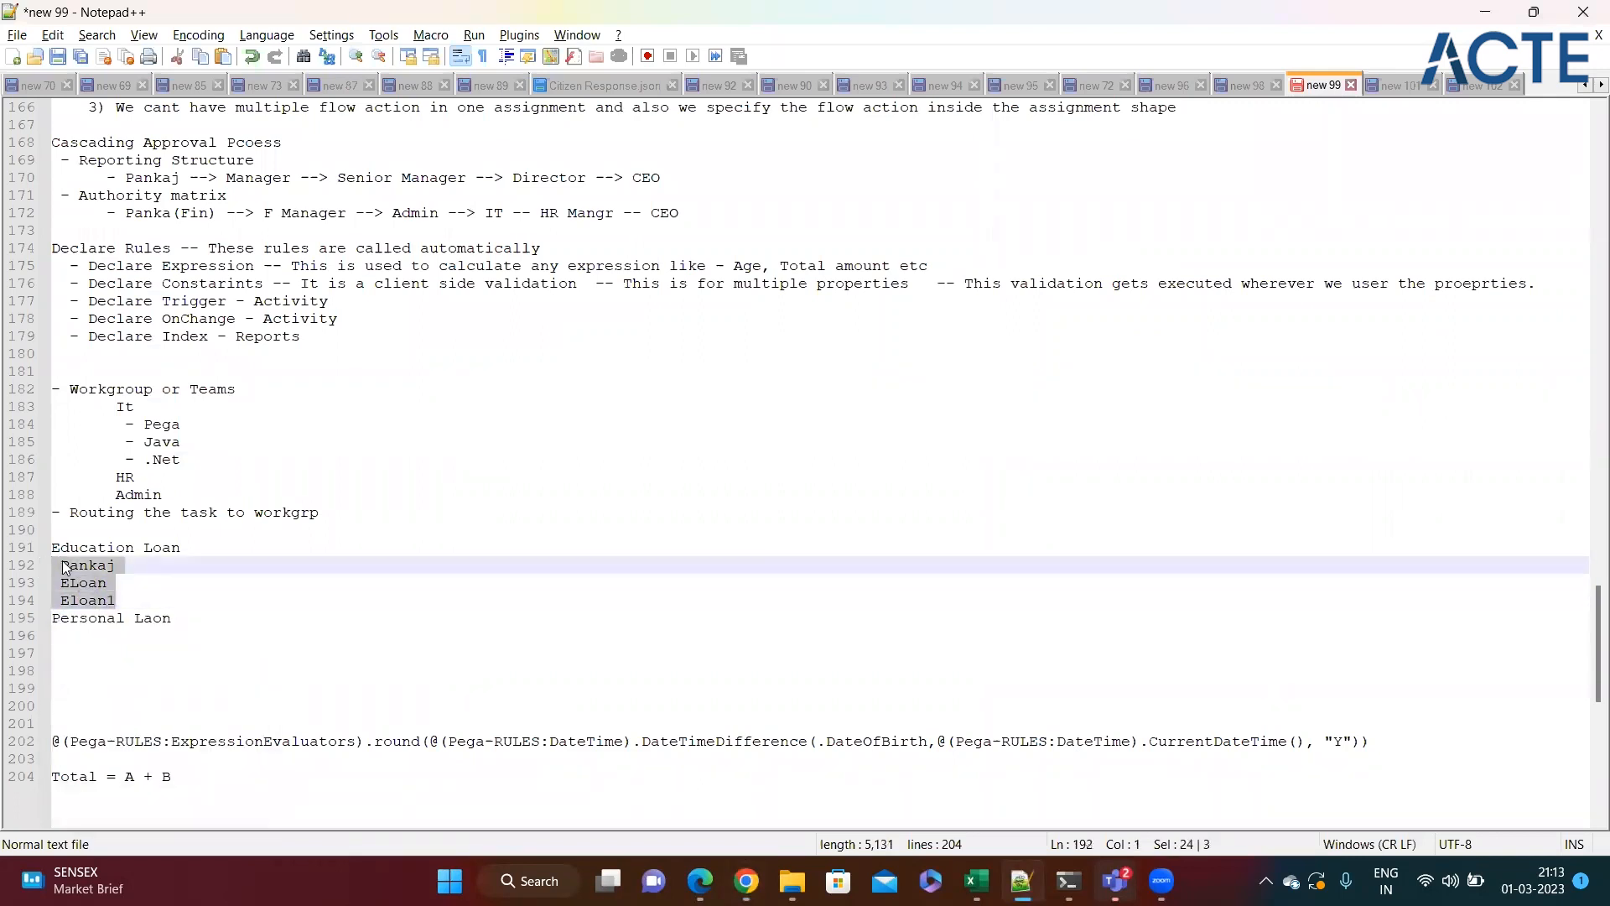
click(203, 548)
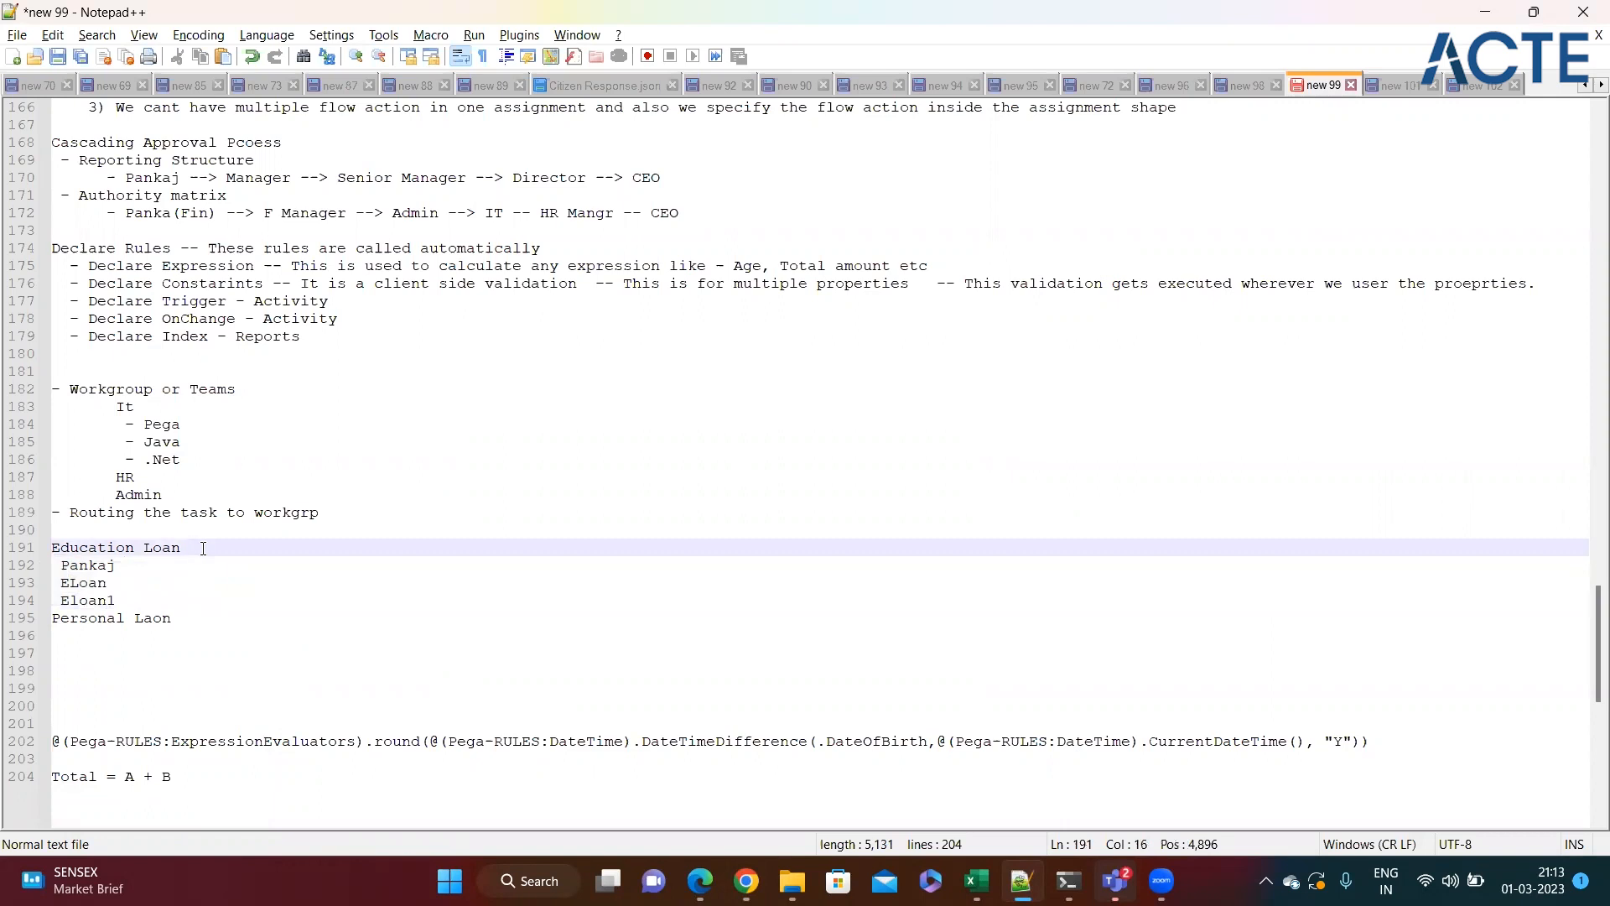
Step: Switch back to Pega Dev Studio, open the Loan Process case type and open its Approval process flow
key(alt+Tab)
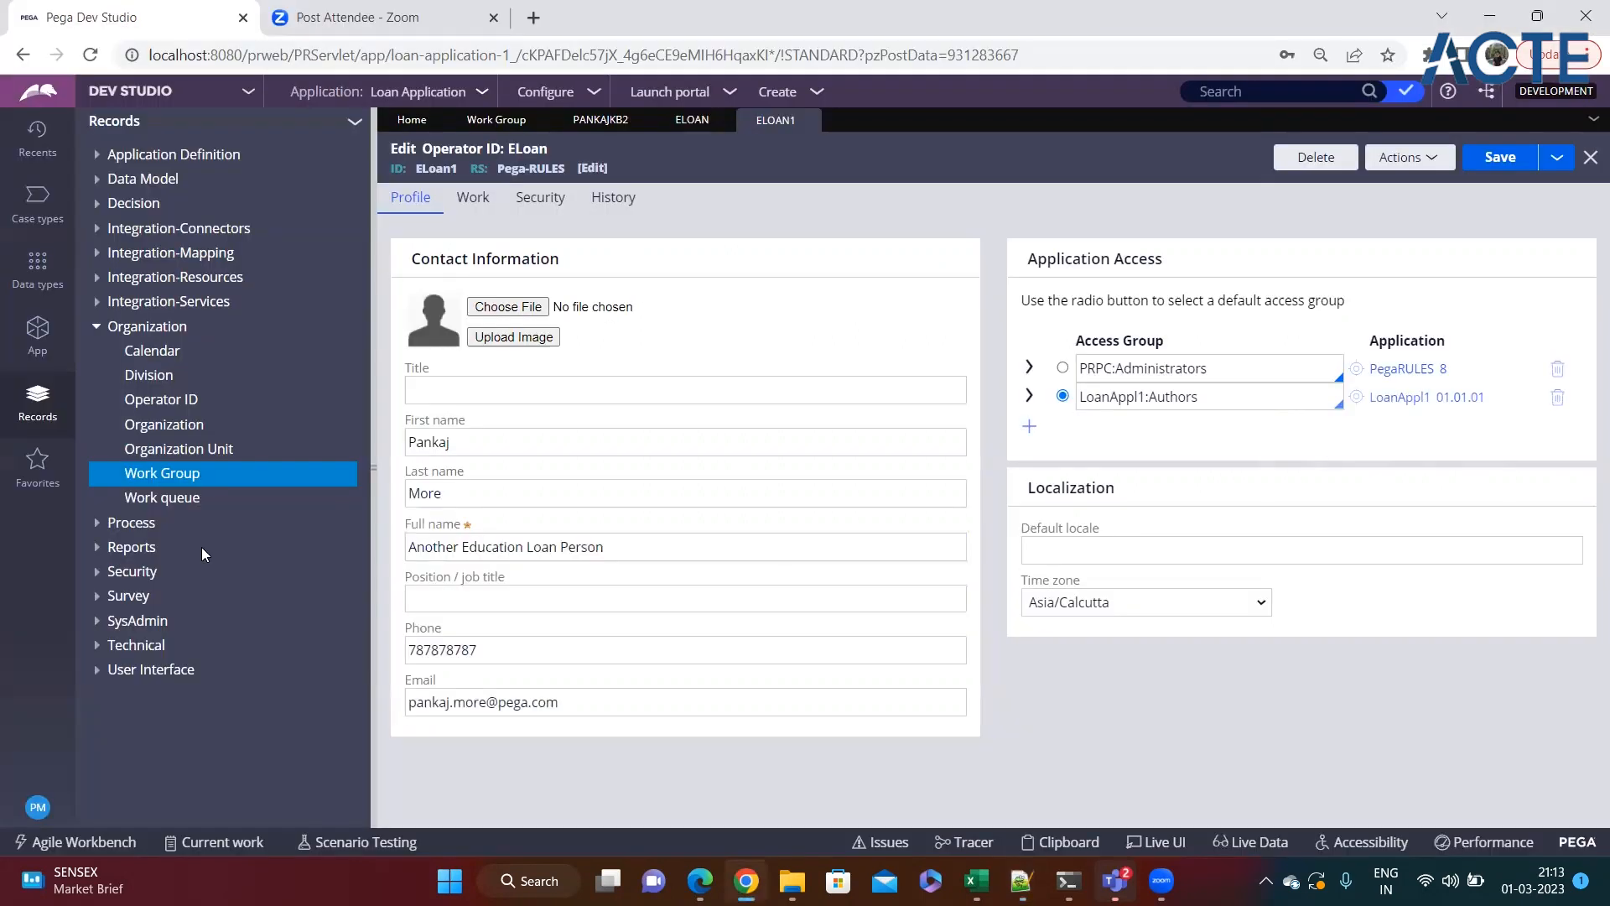
click(38, 220)
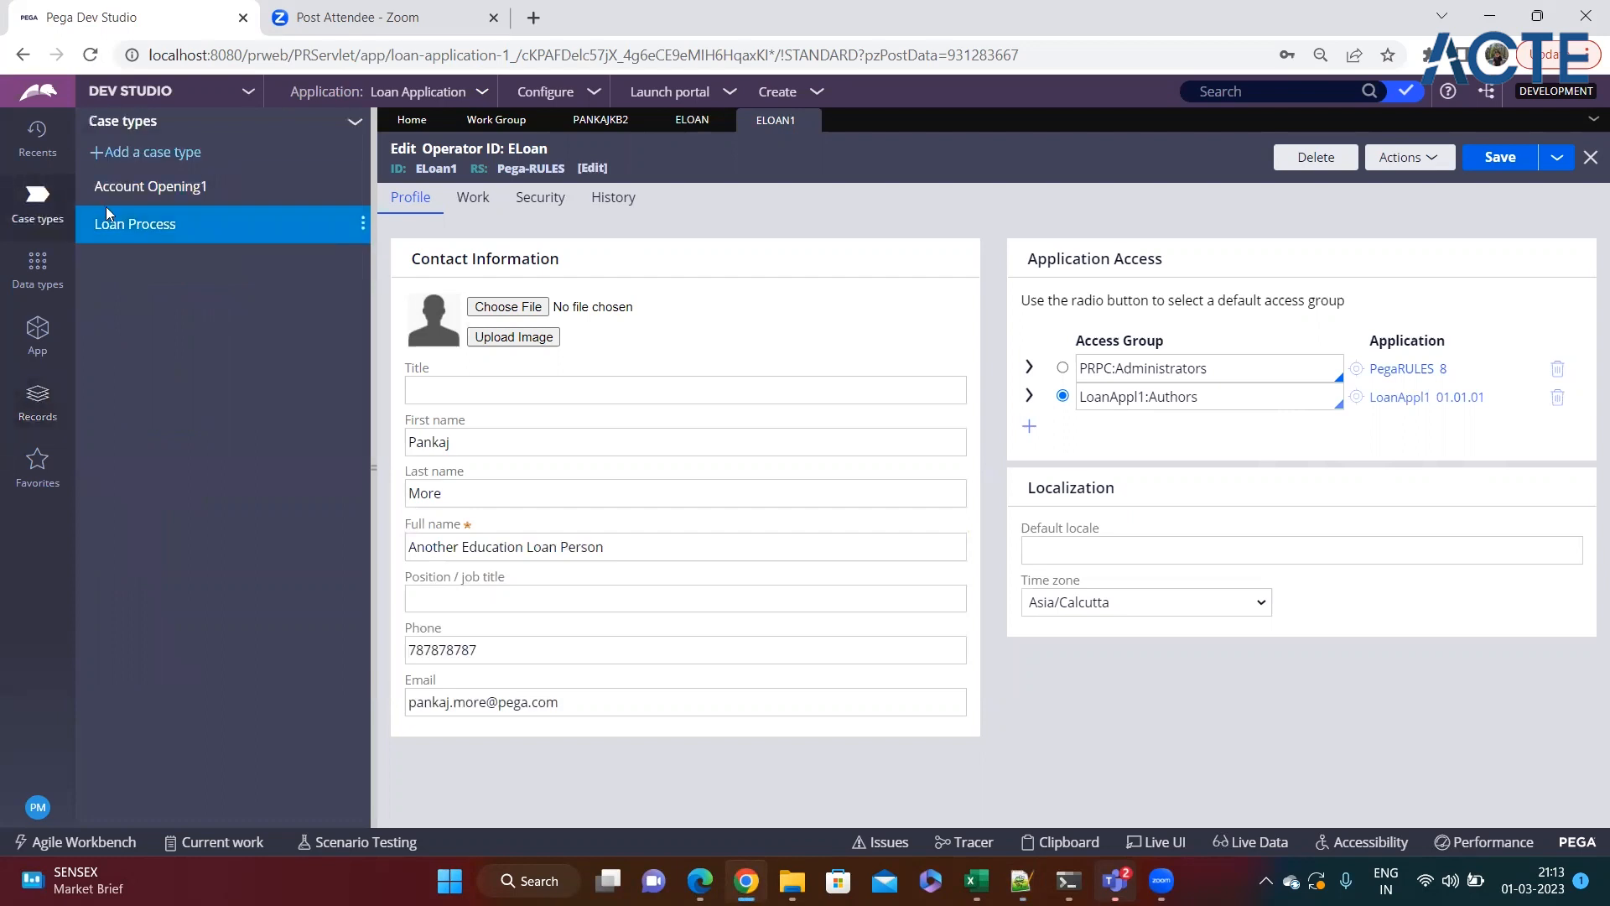
click(108, 223)
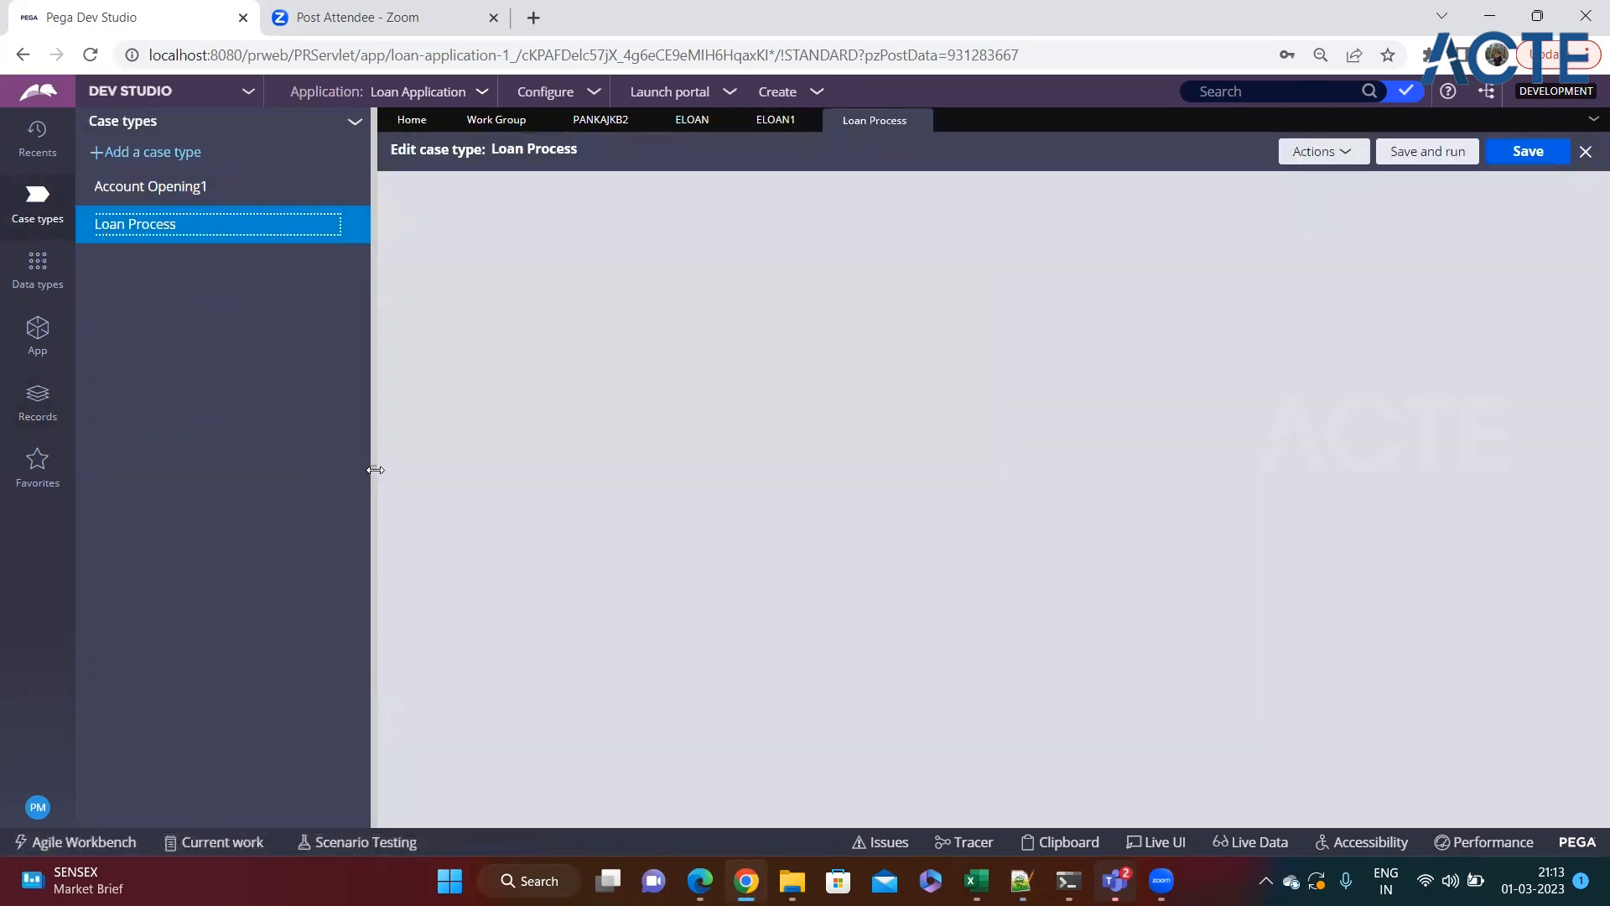
click(374, 467)
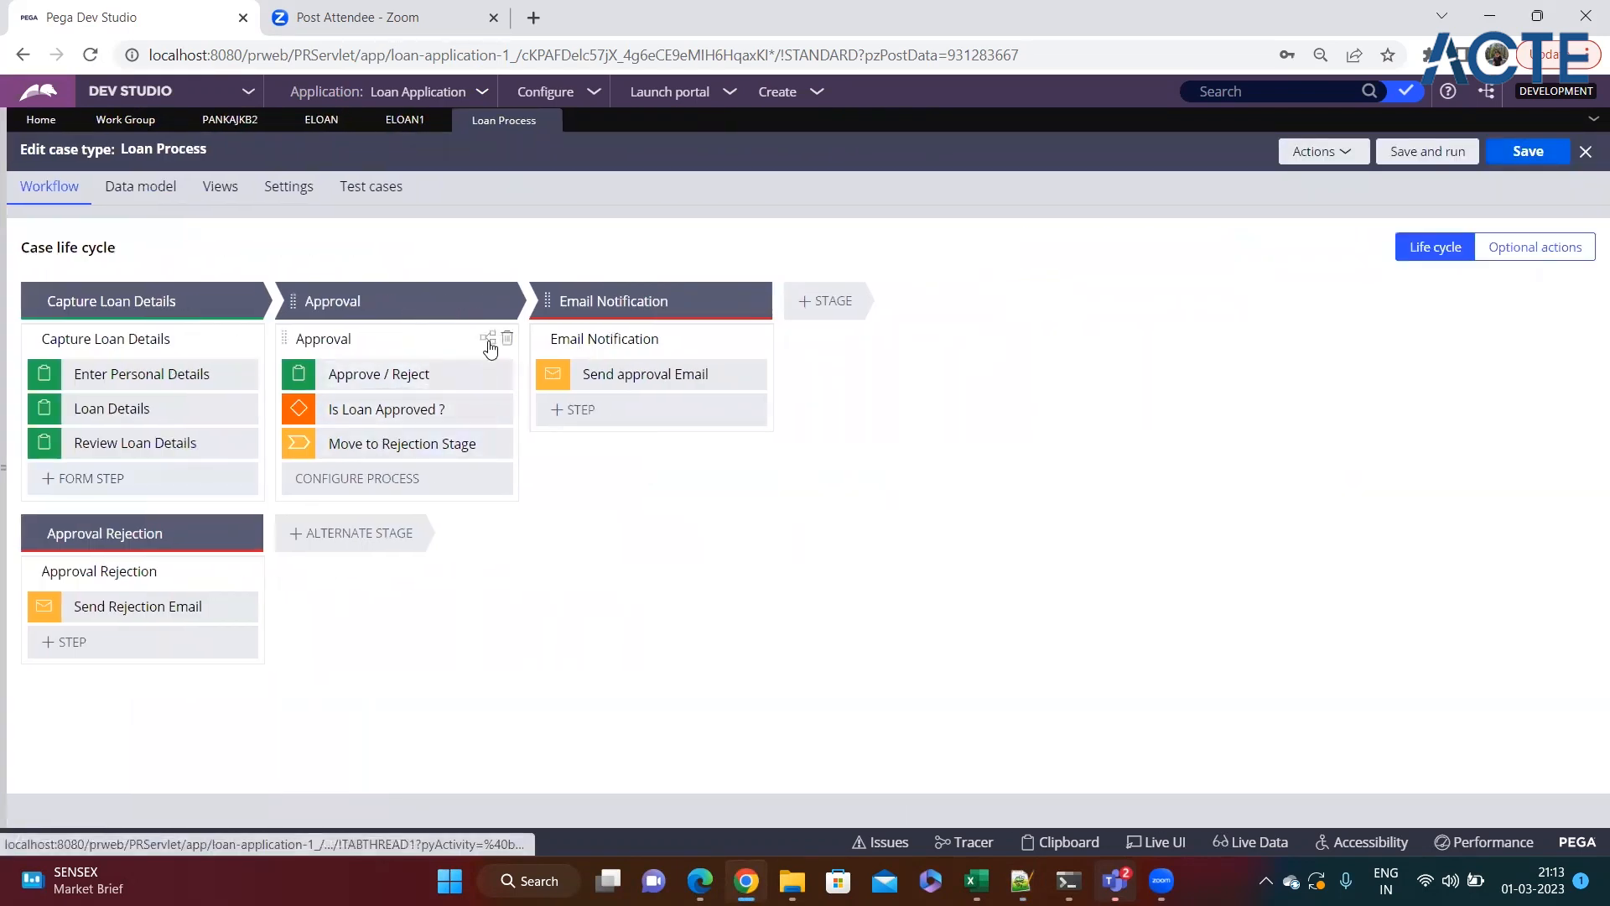
click(505, 338)
click(1543, 236)
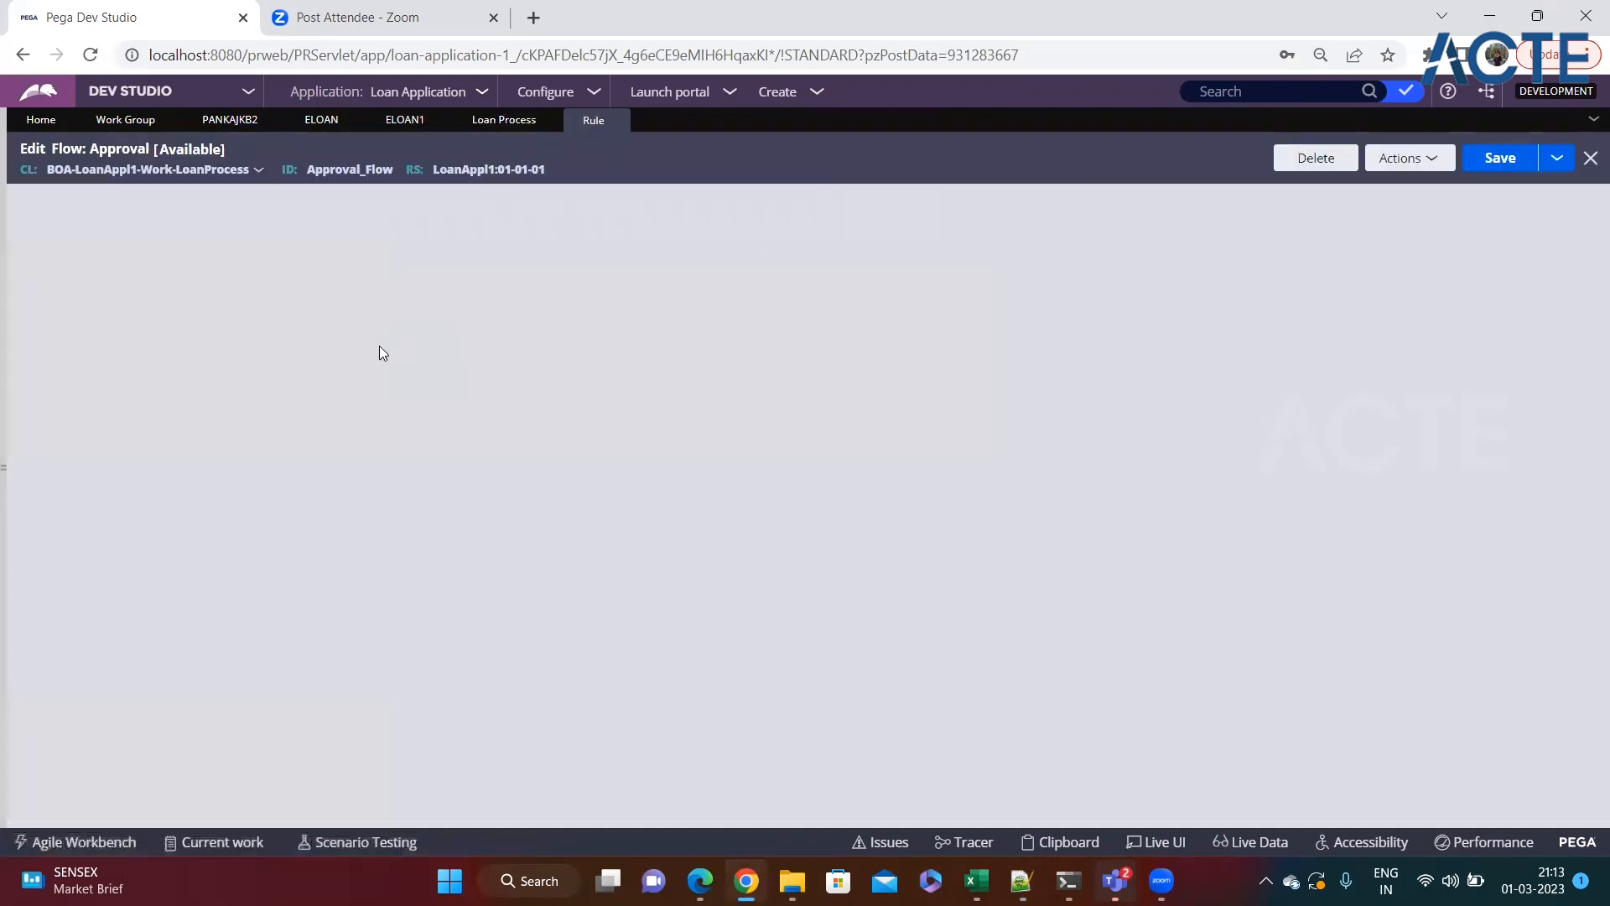
Step: Open the Approve / Reject assignment's properties and route it to Custom with assignment type Worklist
double_click(219, 351)
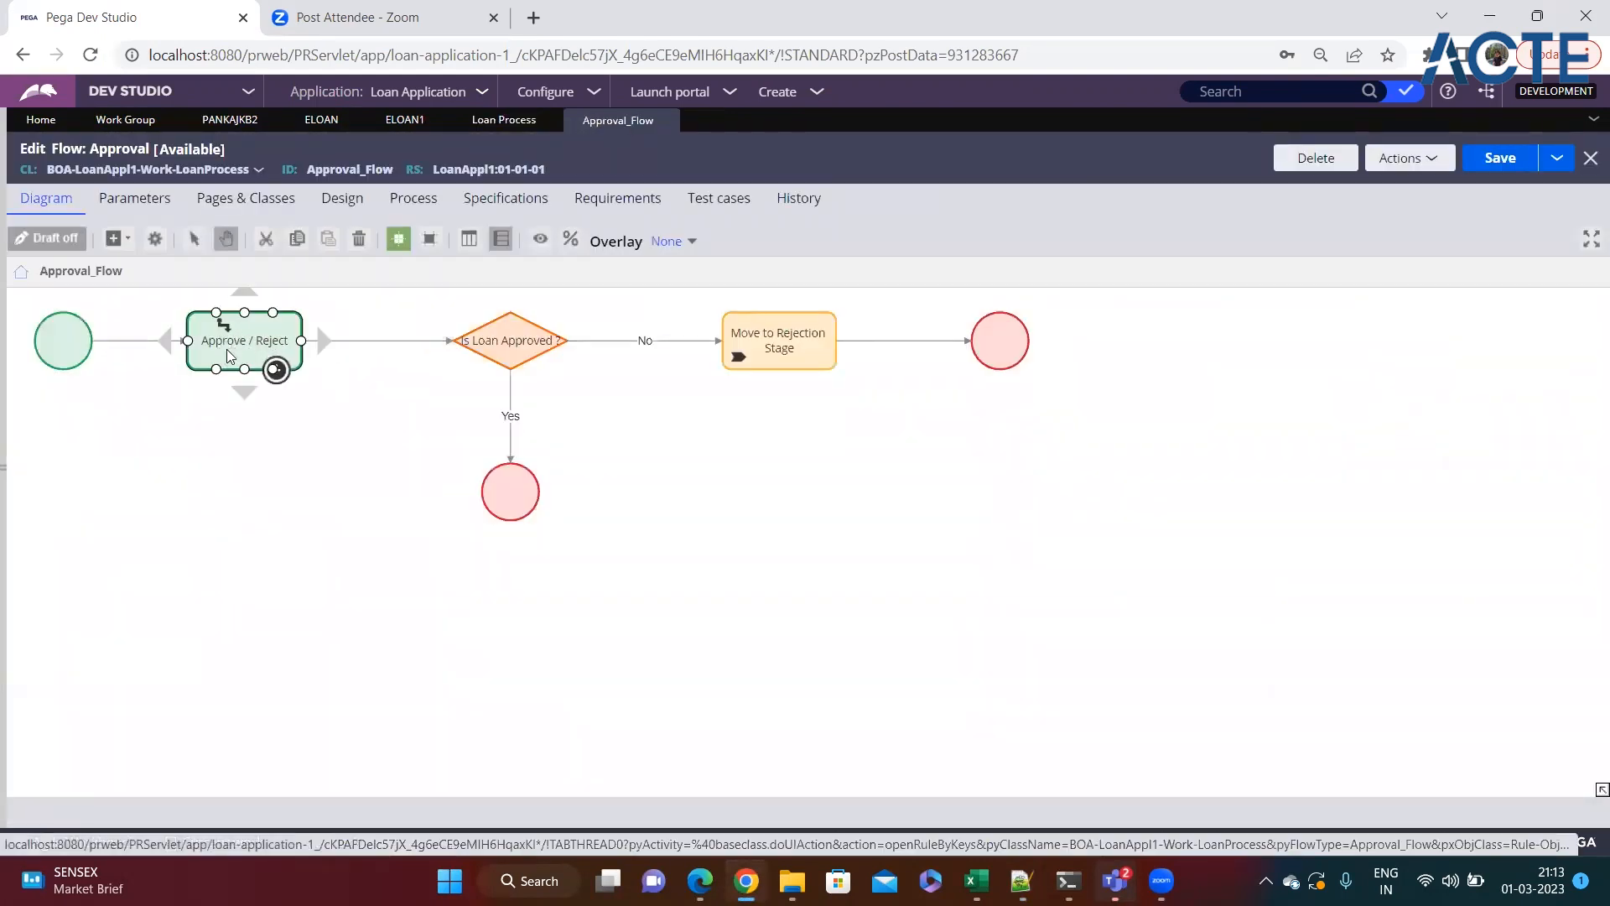
click(592, 445)
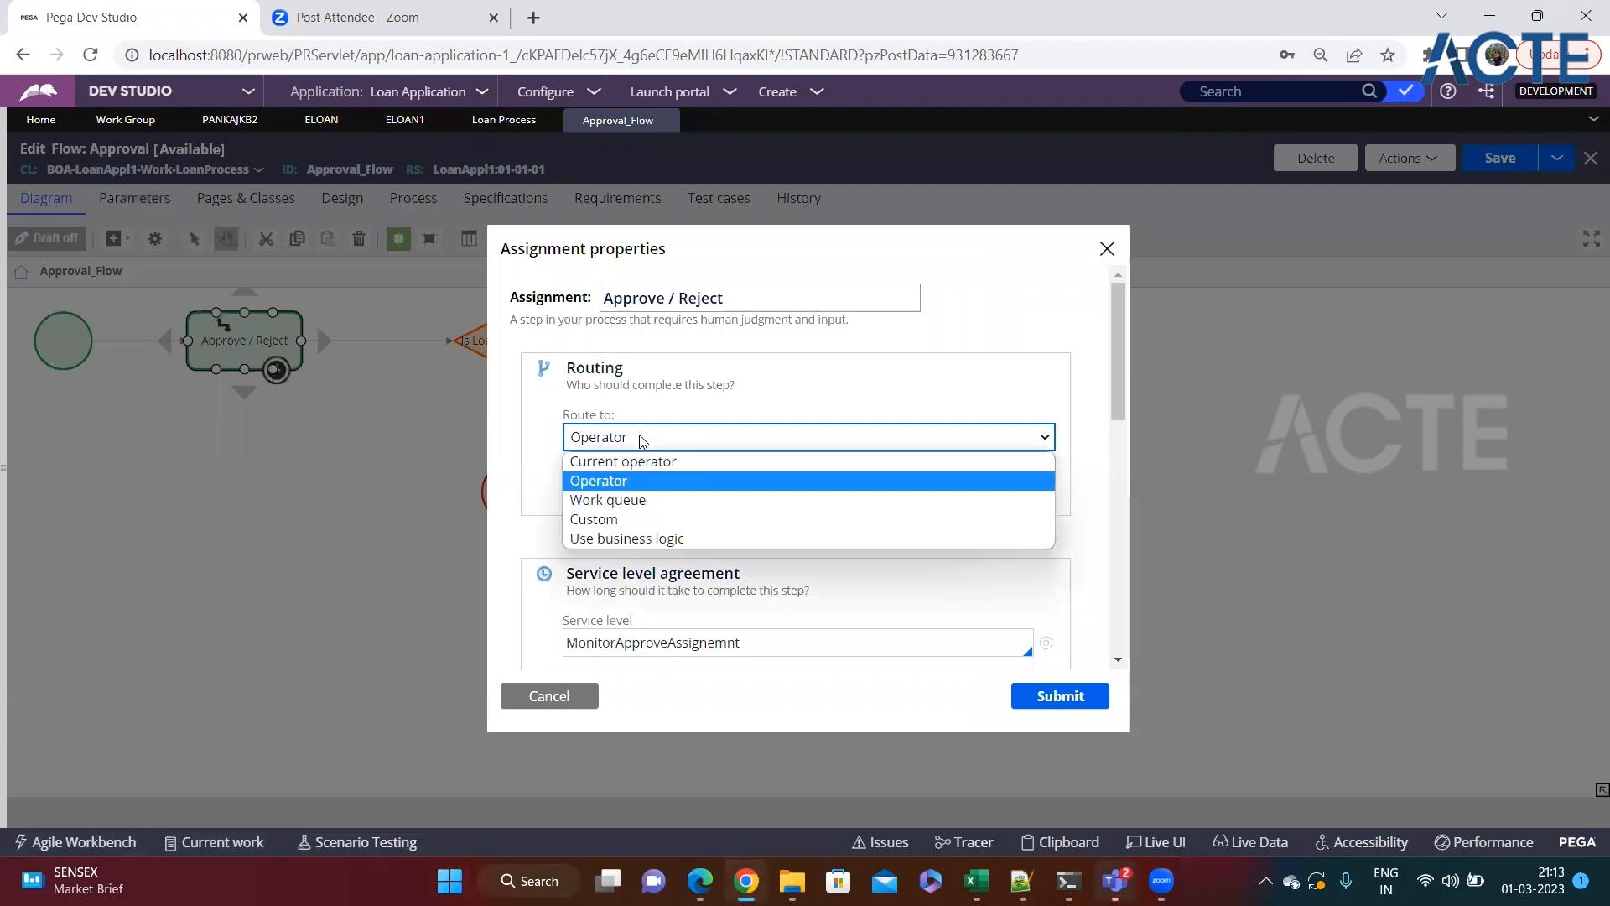
click(545, 493)
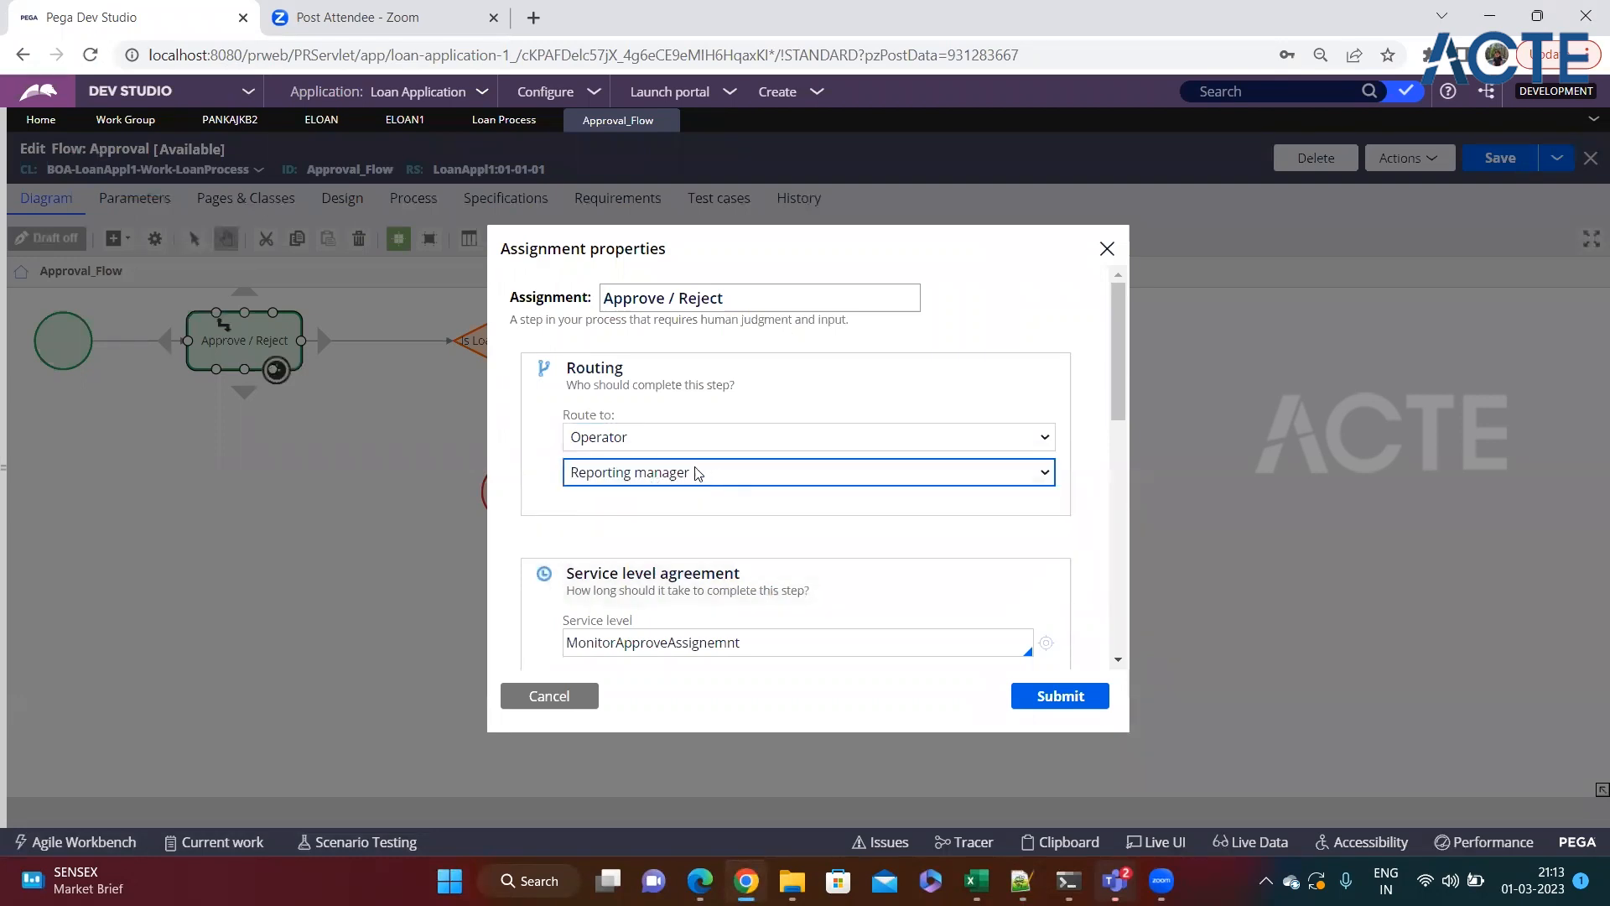
click(688, 438)
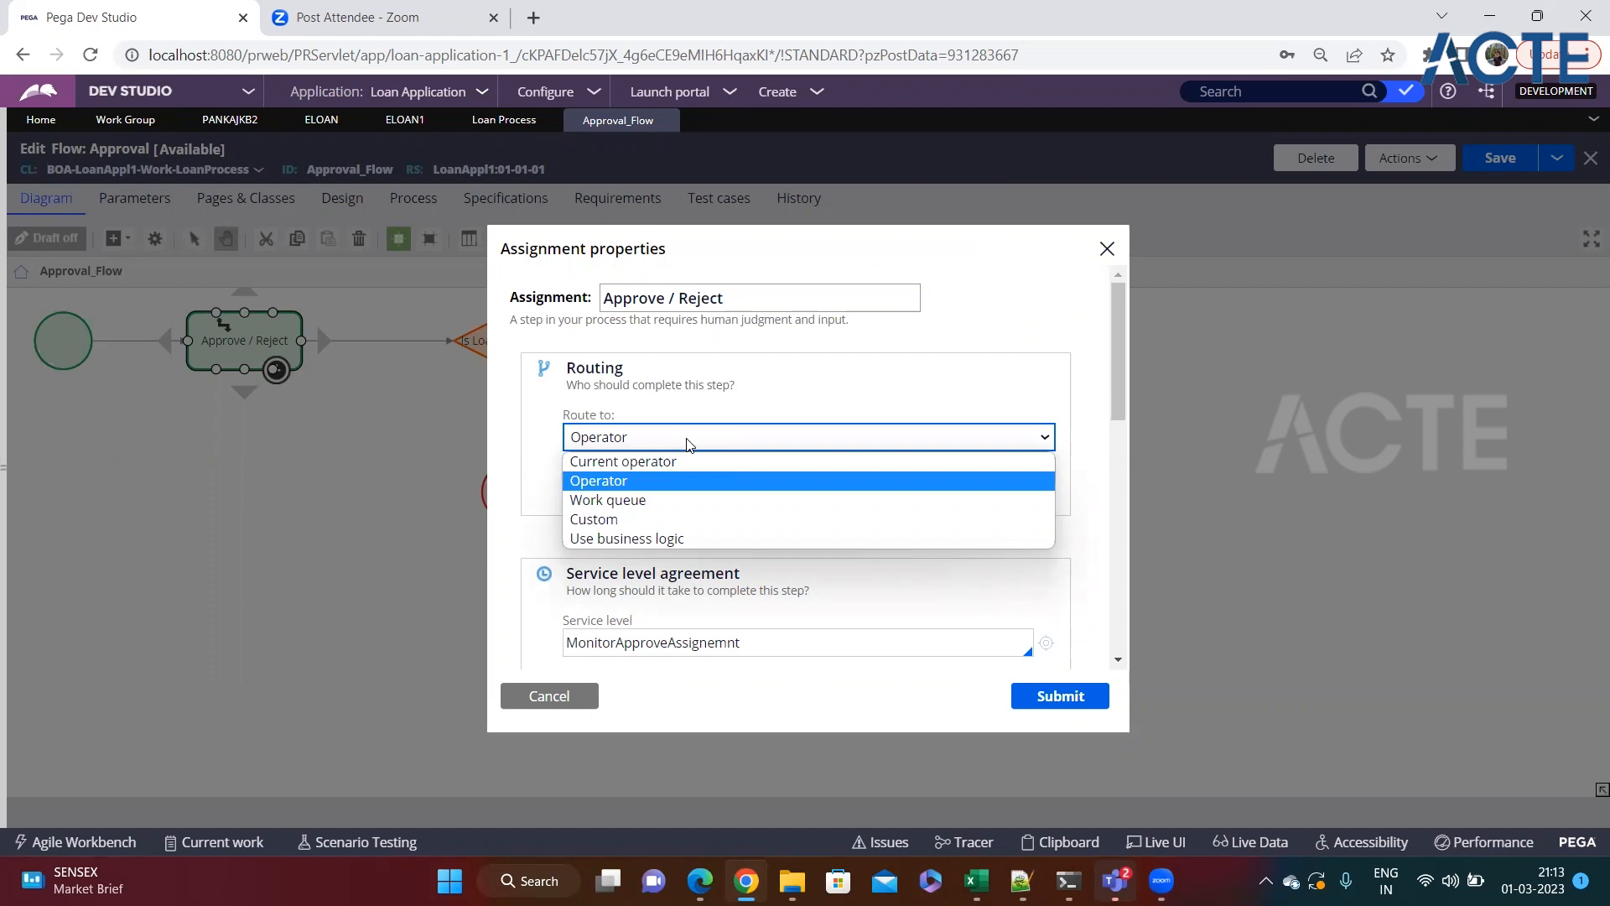
click(544, 446)
click(650, 442)
click(619, 528)
scroll(727, 533, down, 2)
scroll(725, 530, down, 1)
scroll(723, 528, up, 2)
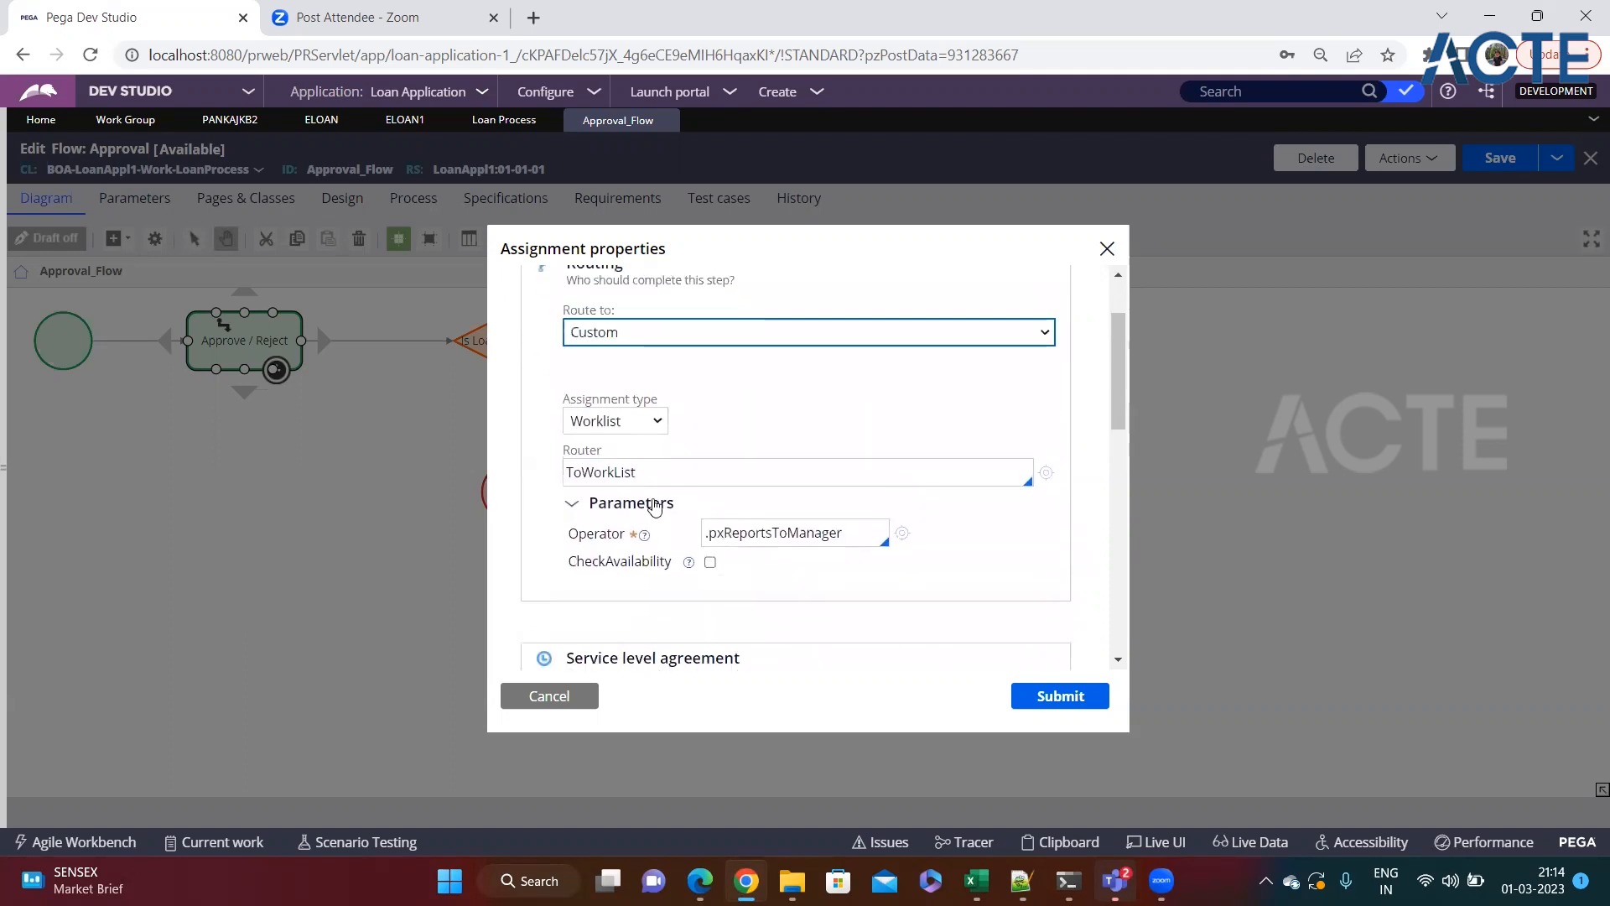
click(635, 422)
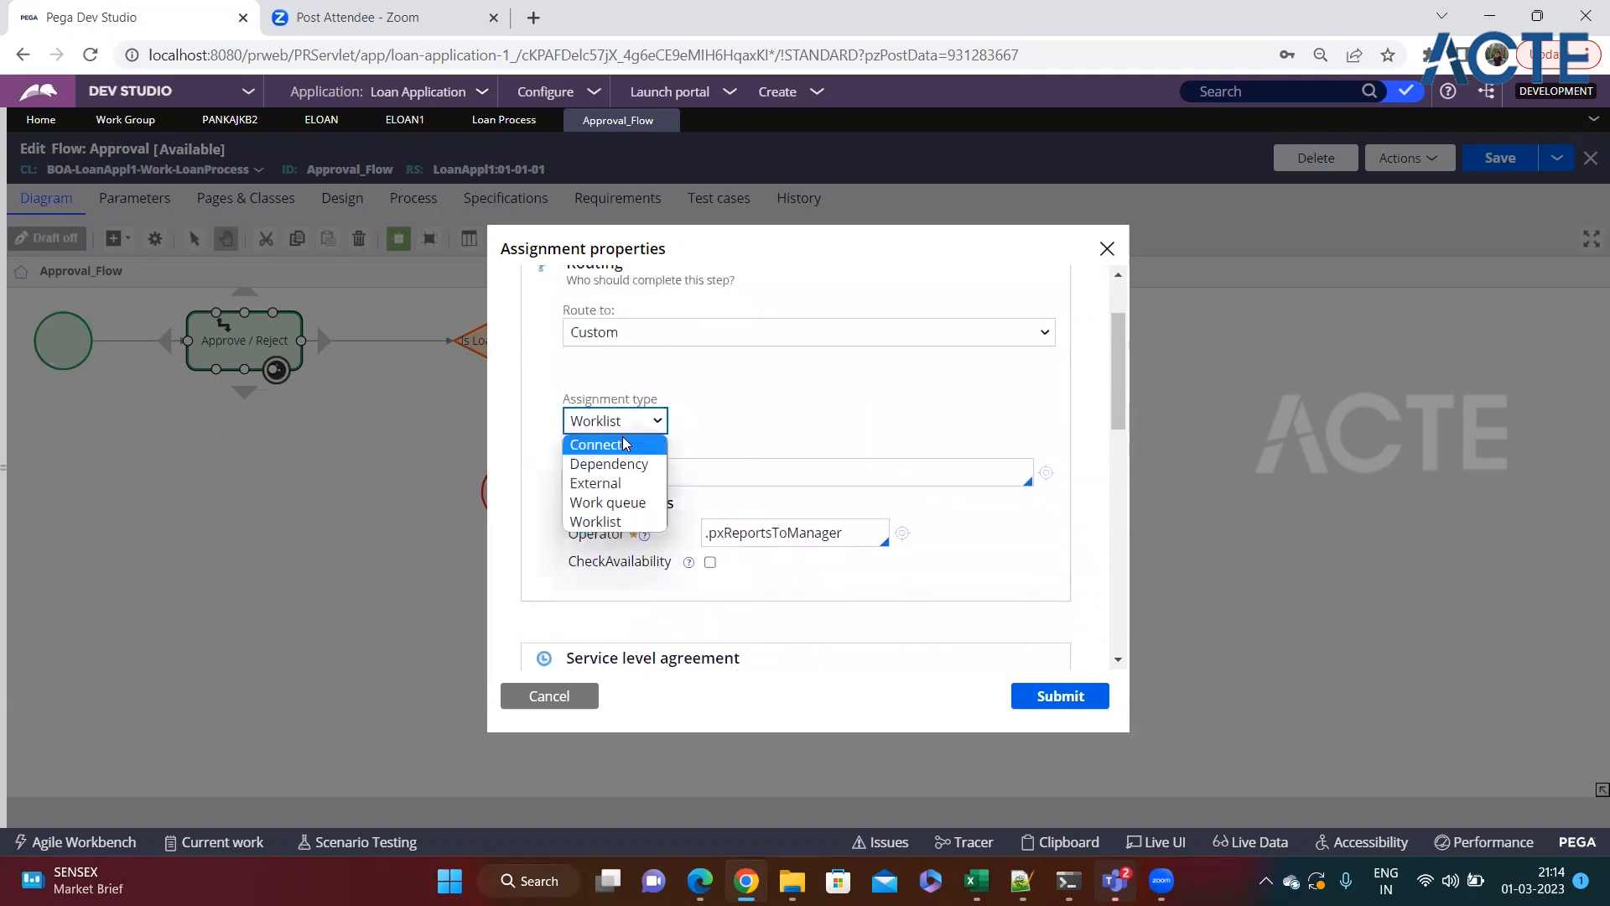
click(620, 526)
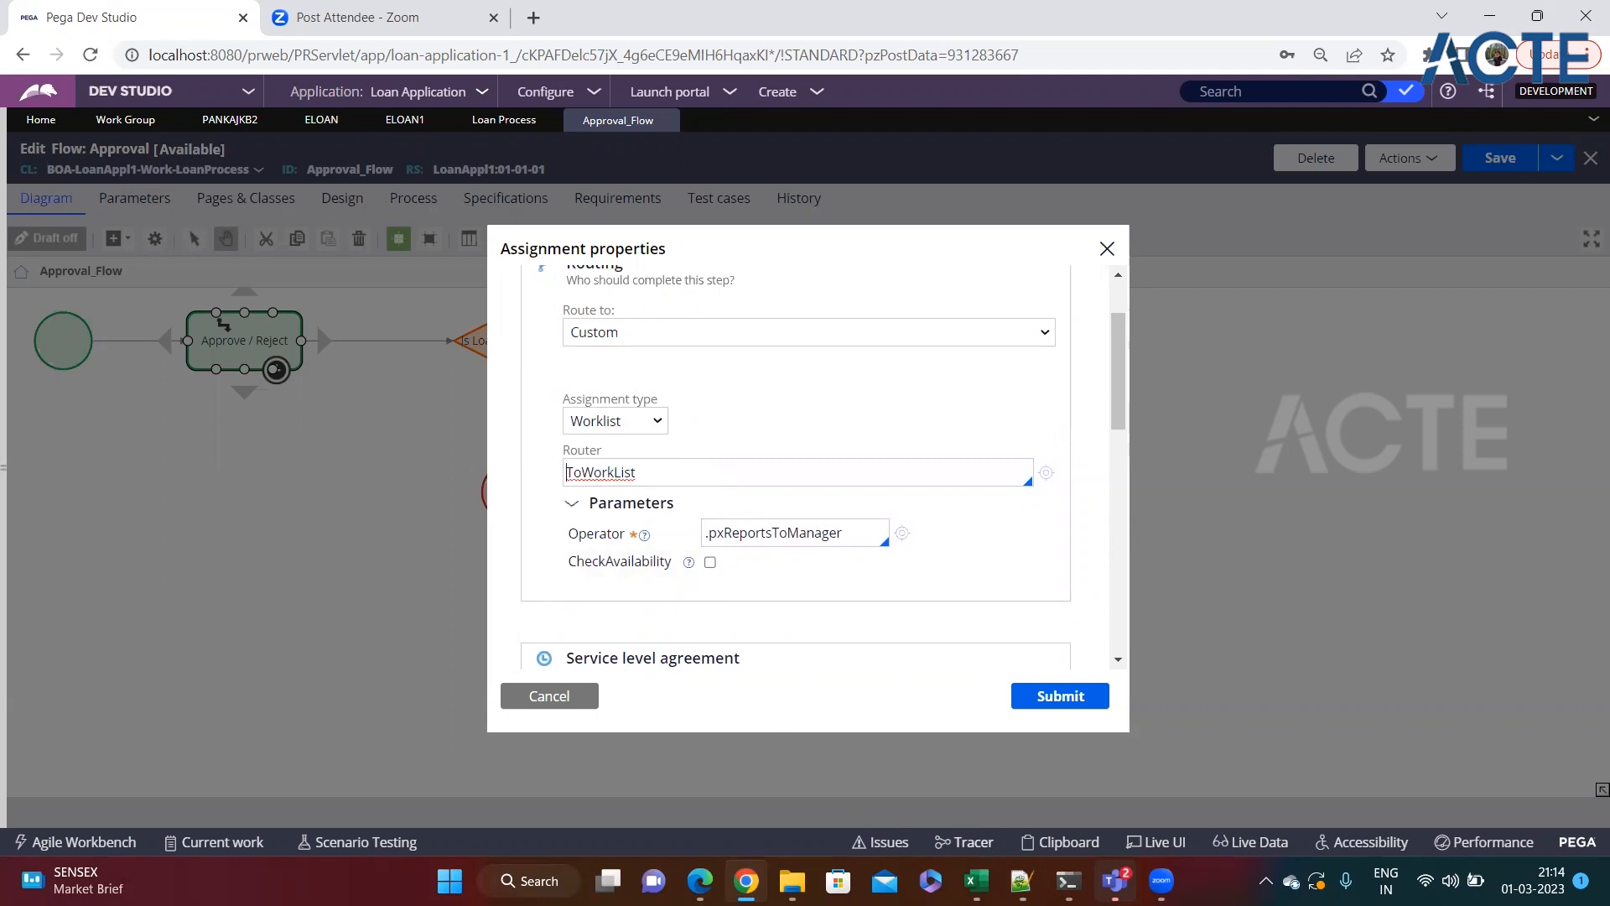
Step: Check the Education Loan members in the Notepad++ notes, and set the Approve / Reject assignment's router to ToWorkGroup
click(1021, 880)
click(124, 604)
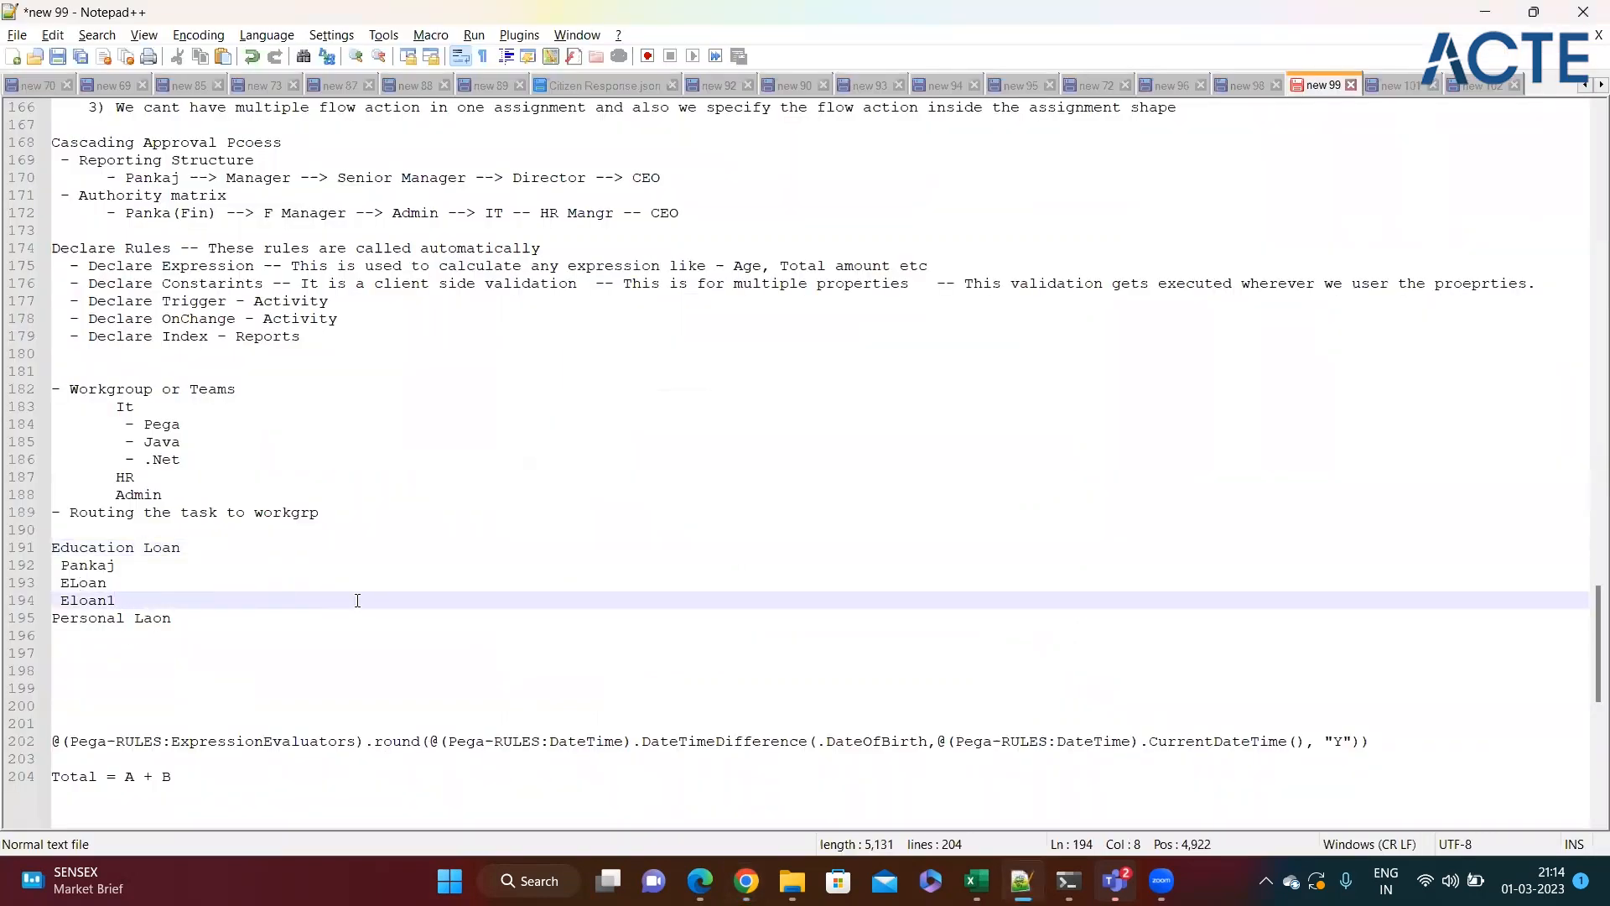
key(alt+Tab)
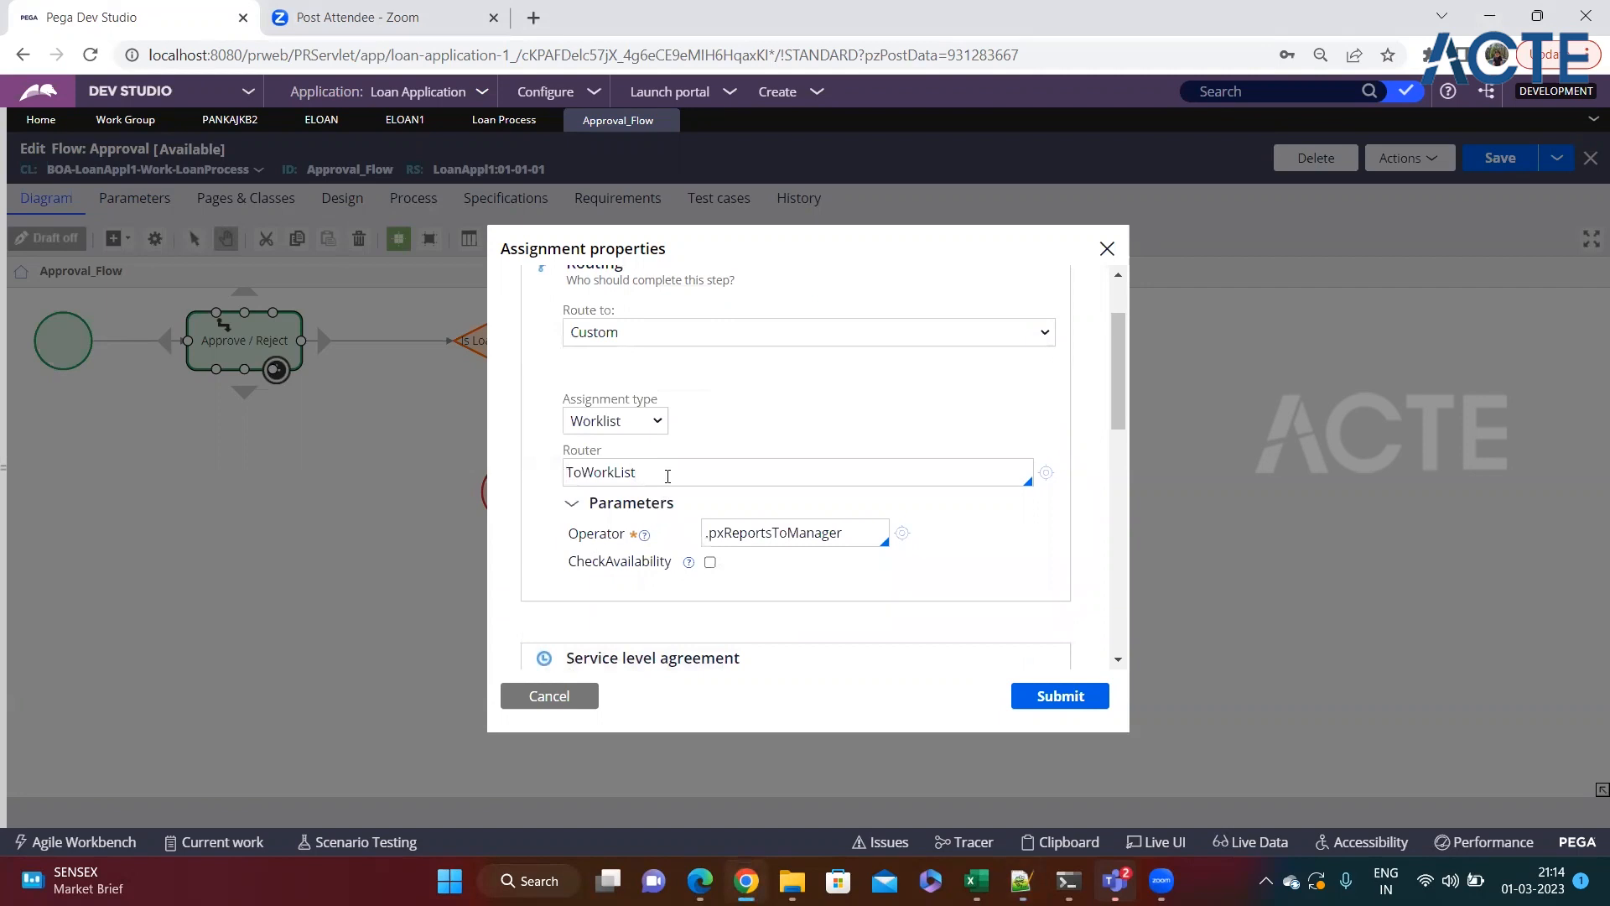
key(BackSpace)
key(BackSpace)
key(BackSpace)
key(BackSpace)
key(BackSpace)
key(BackSpace)
key(BackSpace)
text(workgr)
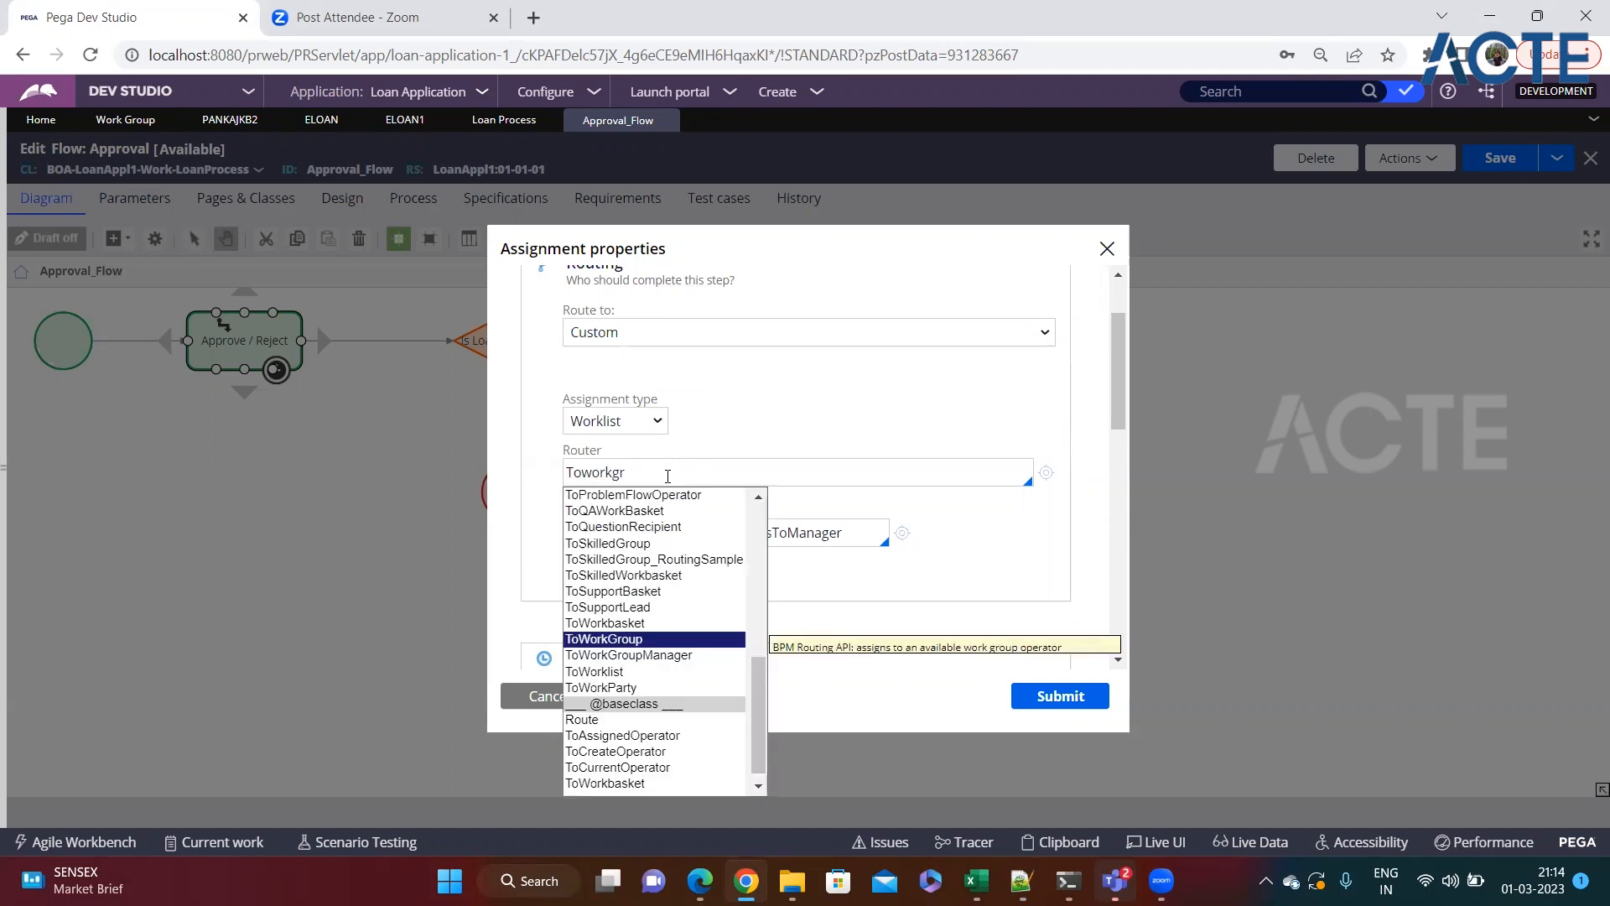
key(Return)
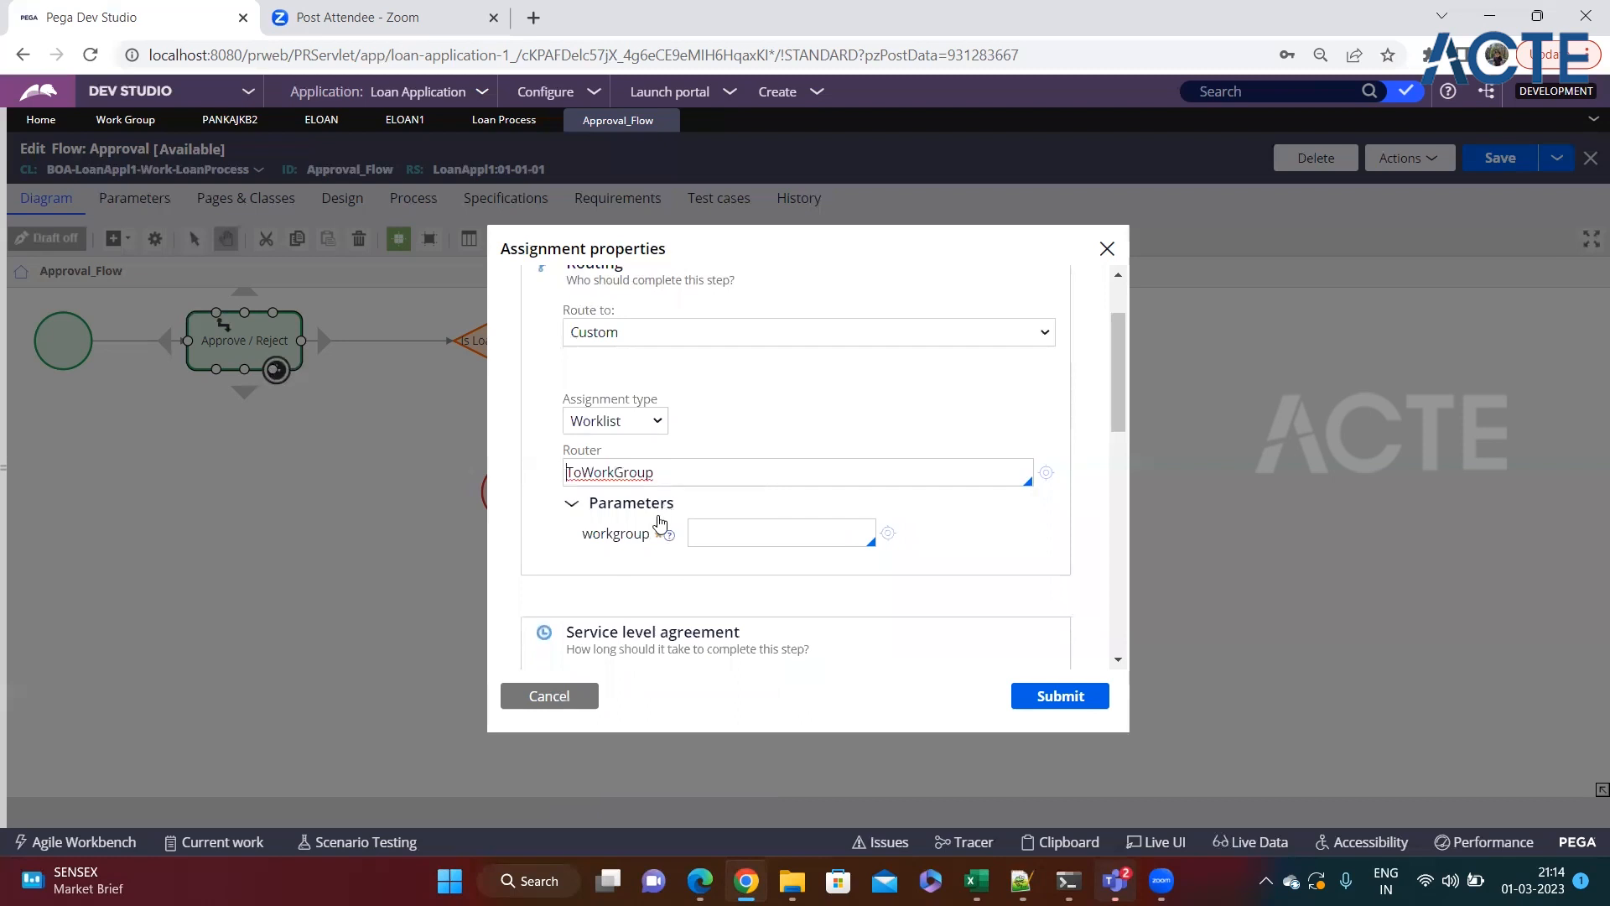
Step: Copy the team name Education Loan Team from the ELoan1 operator's work routing for the router's workgroup parameter
click(721, 534)
click(407, 121)
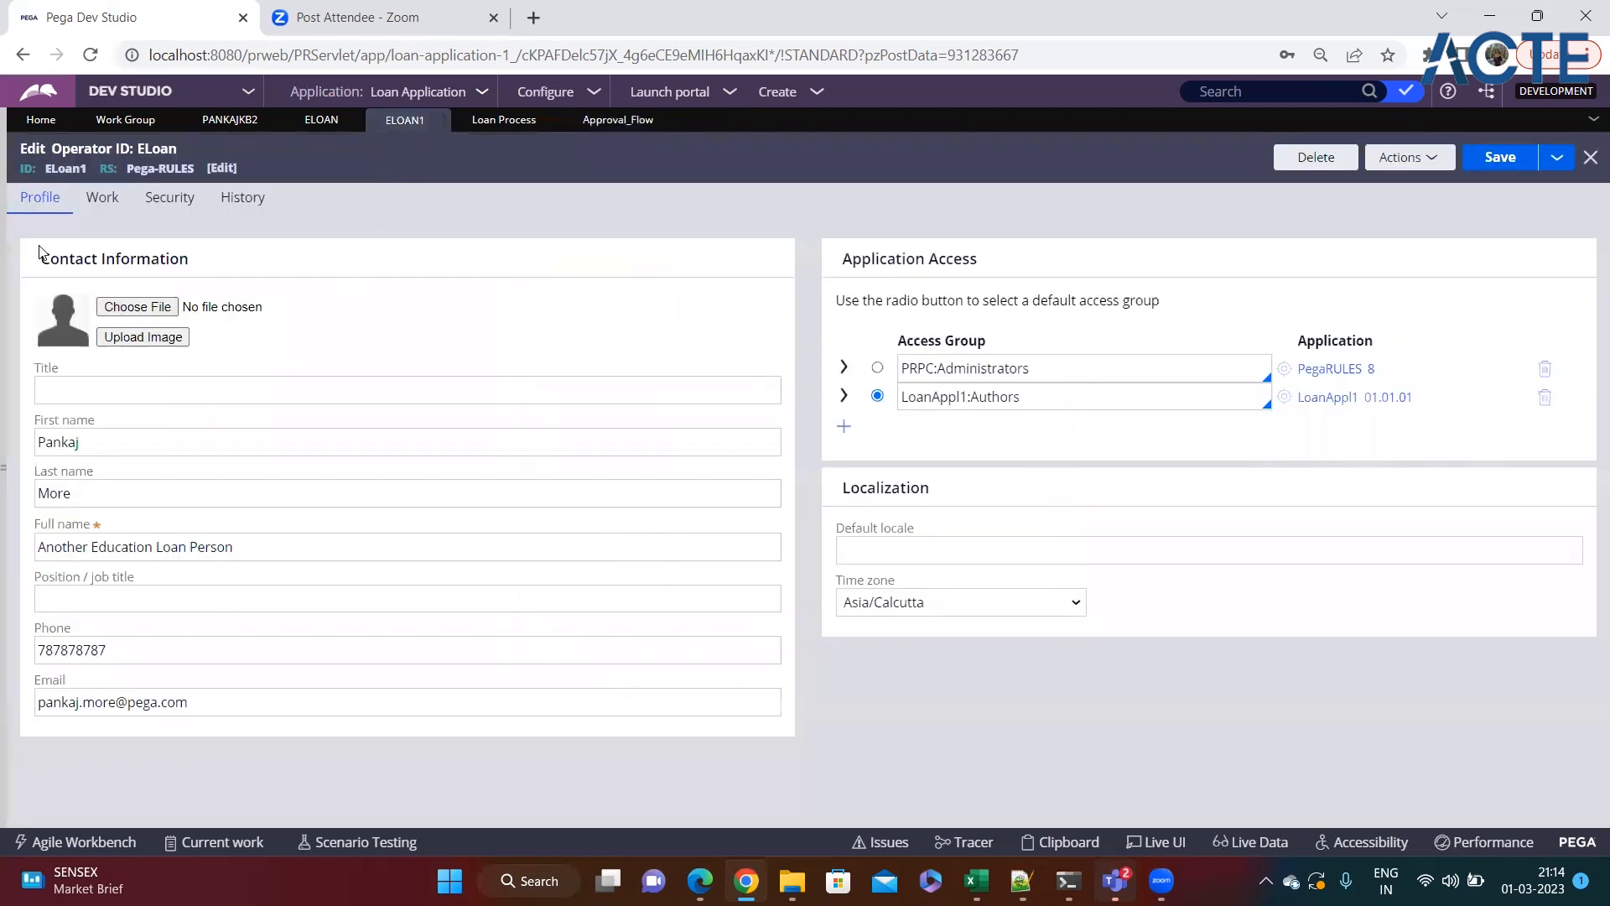
click(102, 200)
triple_click(178, 440)
key(ctrl+c)
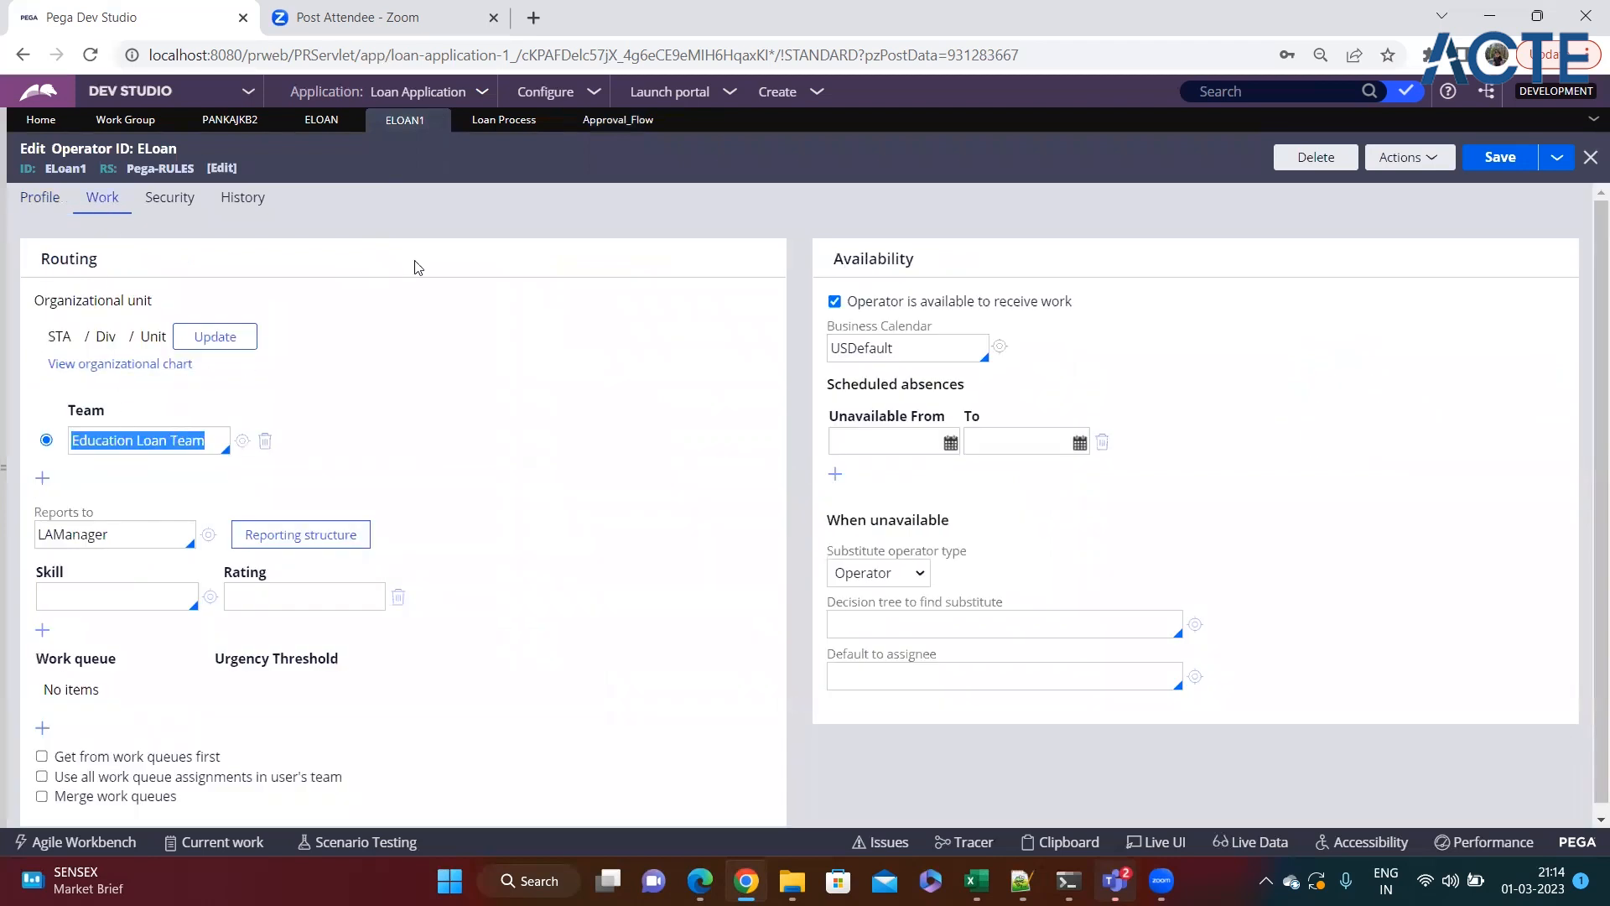
Step: Set the router's workgroup parameter to Education Loan Team in the Approve / Reject assignment, submit the properties and save the Approval flow
click(618, 120)
key(ctrl+v)
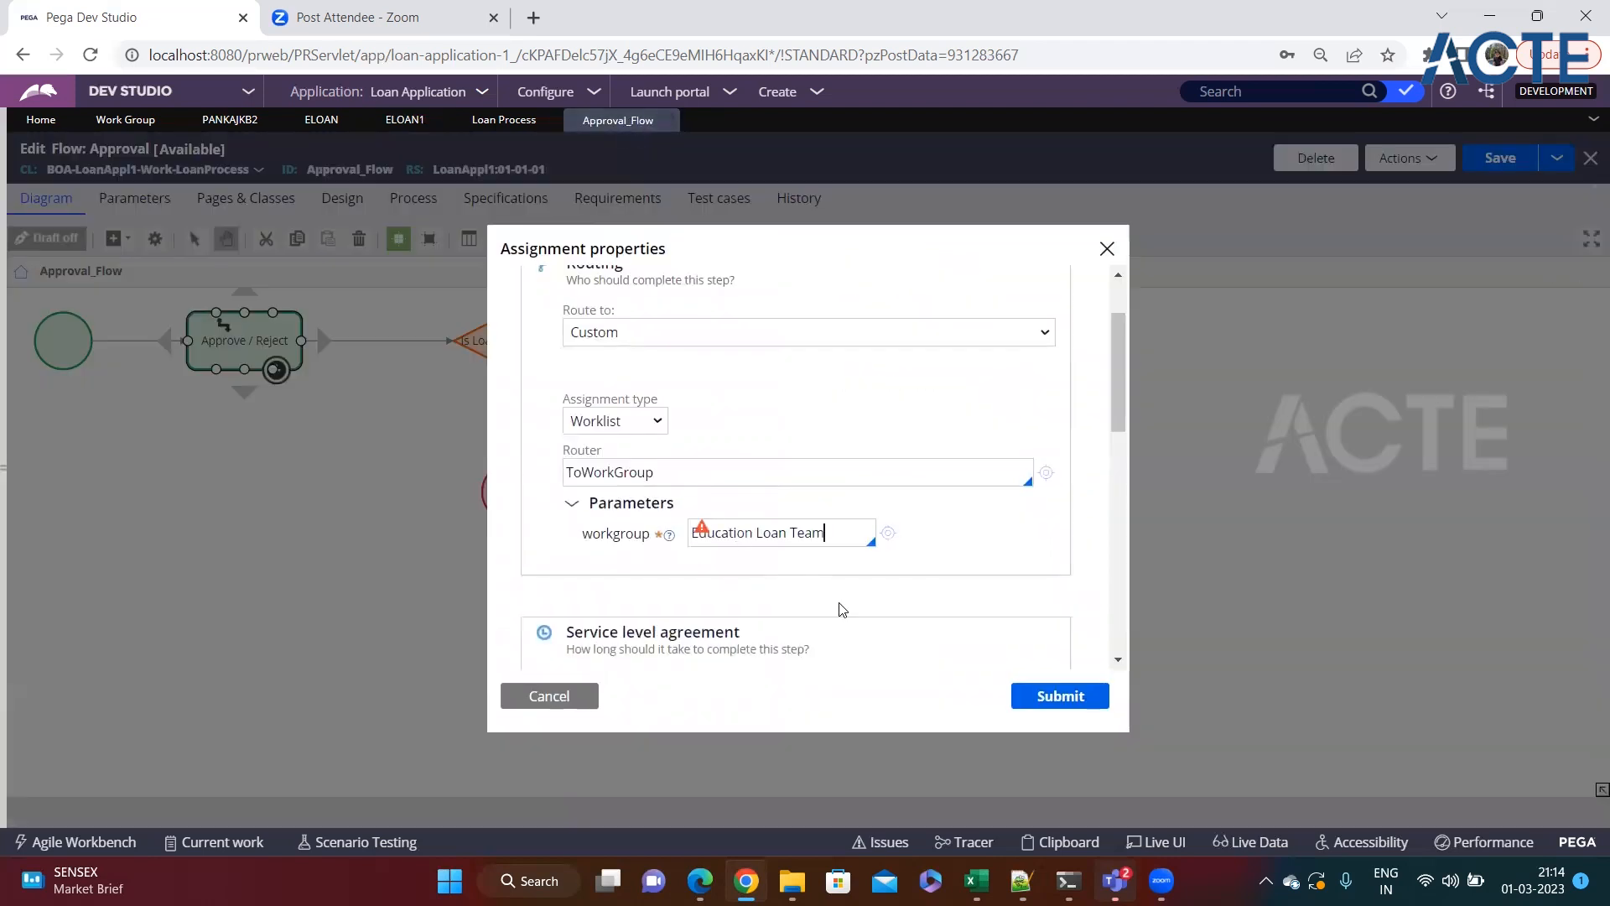
click(1058, 700)
key(ctrl+s)
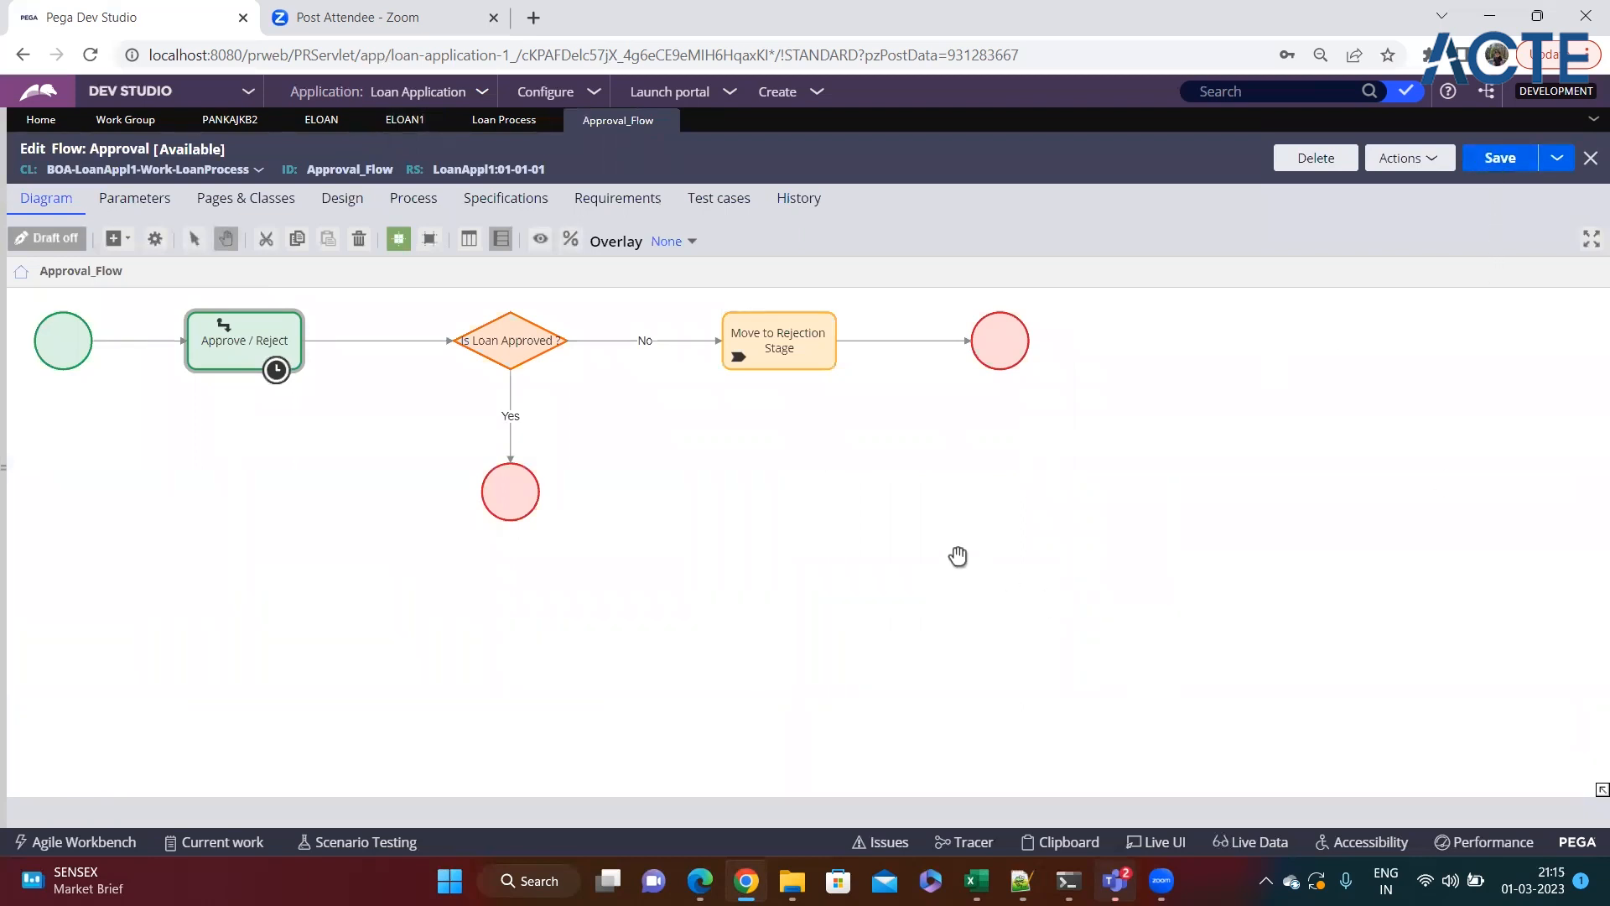
Step: Start a new Loan Process case and continue past the Personal Details form with its prefilled values
click(820, 327)
click(817, 92)
mouse_move(964, 110)
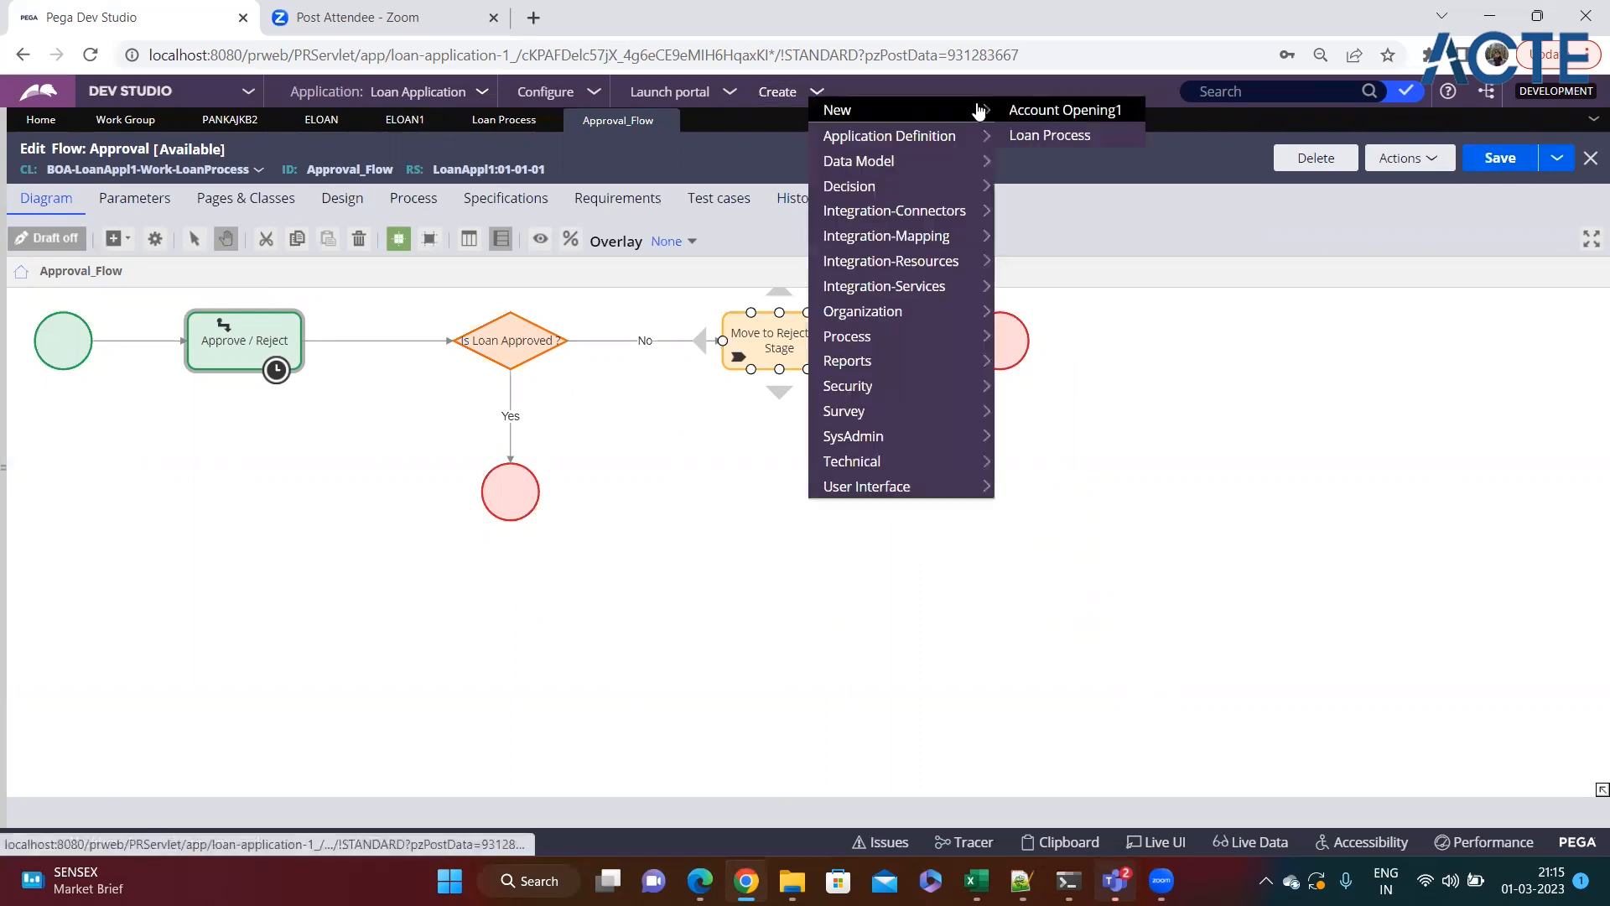
click(1045, 140)
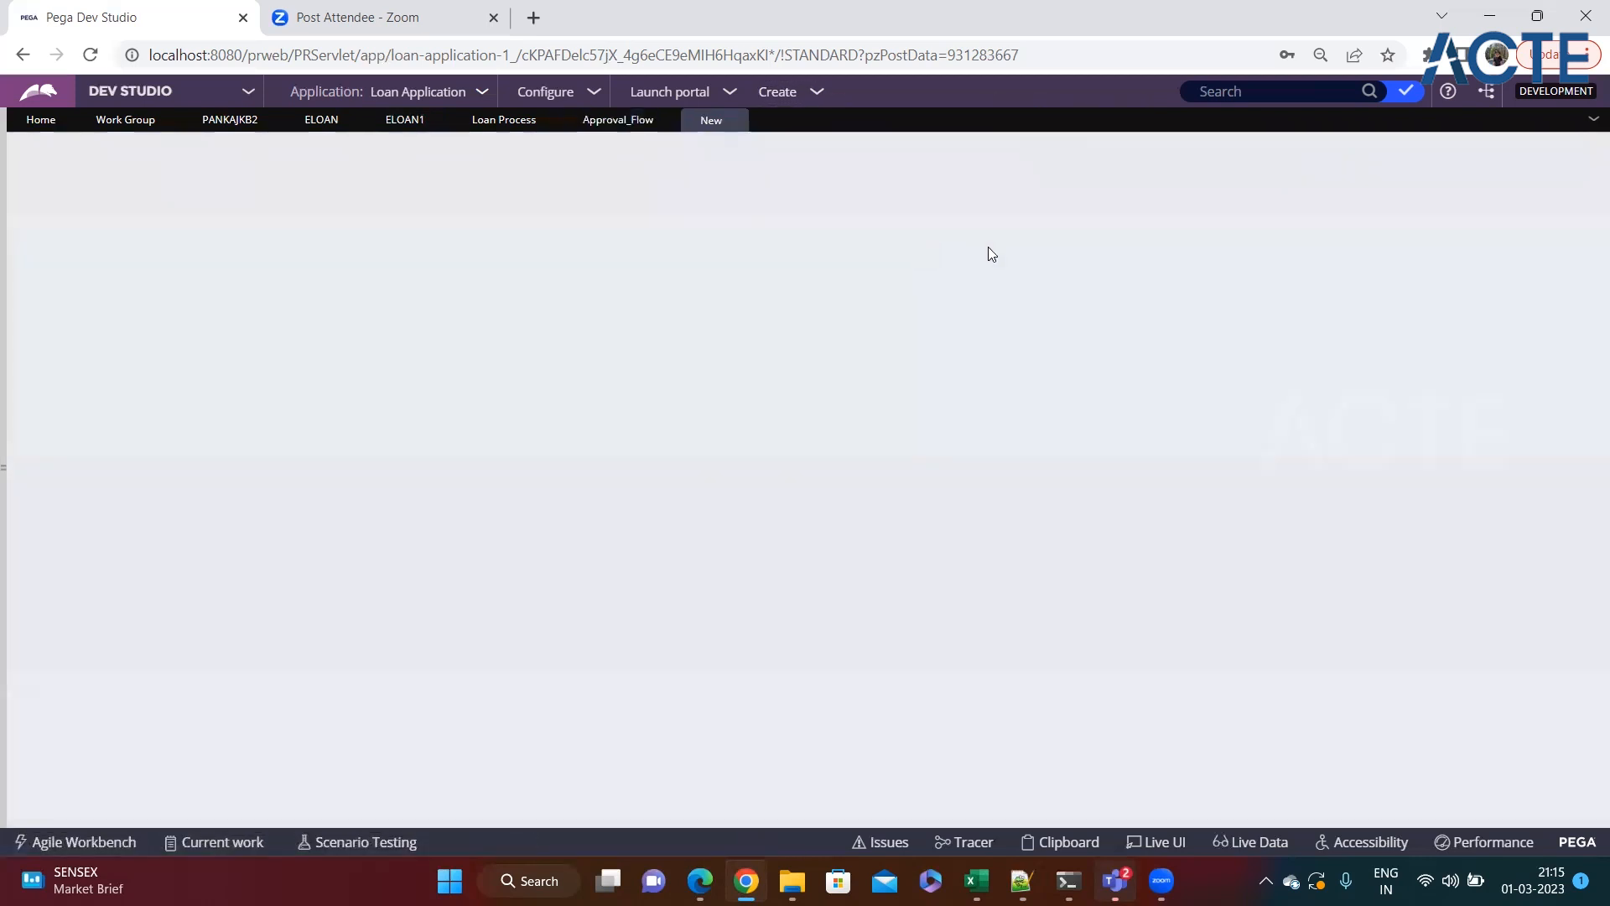
scroll(701, 424, down, 1)
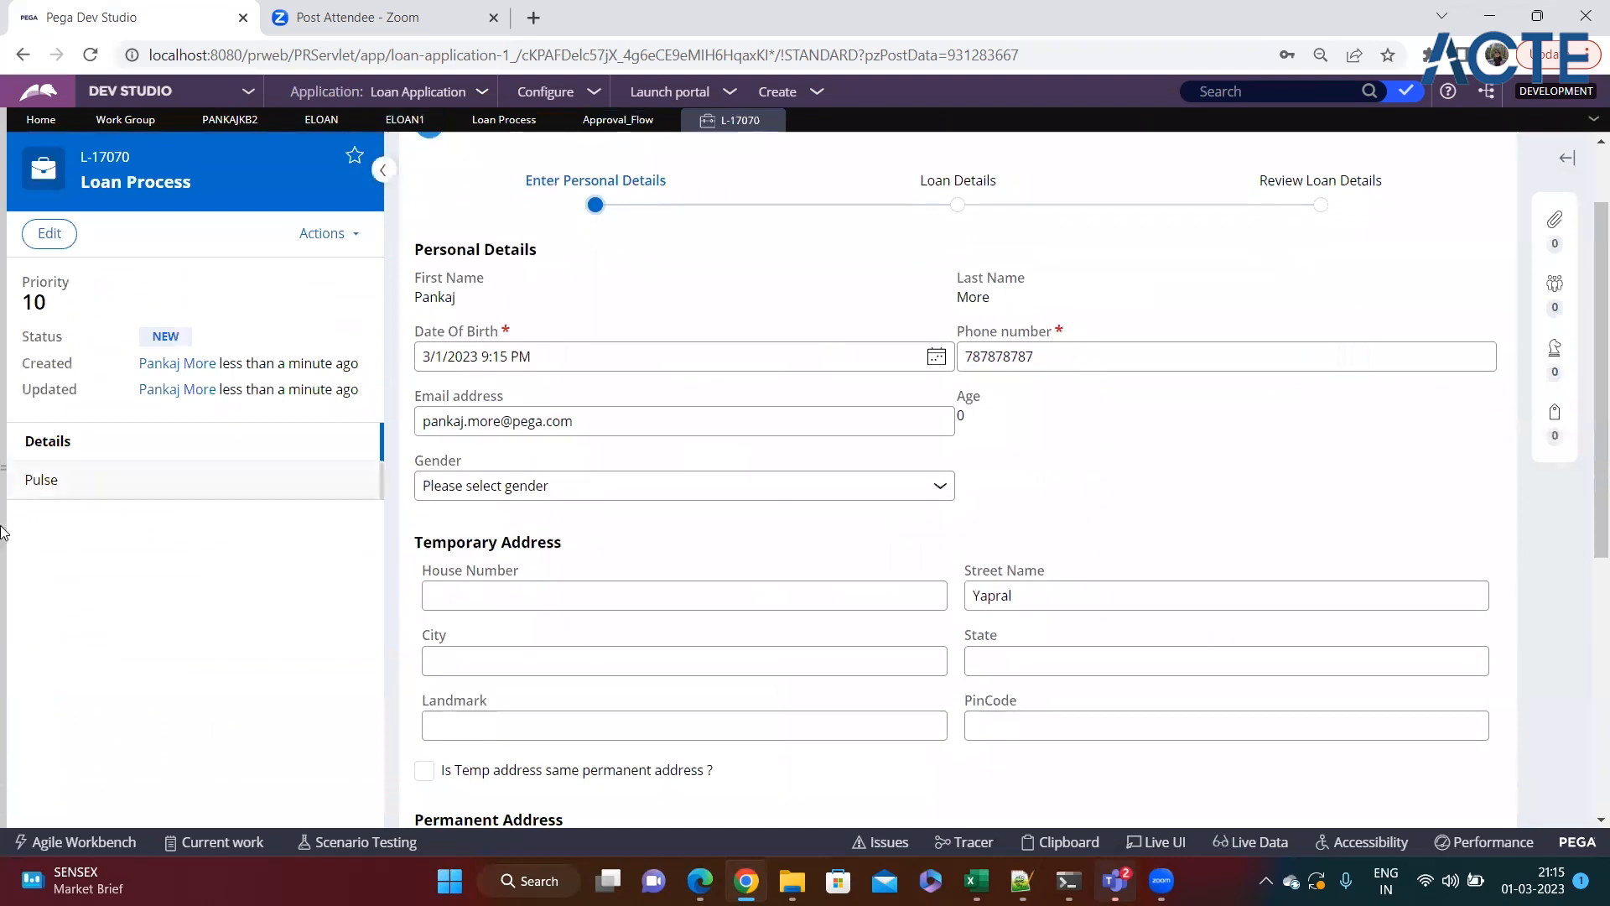
scroll(895, 511, down, 1)
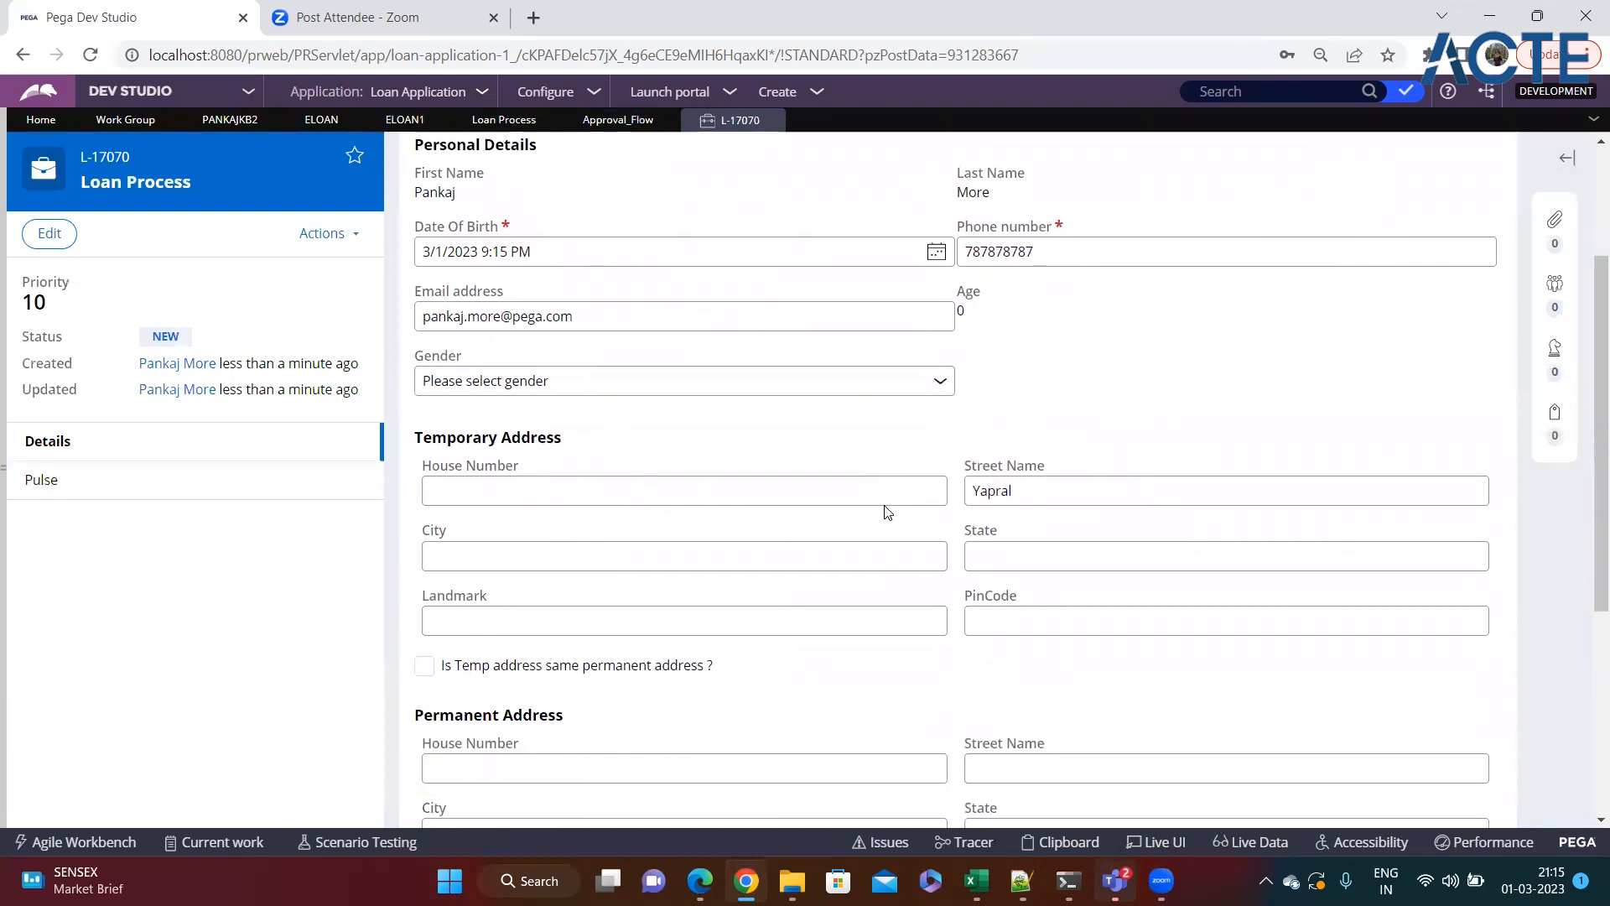
scroll(1048, 445, down, 4)
scroll(960, 560, up, 6)
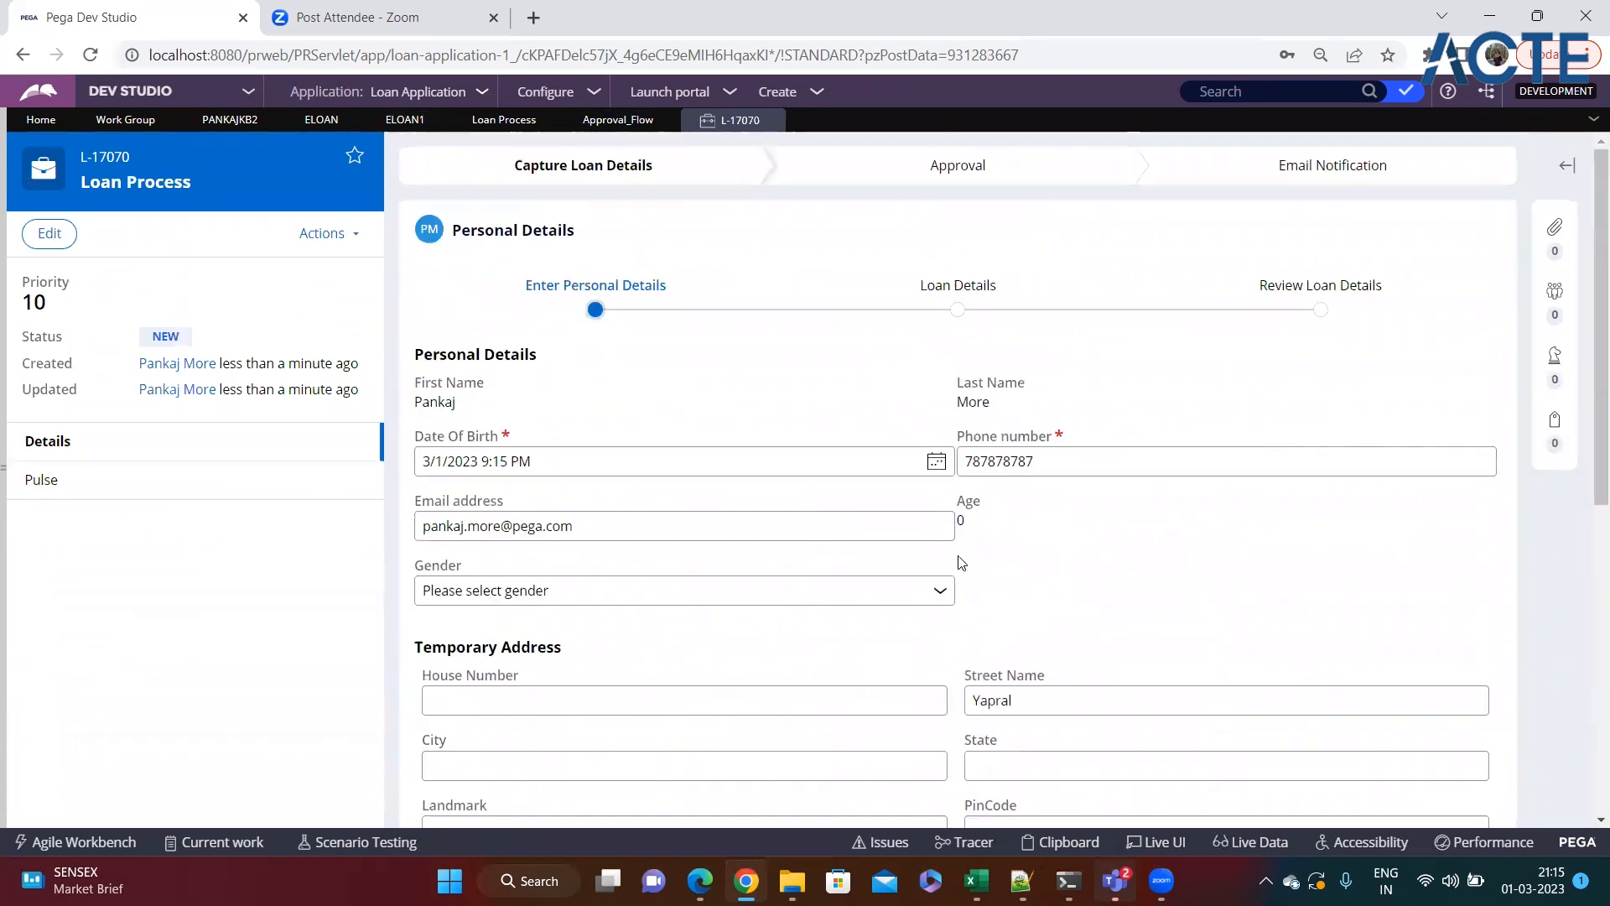
scroll(1174, 629, down, 6)
click(1458, 709)
Step: Set the loan type to Education Loan and the amount to 234234, continue to the review and create the case
click(528, 371)
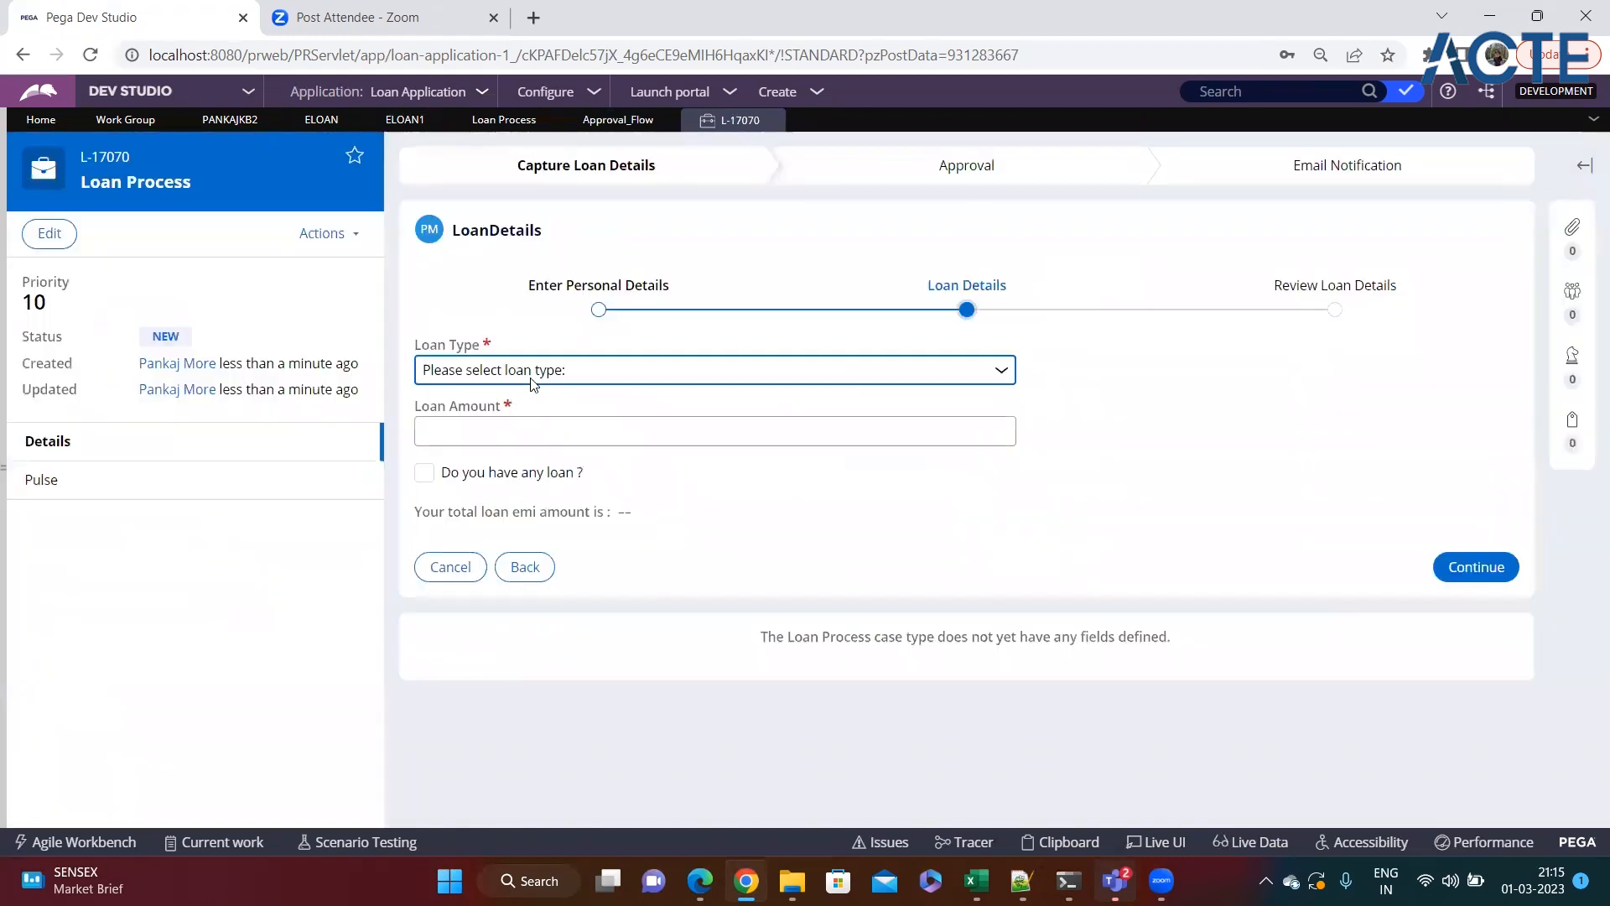
click(485, 409)
click(478, 429)
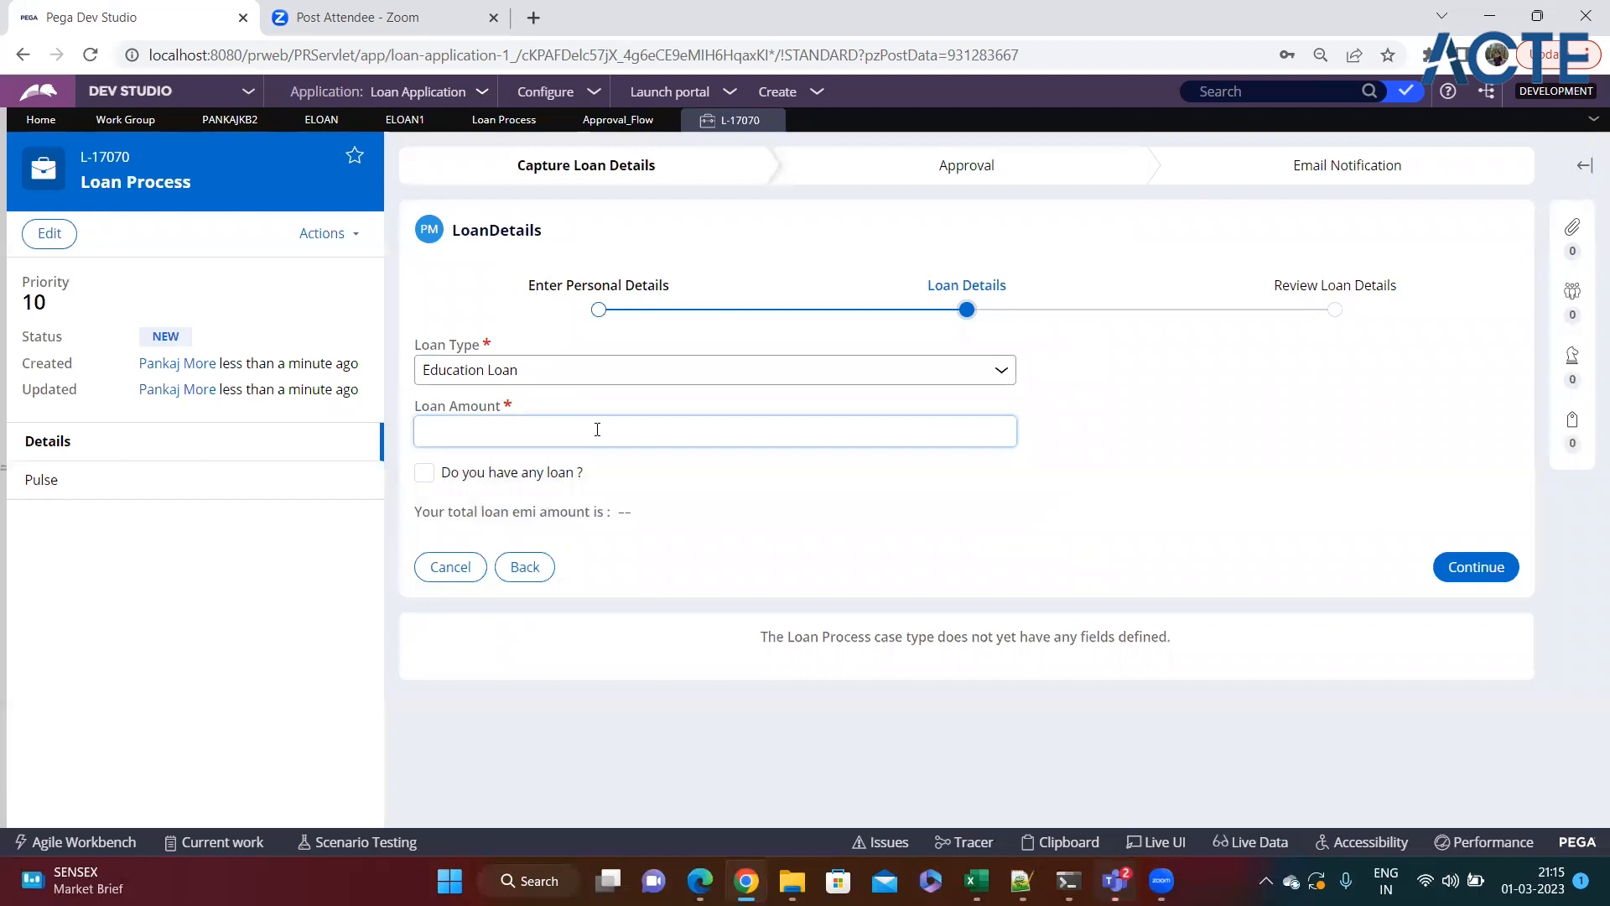
text(234234)
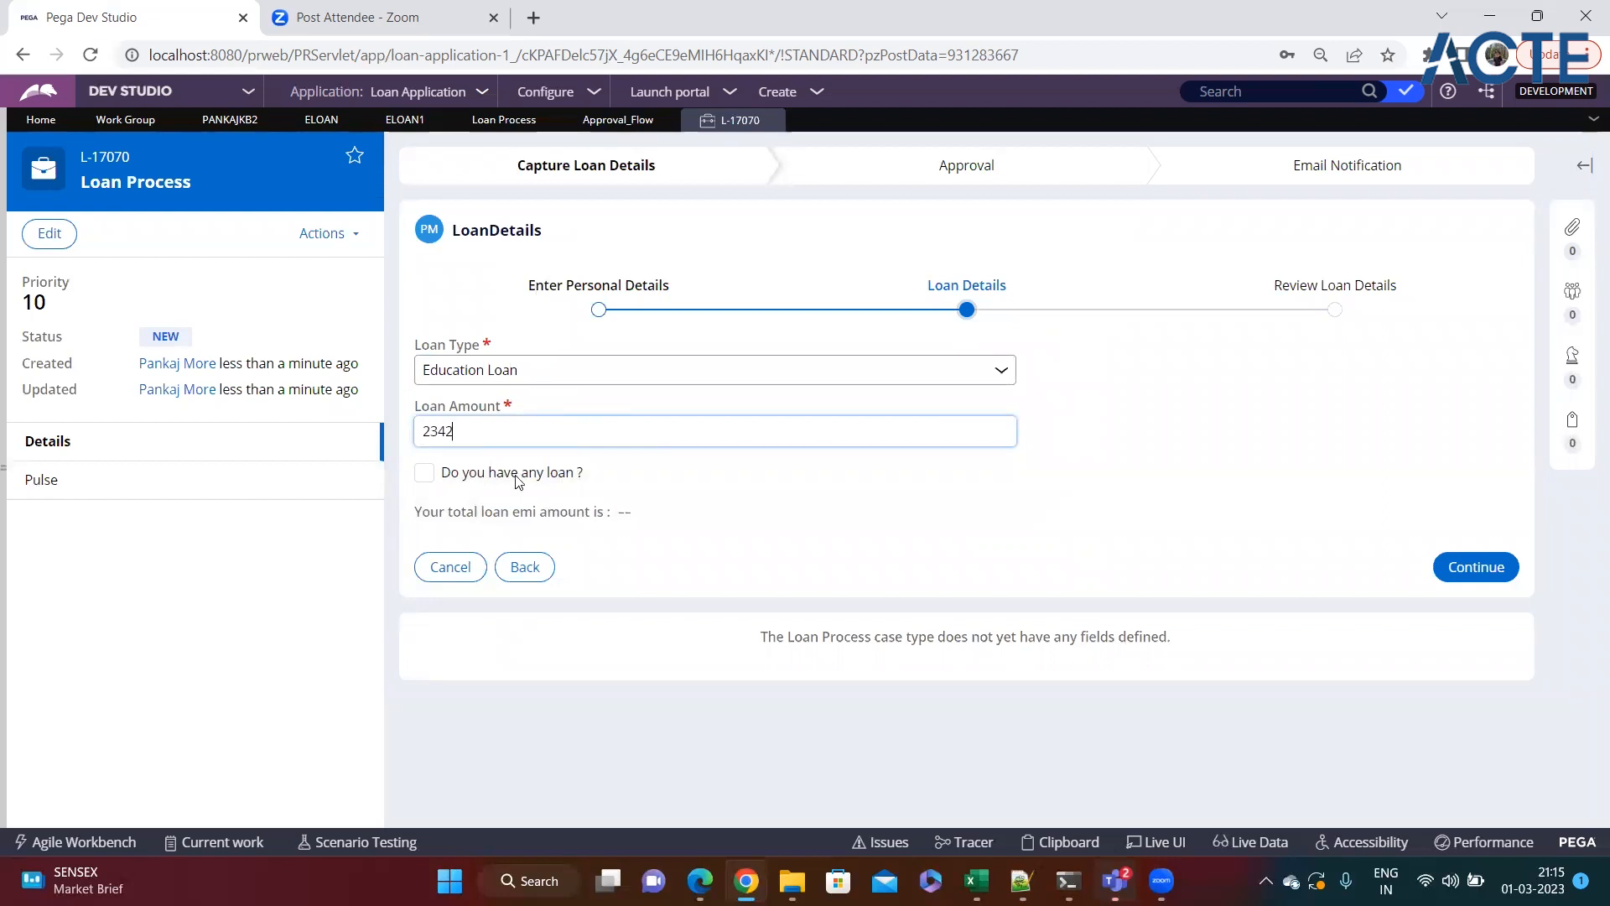
click(1474, 567)
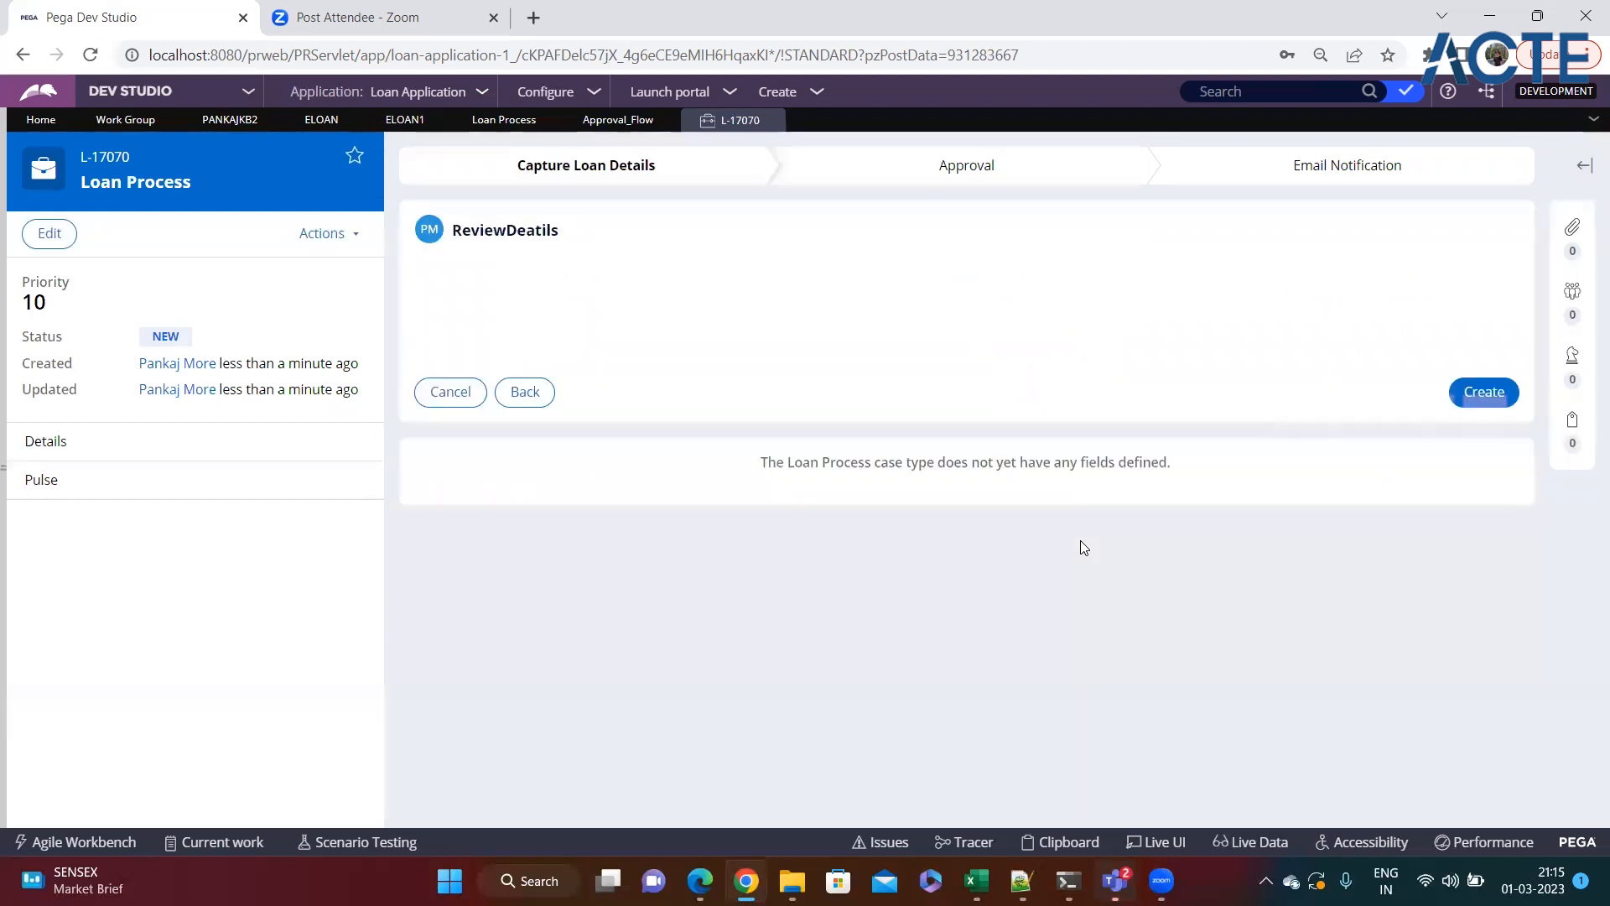
click(1483, 392)
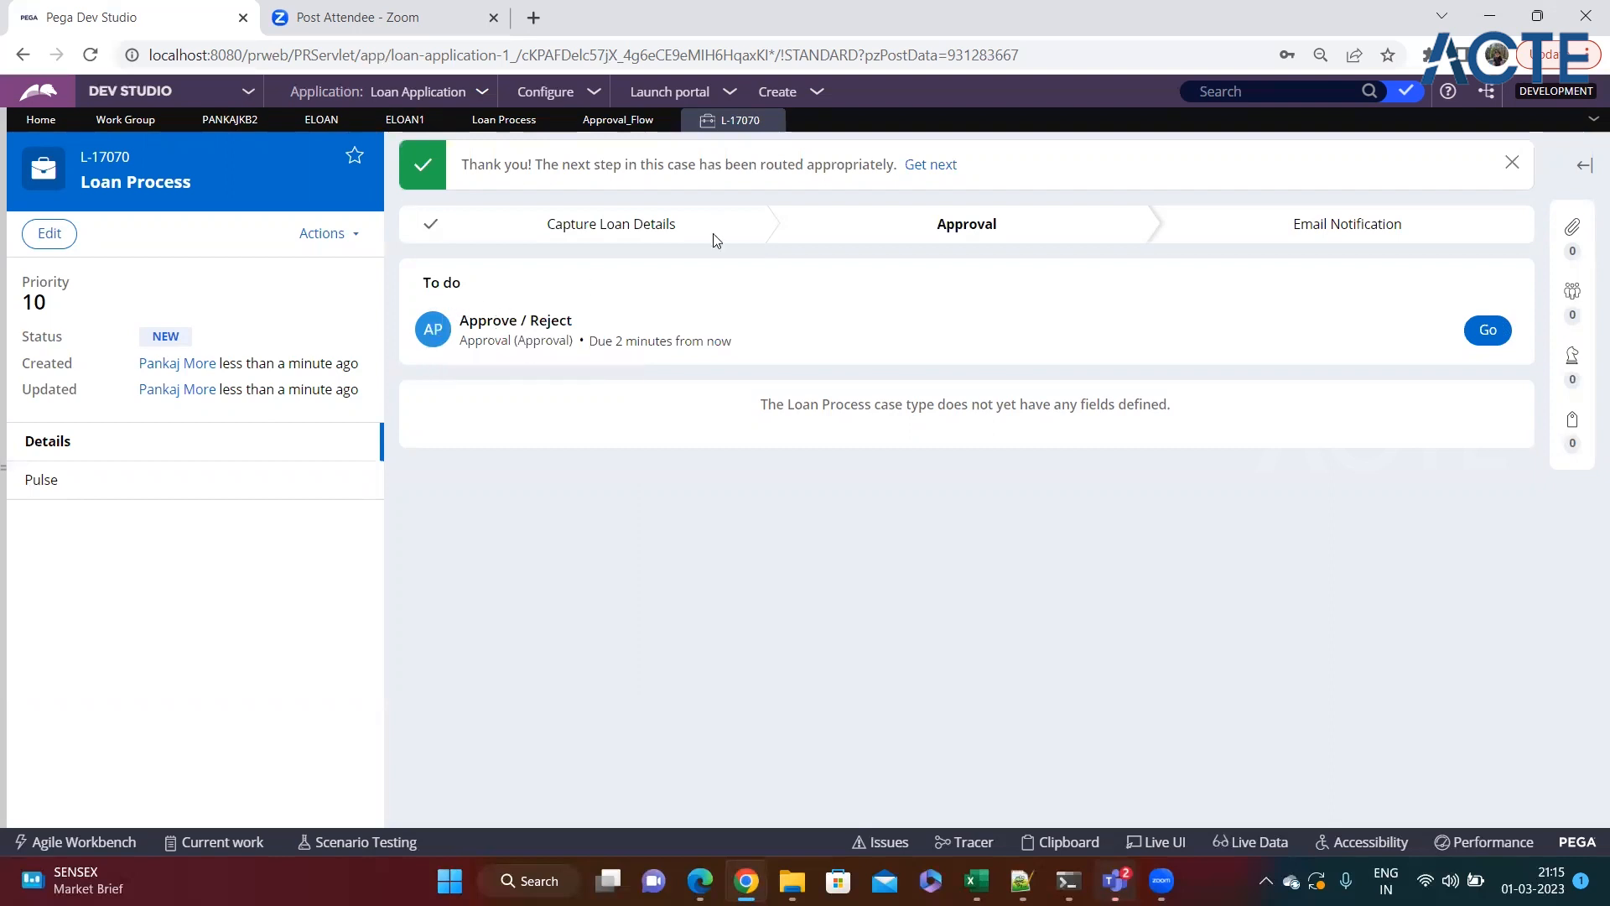
Step: Start a second Loan Process case and accept its prefilled personal details
click(820, 94)
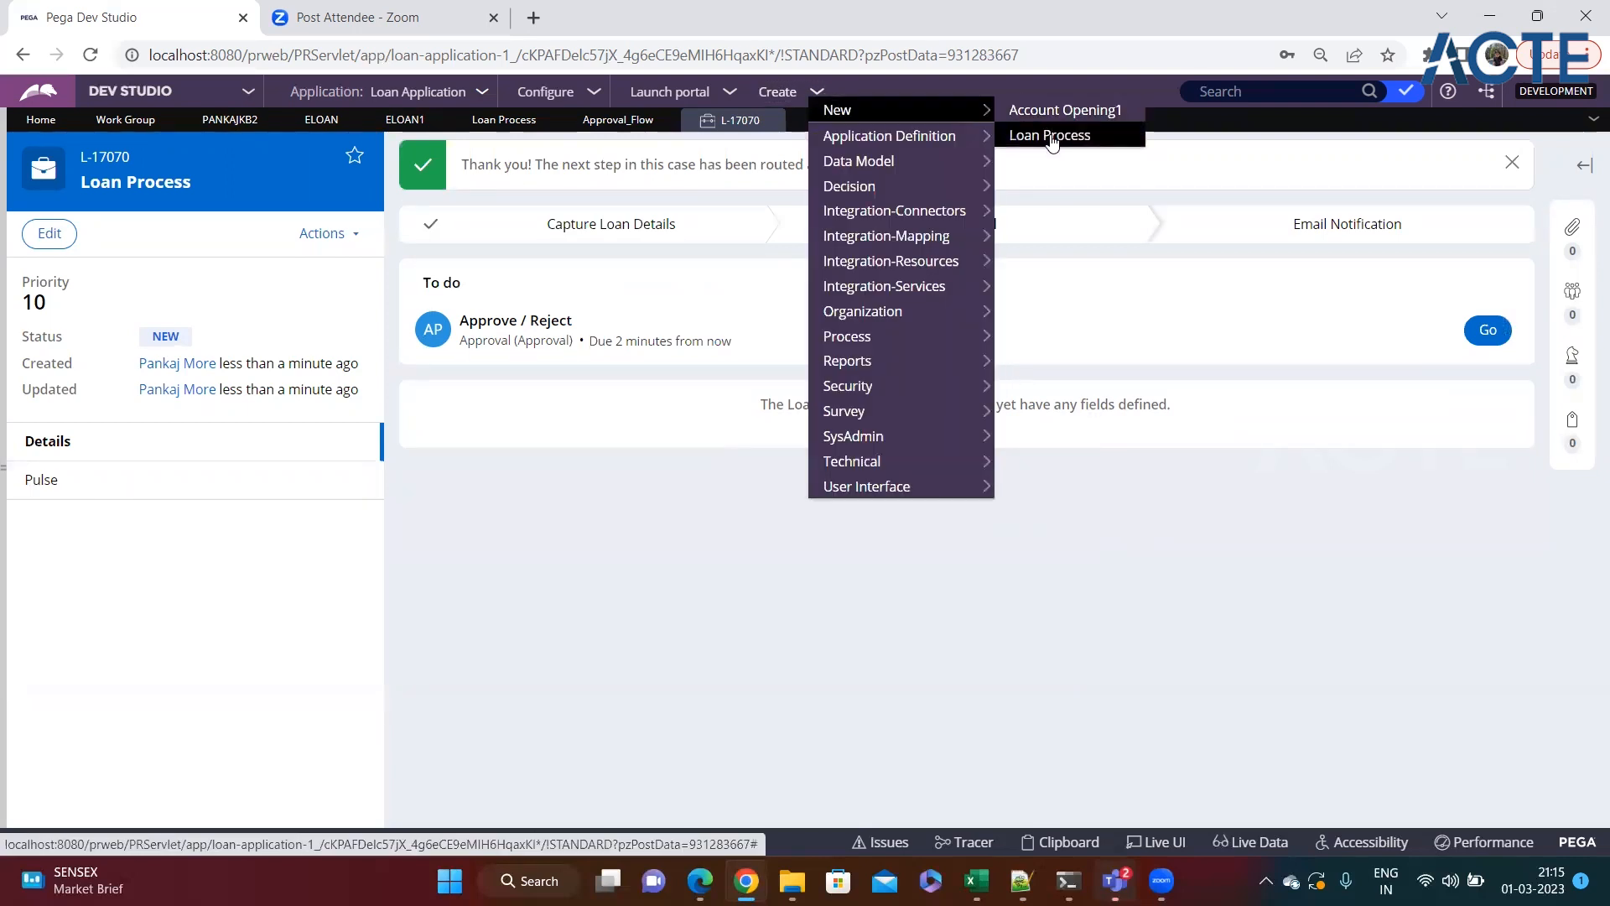
click(1052, 137)
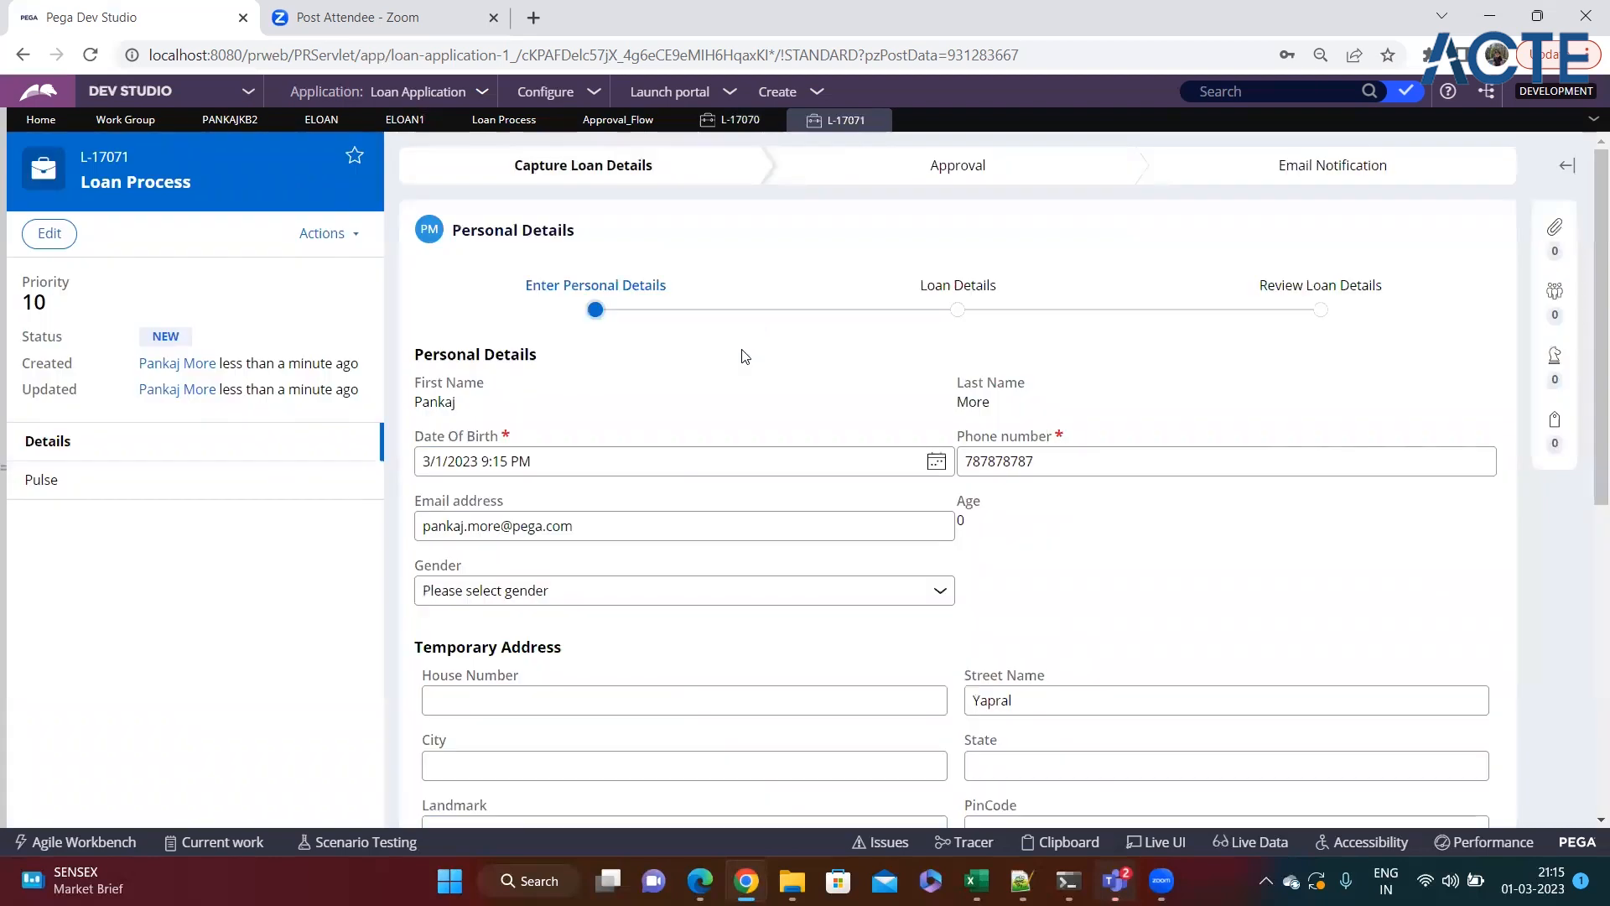
scroll(745, 357, down, 10)
click(1438, 709)
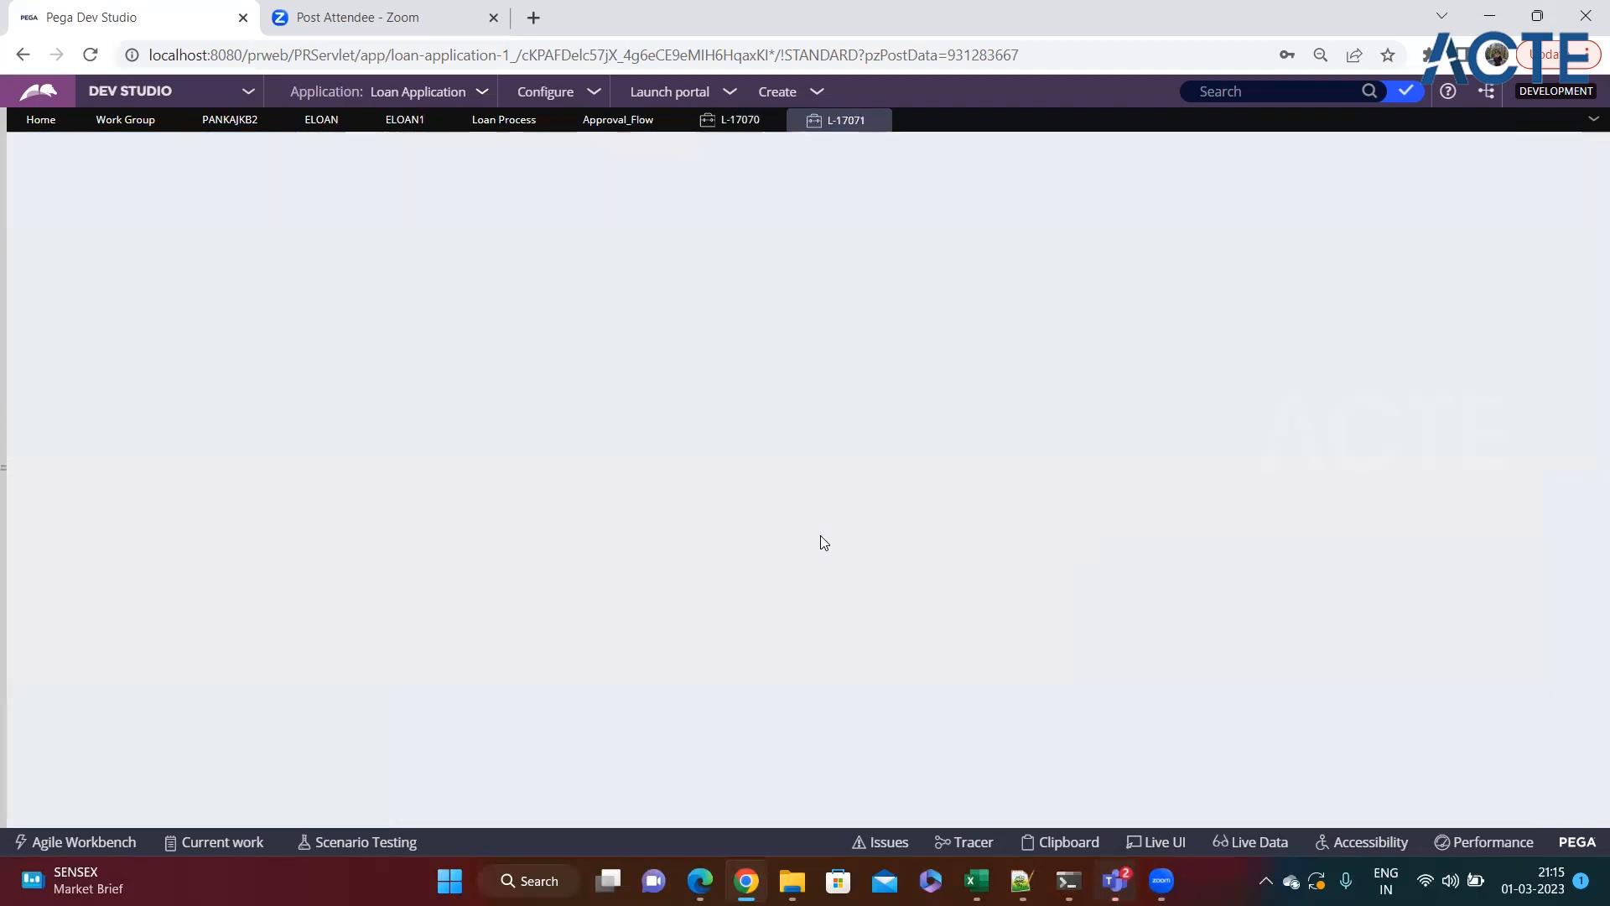
Step: Enter Education Loan with a loan amount of 234 for the second case, continue to the review and create it
click(706, 376)
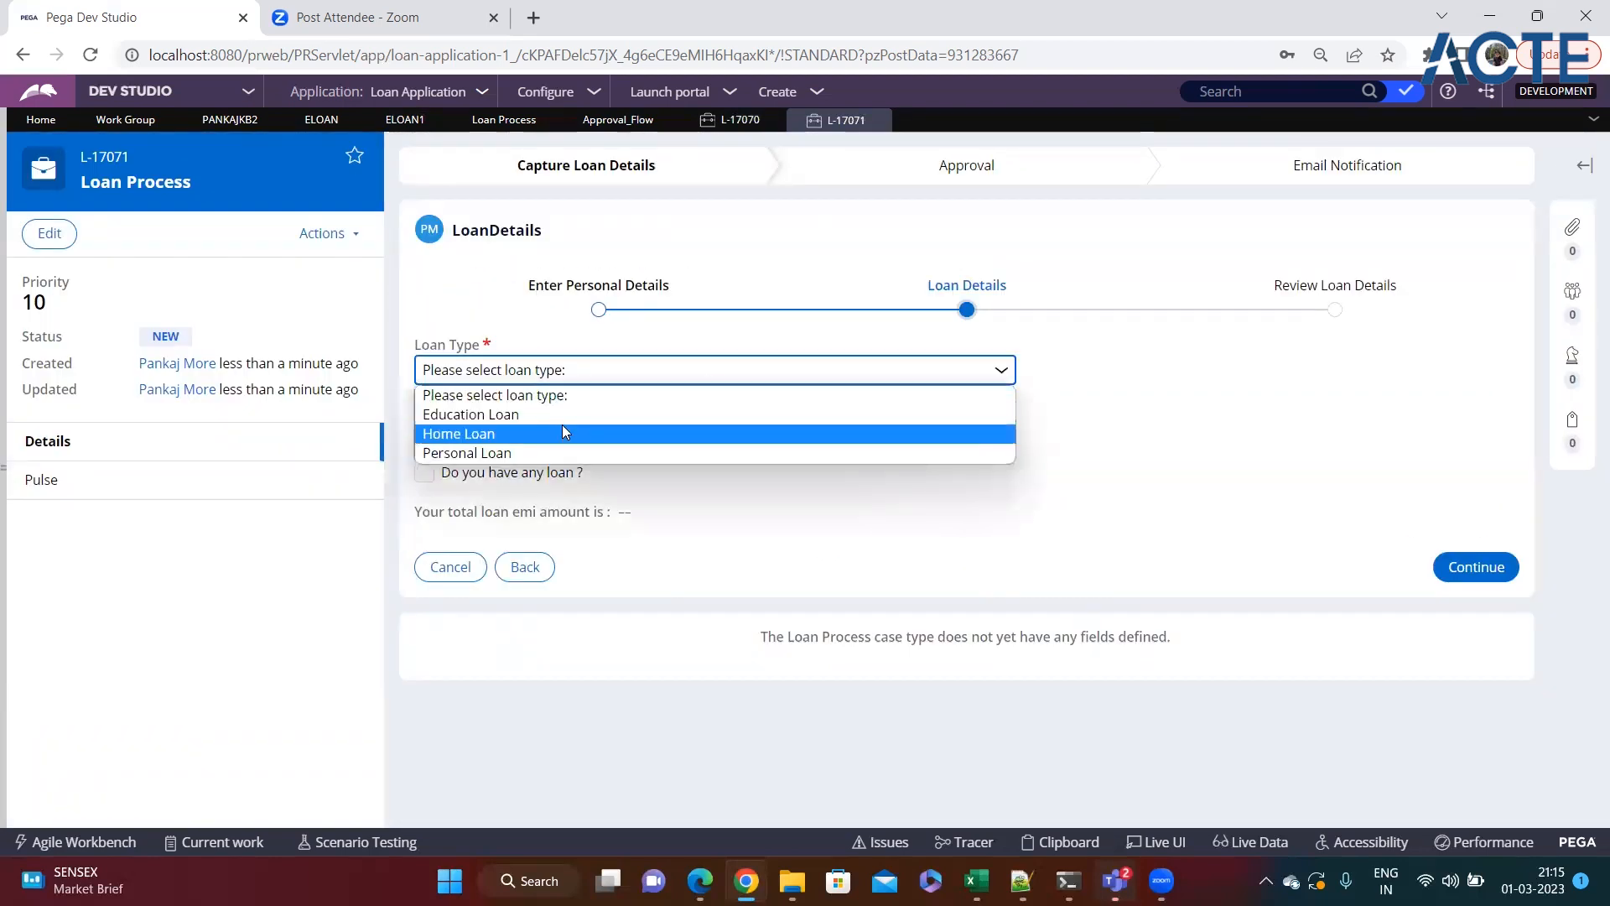
click(557, 415)
click(538, 432)
text(234)
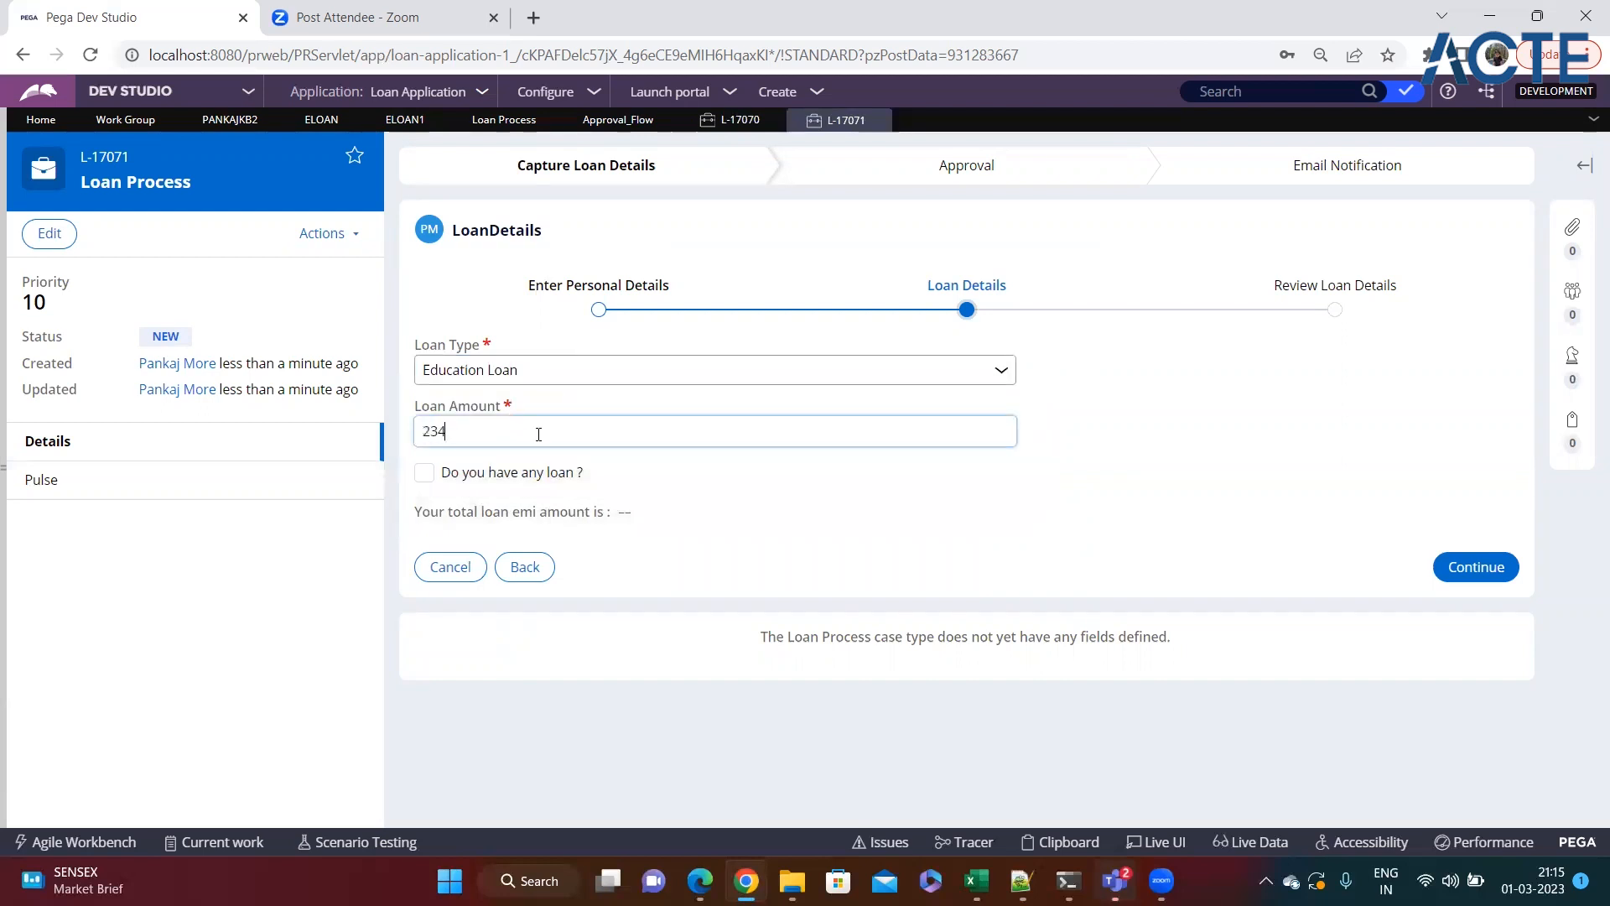
click(1474, 567)
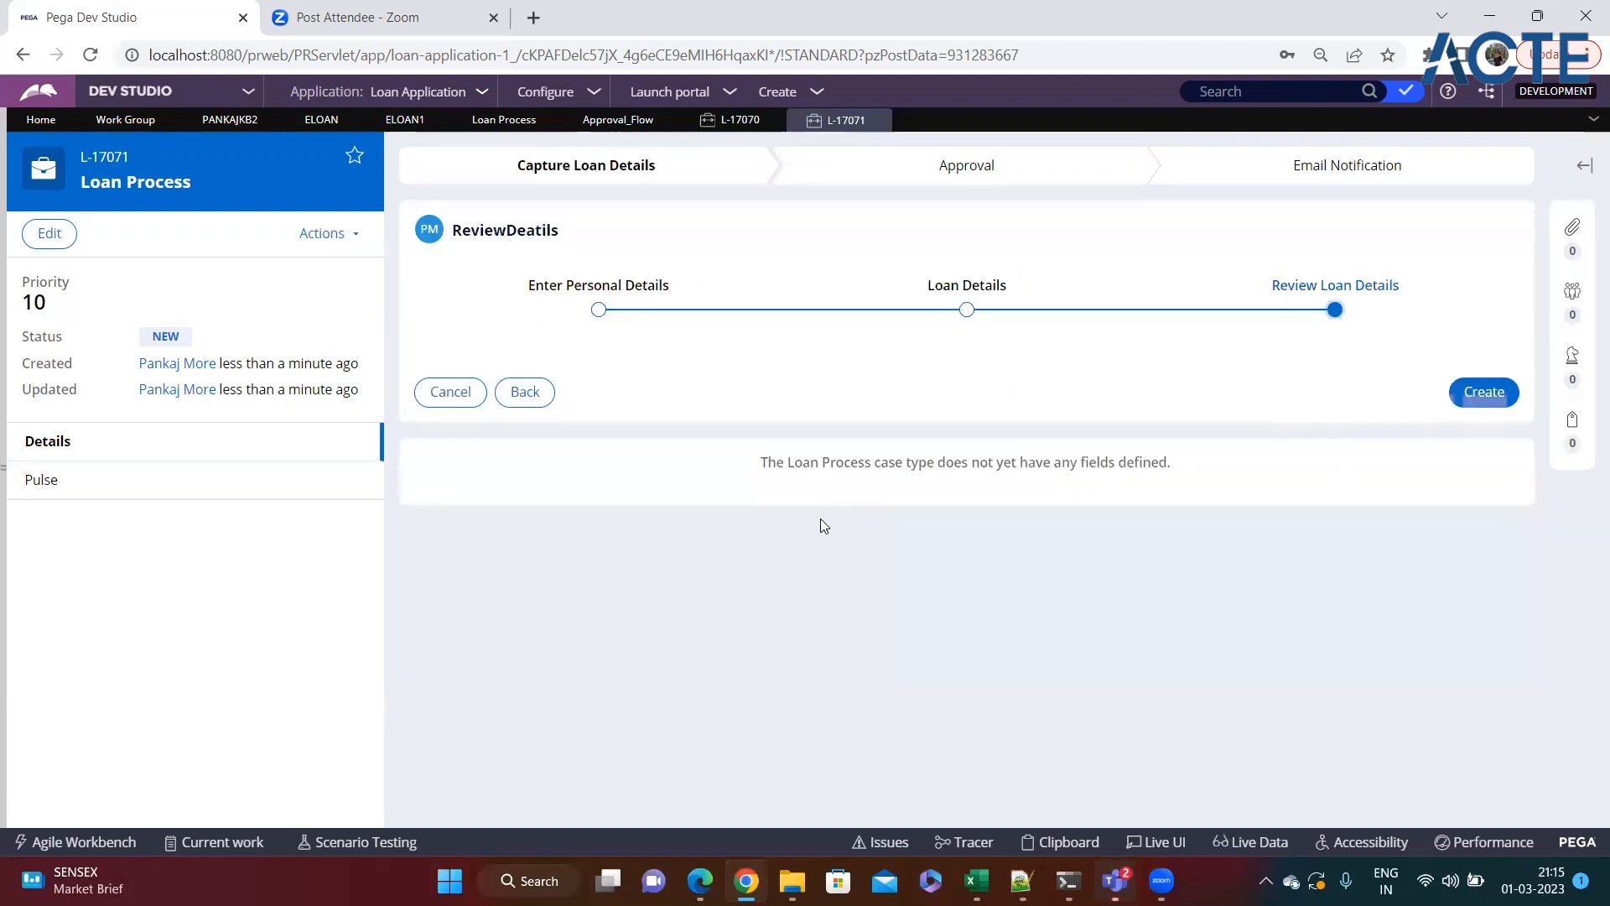
click(1481, 393)
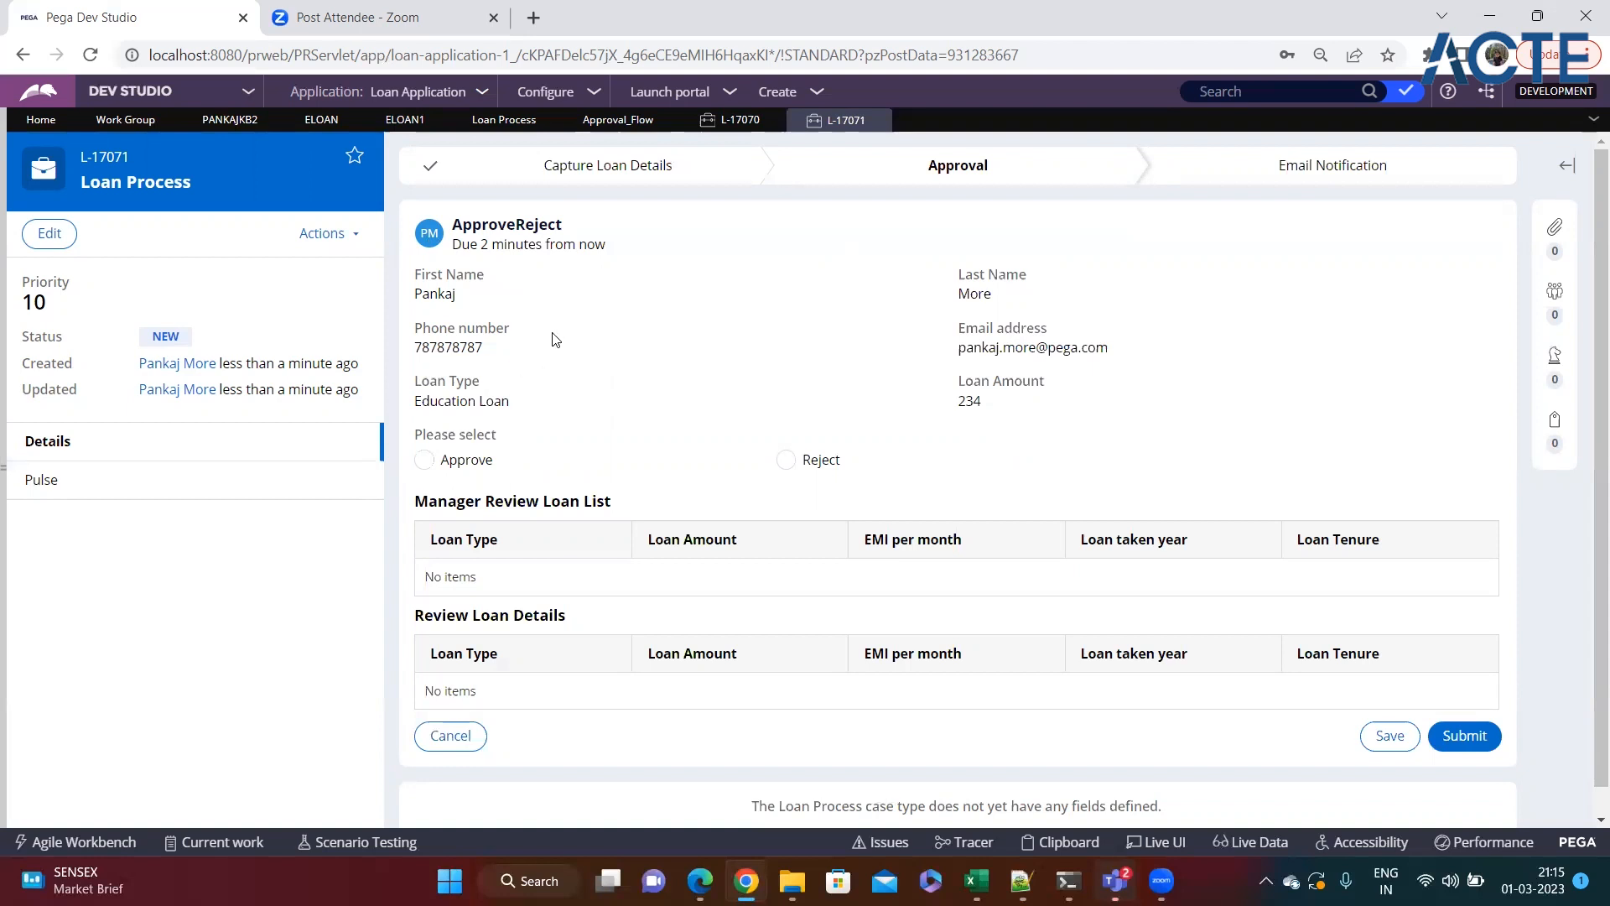
Step: Start a third Loan Process case and accept its prefilled personal details
click(815, 92)
mouse_move(929, 111)
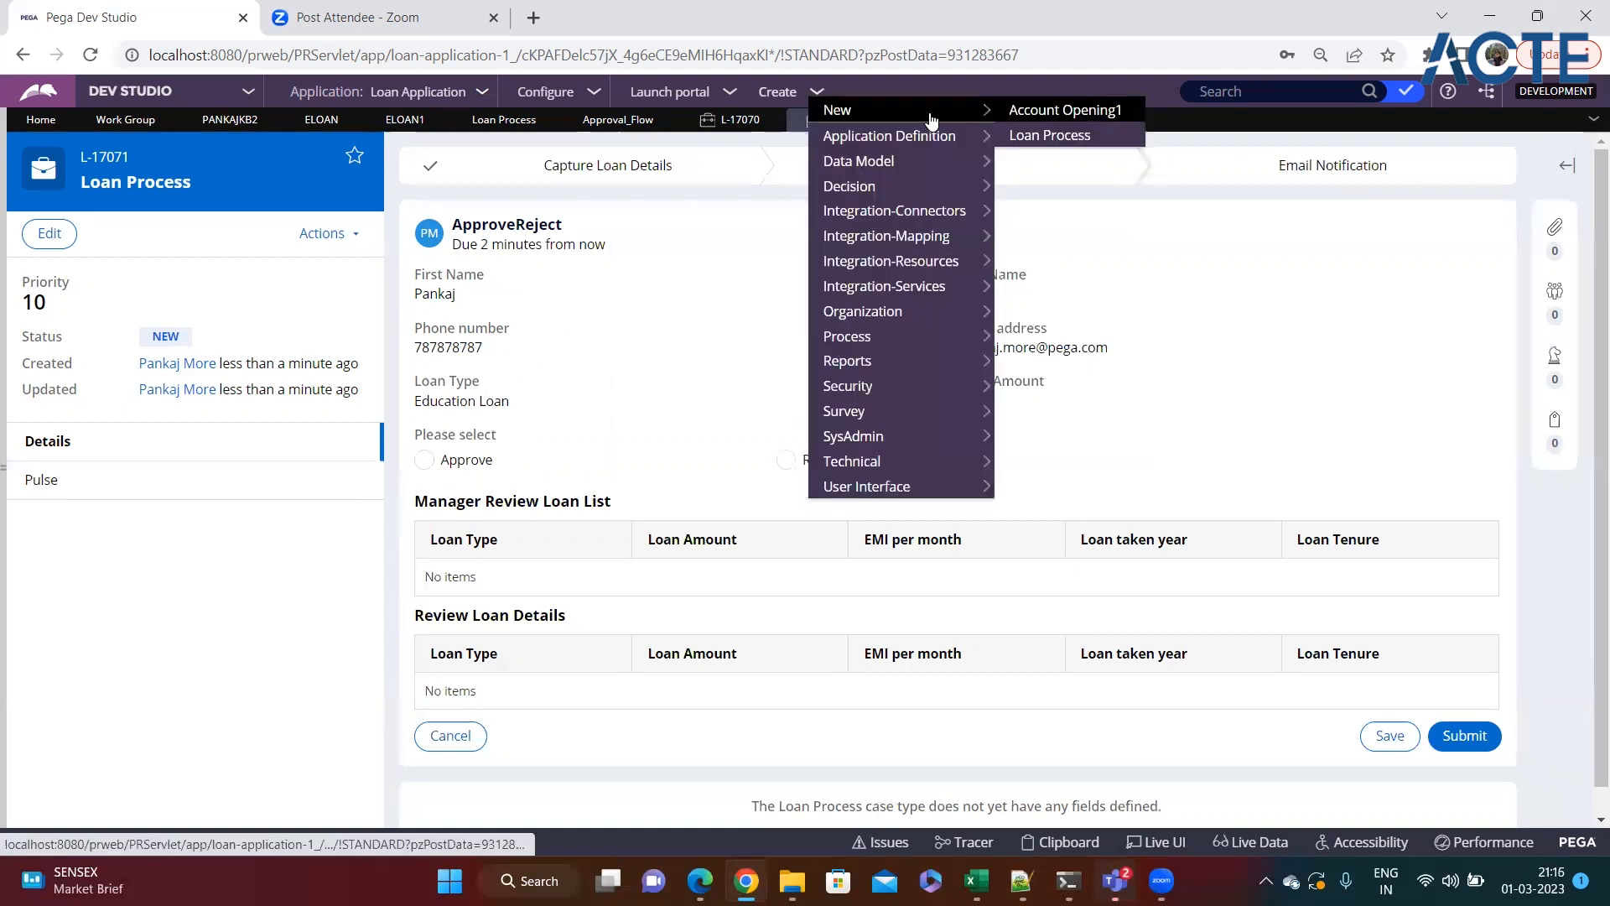
click(1038, 140)
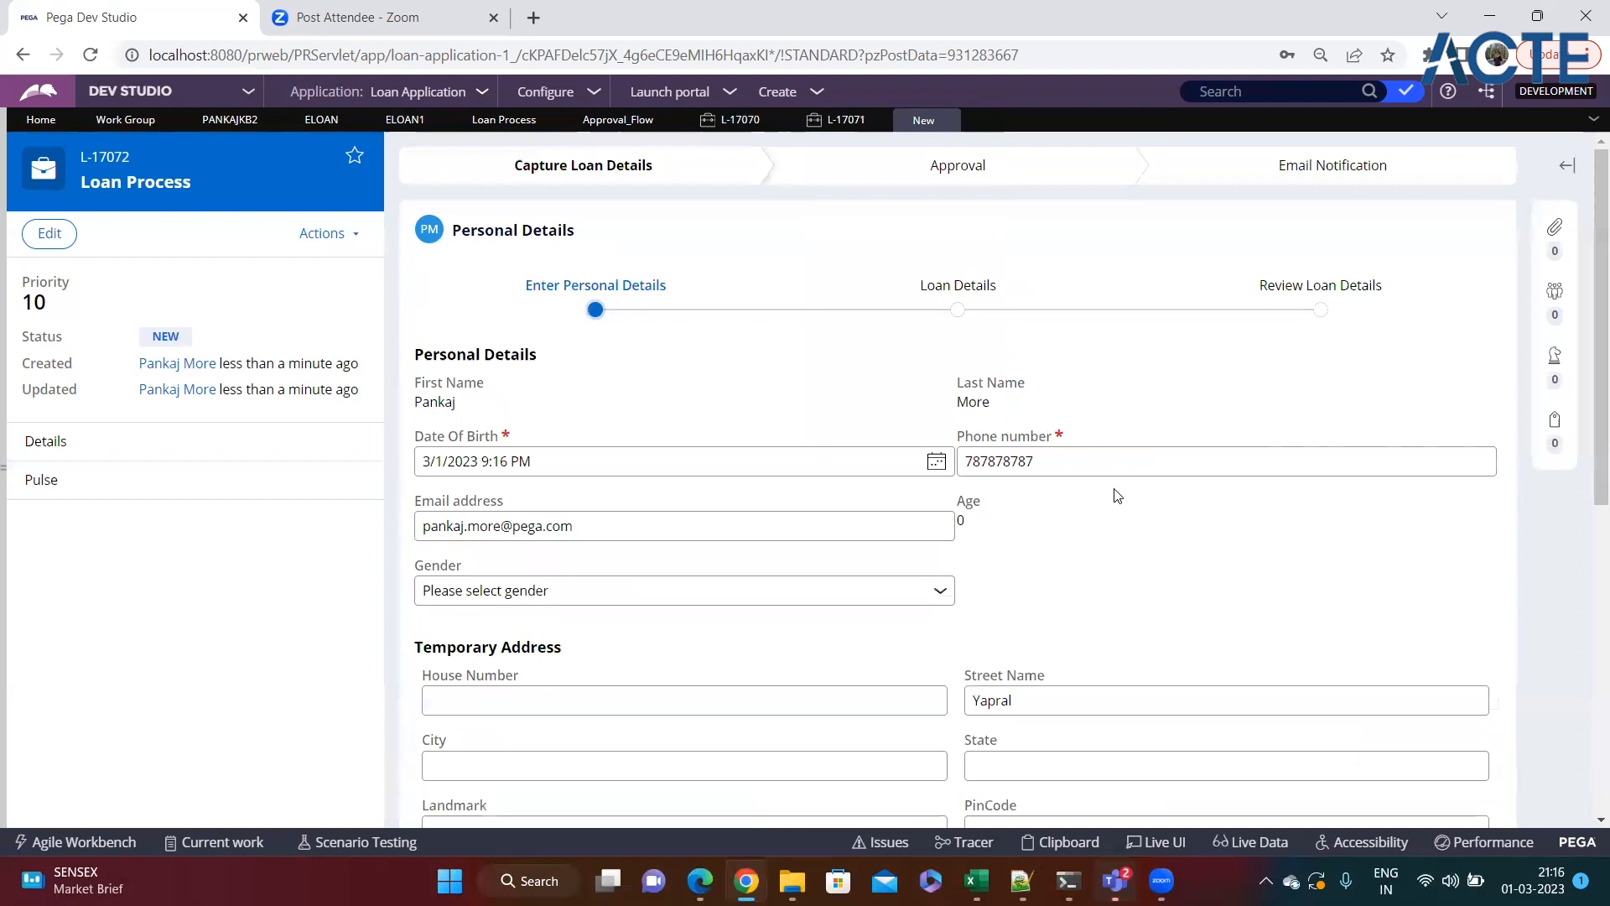
scroll(1187, 584, down, 1)
scroll(1187, 584, down, 5)
click(1455, 708)
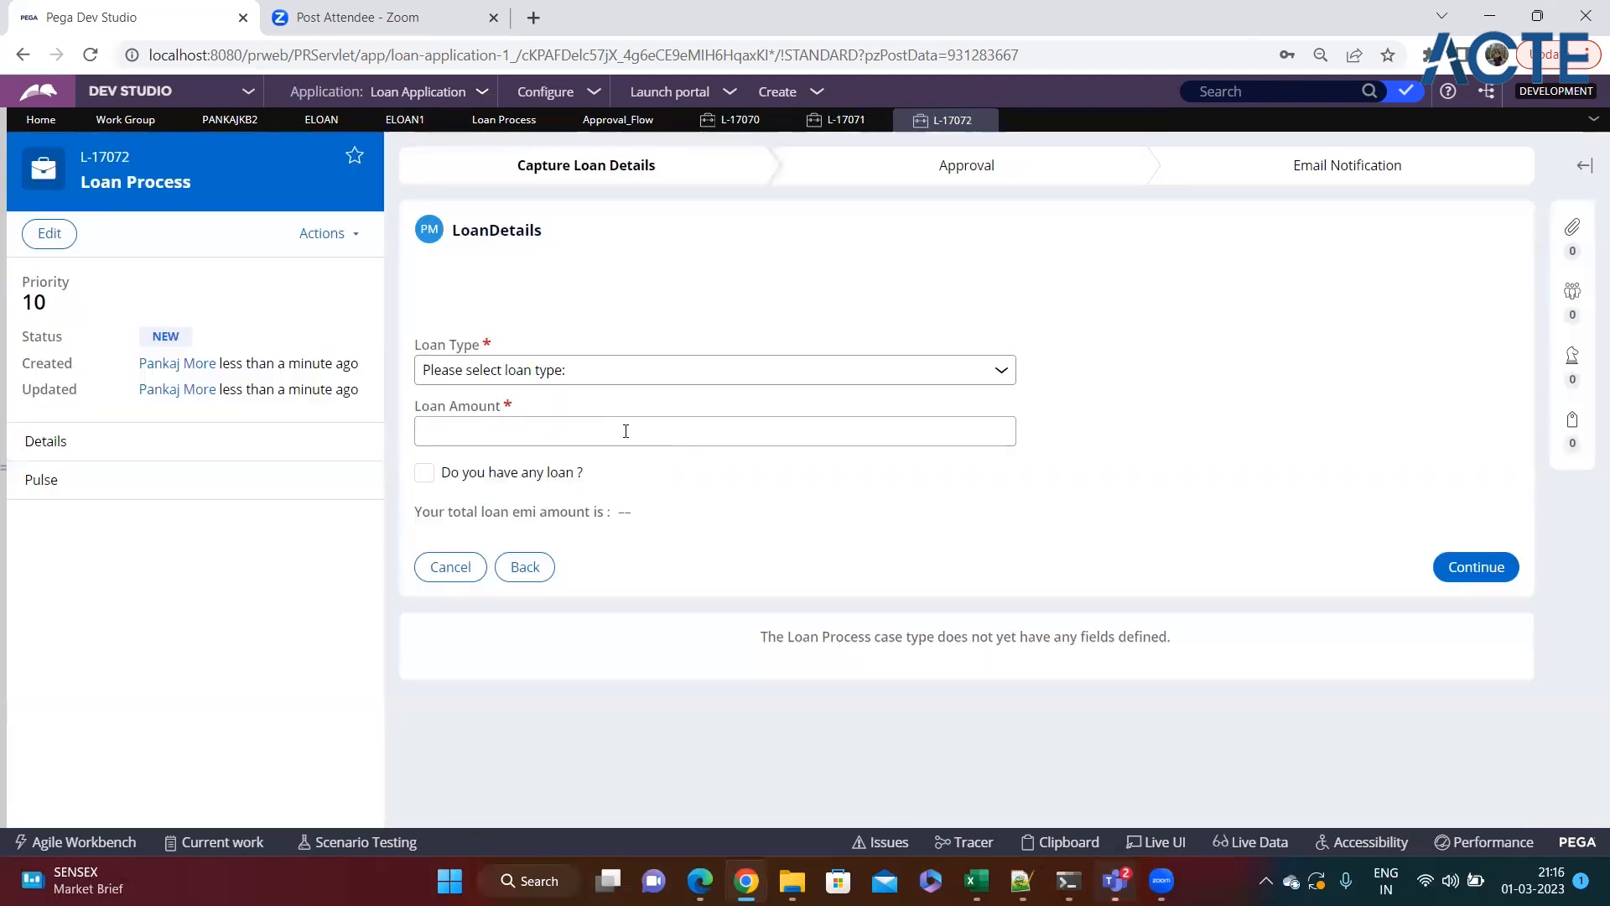
Step: Enter Education Loan with a loan amount of 34 for the third case, continue to the review and create it
click(528, 381)
click(506, 400)
click(510, 377)
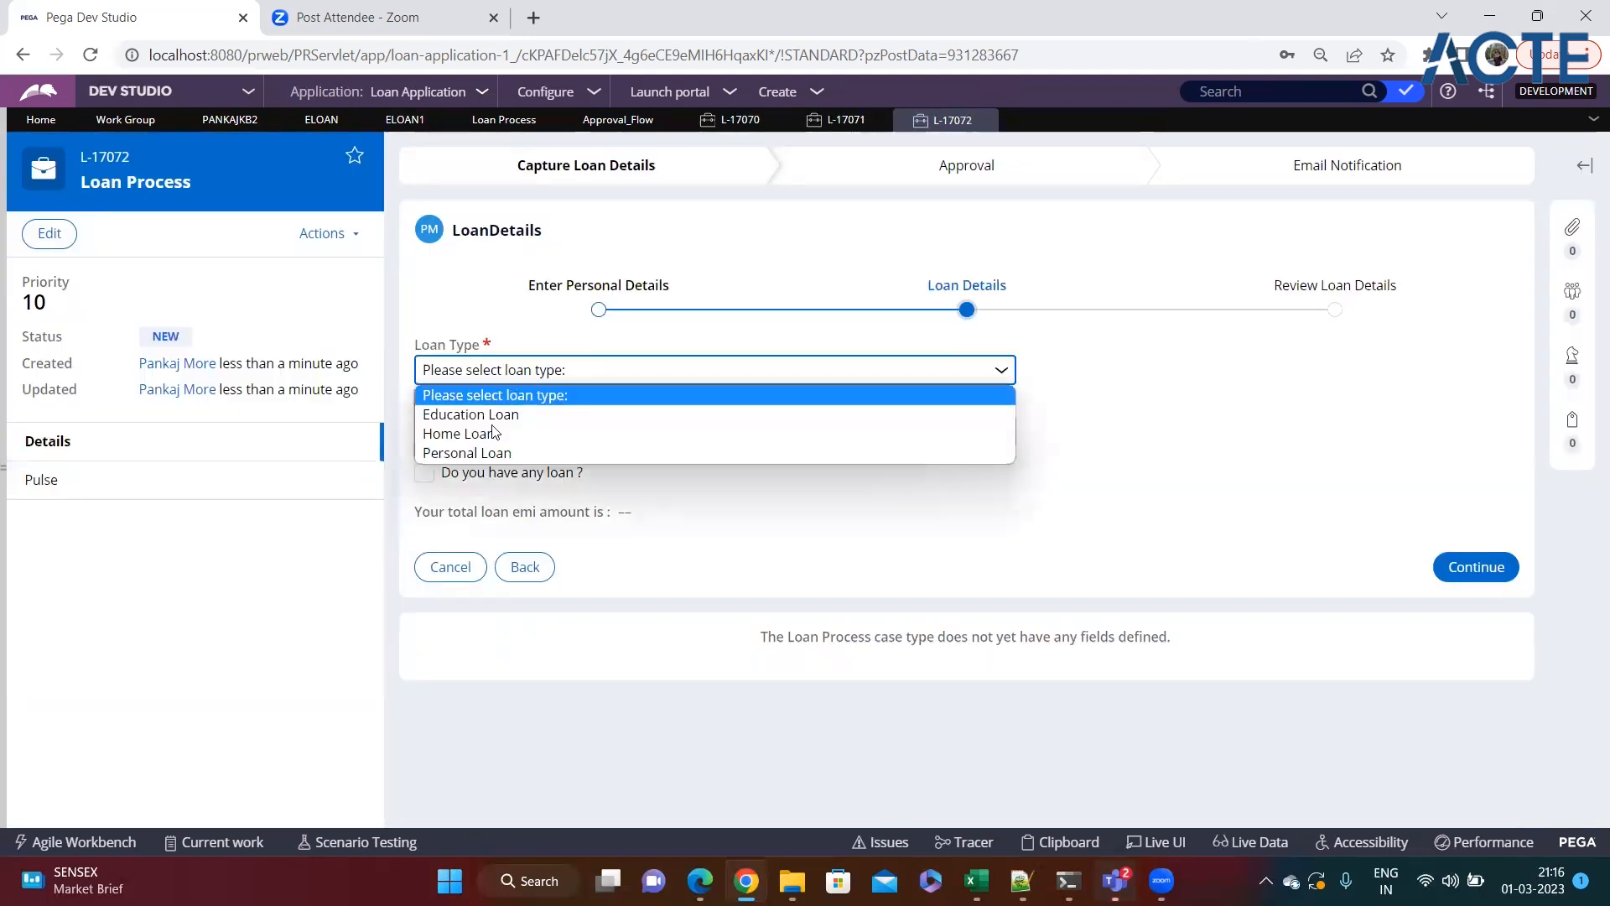
click(491, 421)
click(477, 431)
text(34)
click(1463, 567)
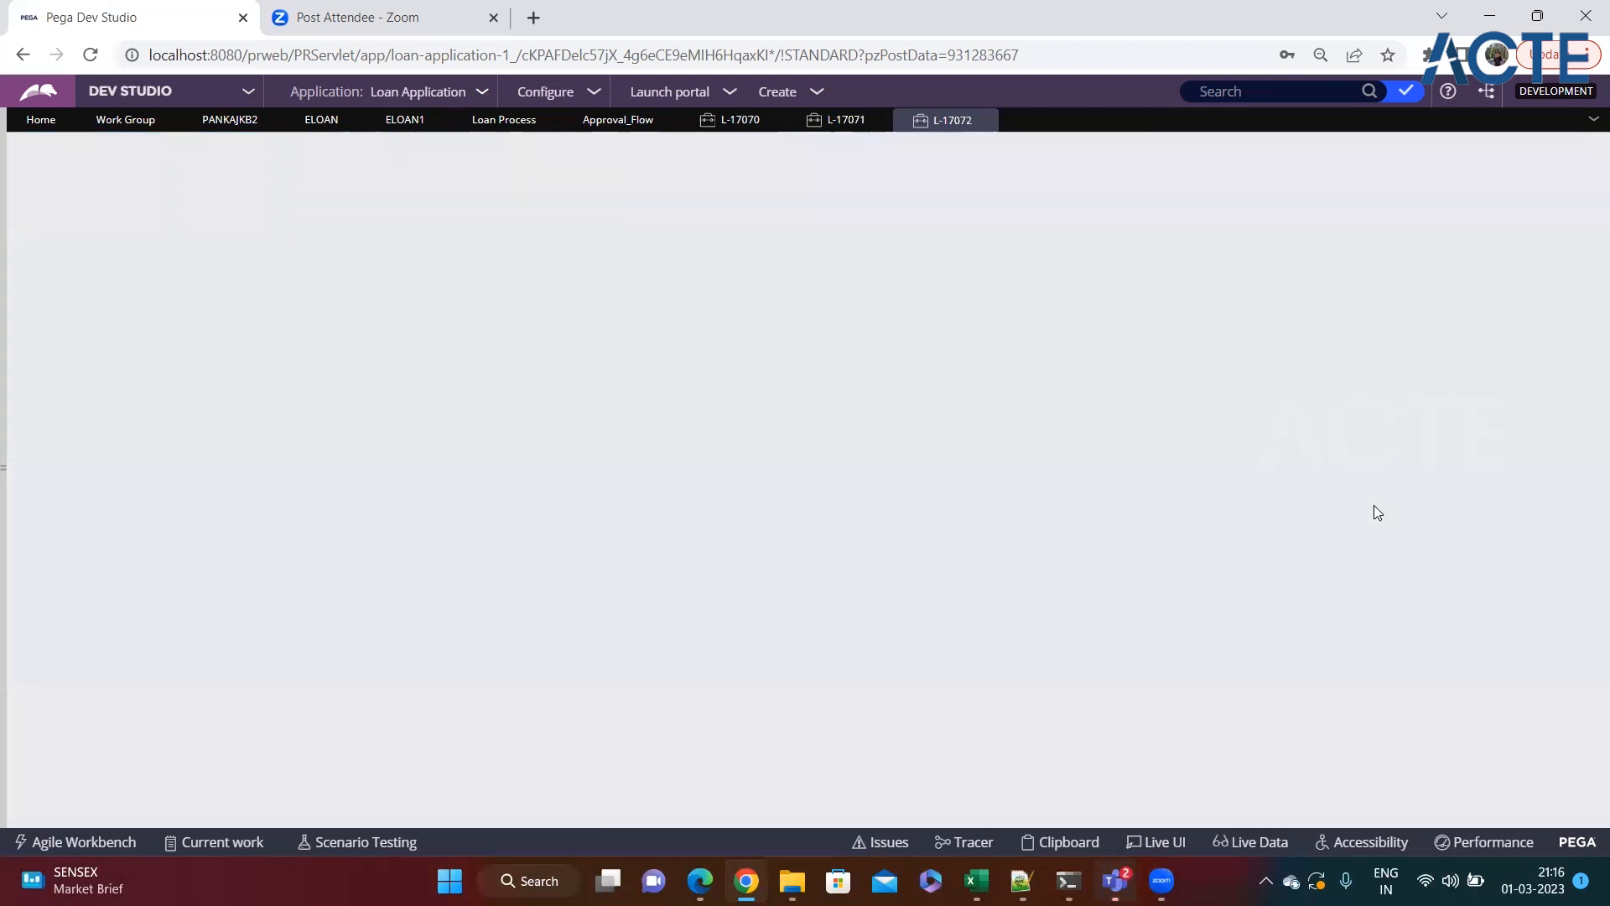
click(1486, 394)
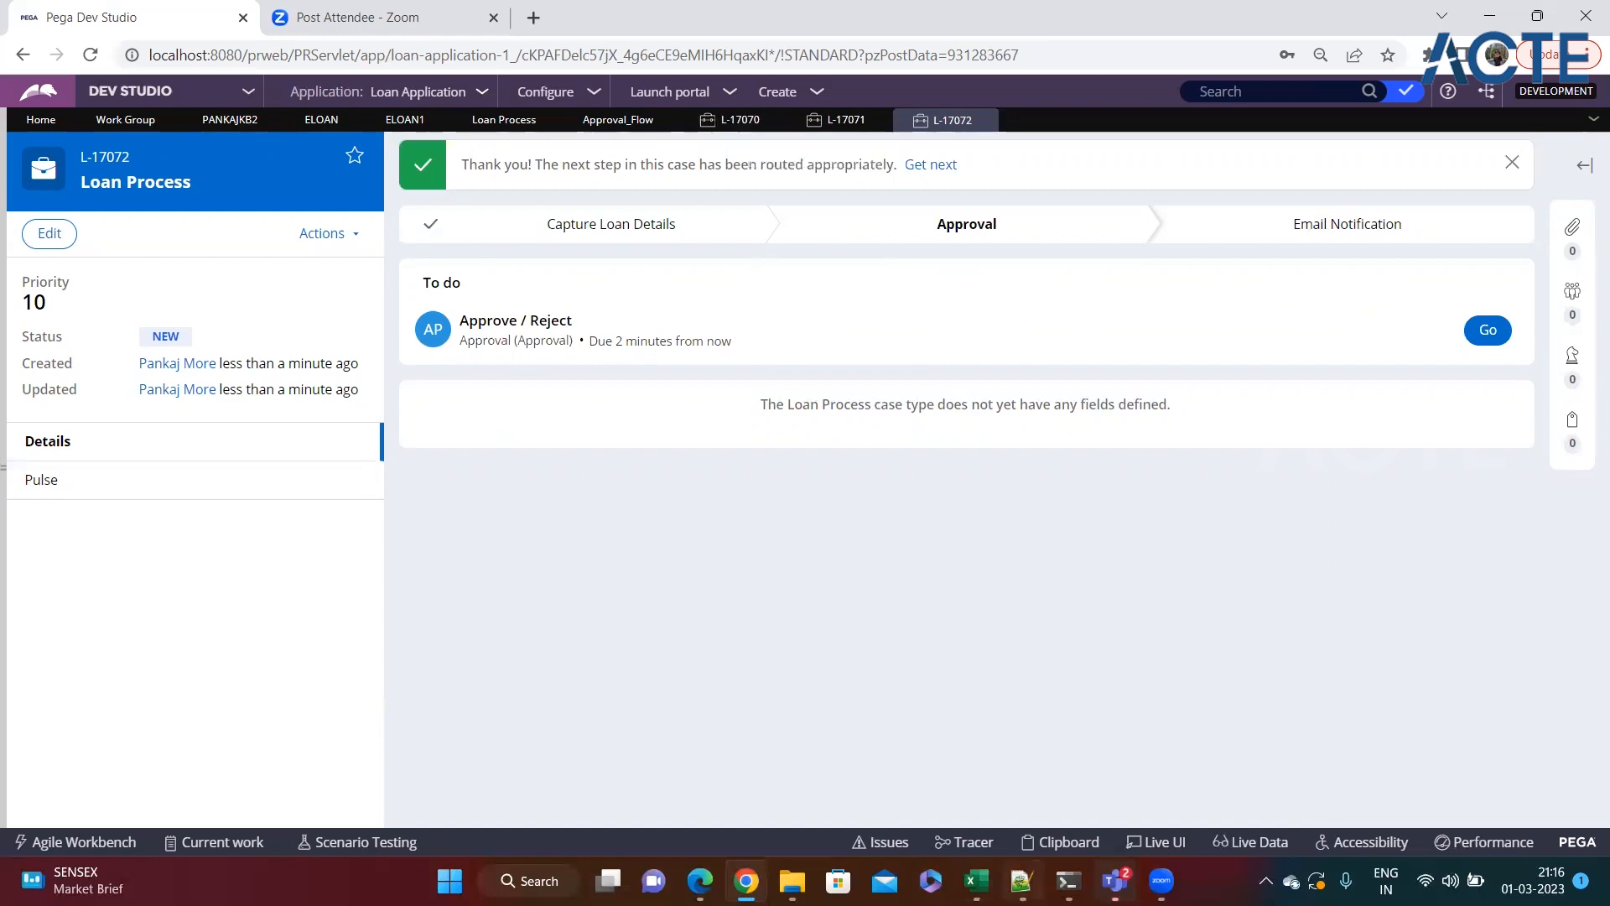
Step: In the Notepad++ notes, add task counts to the Education Loan members: 1 for the first member, 0 for ELoan and 2 for Eloan1
click(1021, 880)
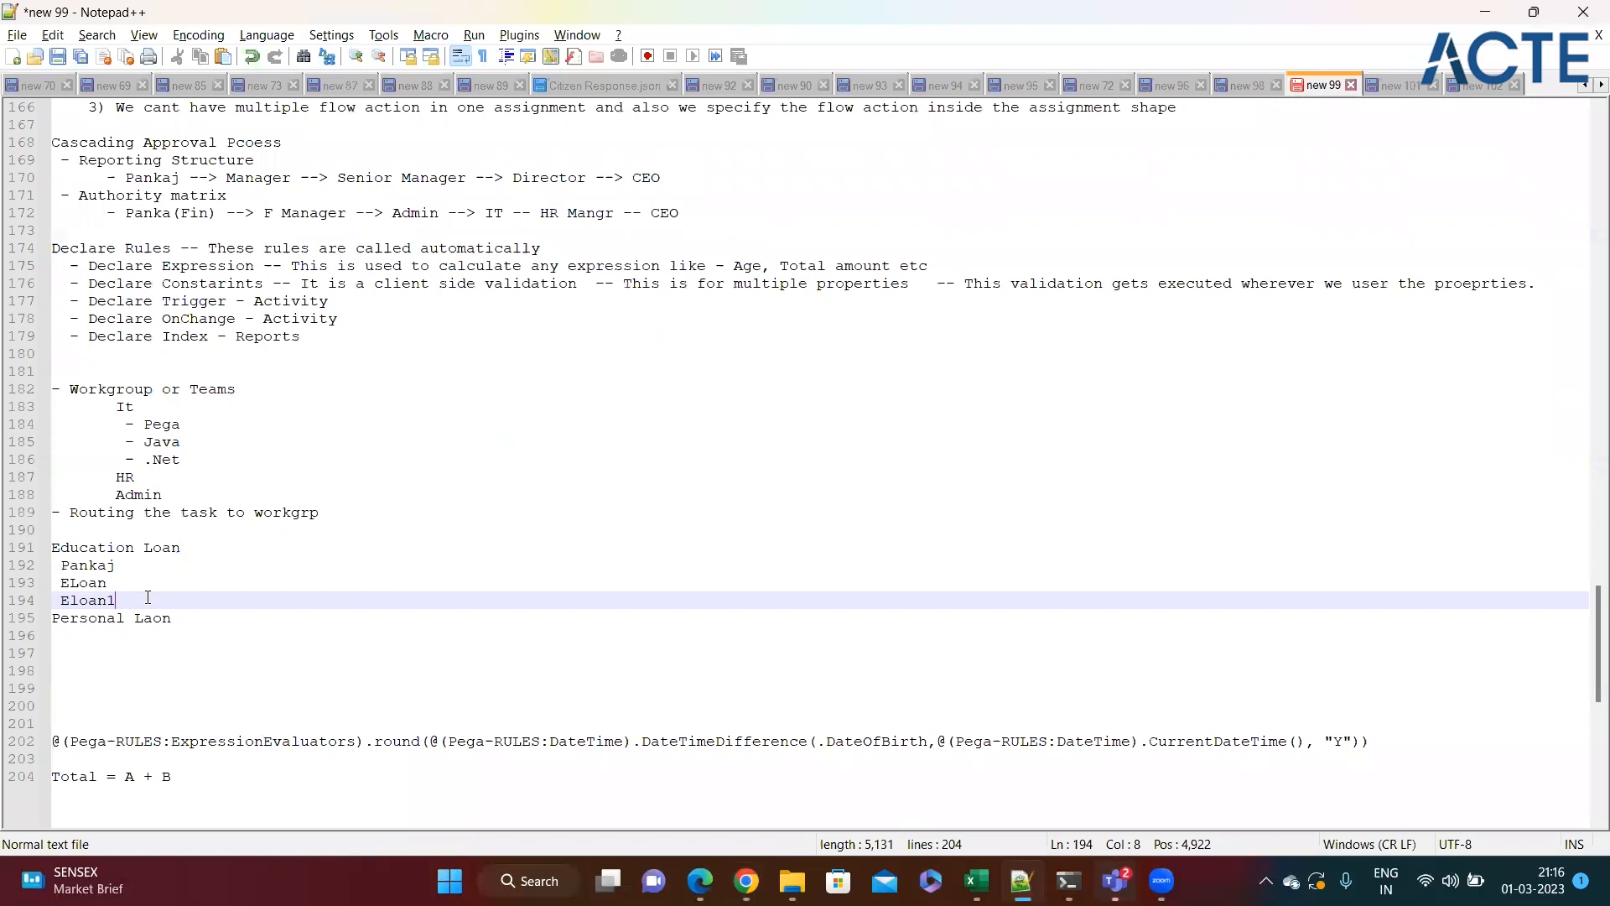
text(- 2)
click(180, 564)
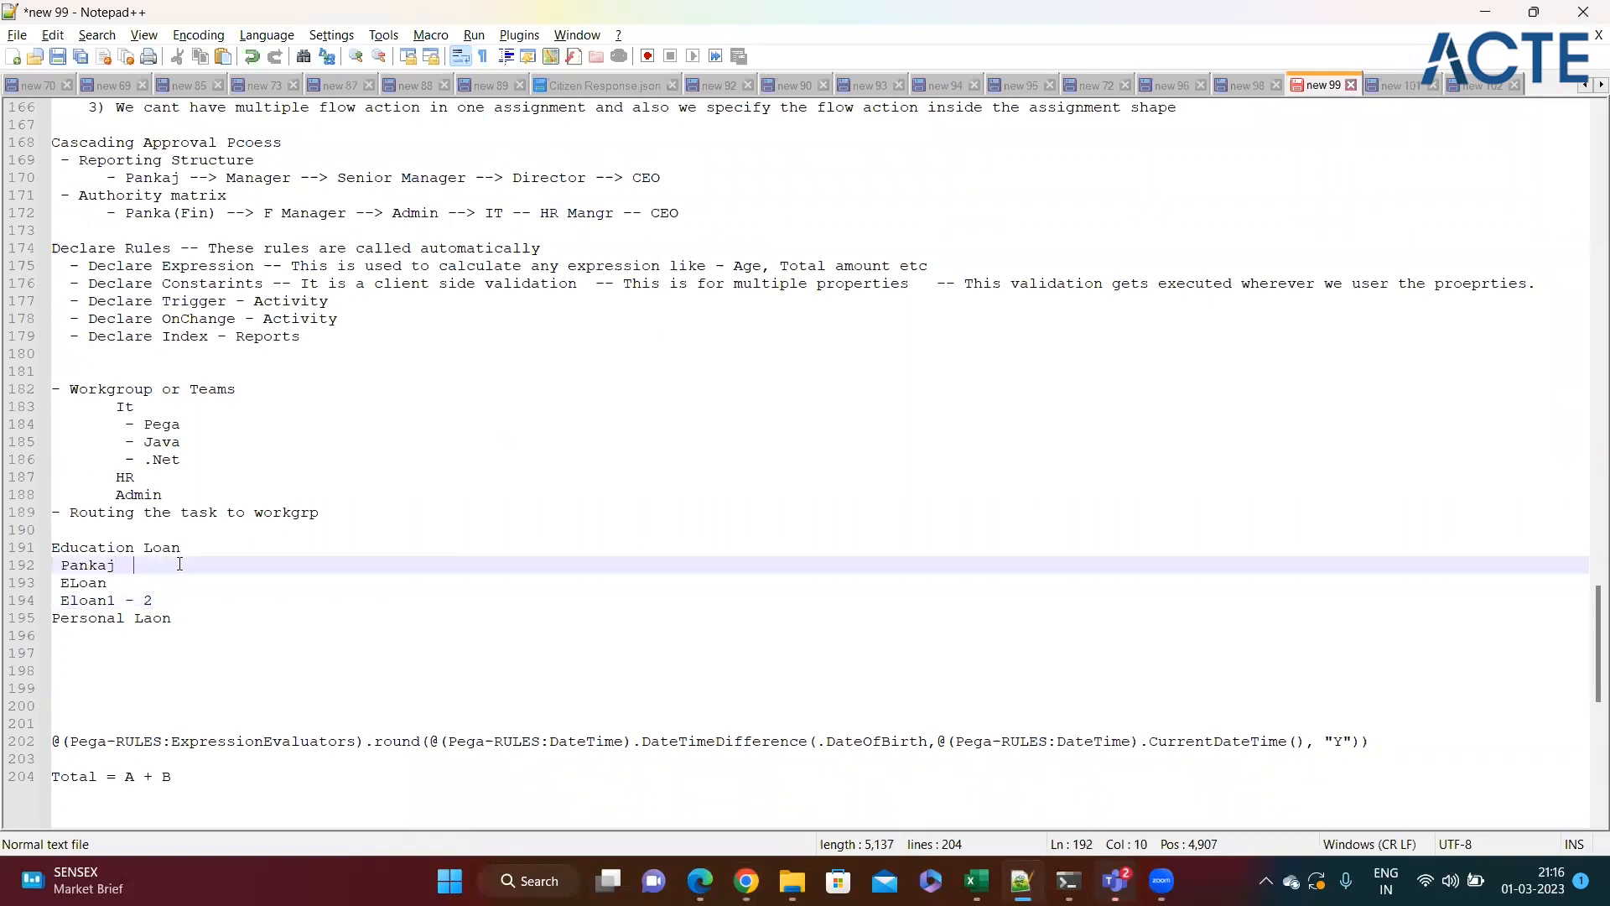
key(Left)
text(- 1)
click(198, 579)
text(- 0)
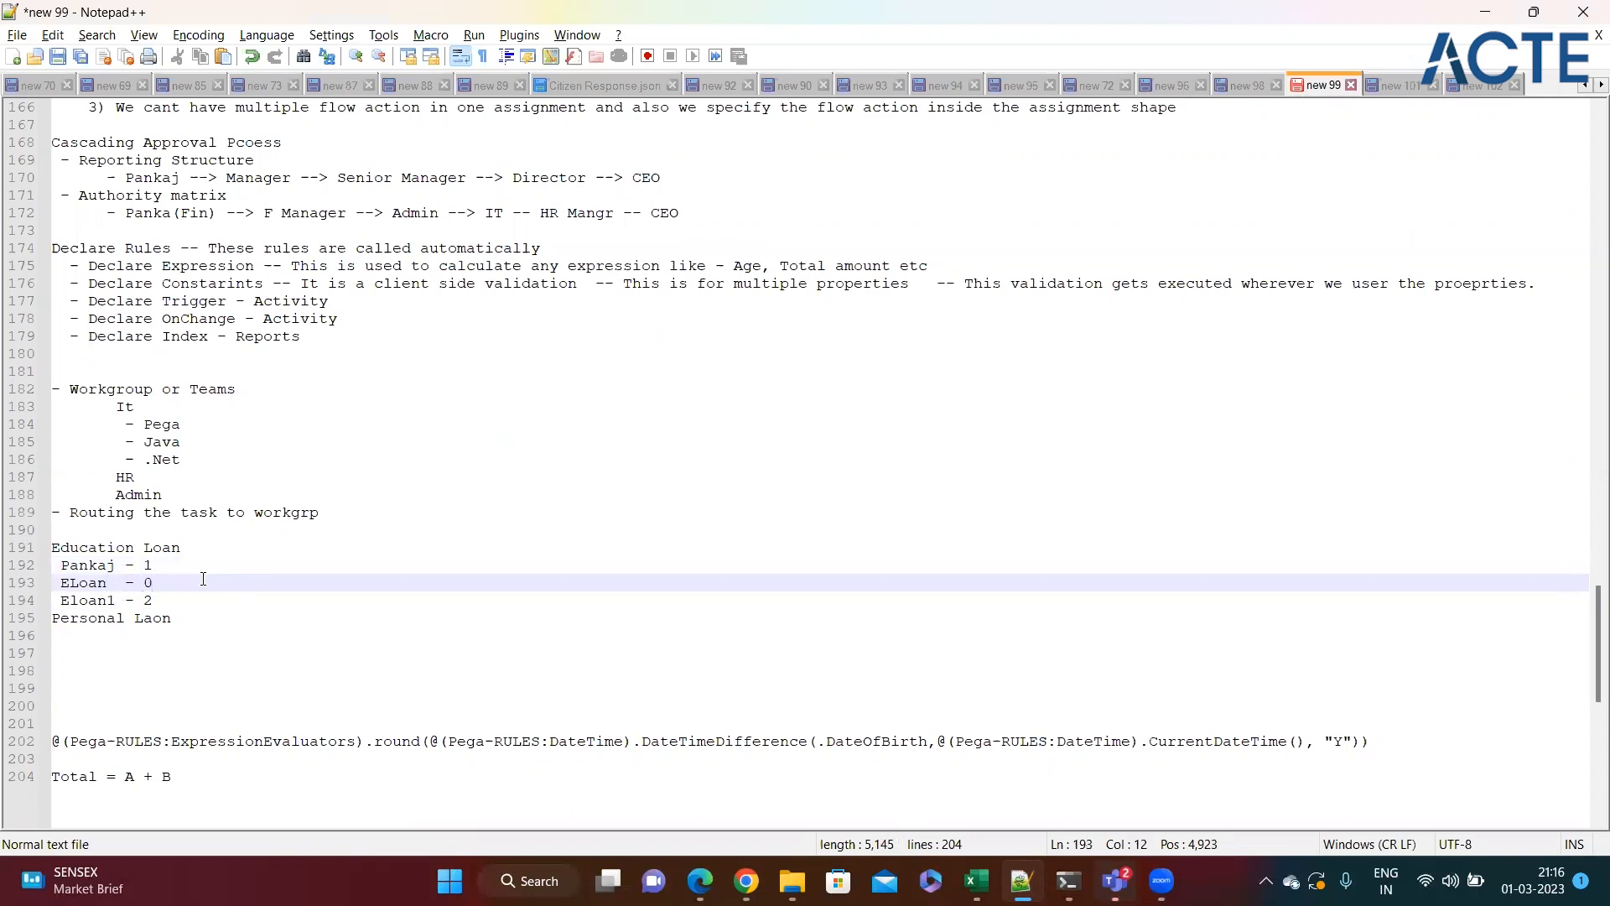
Step: Examine the task counts noted for the three Education Loan members
click(188, 595)
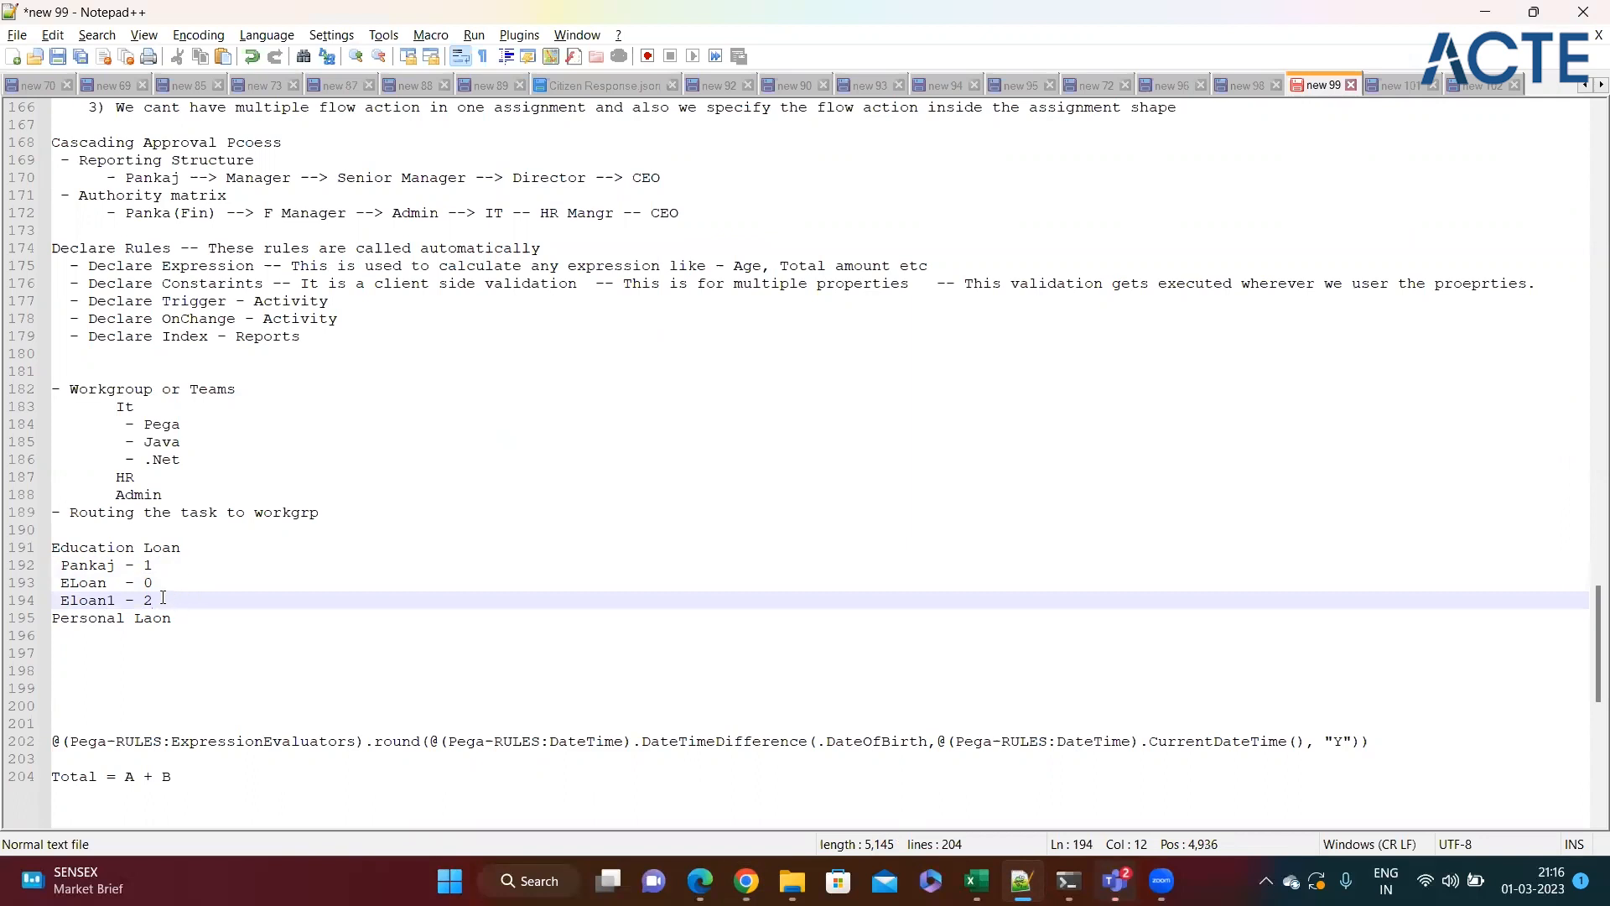
drag(186, 597, 52, 564)
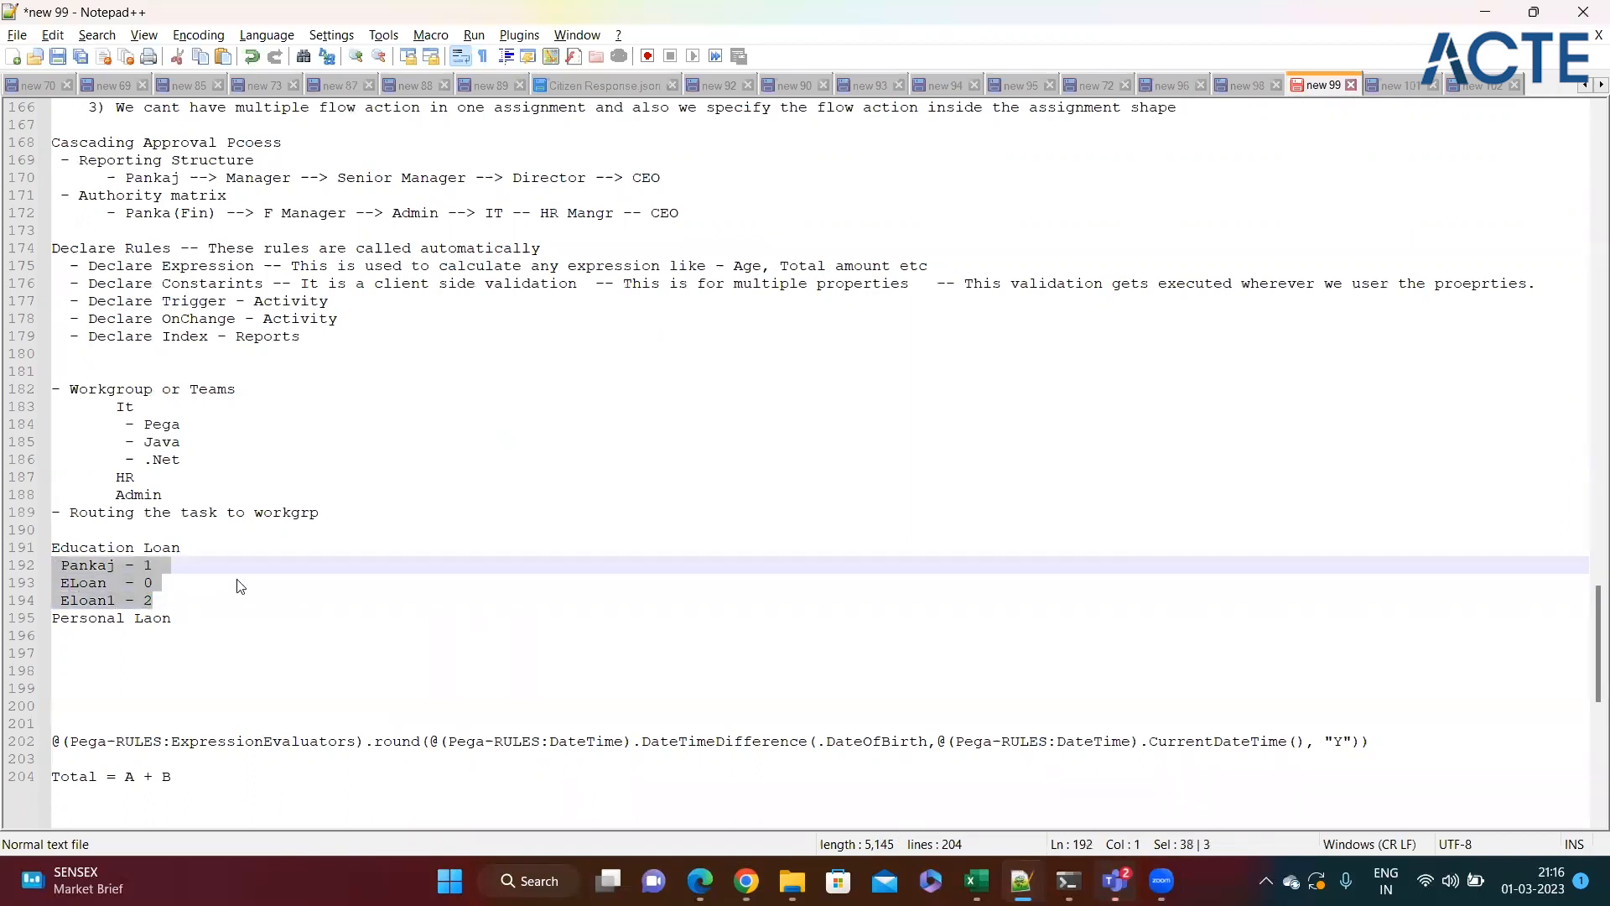
click(238, 579)
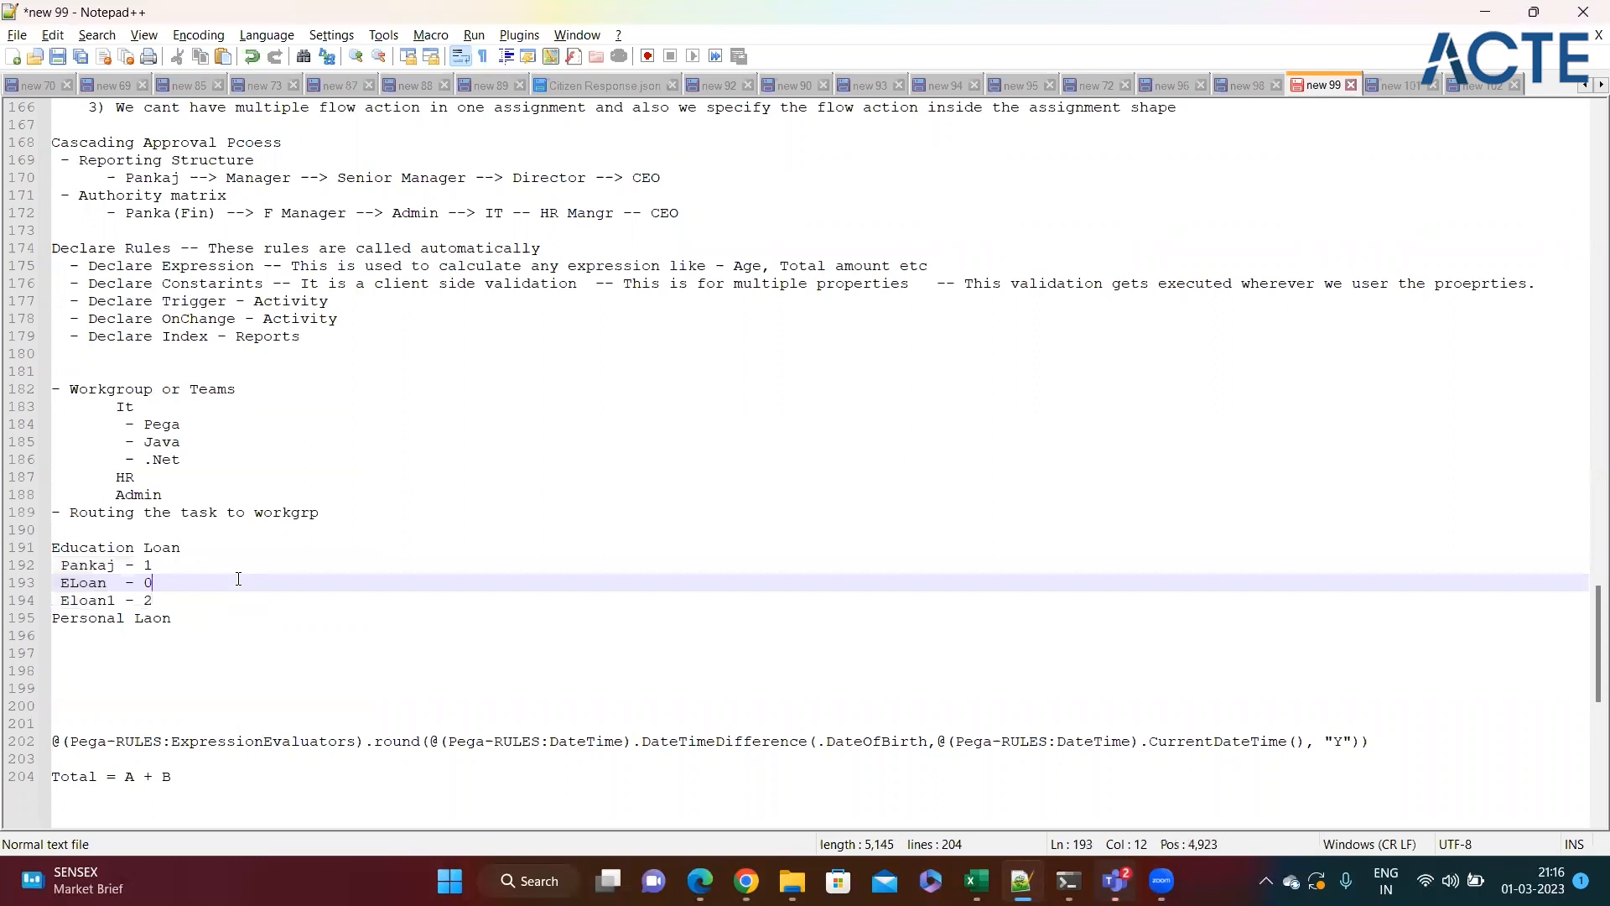
drag(188, 601, 38, 564)
click(200, 603)
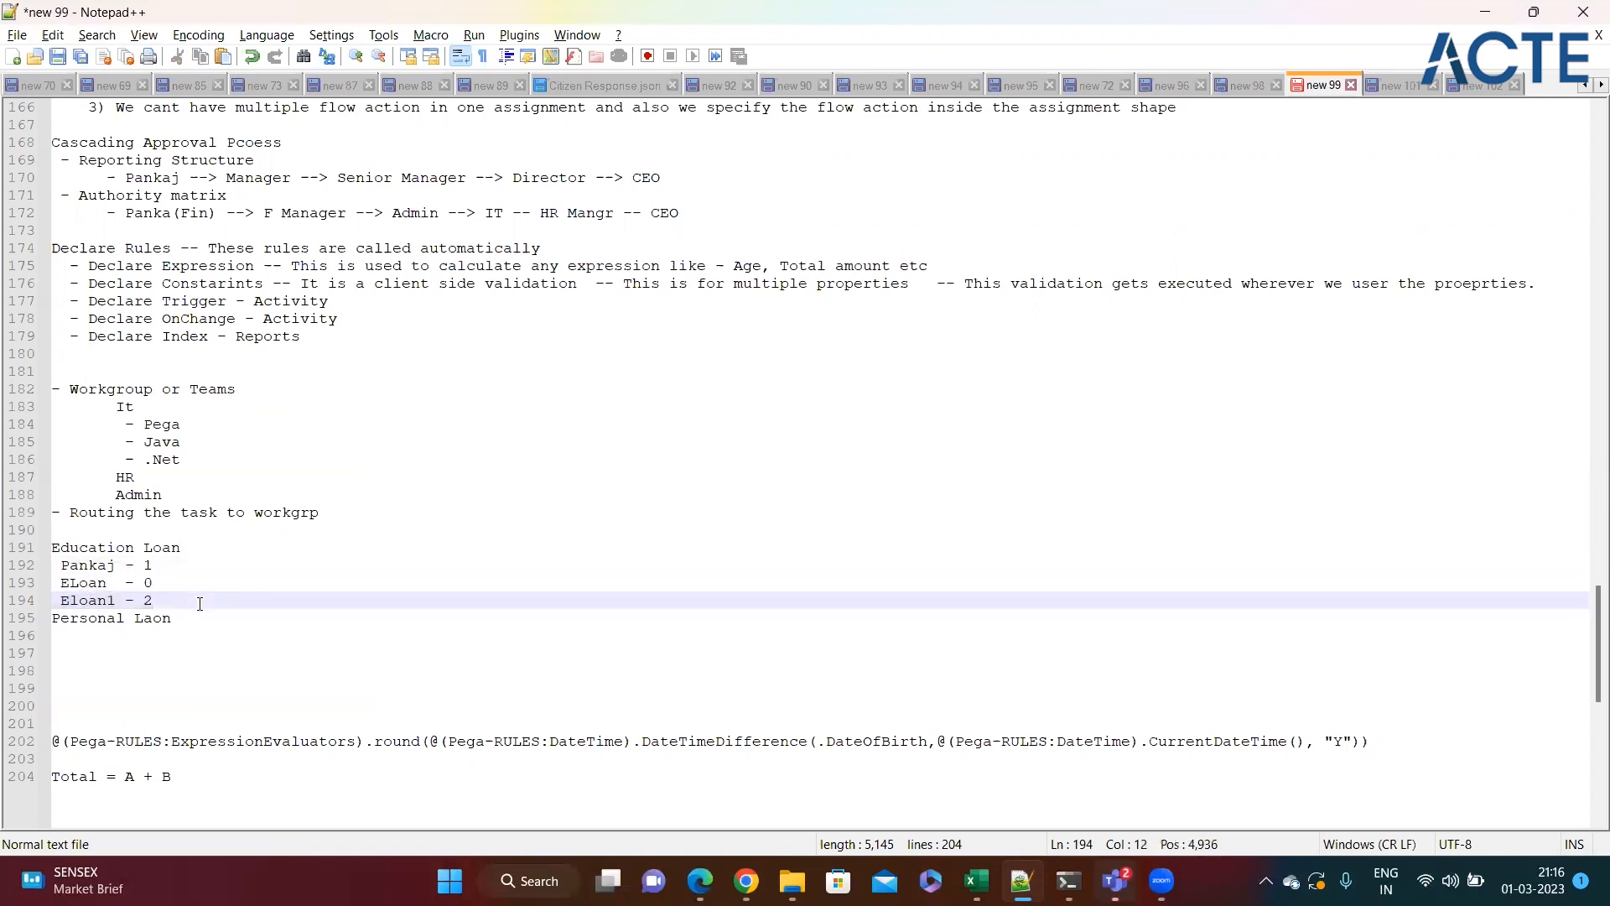
click(190, 550)
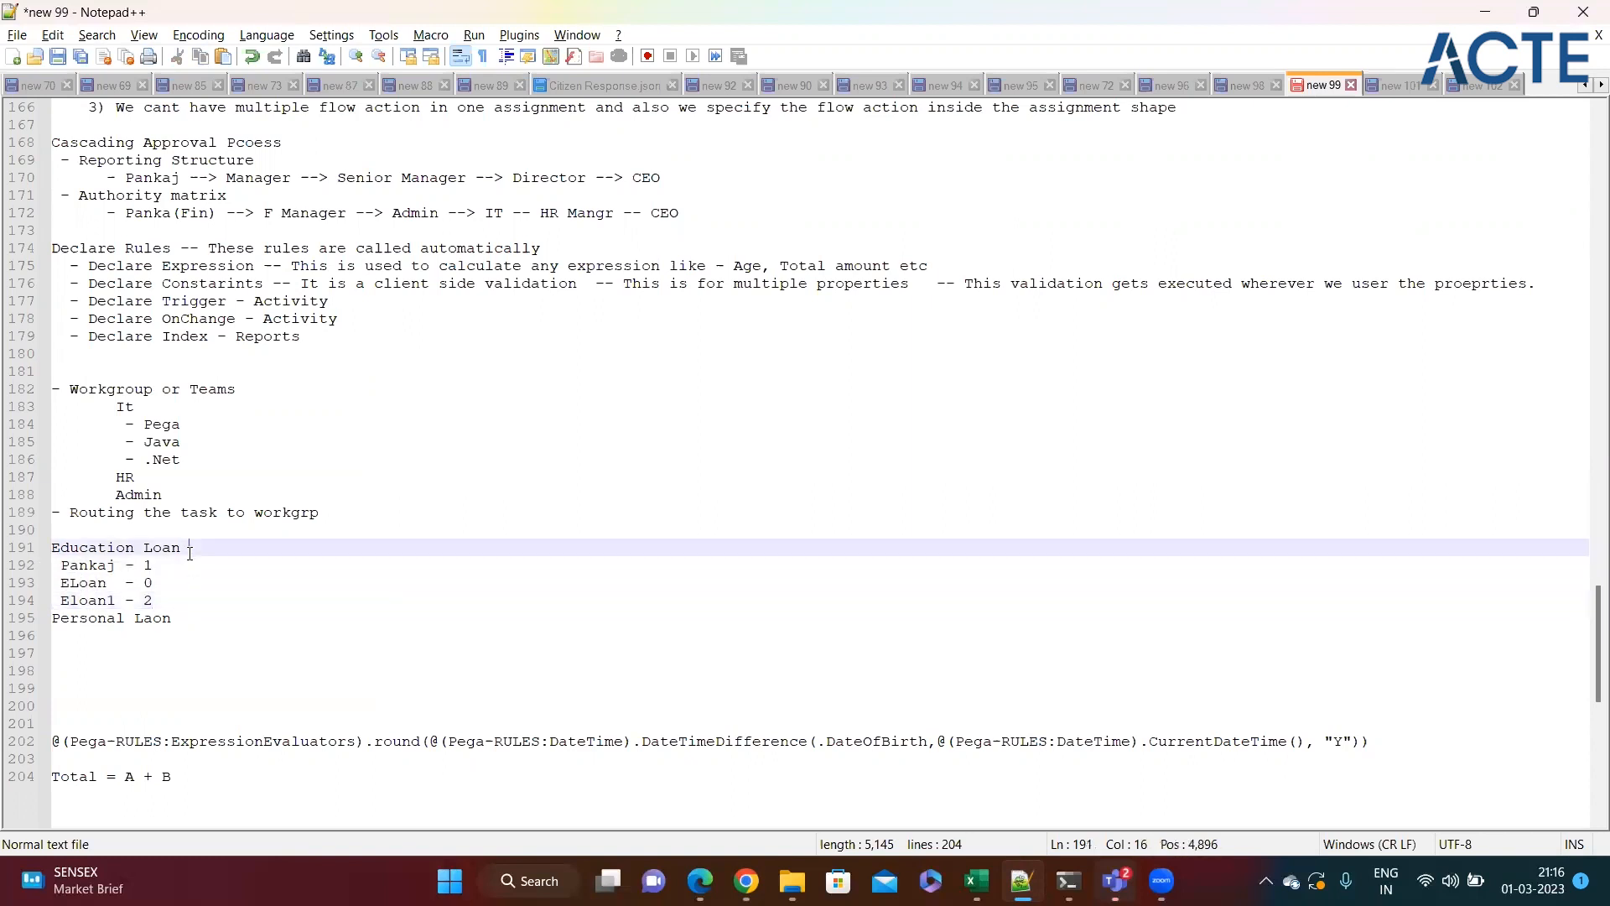
drag(156, 600, 42, 574)
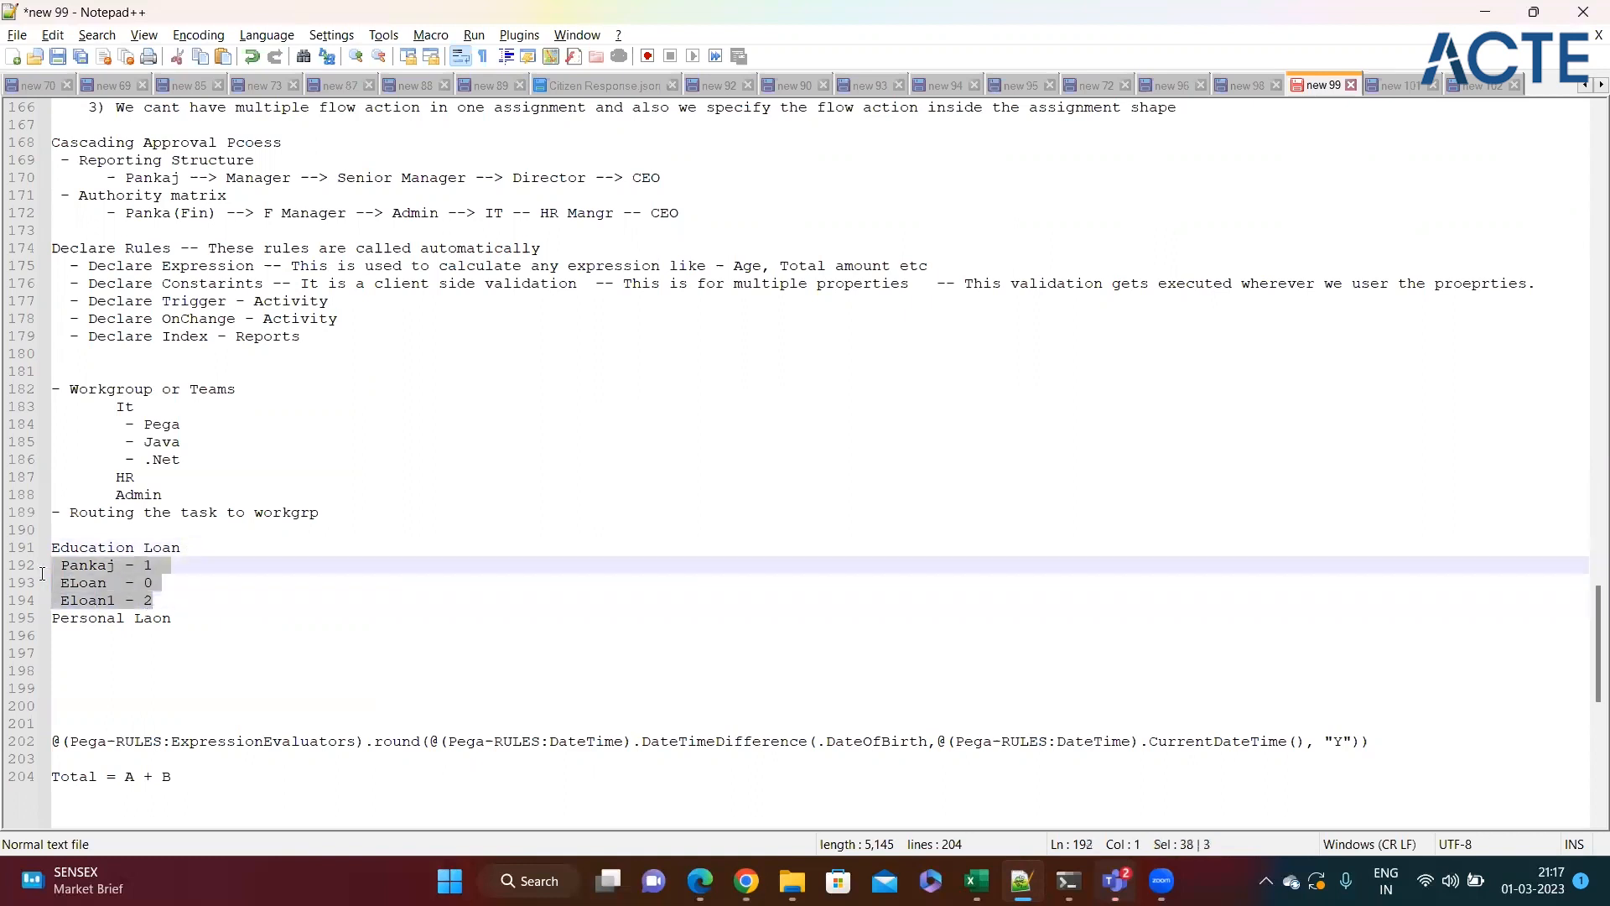
click(239, 582)
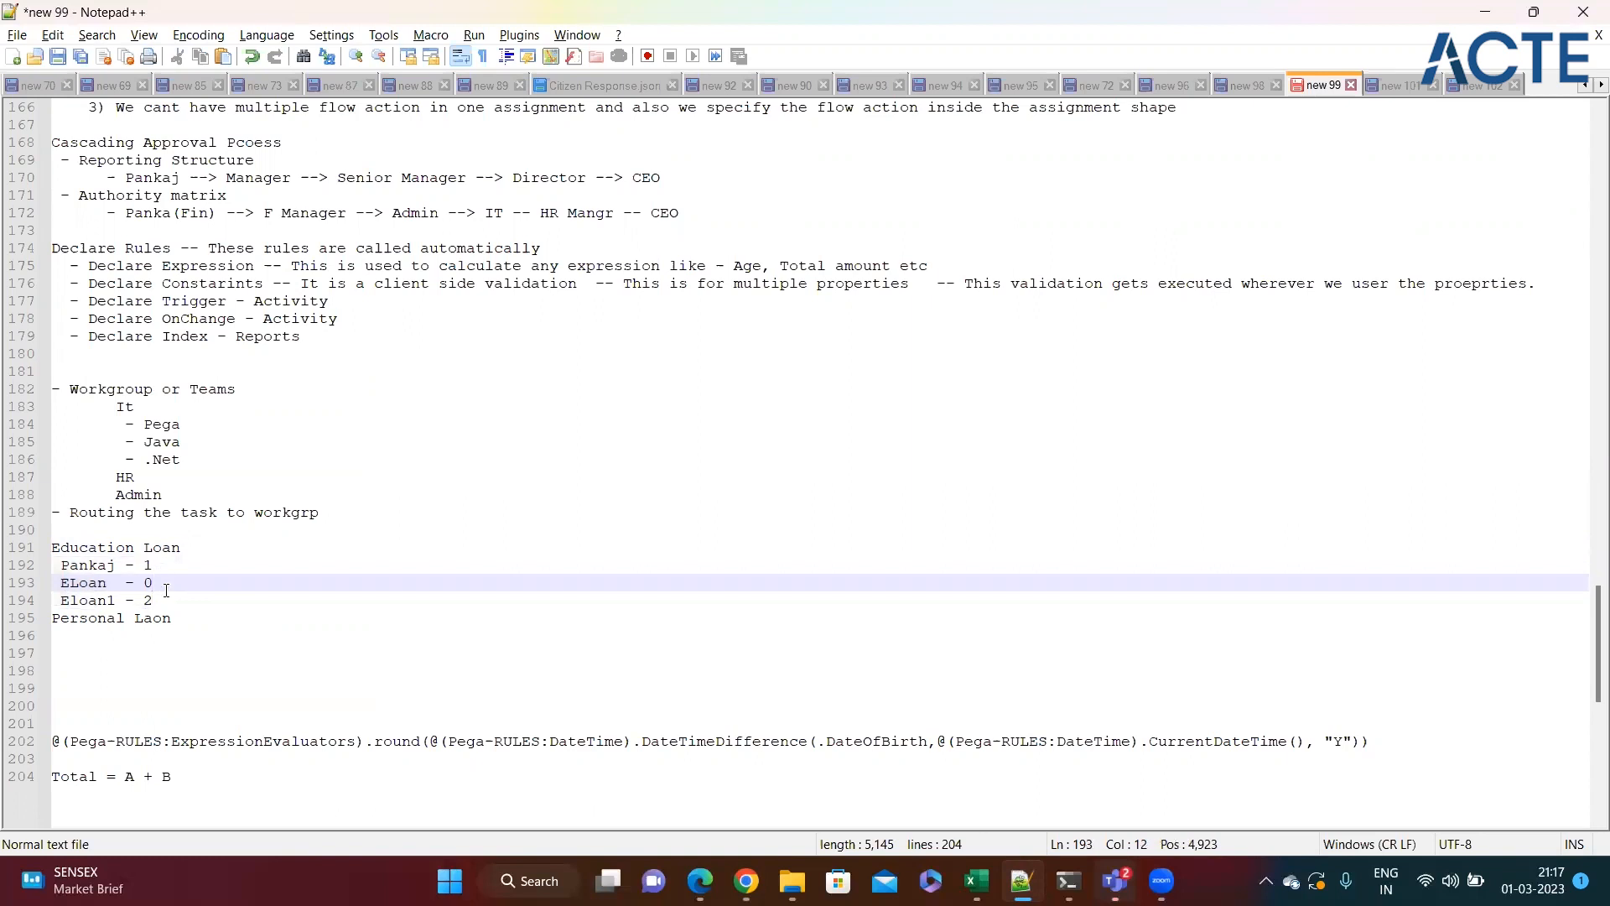
Step: Insert a blank line below the Eloan1 entry in the Education Loan list
click(168, 600)
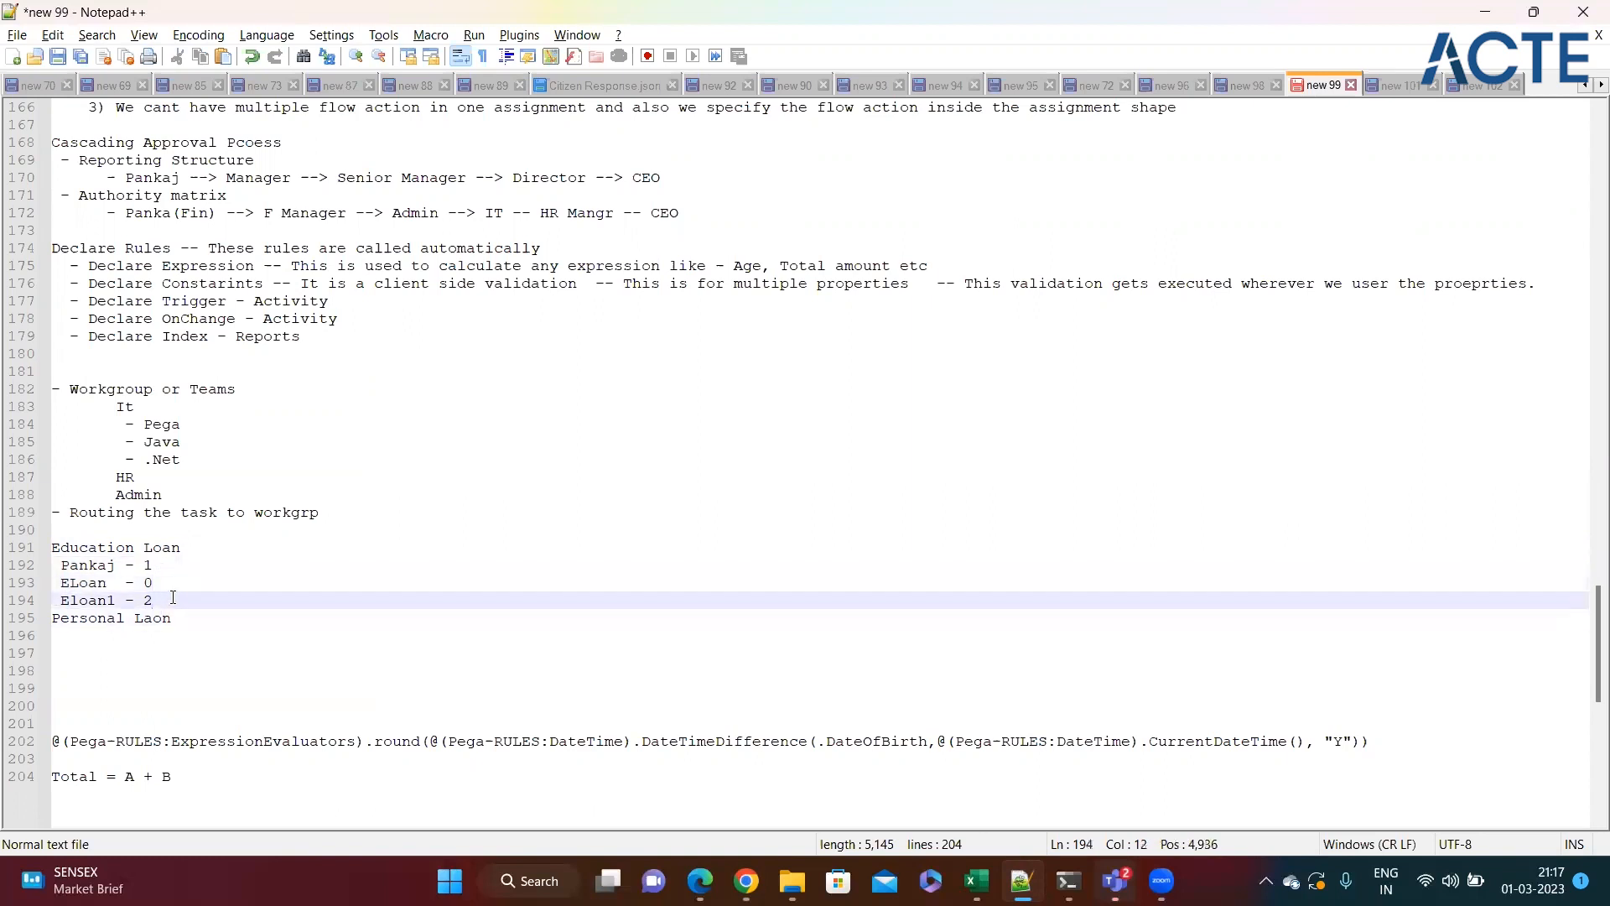
key(Return)
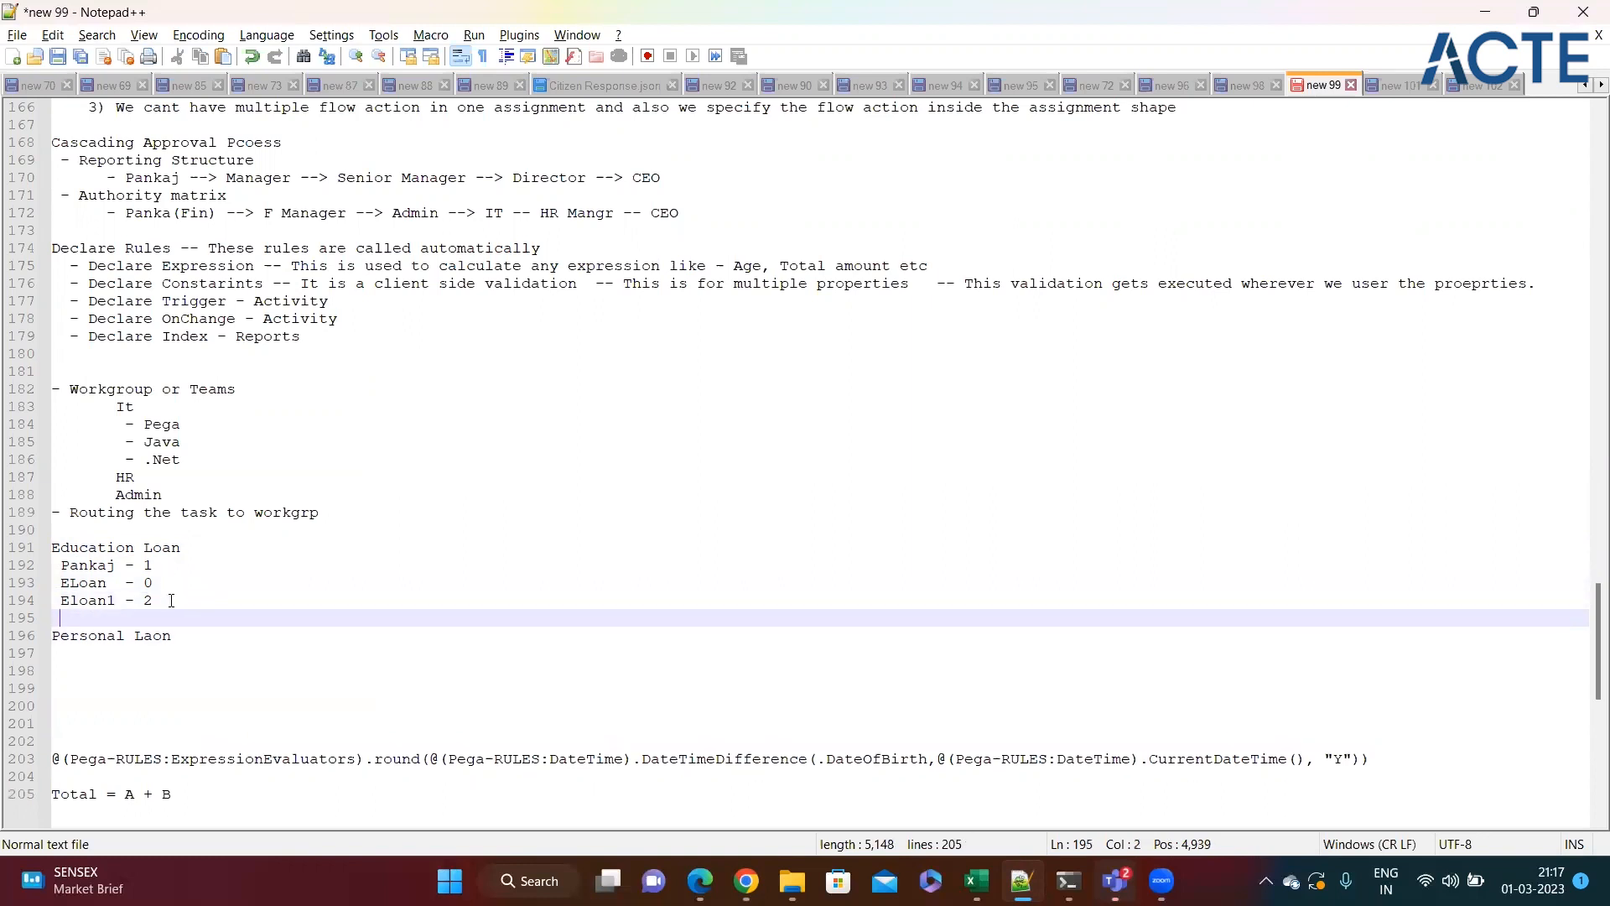
click(171, 600)
Step: Compare the Education Loan members' task counts in the notes, focusing on ELoan and Eloan1
click(158, 568)
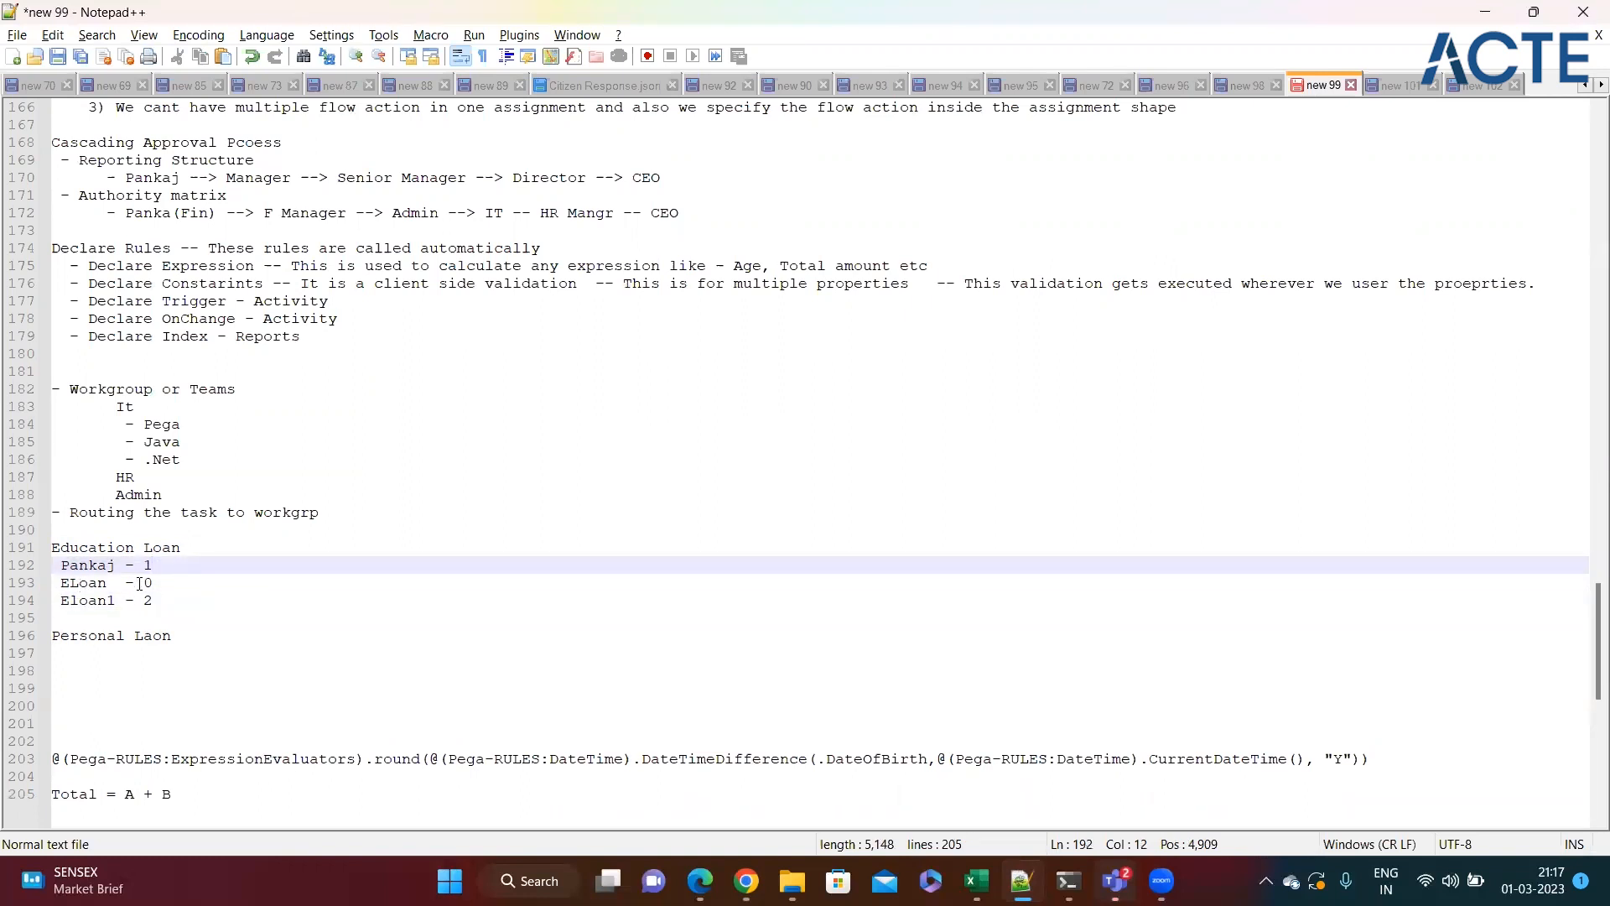
click(175, 601)
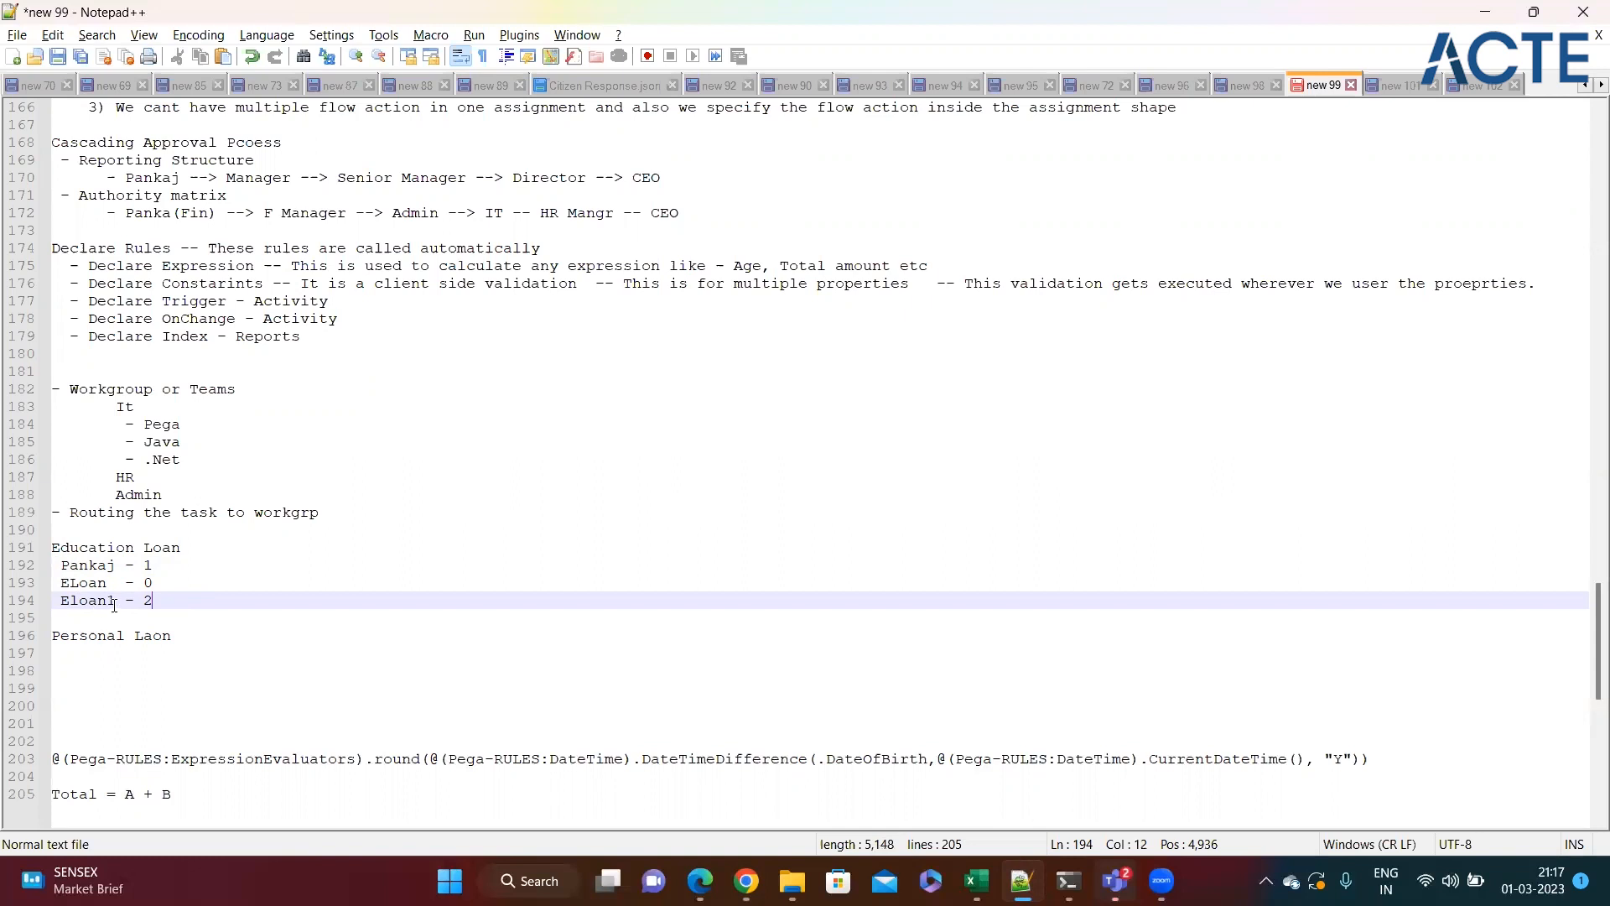
double_click(84, 601)
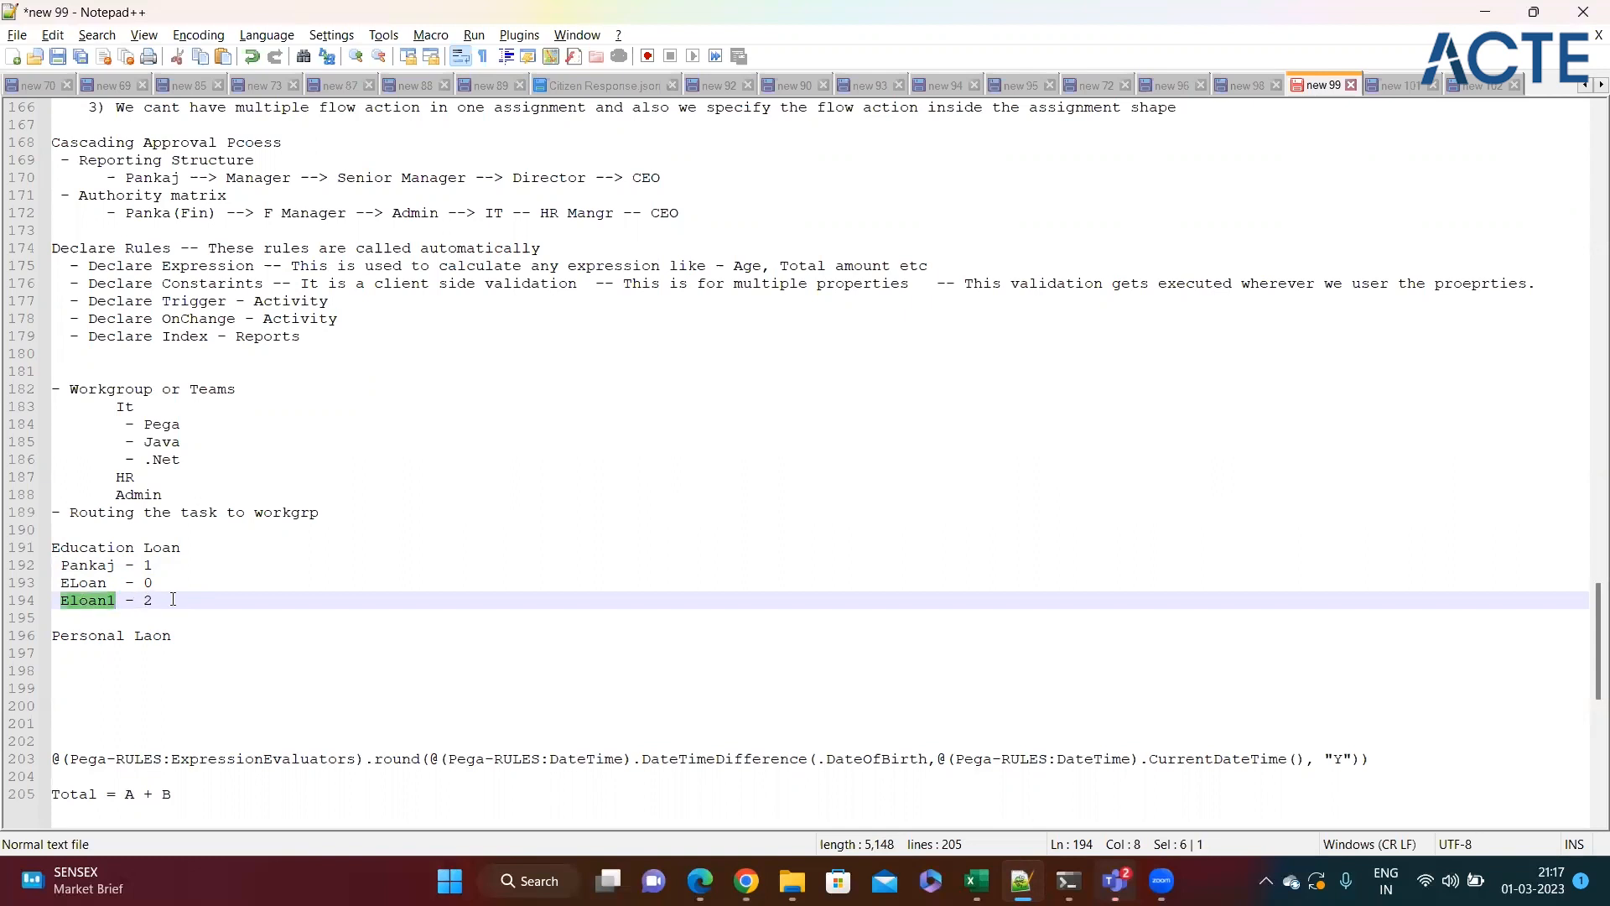
click(194, 597)
double_click(88, 600)
double_click(82, 583)
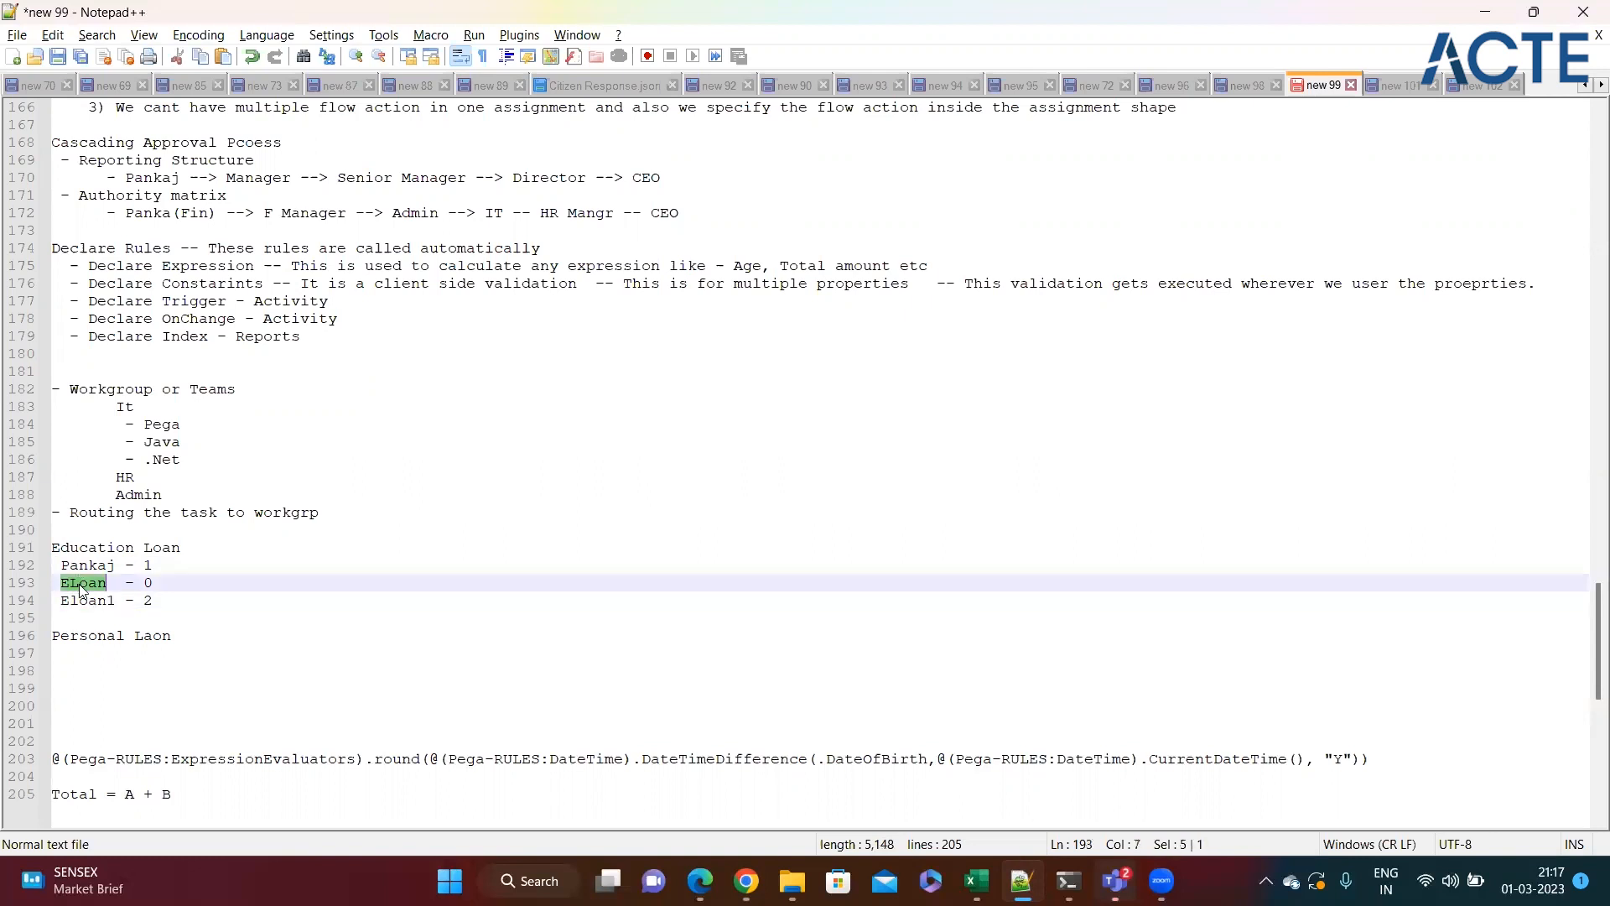
double_click(86, 590)
Step: Switch to Pega Dev Studio and open the Approve / Reject assignment's properties in Approval_Flow at its routing section
key(alt+Tab)
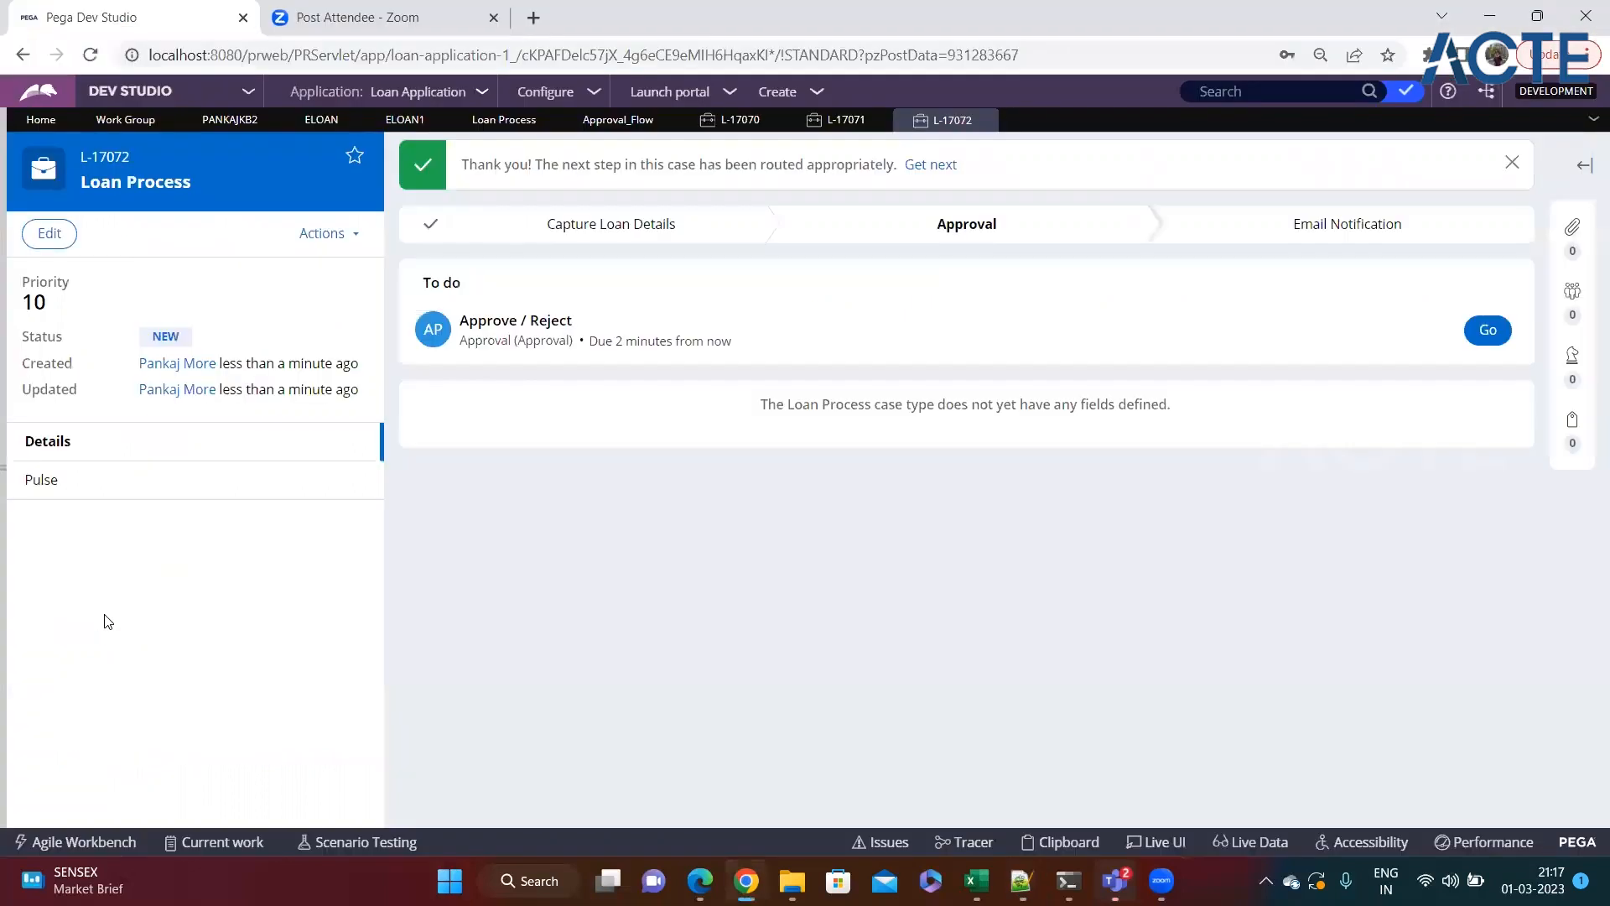
click(500, 121)
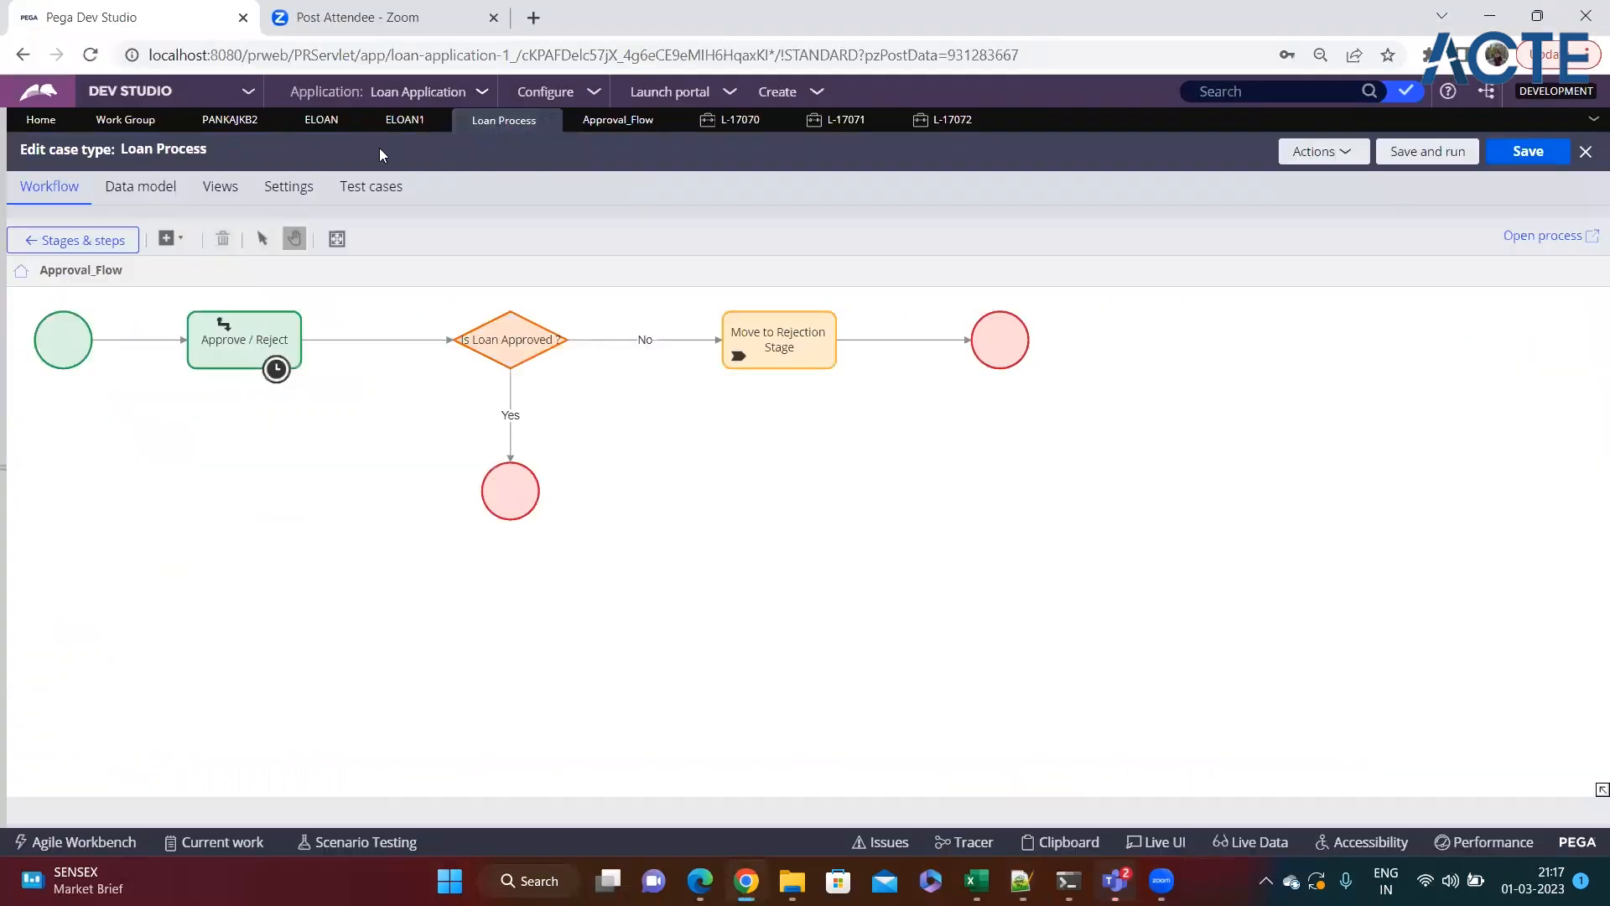
click(600, 131)
click(244, 342)
double_click(243, 342)
scroll(603, 377, down, 3)
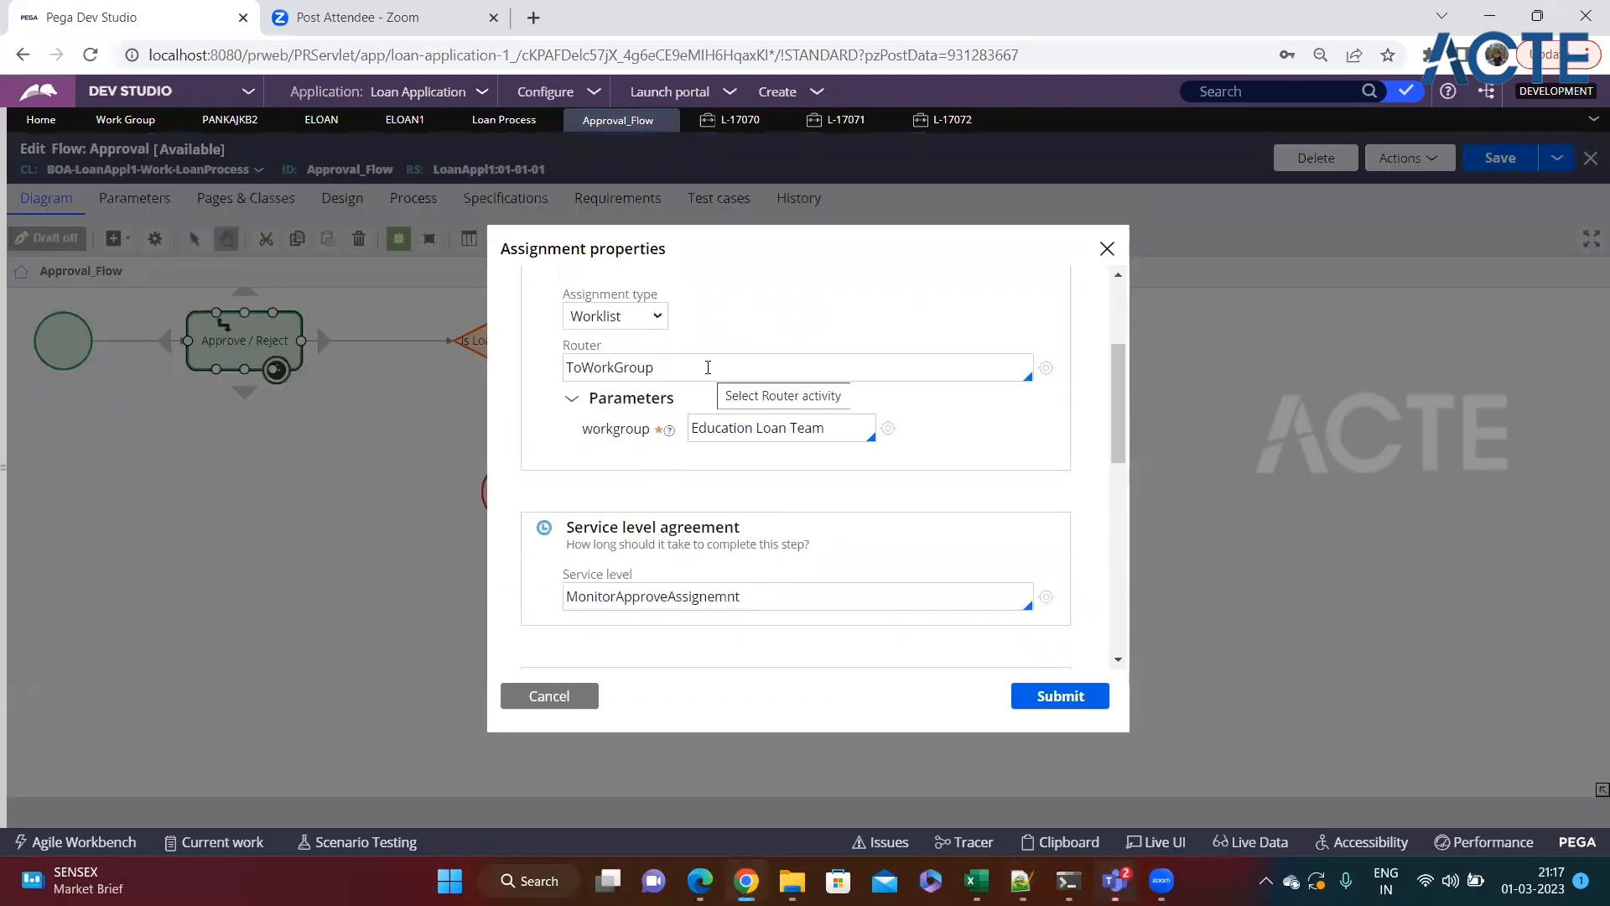
Step: Change the Approve / Reject assignment's router to ToLeveledGroup
click(708, 366)
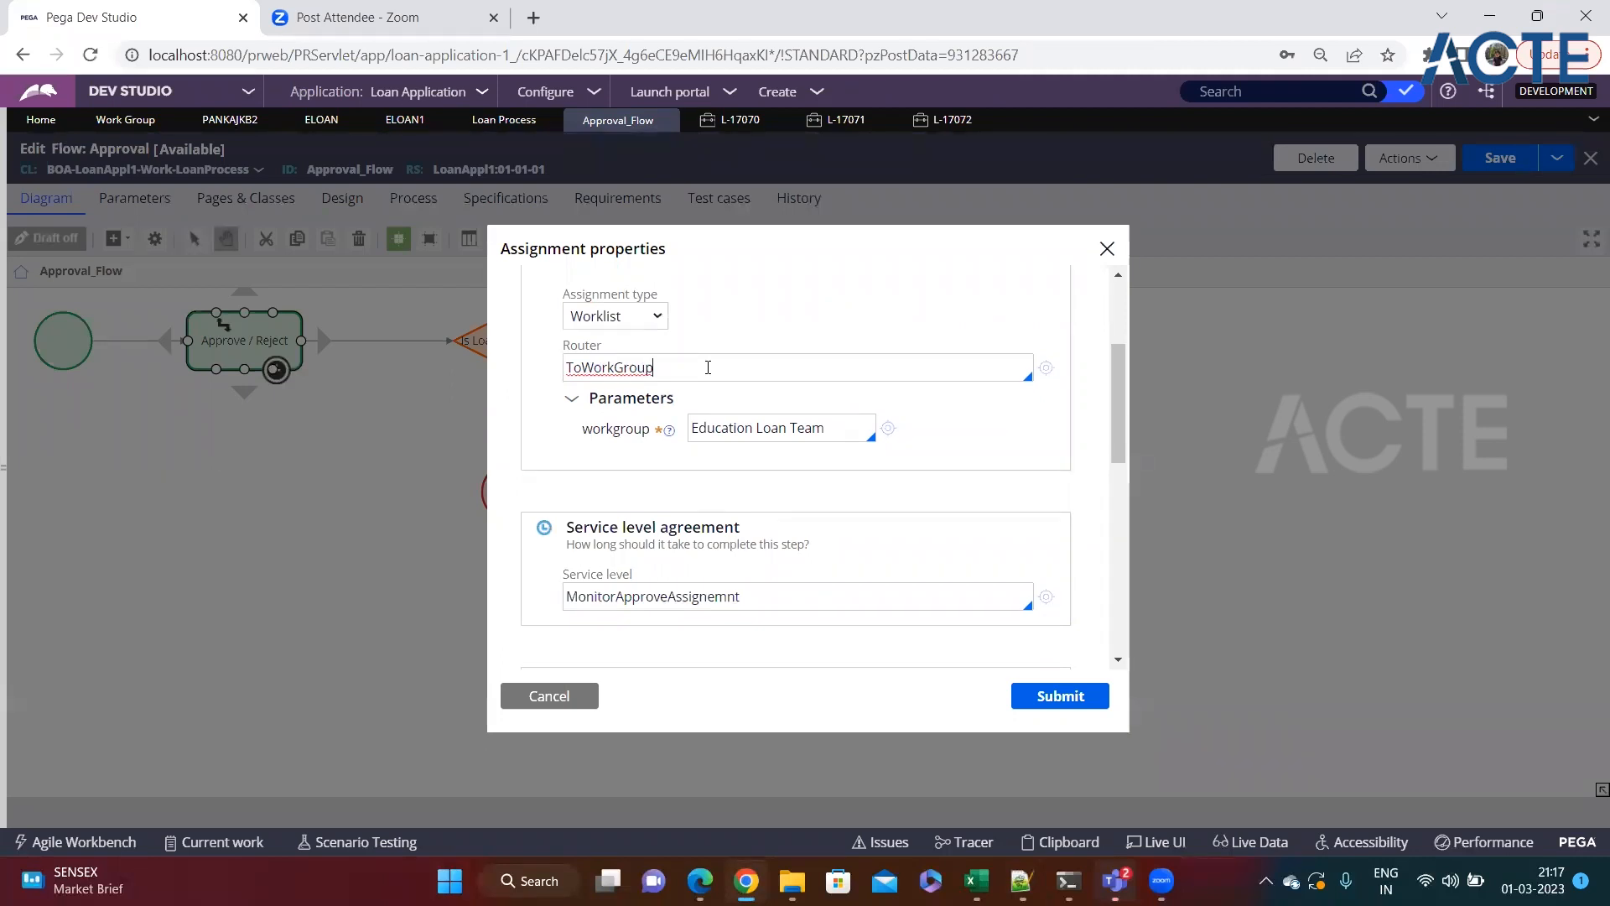
key(BackSpace)
key(BackSpace)
key(BackSpace)
key(BackSpace)
key(BackSpace)
key(BackSpace)
key(BackSpace)
key(BackSpace)
key(BackSpace)
text(leve)
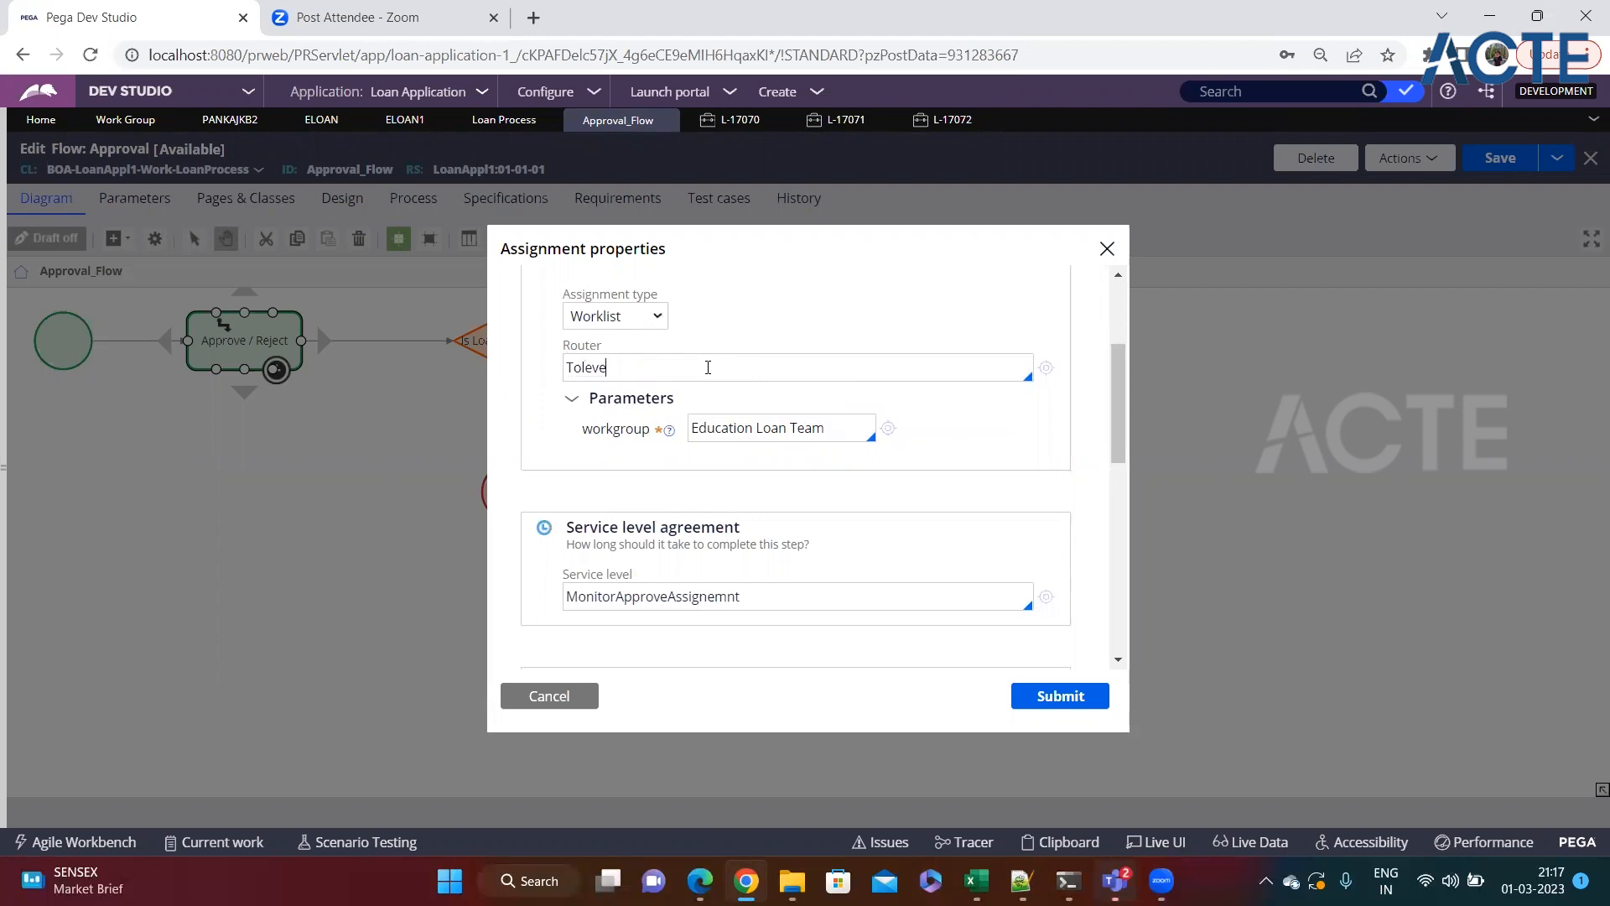
key(Down)
key(Return)
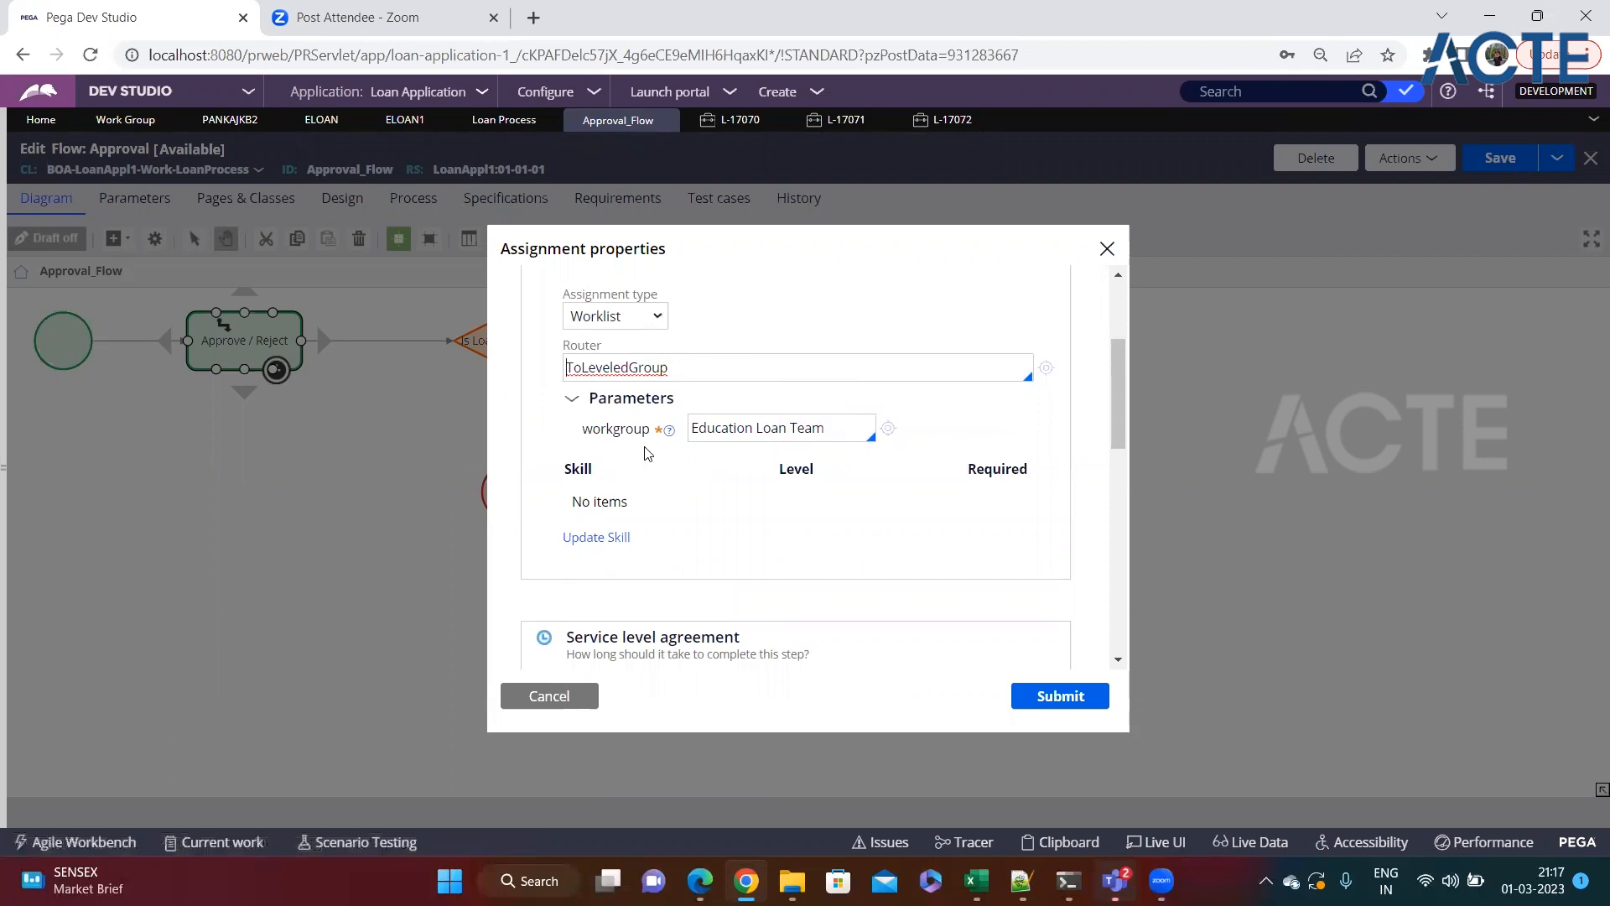
double_click(626, 369)
click(729, 376)
Step: Go to the Notepad++ notes and examine each Education Loan member's task count for the leveled routing
click(1020, 881)
click(163, 596)
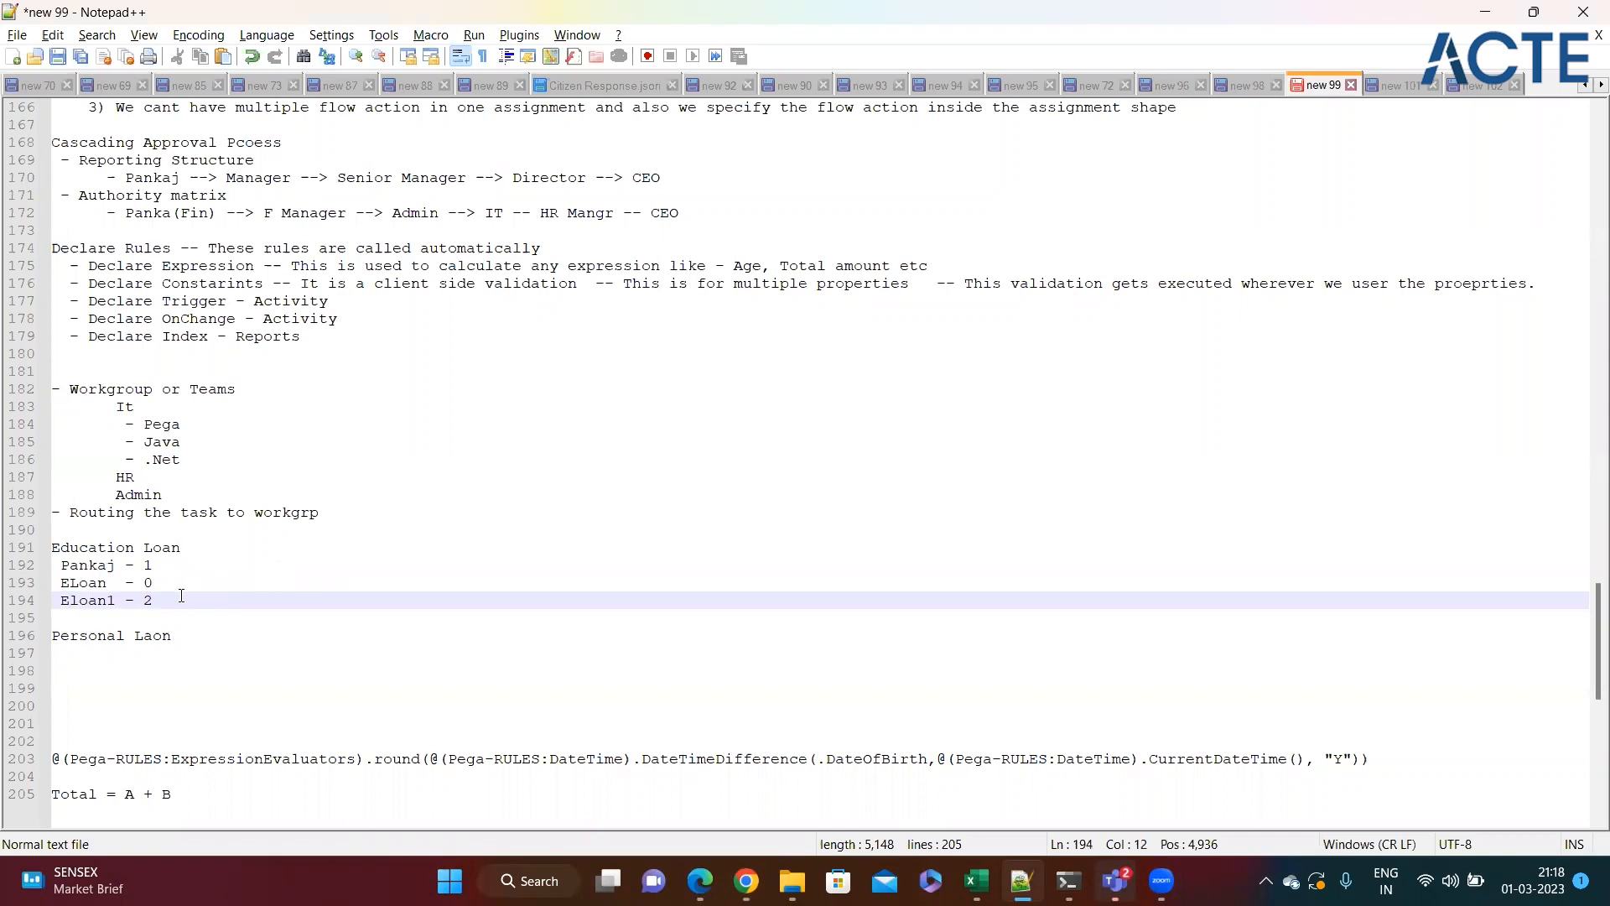
click(164, 566)
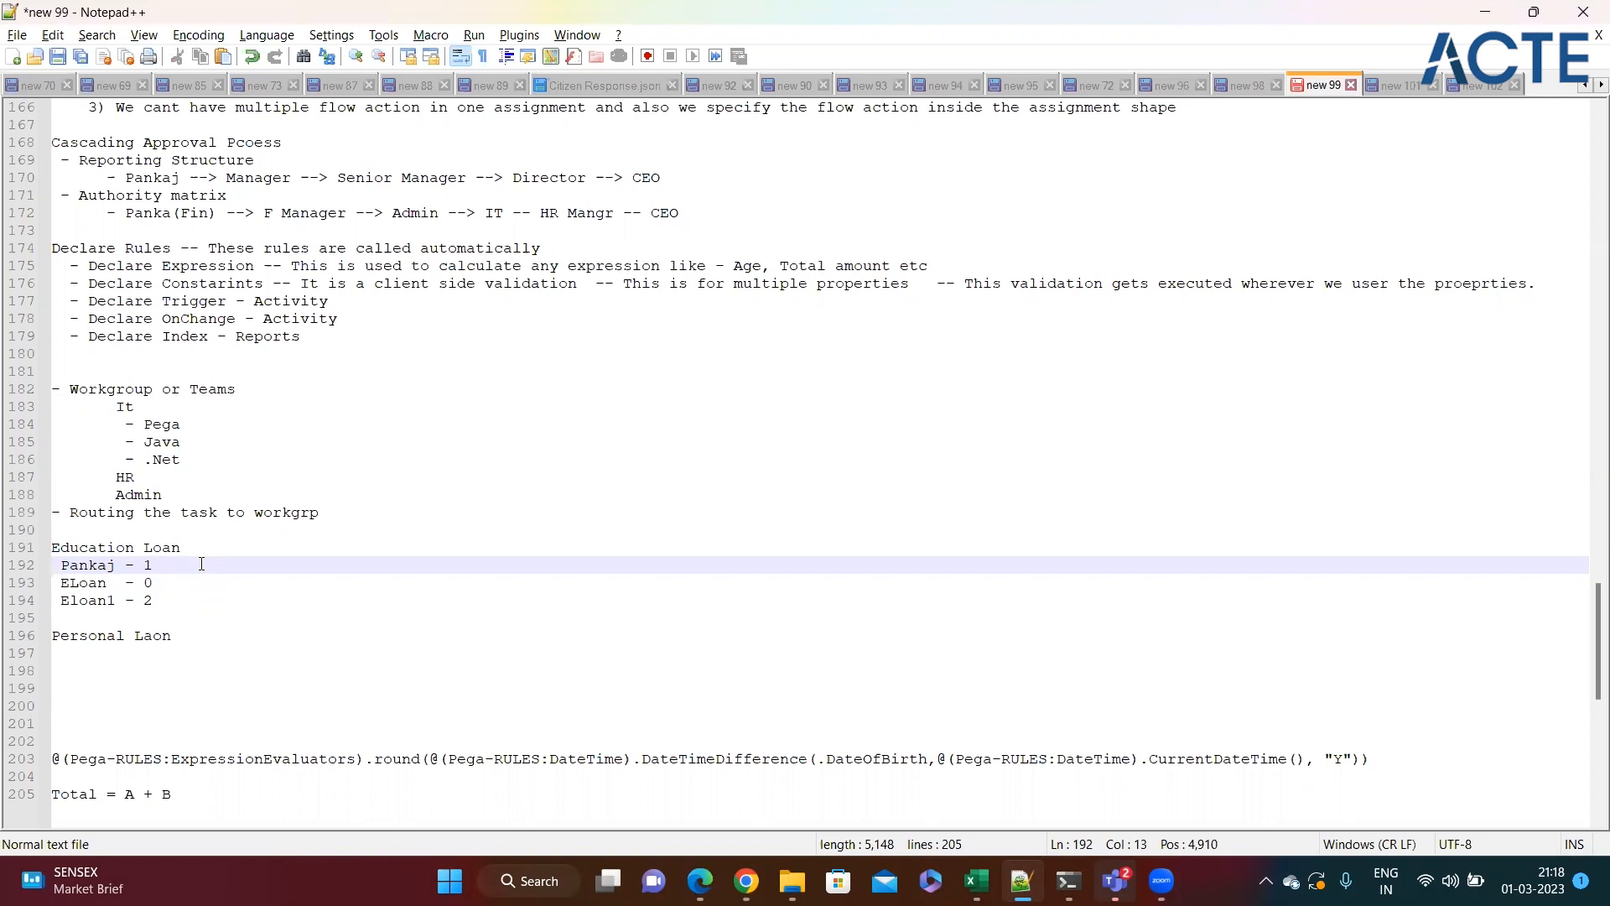
click(81, 584)
click(81, 601)
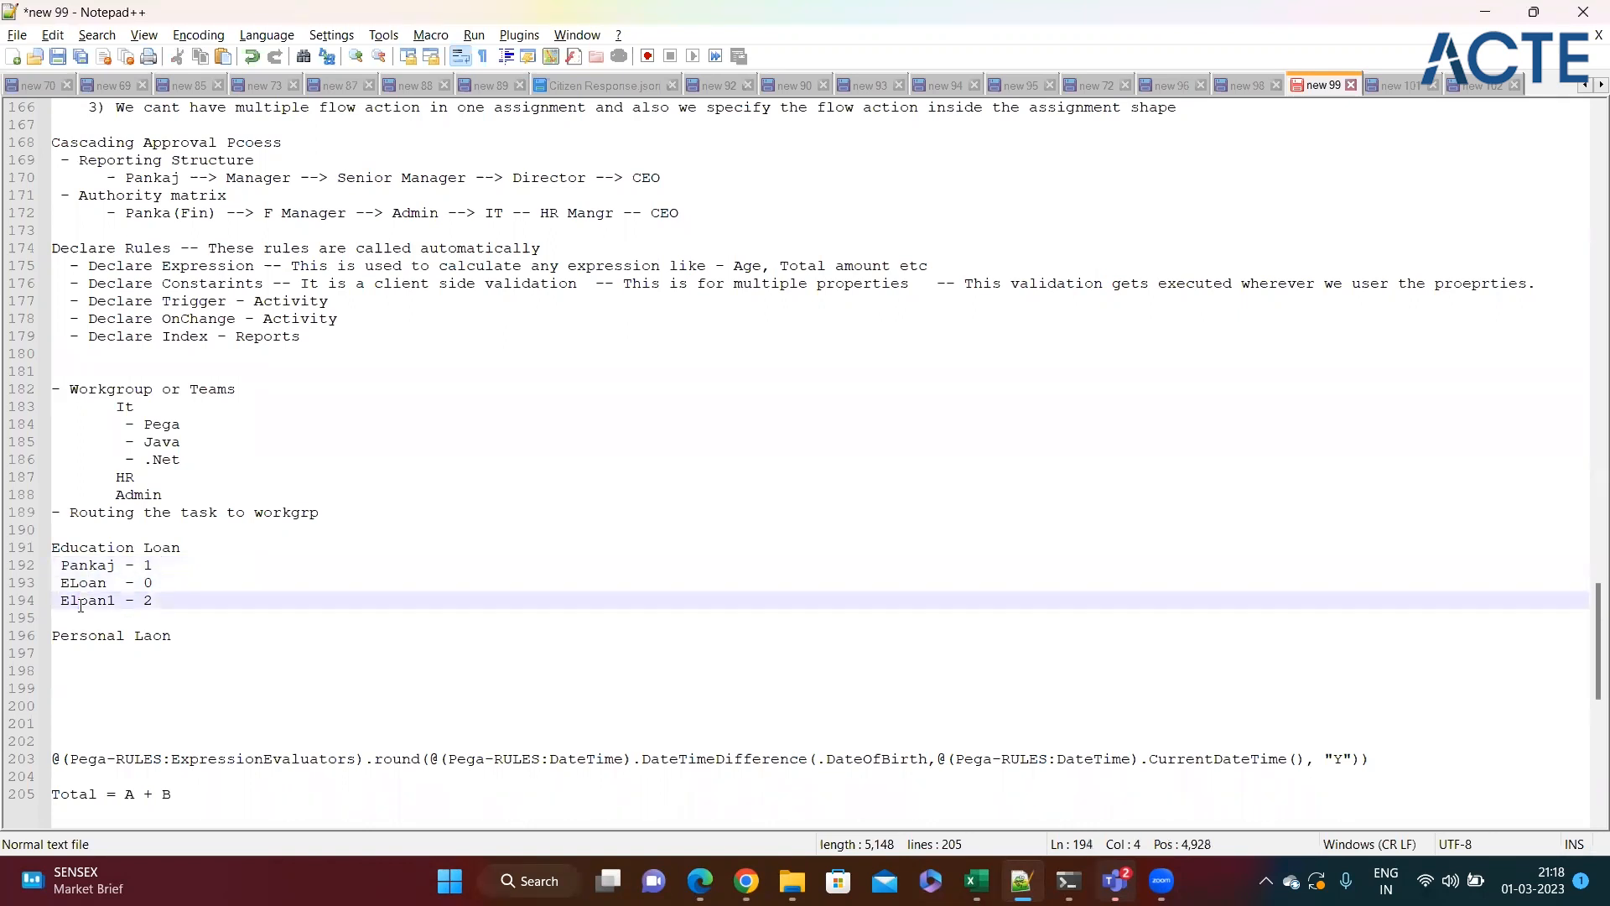
double_click(83, 567)
click(208, 562)
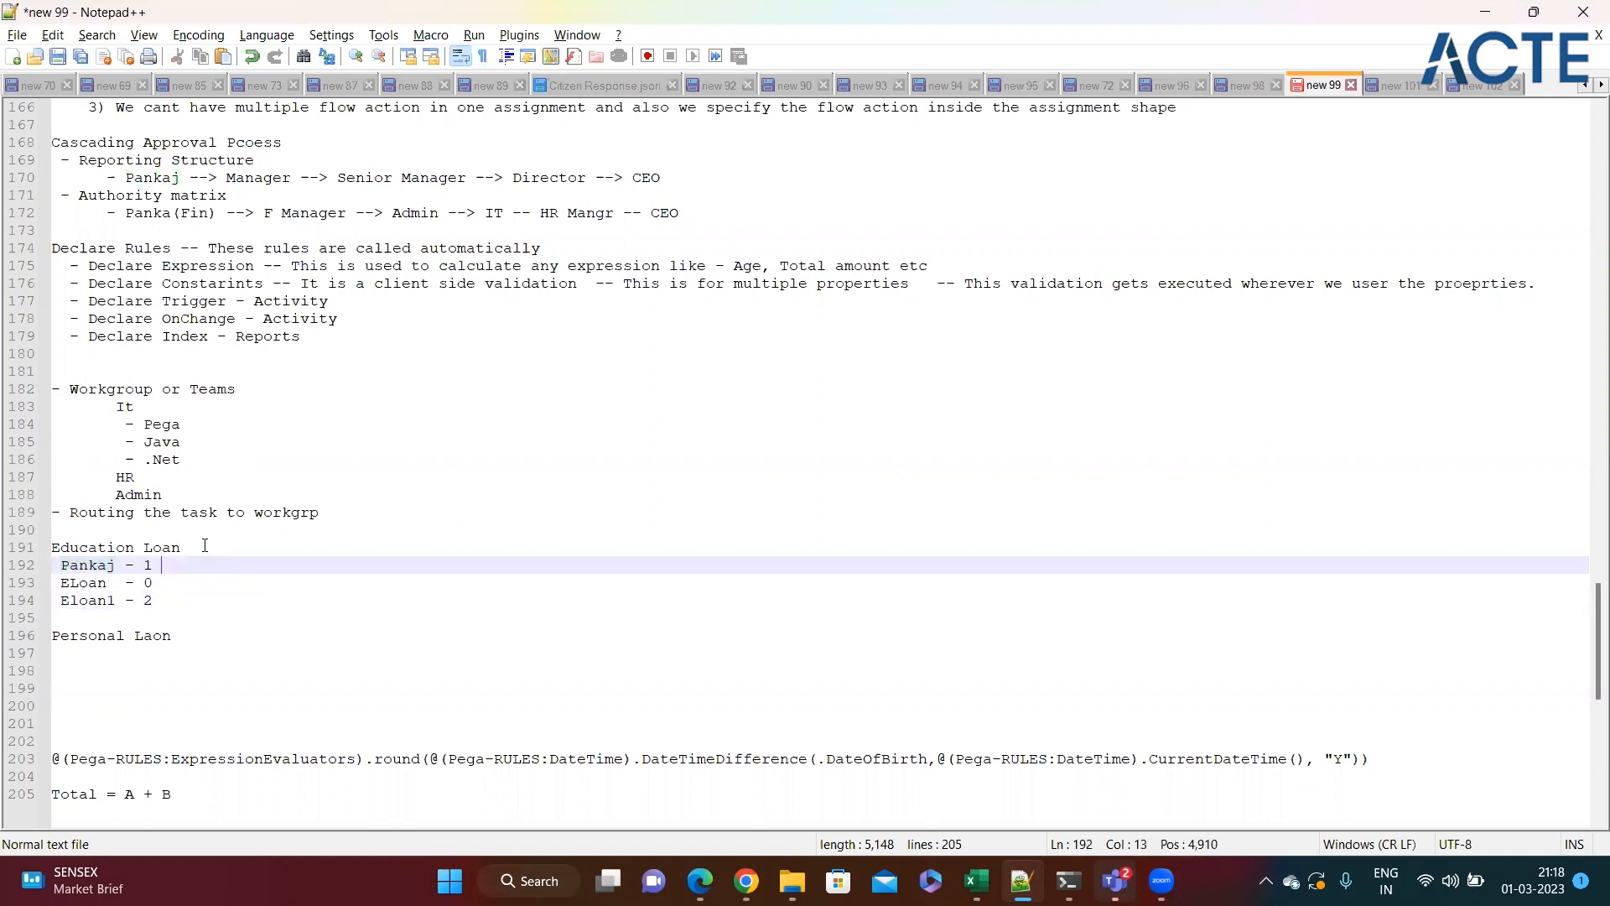
click(205, 548)
double_click(83, 567)
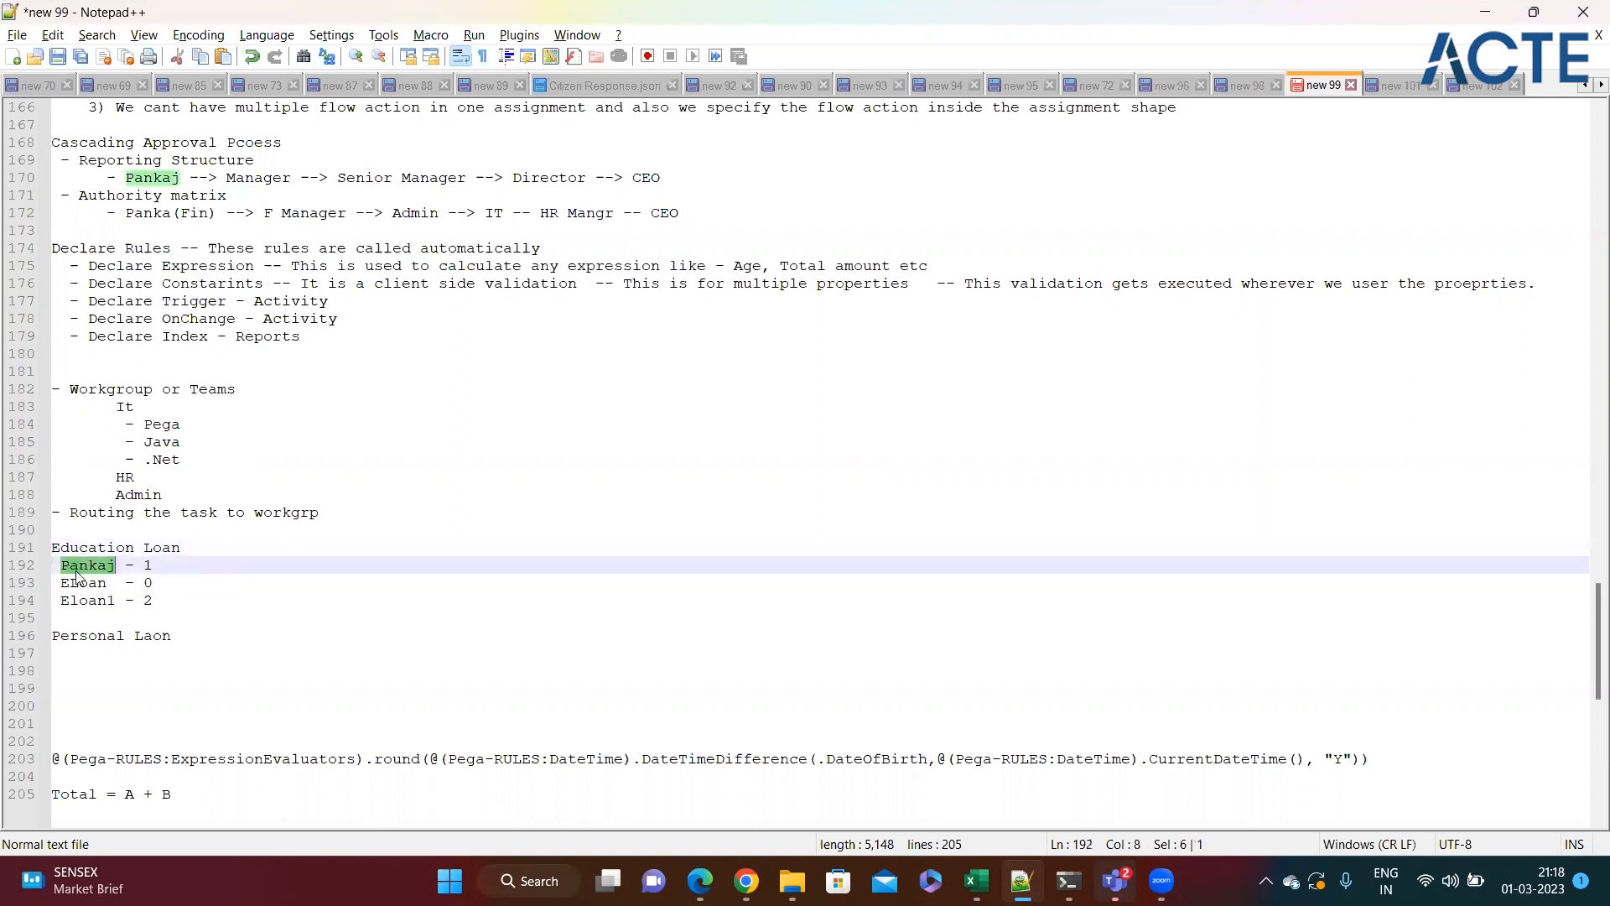
Step: In Pega Dev Studio, give the ELoan operator the English skill with a rating of 10 and save the operator
key(alt+Tab)
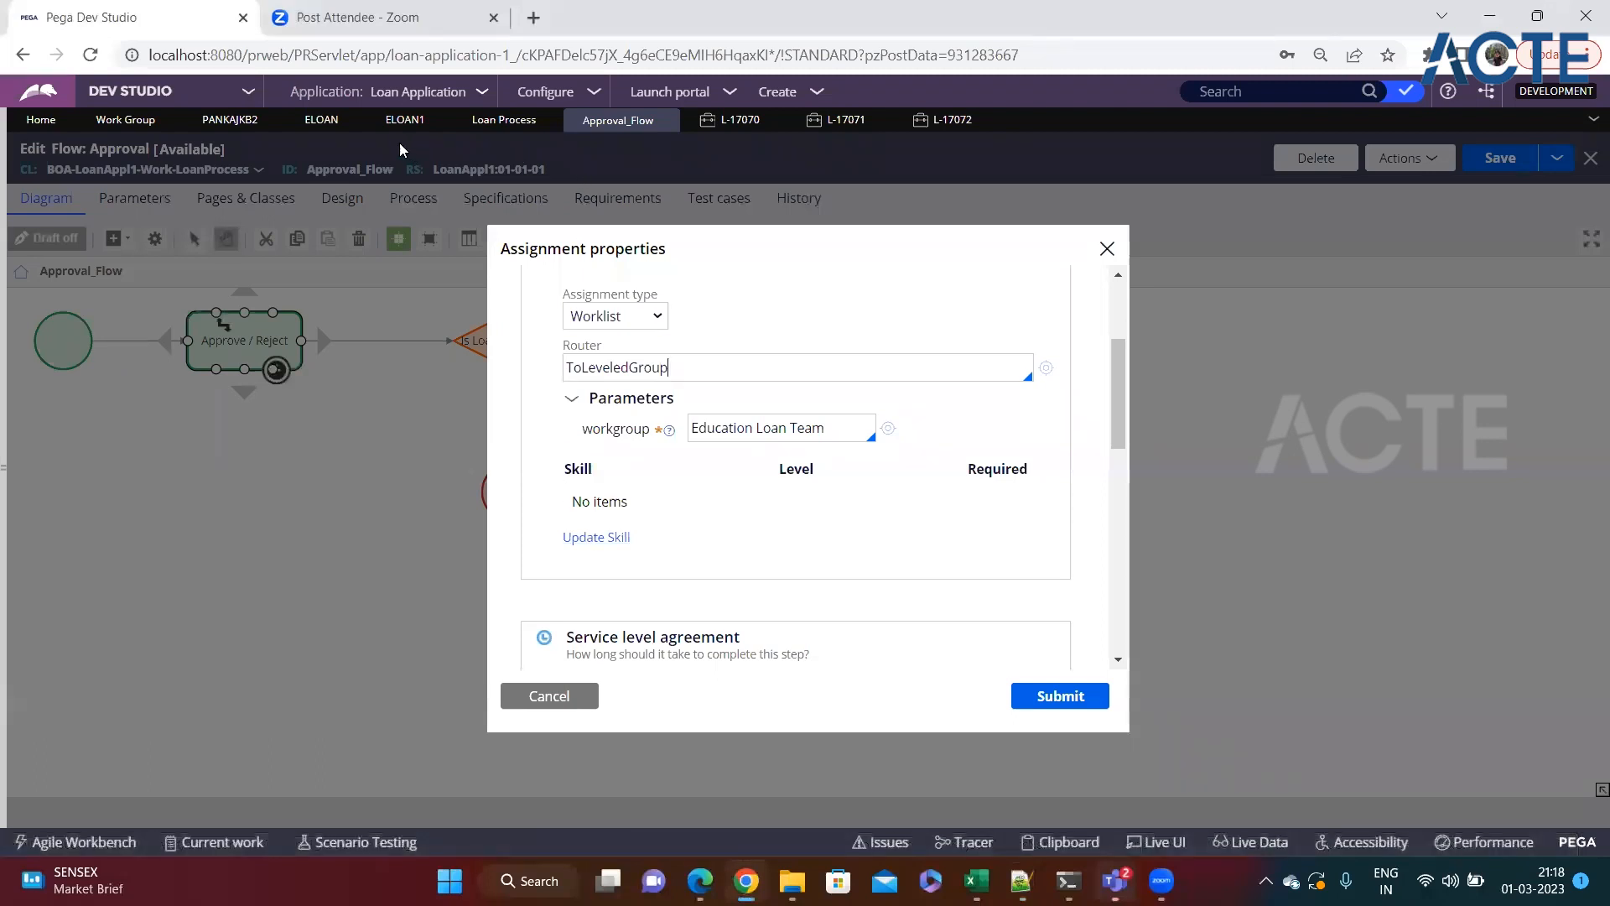
click(320, 121)
click(104, 199)
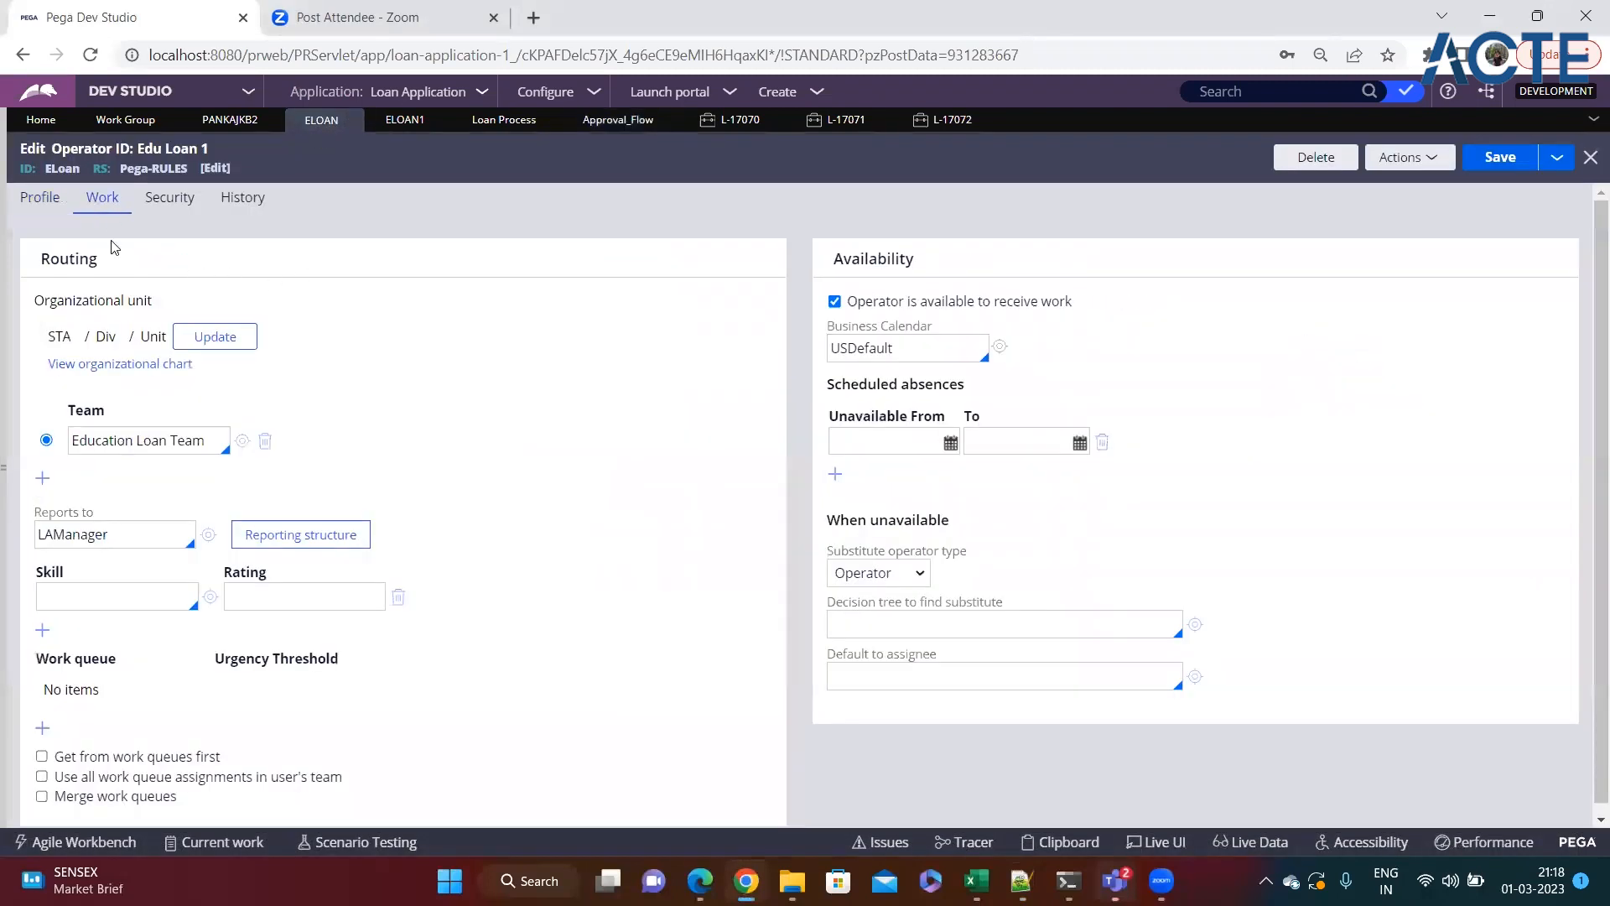
triple_click(104, 442)
click(69, 593)
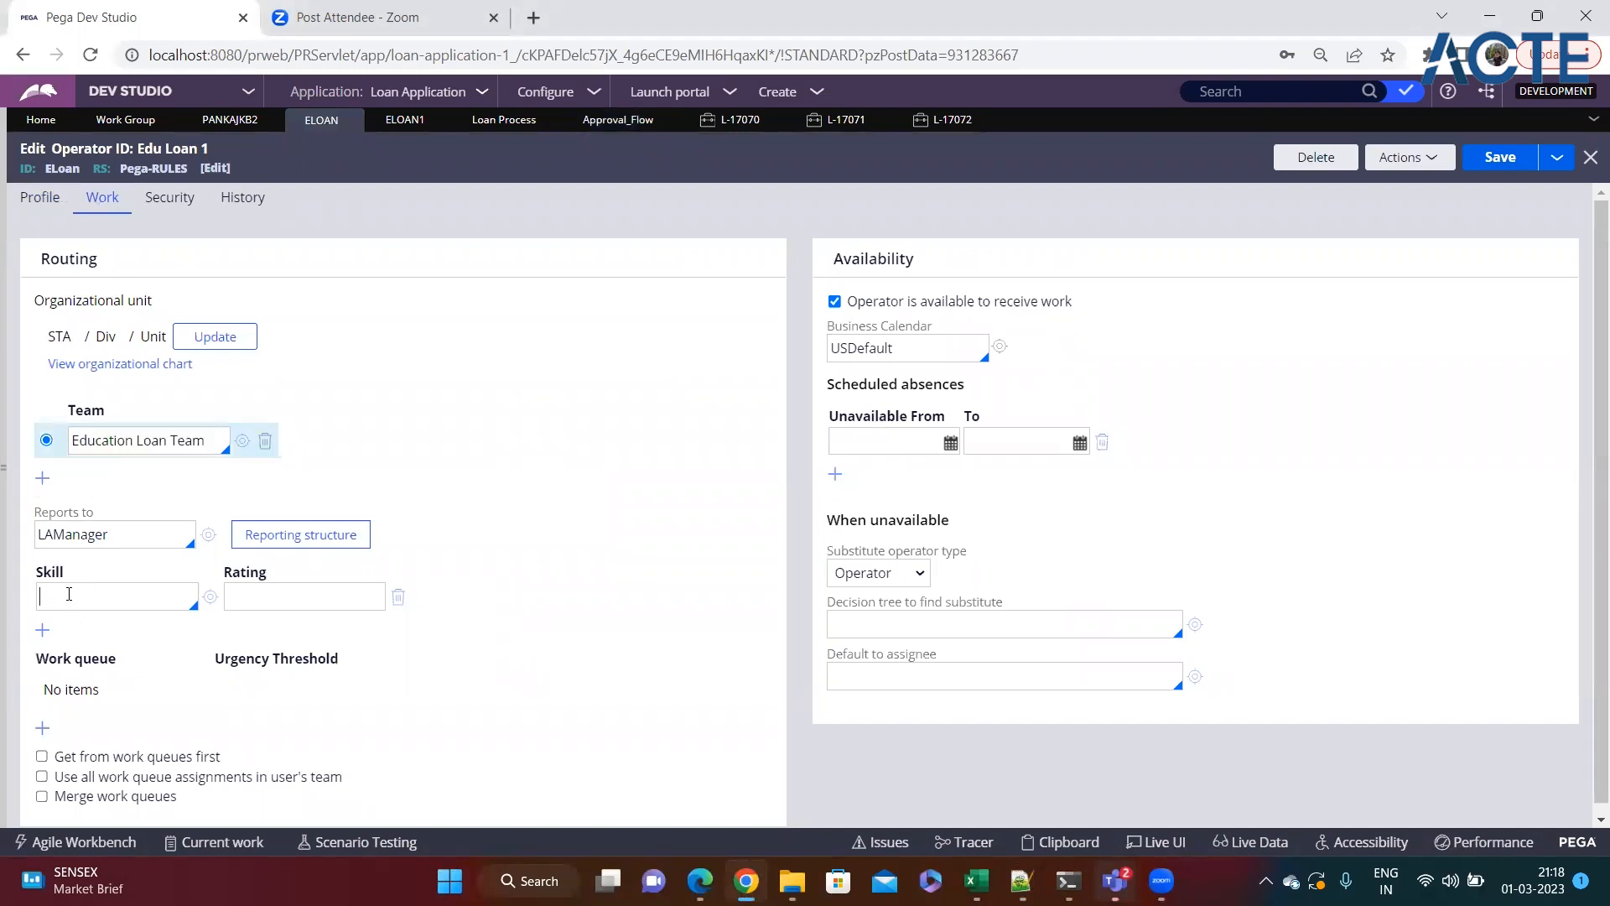
text(English)
double_click(99, 597)
text(En)
click(241, 587)
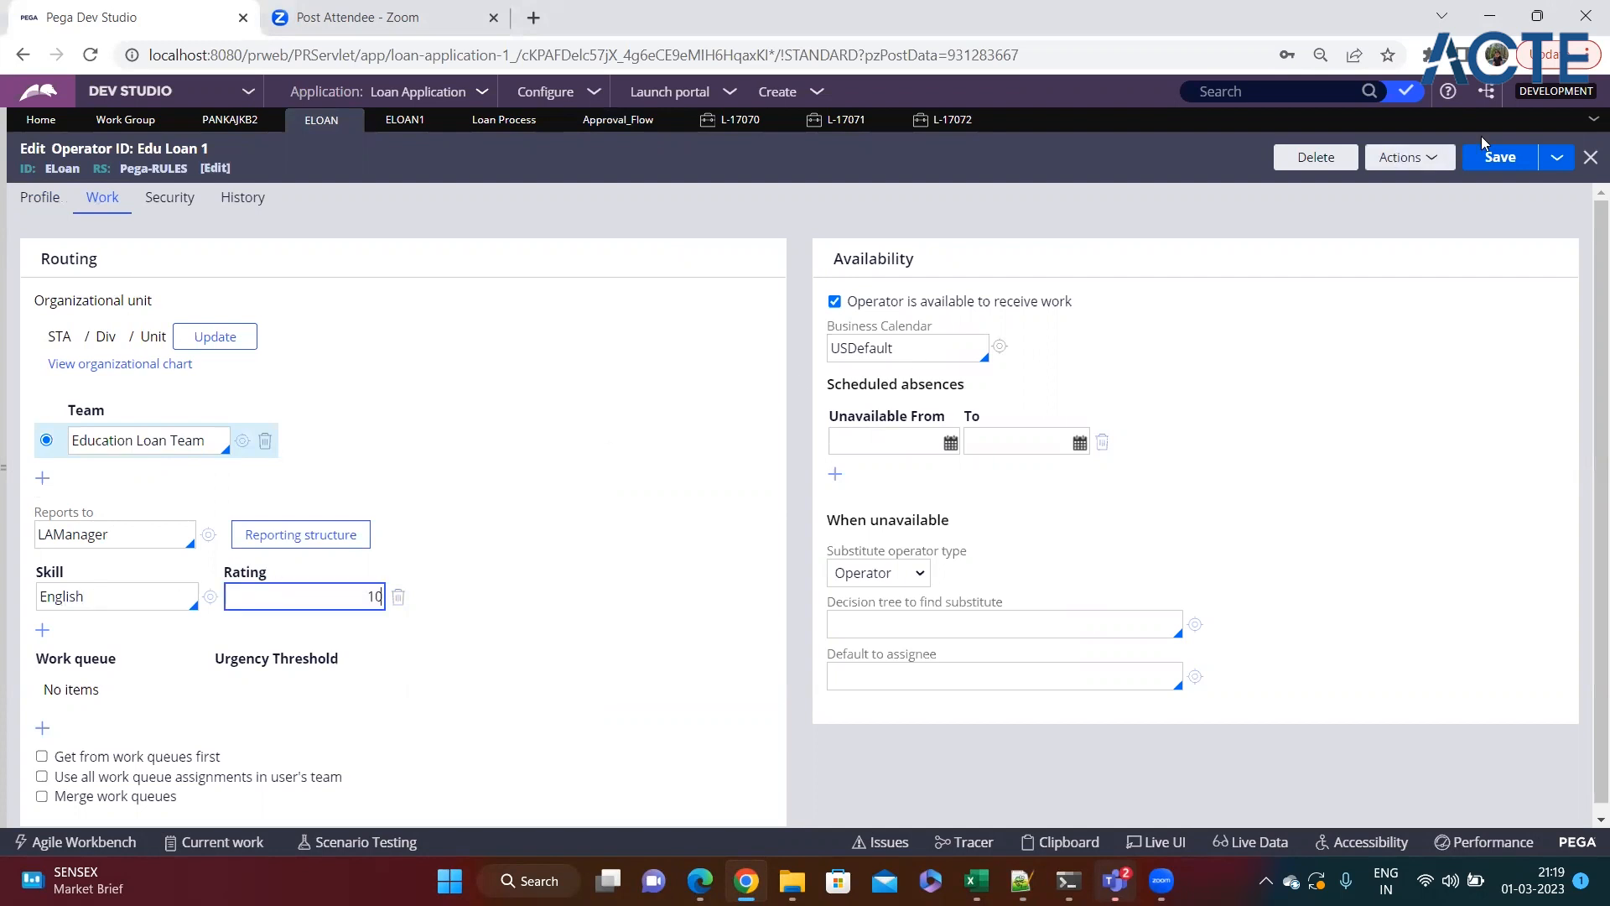
text(10)
click(1498, 157)
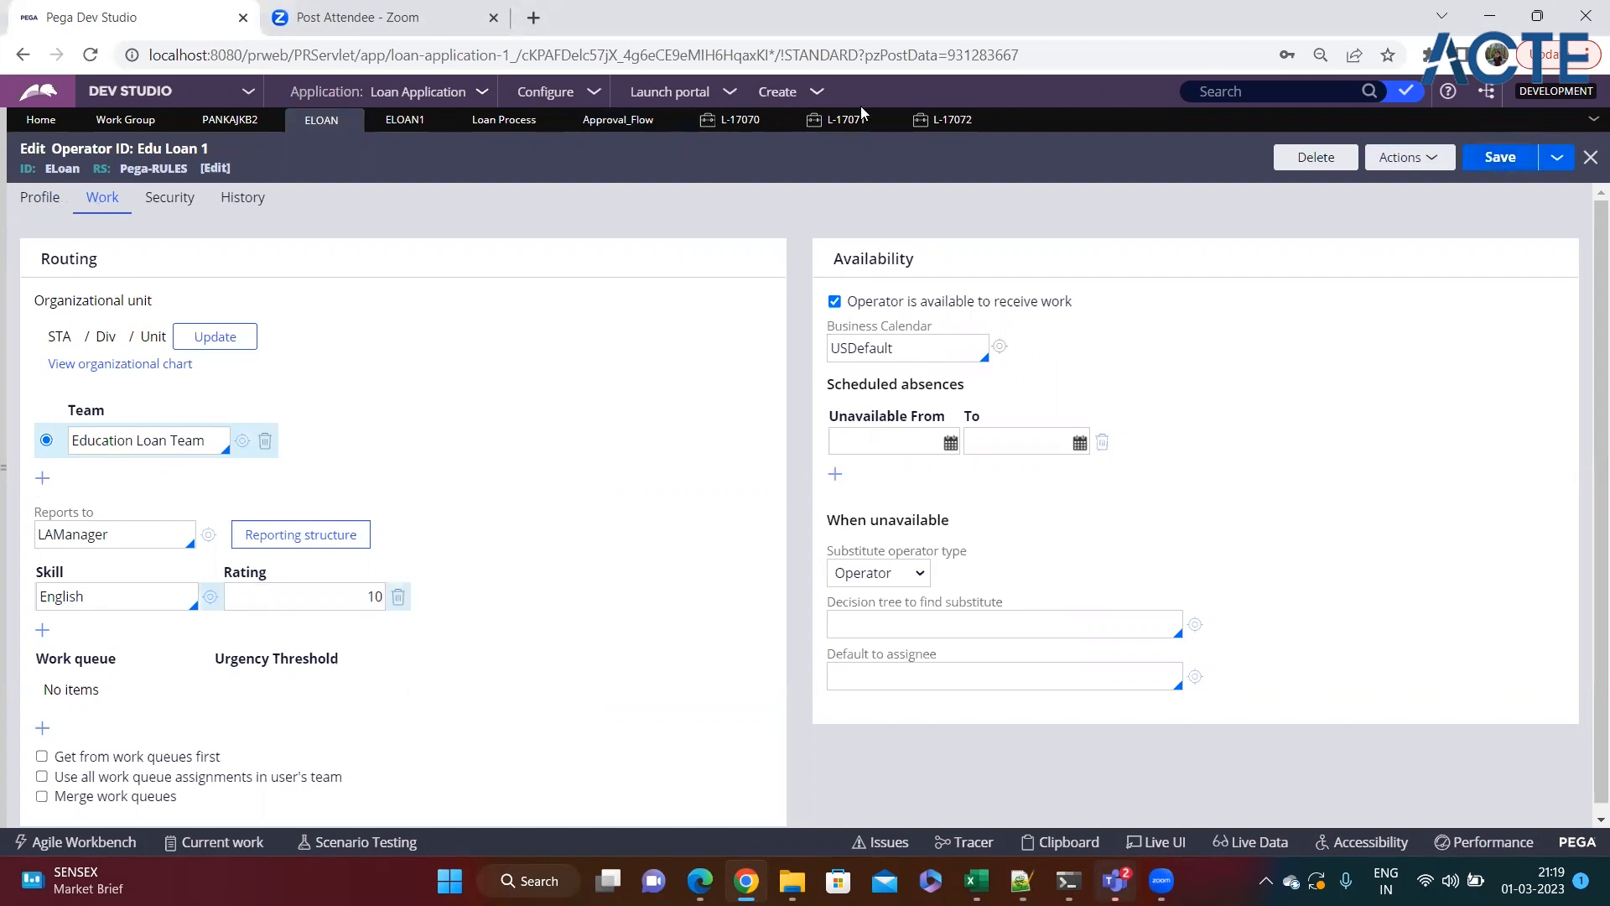
Step: Submit the Approve / Reject assignment's properties and save Approval_Flow
click(503, 120)
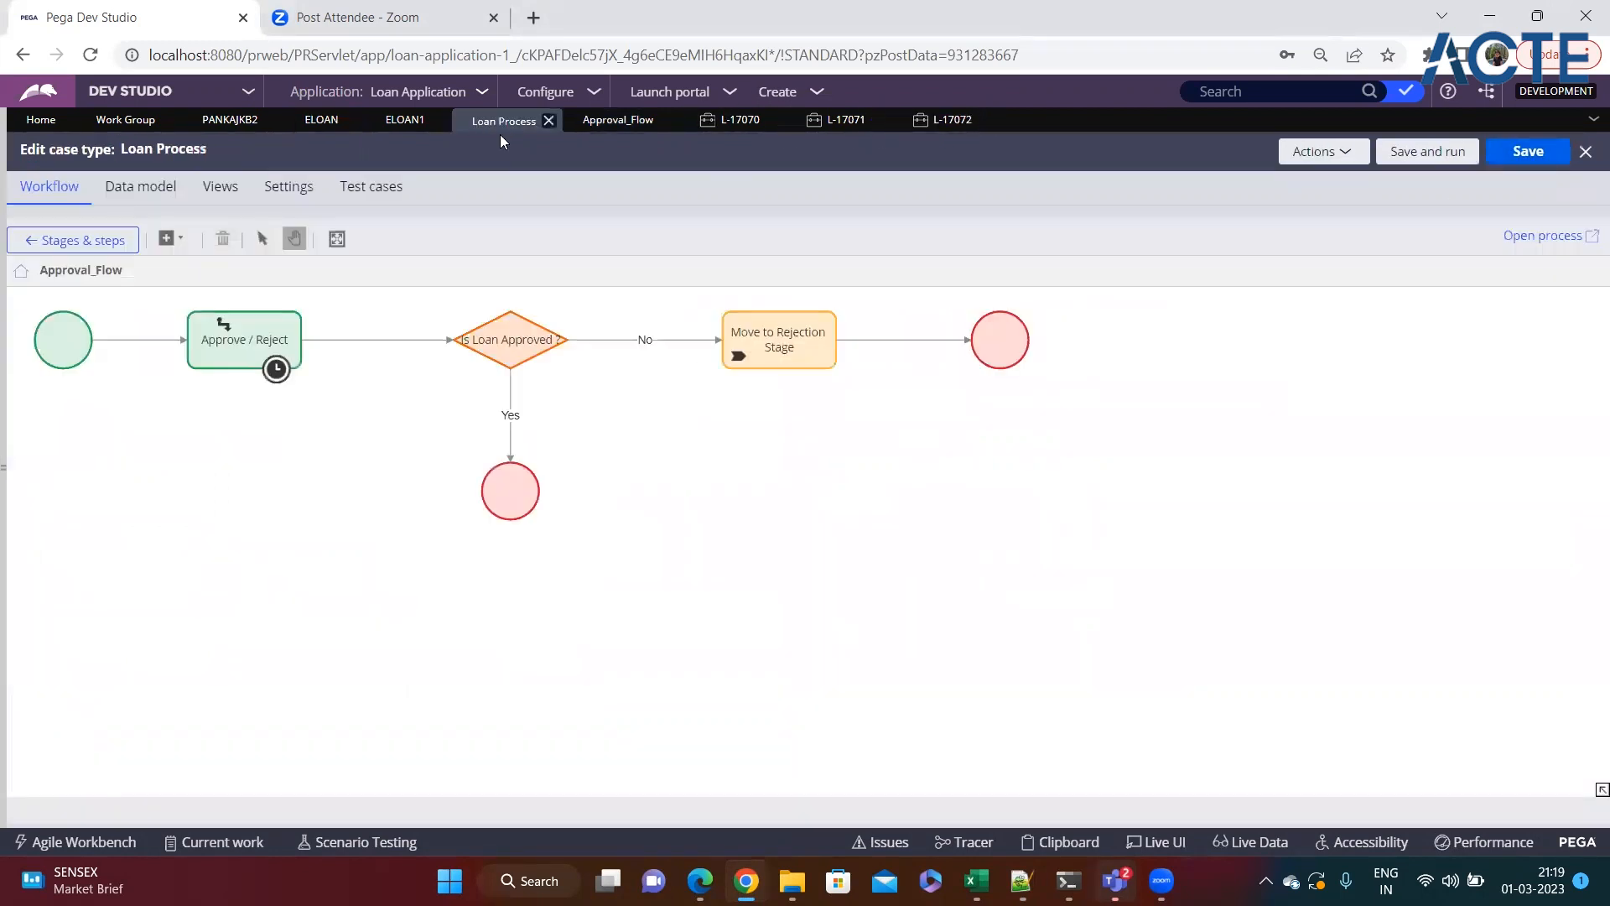
click(618, 120)
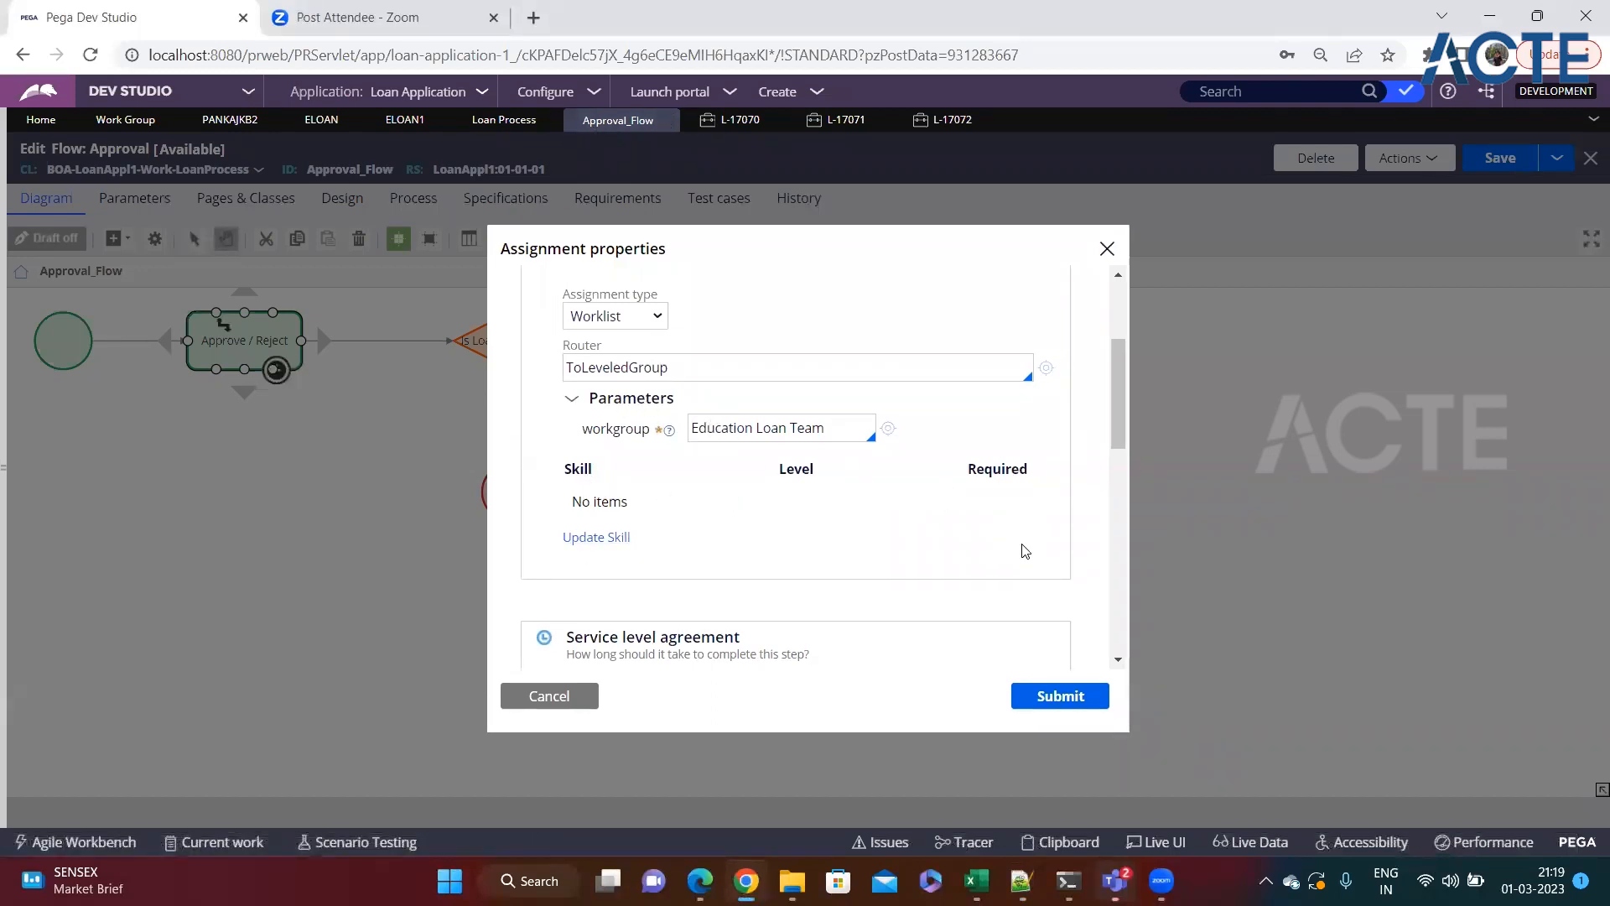
click(1060, 696)
click(1522, 156)
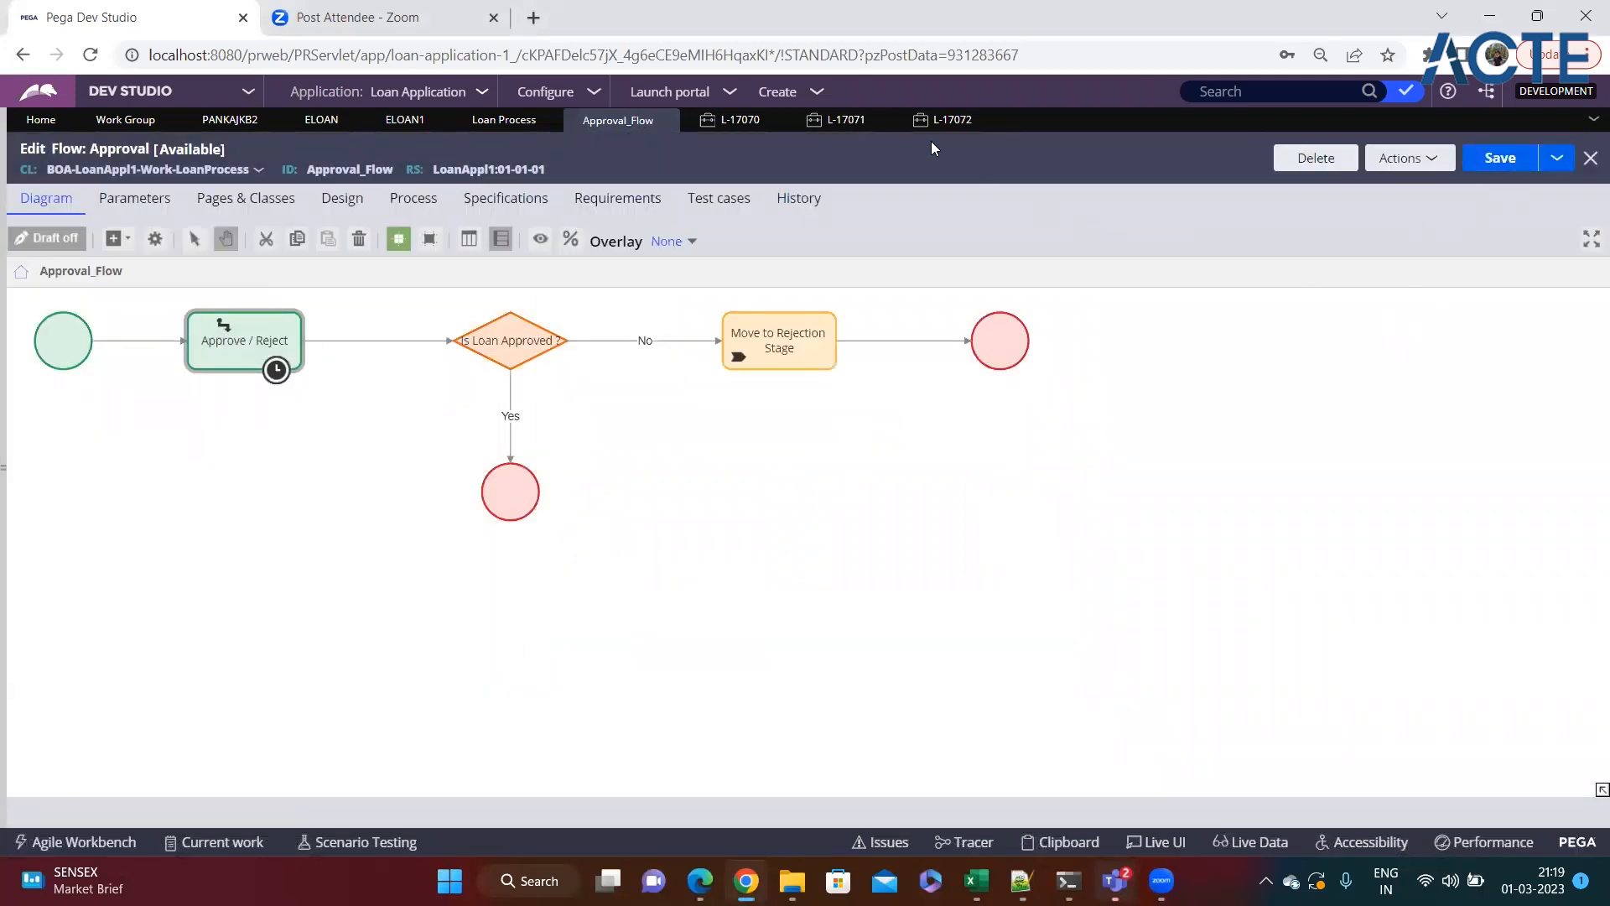
Step: Check the Education Loan members' task counts in the Notepad++ notes before creating another case
click(812, 94)
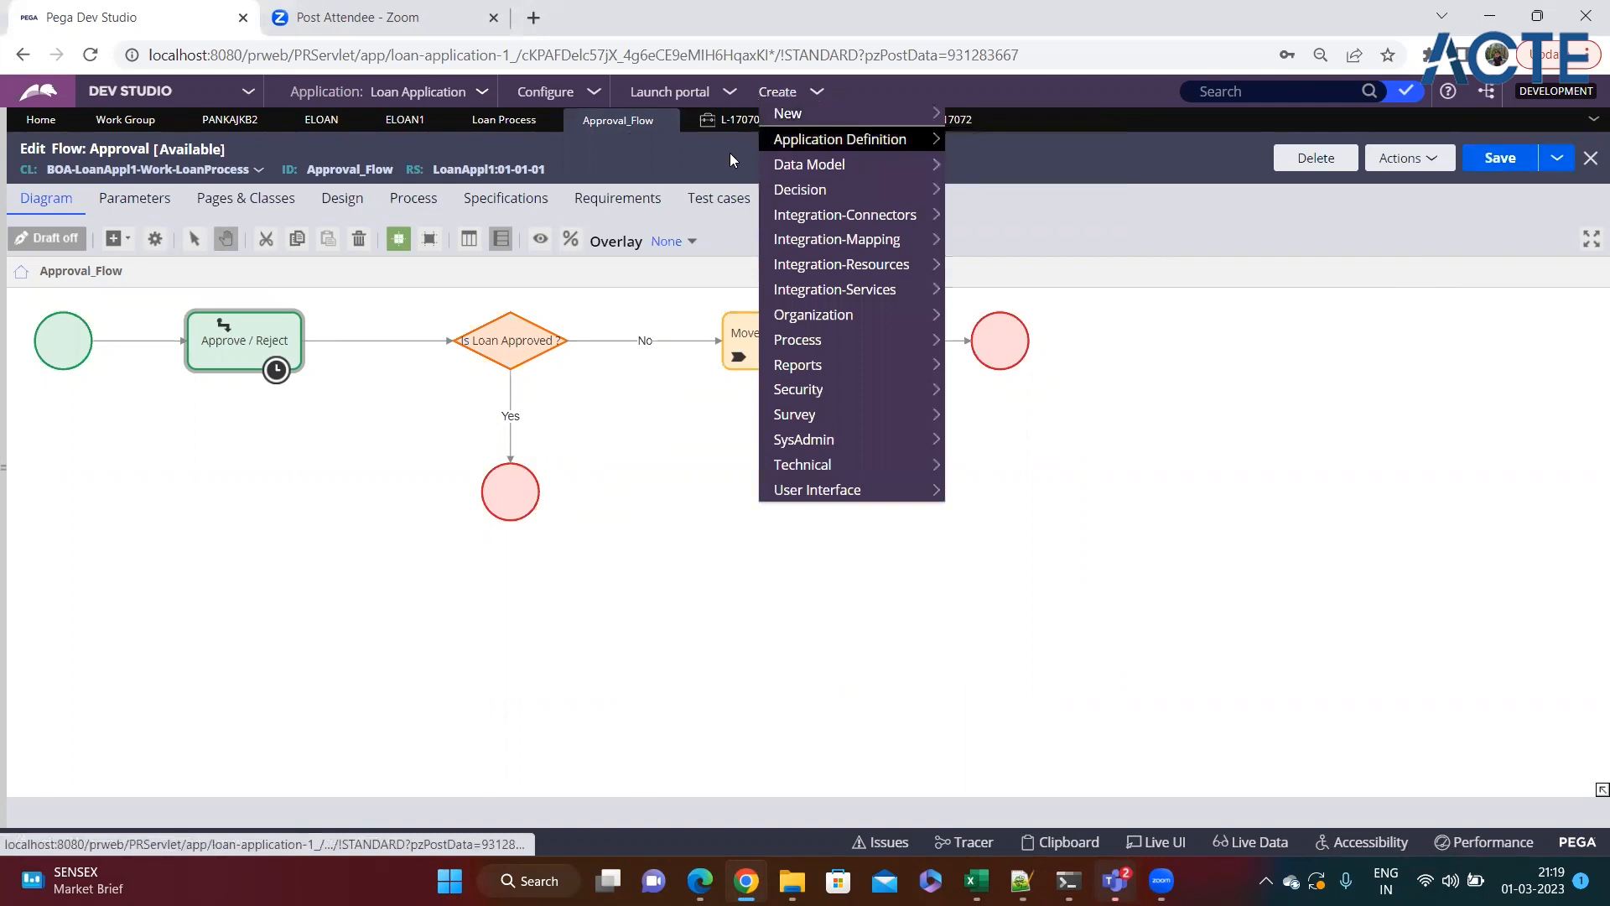
key(alt+Tab)
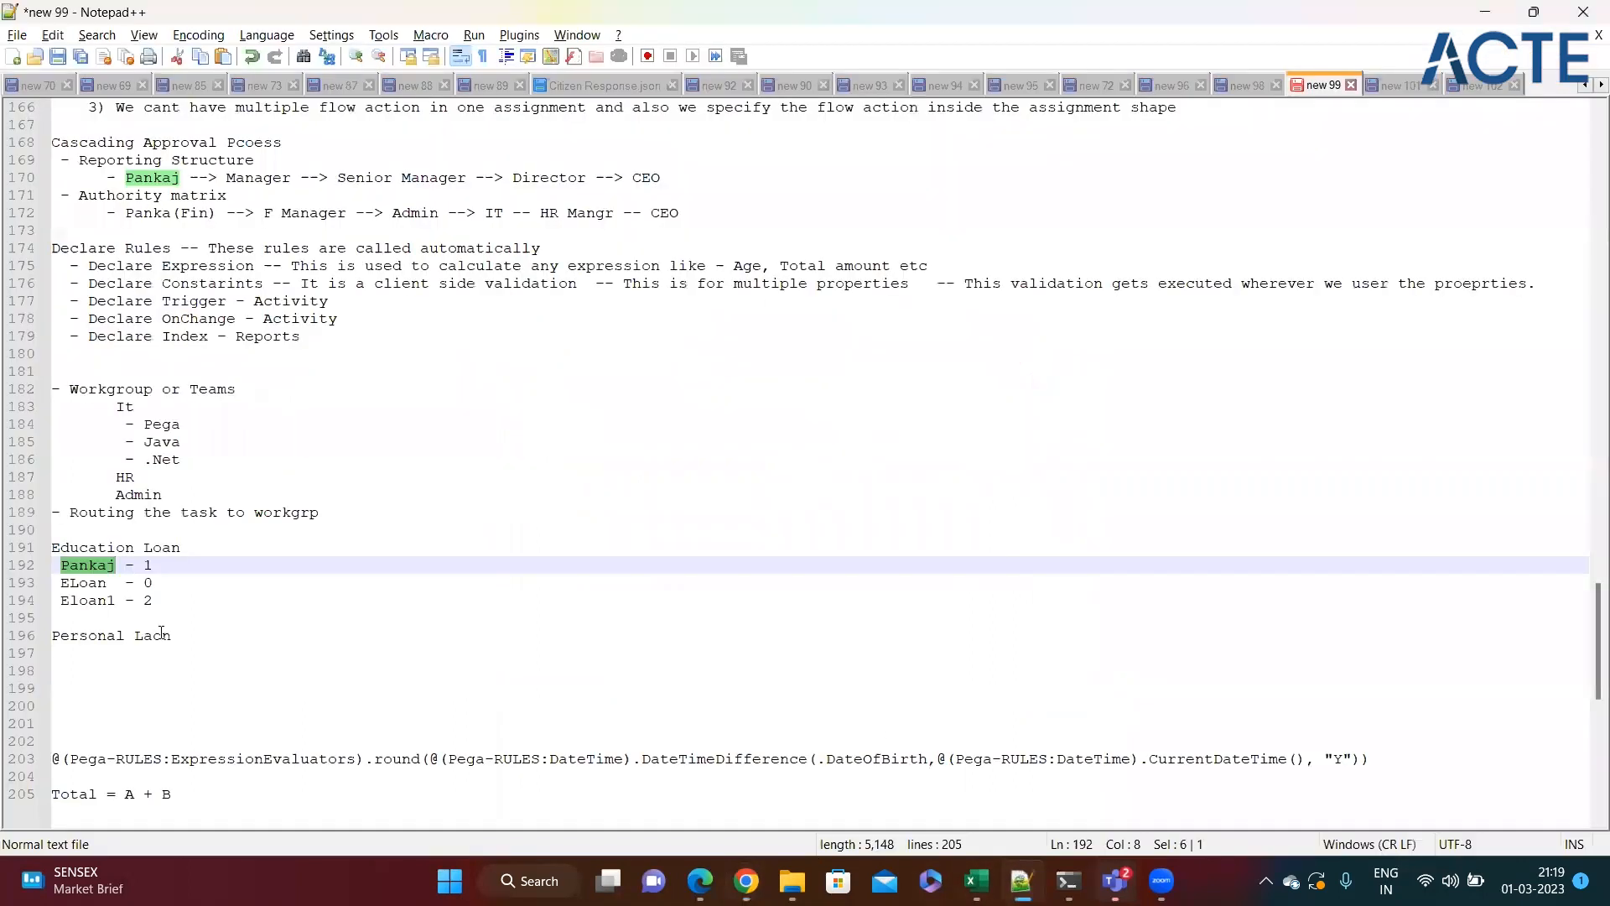
click(153, 600)
double_click(86, 568)
double_click(86, 584)
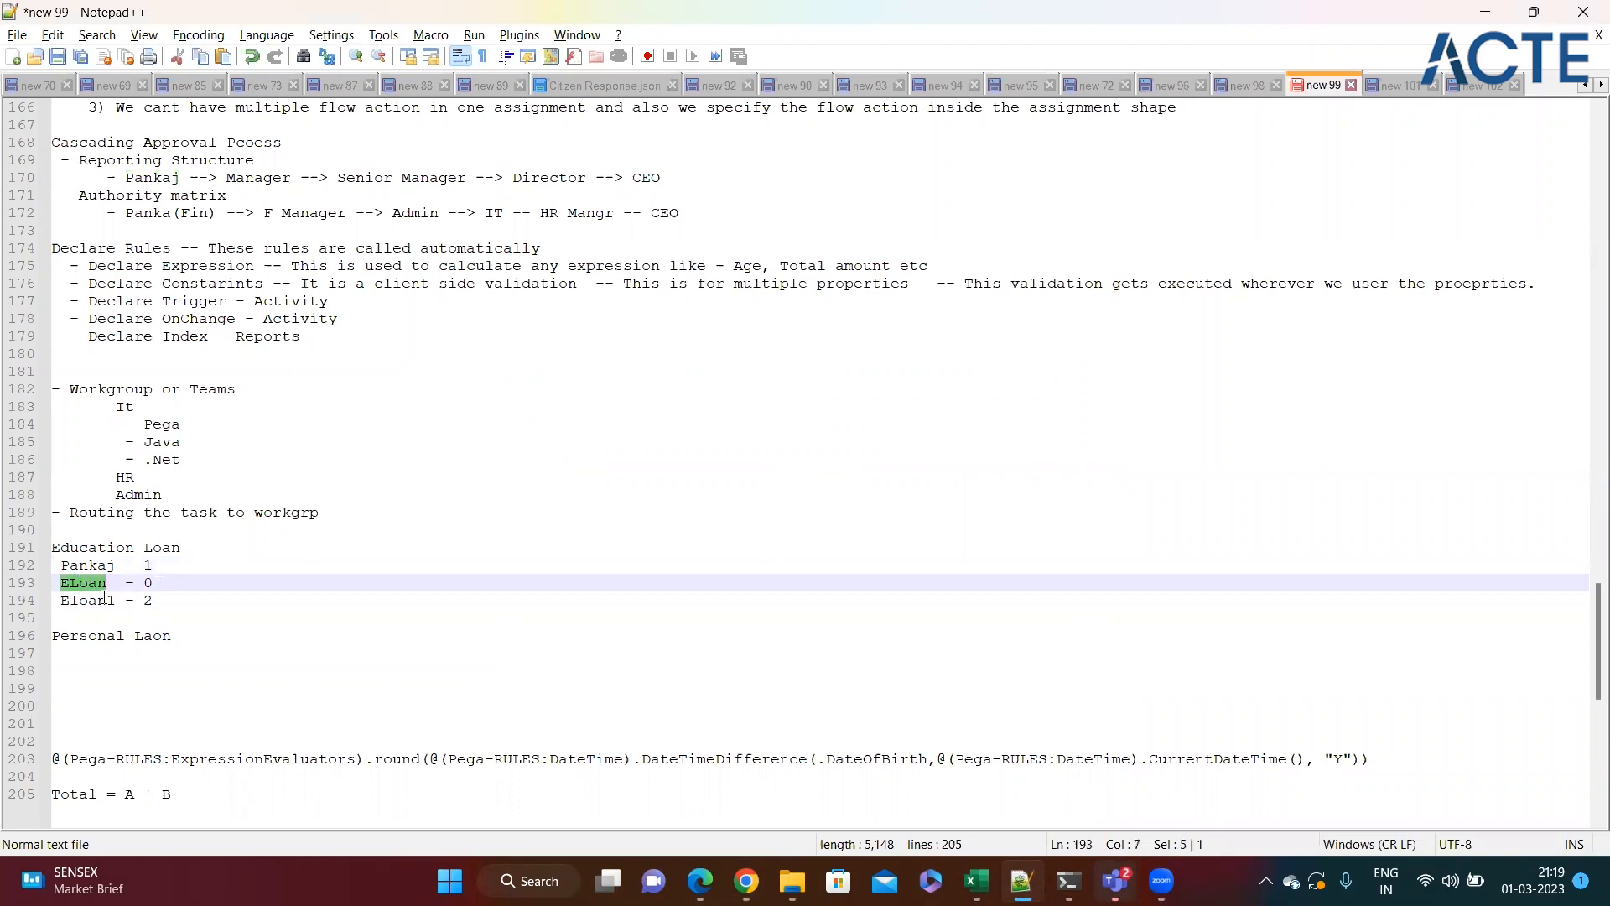
click(100, 597)
click(204, 597)
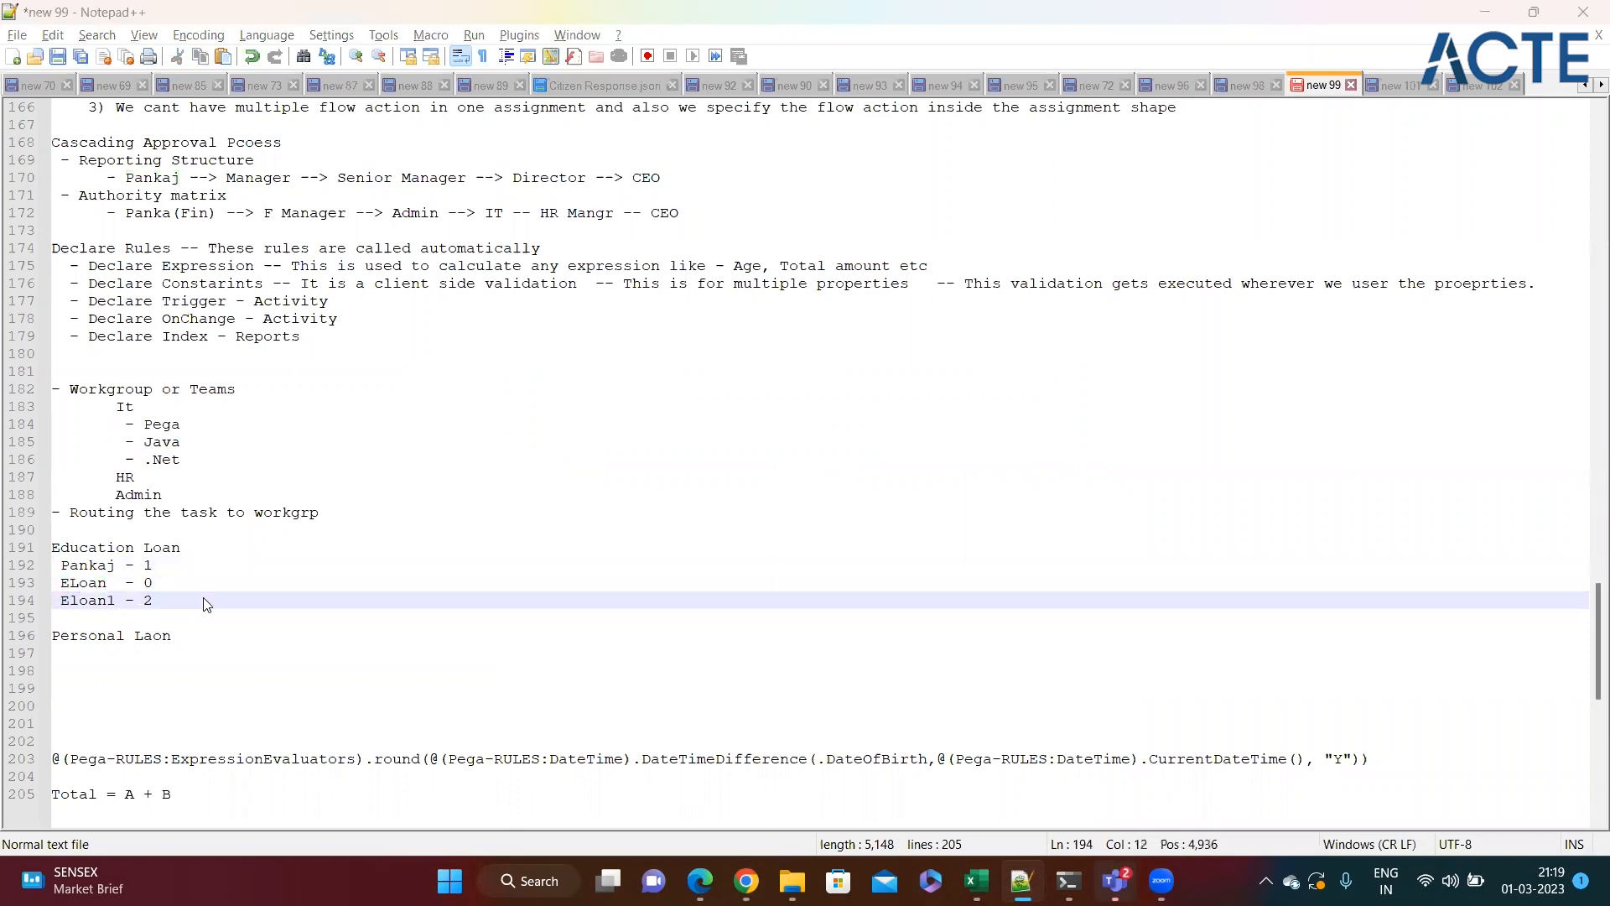
Step: In Pega Dev Studio, start a new Loan Process case and continue with its prefilled personal details
key(alt+Tab)
click(816, 92)
mouse_move(964, 109)
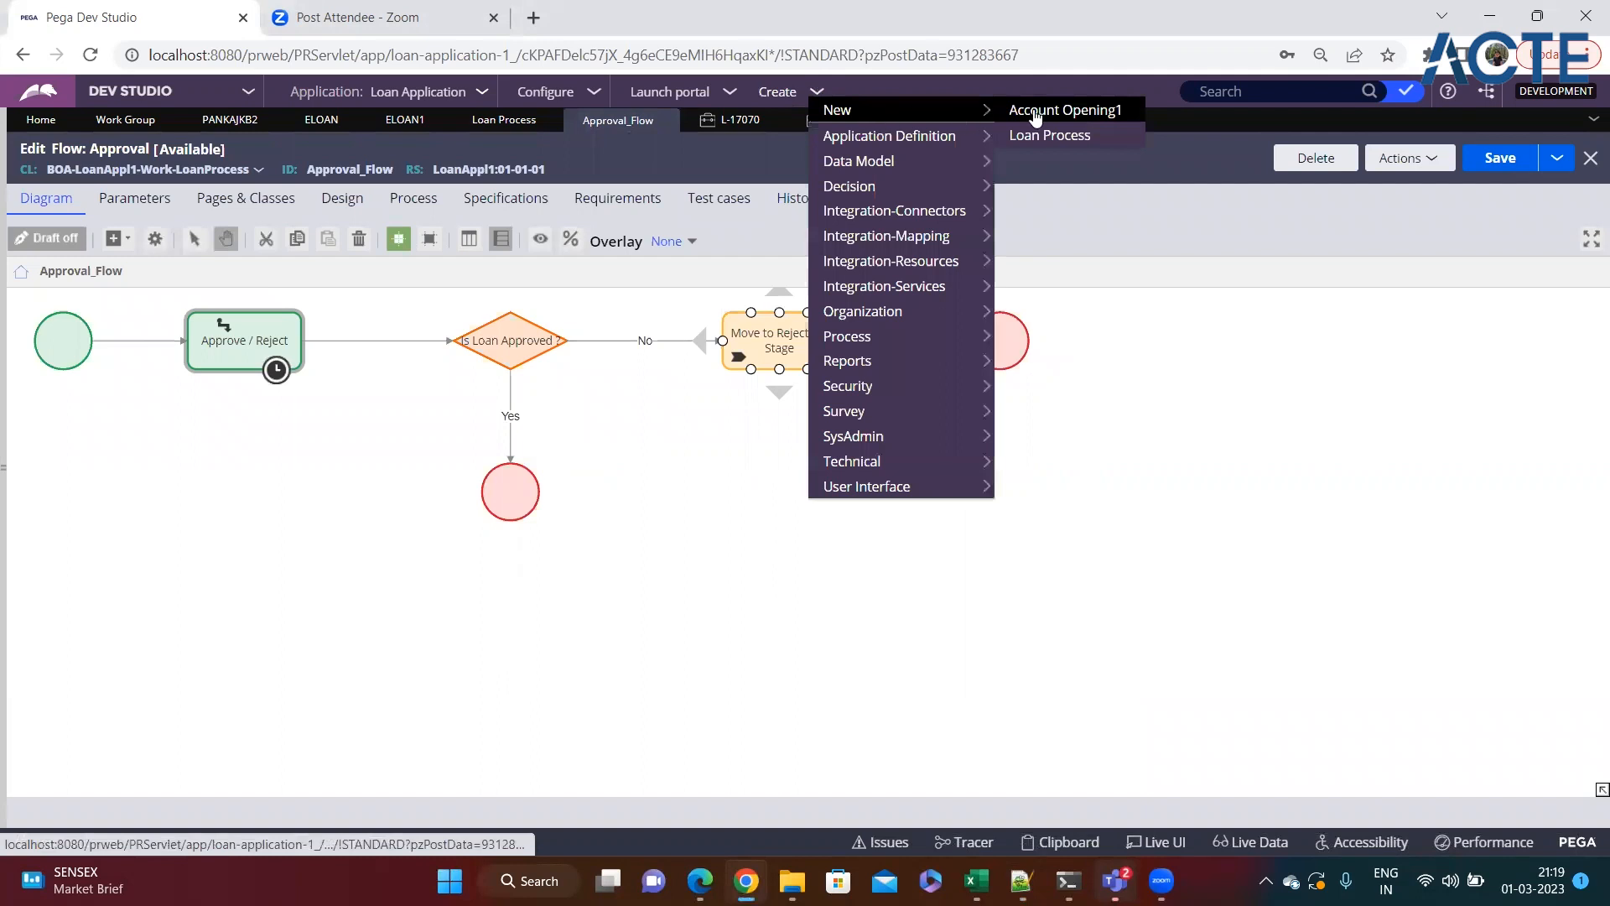
click(1019, 132)
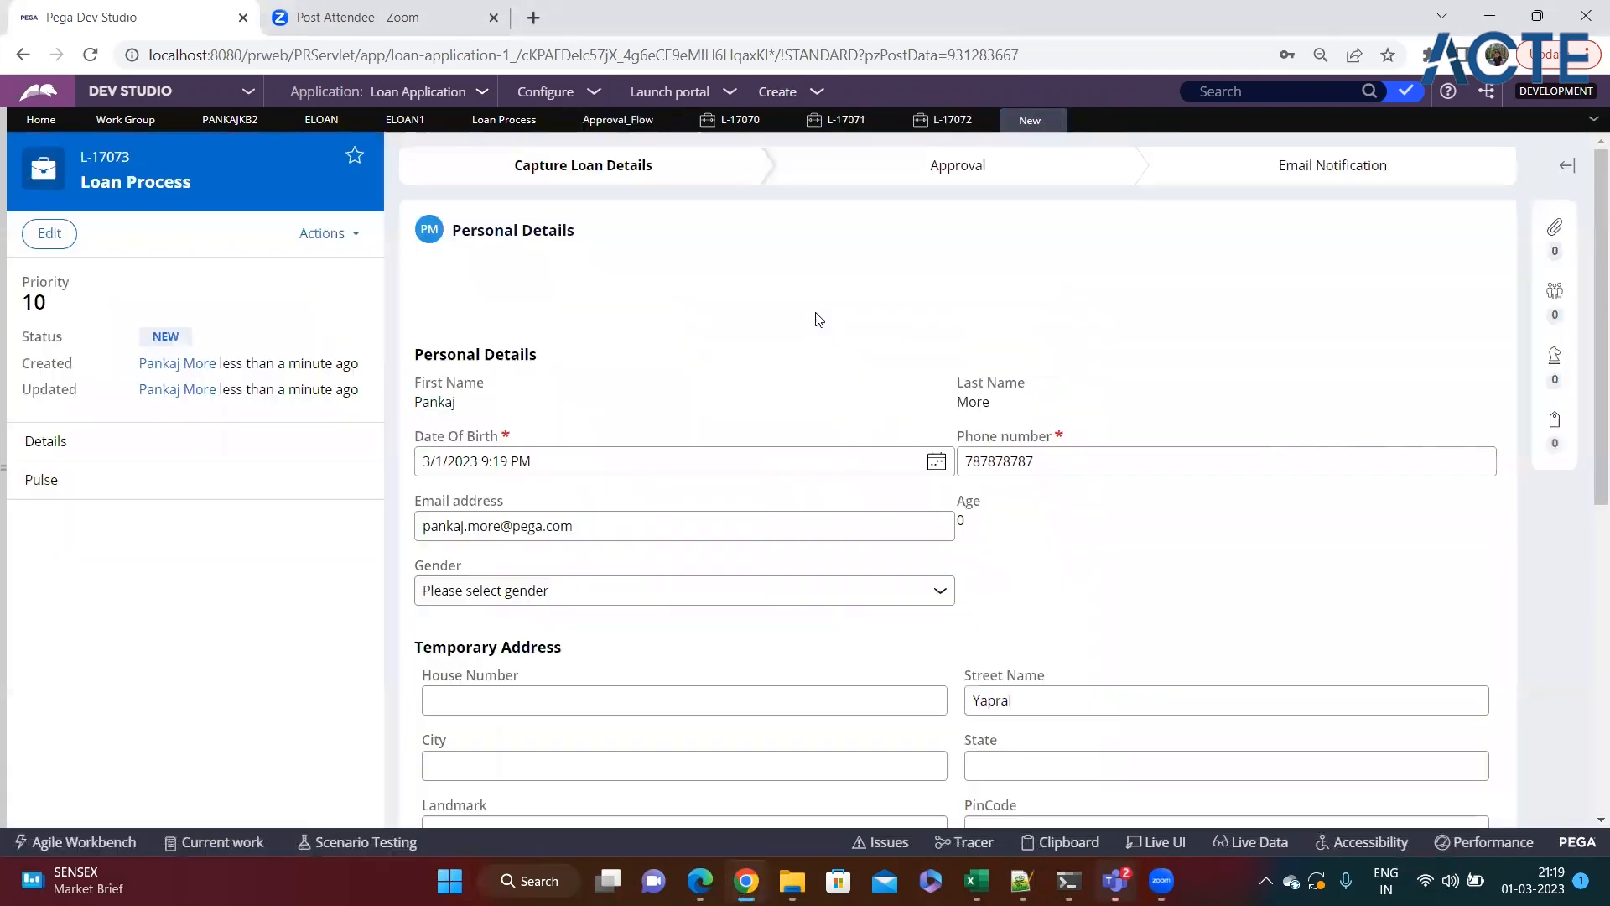
scroll(1250, 614, down, 7)
click(1450, 714)
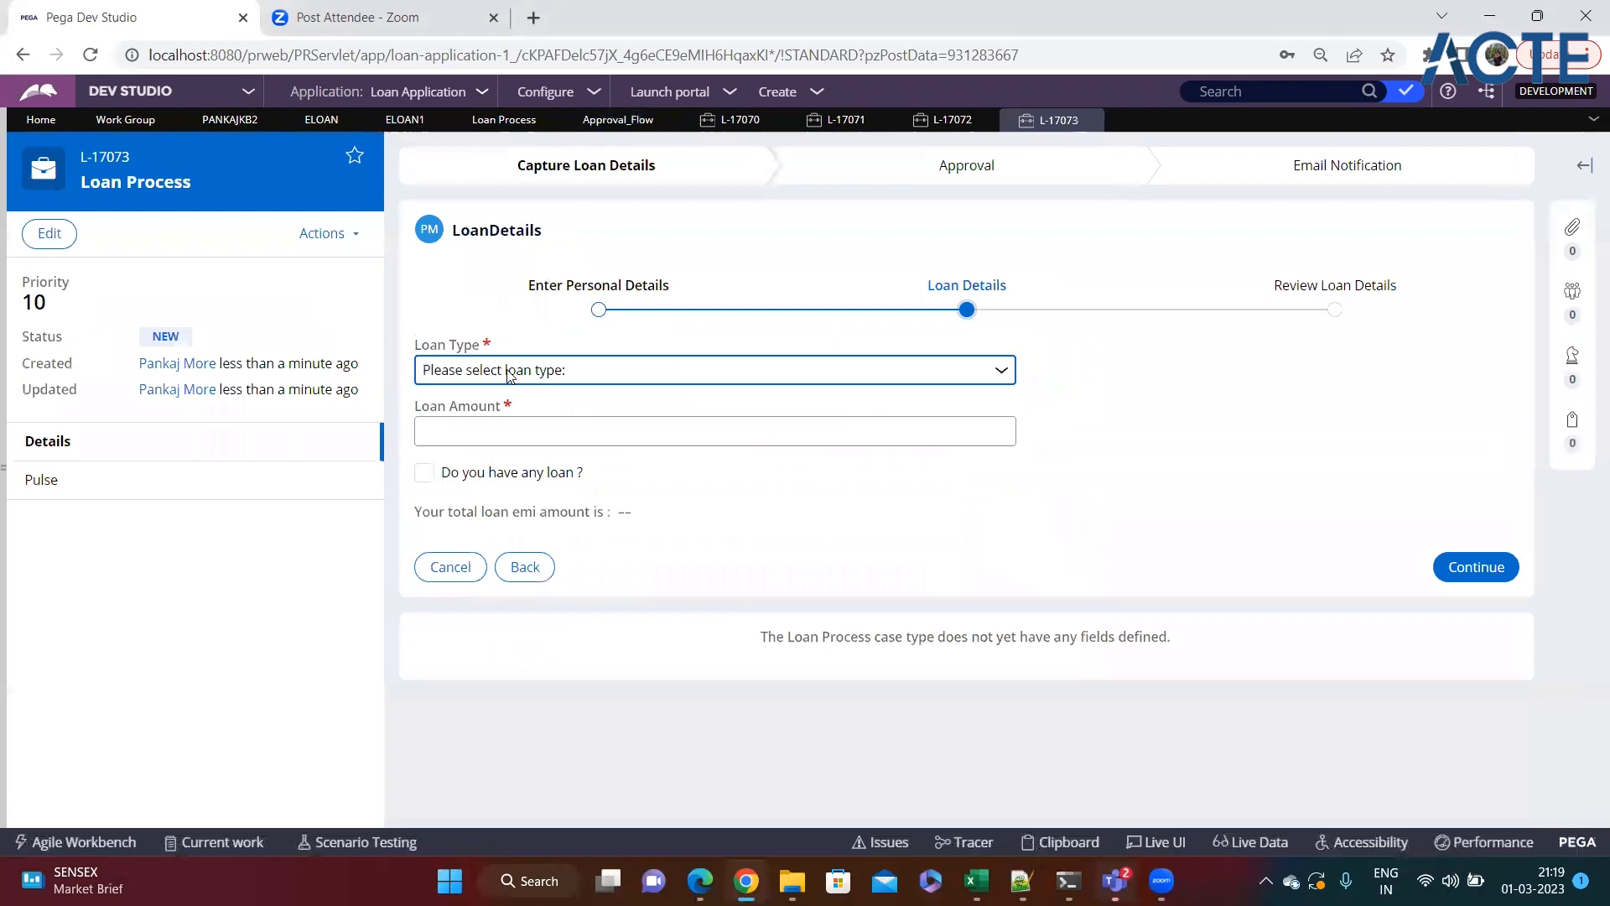
Step: Select the loan type, enter a loan amount of 100, continue to the review and create the case
click(497, 370)
click(498, 413)
click(589, 433)
text(100)
click(1478, 569)
click(1486, 403)
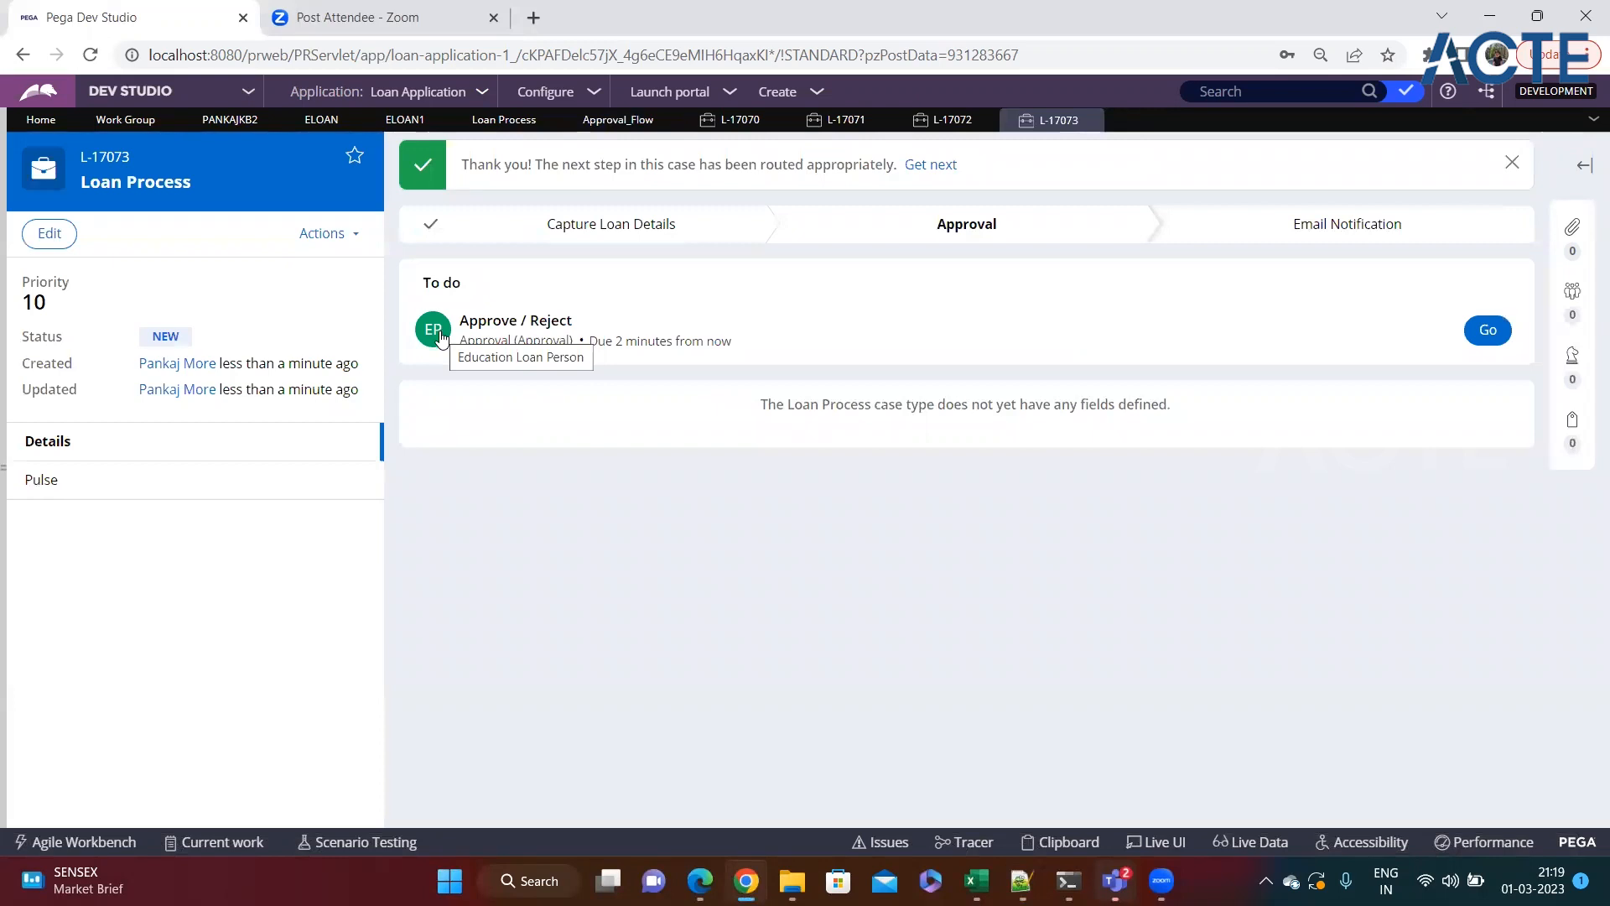
Step: In the Notepad++ notes, set ELoan's task count to 1
key(alt+Tab)
click(192, 587)
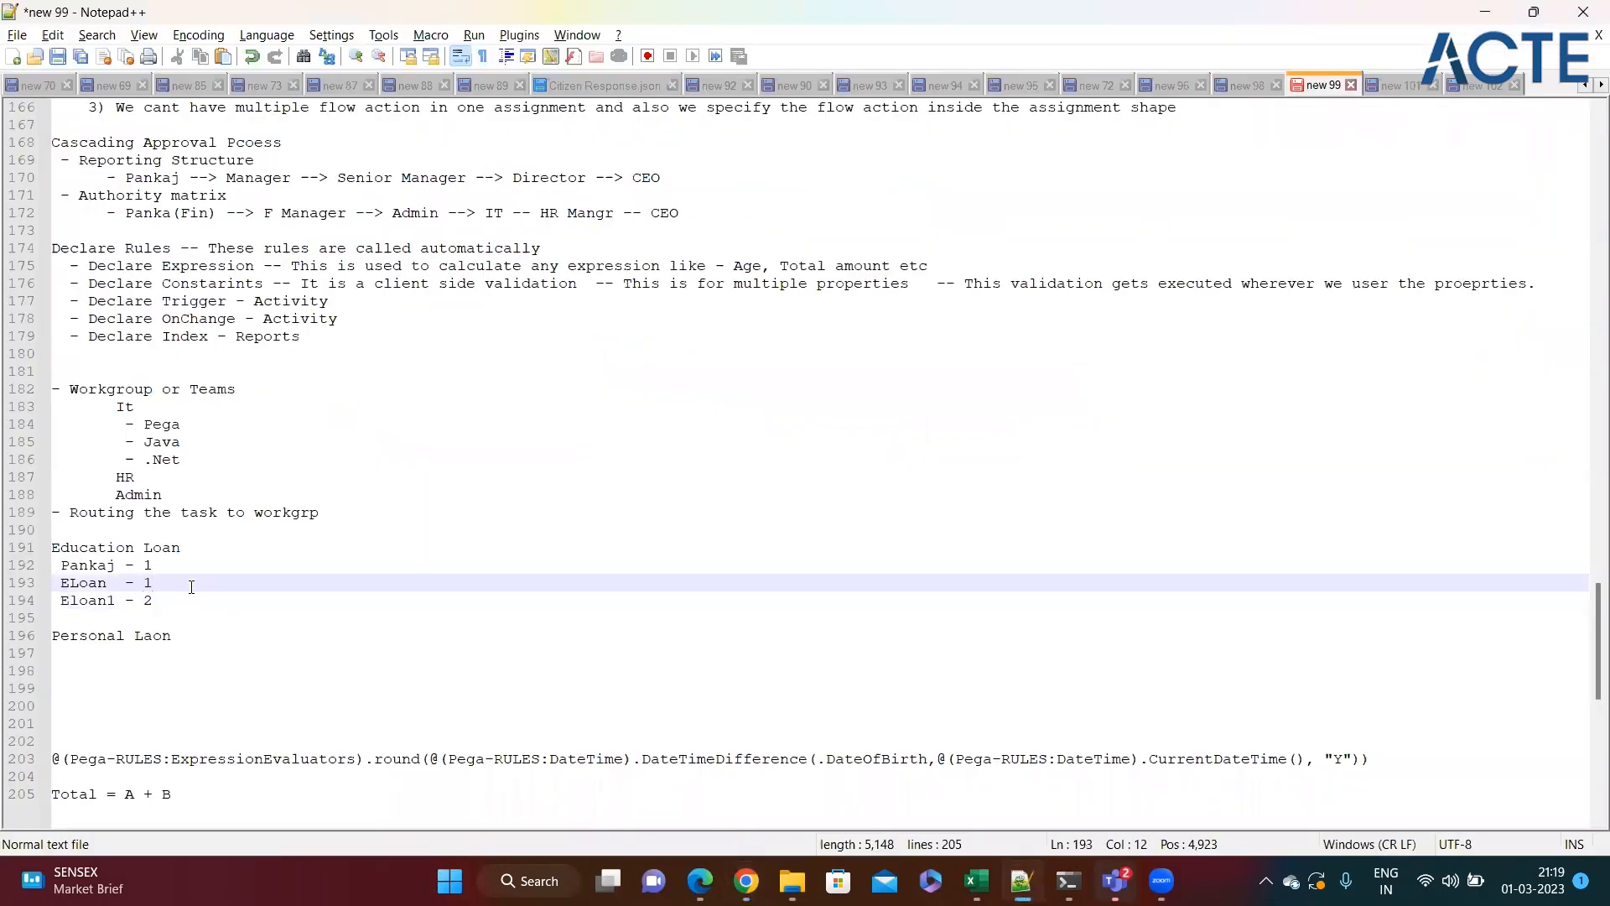
click(180, 609)
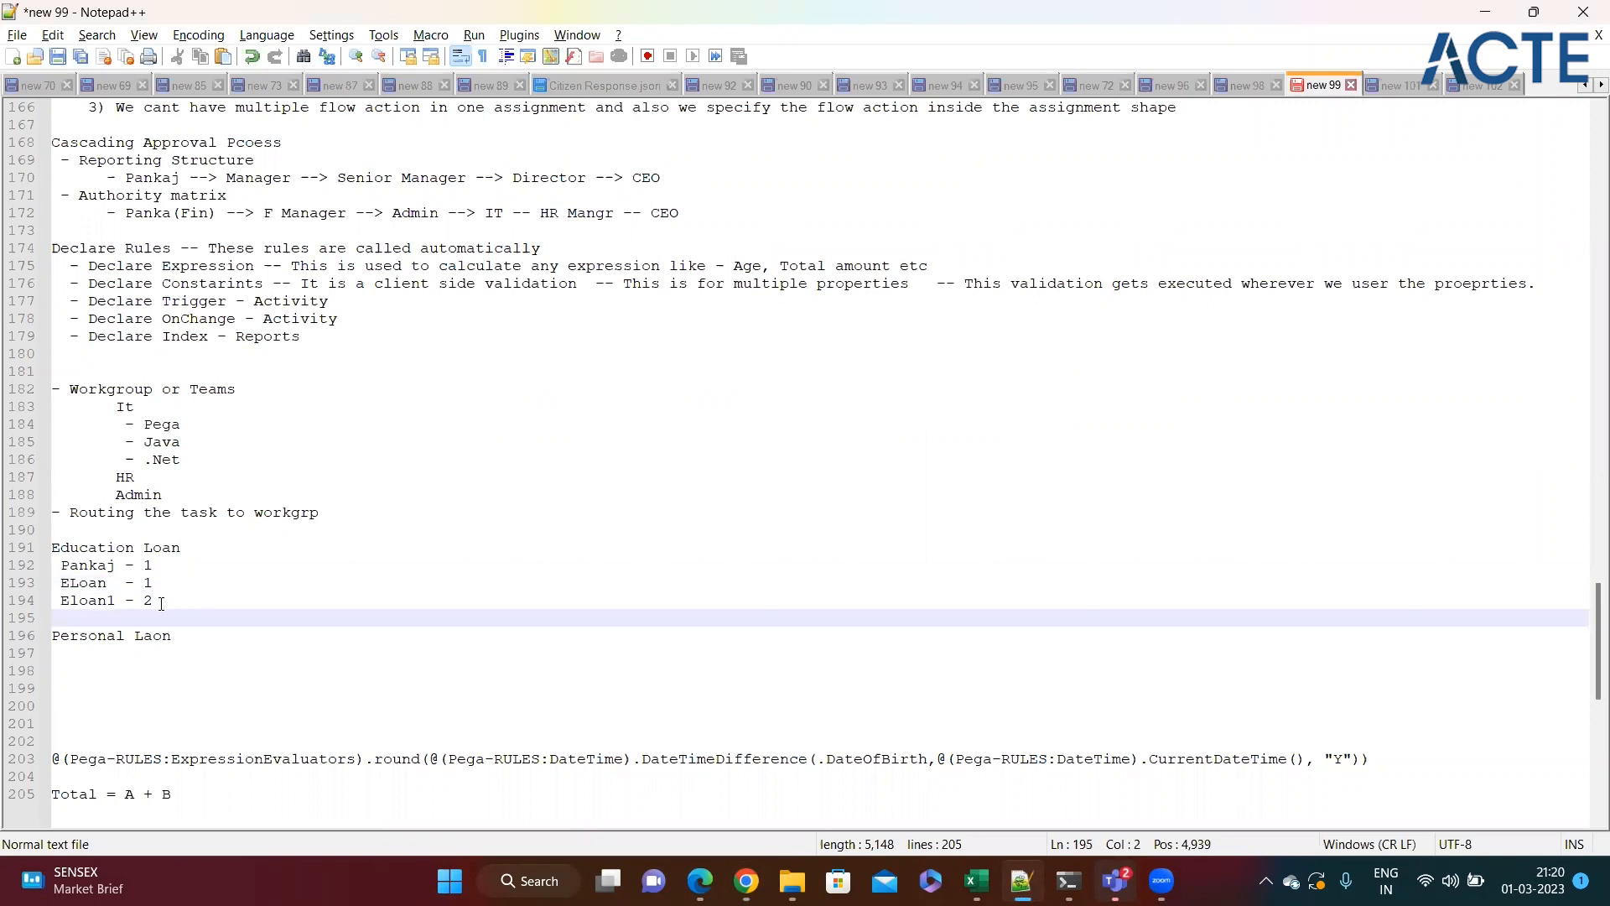
Step: Compare the task counts noted for the first Education Loan member, ELoan and Eloan1
double_click(93, 566)
click(87, 567)
click(82, 578)
double_click(82, 579)
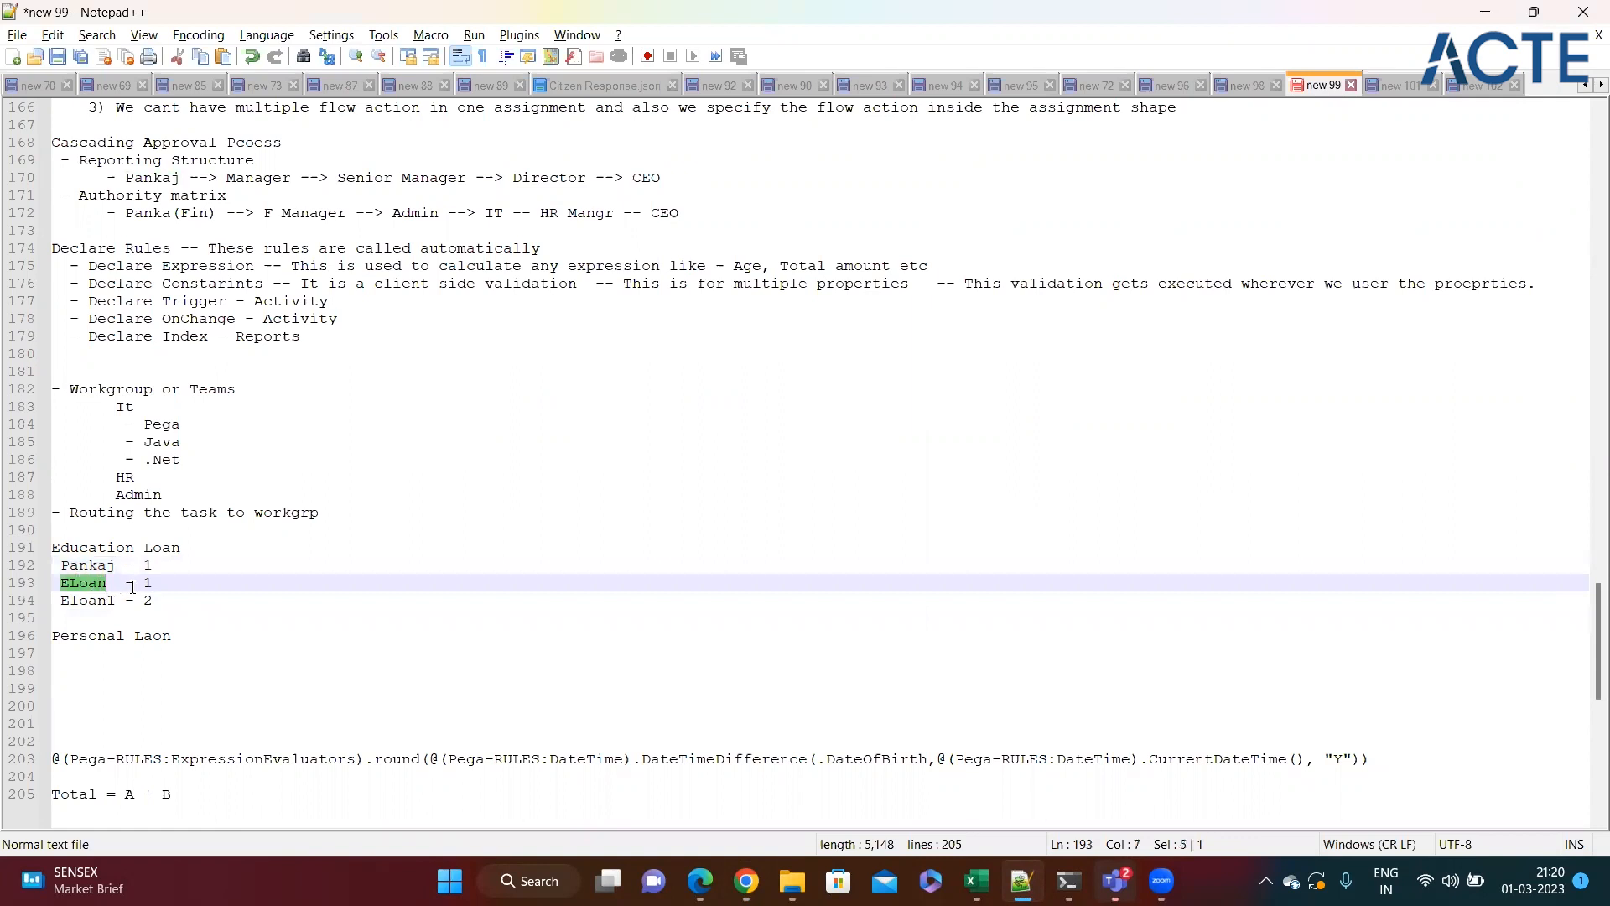
double_click(68, 600)
click(205, 601)
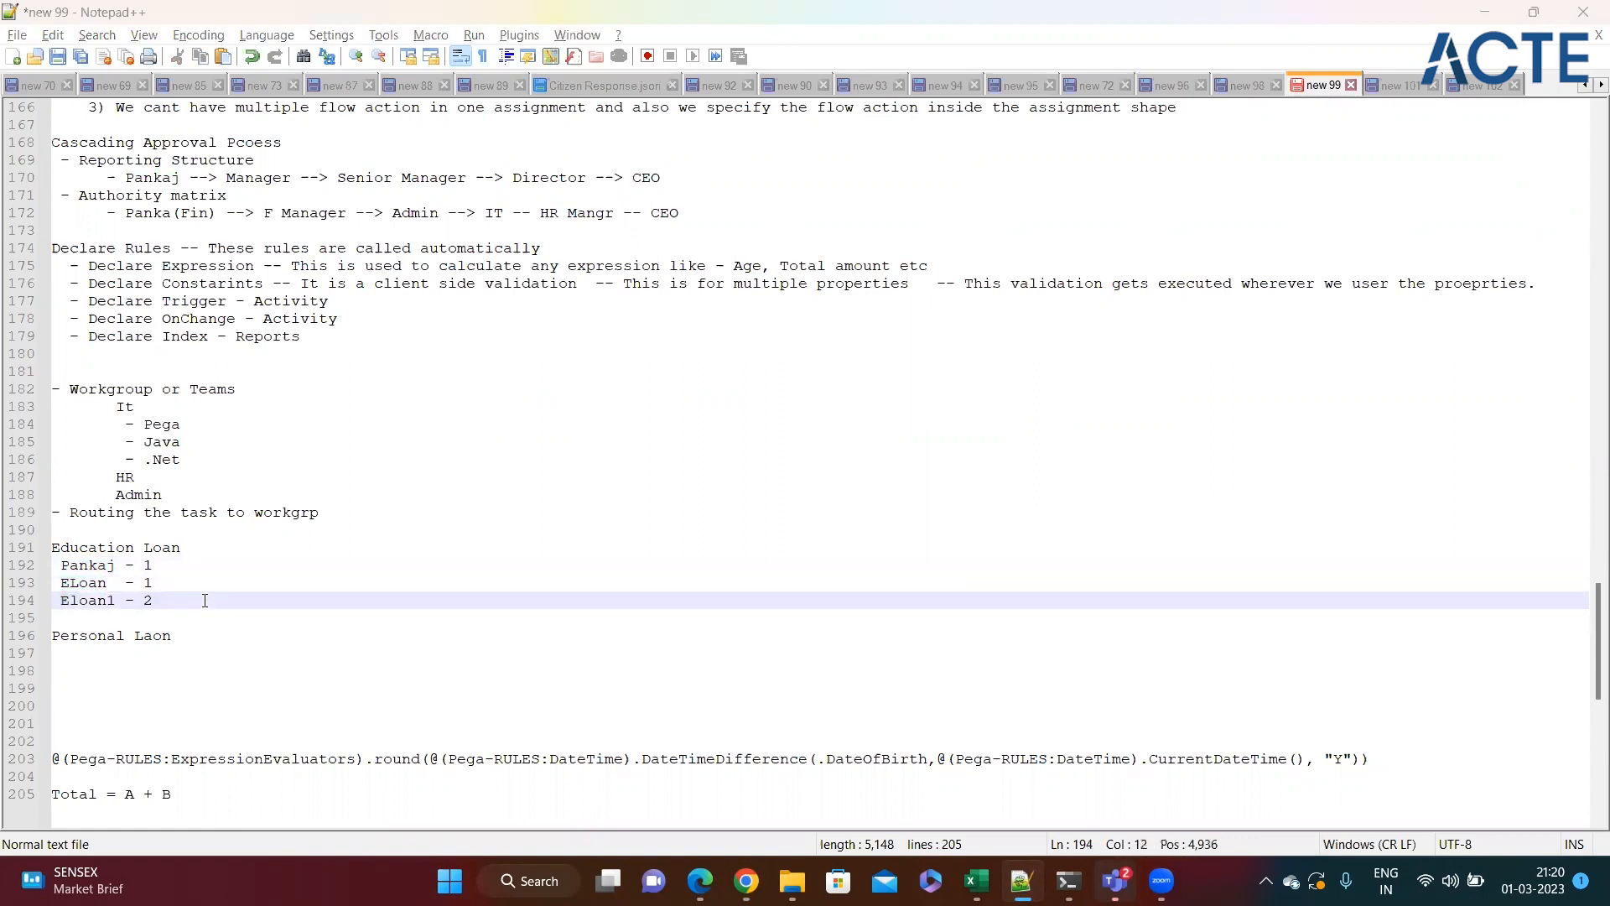
Step: Switch to Pega Dev Studio, start another new Loan Process case and continue past its prefilled personal details
key(alt+Tab)
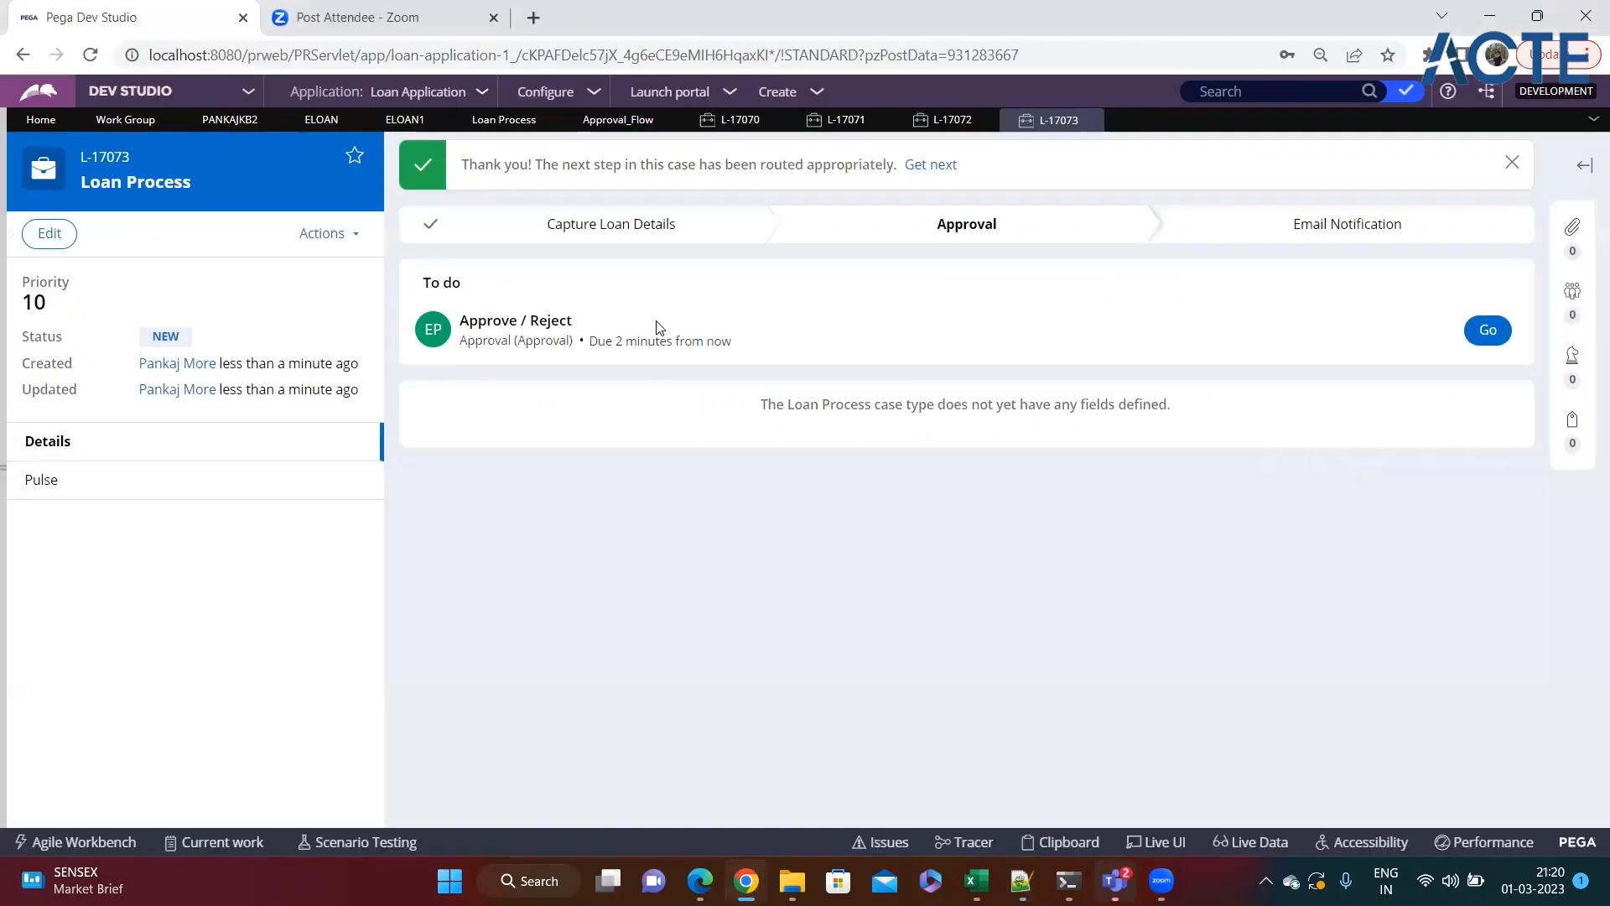
click(817, 91)
mouse_move(922, 117)
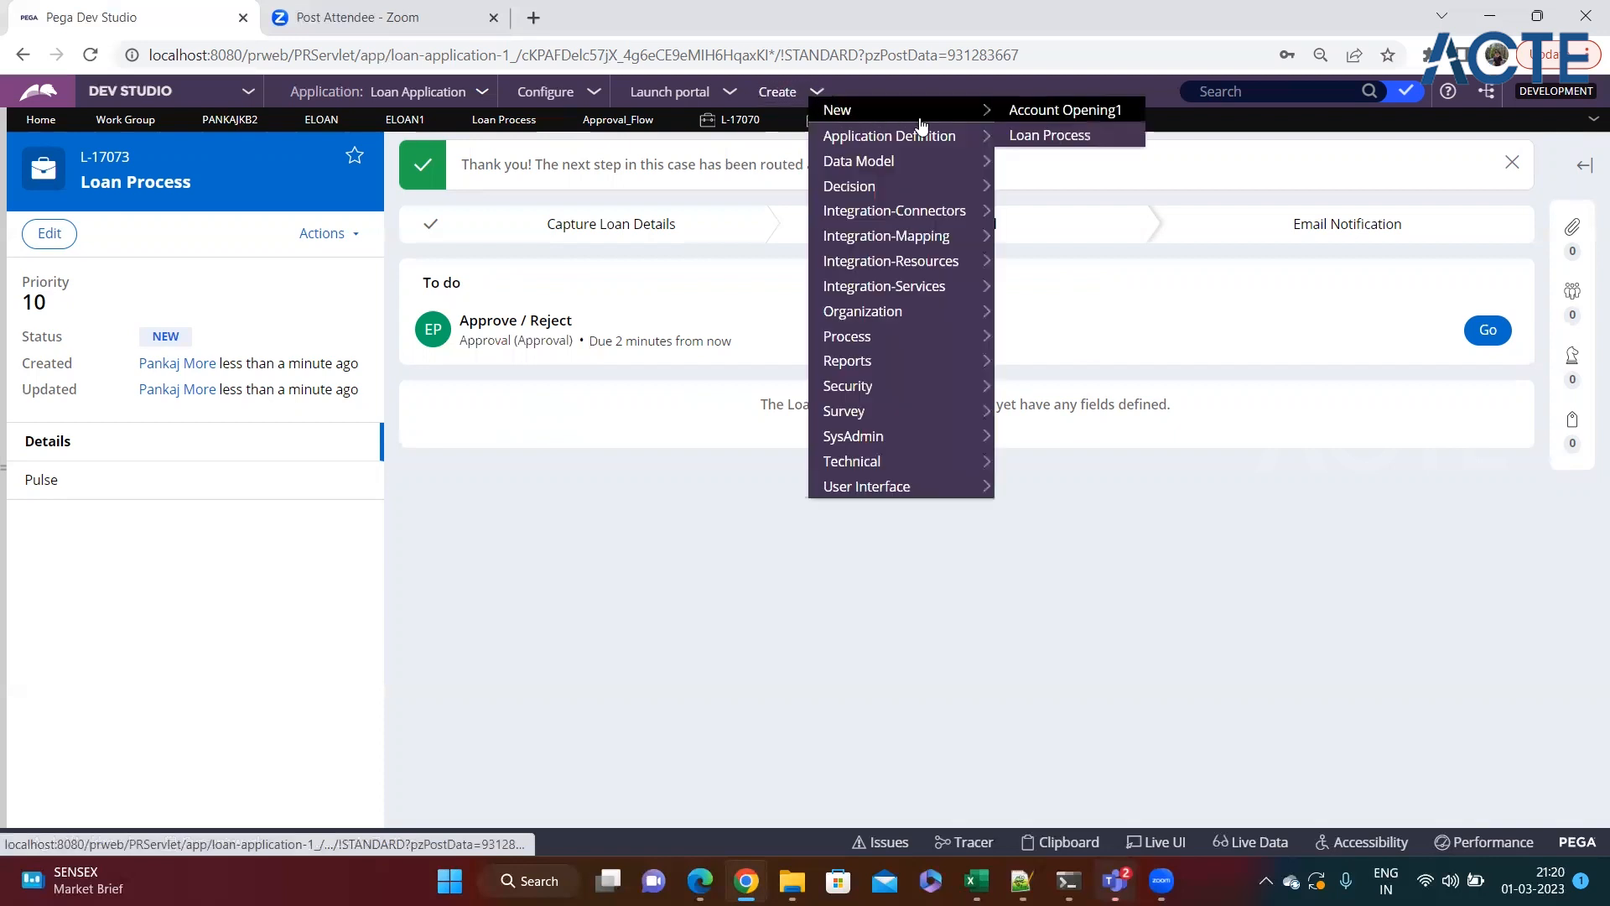
click(1047, 134)
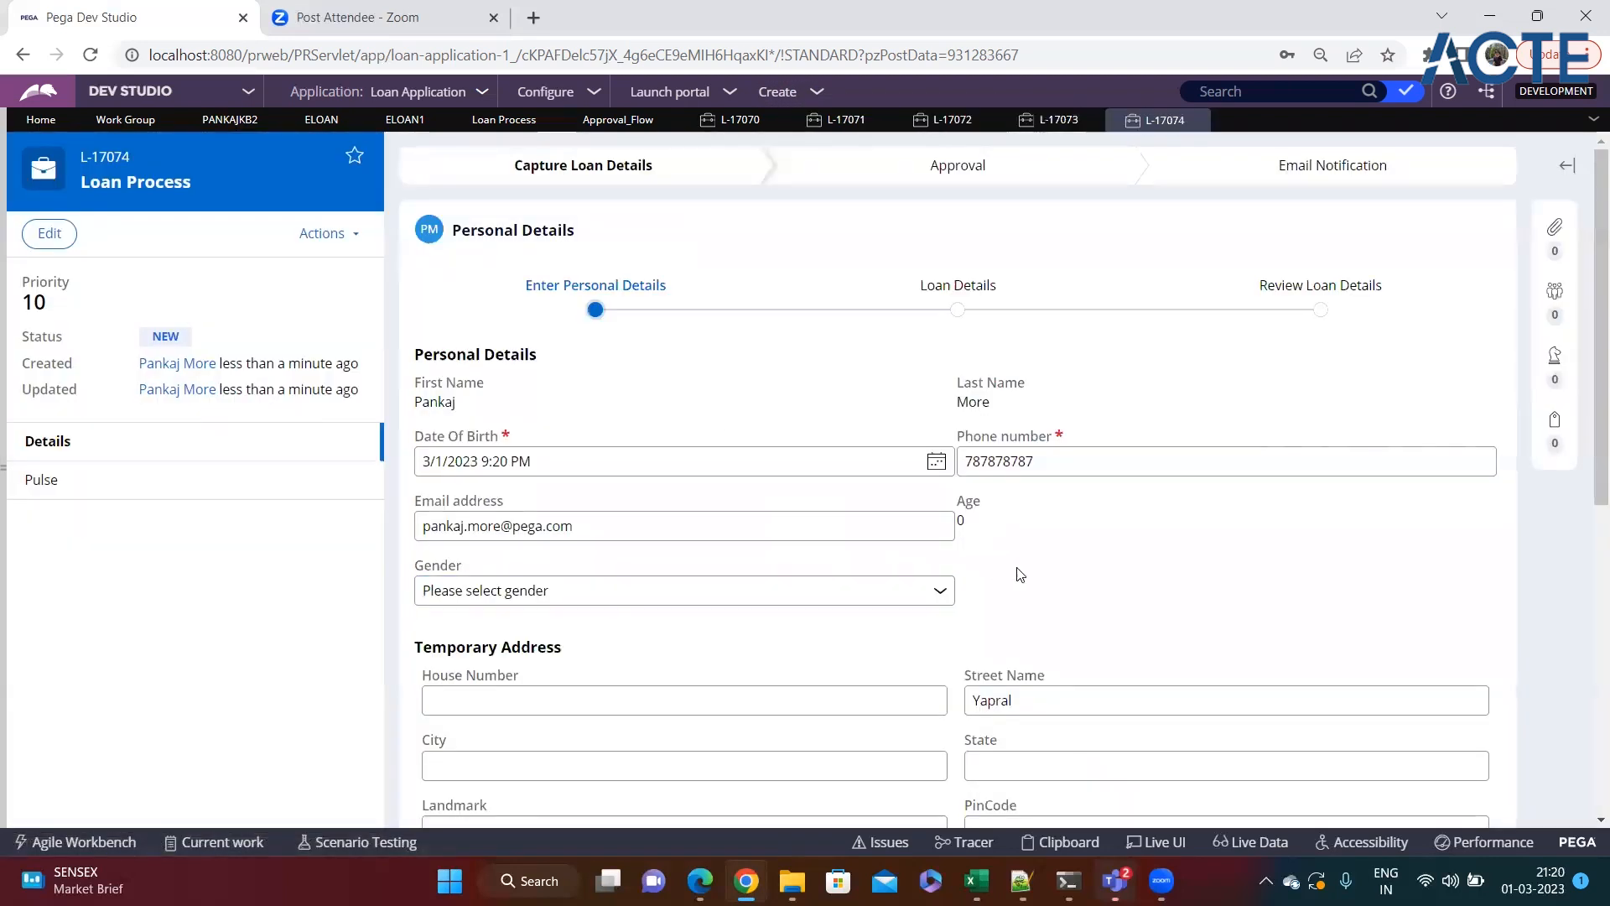
scroll(1020, 575, down, 7)
click(1458, 709)
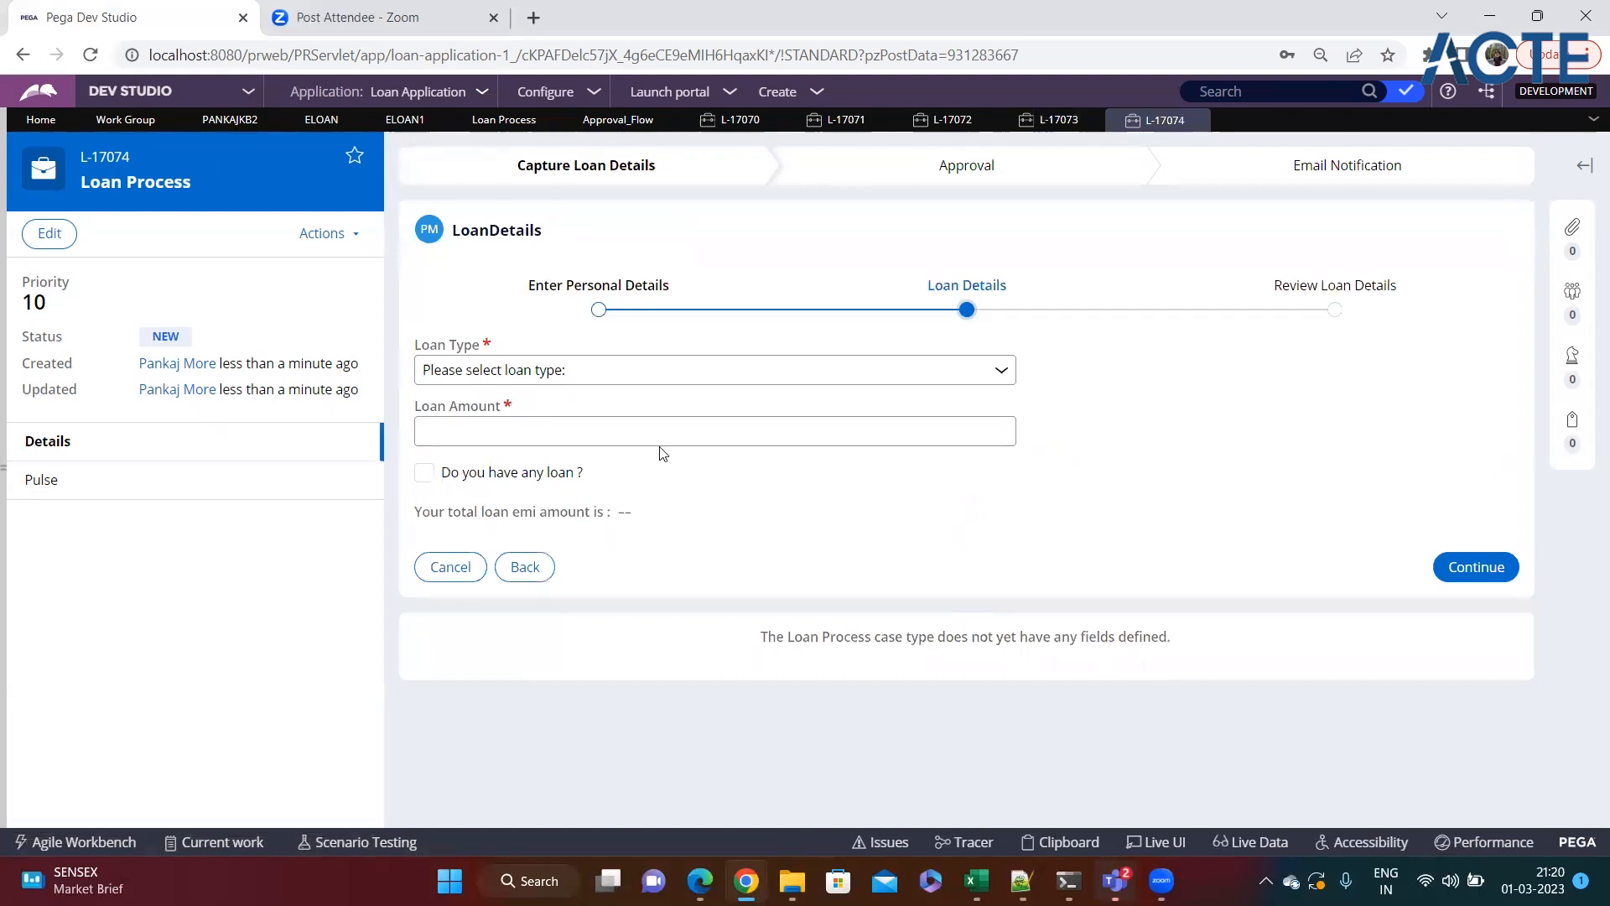
Step: Select the loan type, enter a loan amount of 300 and continue to the loan review
click(589, 372)
click(503, 413)
click(506, 419)
text(300)
click(1476, 567)
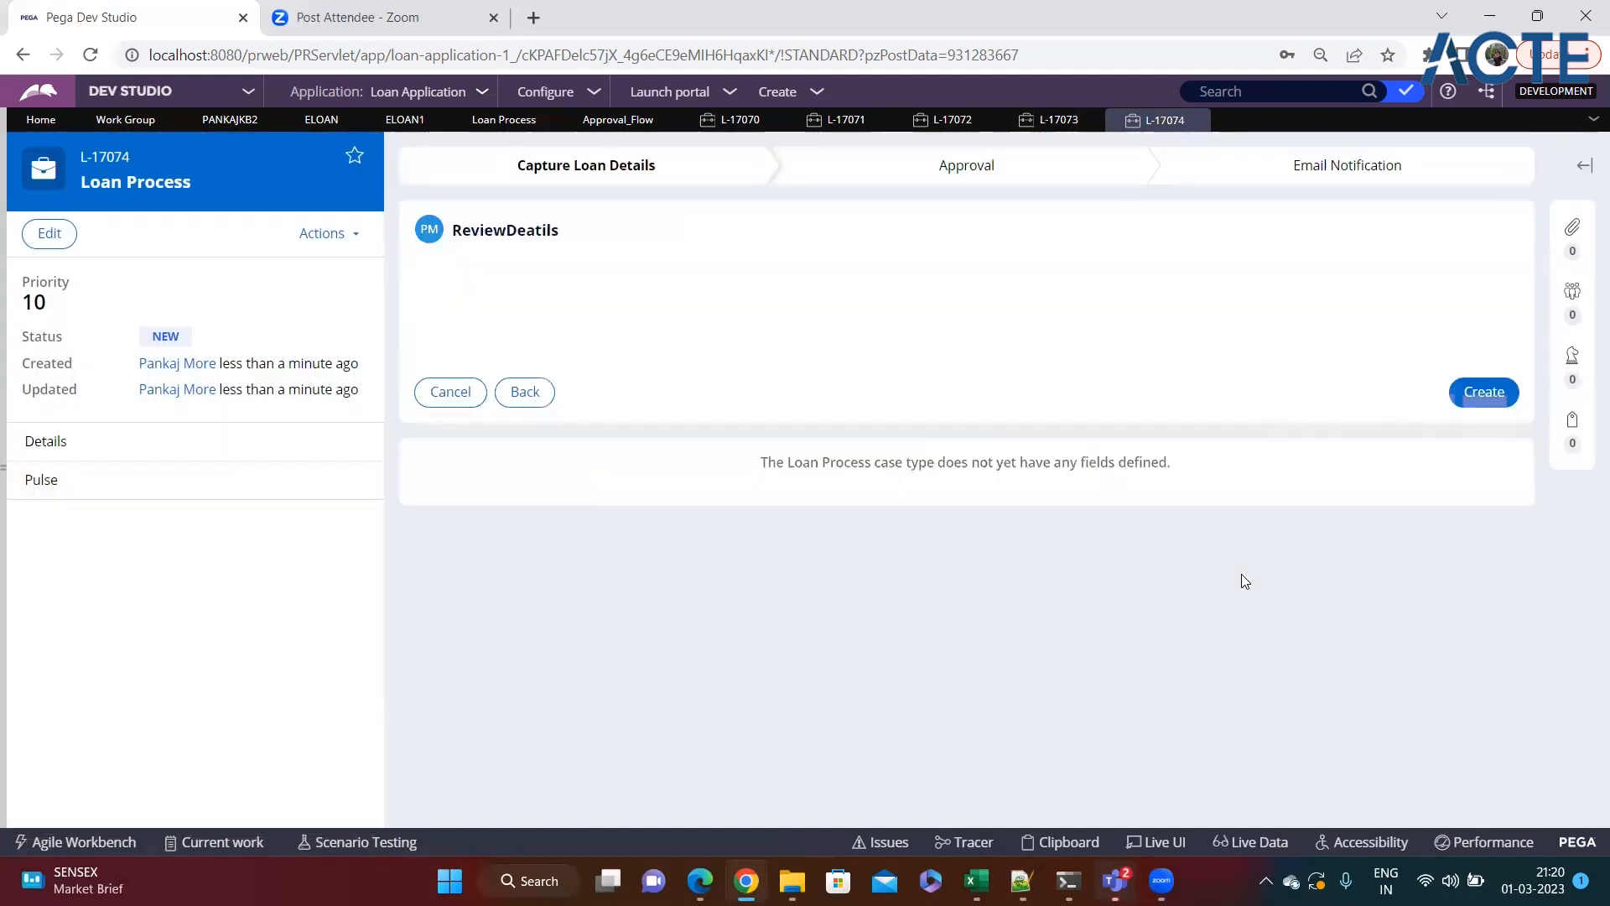
Step: Create the reviewed loan case L-17074, switch to Notepad++ to check the Education Loan assignment tally, and return to Pega Dev Studio
click(1480, 401)
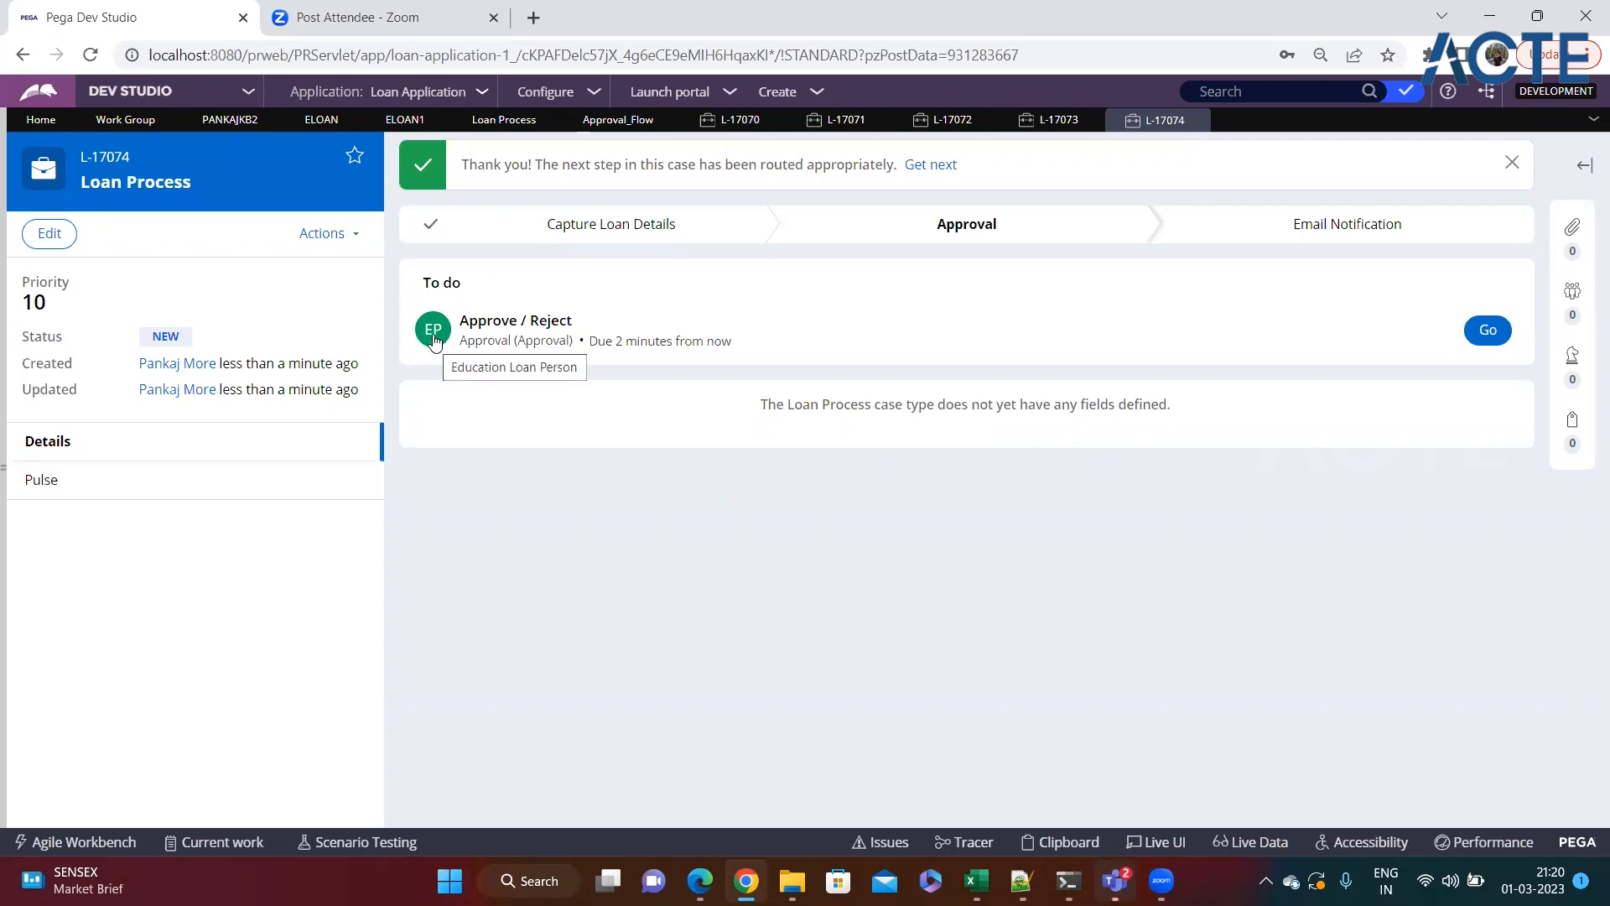
key(alt+Tab)
click(174, 580)
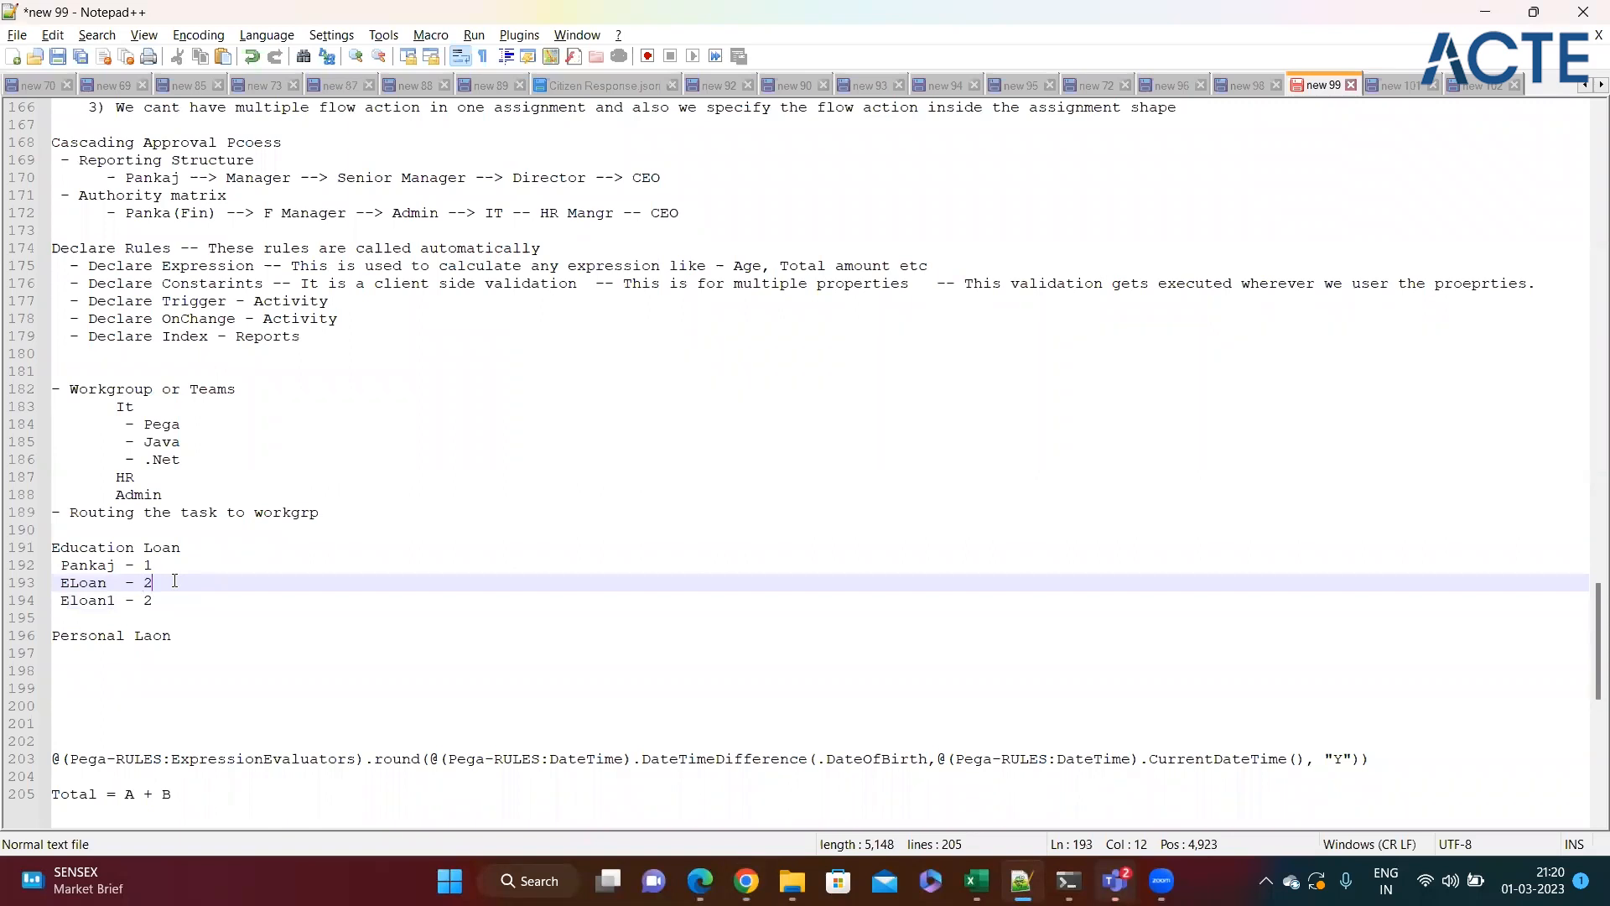
click(164, 562)
key(alt+Tab)
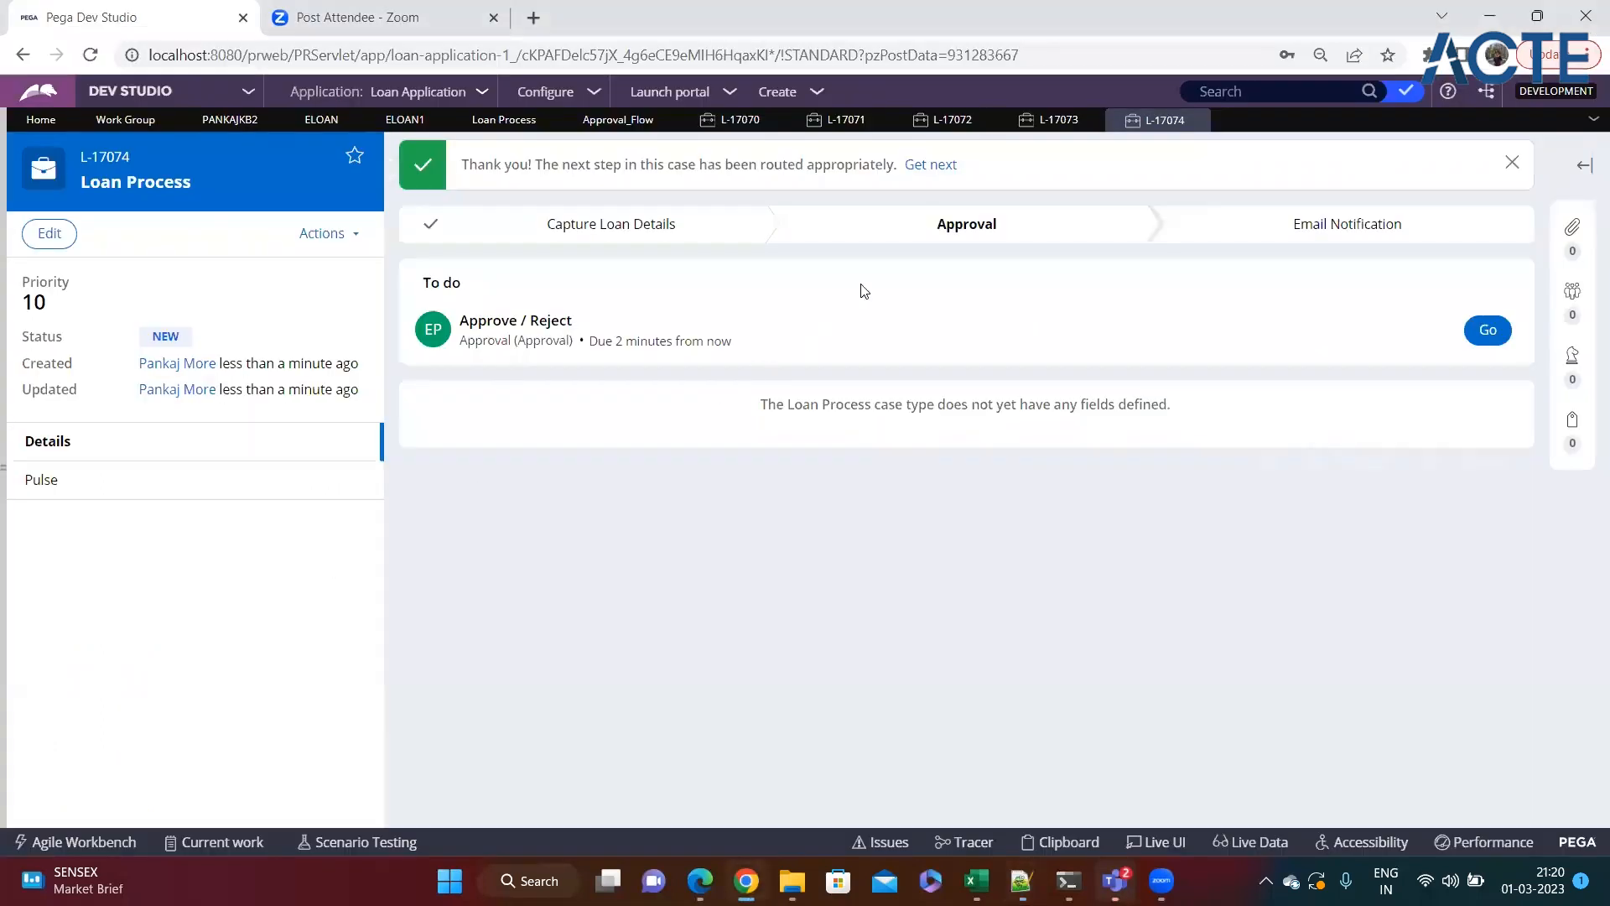
Step: Review who holds the approval assignment in cases L-17072 and L-17071, leaving the open approval form of L-17071
click(935, 122)
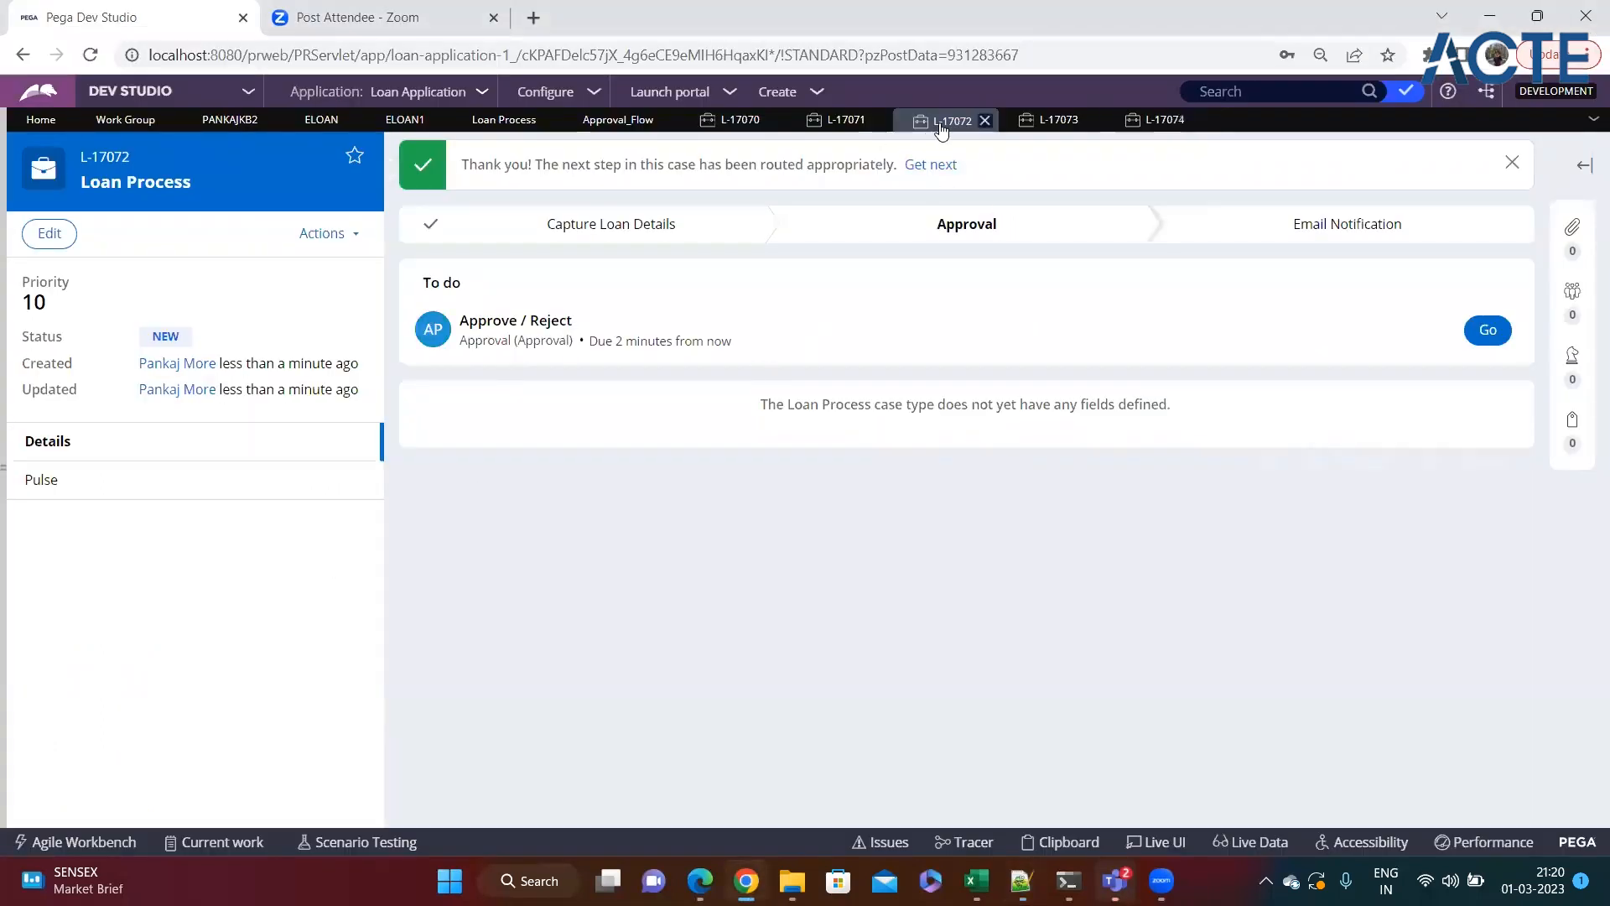
click(846, 126)
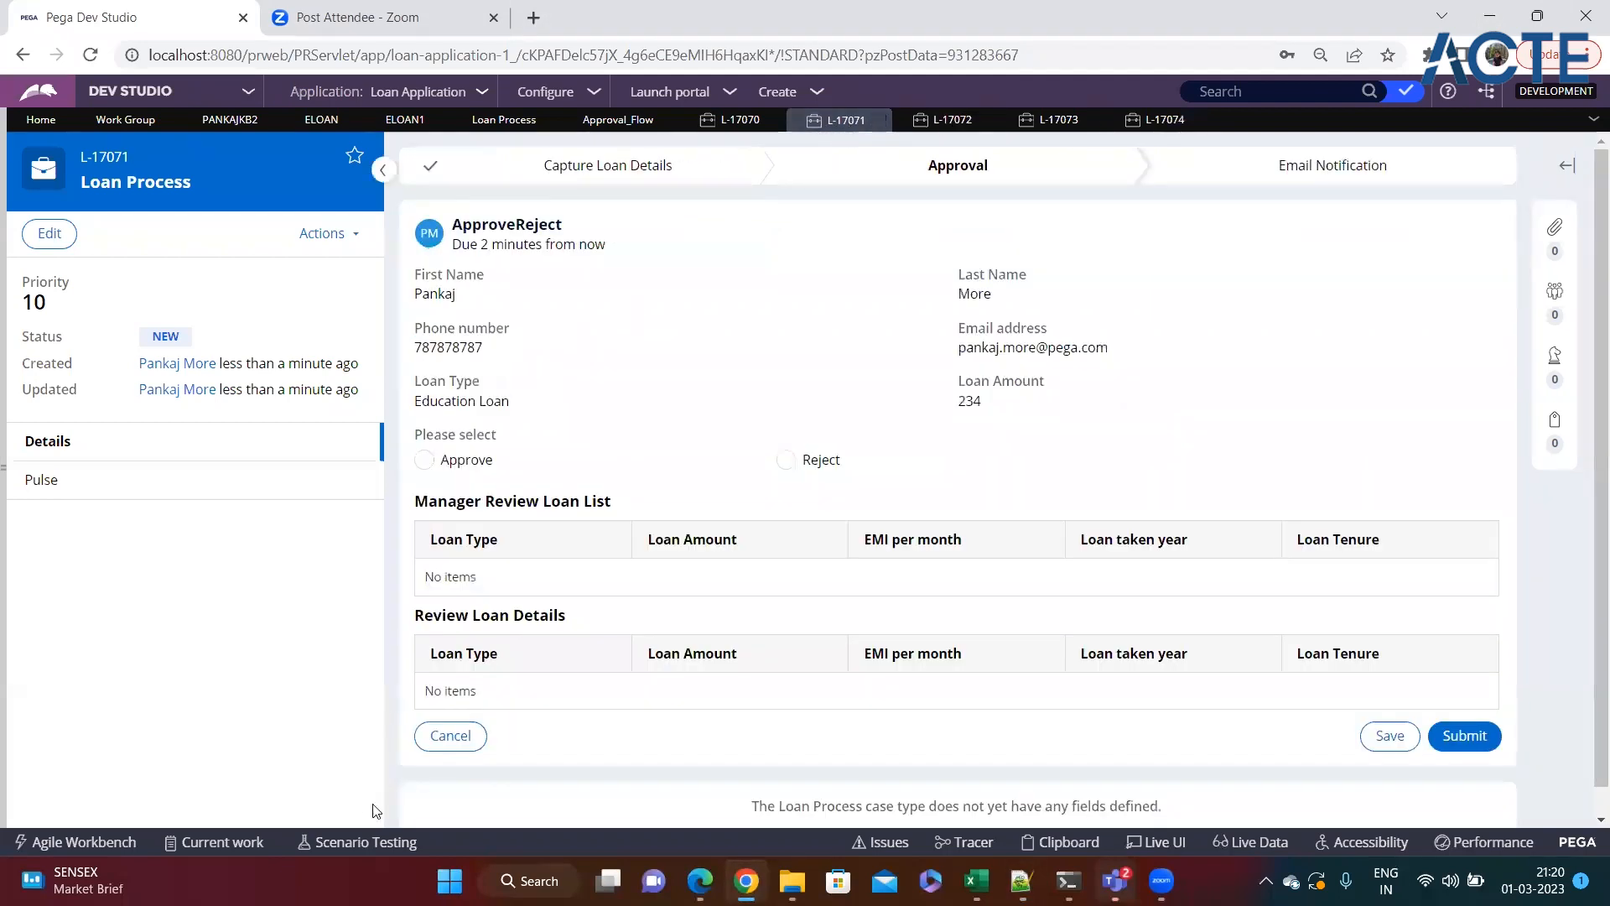
click(450, 735)
click(906, 286)
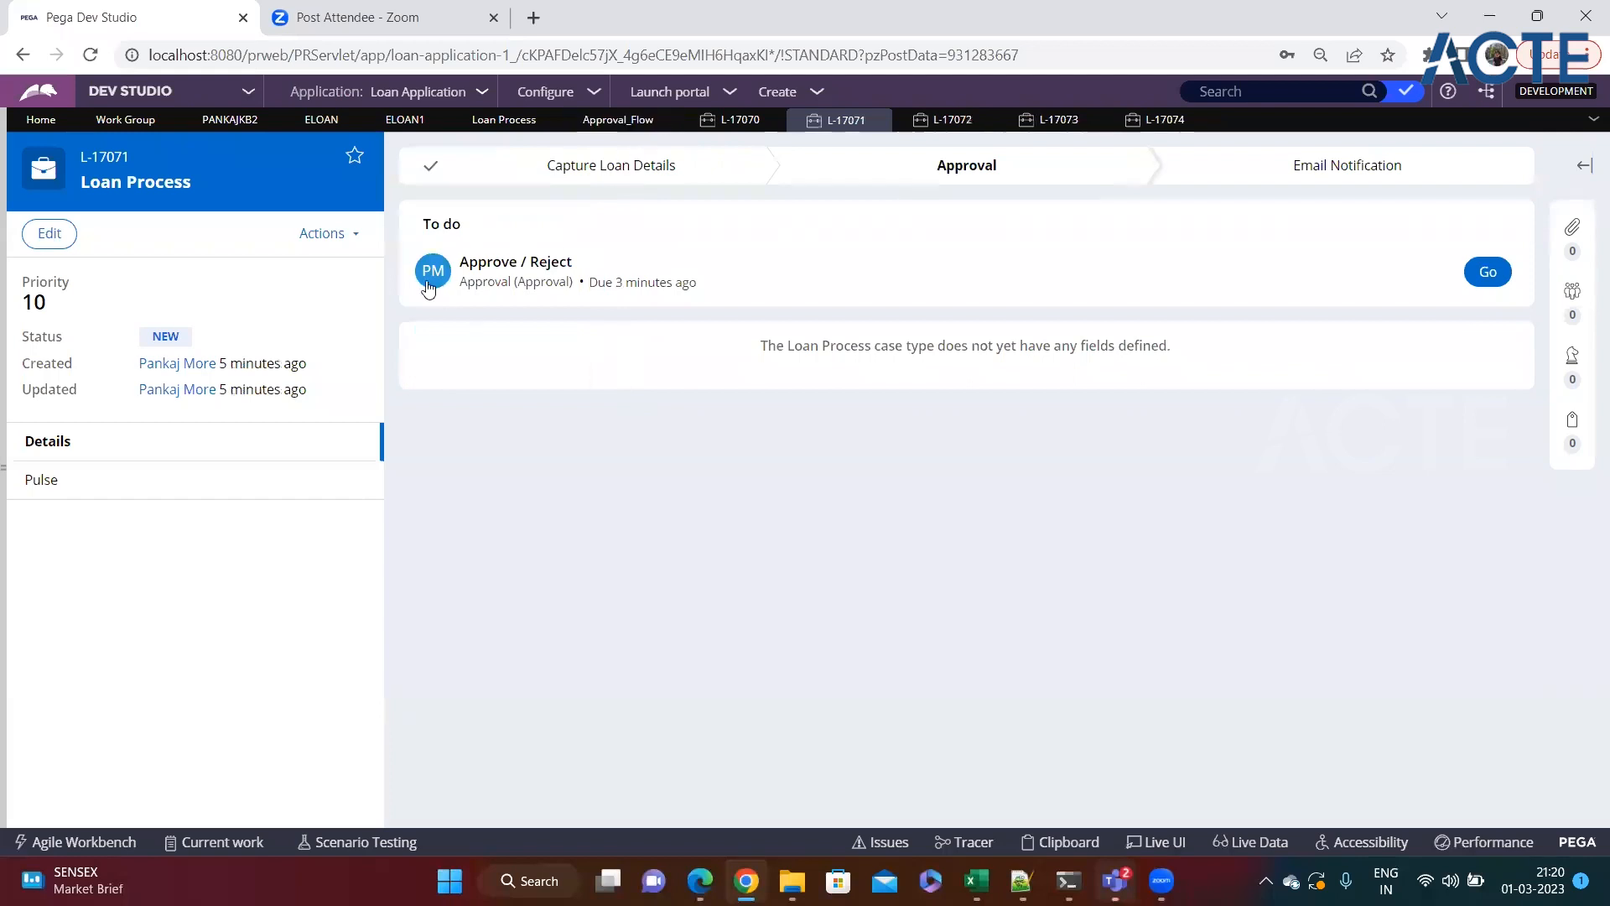
Step: Start a new Loan Process case and continue past its personal details with the prefilled values
click(779, 94)
mouse_move(864, 110)
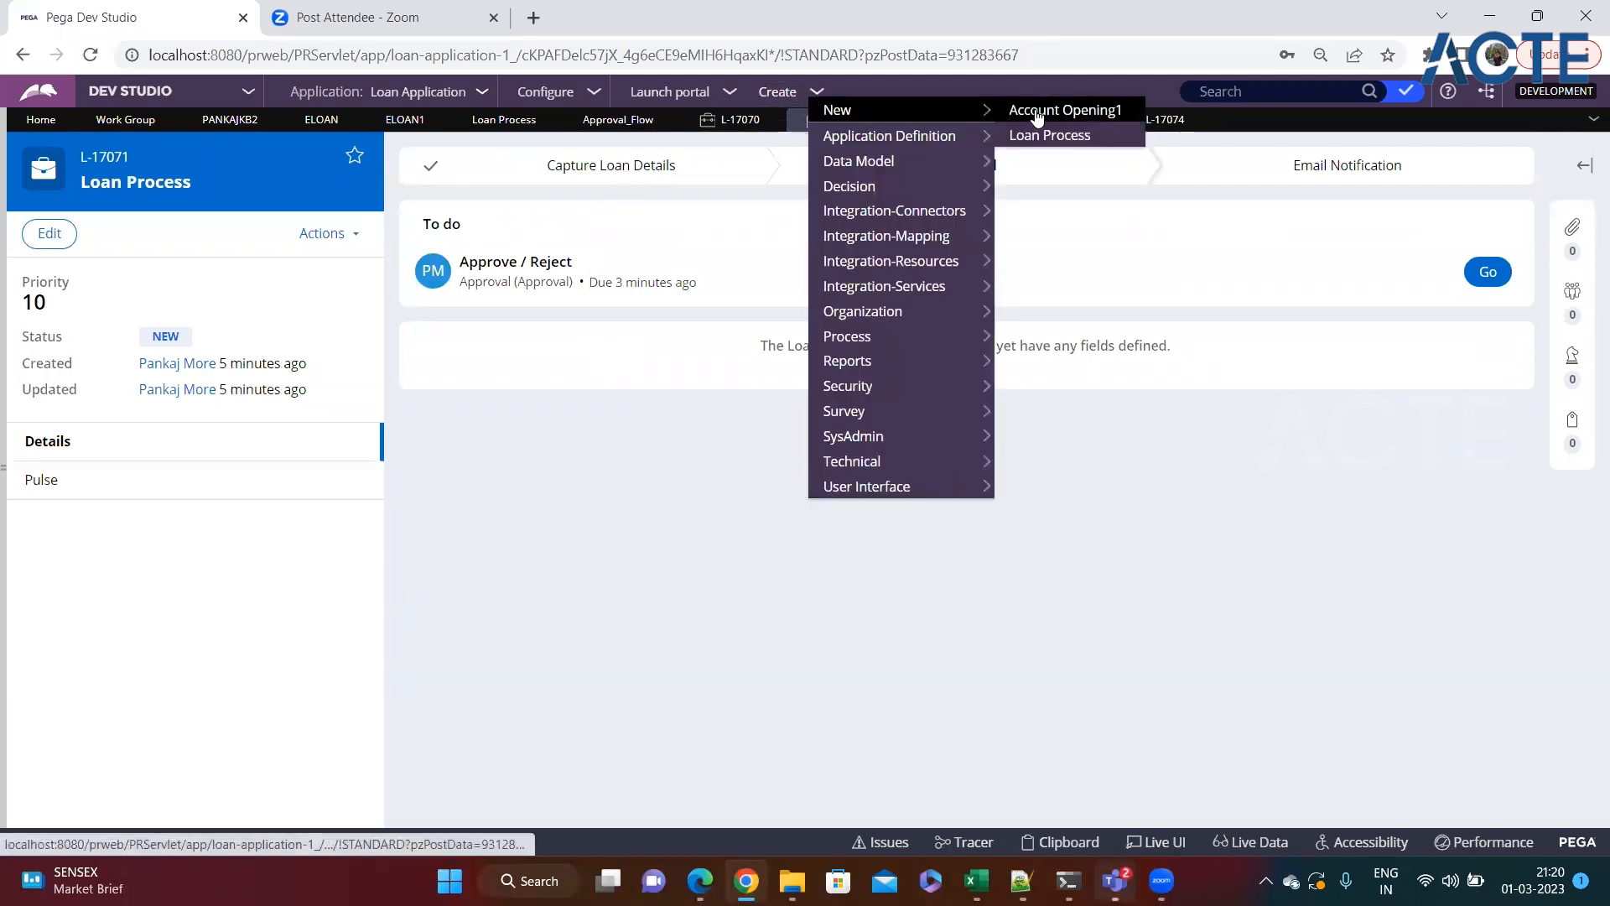
click(1053, 139)
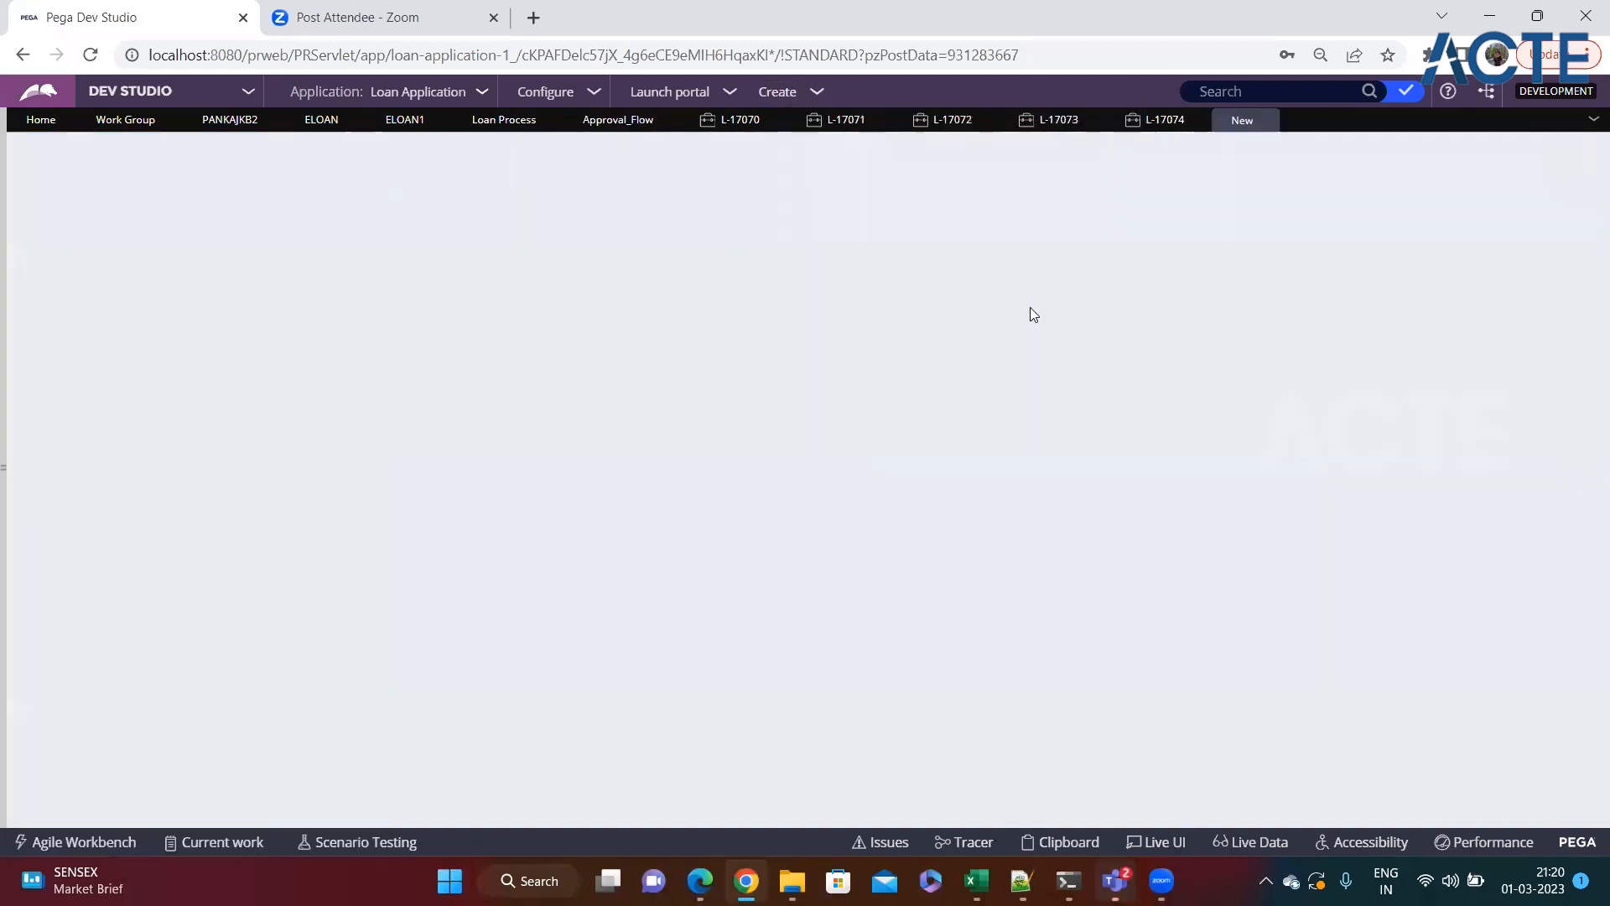
scroll(1006, 469, down, 6)
scroll(1075, 518, down, 1)
click(1455, 707)
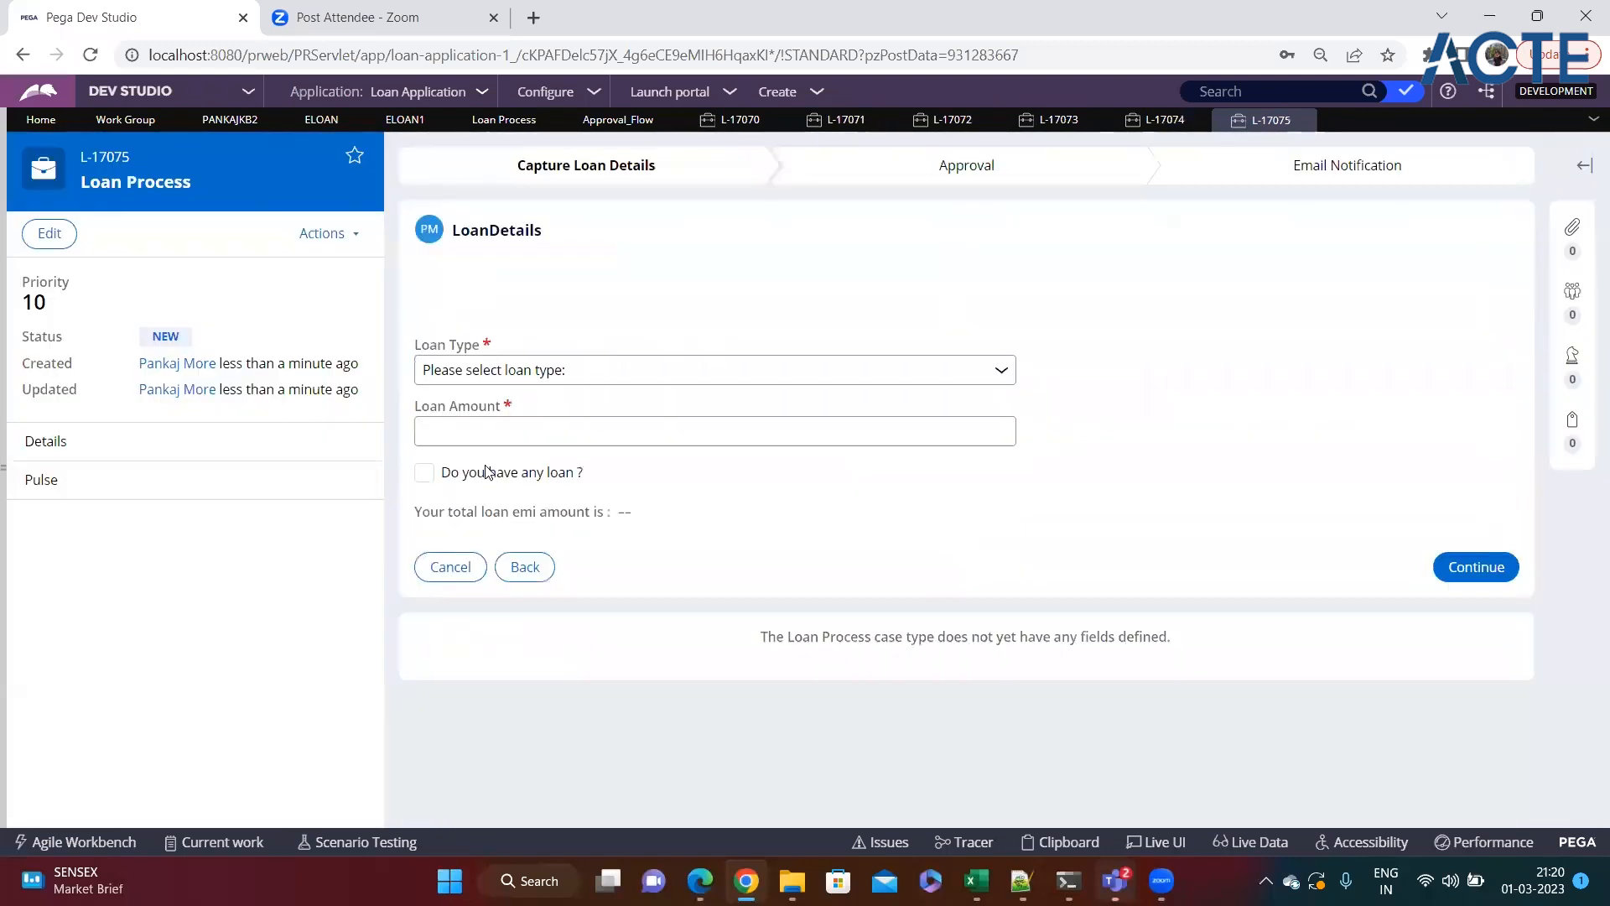
Step: Choose Education Loan with a loan amount of 322 and create the case to route it for approval
click(512, 370)
click(513, 412)
click(497, 425)
text(322)
click(1476, 567)
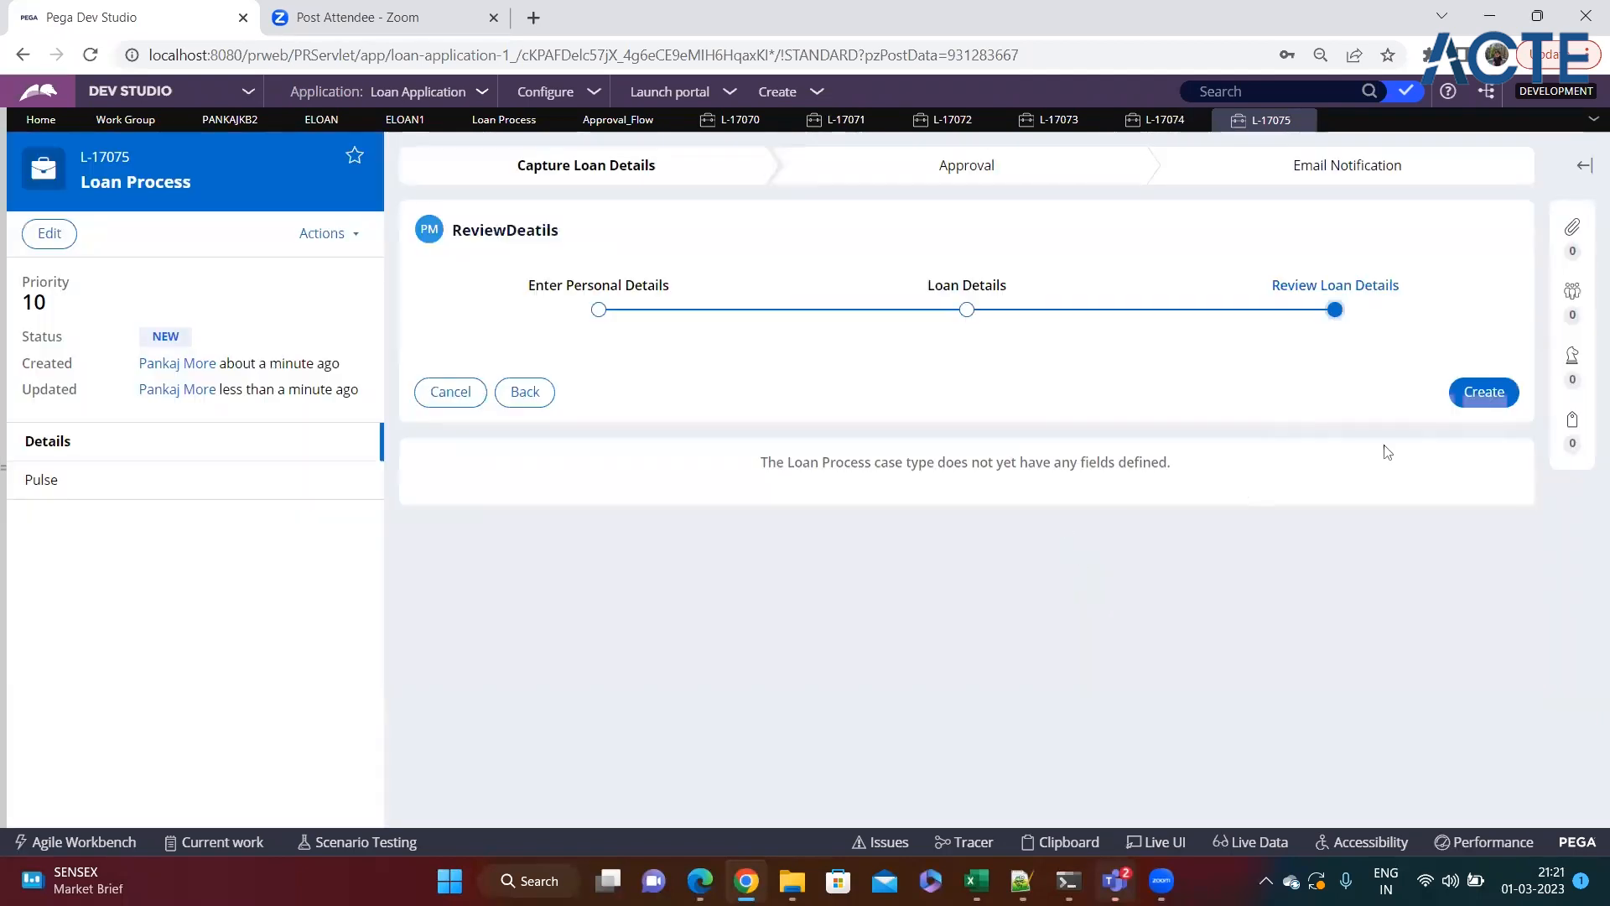
click(1482, 392)
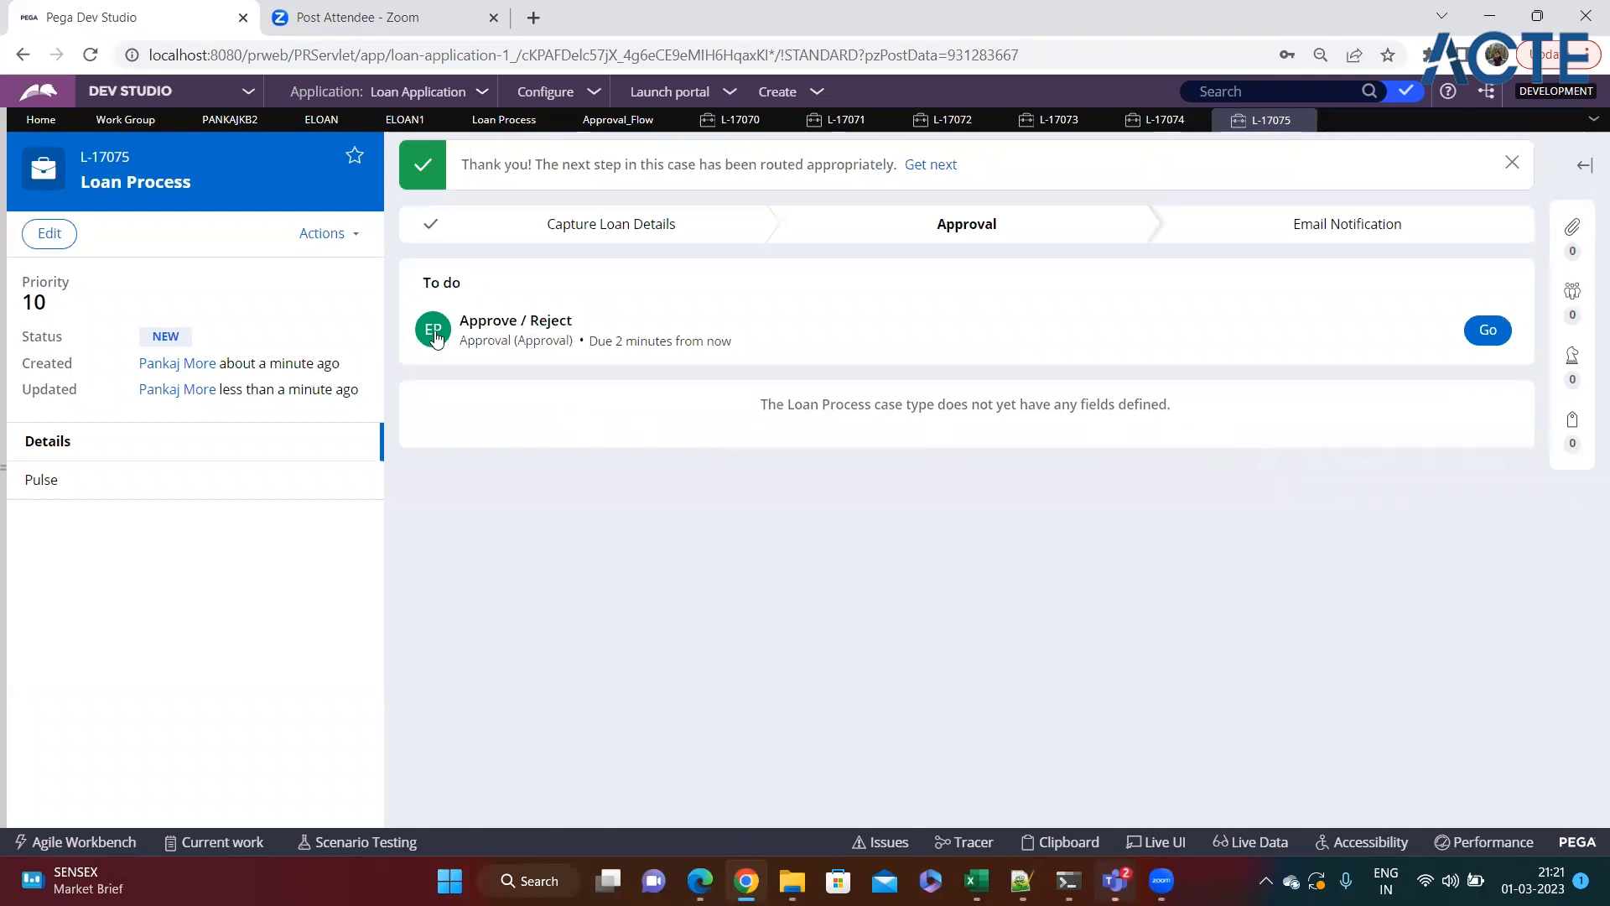
Step: Switch to Notepad++ and set the ELoan count to 3 in the Education Loan tally
key(alt+Tab)
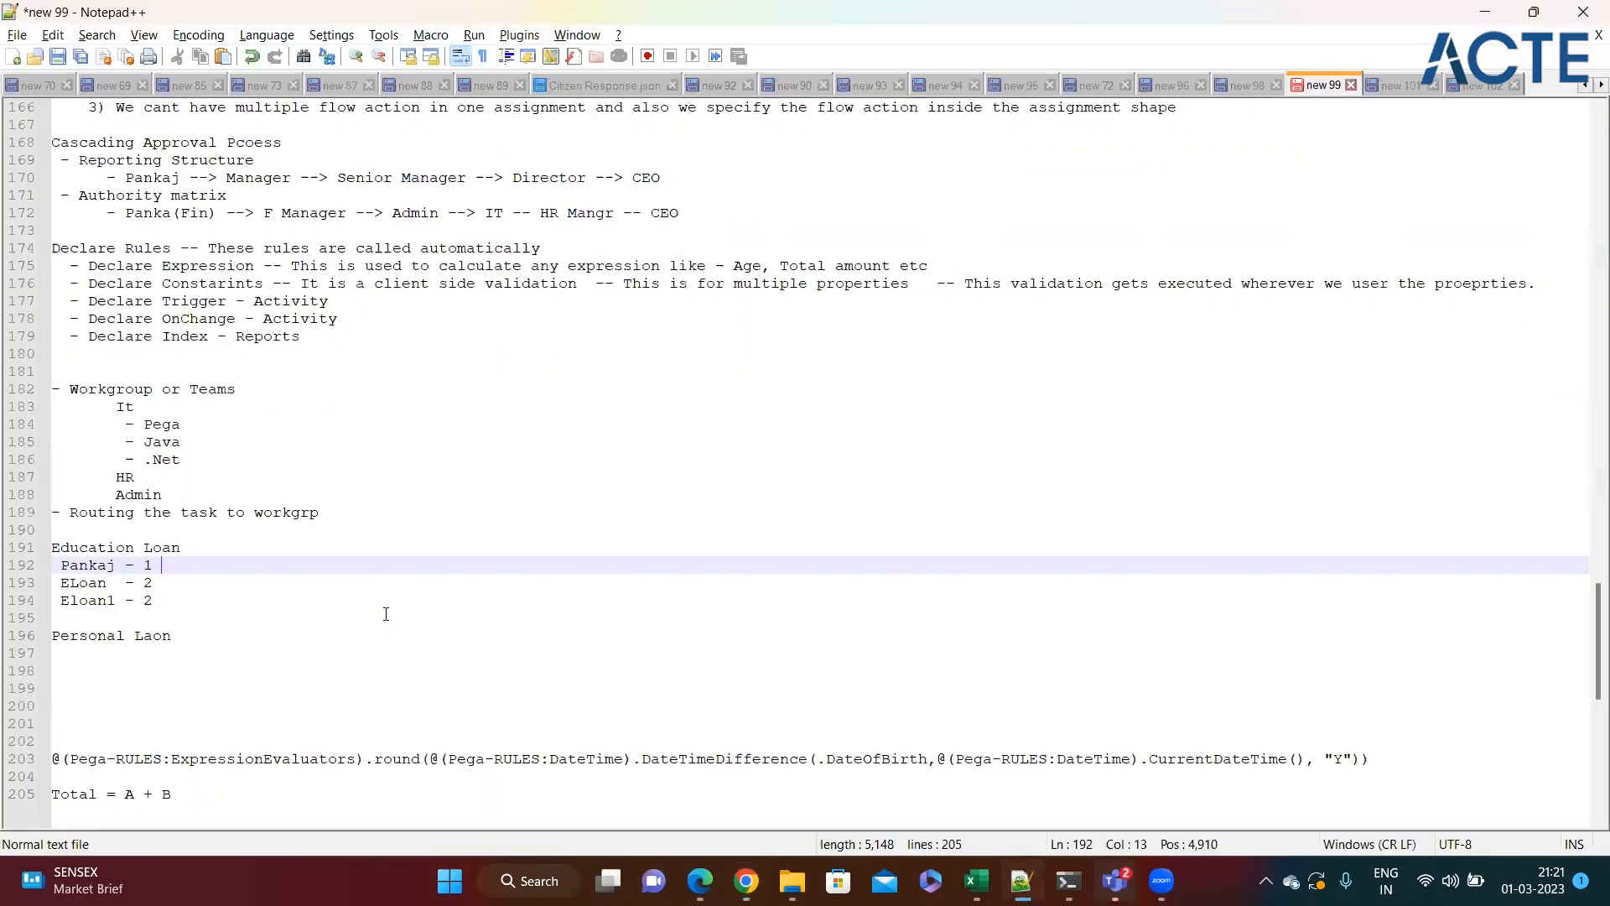
click(258, 586)
key(BackSpace)
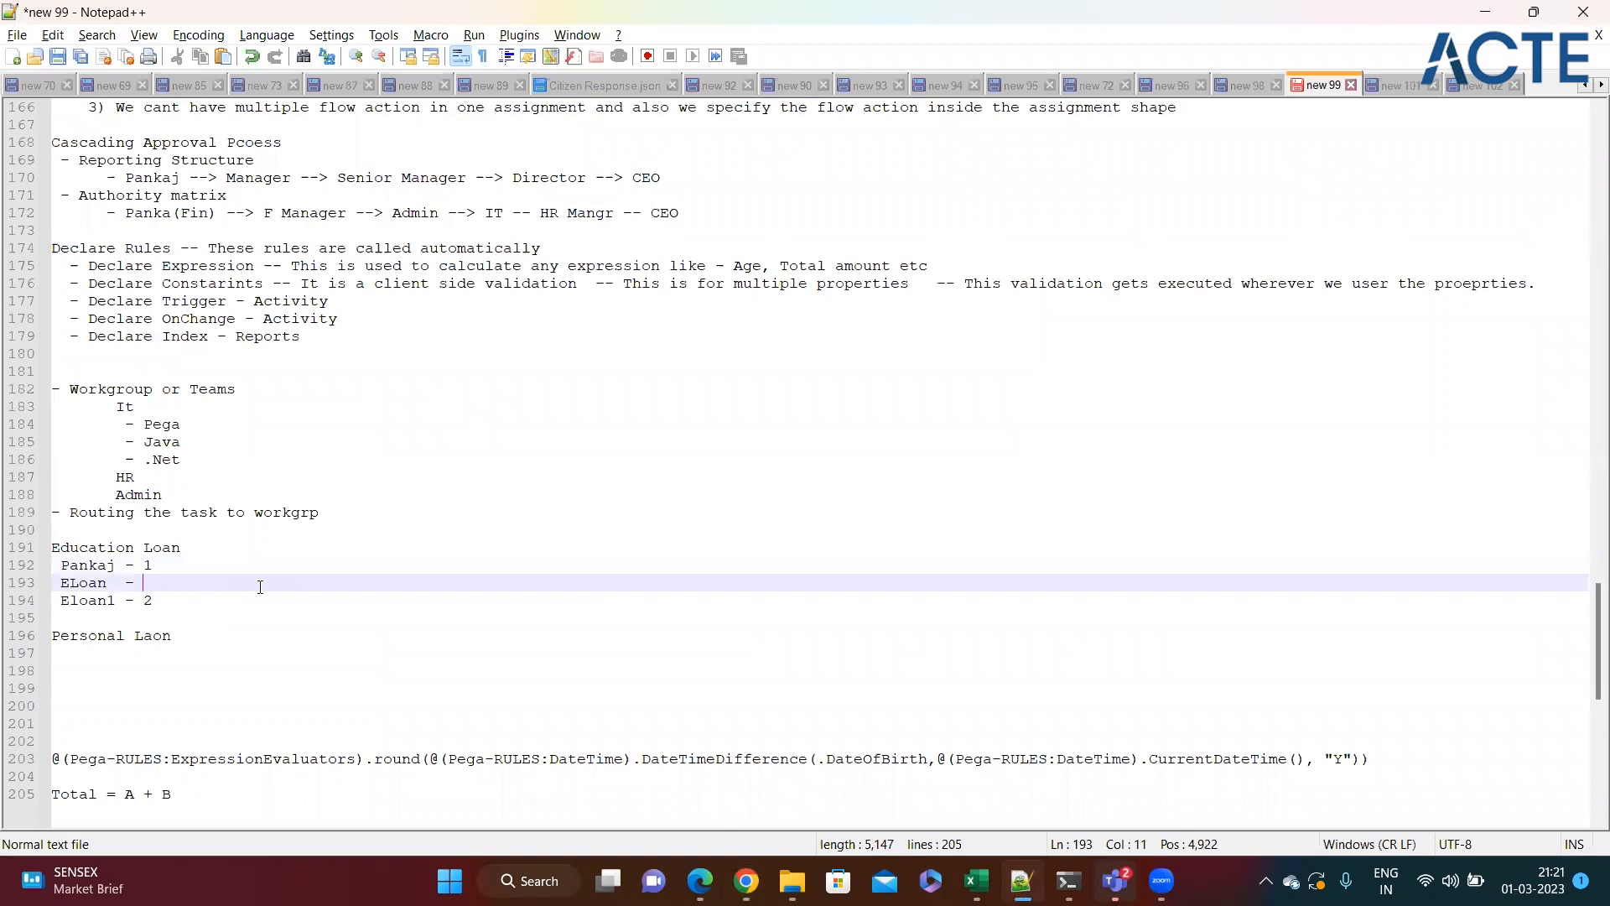
click(184, 610)
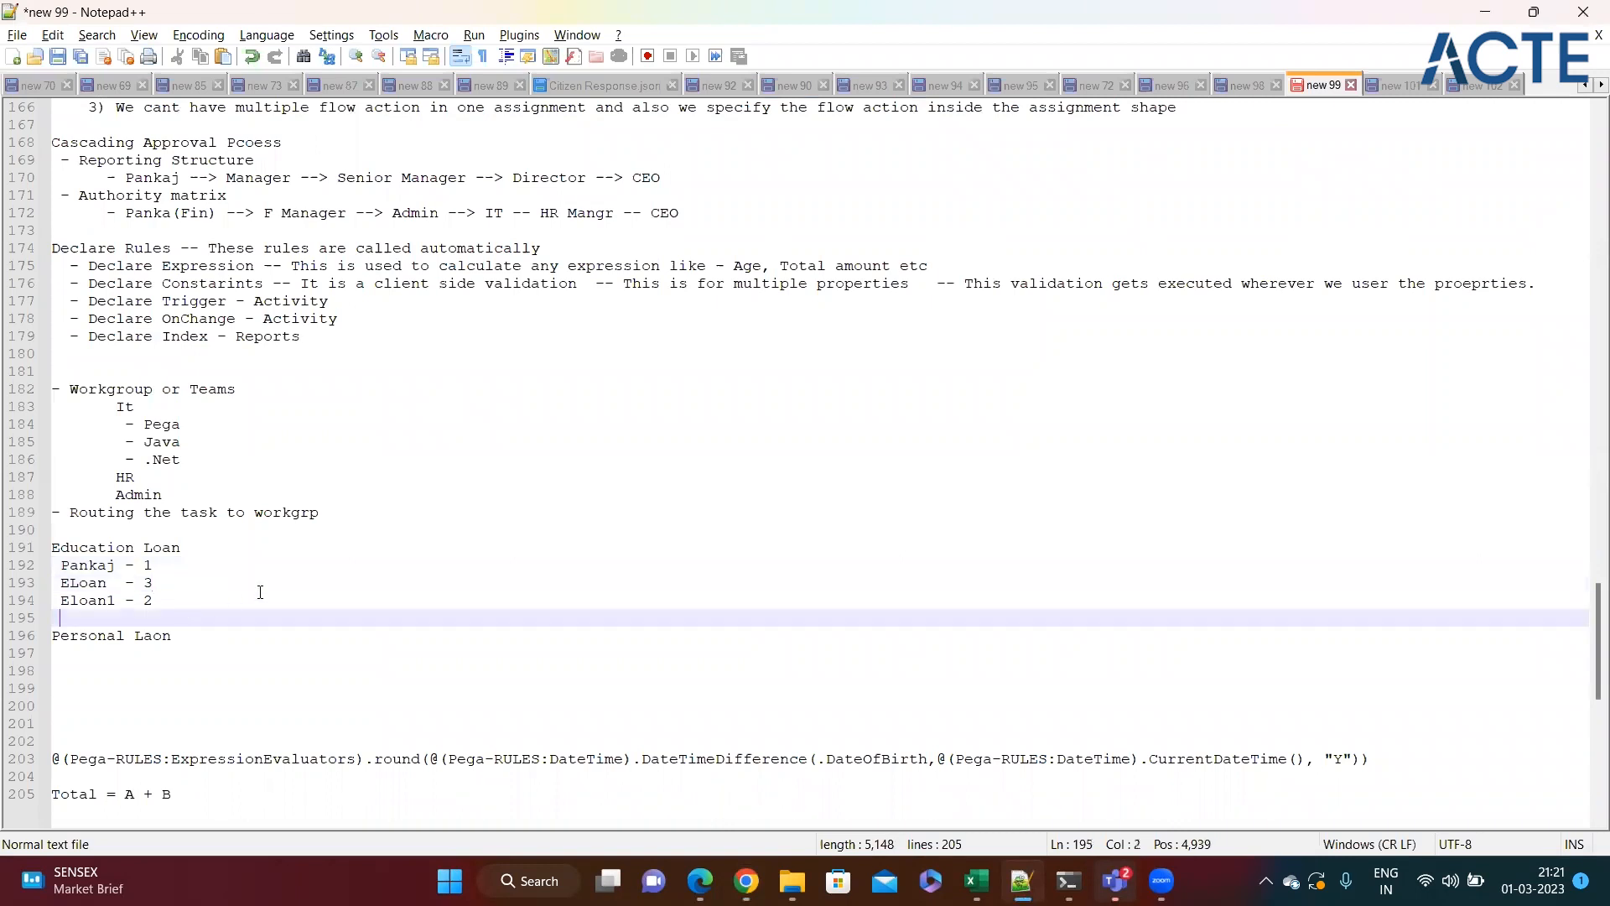
key(alt+Tab)
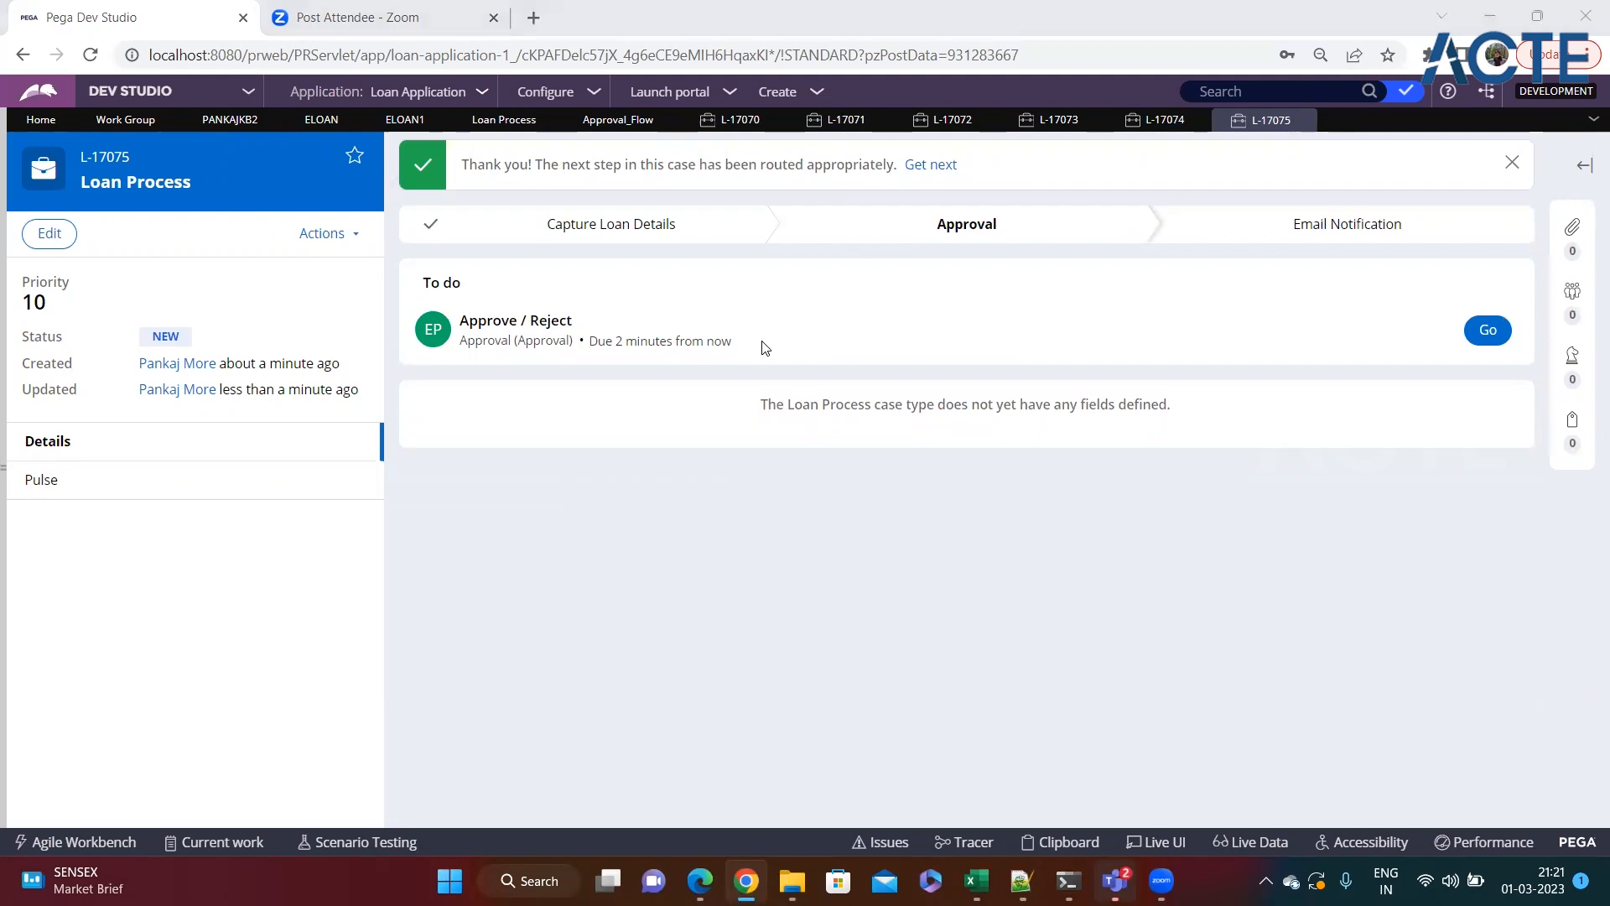
Step: Point out the ELoan and Eloan1 entries in the Notepad++ tally, then return to Pega Dev Studio
key(alt+Tab)
click(159, 604)
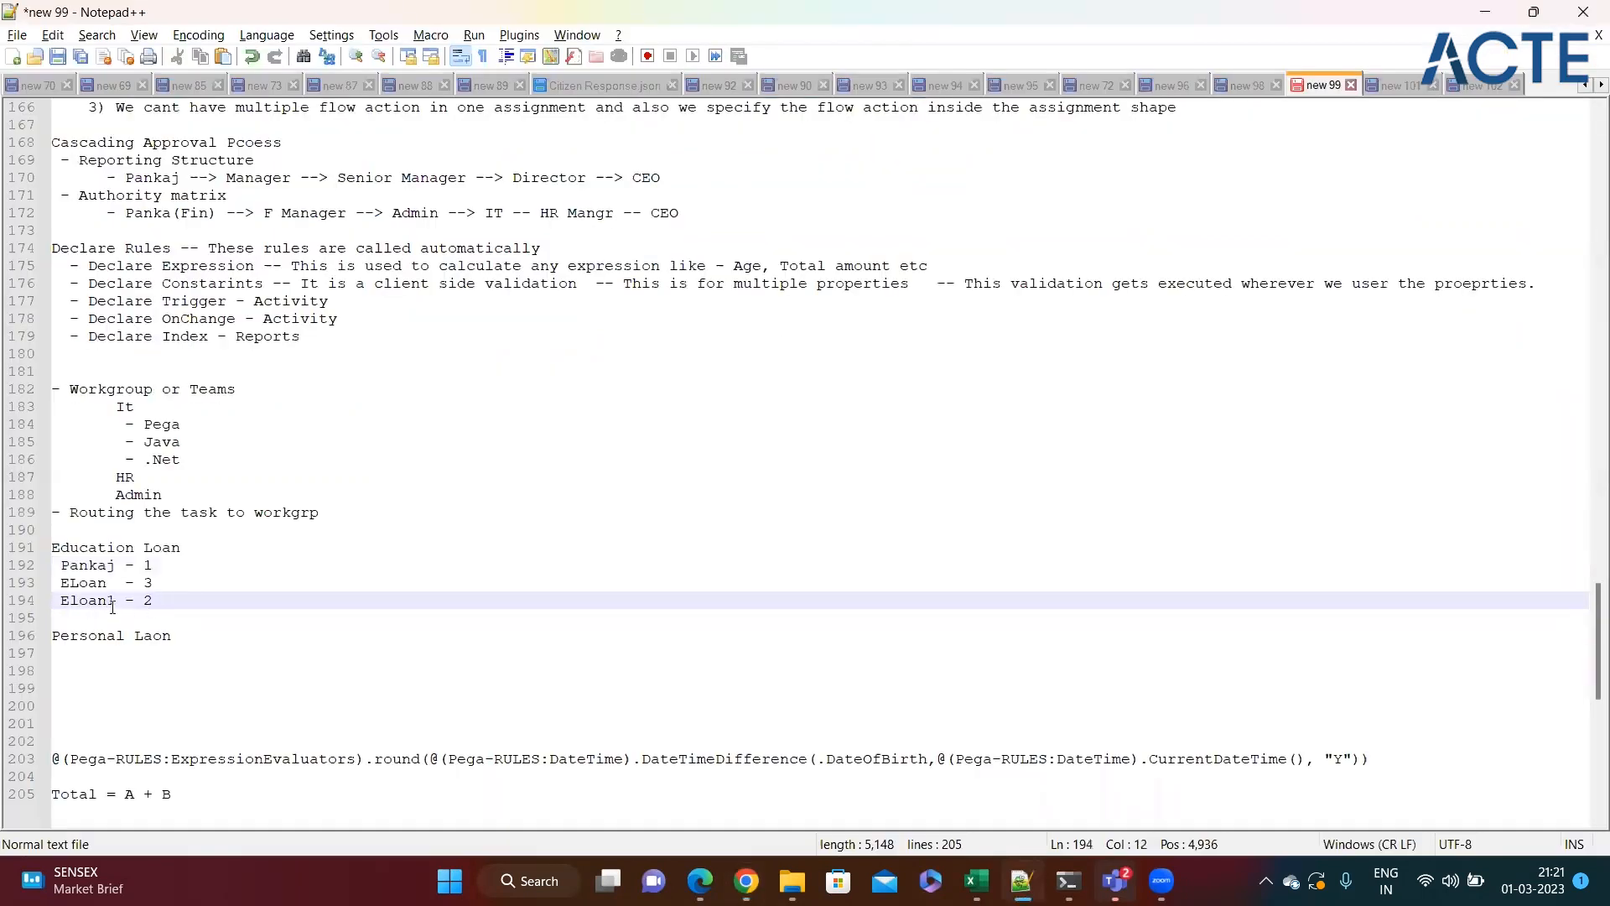
drag(183, 612, 40, 577)
key(alt+Tab)
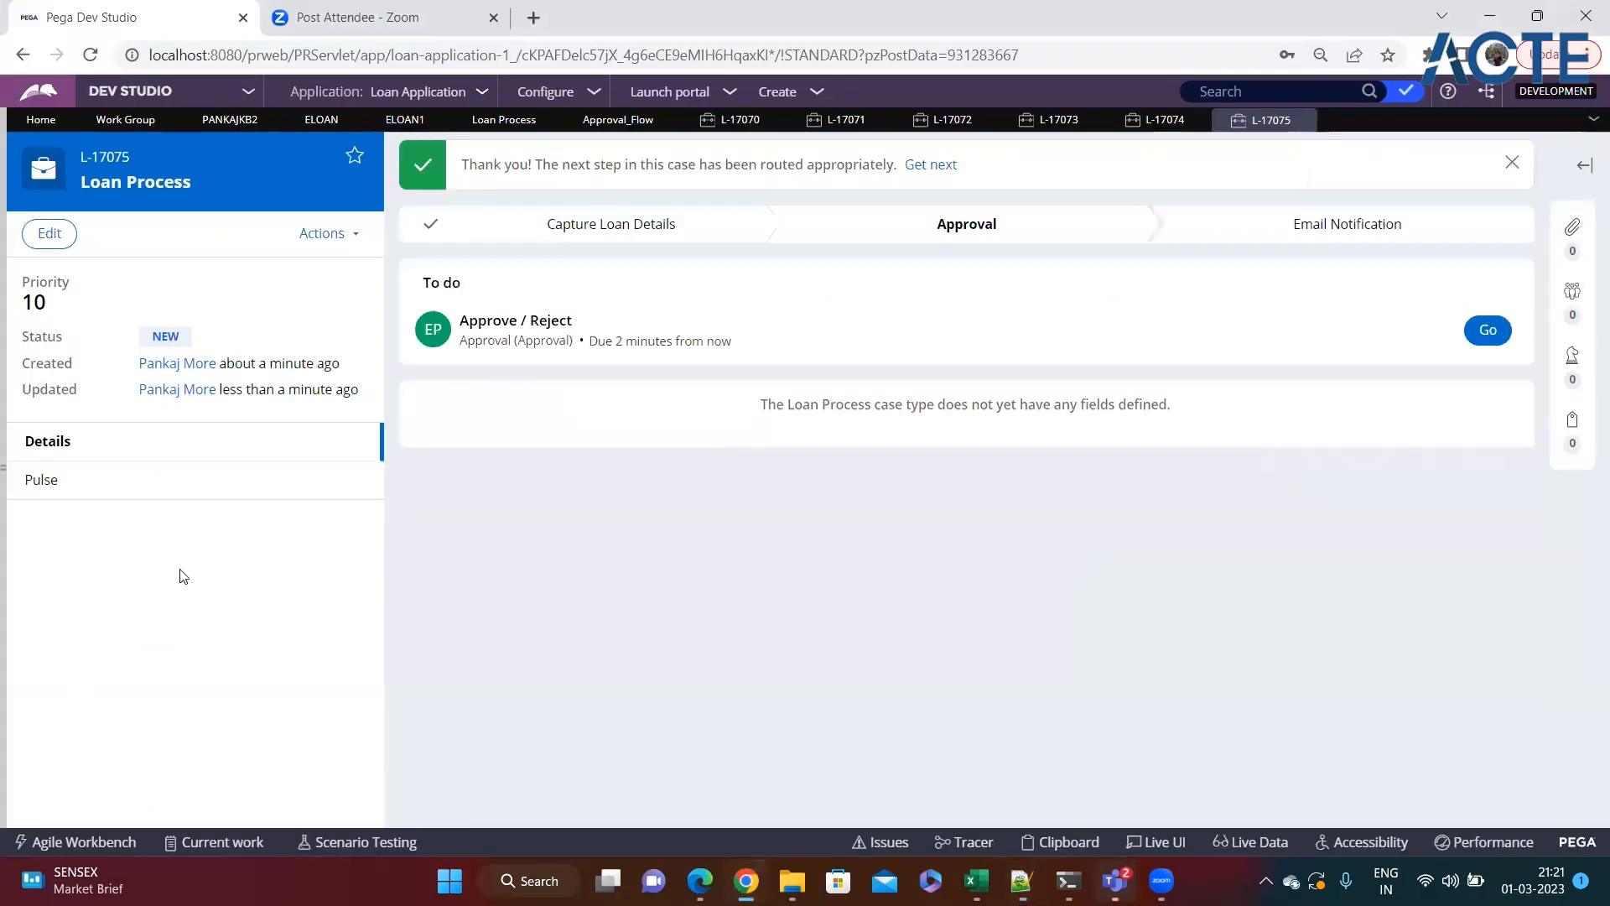
Step: Review the team and work availability settings in the logged-in operator's record
click(9, 557)
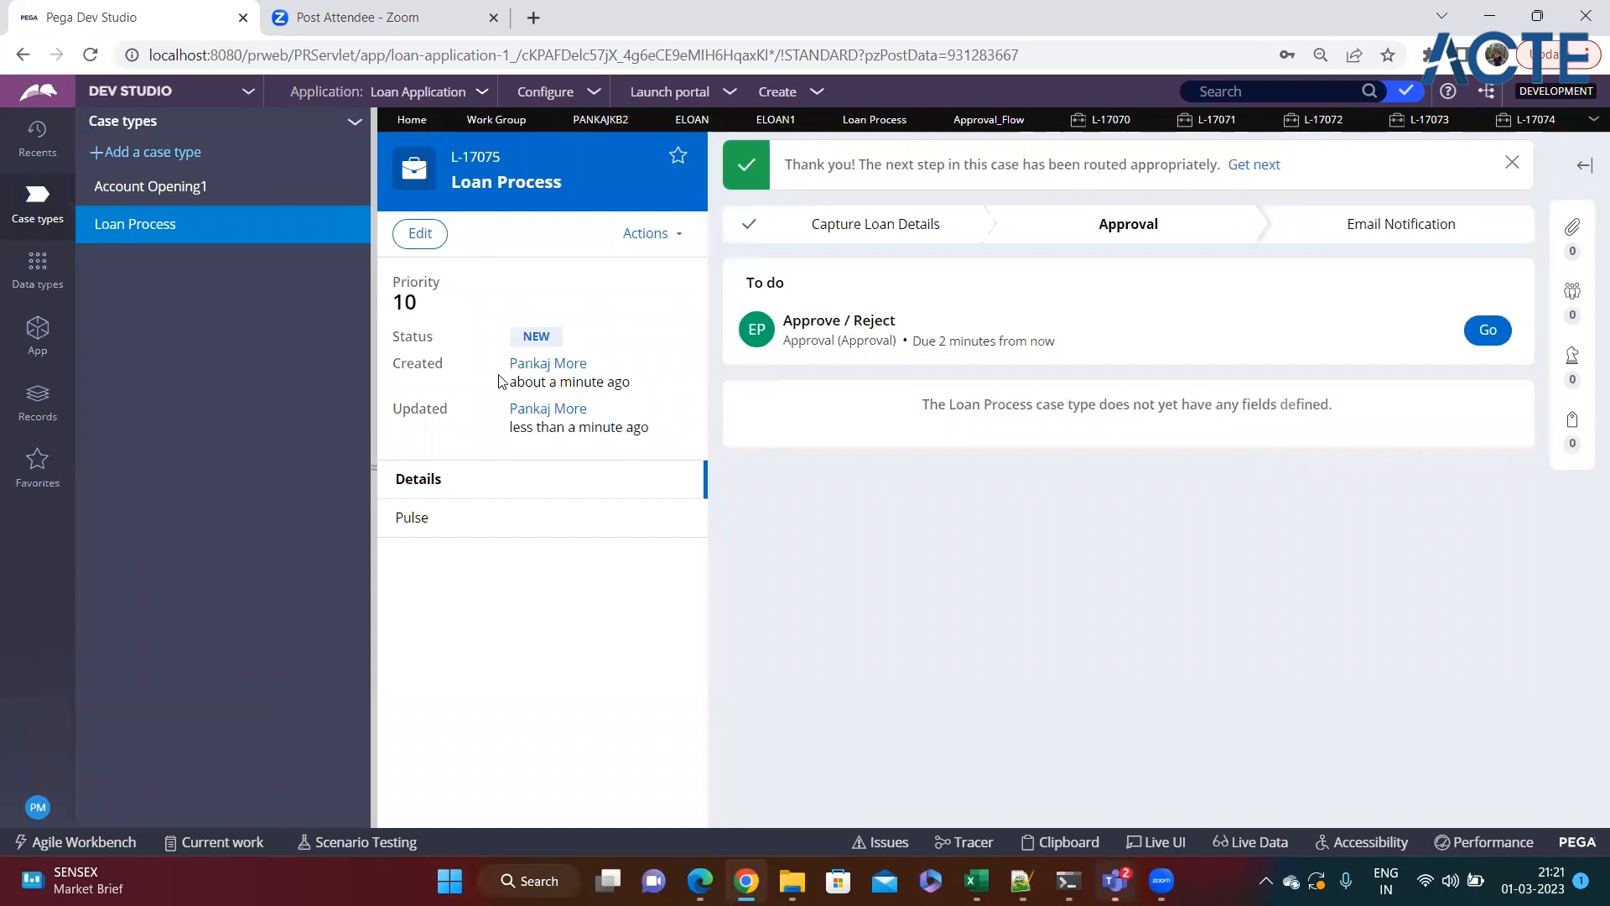
click(601, 122)
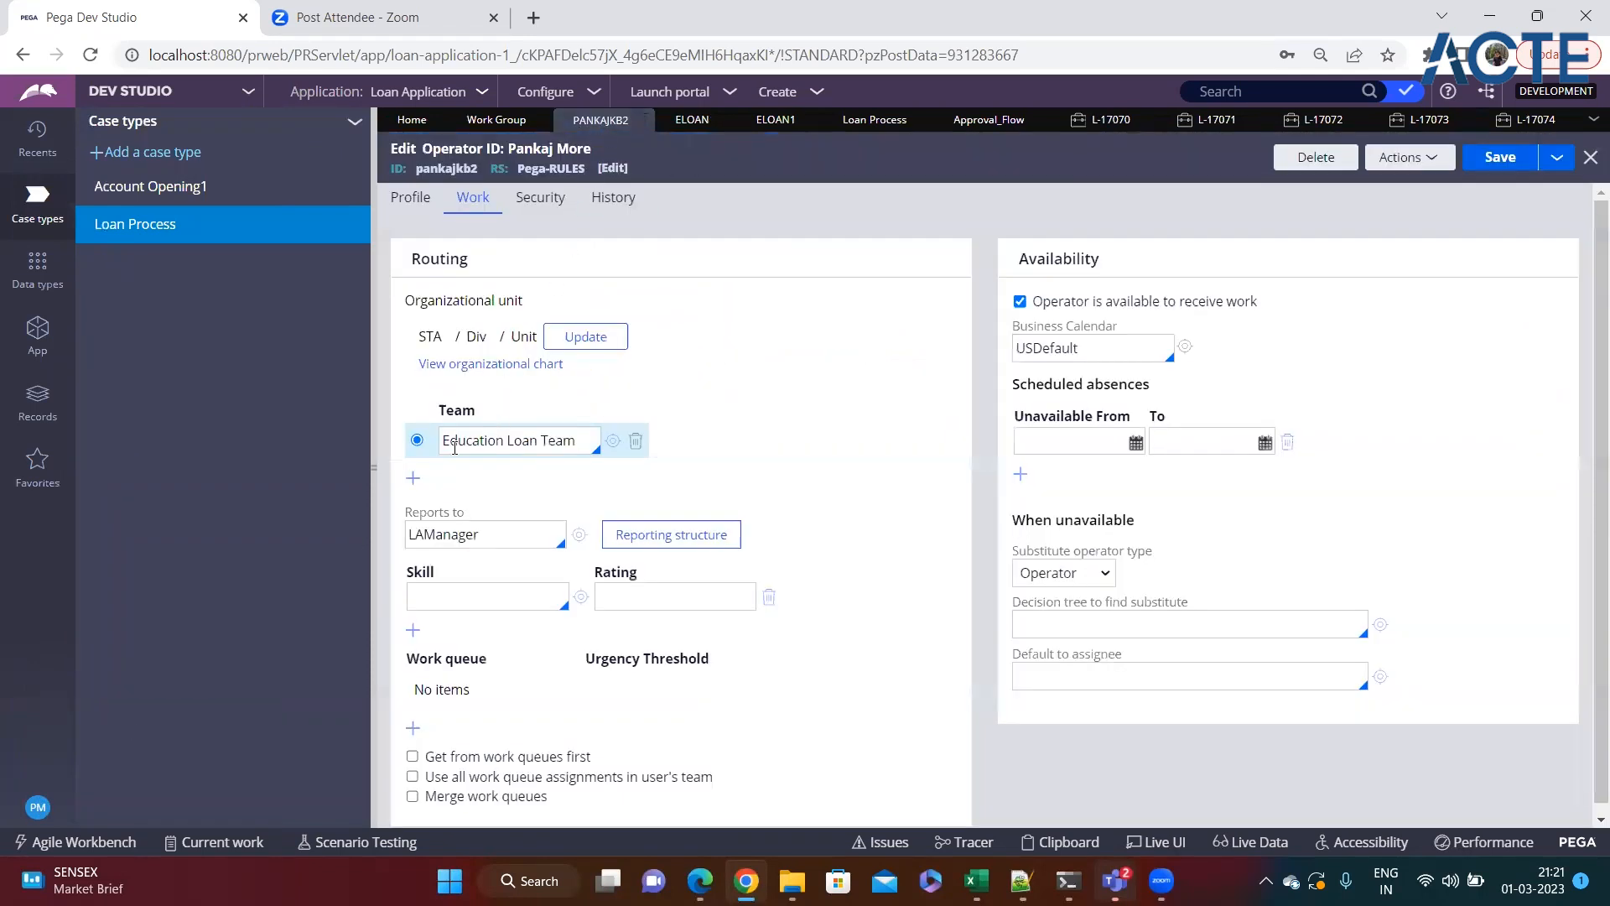
click(373, 472)
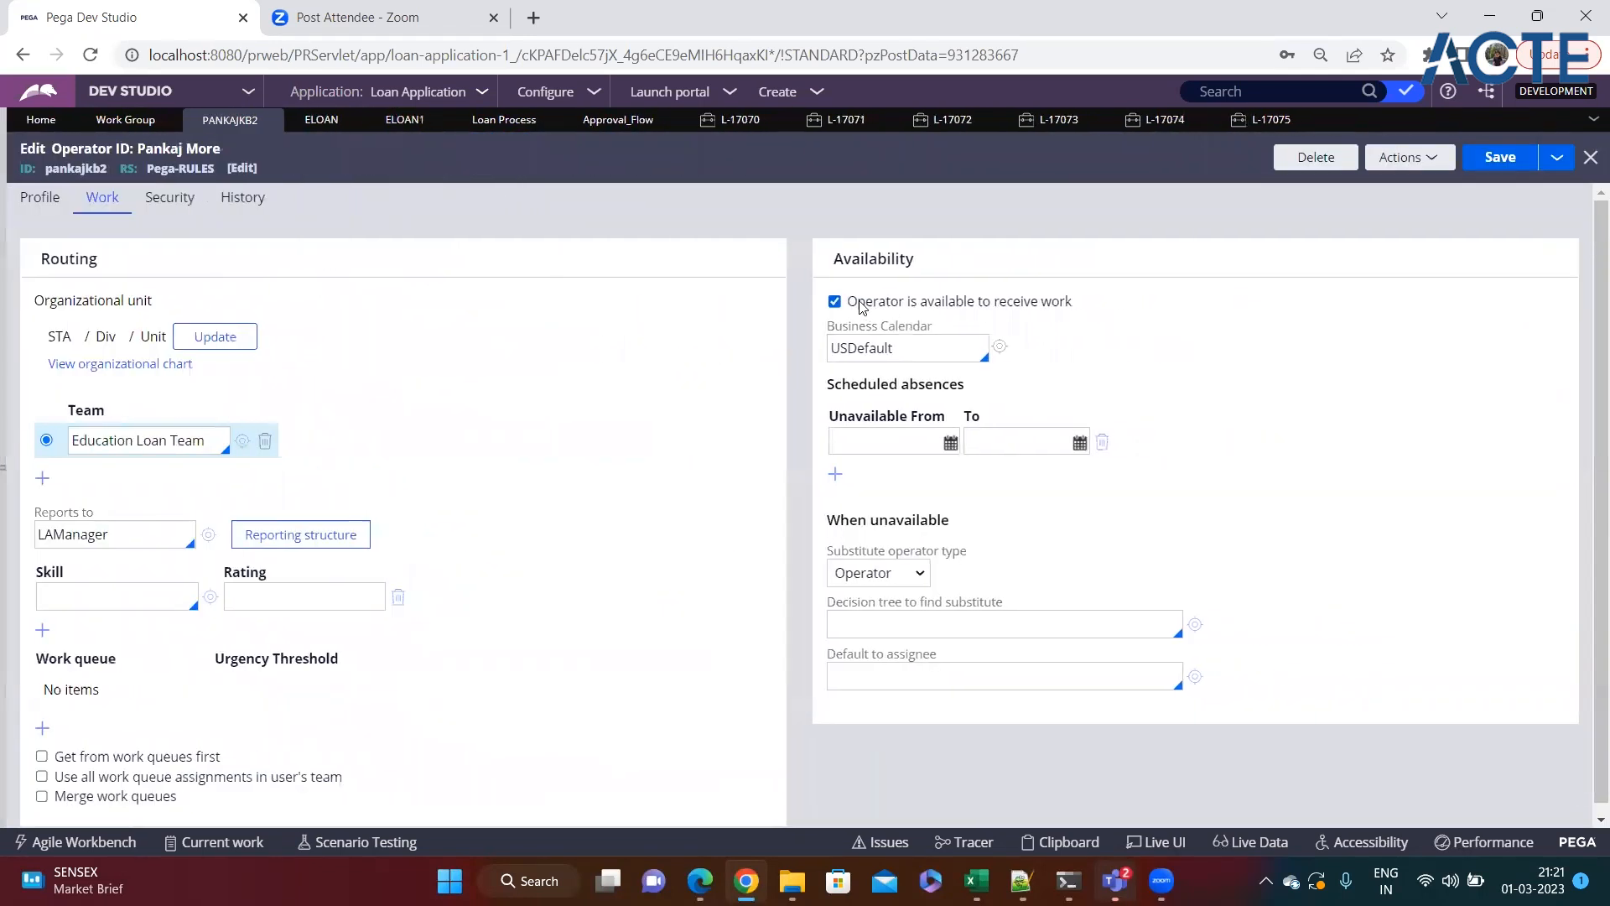
Step: Make the ELoan operator unavailable to receive work and save the record
click(312, 128)
click(835, 303)
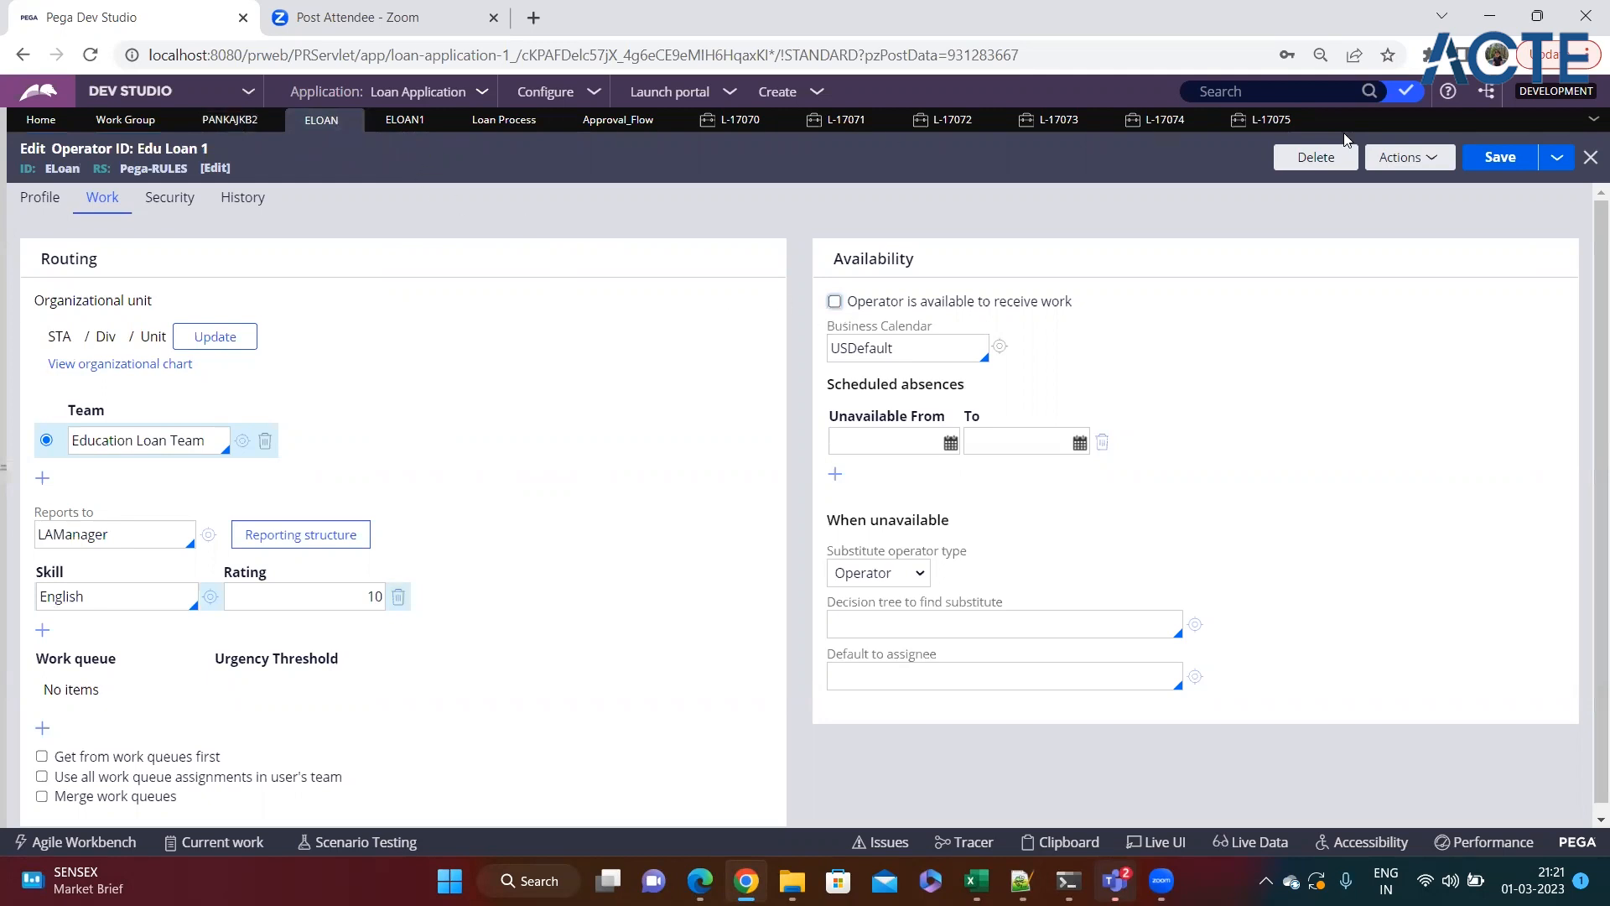
click(1499, 158)
Step: Make the ELoan1 operator unavailable to receive work and save the record
click(392, 124)
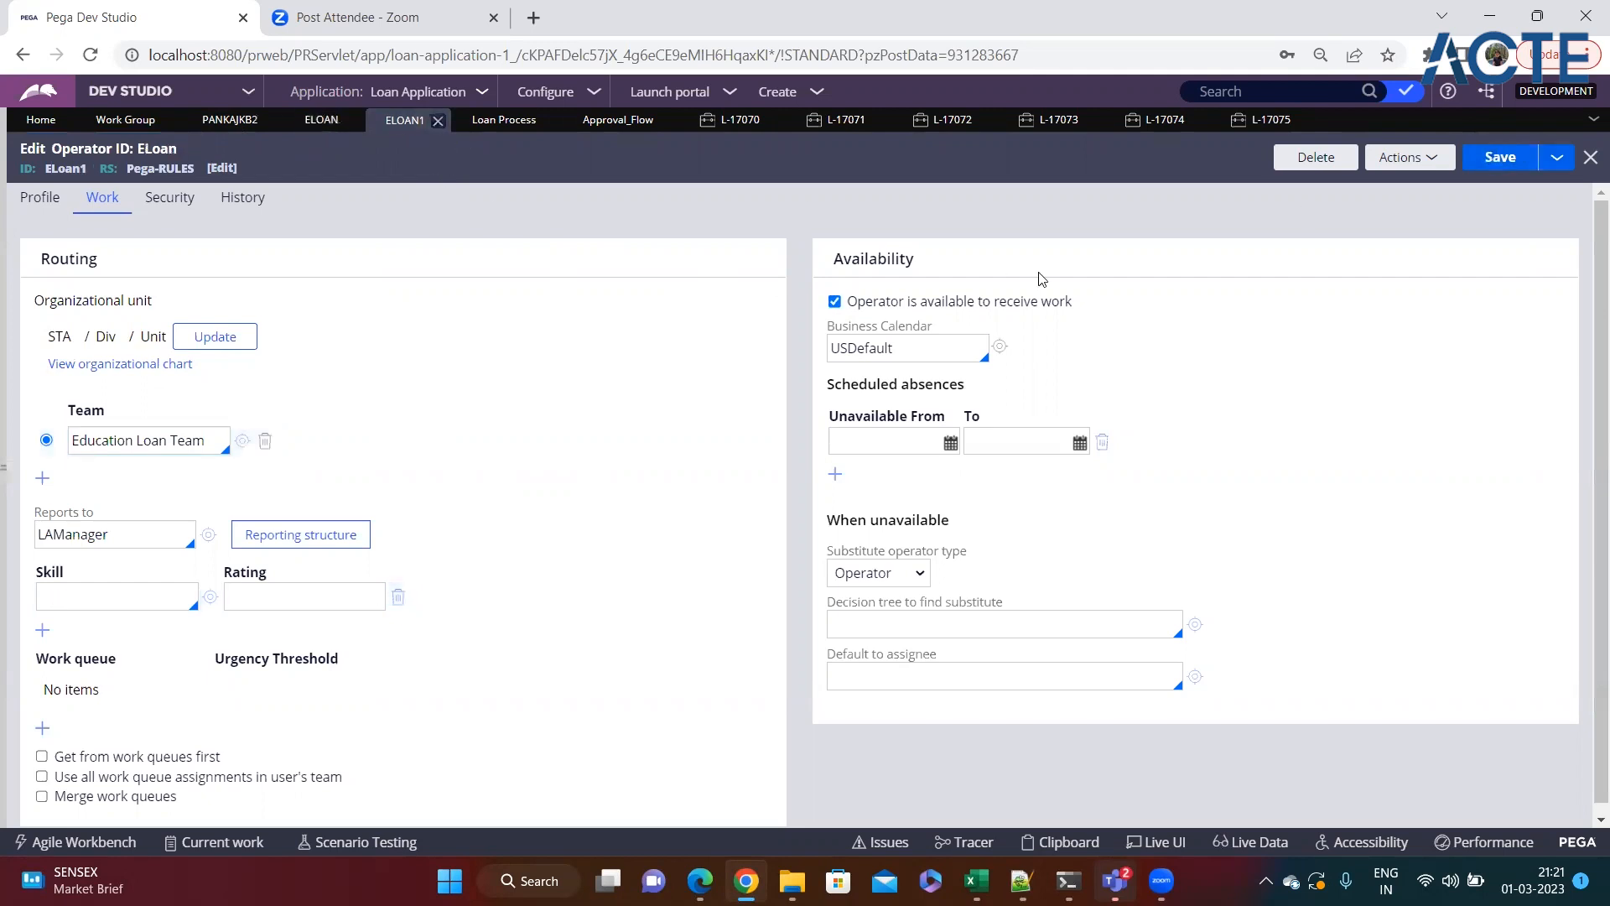
click(835, 301)
click(1499, 158)
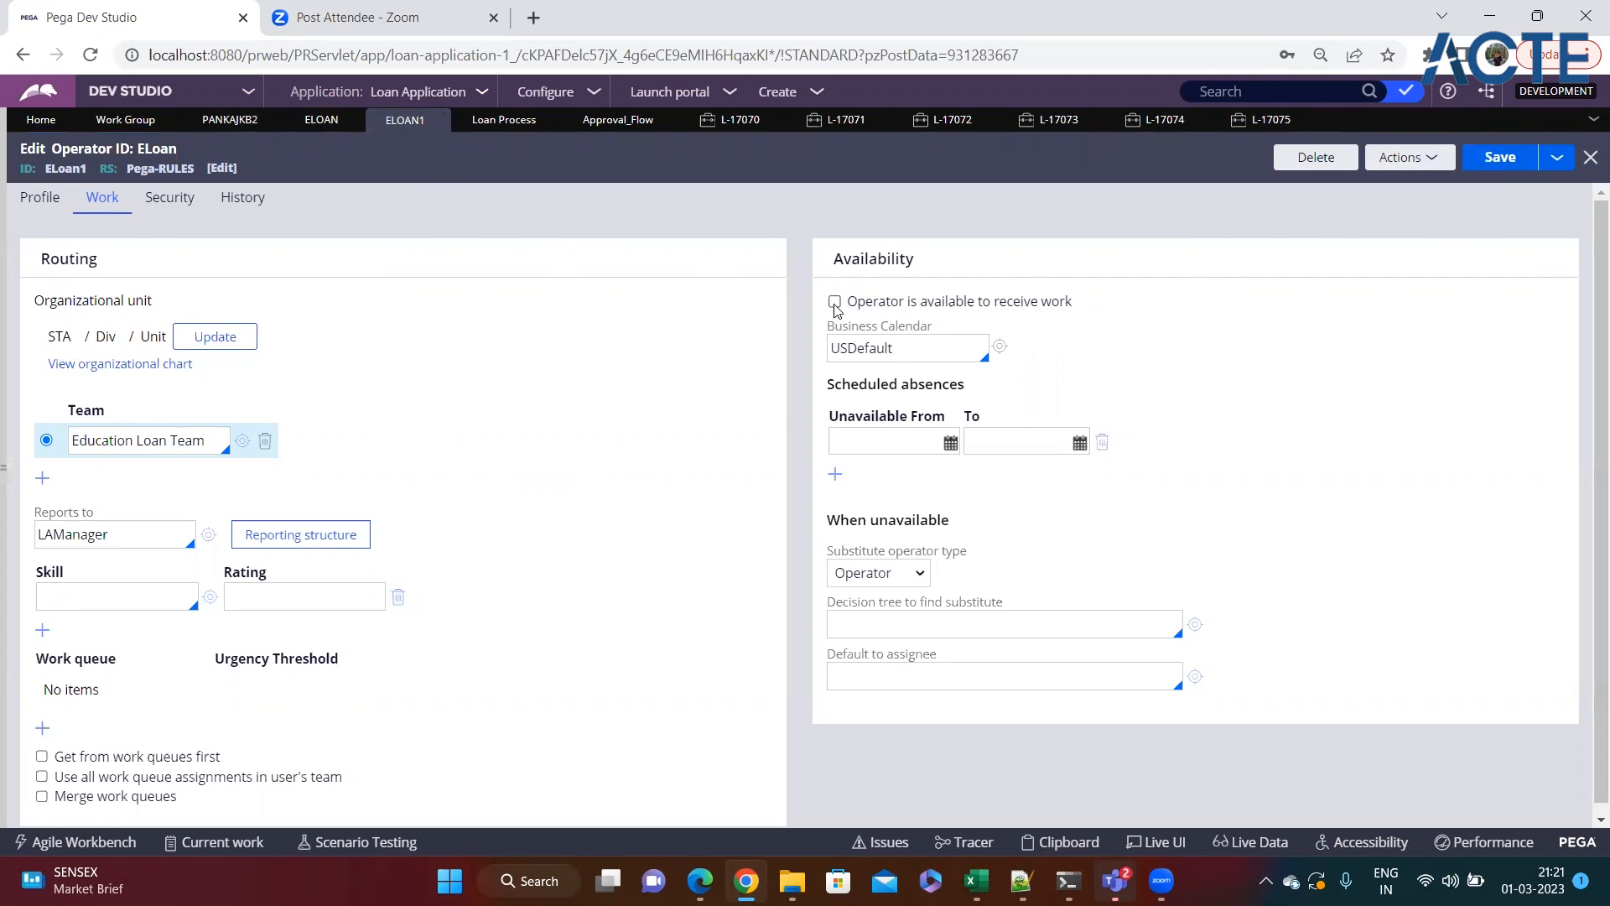
drag(855, 308, 1098, 312)
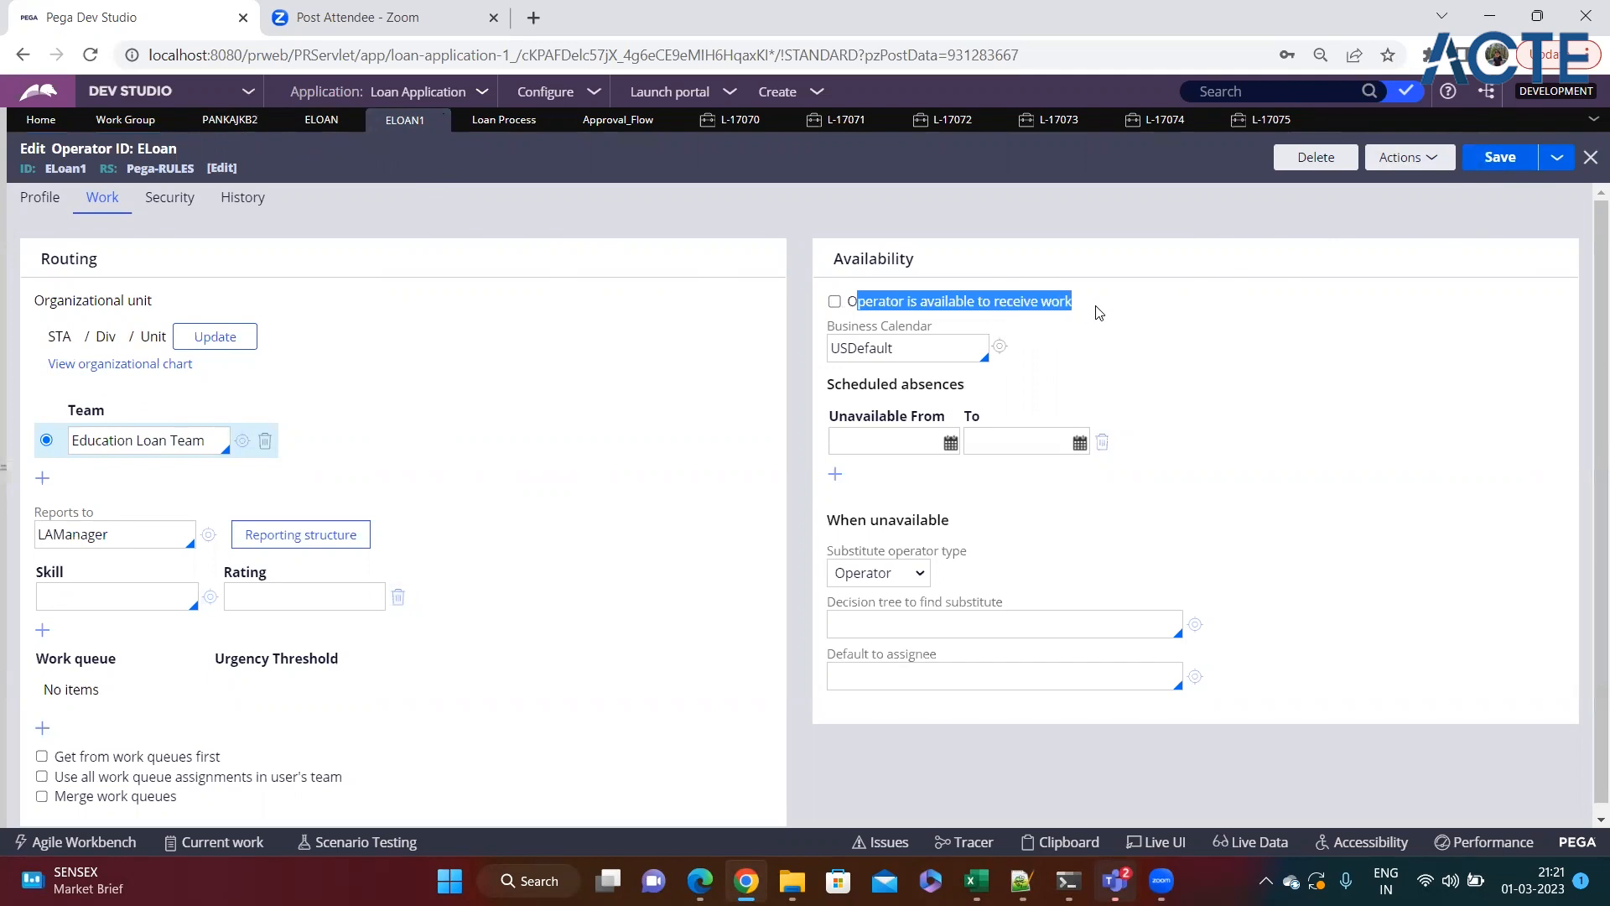
click(898, 312)
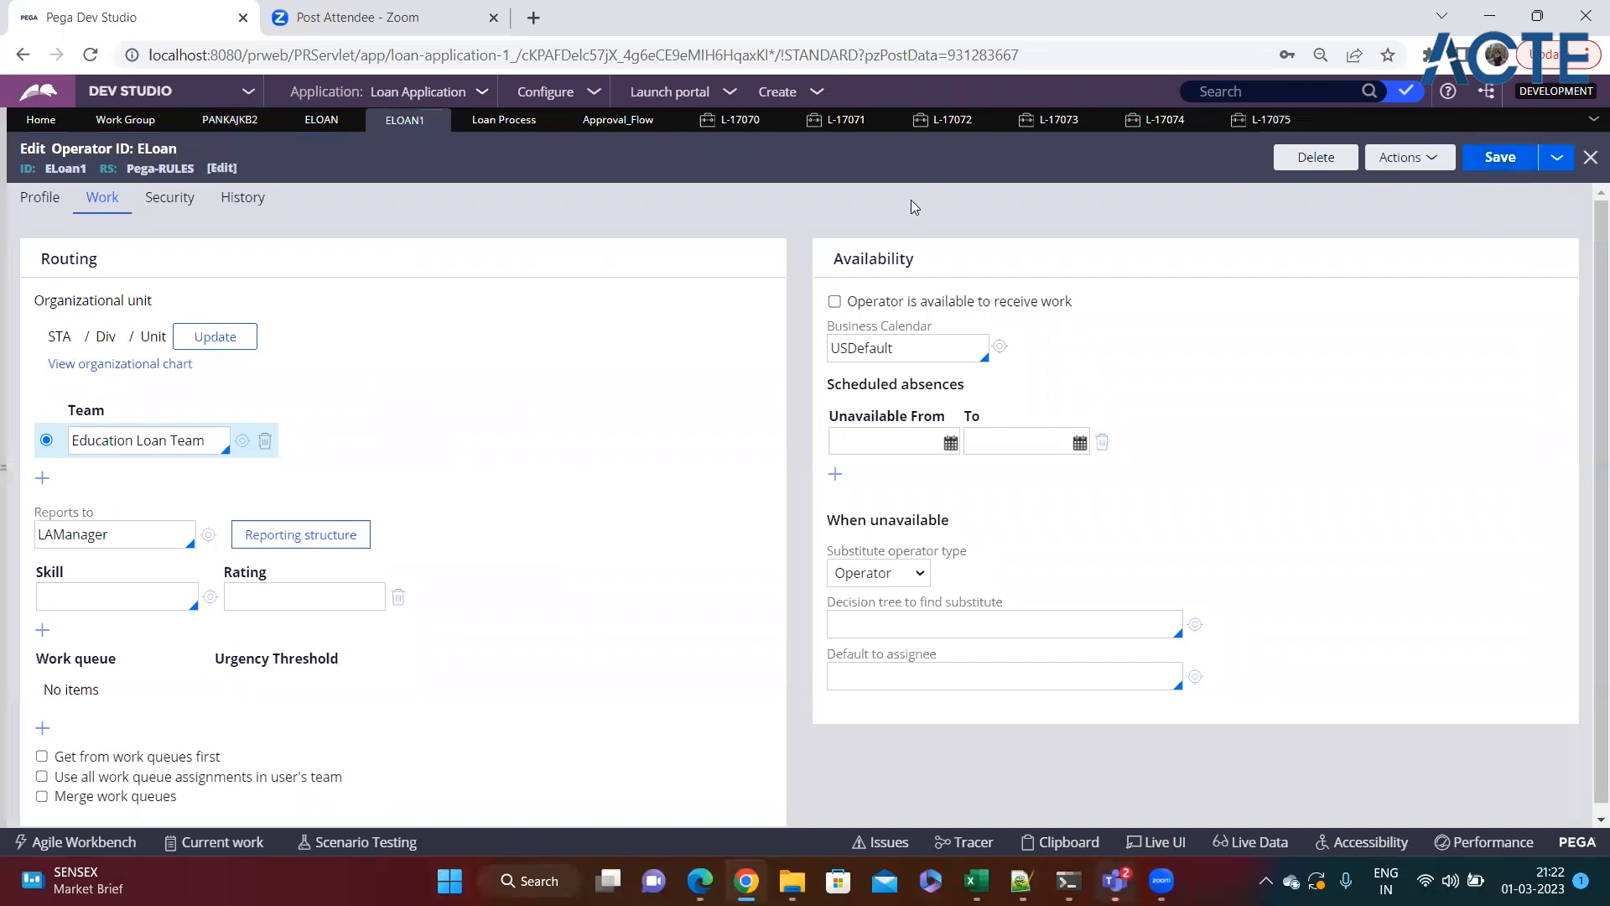
Step: Start another Loan Process case and continue past the personal details, keeping the prefilled values
click(816, 92)
click(809, 92)
mouse_move(905, 113)
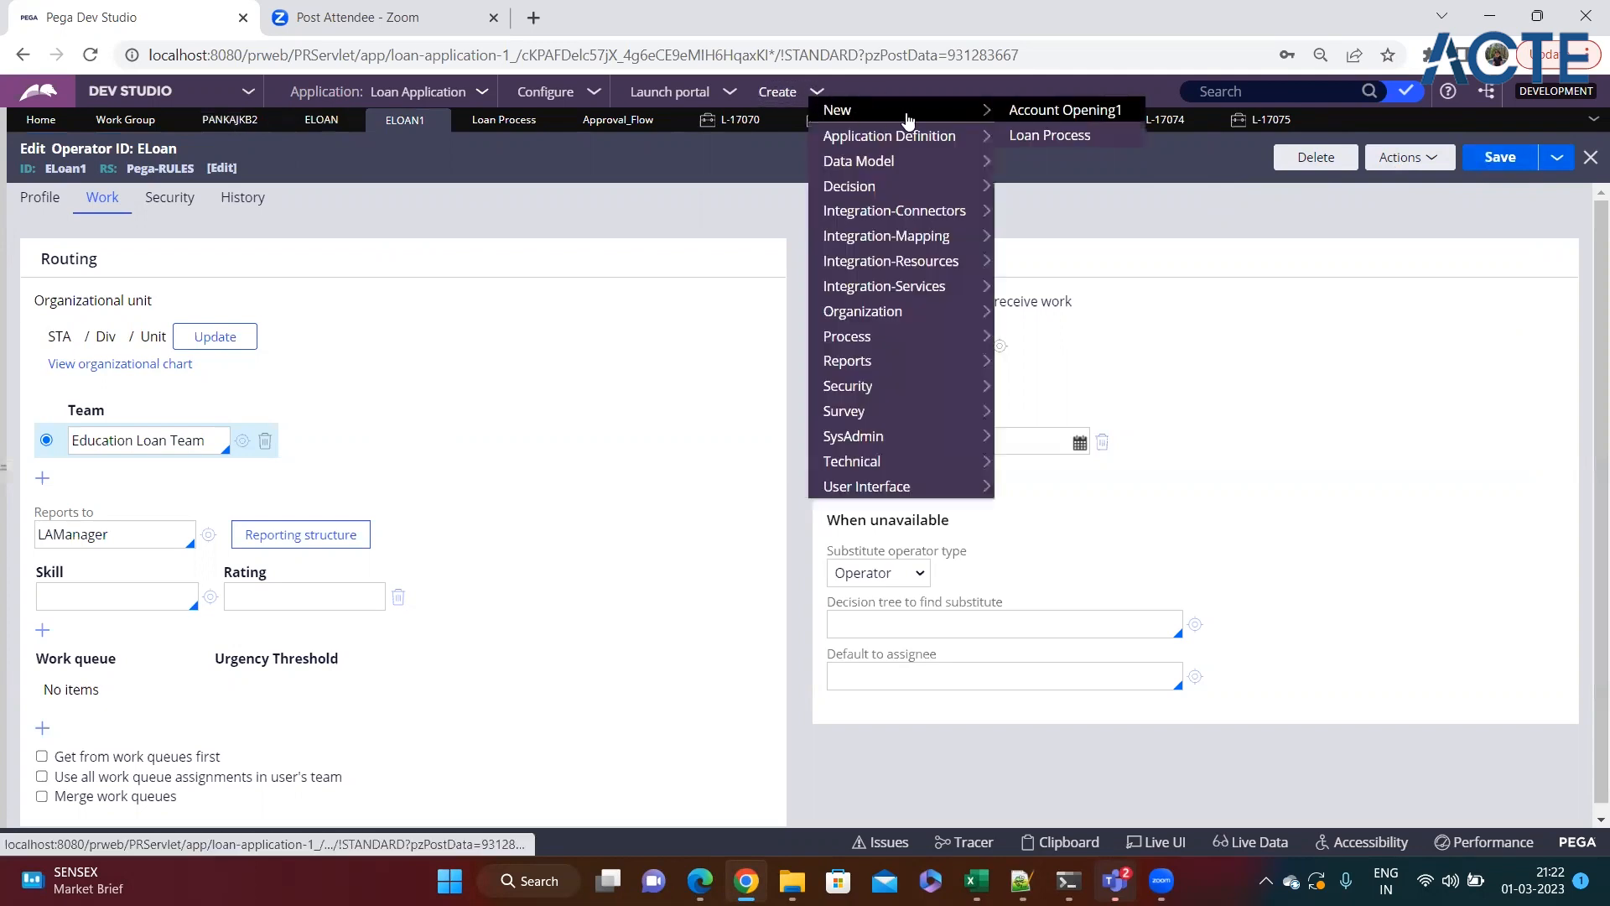
click(1045, 136)
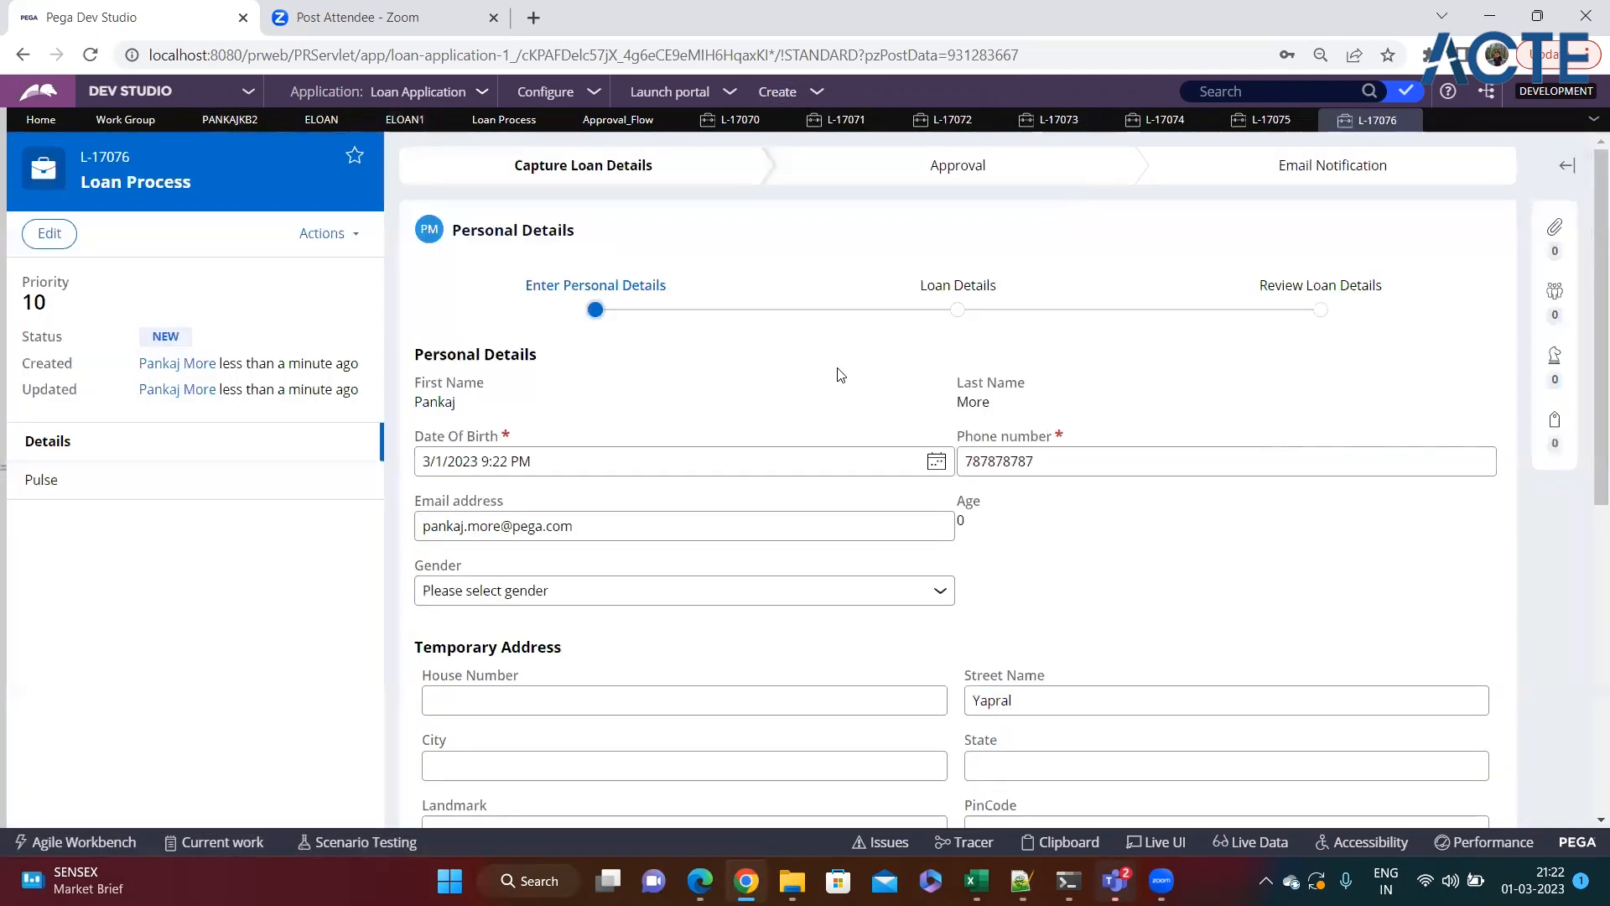
scroll(1402, 784, down, 6)
click(1461, 800)
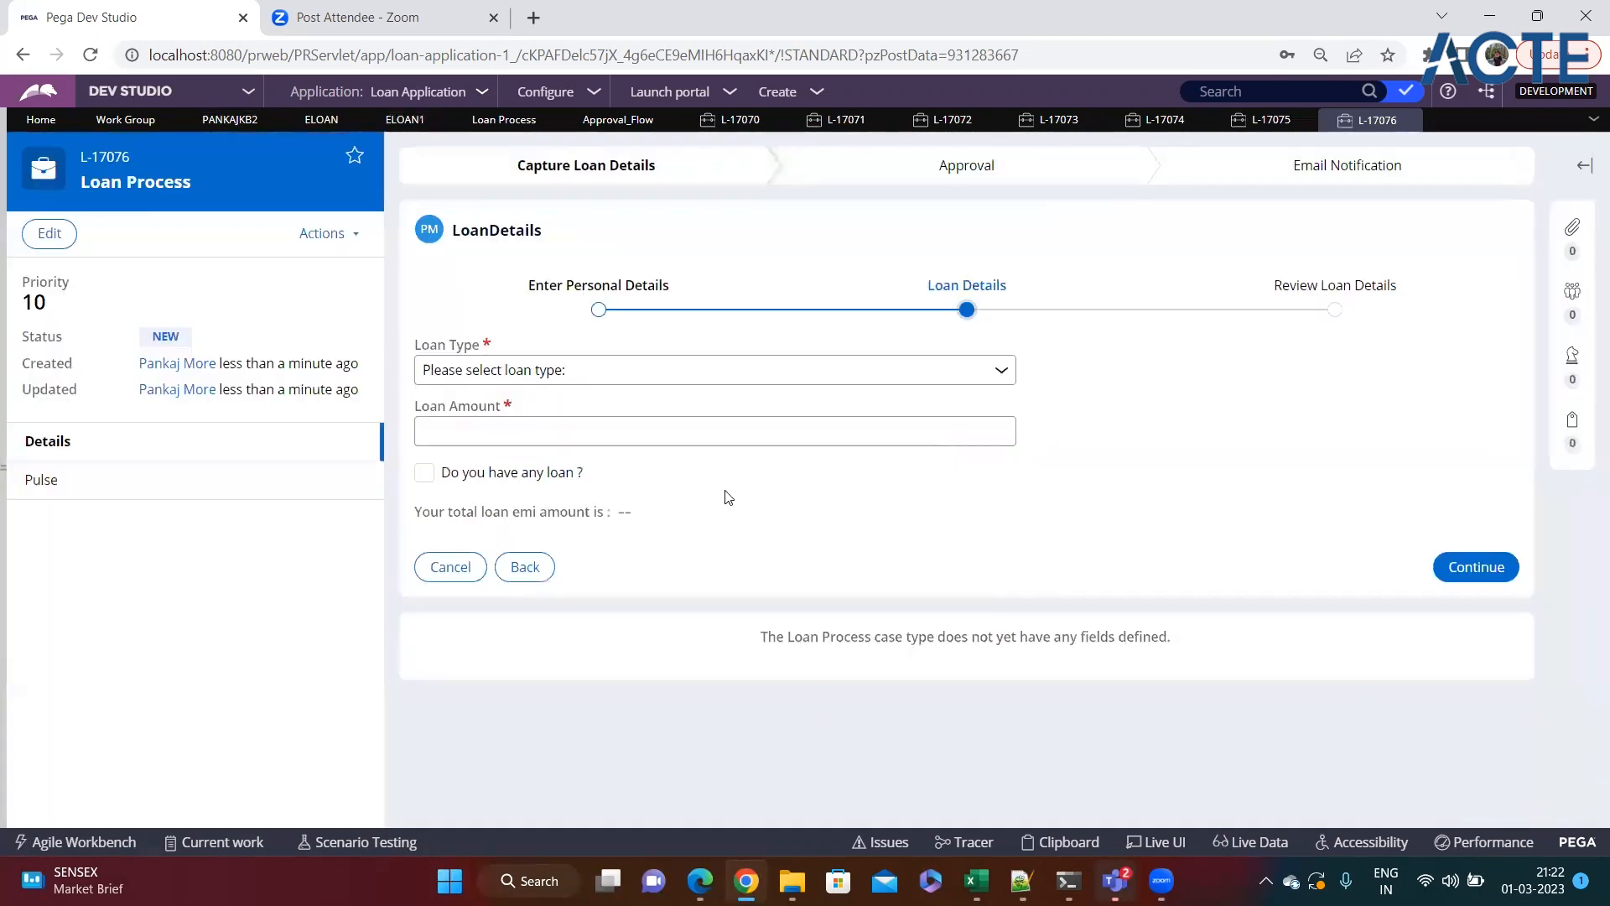
Step: Request an Education Loan with a loan amount of 324 and create the case
click(562, 376)
click(536, 414)
click(585, 433)
text(124)
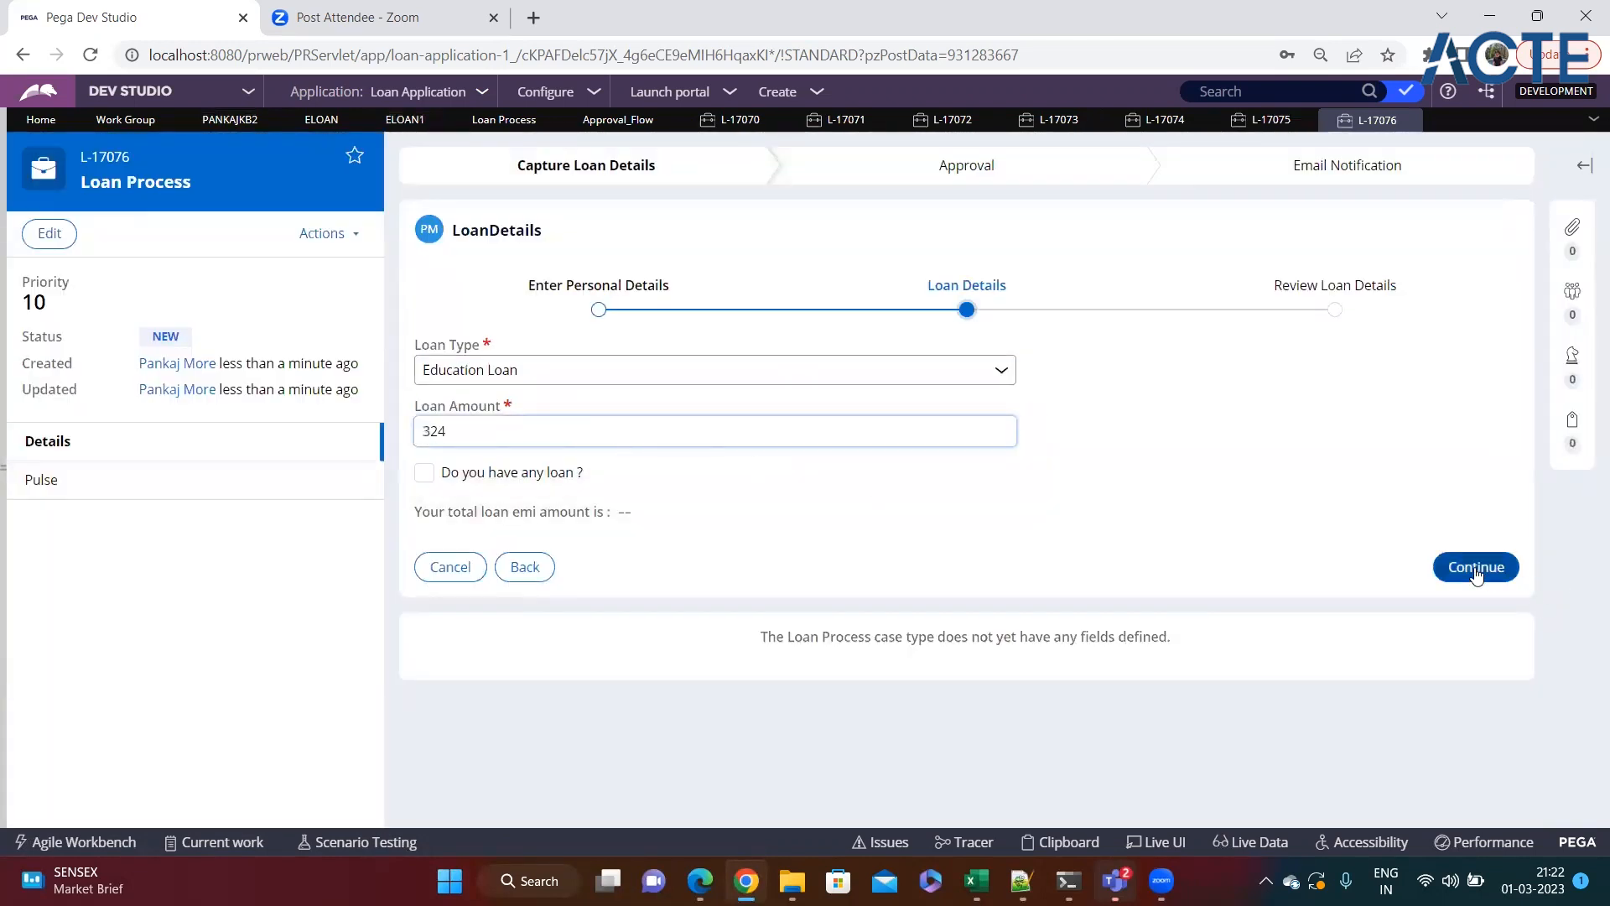
click(1476, 567)
click(1469, 398)
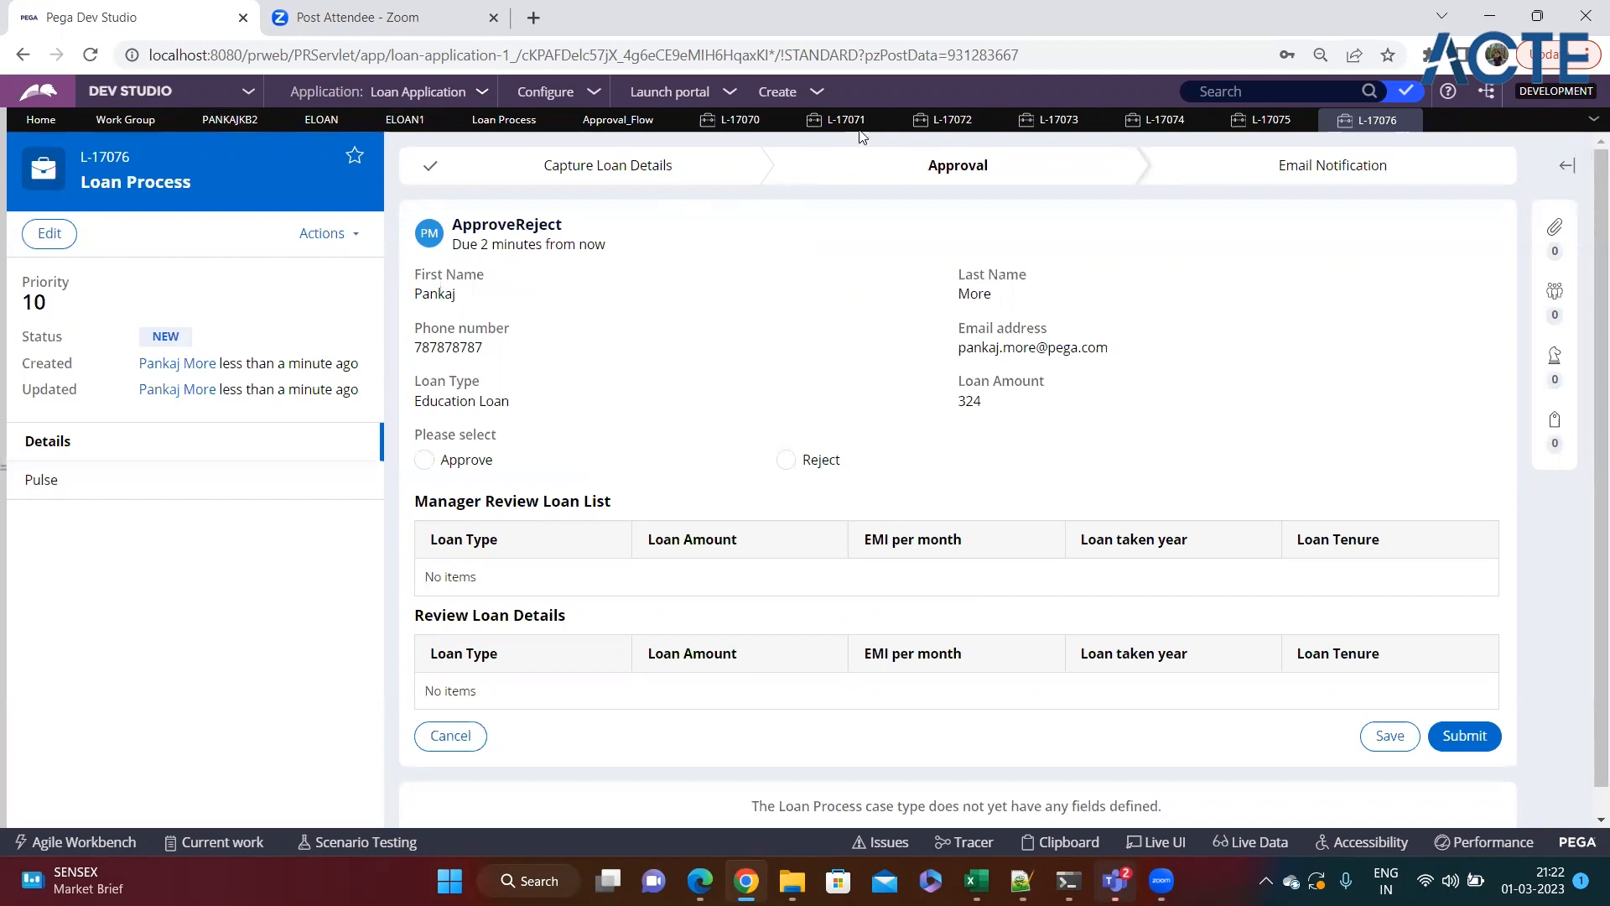
Step: Start one more Loan Process case and accept its prefilled personal details
click(801, 93)
click(1048, 135)
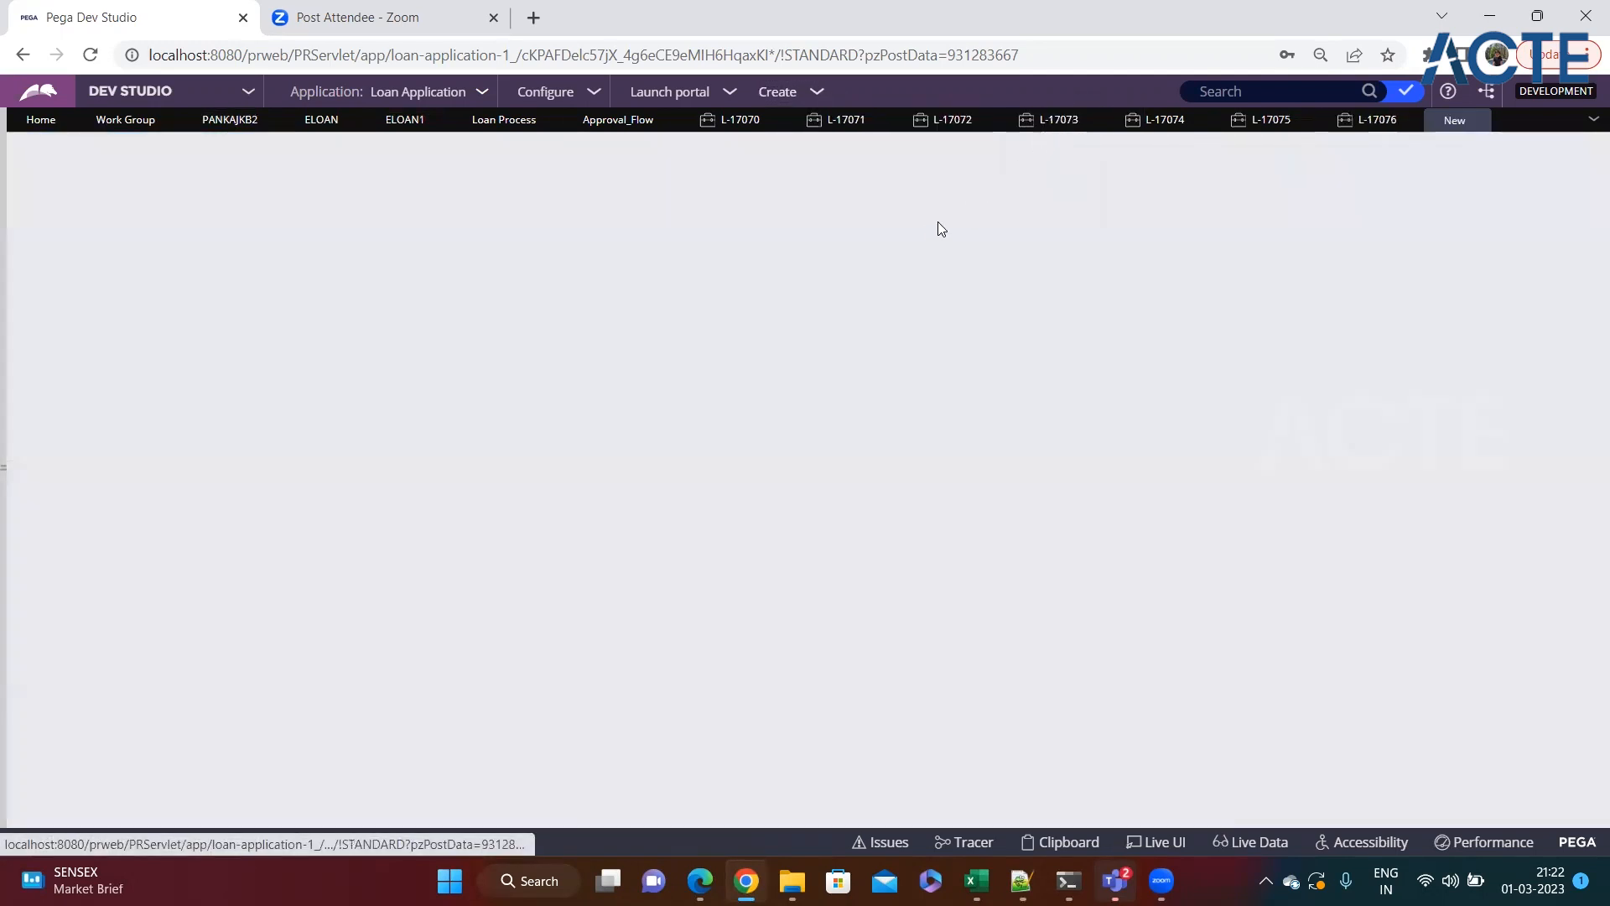
scroll(821, 443, down, 7)
click(1455, 712)
Step: Request an Education Loan of 323 and create the case for approval
click(436, 370)
click(445, 413)
click(471, 426)
click(1444, 570)
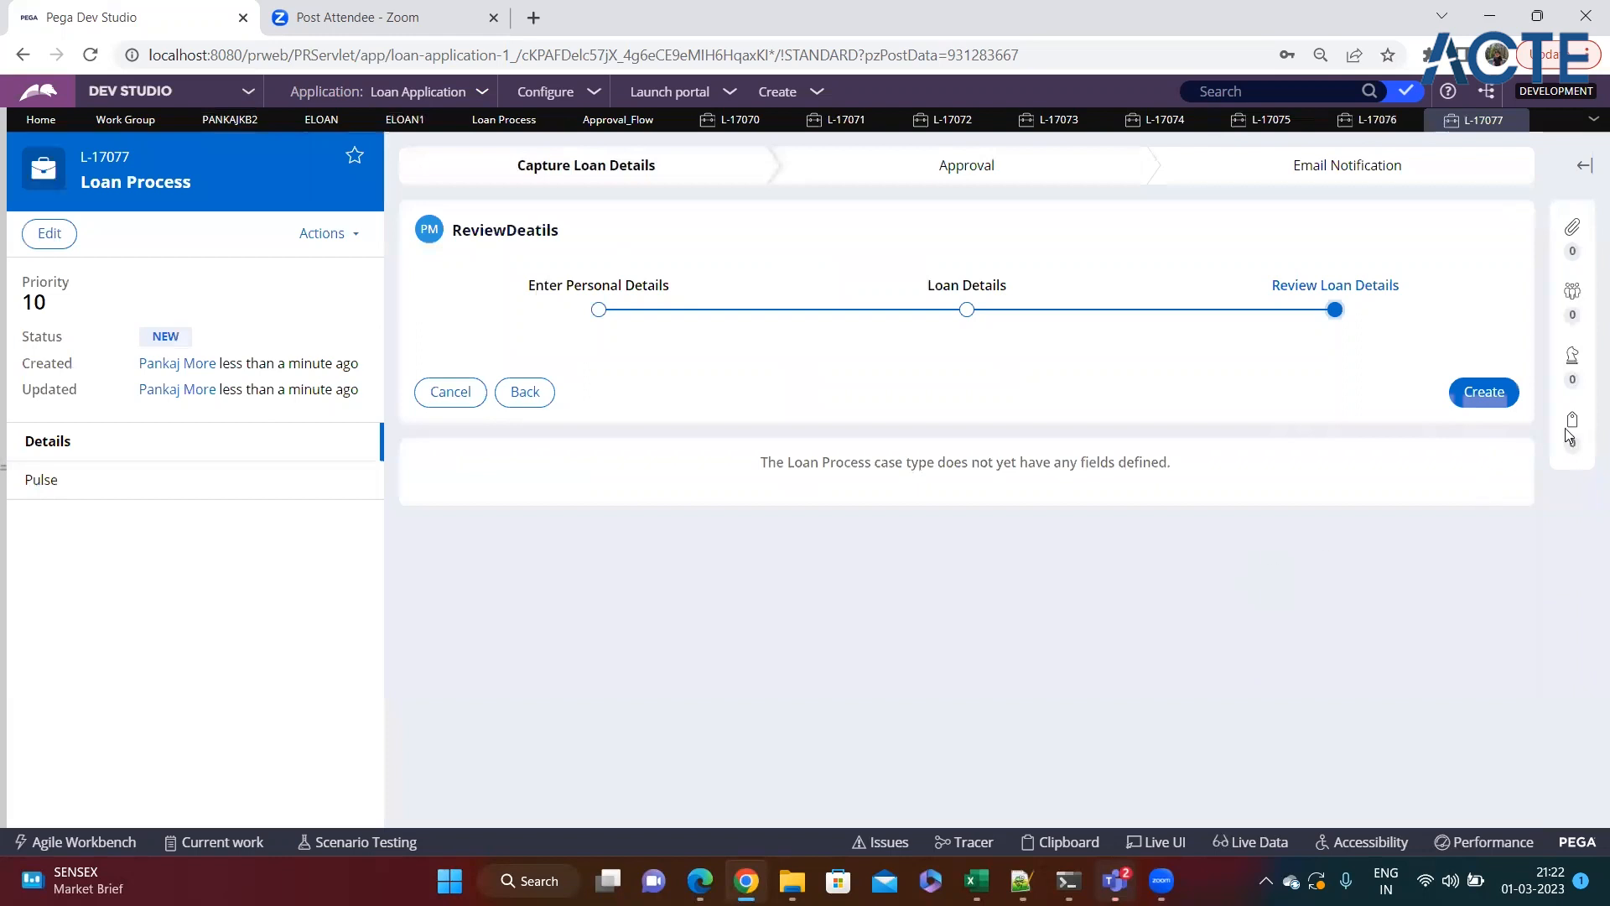
click(1489, 397)
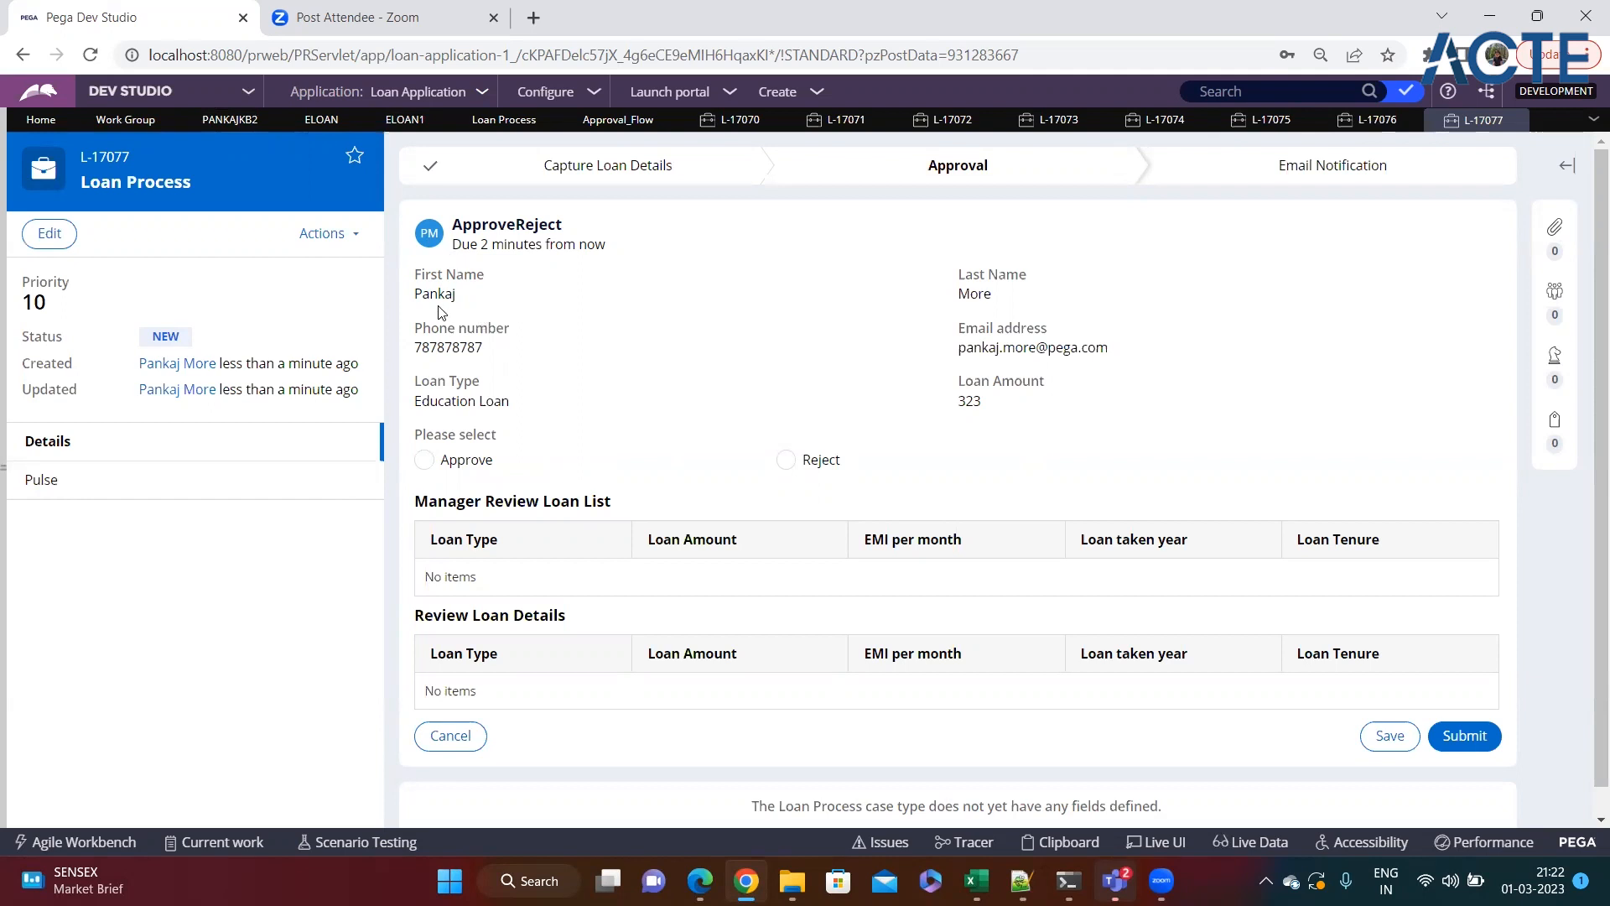
Step: Schedule an absence from 3/1/2023 to 3/5/2023 in the first Education Loan Team operator's availability settings
click(235, 127)
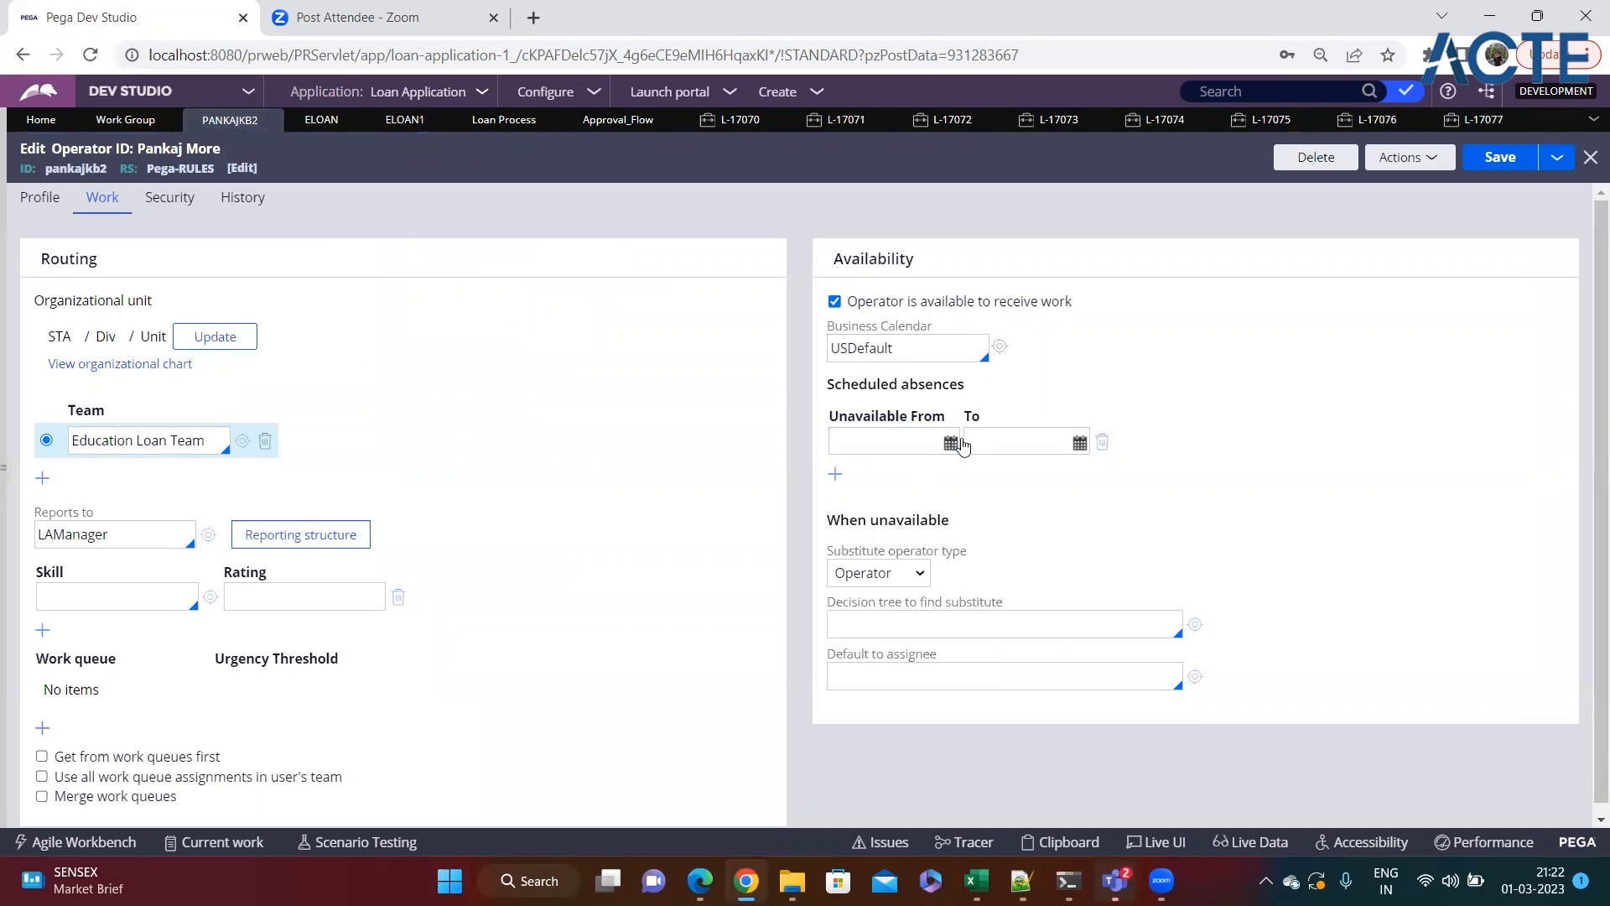
click(951, 441)
click(960, 538)
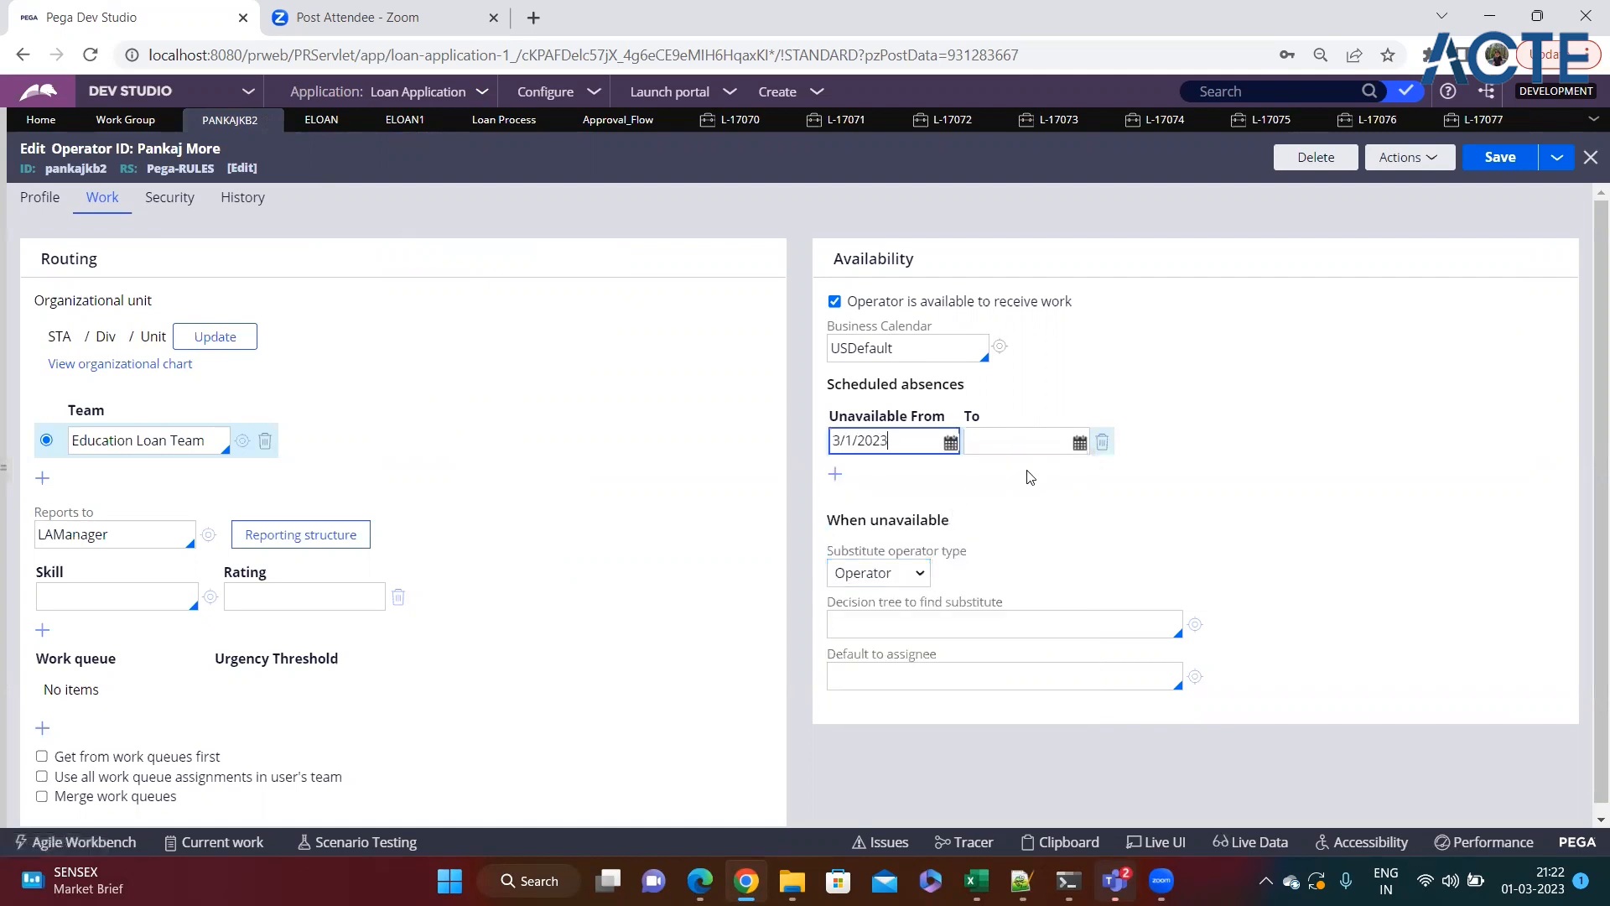
click(1080, 442)
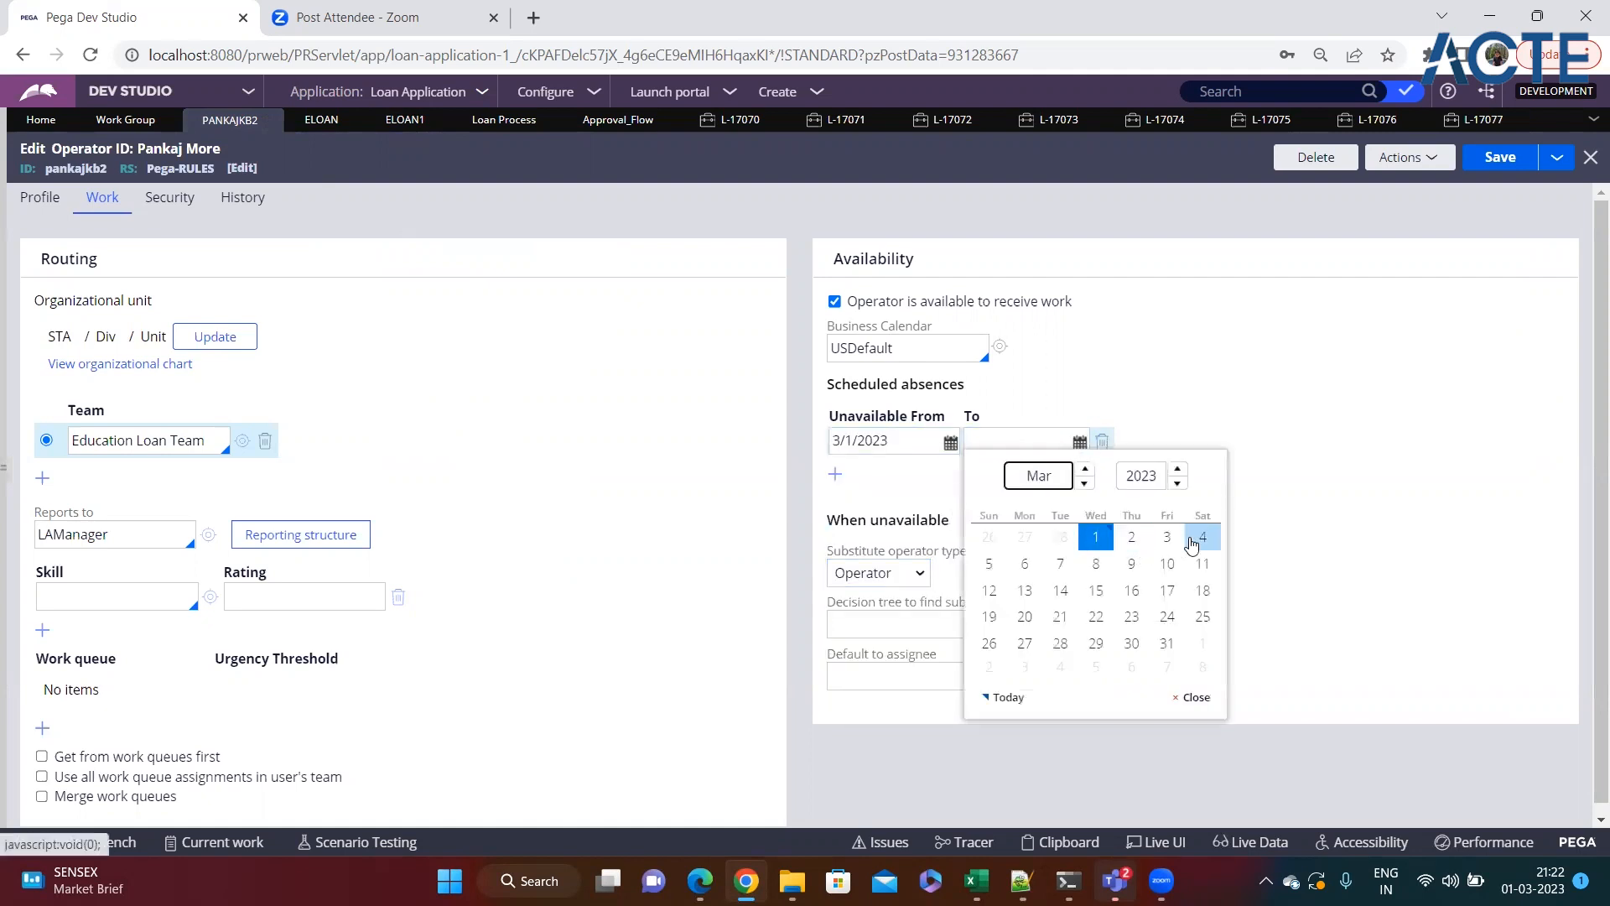
click(987, 562)
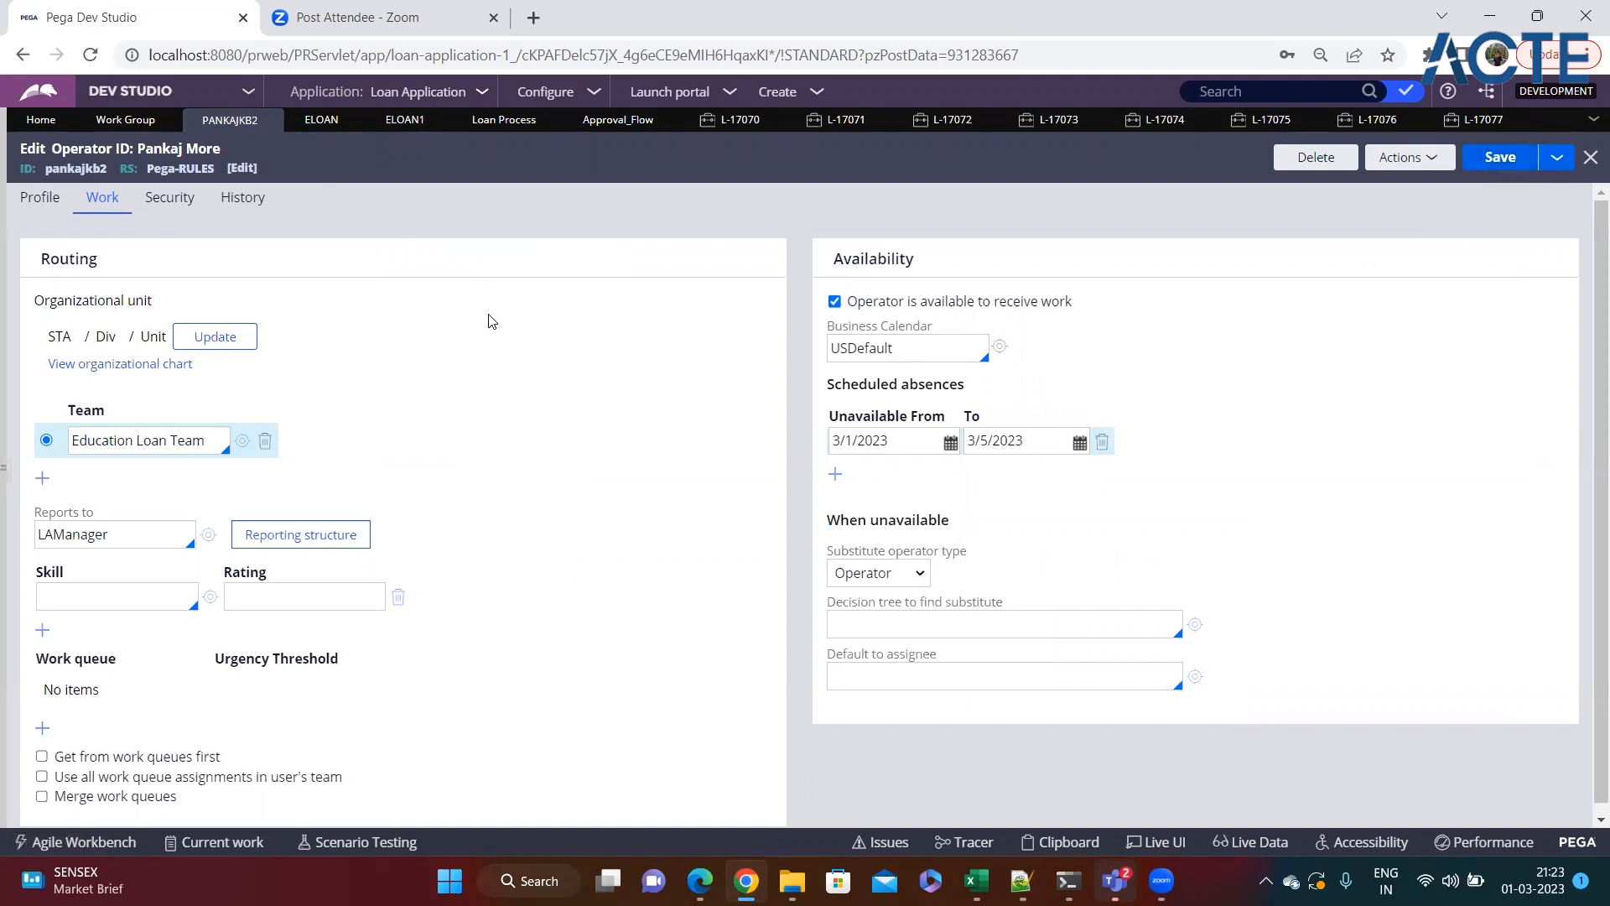
Step: Switch to the Notepad++ notes and mark the first Education Loan member "On LEave" and both ELoan and Eloan1 "Left"
click(1020, 880)
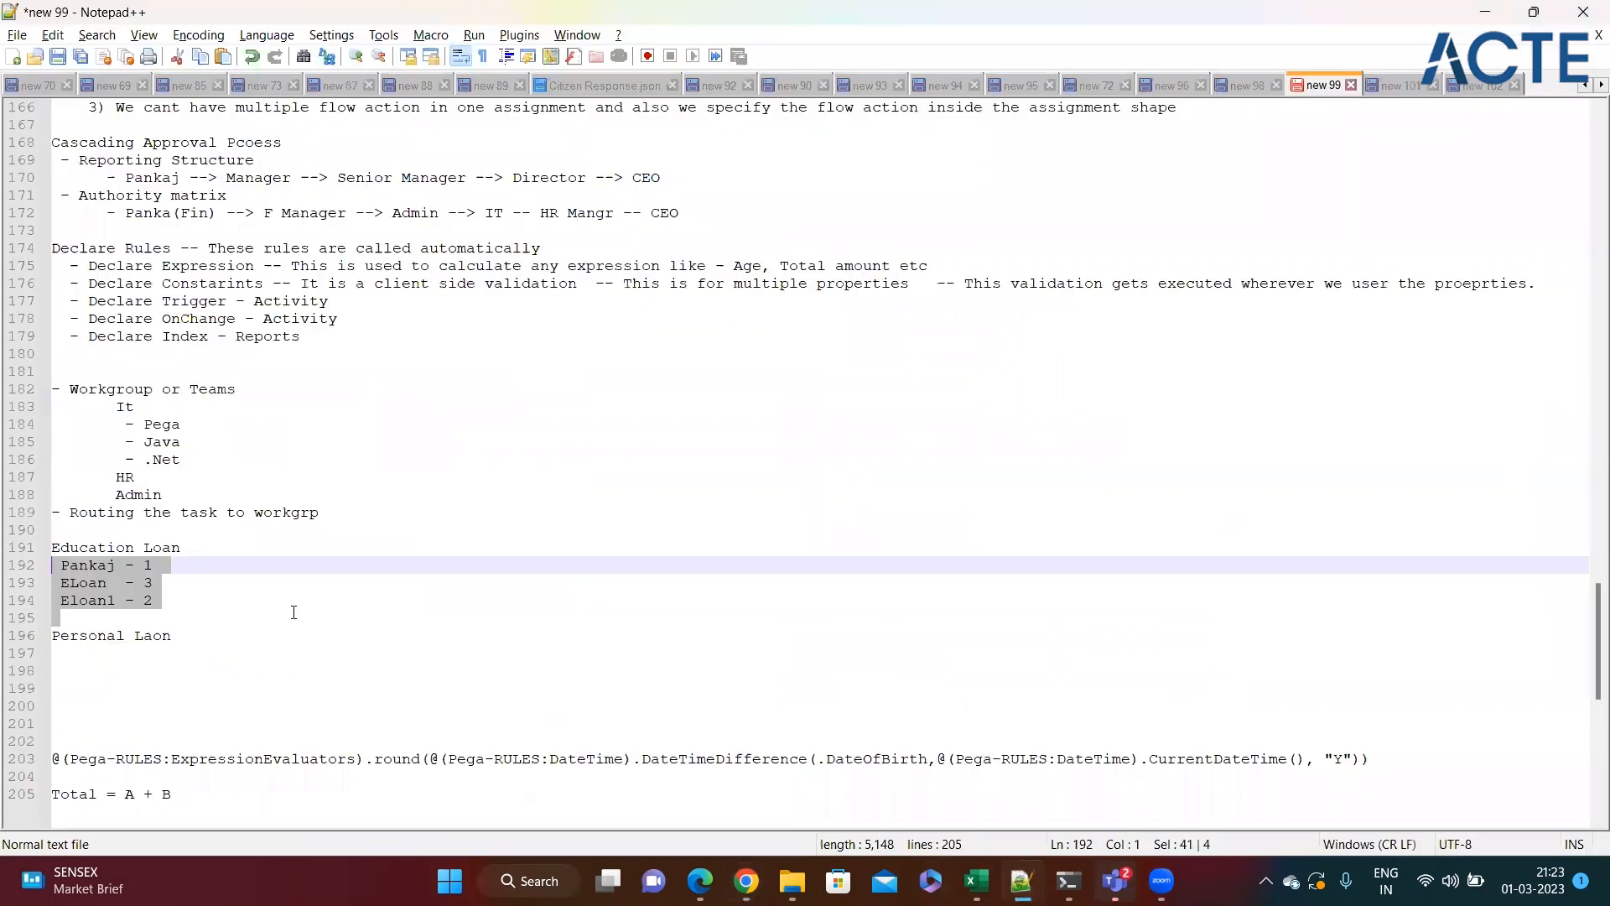
click(180, 580)
click(218, 570)
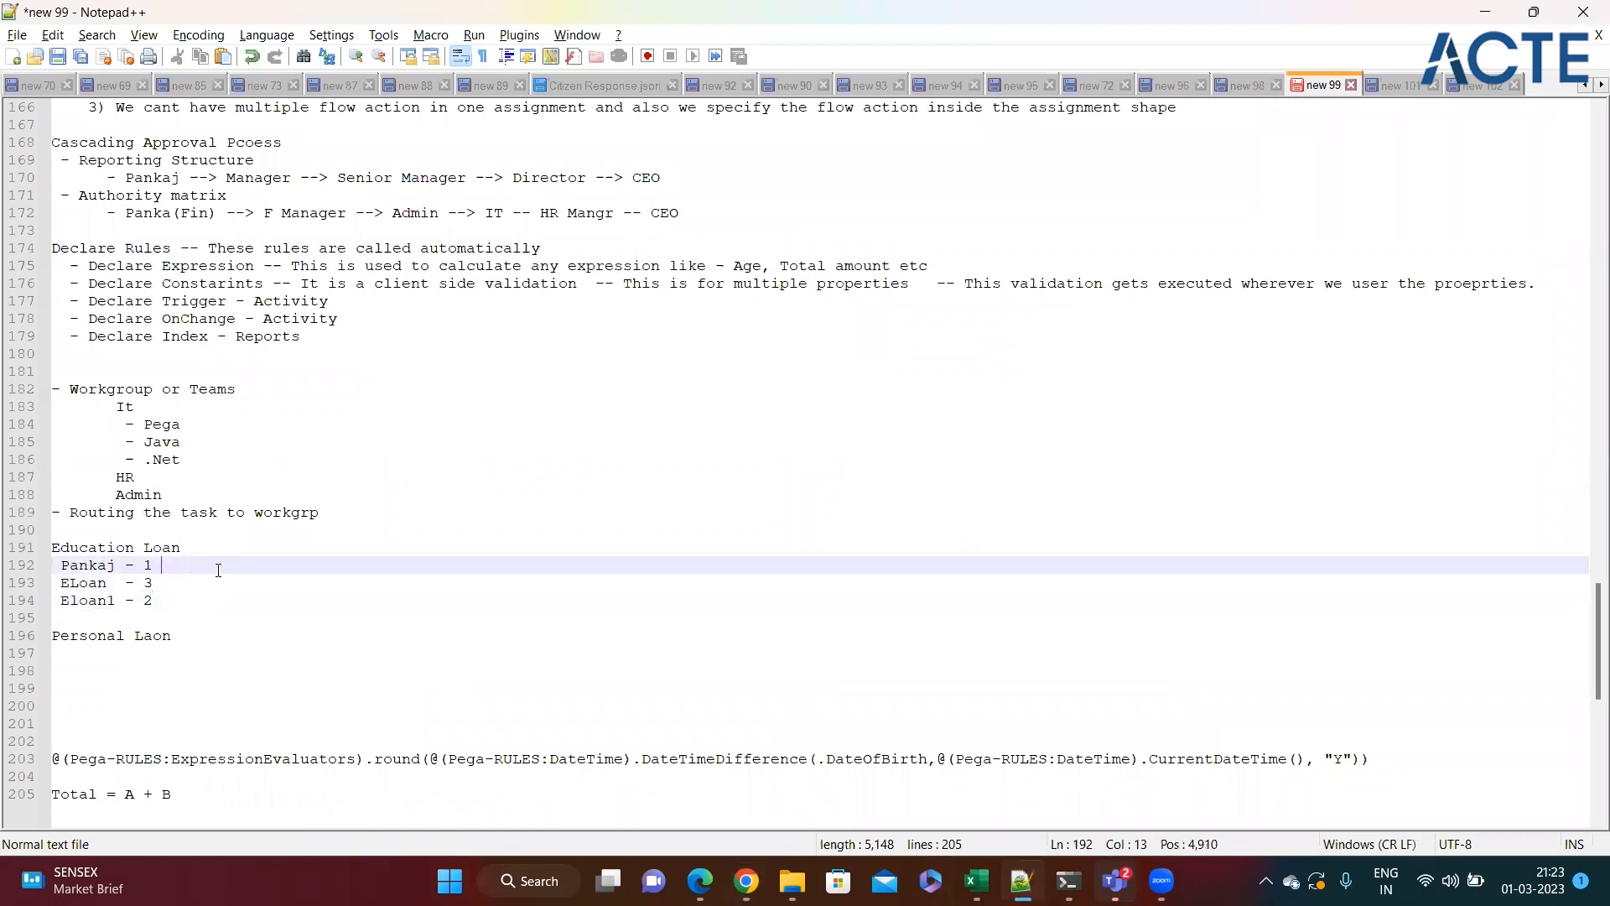
text(- On LEave)
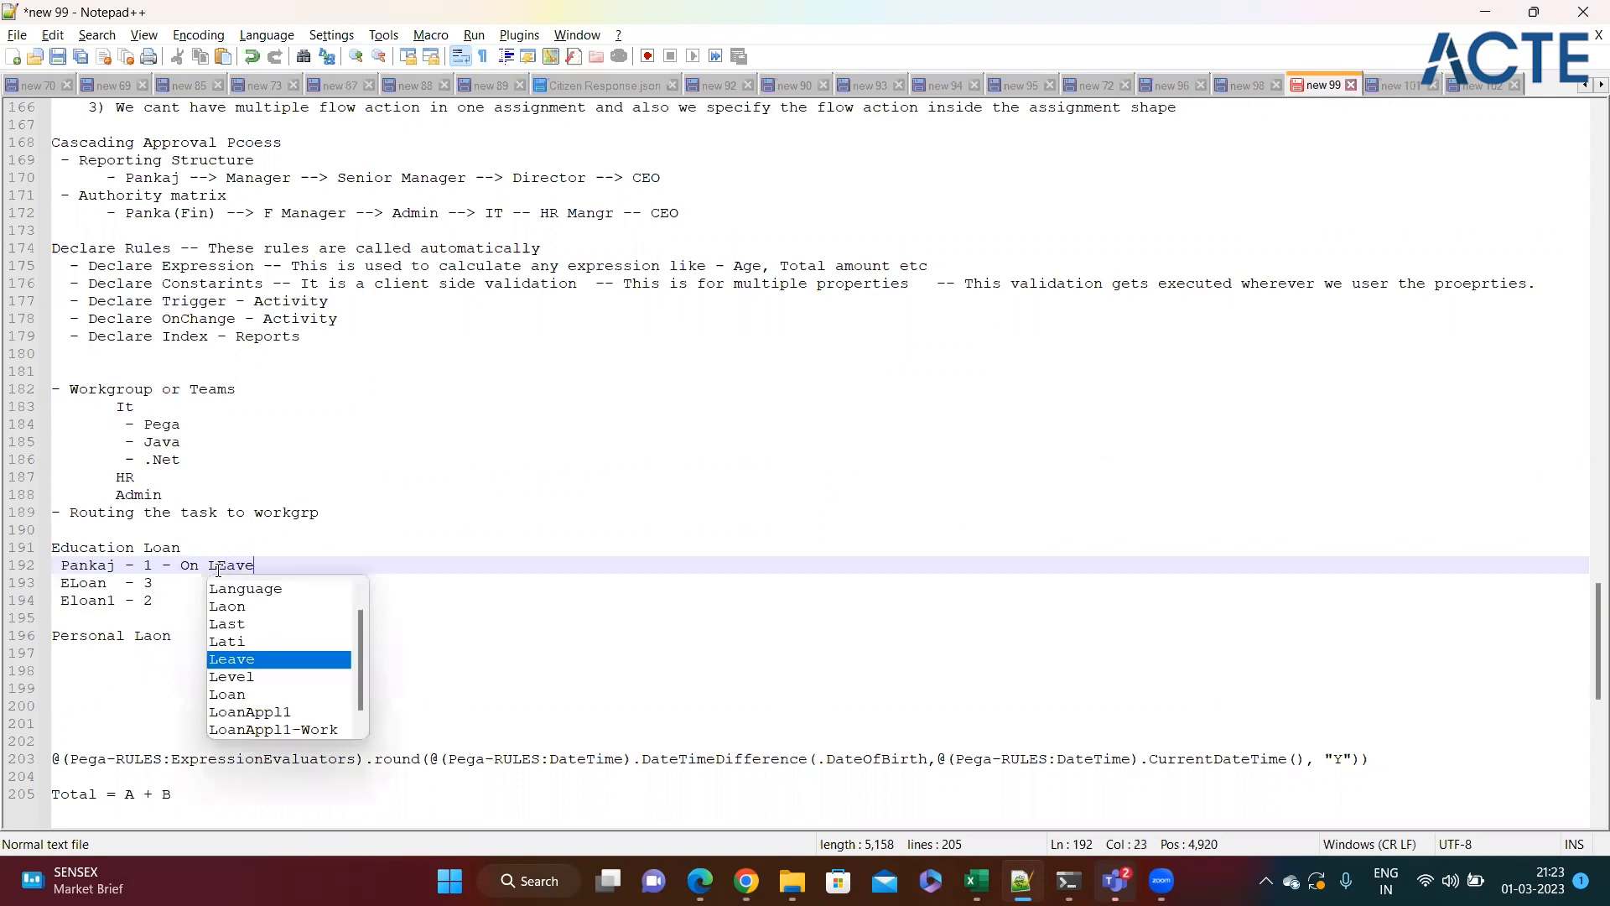
click(208, 582)
text(- Left)
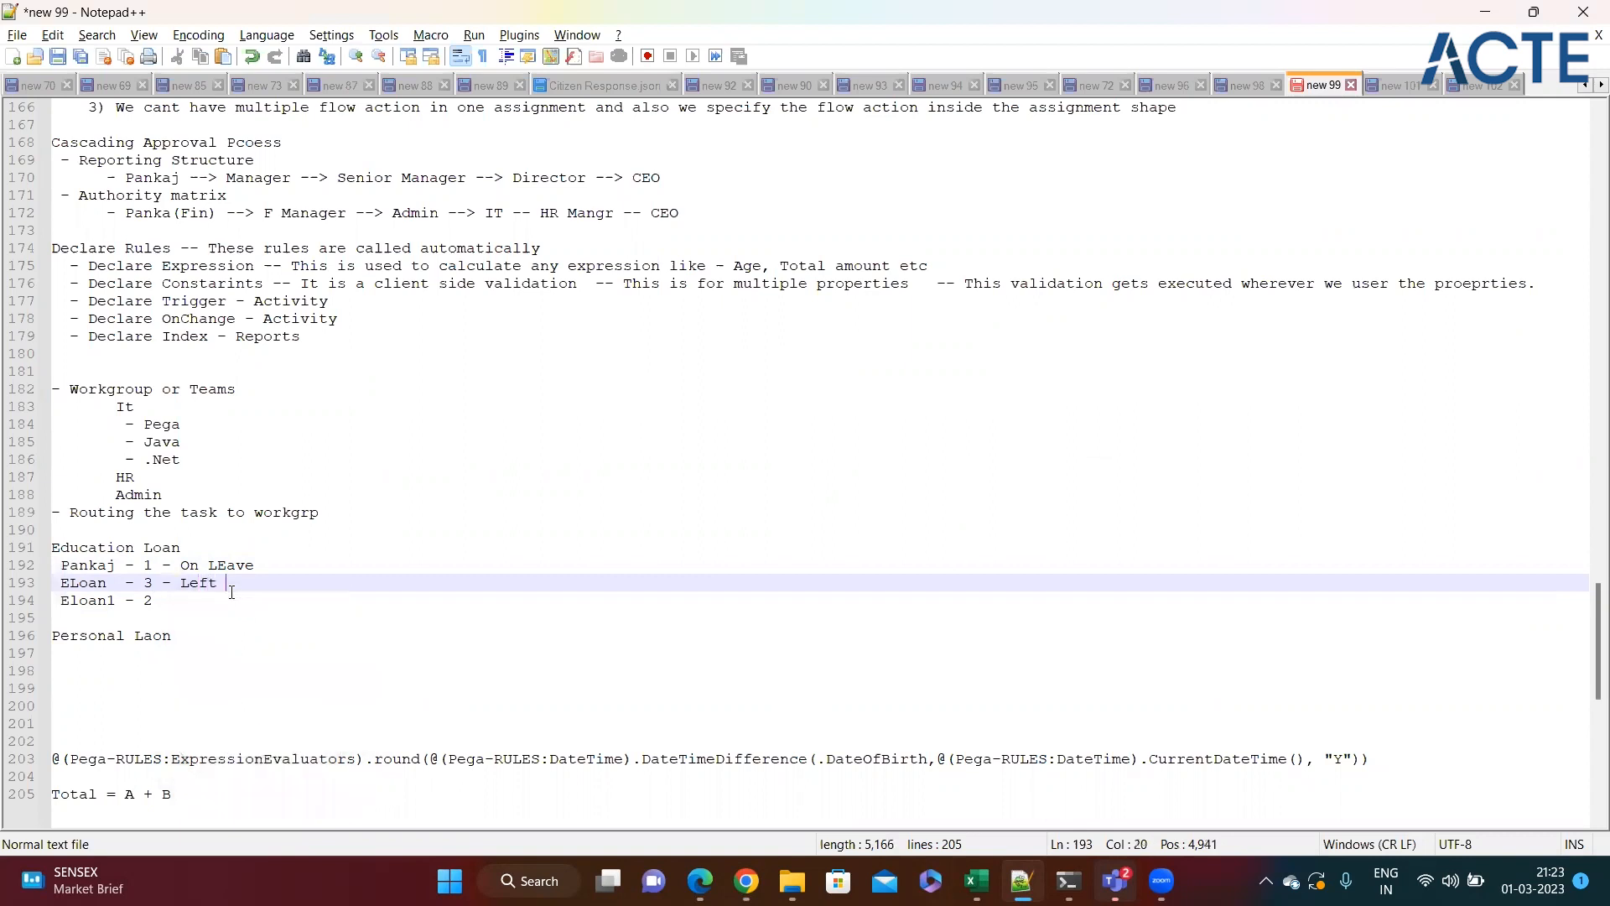
click(186, 610)
click(207, 597)
text(- )
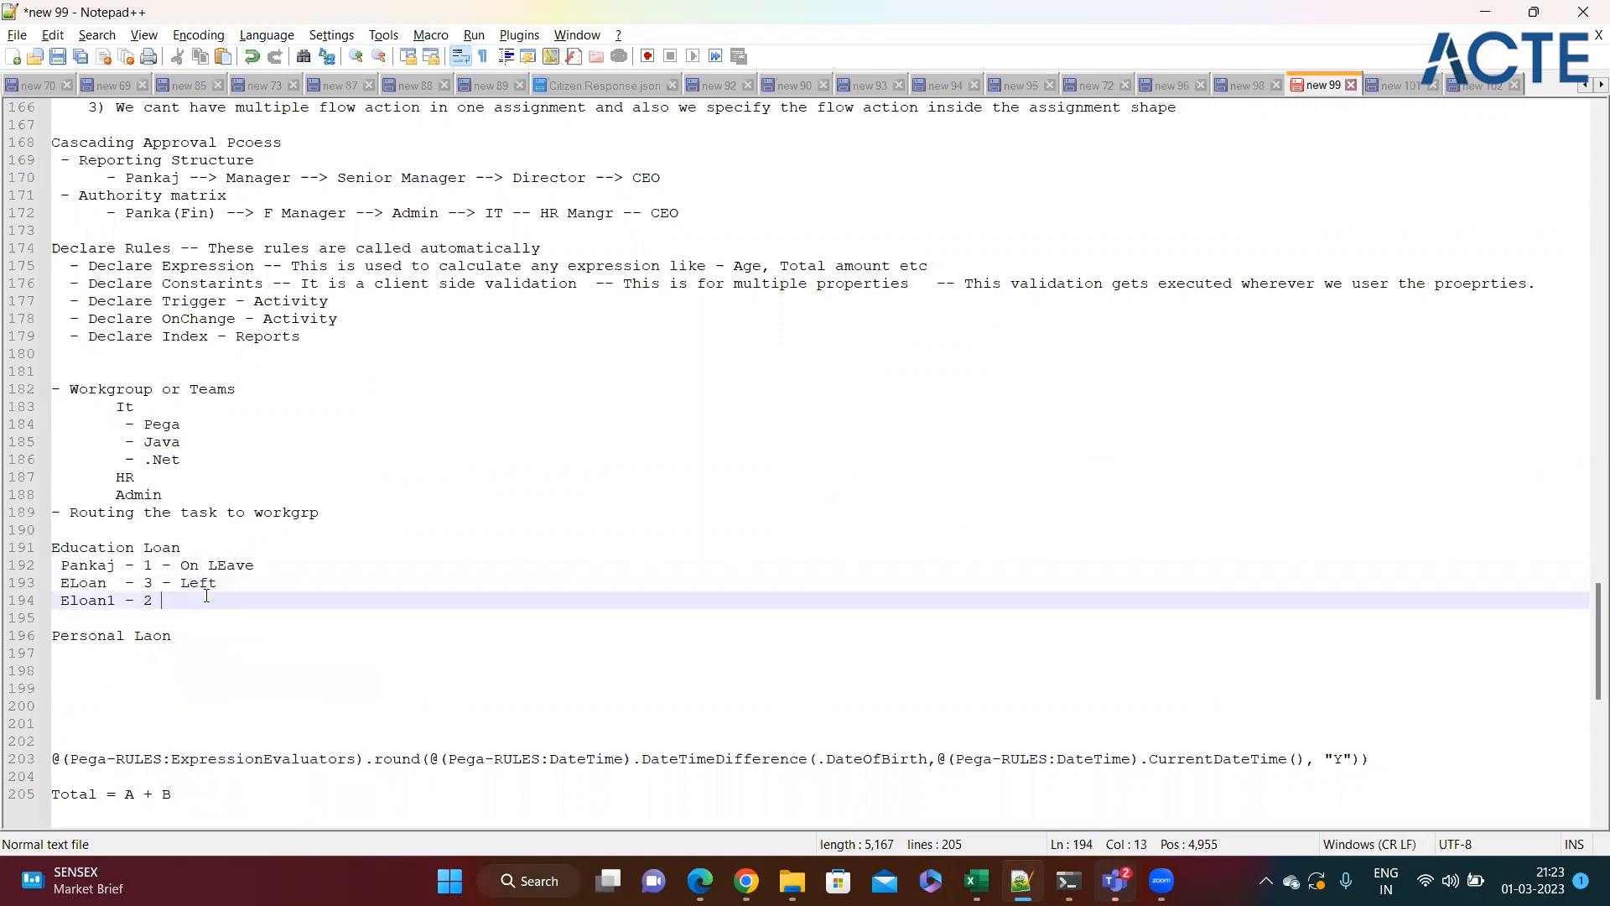
text(Left)
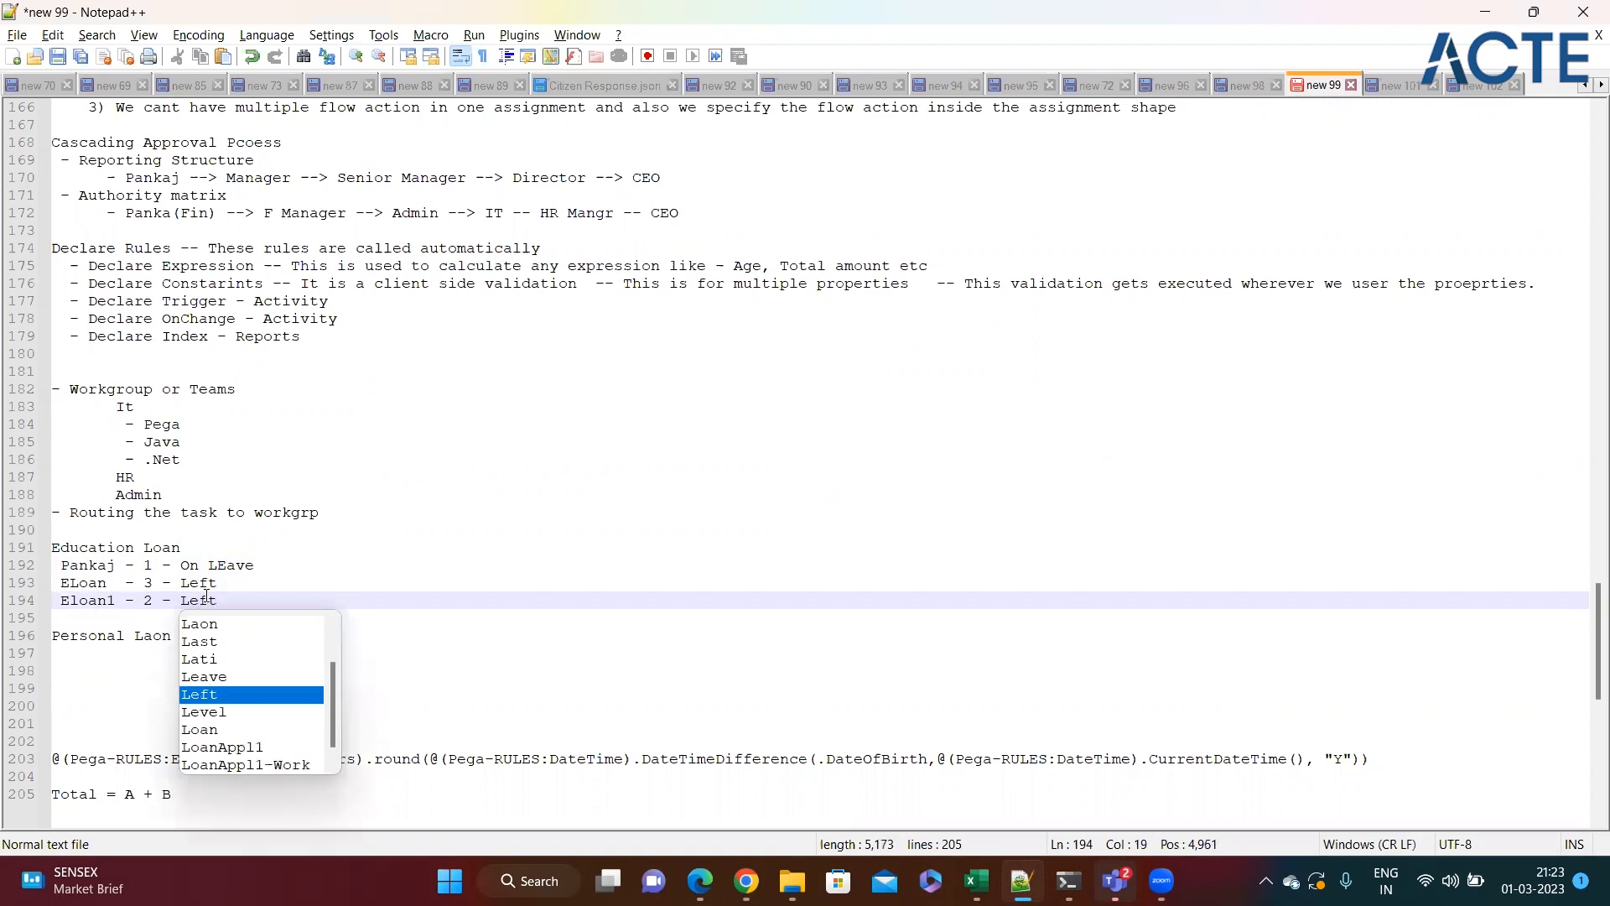
click(279, 581)
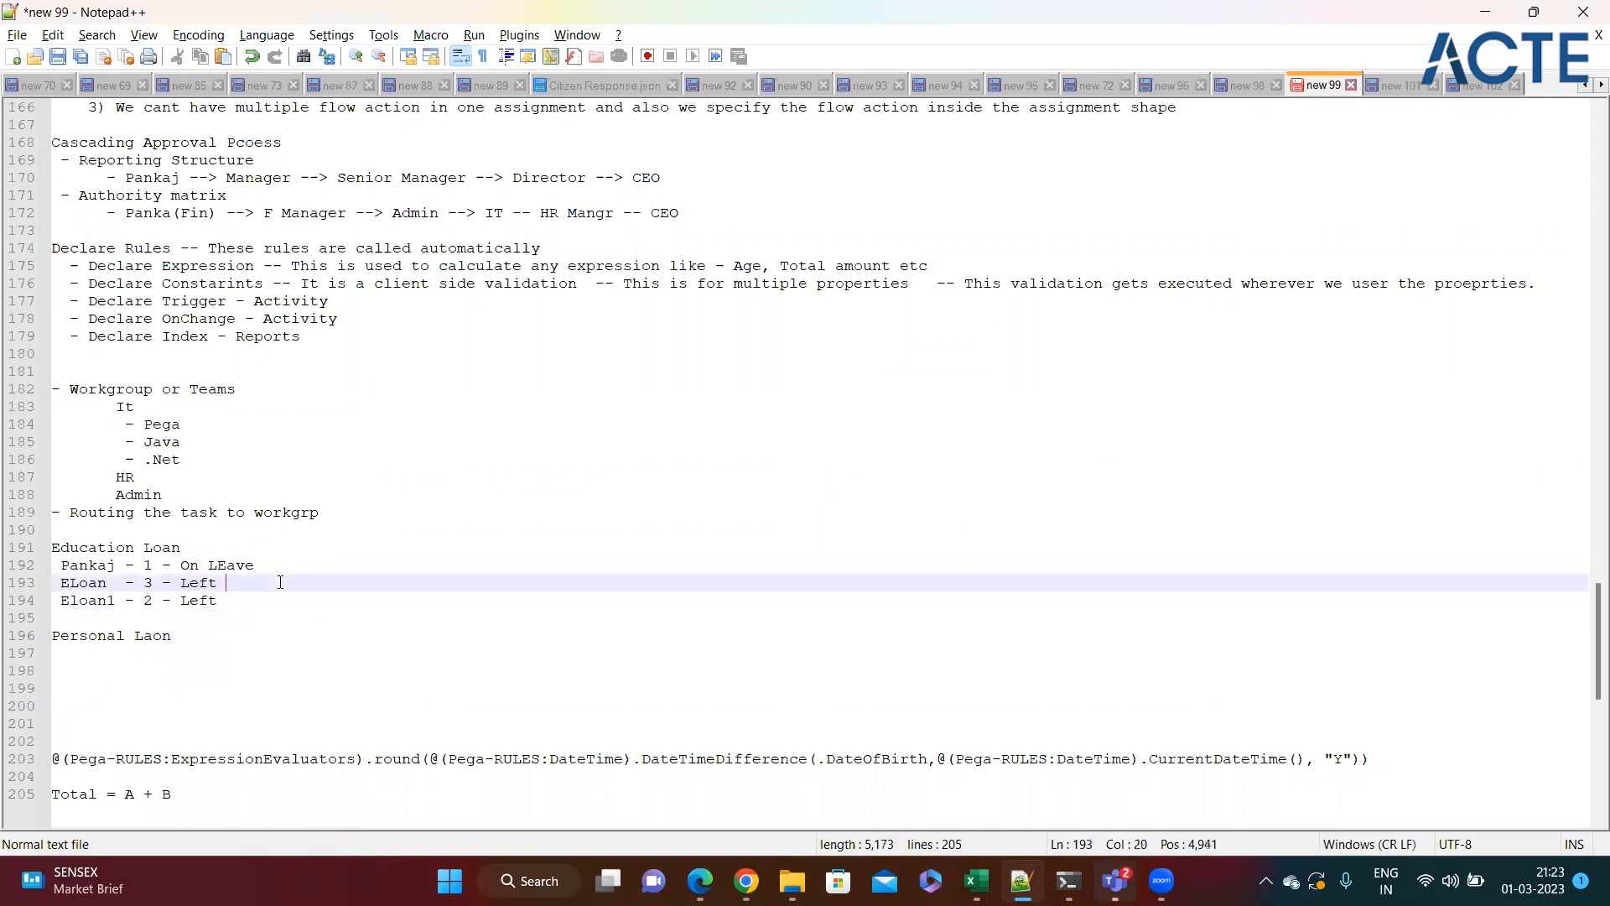
double_click(109, 545)
drag(223, 601, 70, 567)
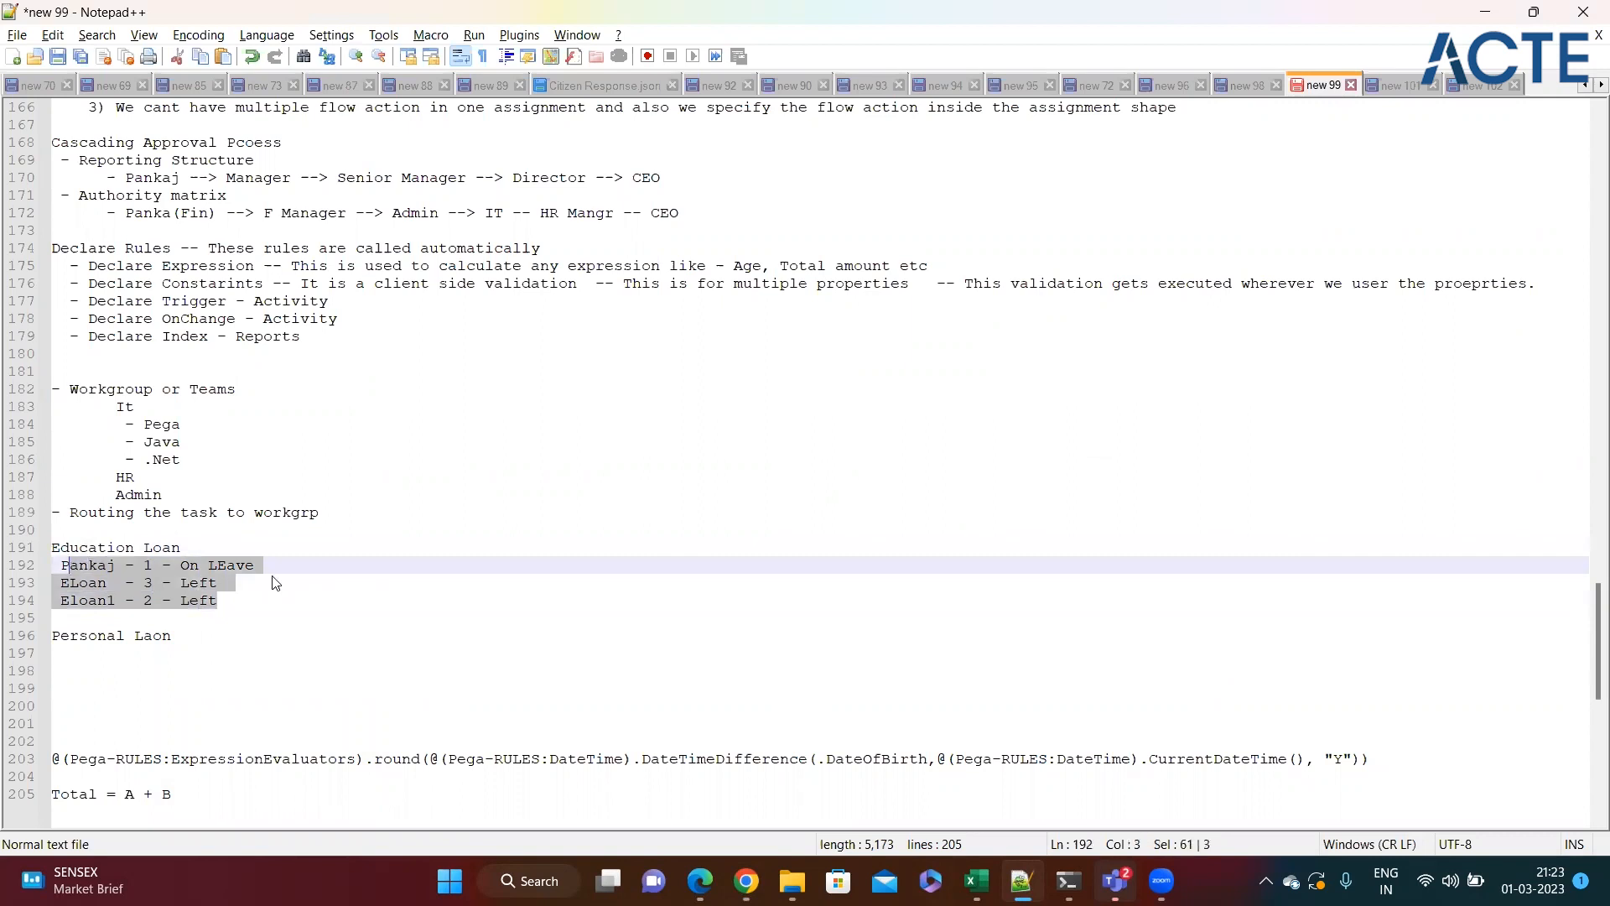
Step: Return to Pega, close the open records, start a new Loan Process case and accept its prefilled personal details
key(alt+Tab)
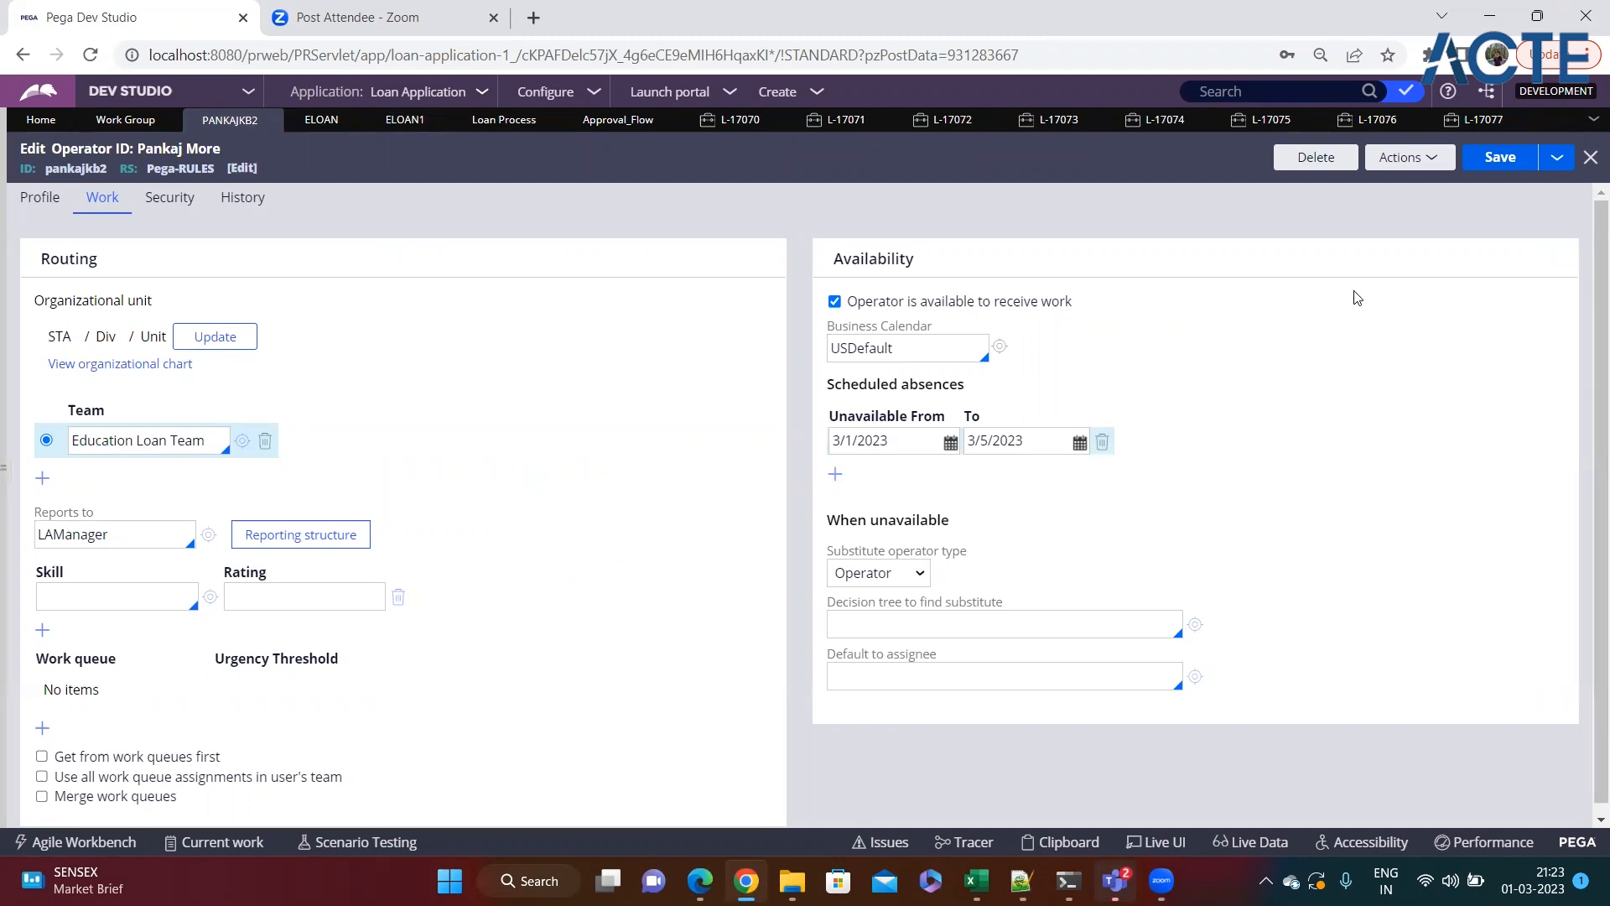
click(1590, 125)
click(1525, 498)
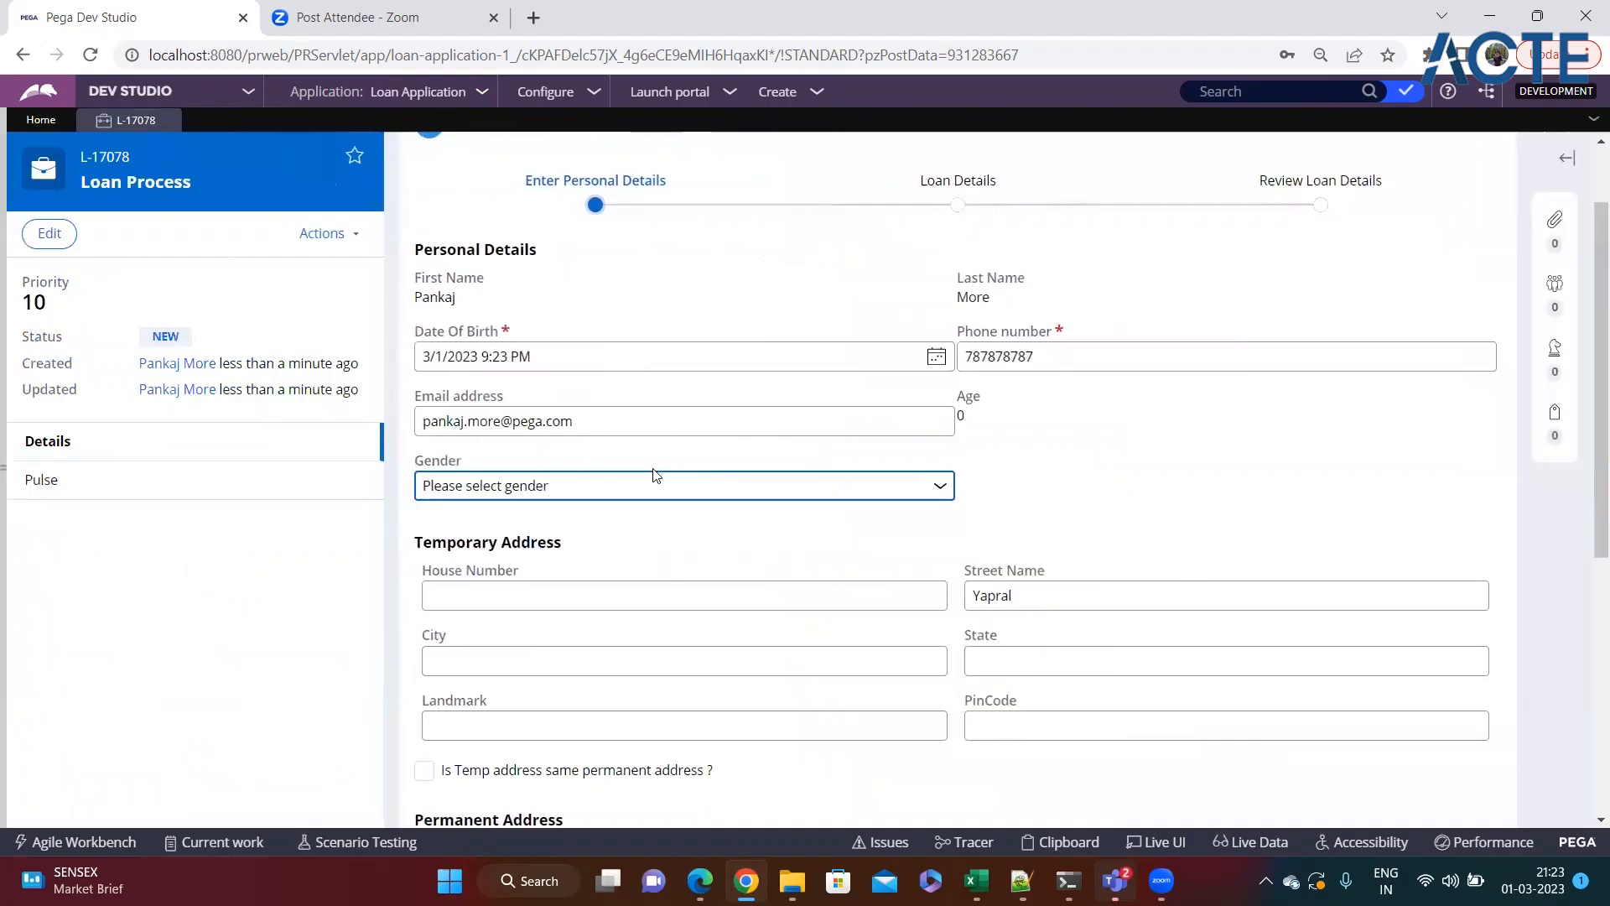
scroll(1174, 554, down, 5)
click(1469, 709)
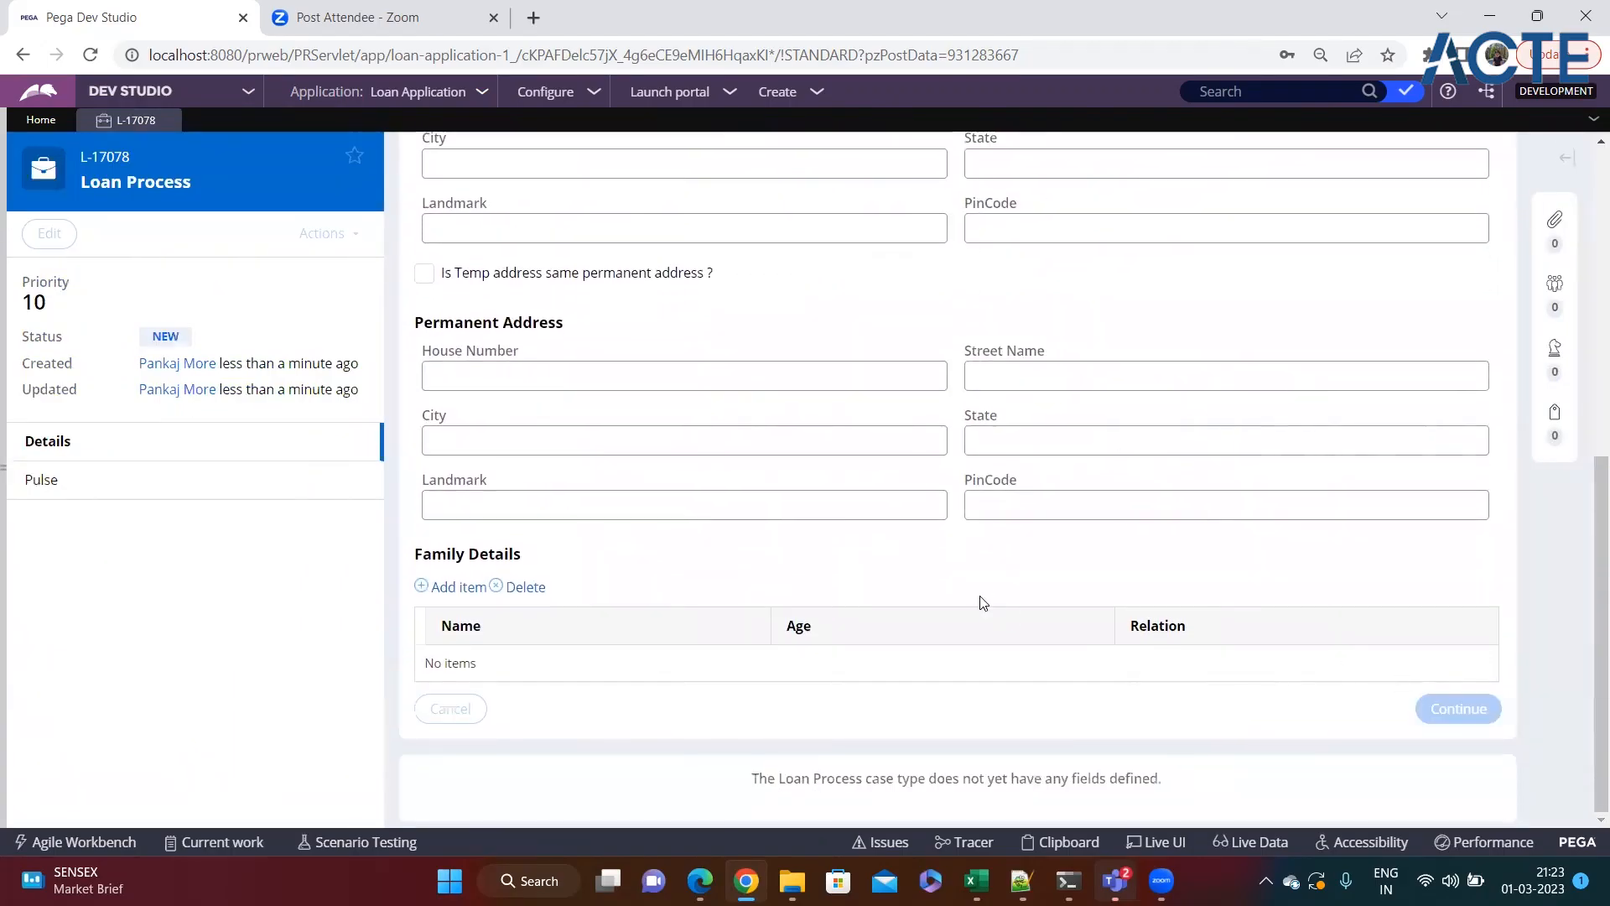
Step: Choose Education Loan as the loan type and set the loan amount to 34
click(554, 379)
click(503, 416)
click(574, 436)
text(34)
click(783, 499)
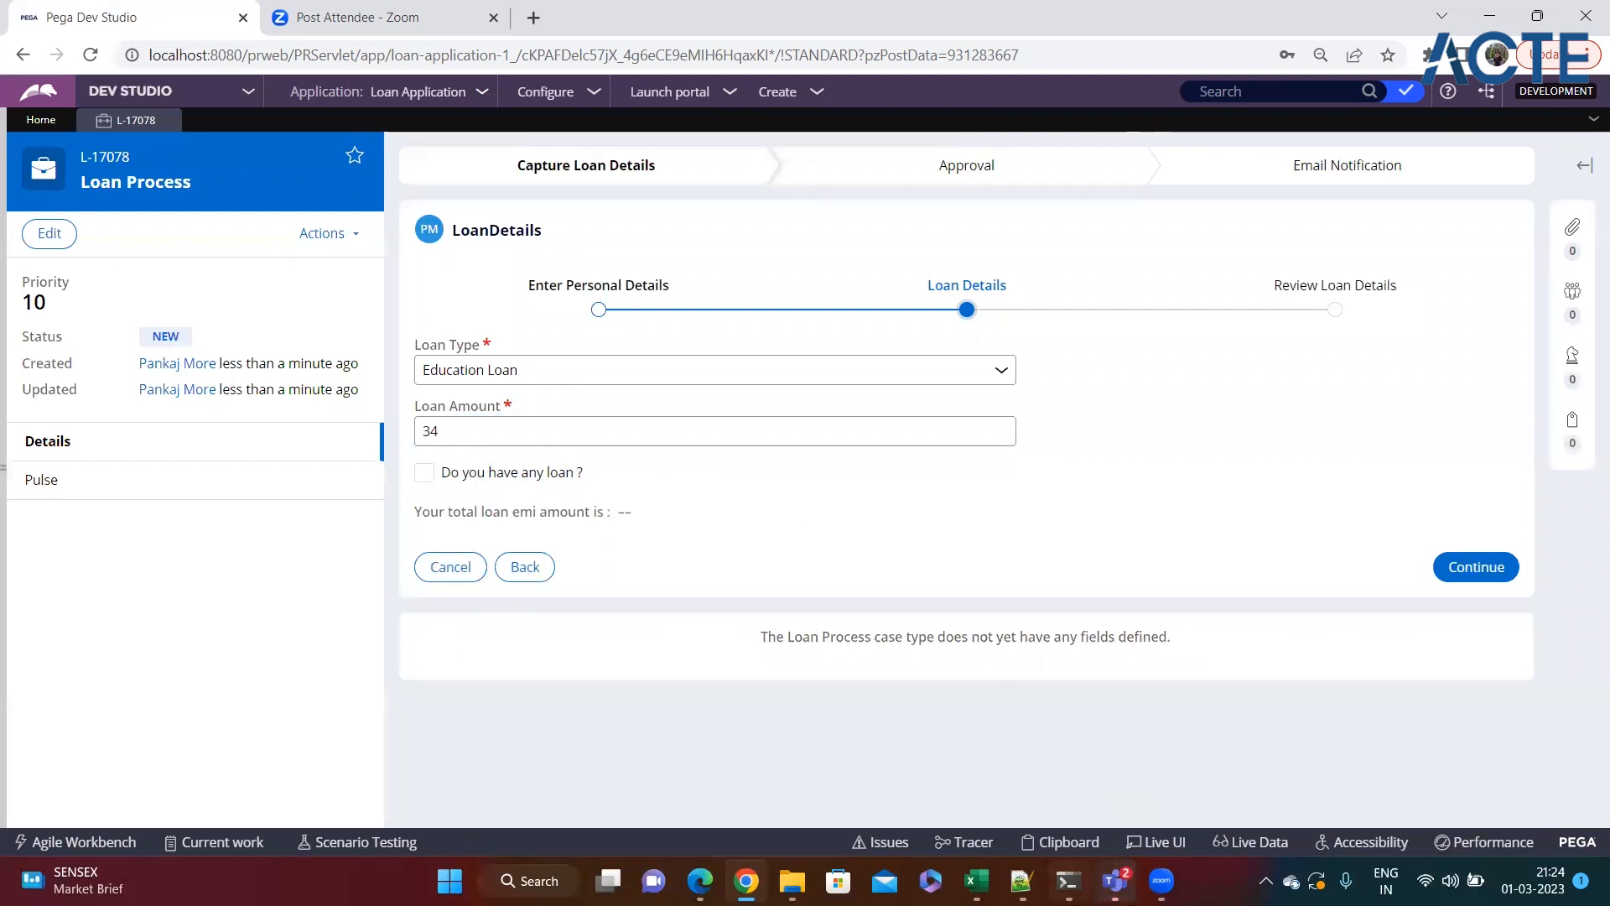
Step: Recheck the team availability notes in Notepad++, then return to Pega and finish creating the loan case for approval
click(1021, 880)
click(323, 597)
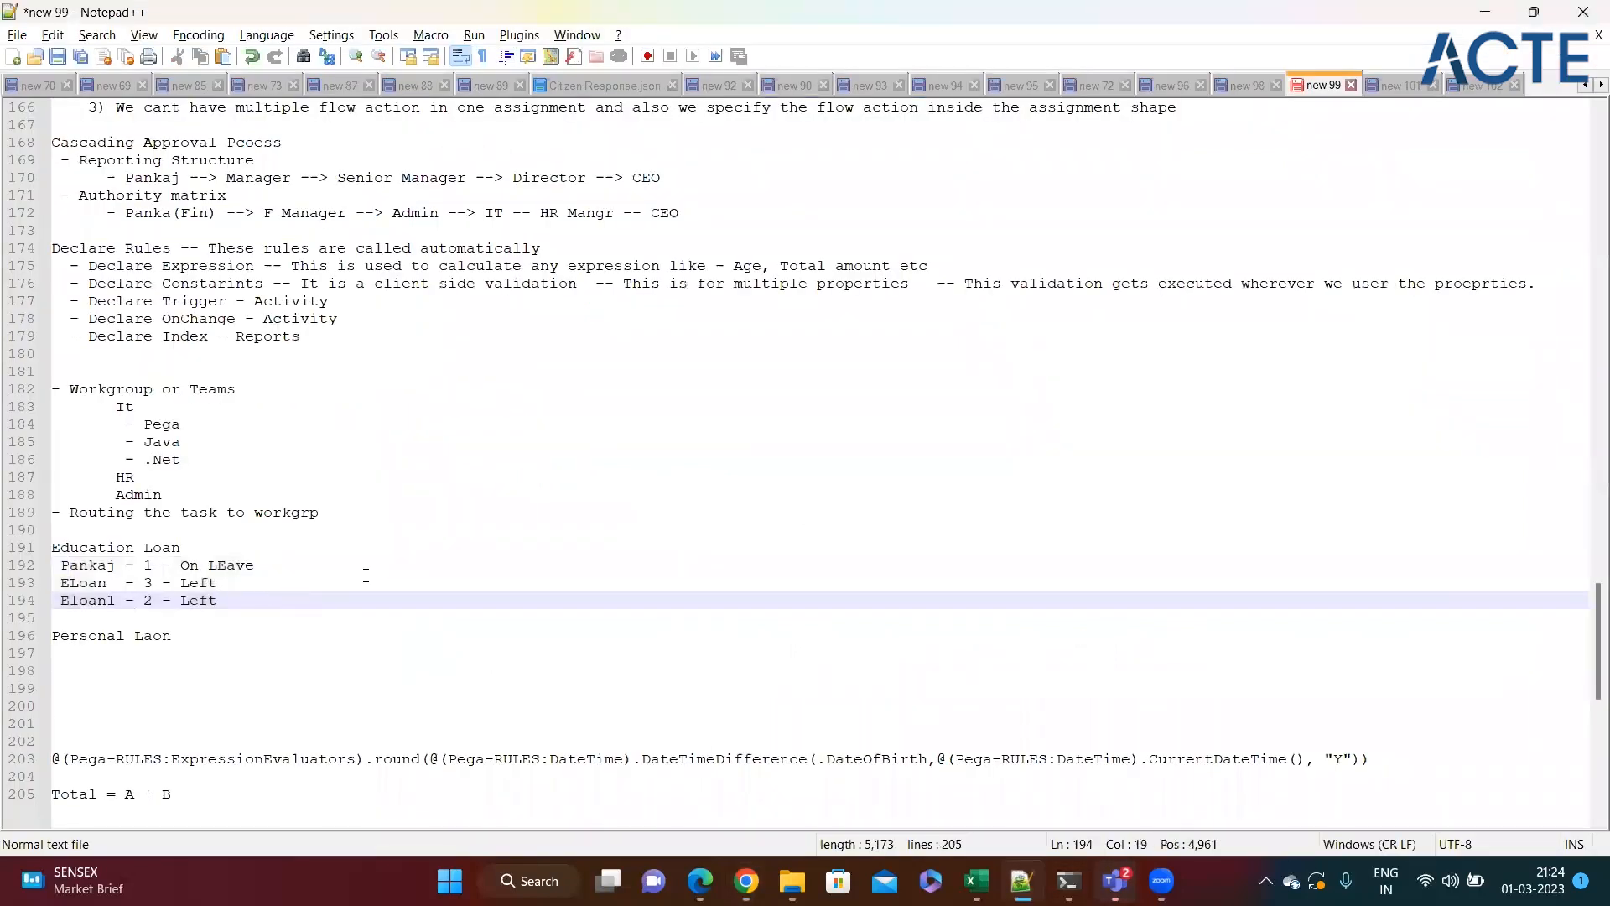
key(alt+Tab)
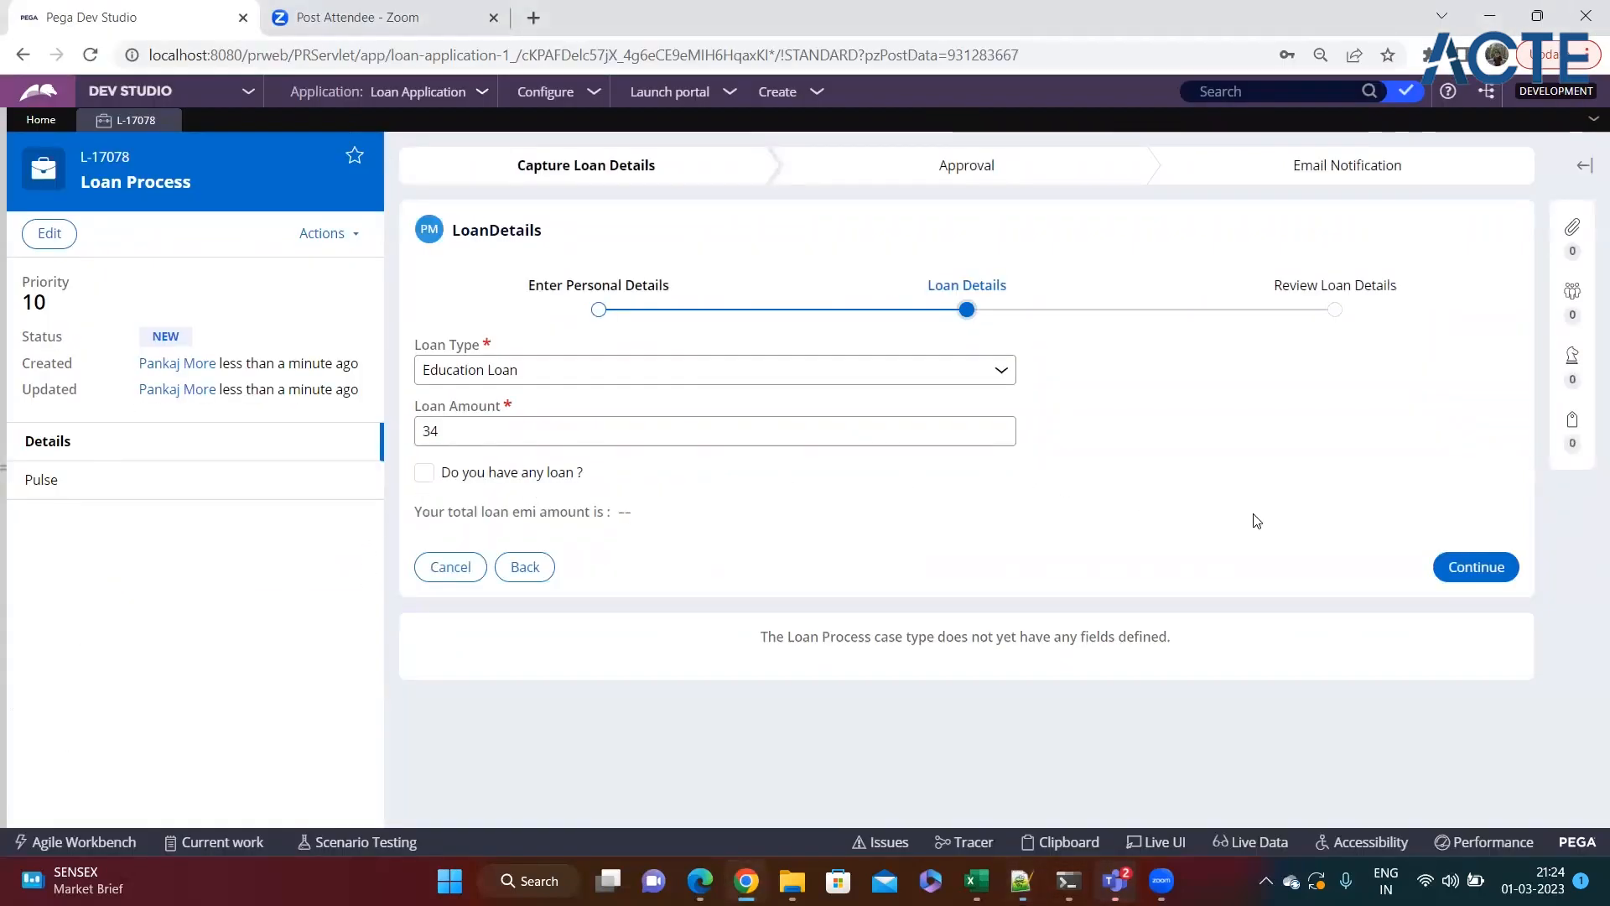
click(1481, 568)
click(1450, 396)
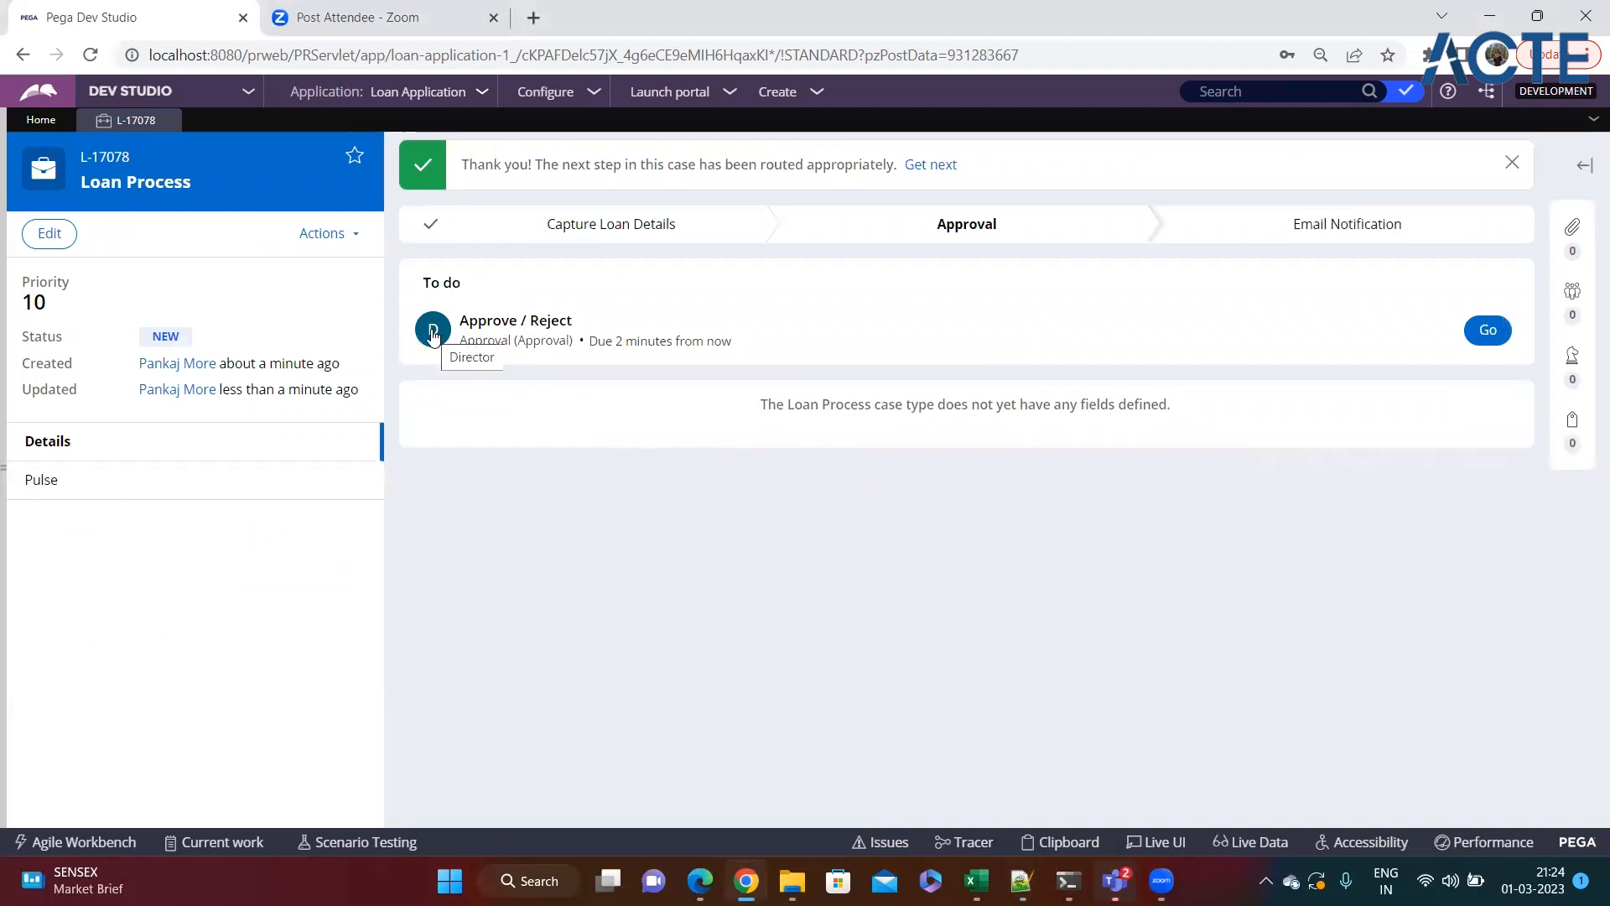
Step: Open the Loan Process Approval flow from the recently used items
click(4, 448)
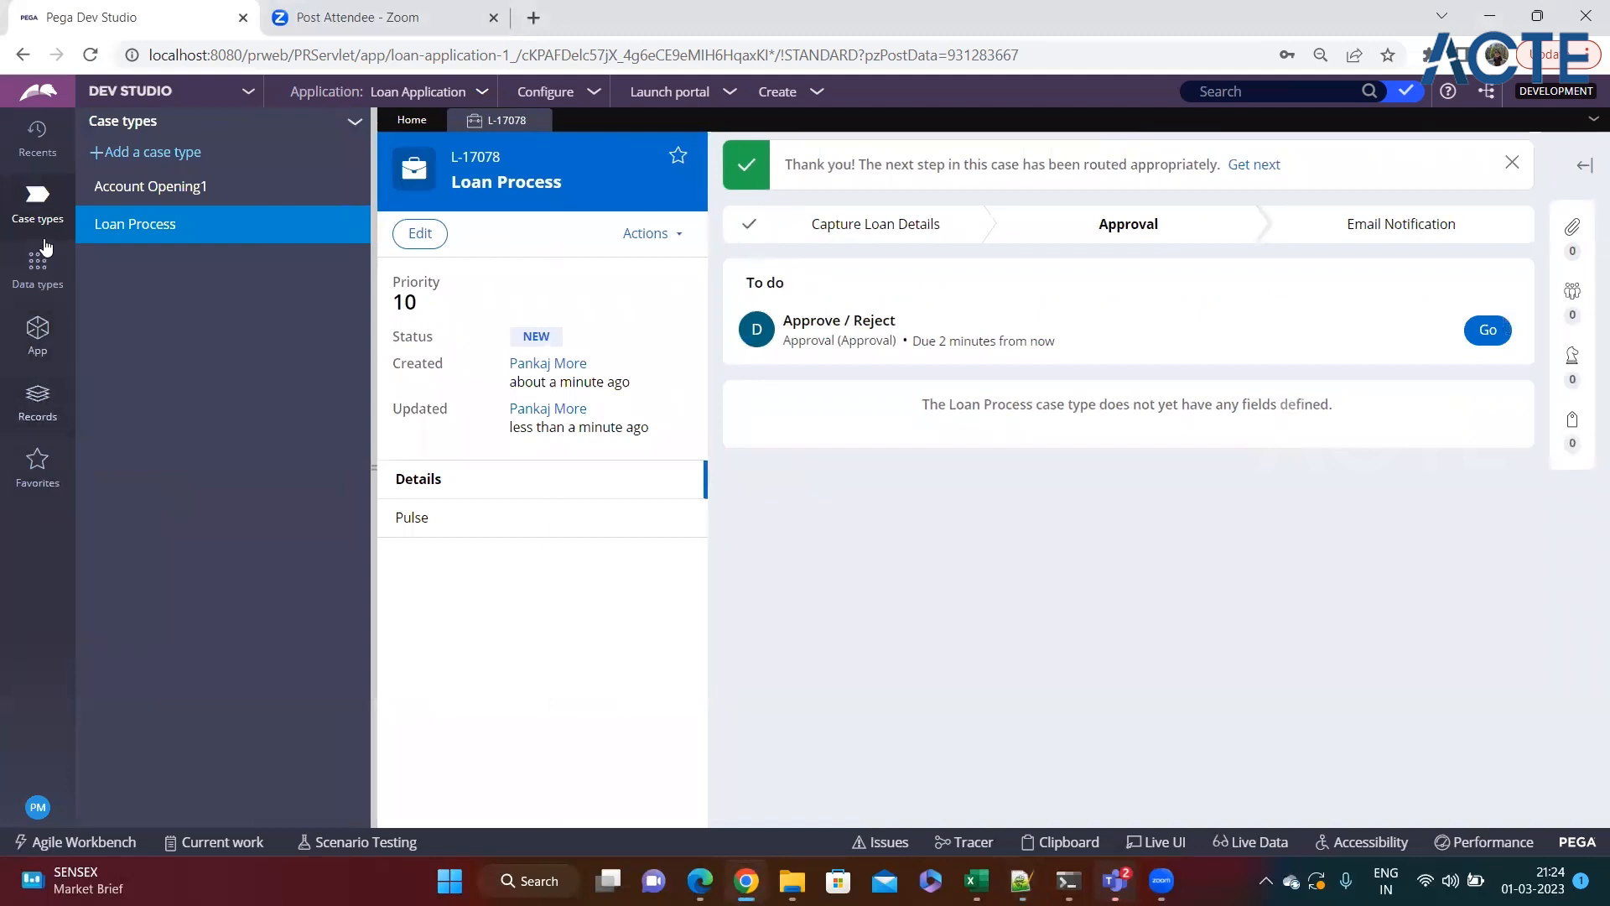
click(38, 134)
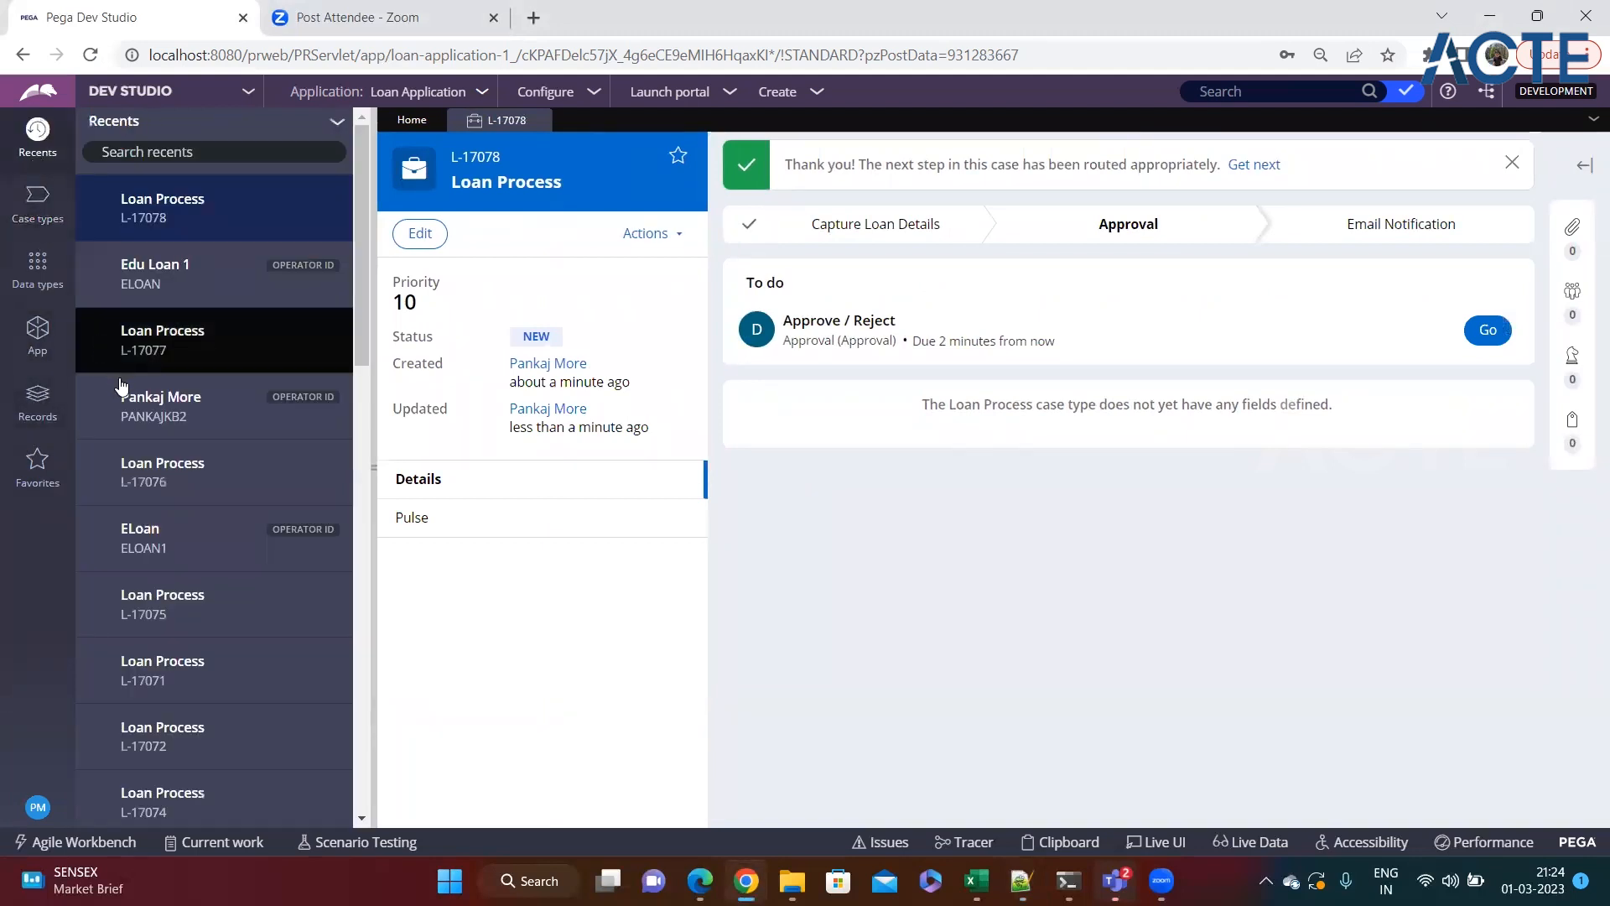
scroll(143, 442, down, 5)
scroll(138, 432, down, 1)
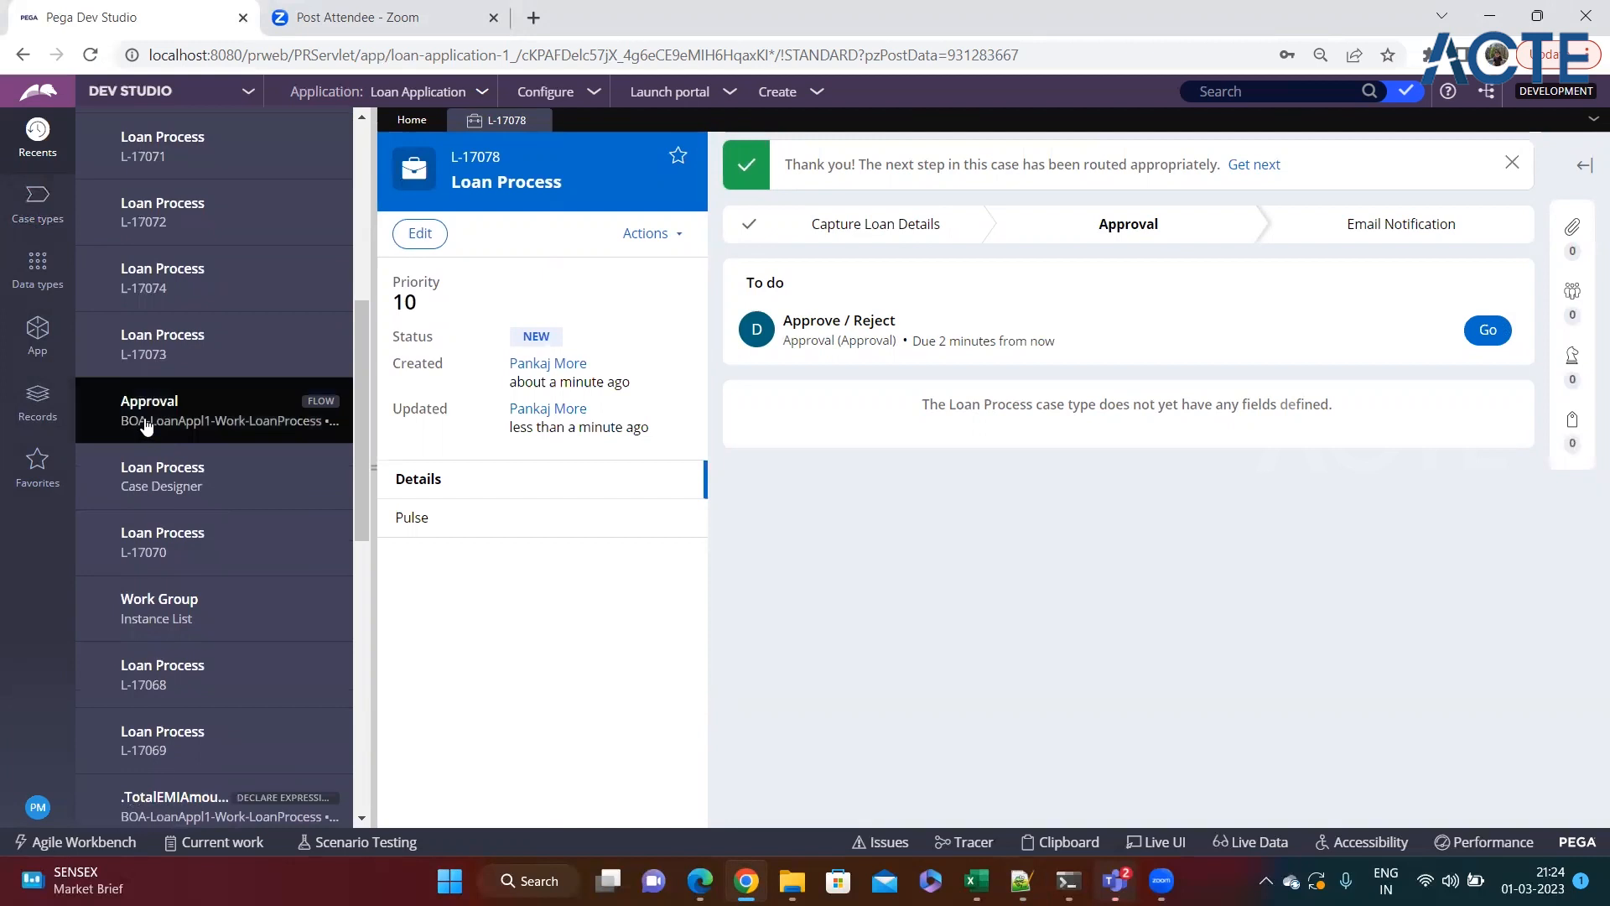
click(134, 419)
Step: Open the work group that the Approve / Reject assignment routes to and check its manager
double_click(259, 348)
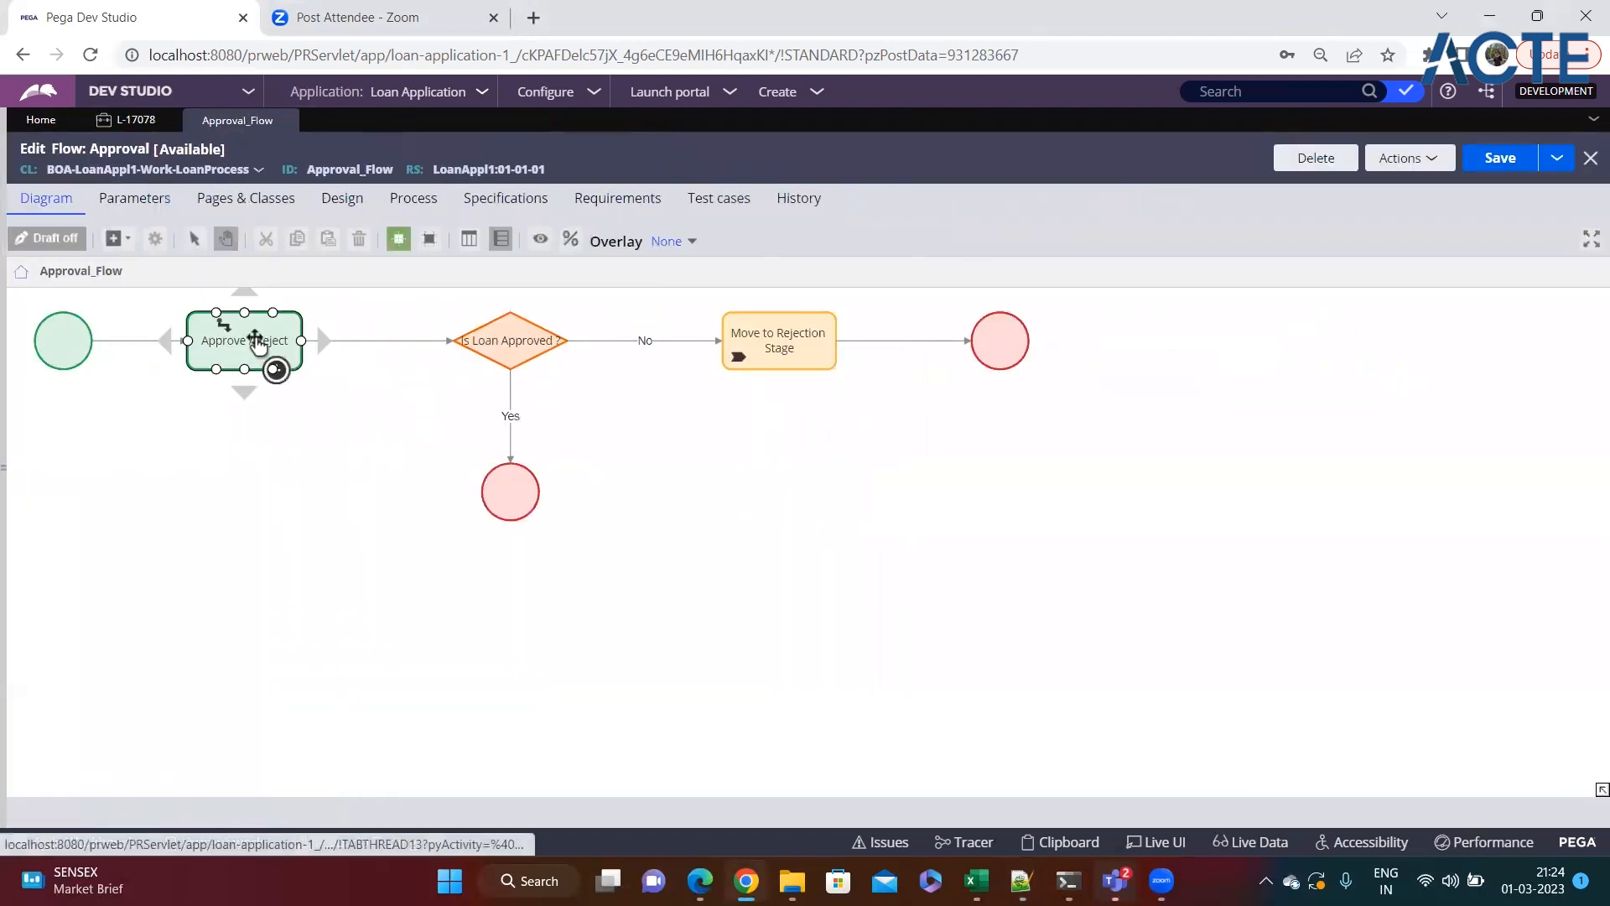
scroll(812, 622, down, 2)
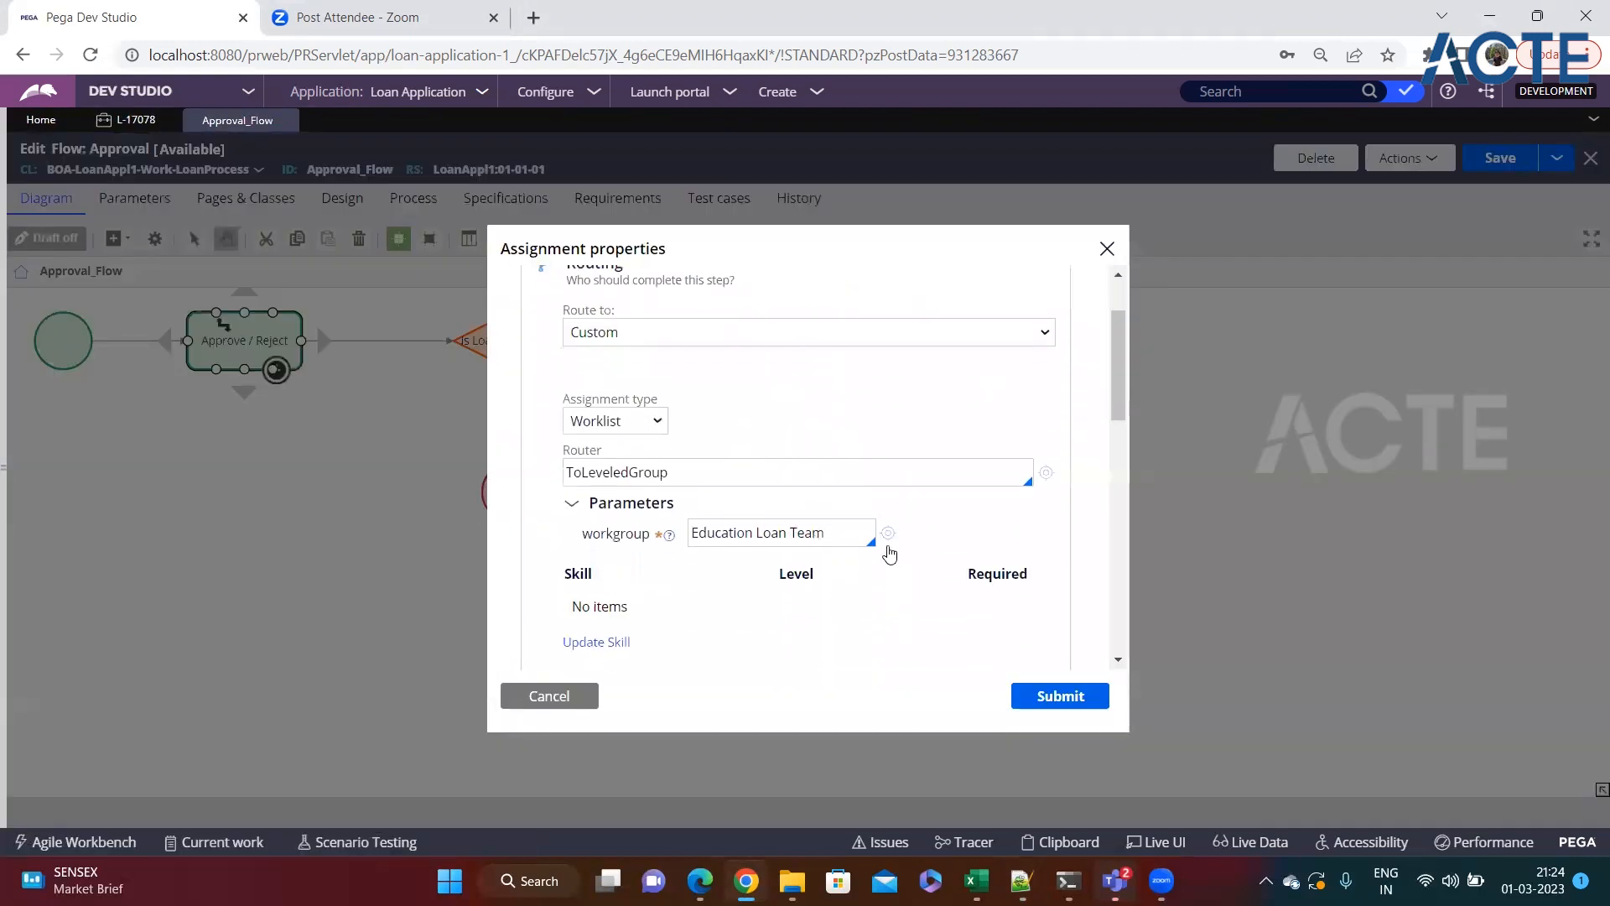
click(881, 530)
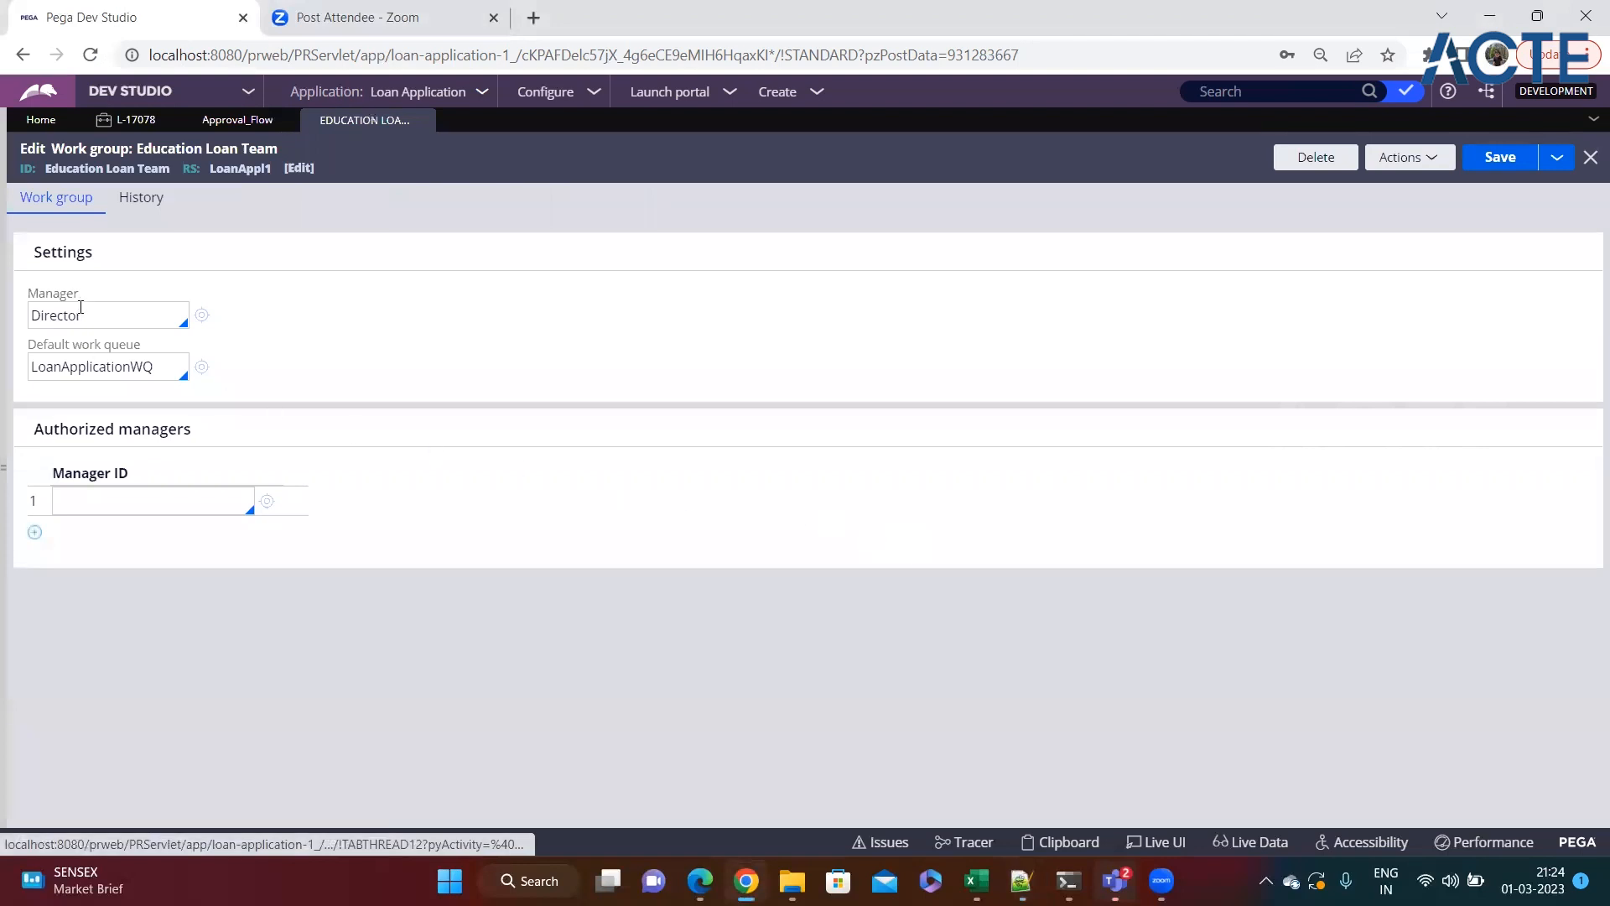
drag(82, 316, 30, 316)
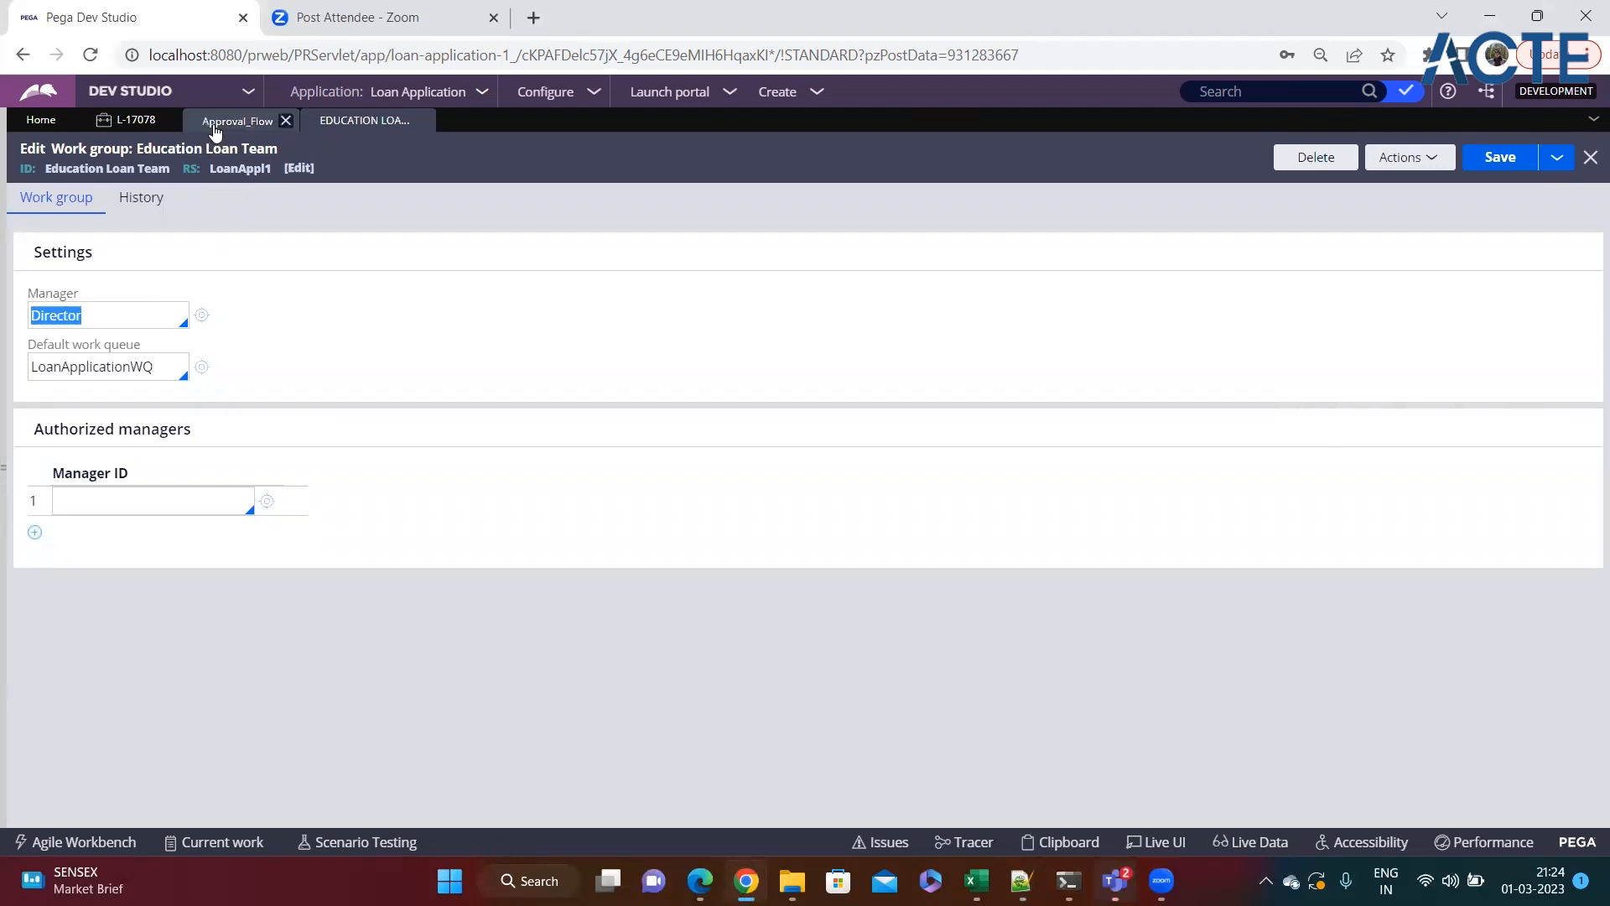
Step: Switch to Notepad++ and review the workload and availability notes for the three Education Loan team members
click(1020, 880)
click(155, 635)
drag(238, 594, 54, 565)
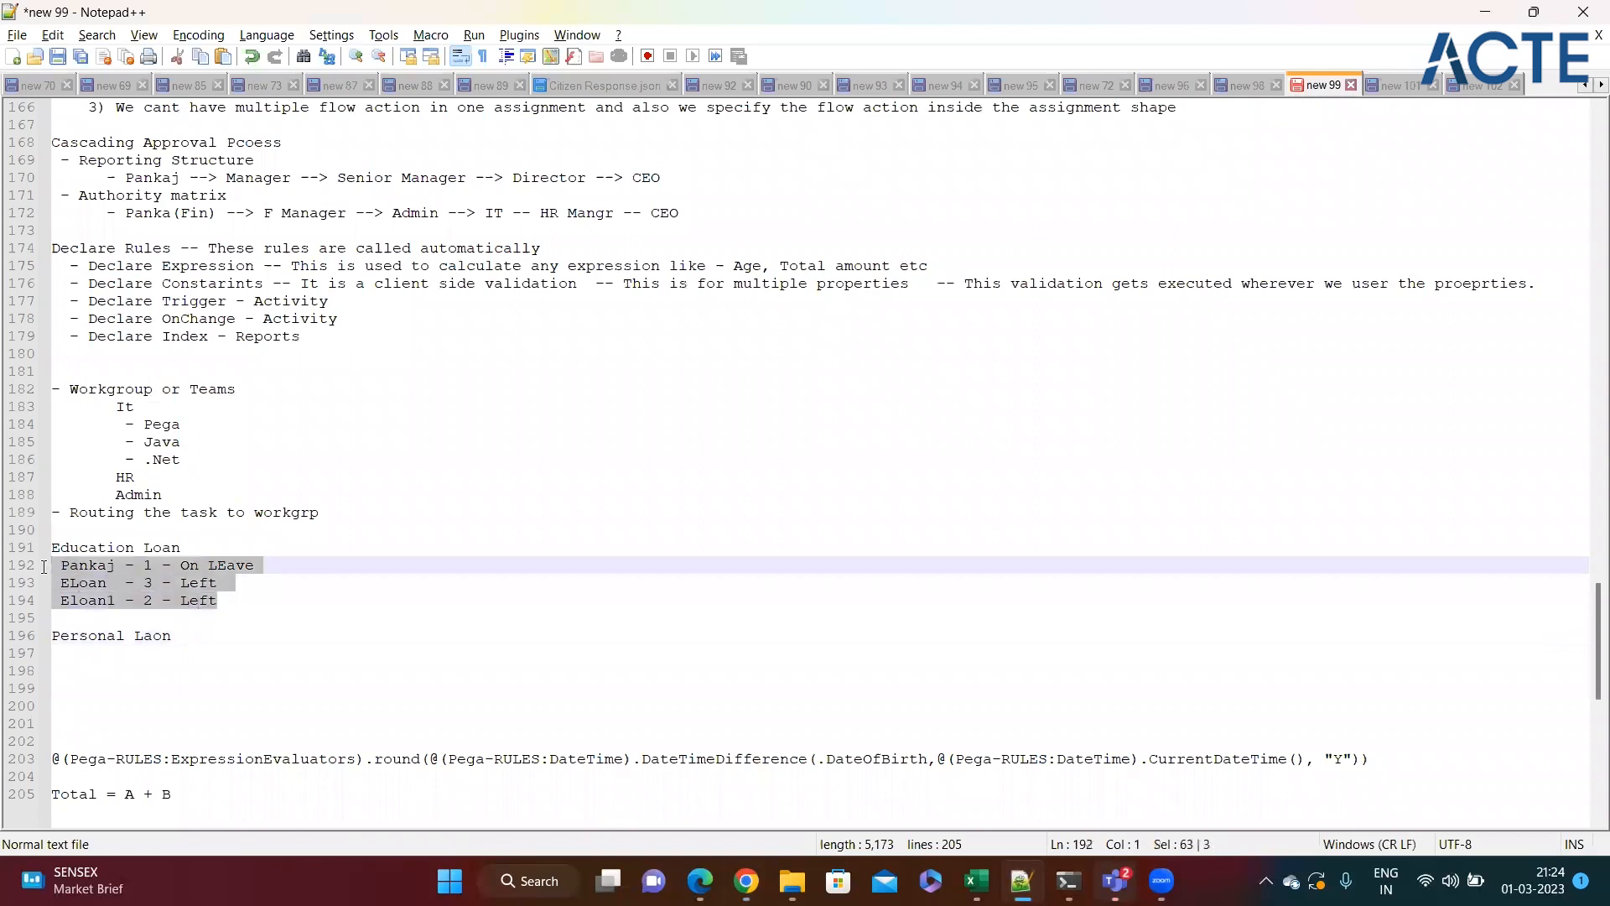
click(253, 586)
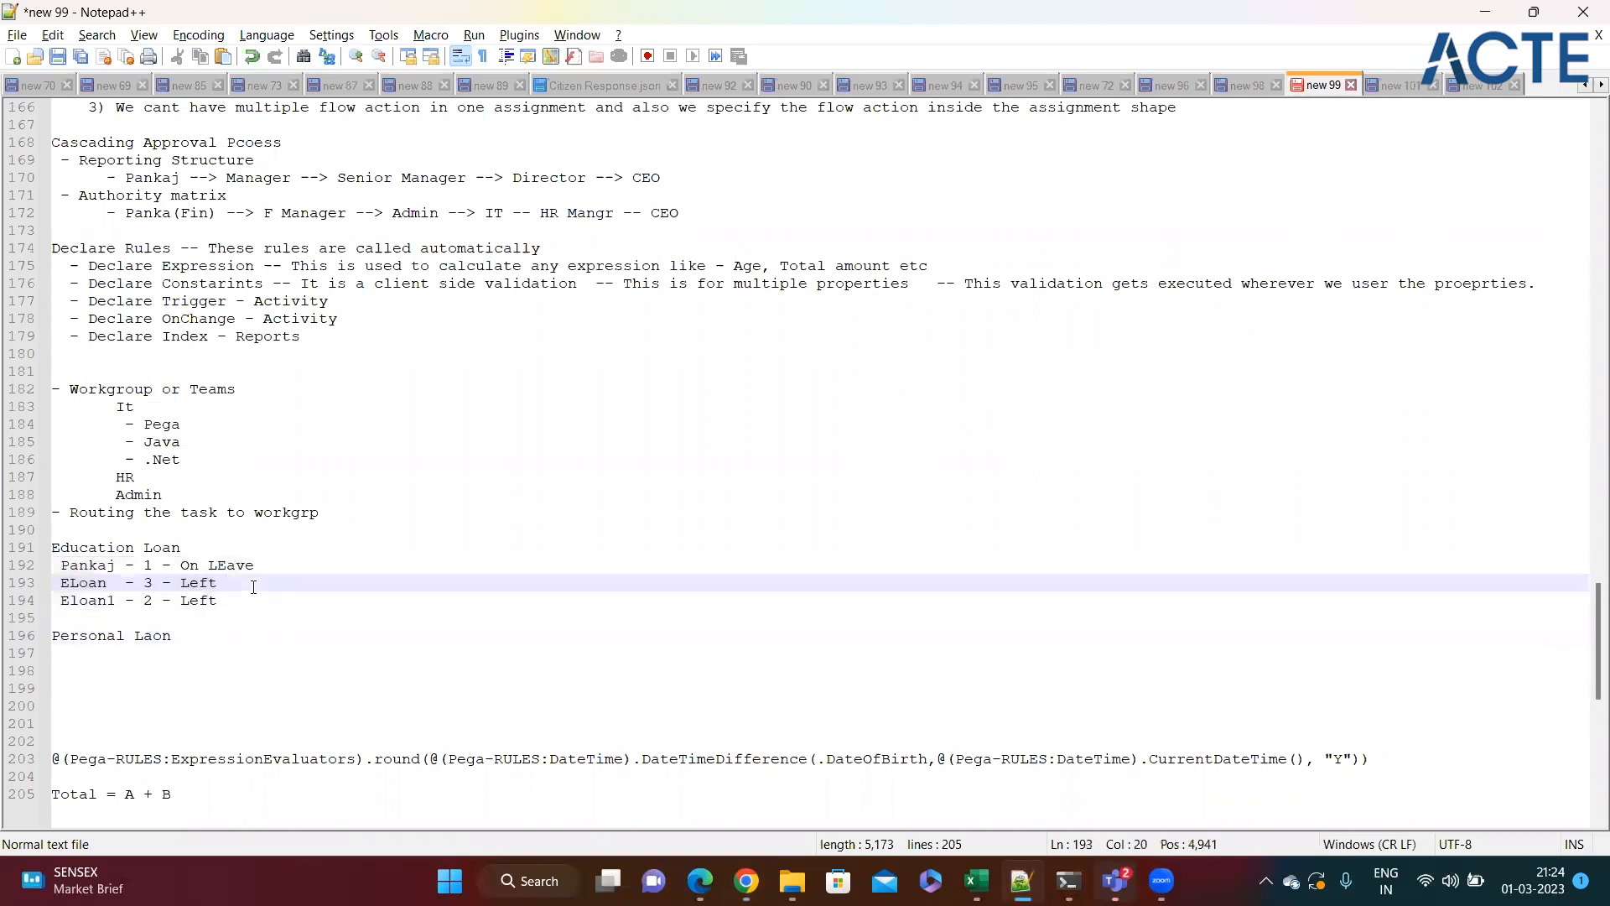
click(273, 550)
click(238, 579)
drag(224, 604, 52, 564)
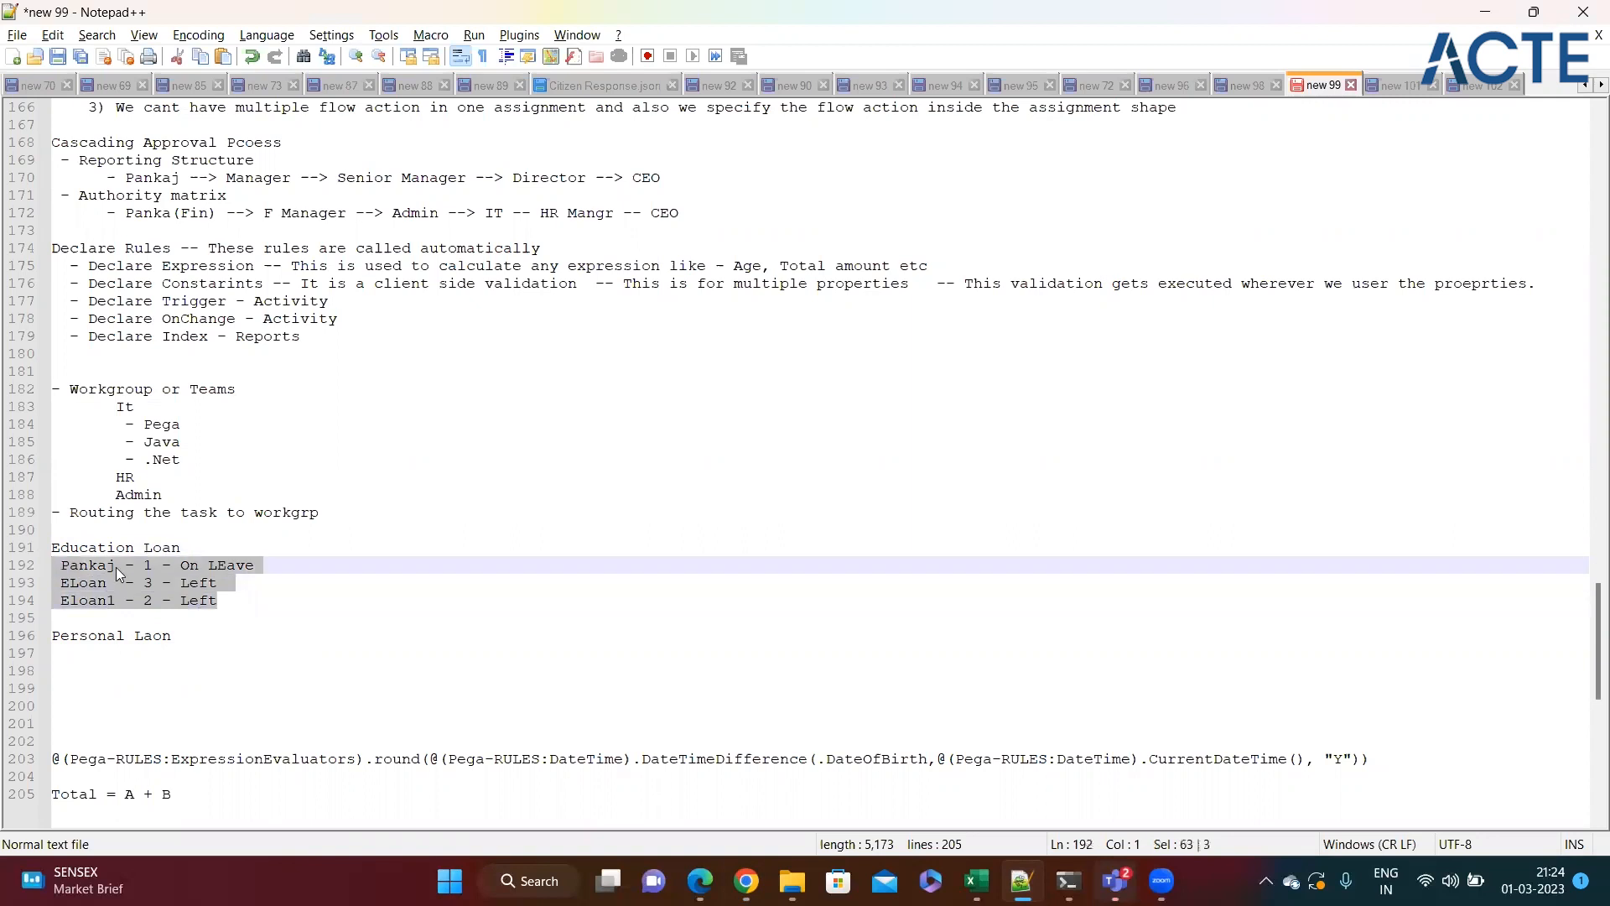
click(250, 594)
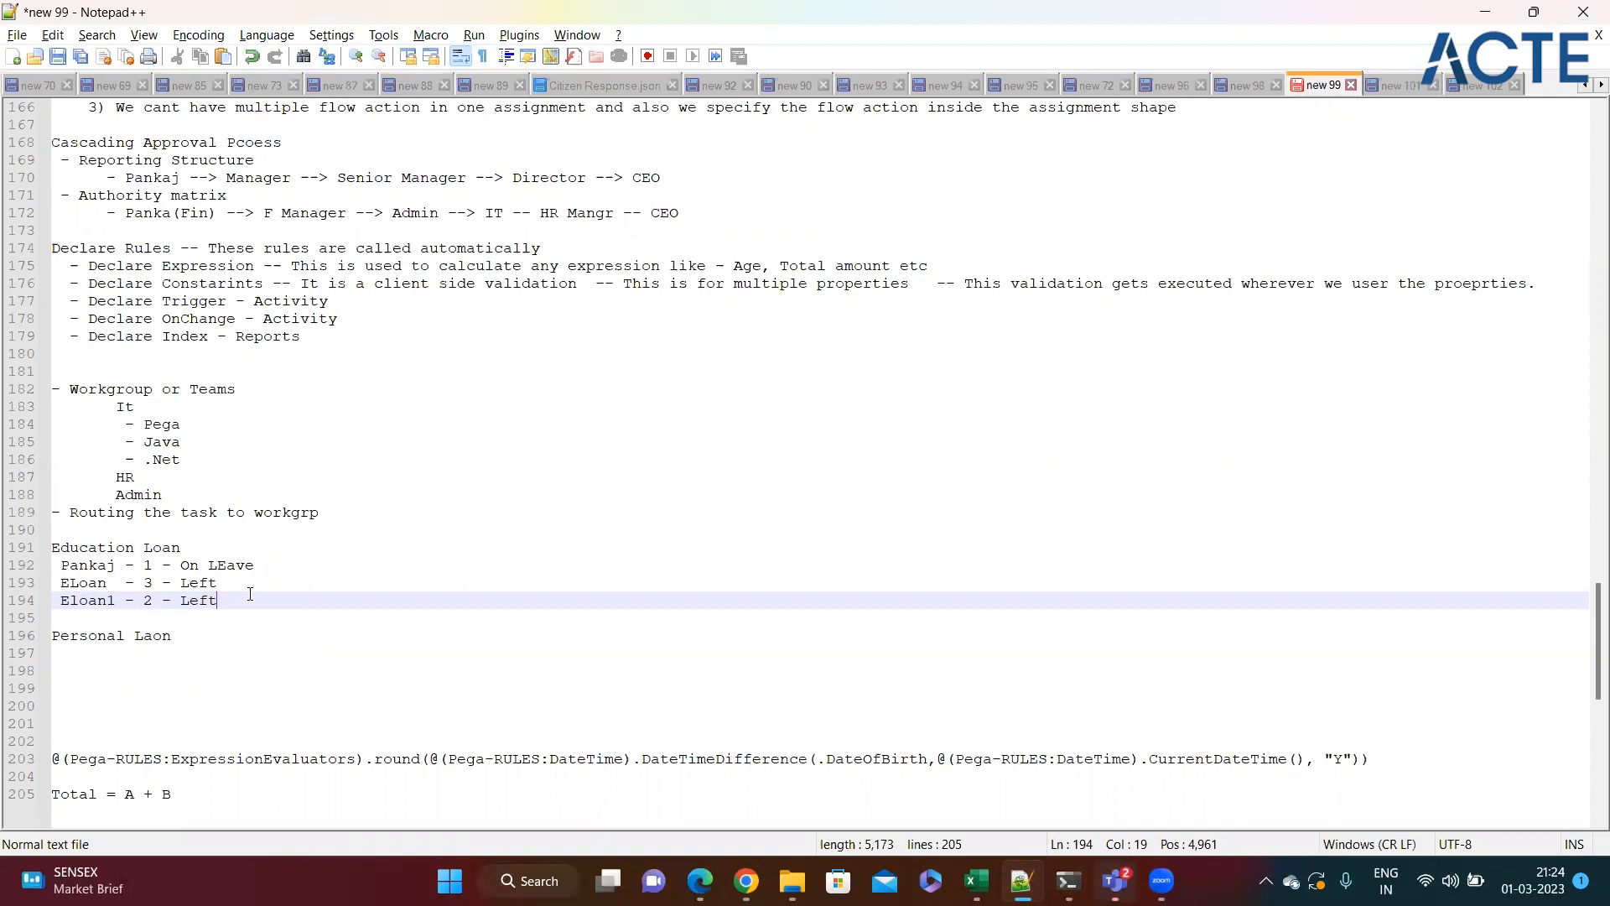
click(238, 550)
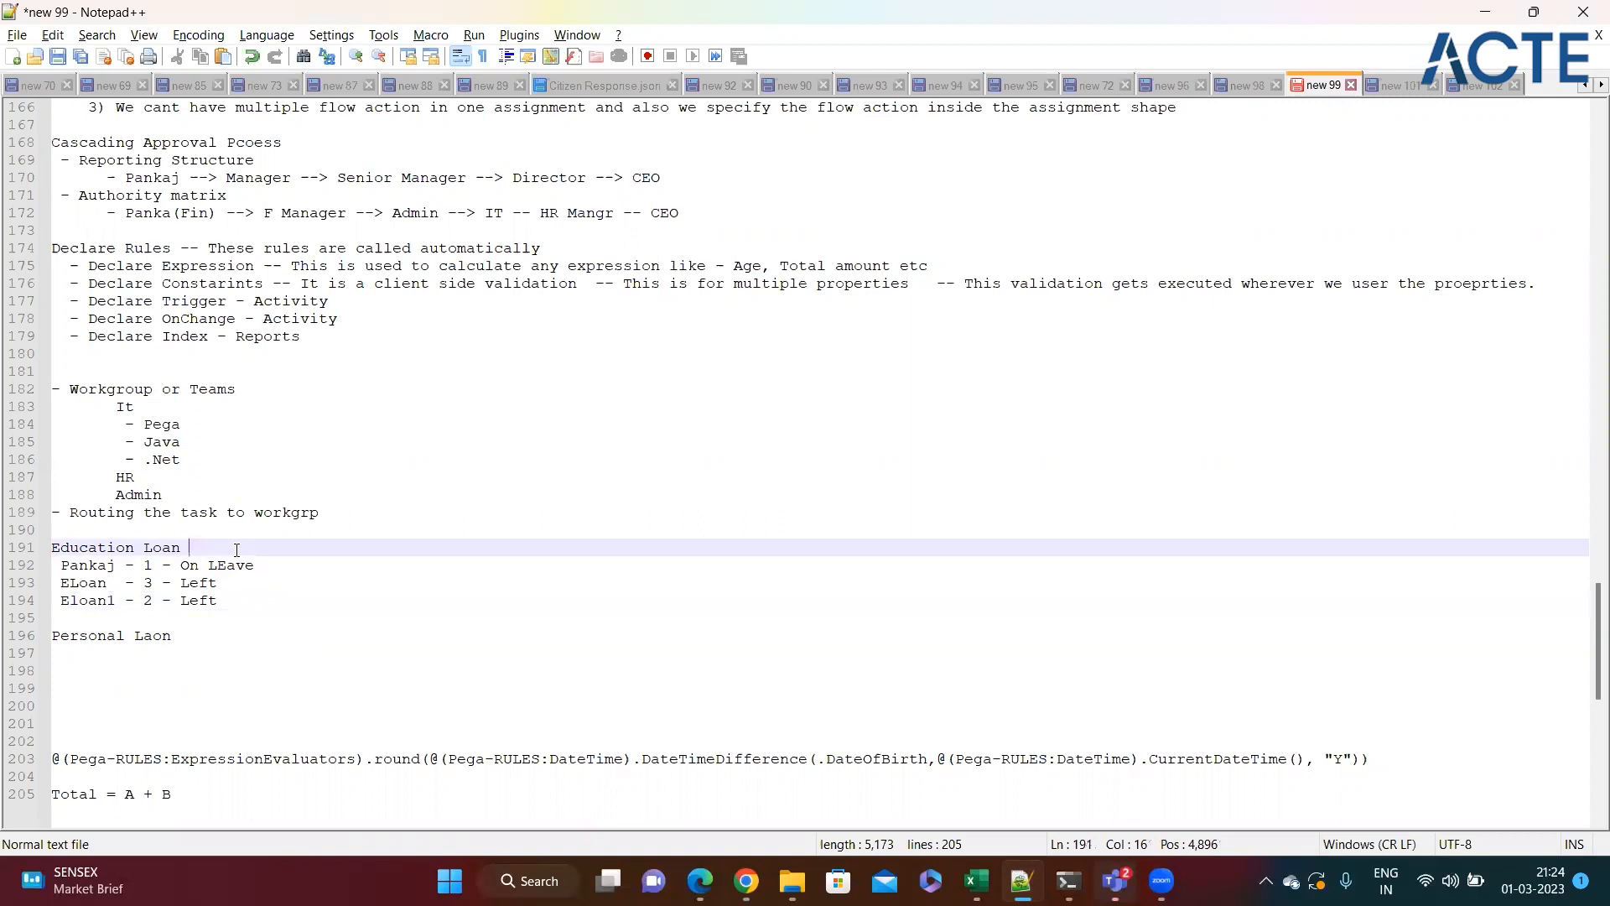
drag(218, 600, 30, 567)
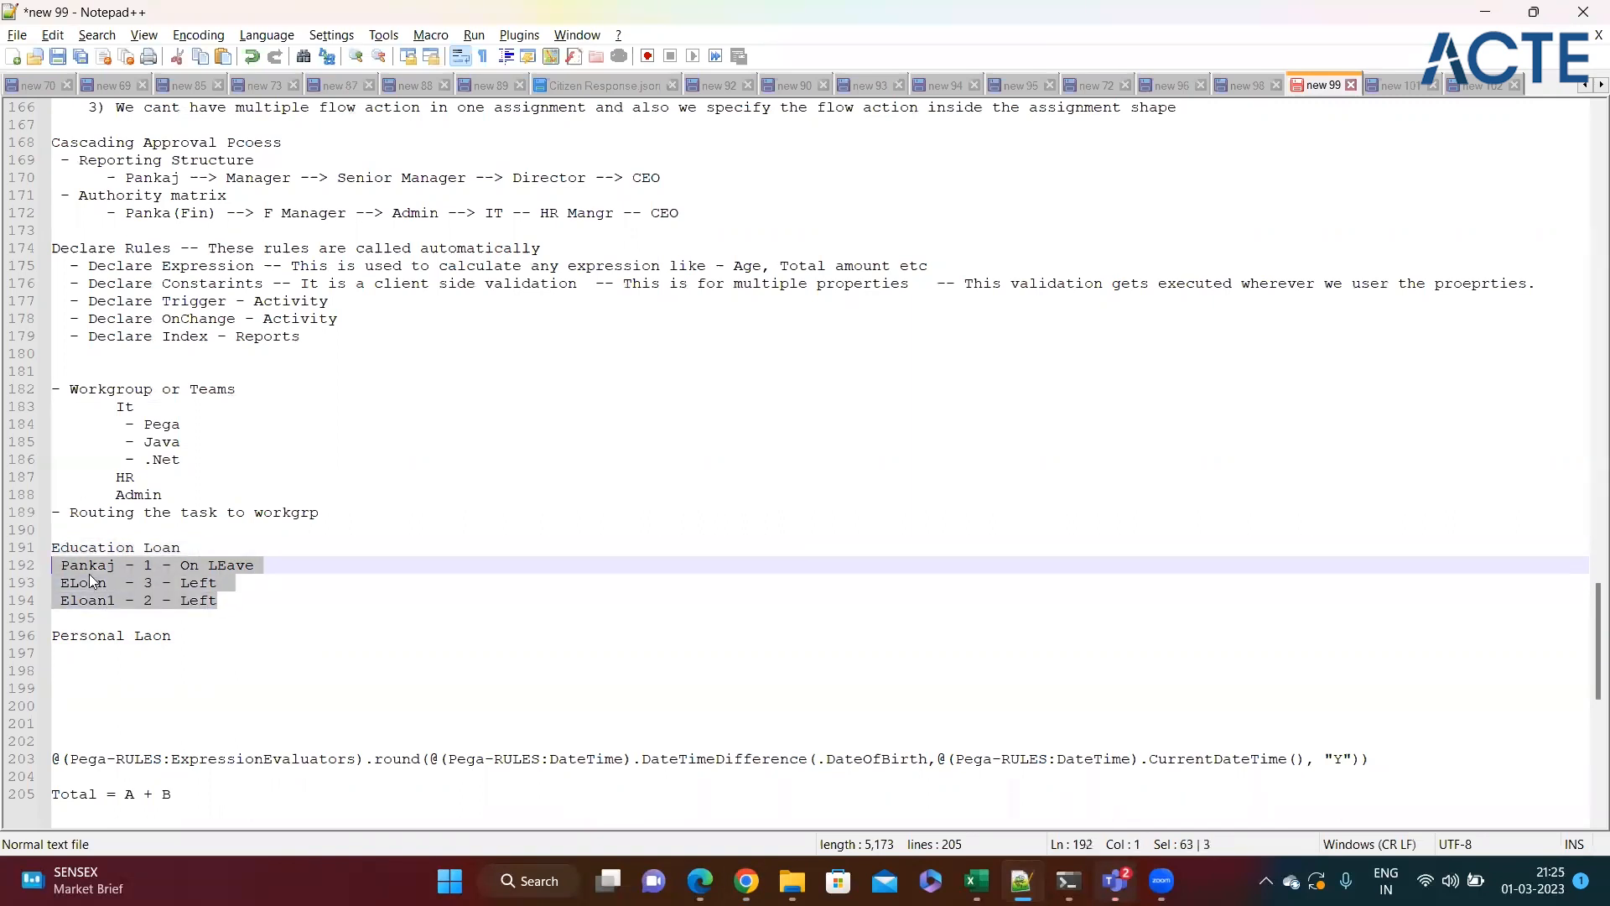
click(242, 600)
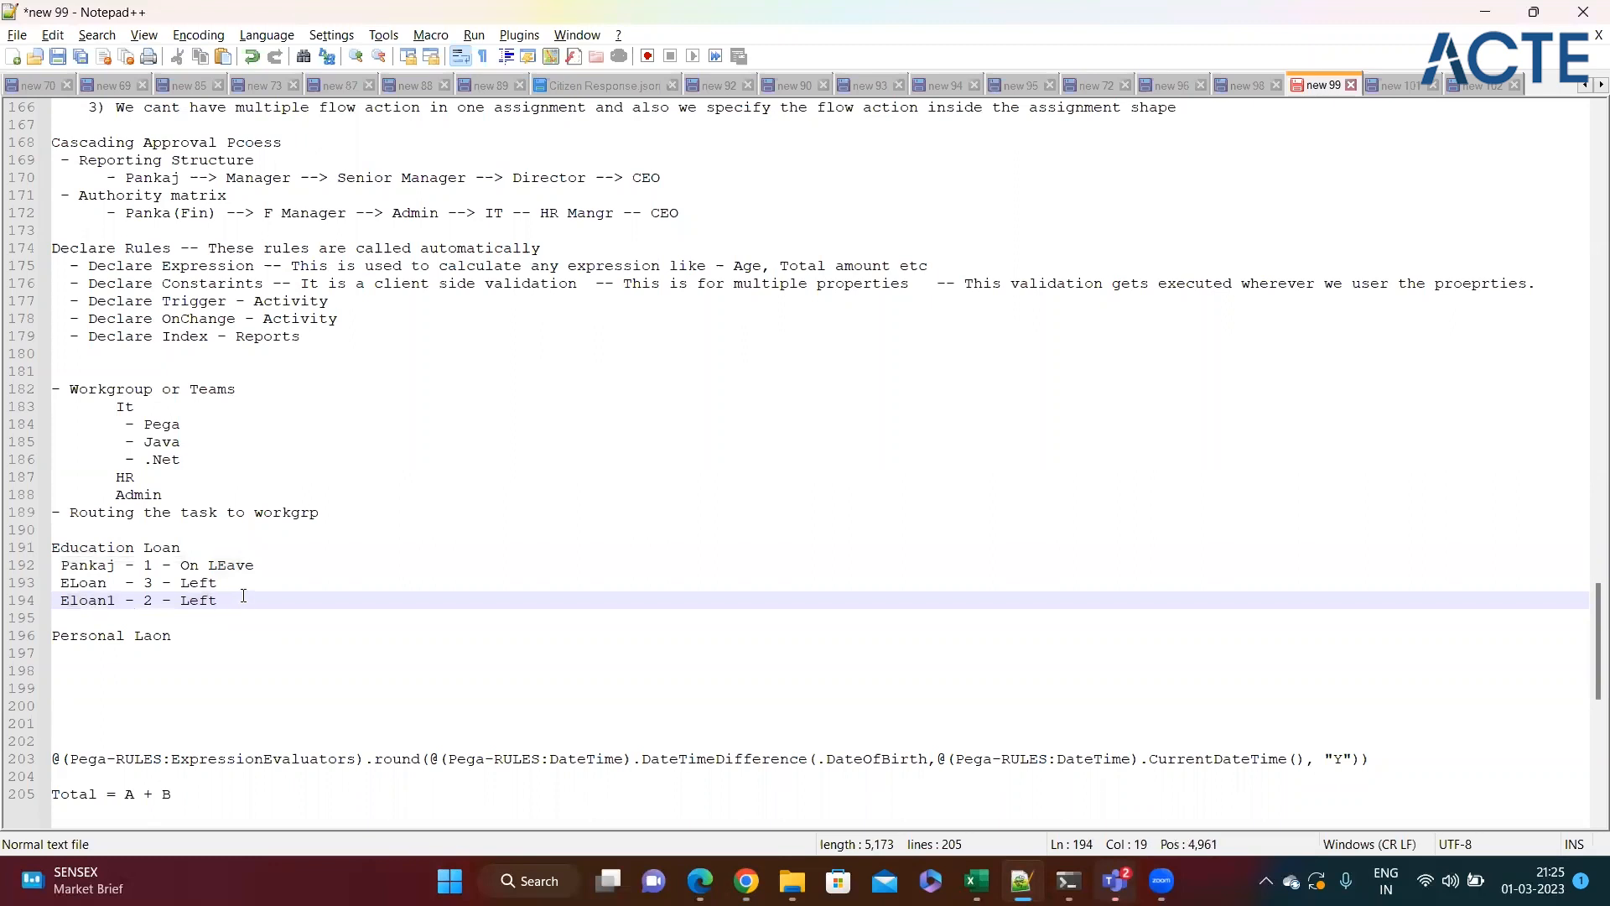
drag(243, 594, 36, 564)
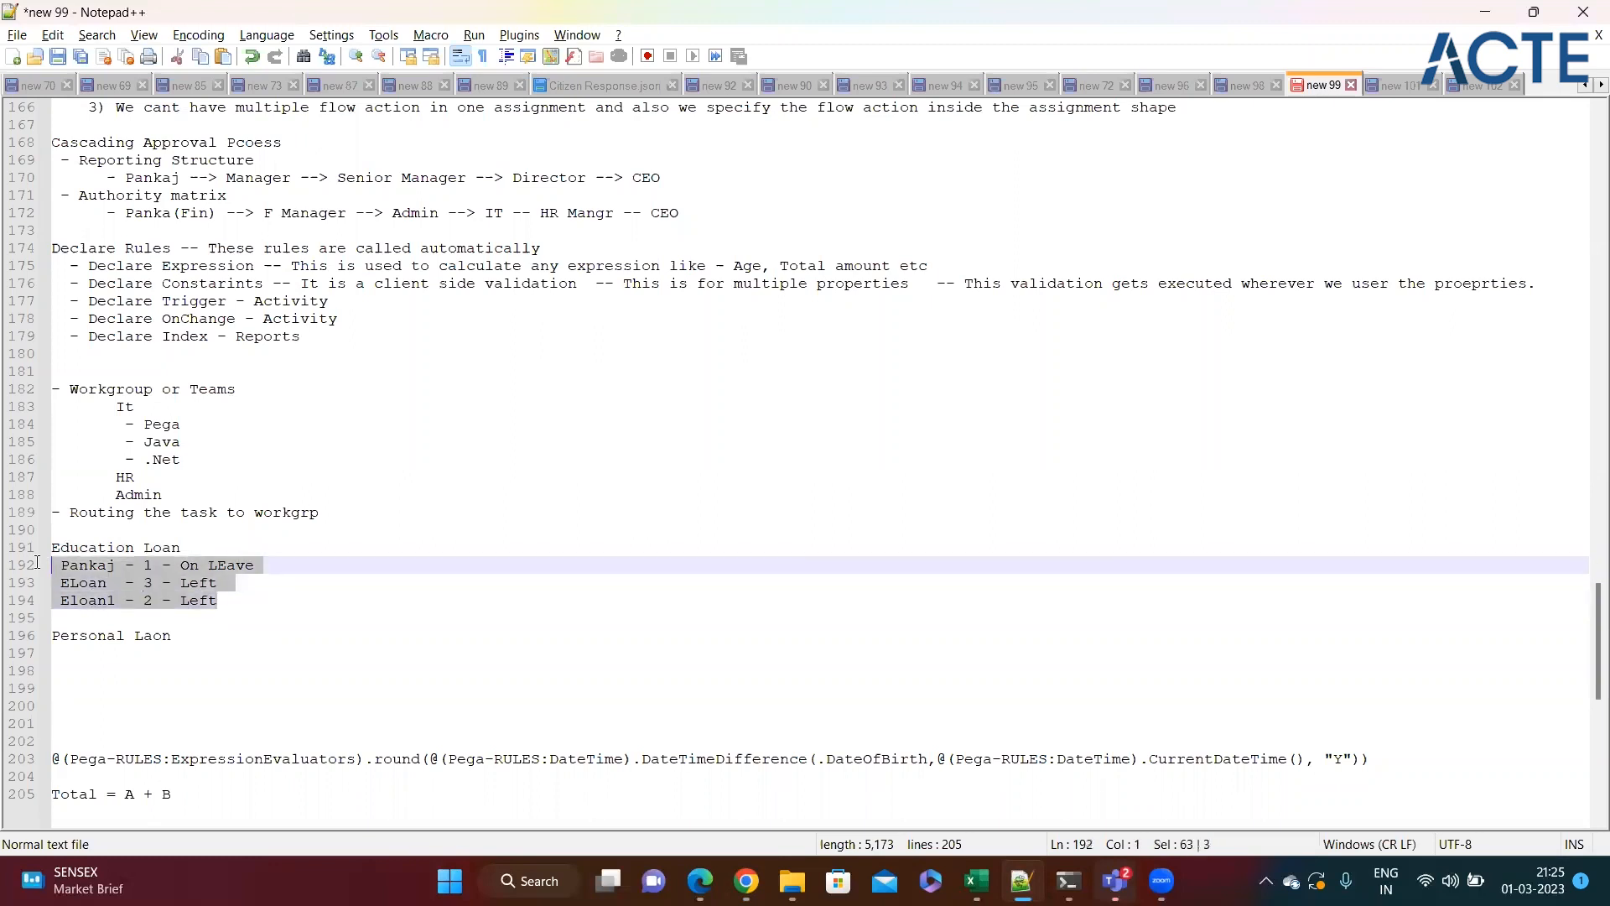
click(265, 602)
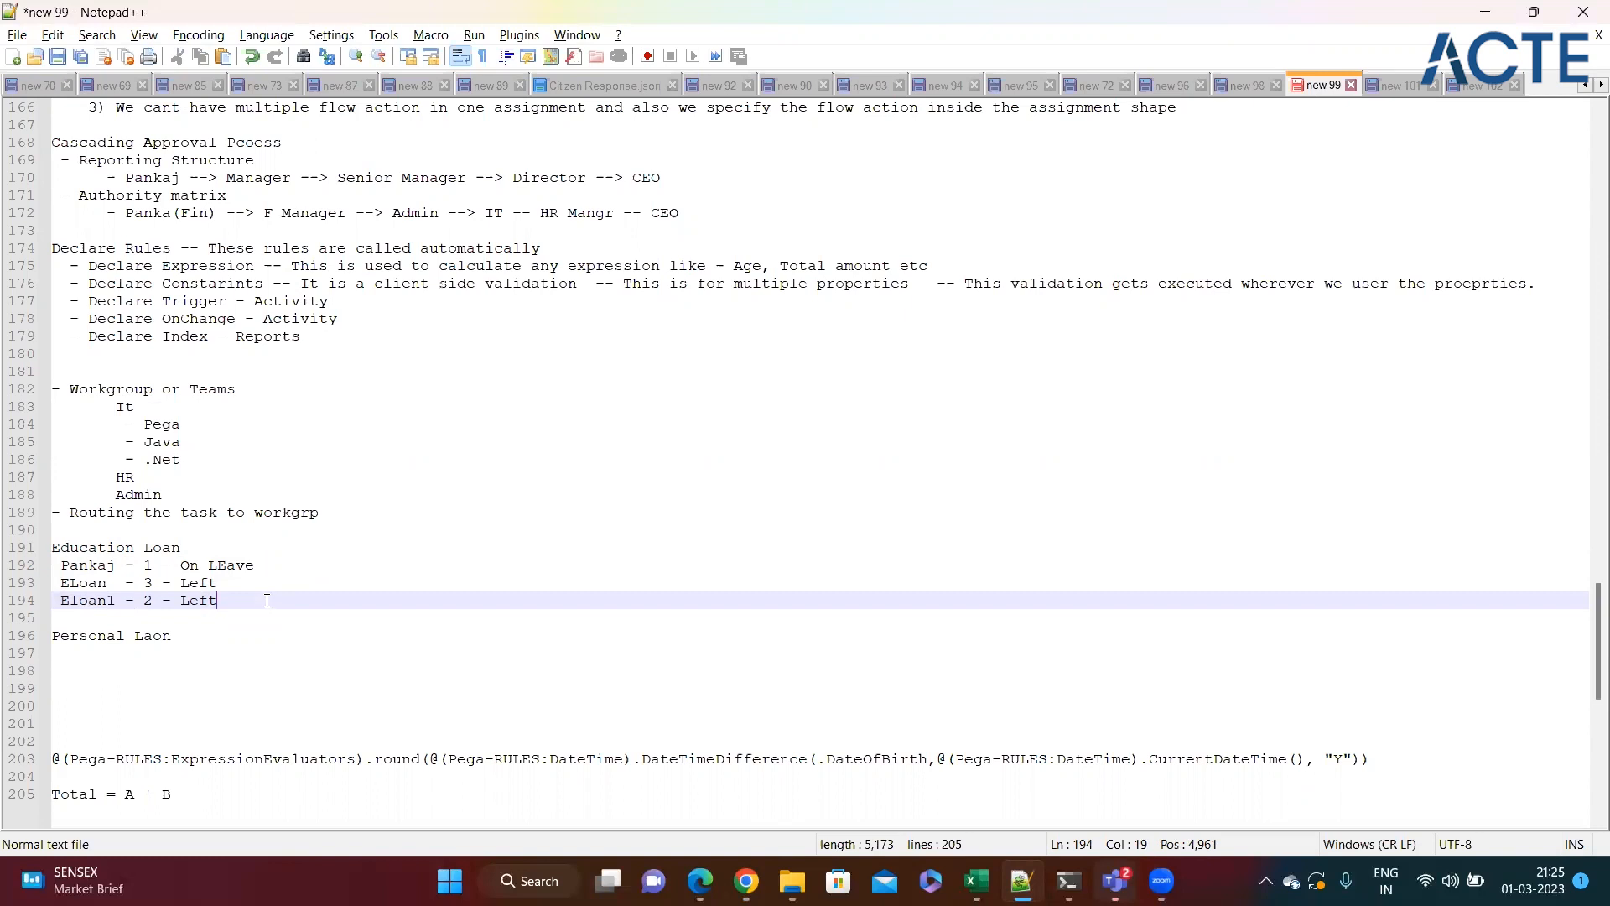
Step: Reread the availability notes for the three Education Loan members and return to Pega Dev Studio
drag(266, 600, 42, 564)
click(265, 597)
key(alt+Tab)
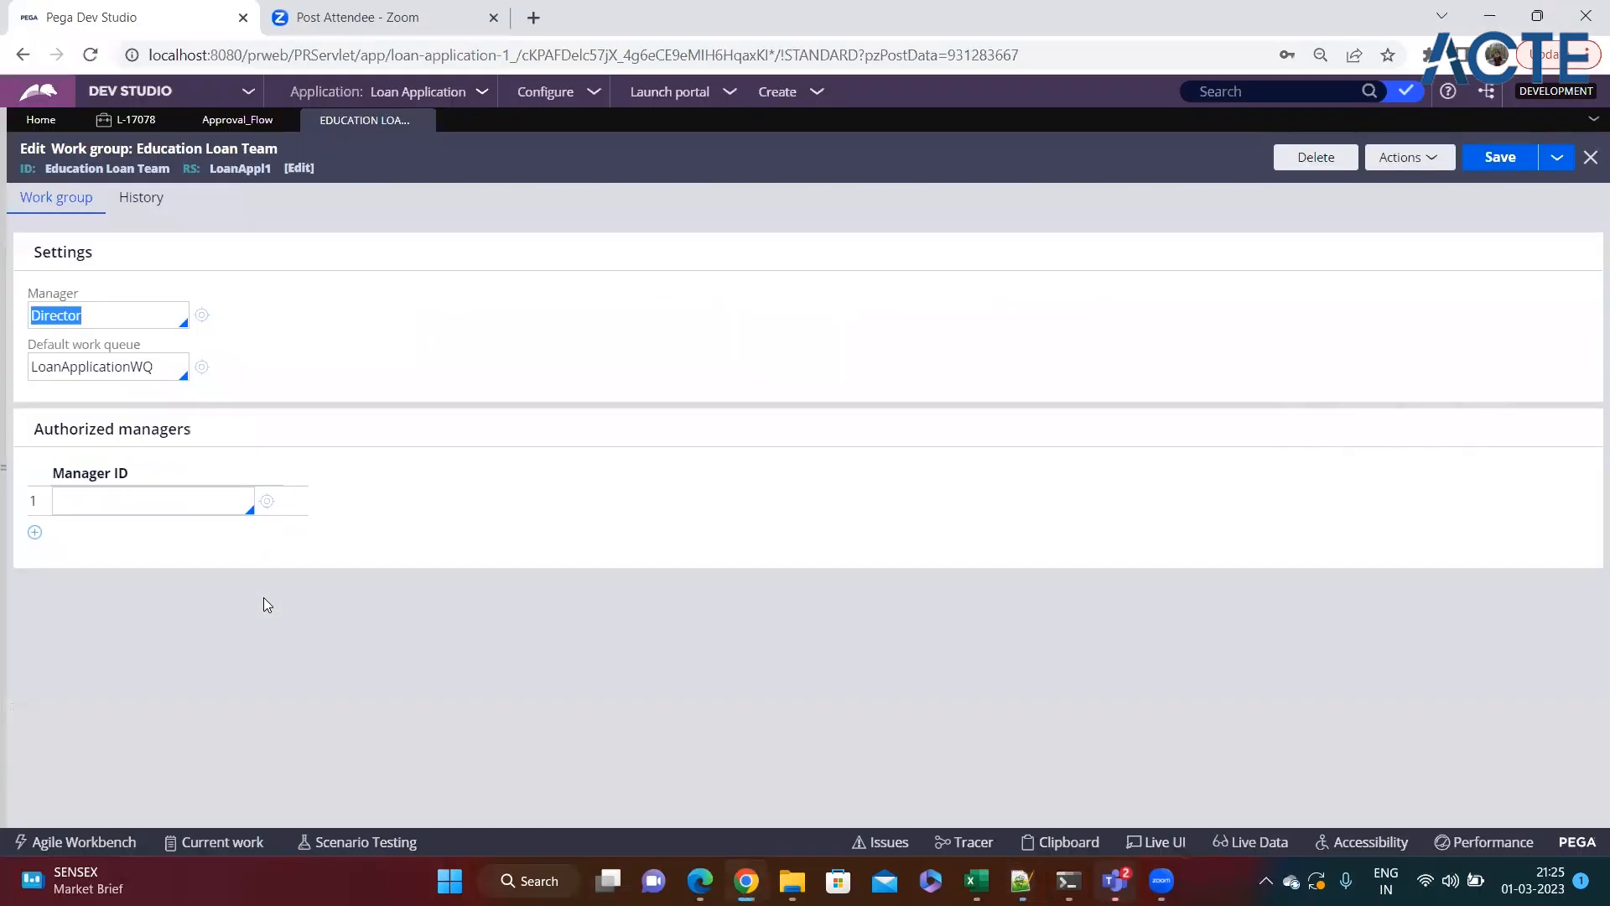
Step: Examine the manager assigned in the Education Loan Team work group settings
click(111, 326)
drag(90, 315, 11, 323)
click(112, 316)
double_click(113, 317)
click(112, 316)
double_click(112, 316)
double_click(112, 317)
drag(78, 293, 24, 295)
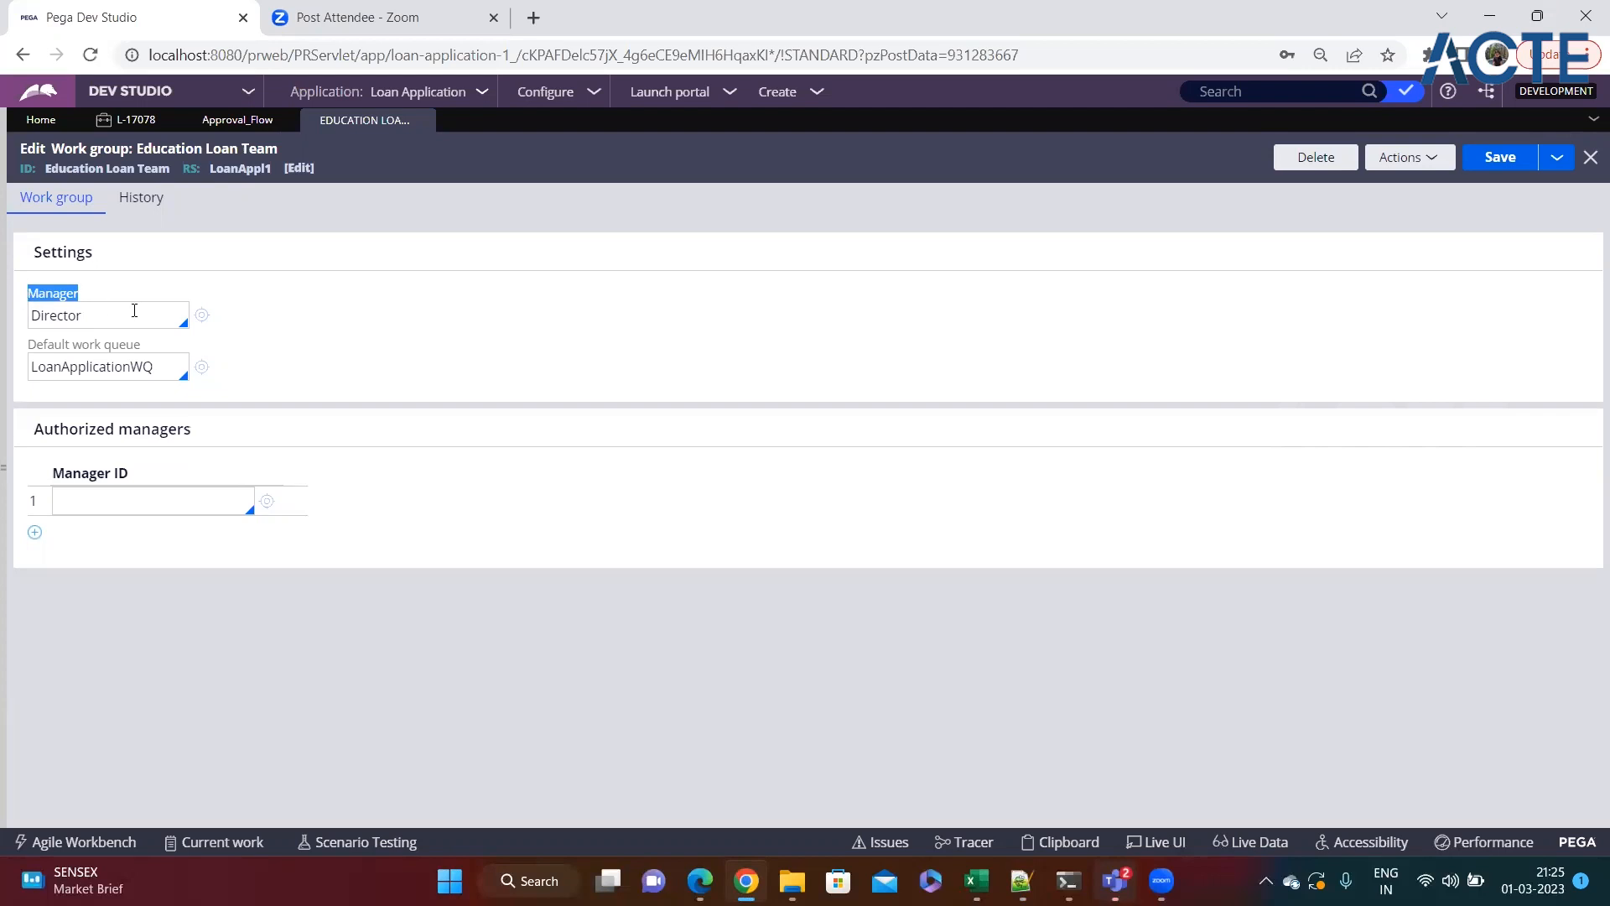
Step: Compare the Approve / Reject assignee on the existing loan case with the Education Loan Team work group's manager
click(127, 120)
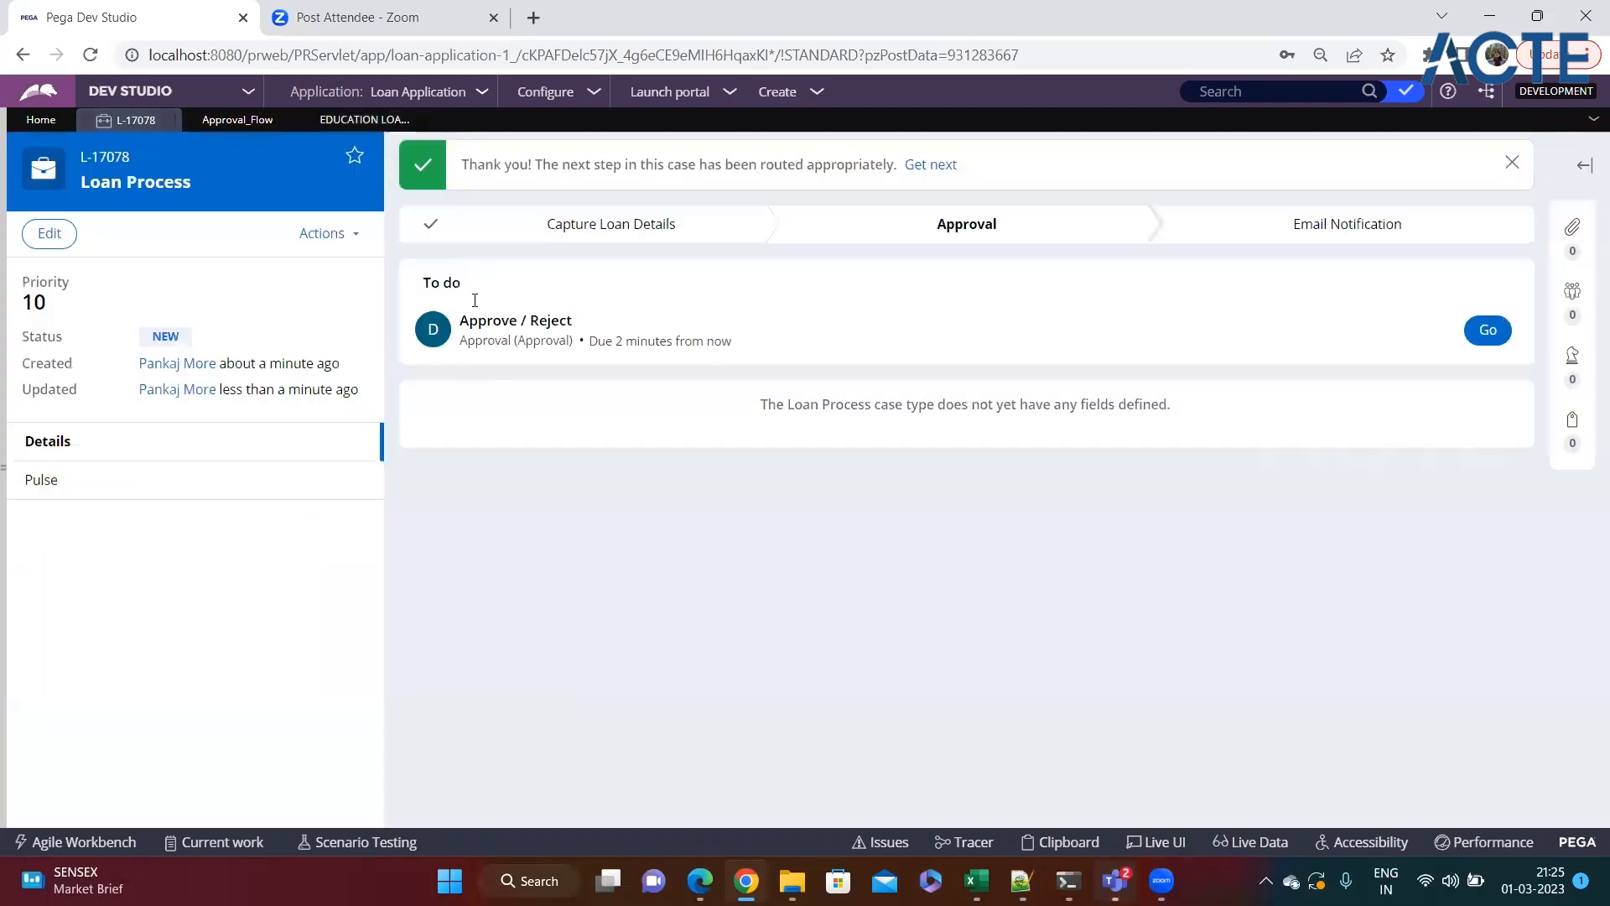
click(813, 93)
mouse_move(897, 117)
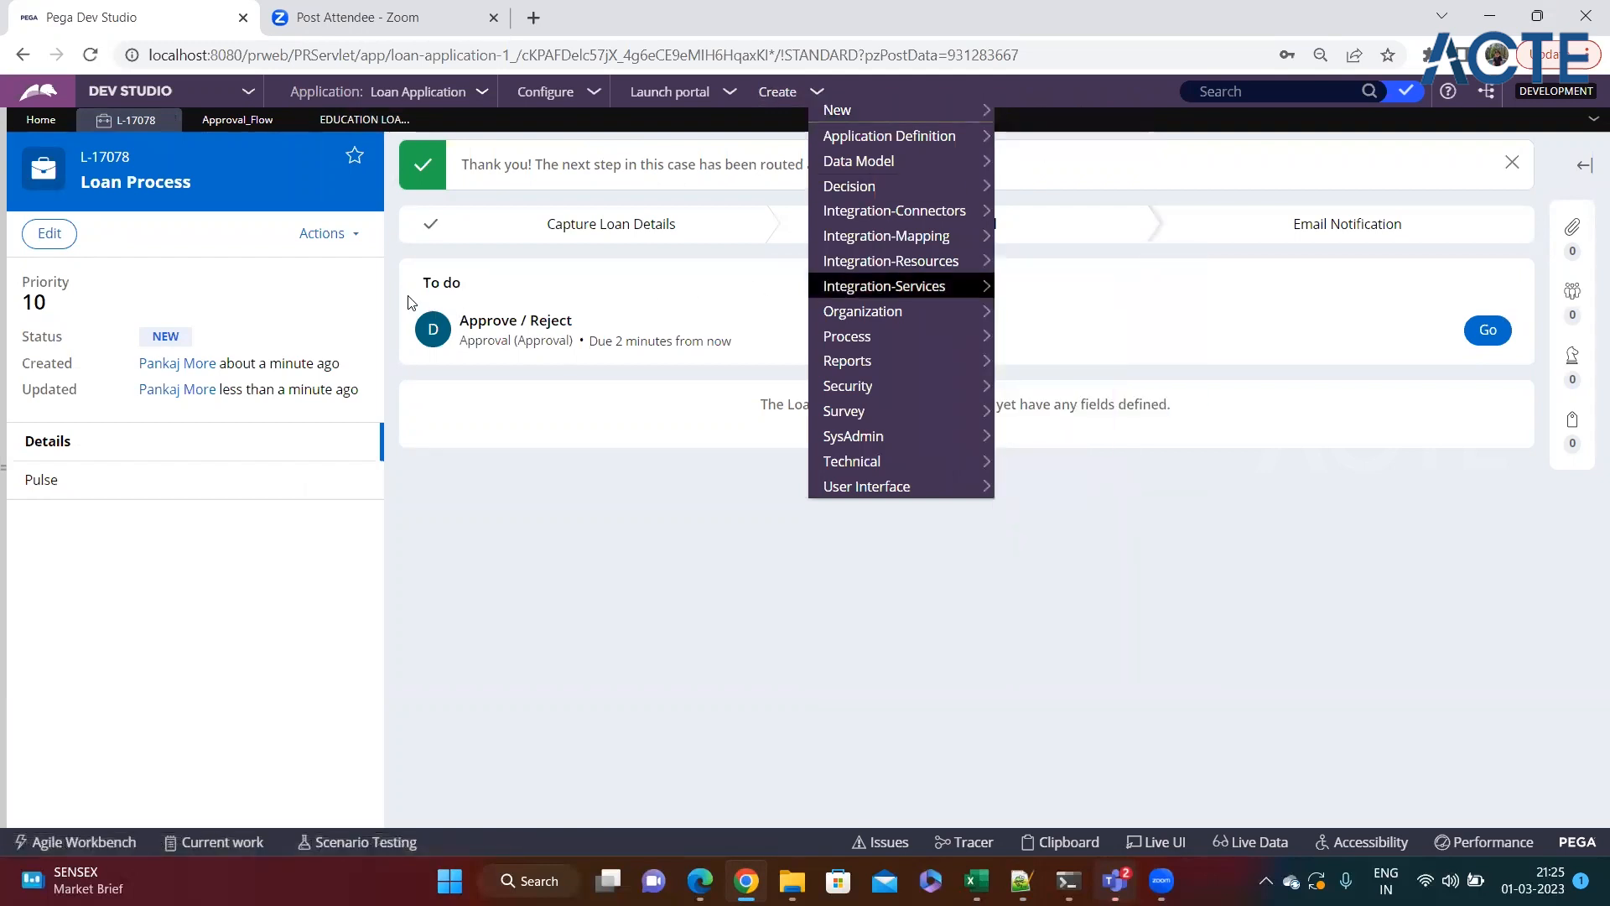
click(483, 514)
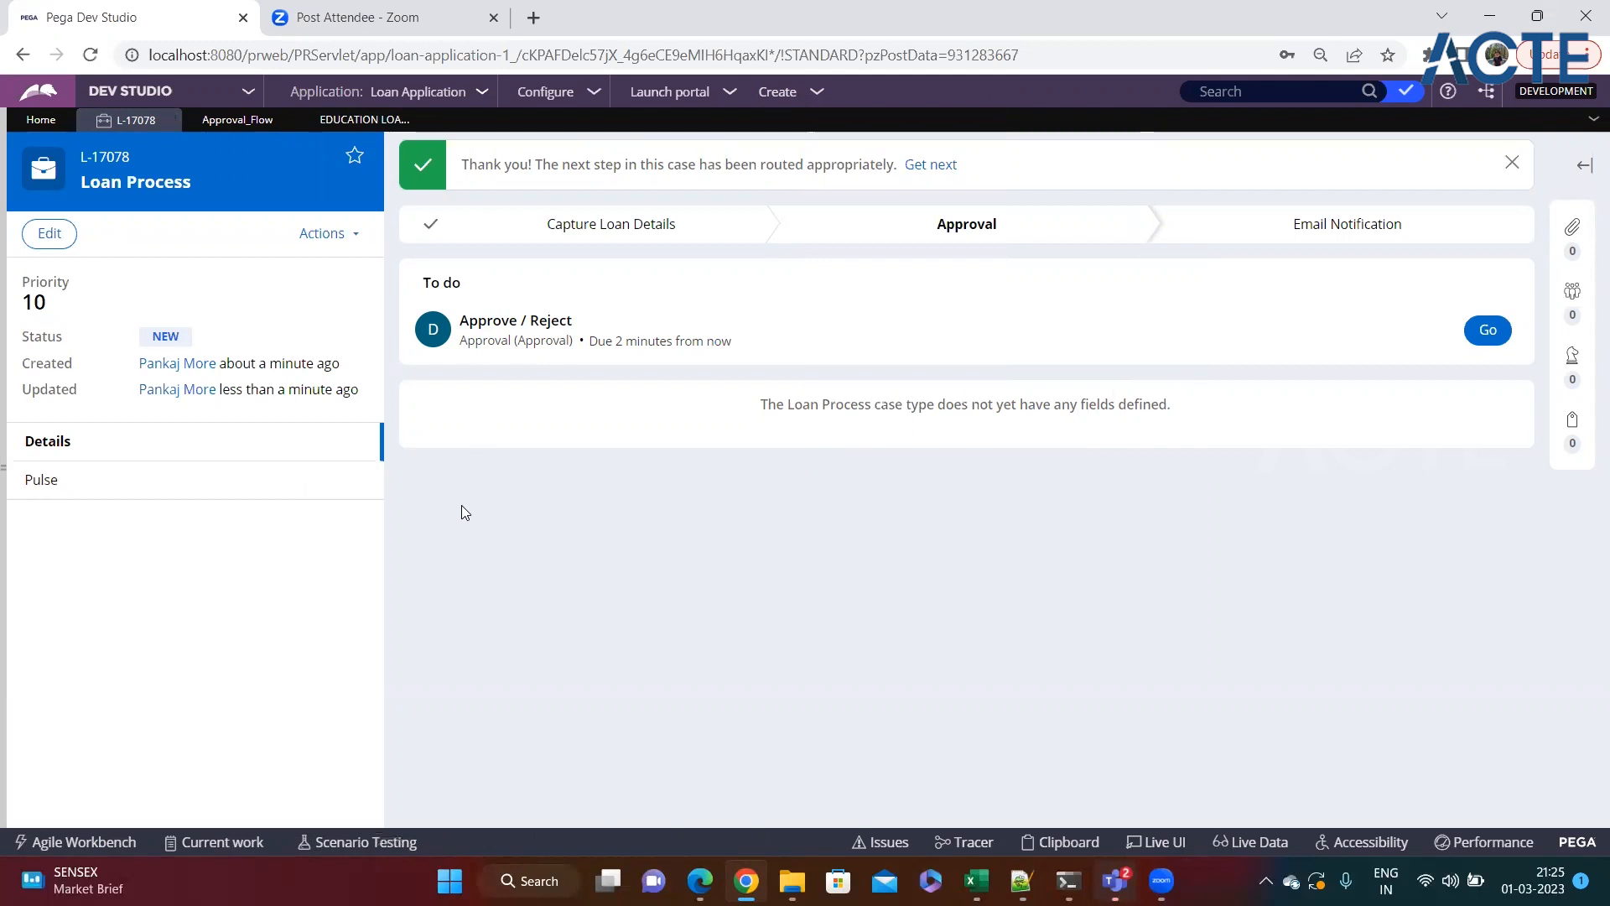
click(334, 123)
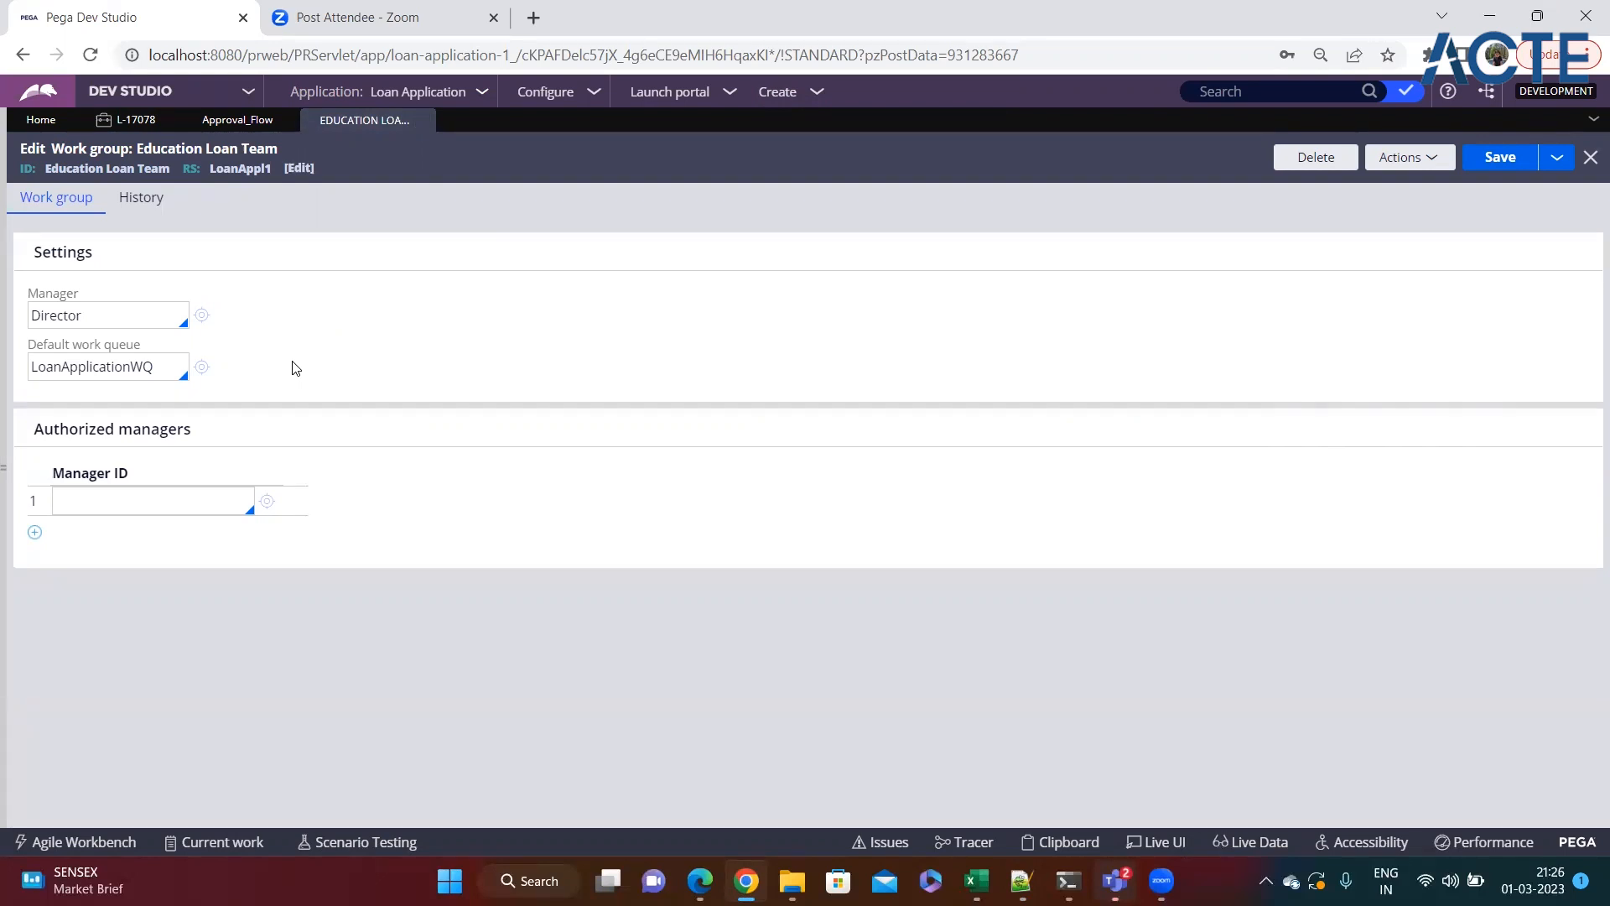
drag(101, 314, 35, 314)
double_click(144, 313)
Step: Create a new Loan Process case and continue past its prefilled personal details
click(818, 93)
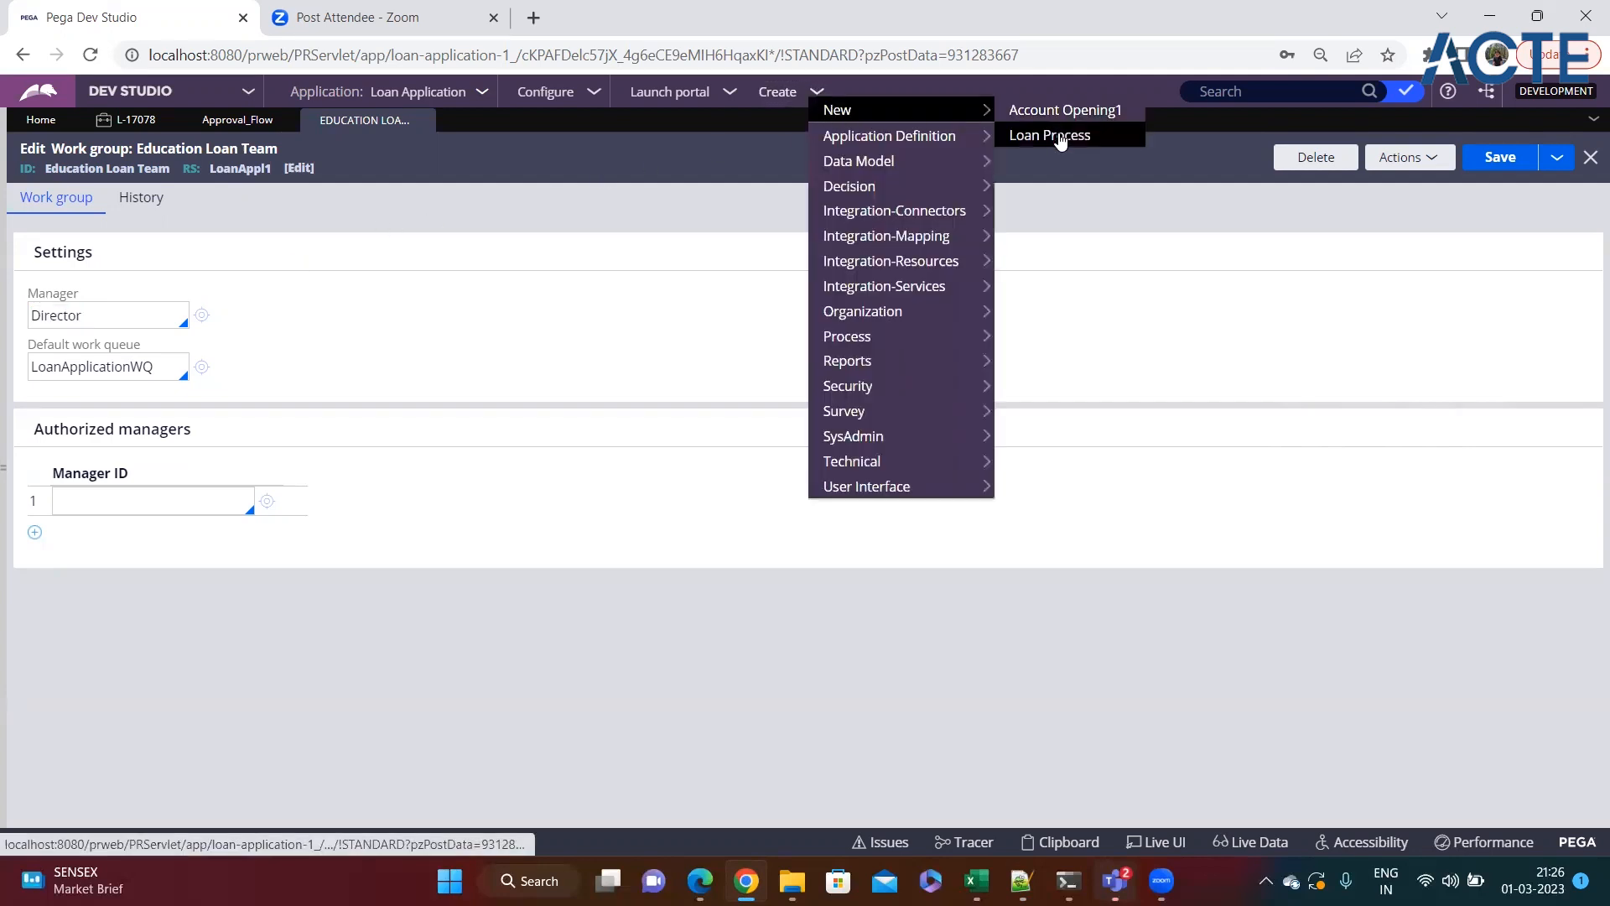
click(1058, 136)
scroll(755, 545, down, 7)
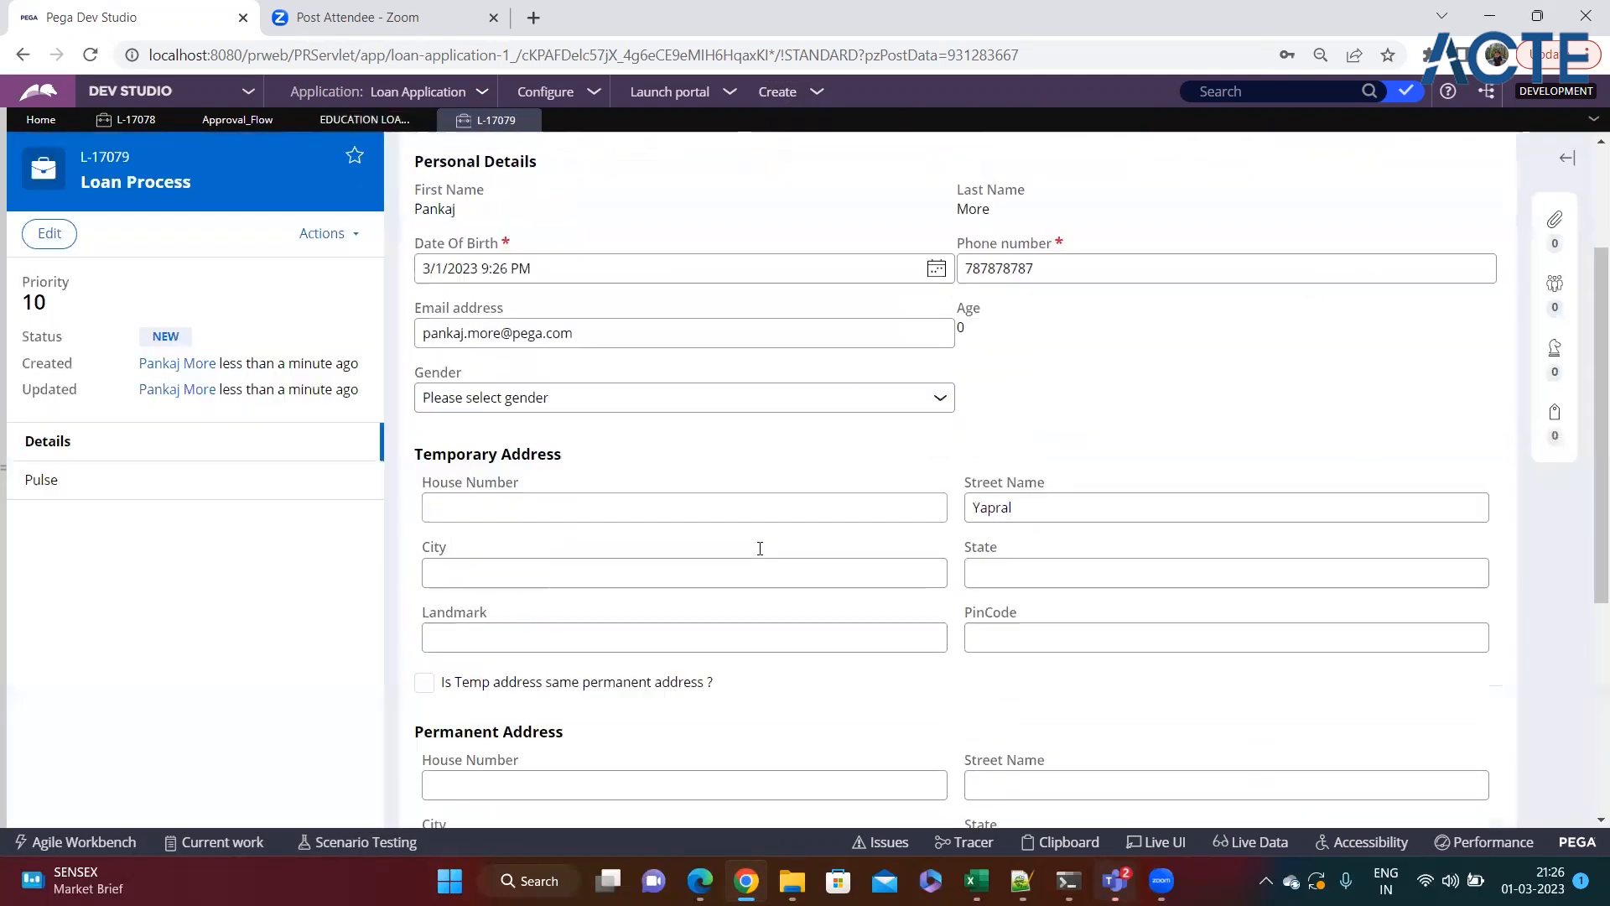
click(1457, 707)
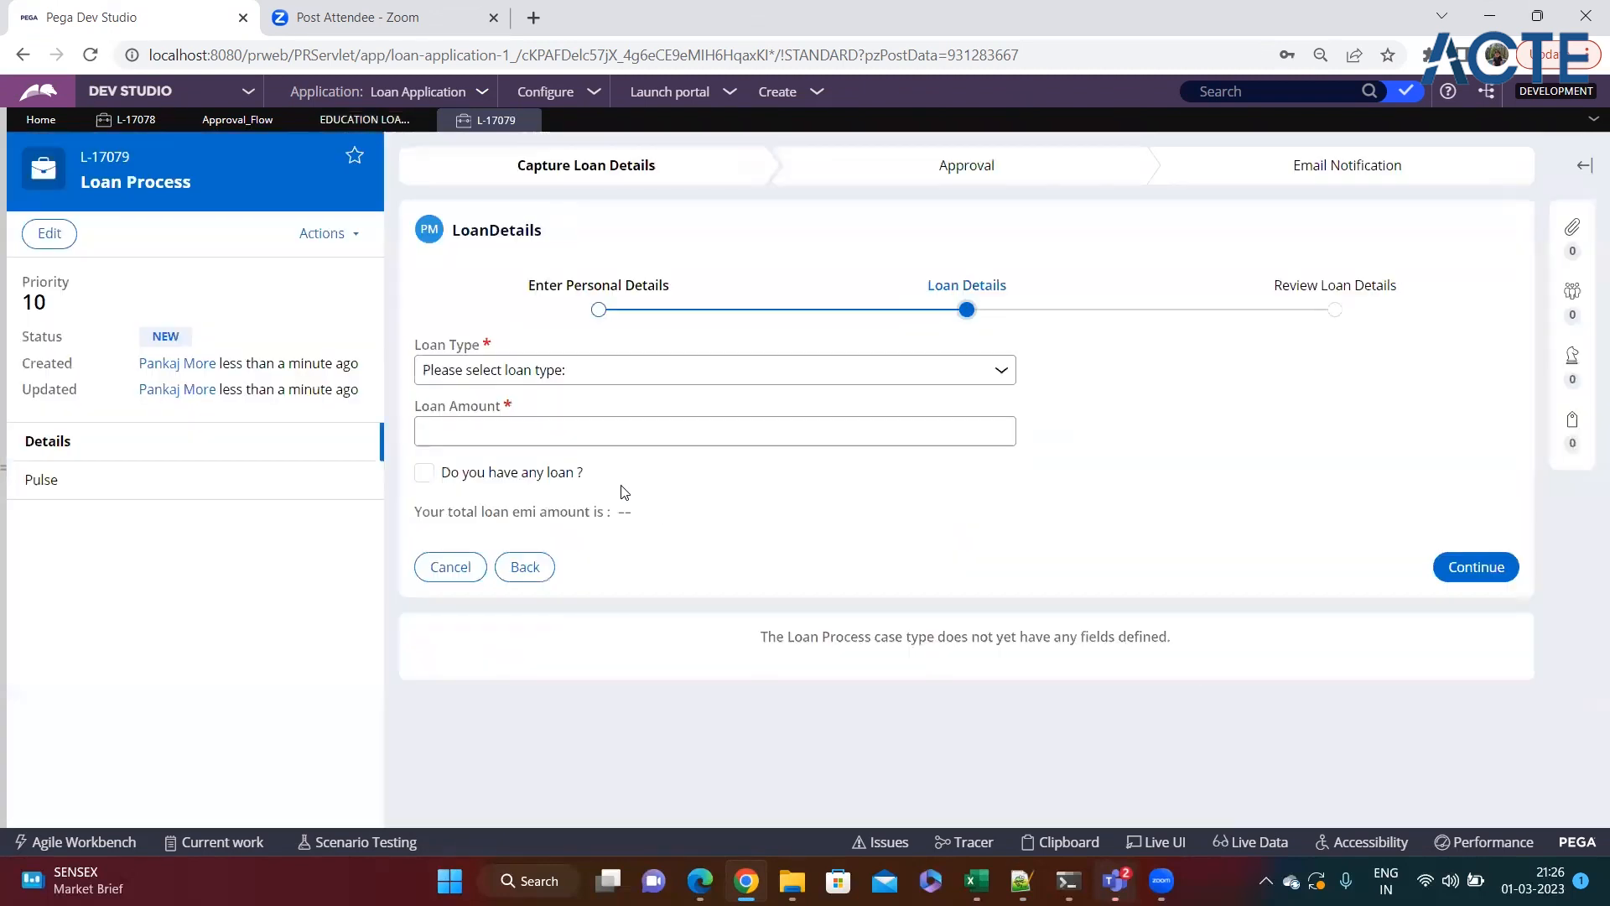
Step: Choose Education Loan as the loan type, enter a loan amount of 534, and create the case for approval
click(575, 370)
click(528, 413)
click(483, 444)
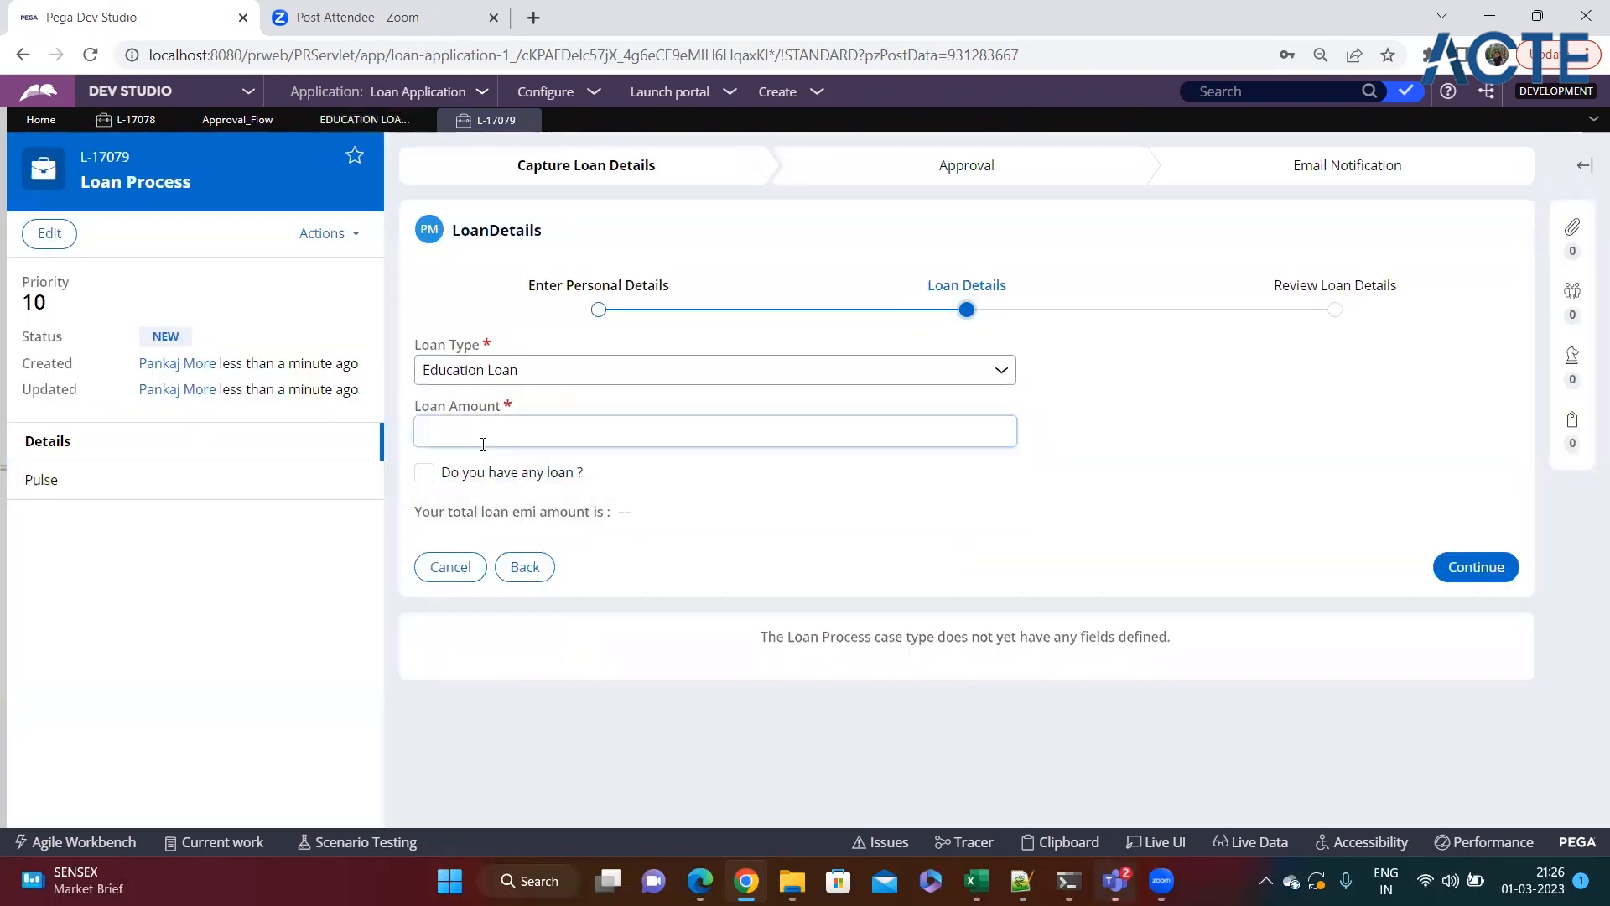
text(534)
click(1463, 577)
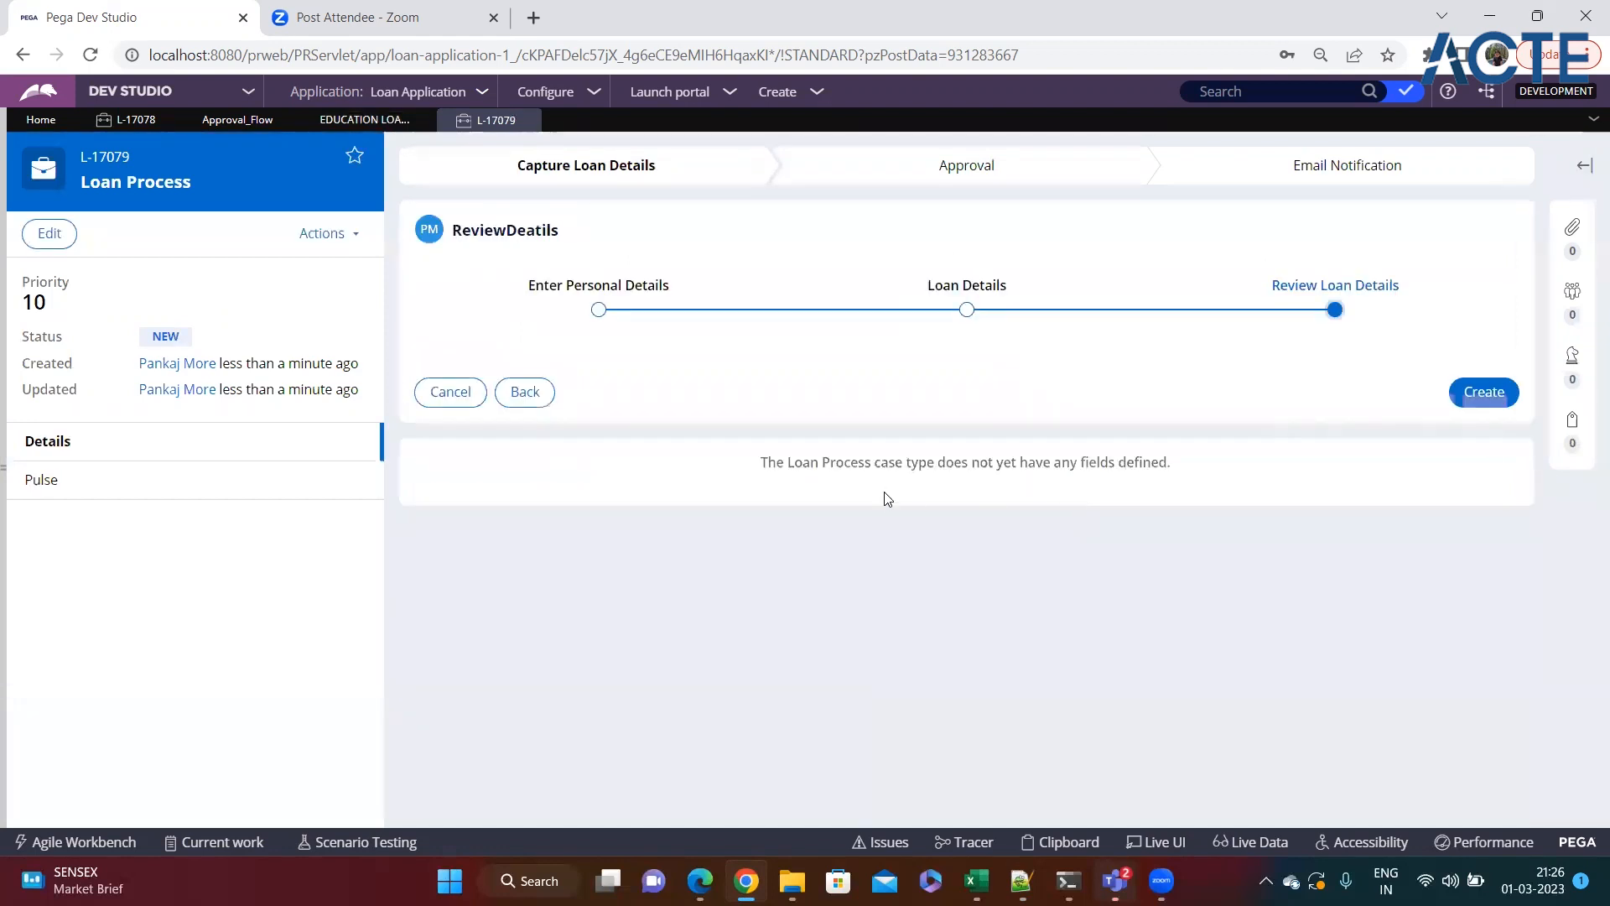
click(1491, 401)
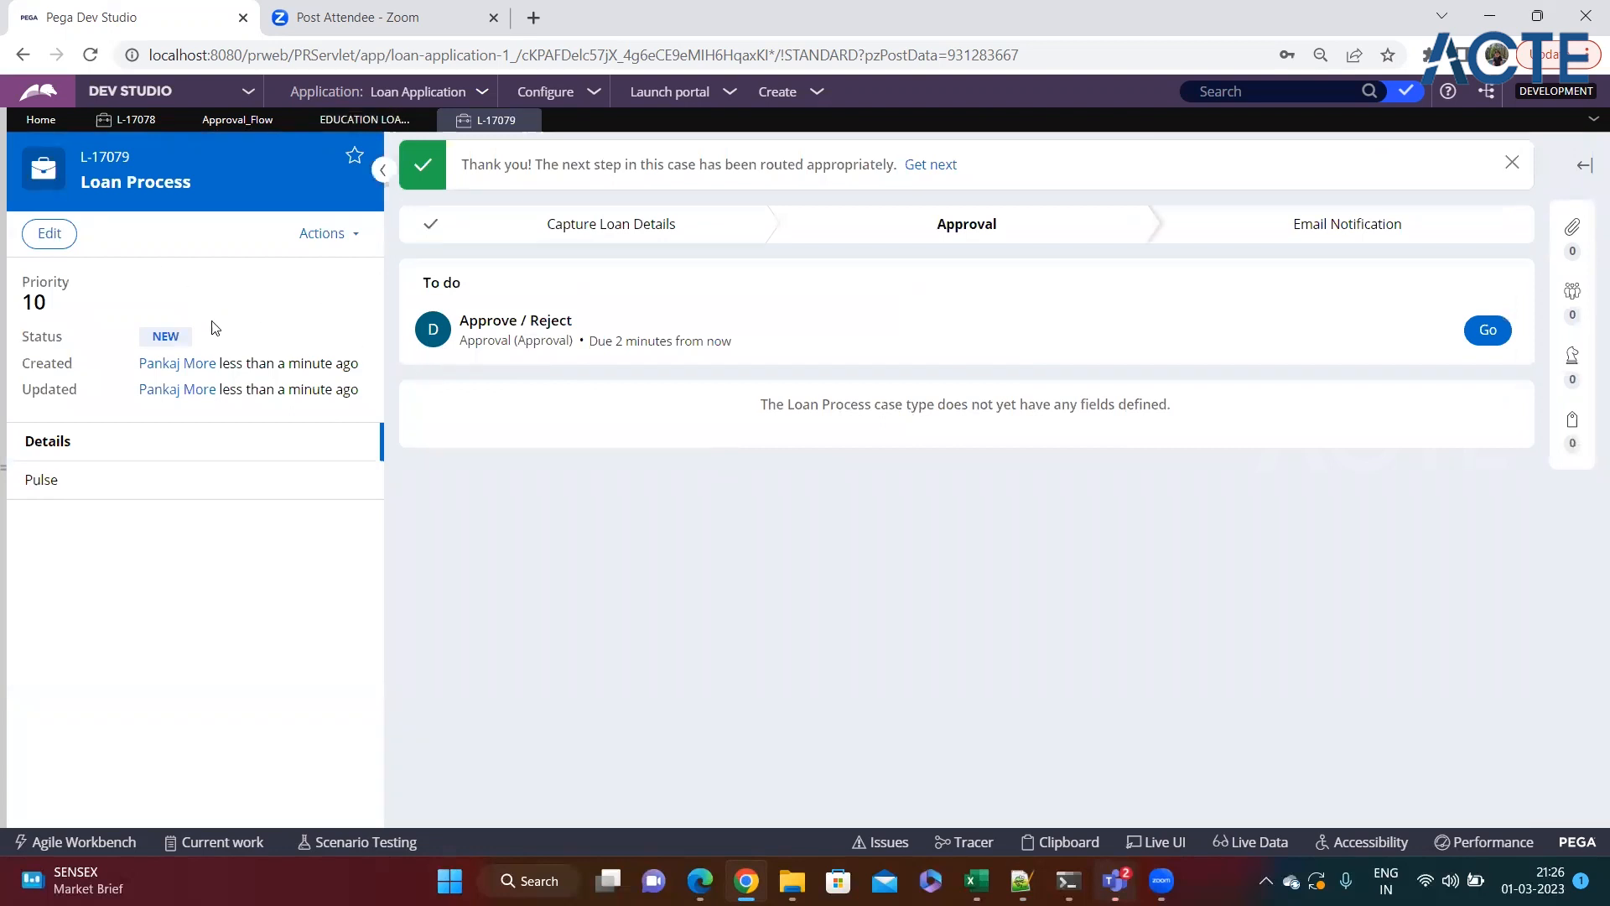
Step: Open the Edu Loan 1 operator record, mark the operator as available to receive work, and save it
click(8, 379)
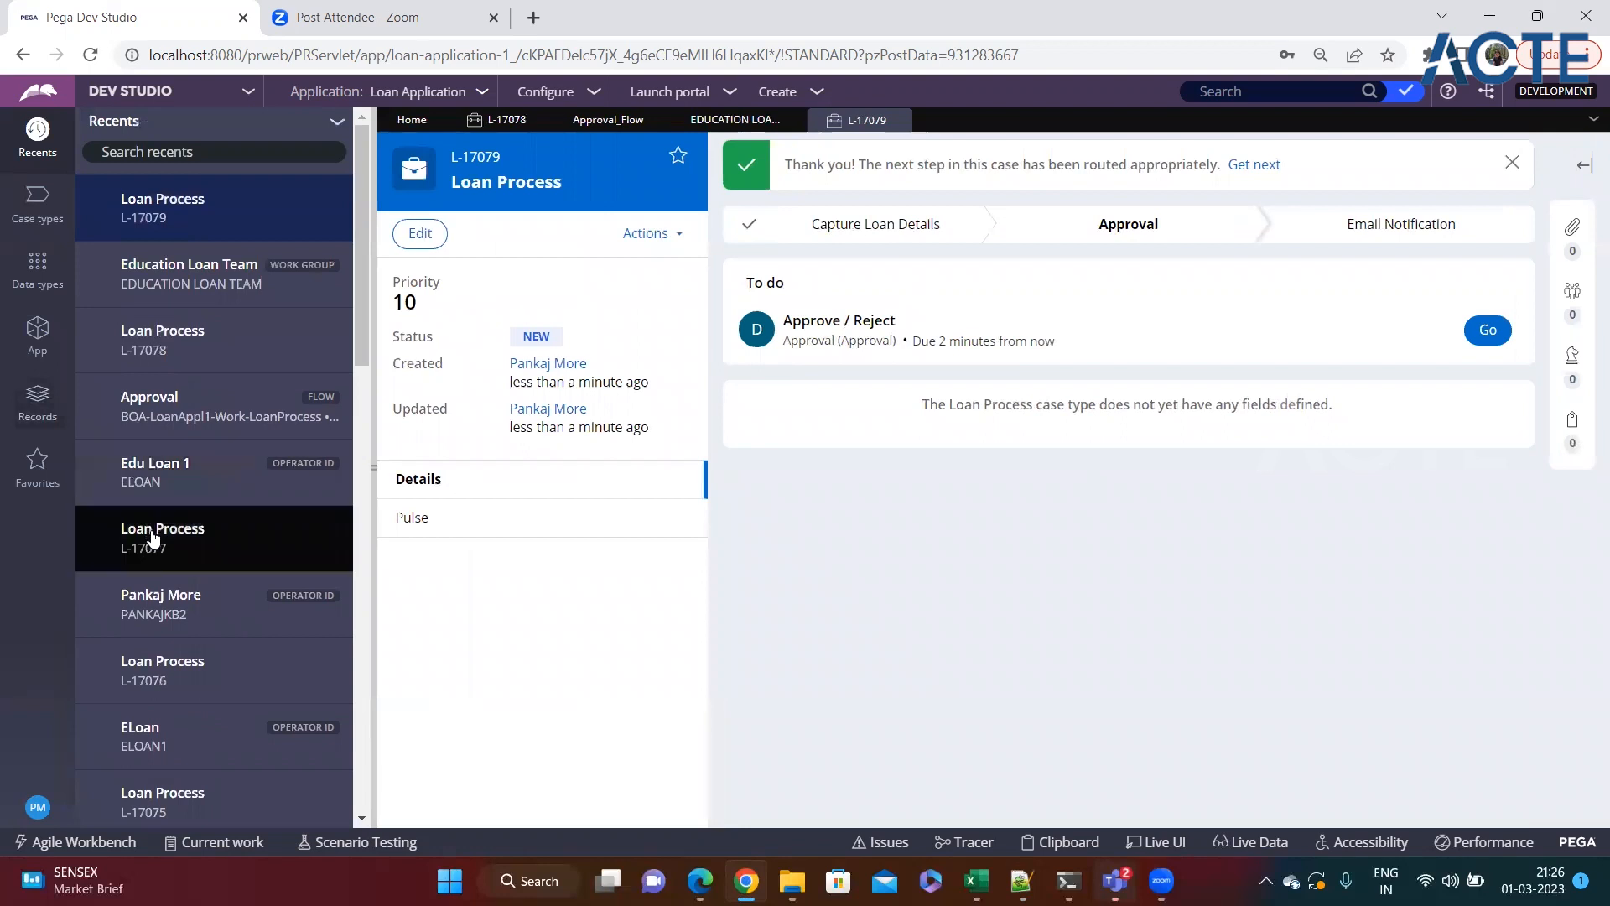
click(331, 536)
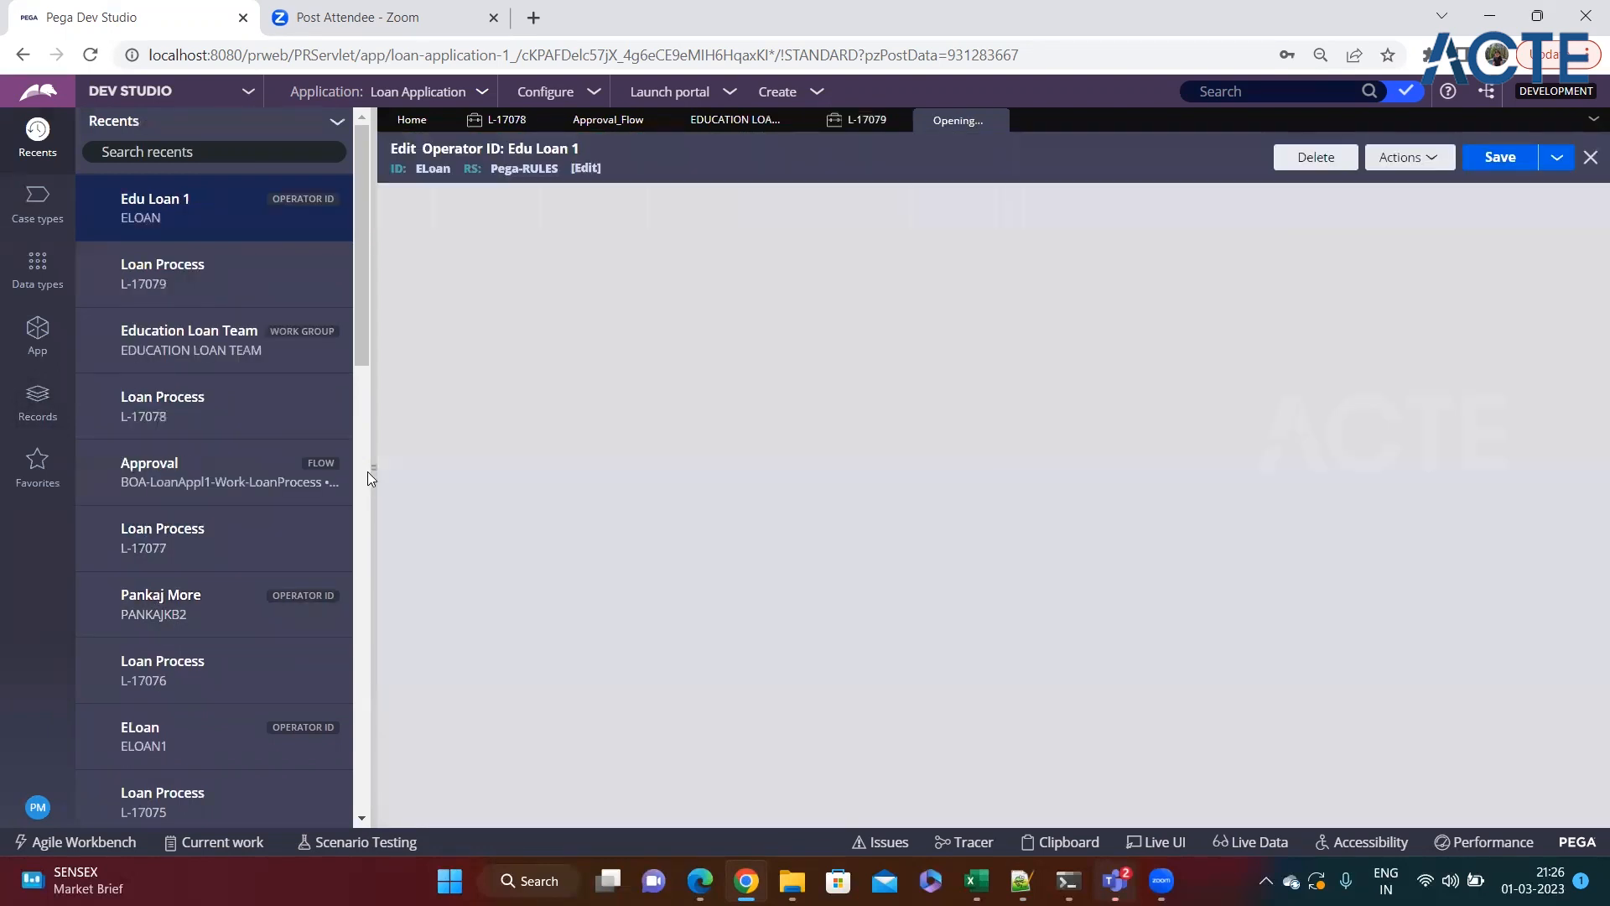
click(374, 467)
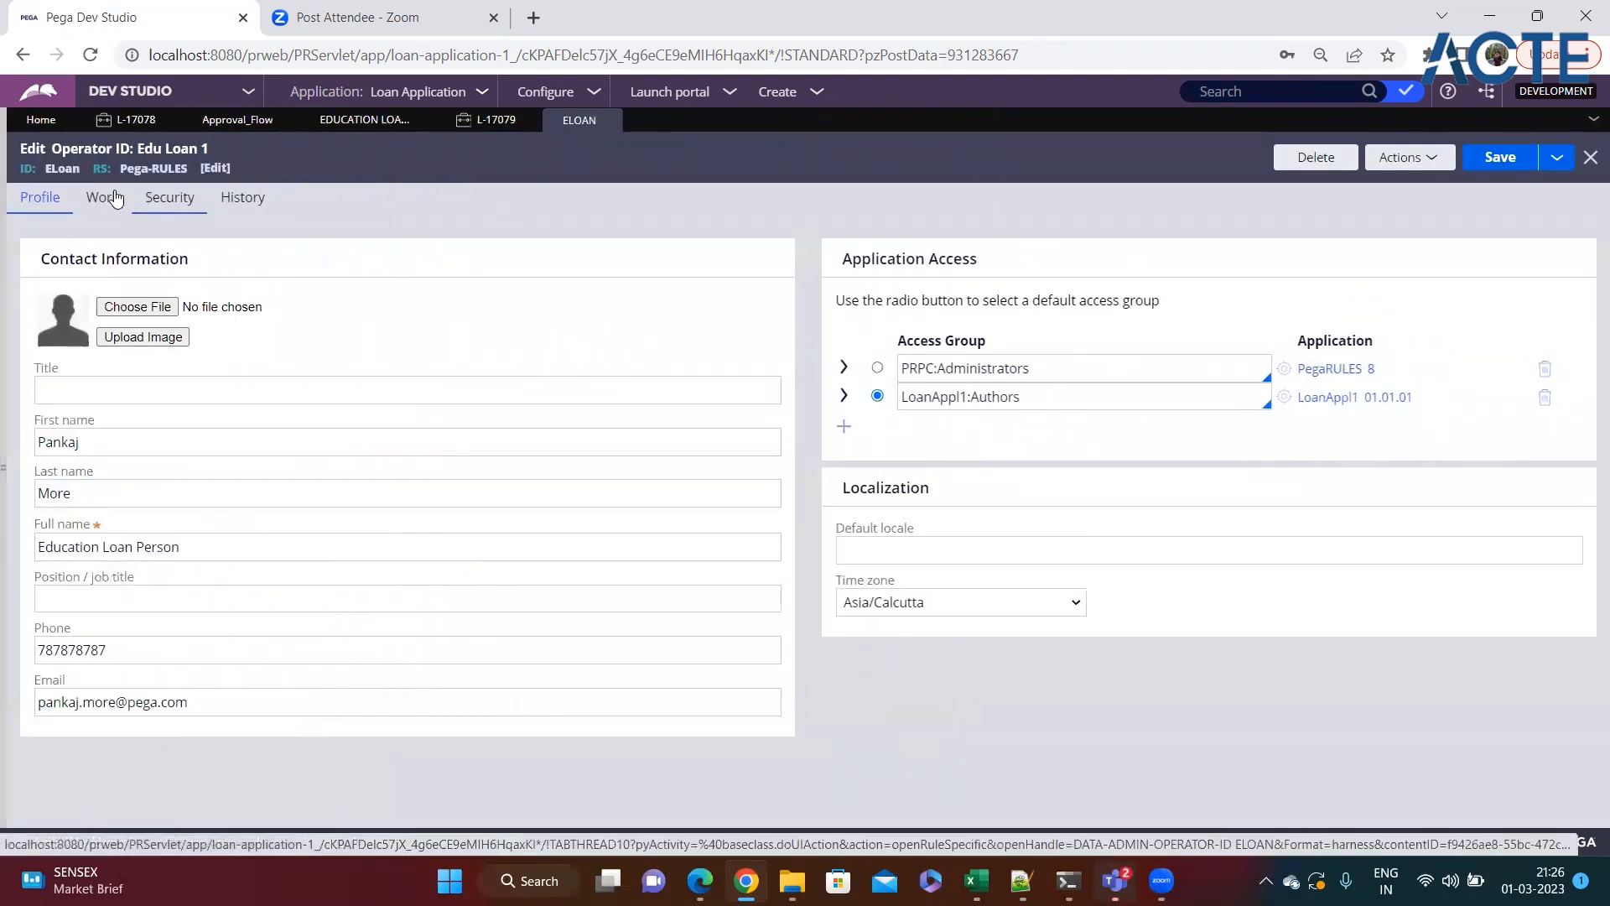
click(111, 198)
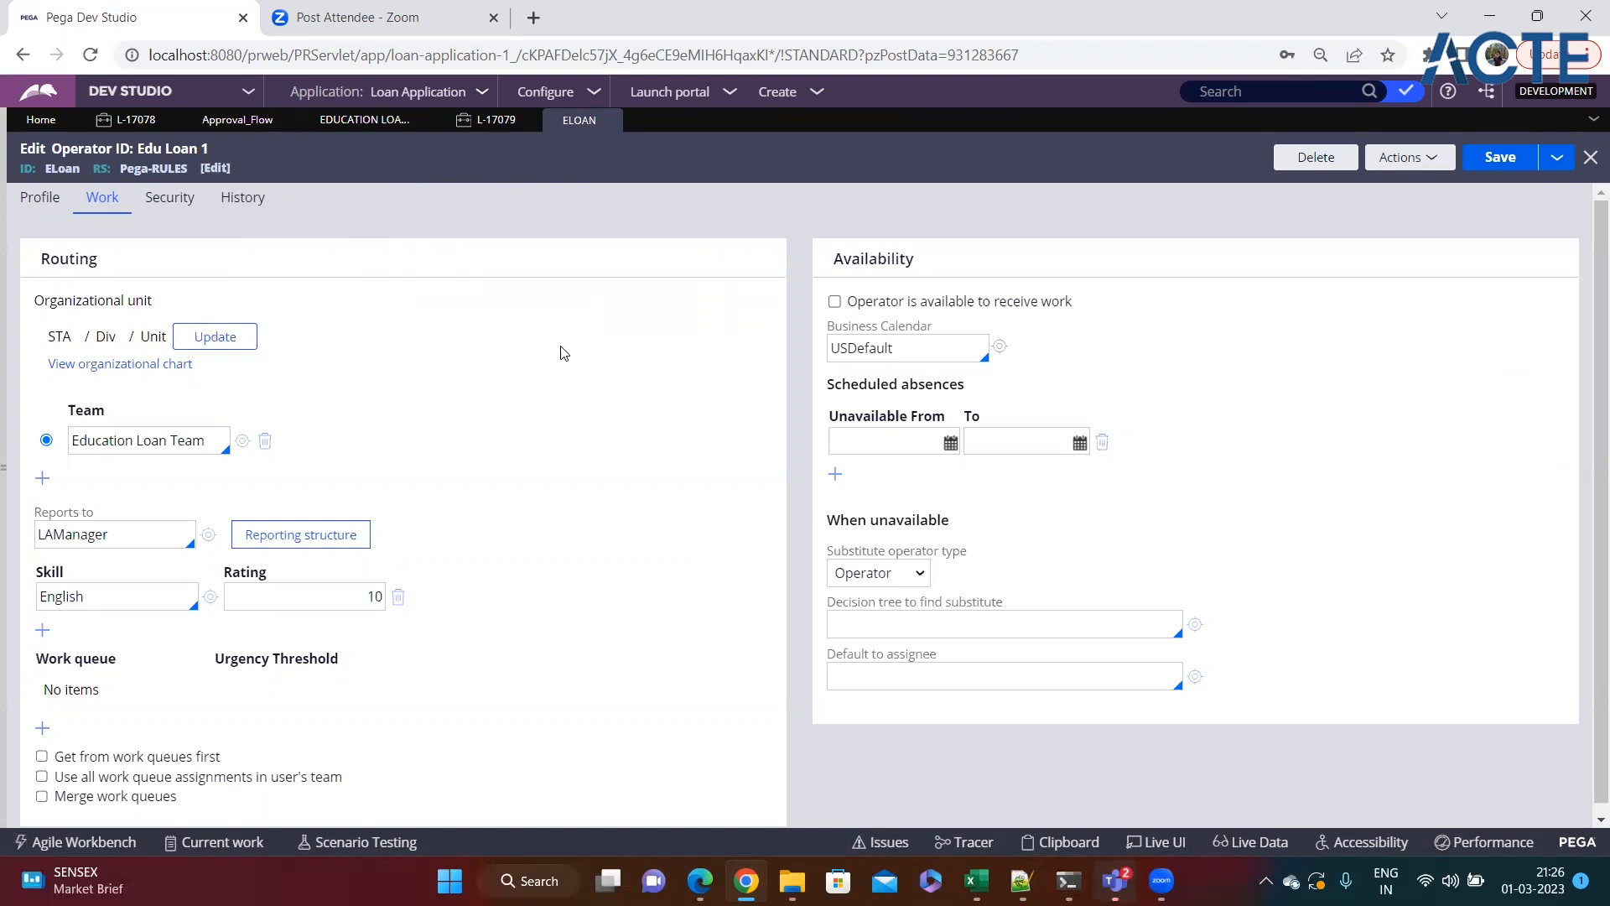
click(835, 303)
click(1506, 163)
Step: Start another Loan Process case to retest the routing and accept its prefilled personal details
click(817, 92)
mouse_move(964, 113)
click(1035, 147)
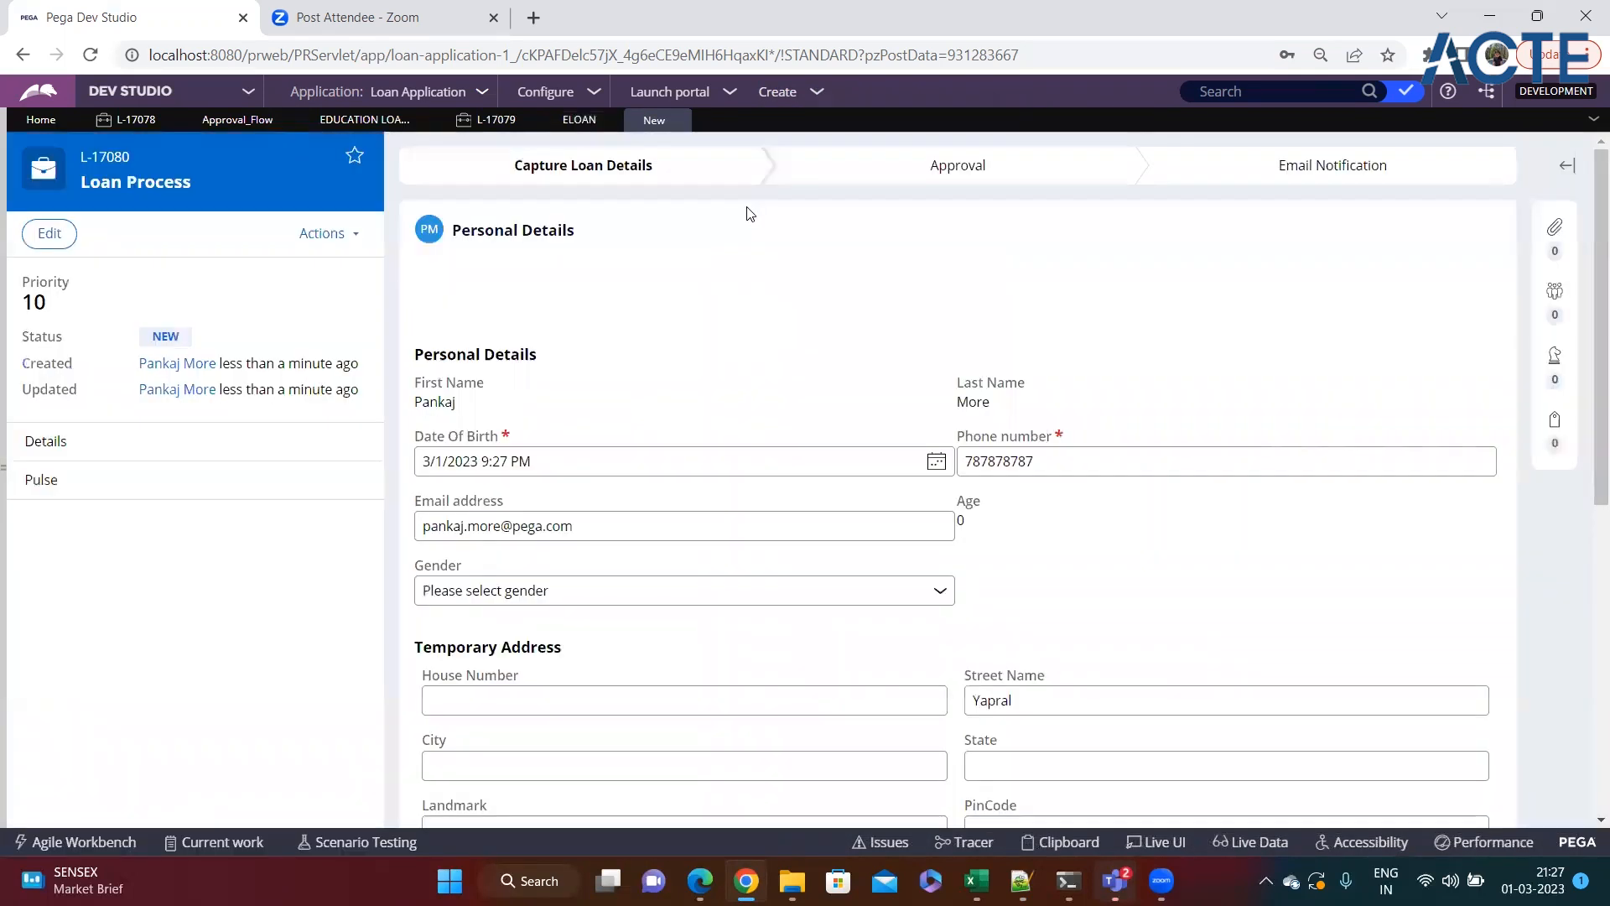
scroll(1241, 650, down, 8)
click(1458, 709)
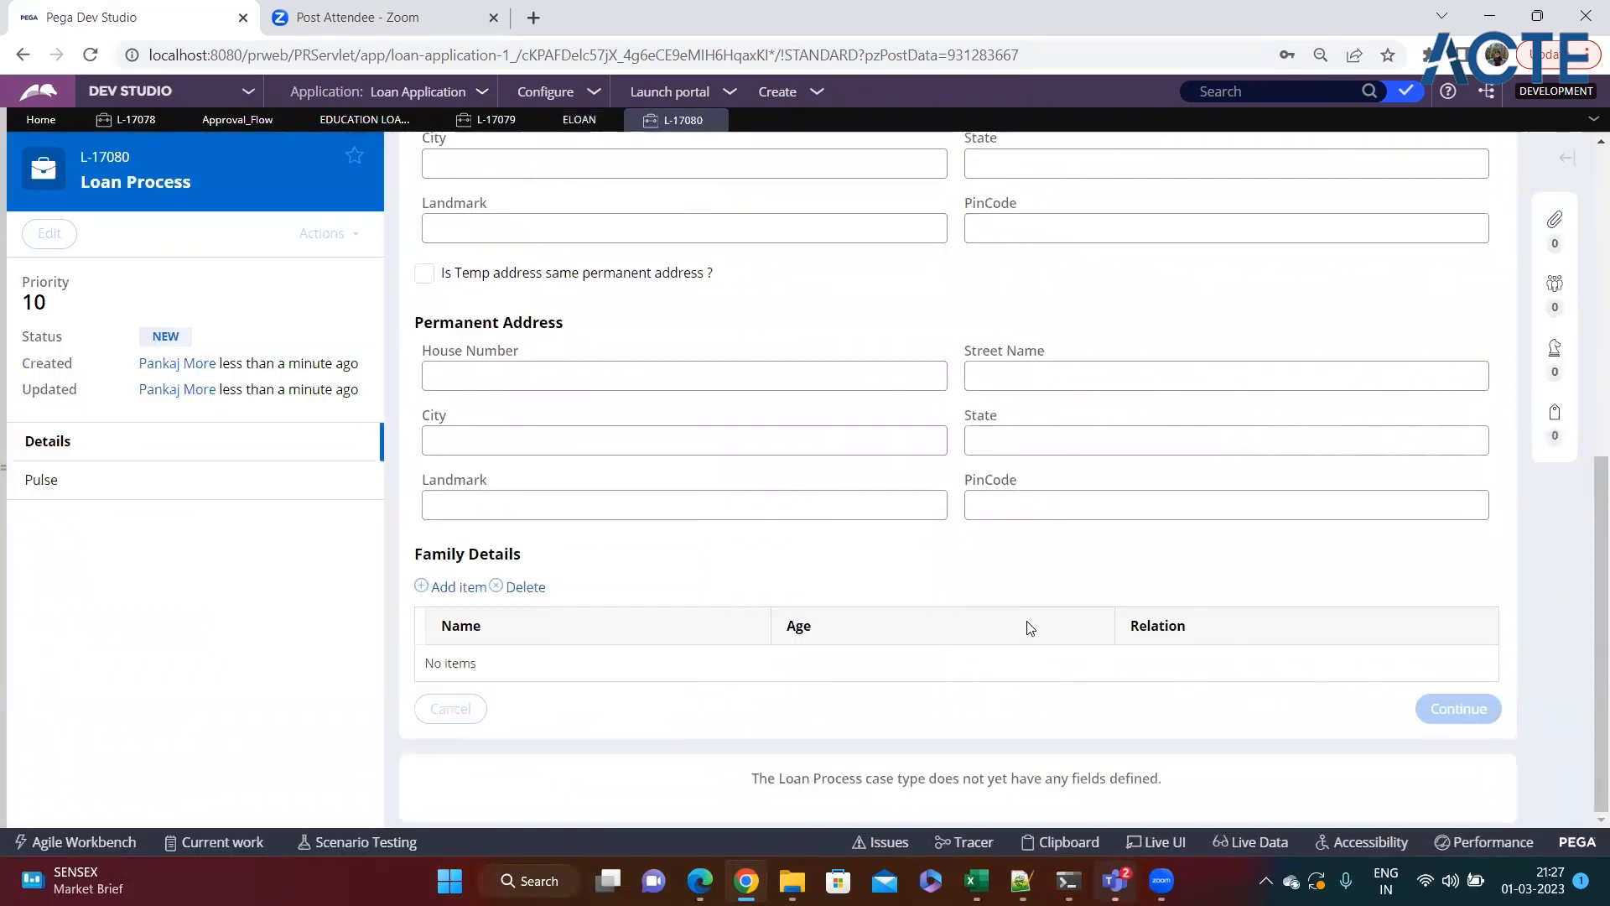
Step: Set the loan type to Education Loan with an amount of 25 and finish creating the case
click(603, 377)
click(553, 411)
click(519, 428)
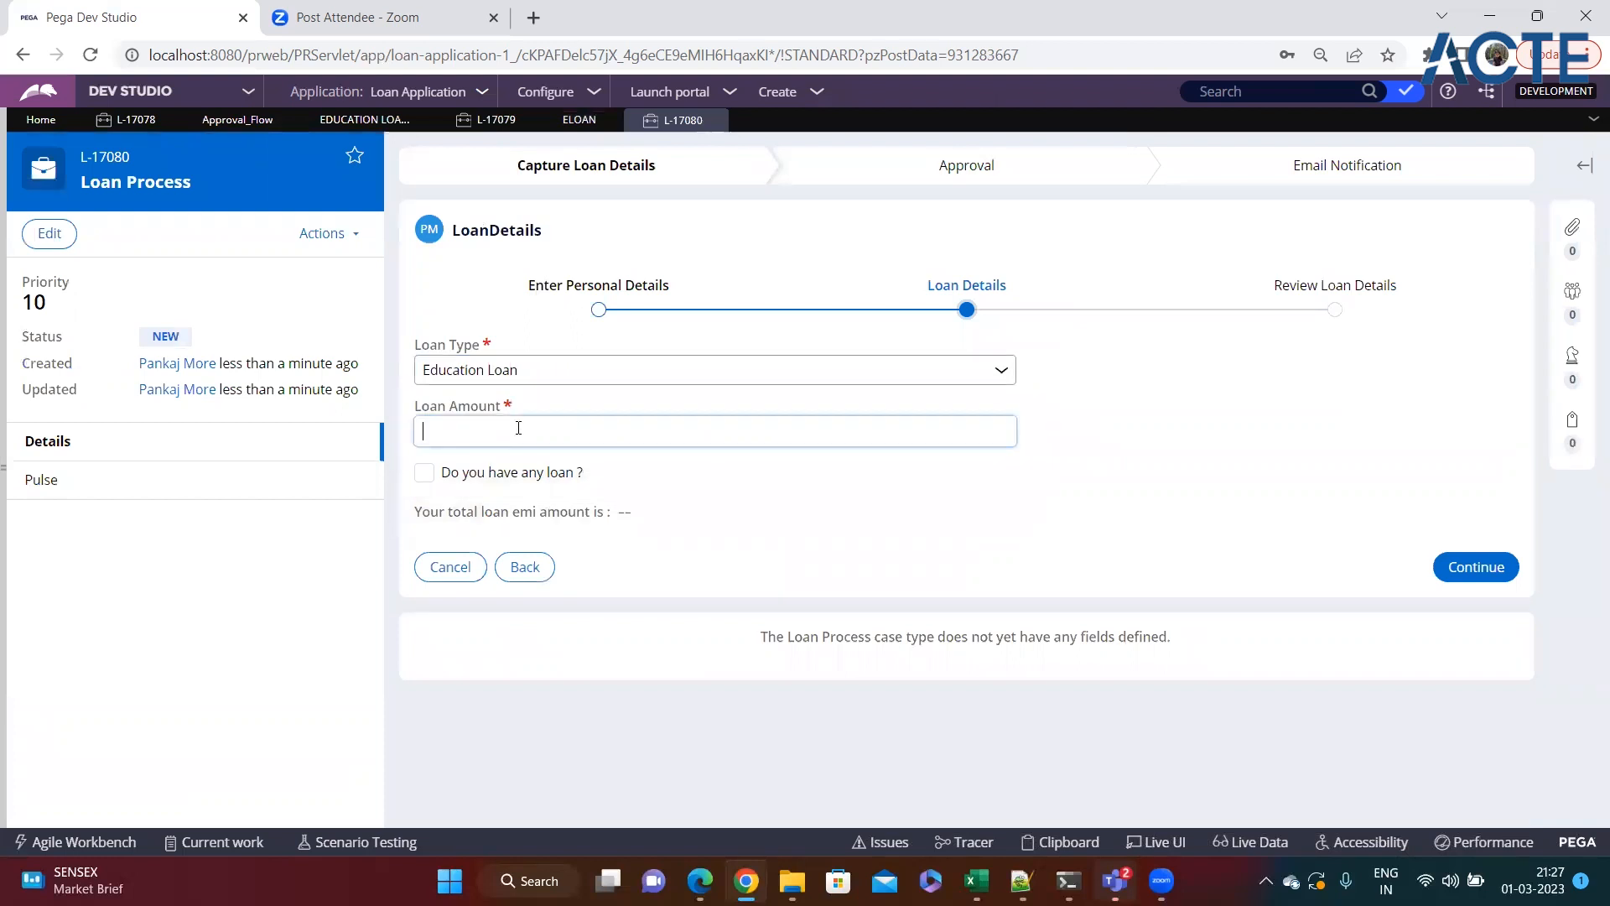
text(25)
click(1475, 567)
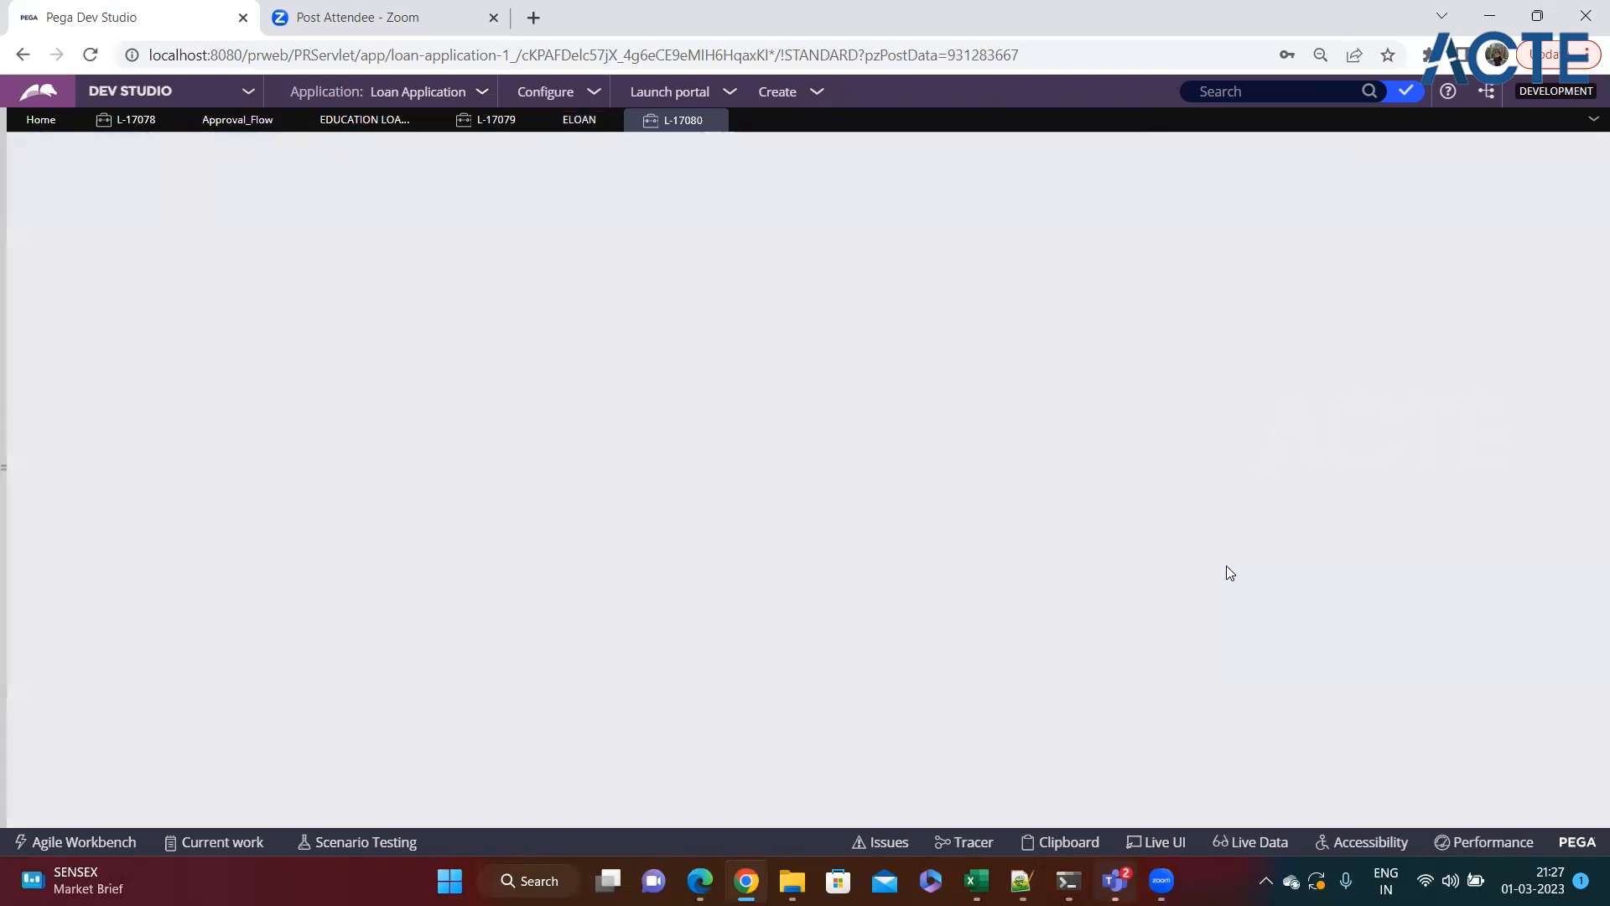
click(1488, 394)
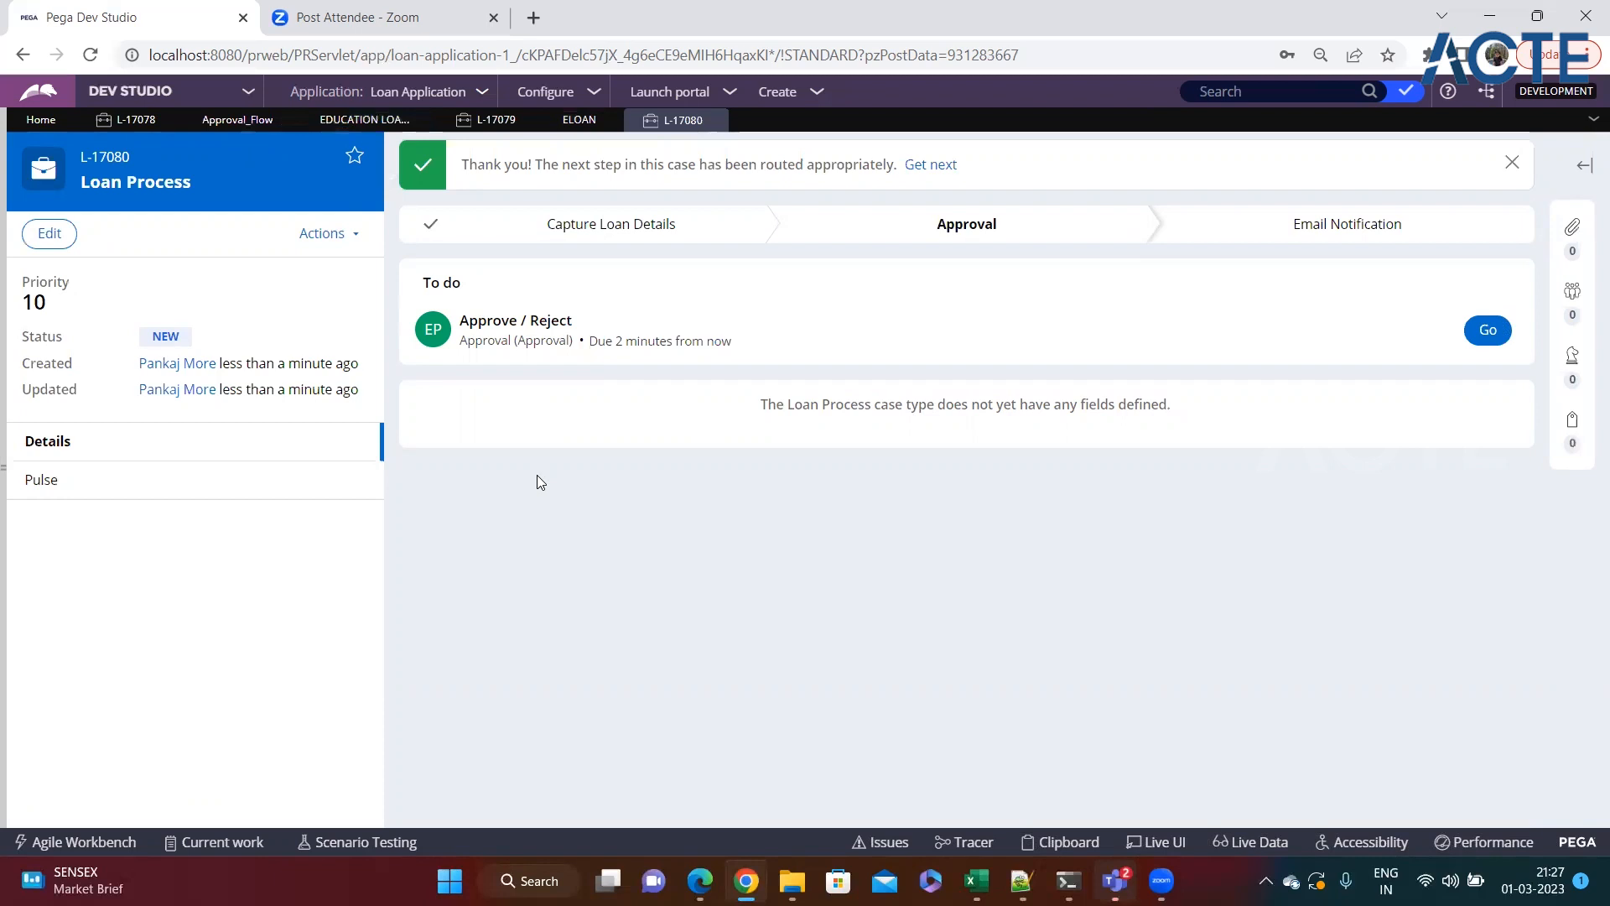
Step: In the signed-in operator's work settings, set the scheduled absence to run from 3/2/2023 to 3/2/2023
mouse_move(9, 485)
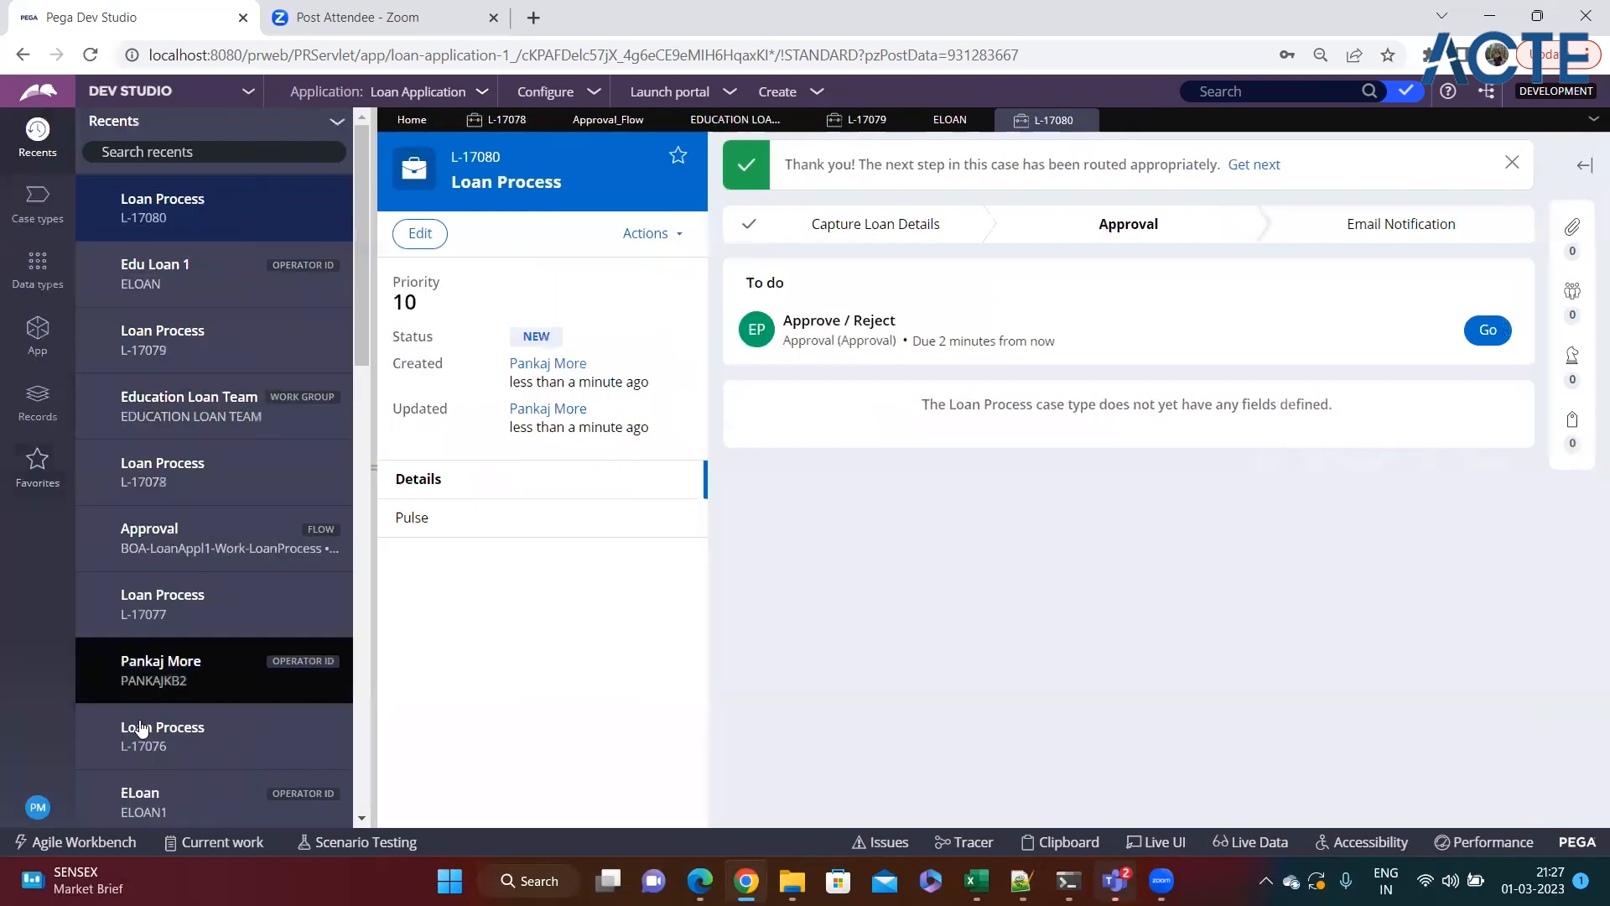
click(35, 808)
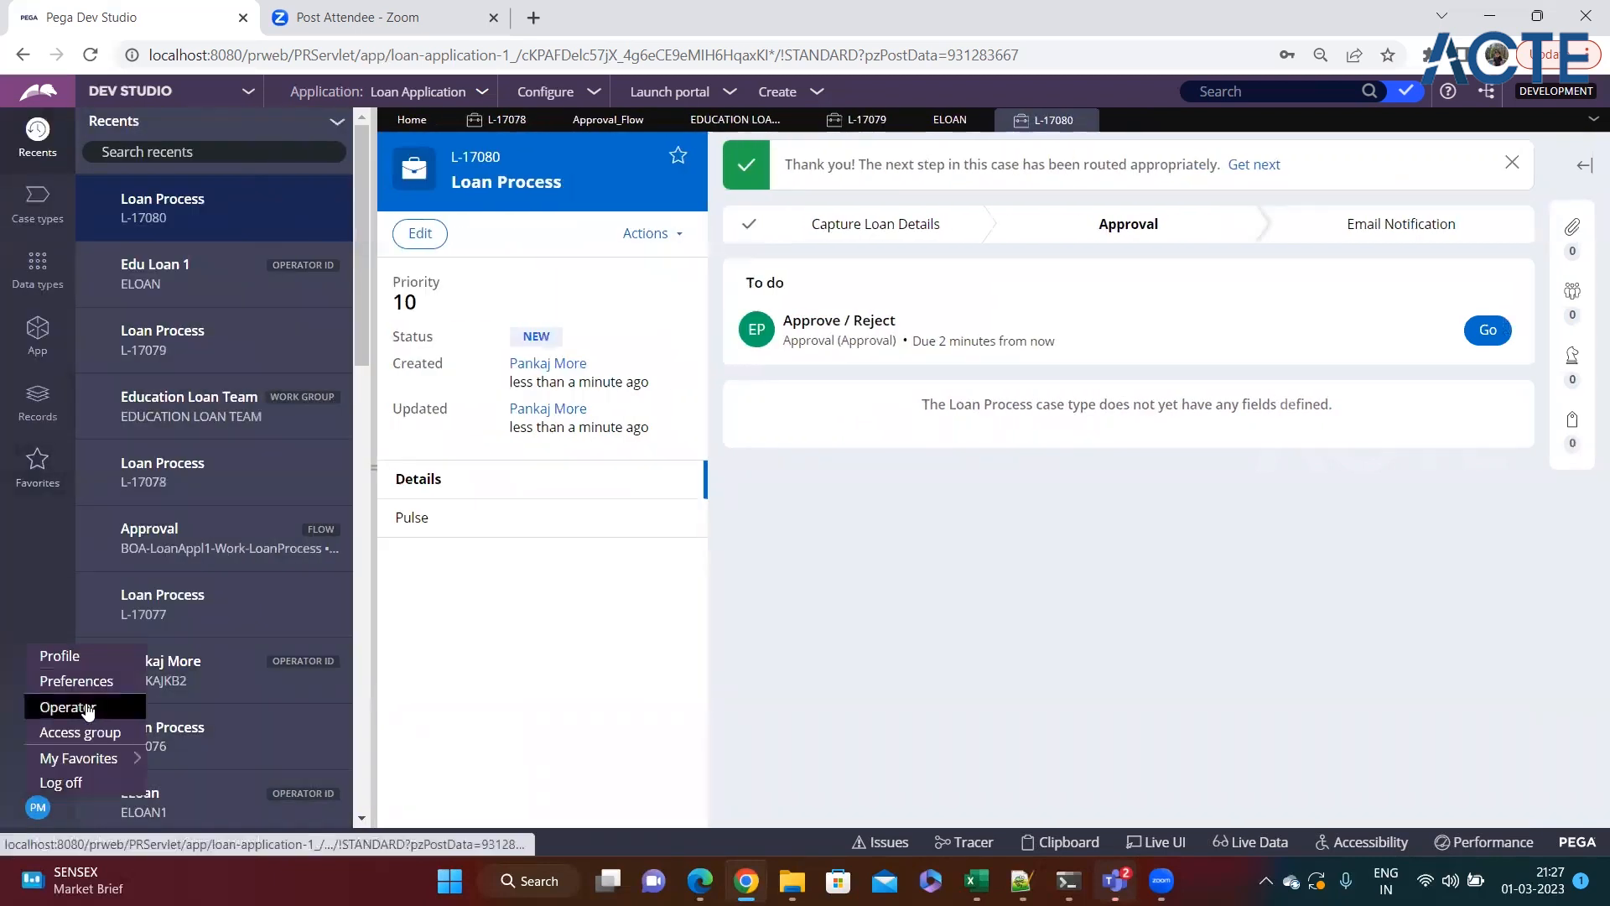
click(92, 707)
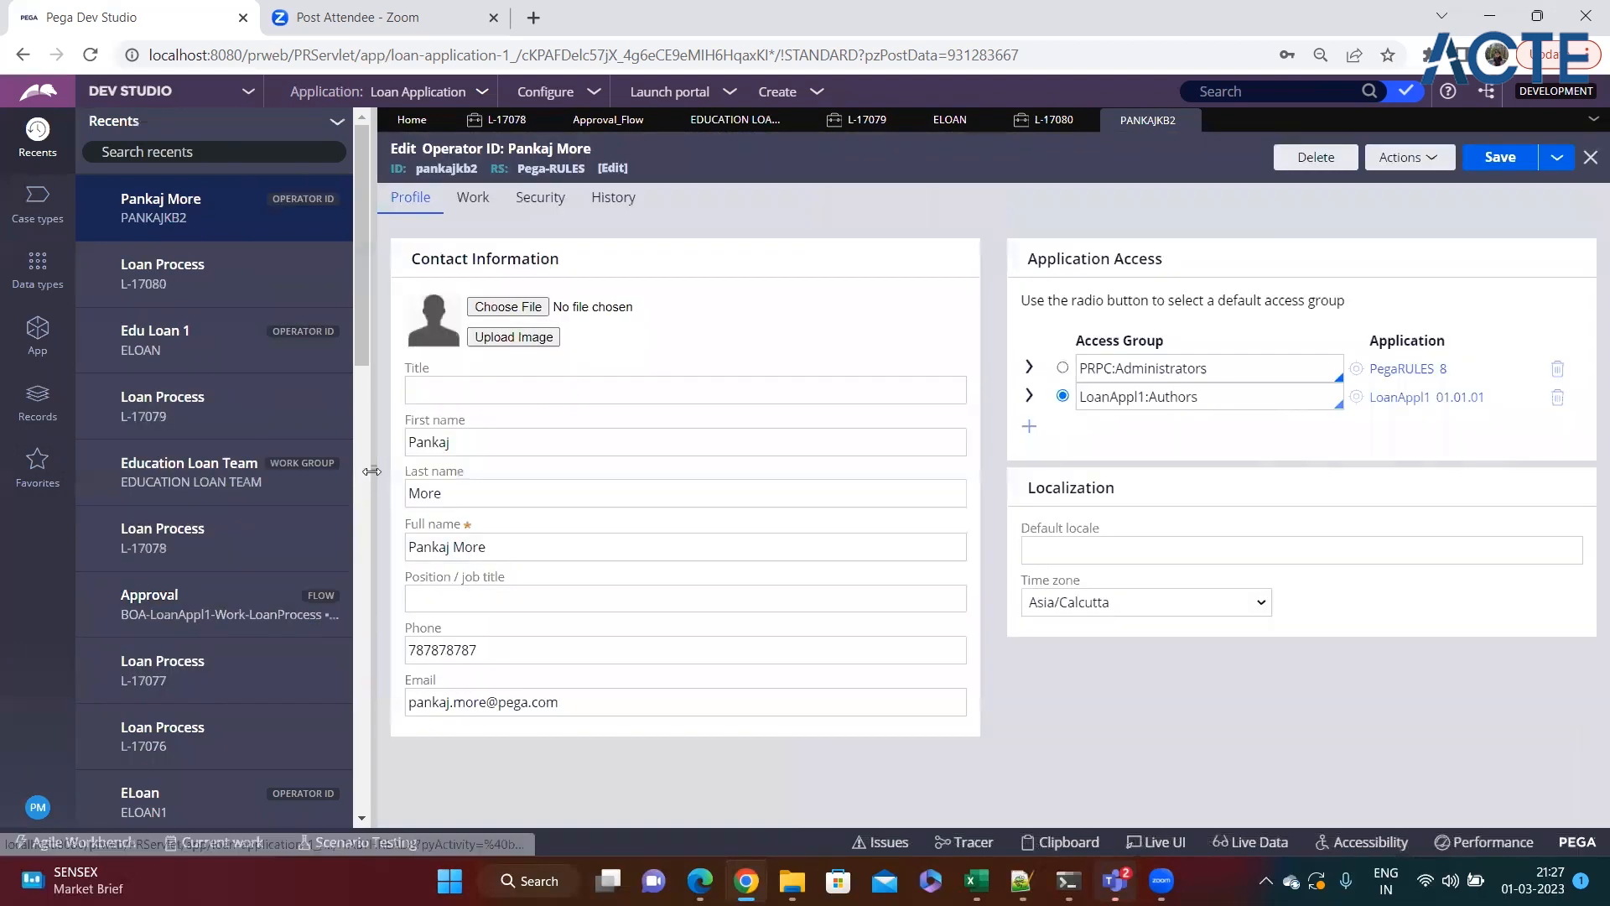
click(115, 198)
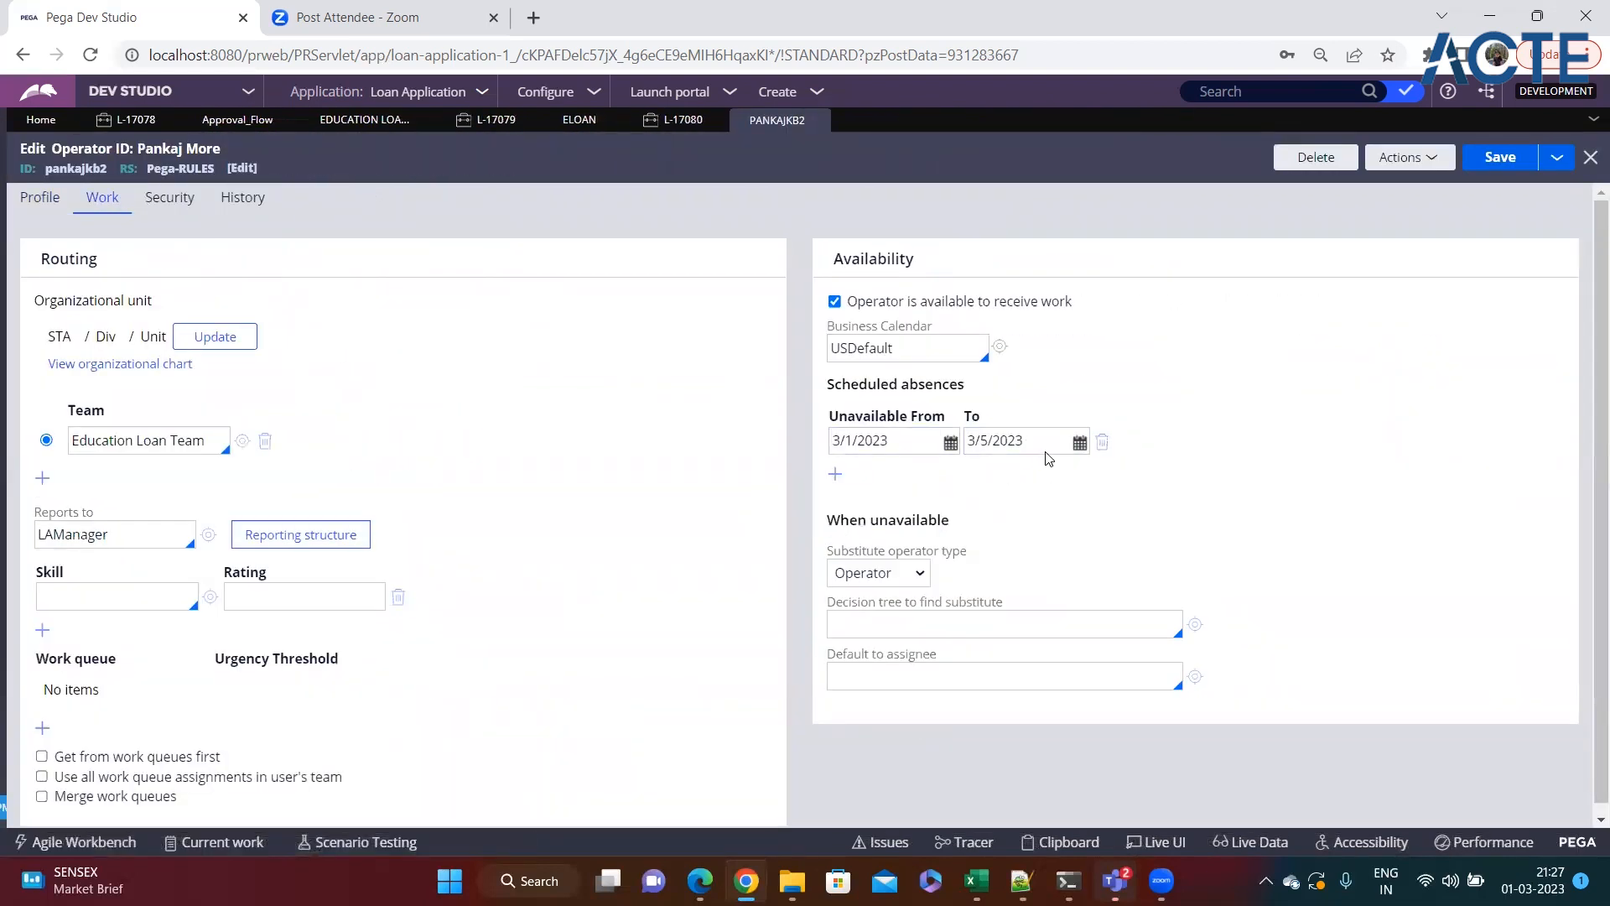
click(1080, 442)
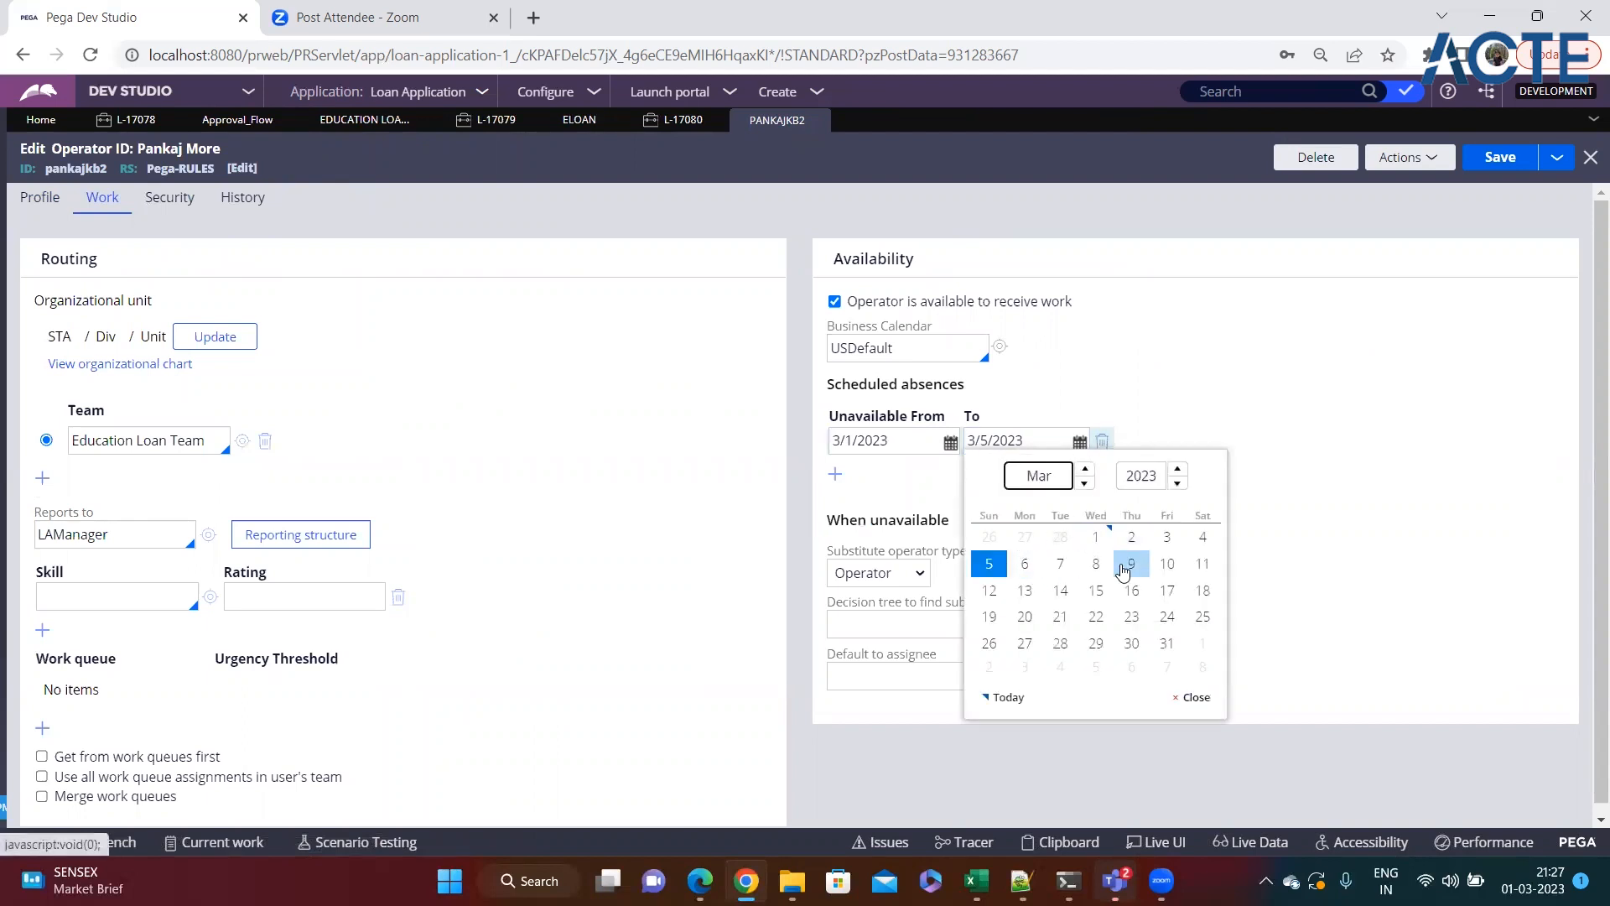
click(1132, 537)
click(926, 446)
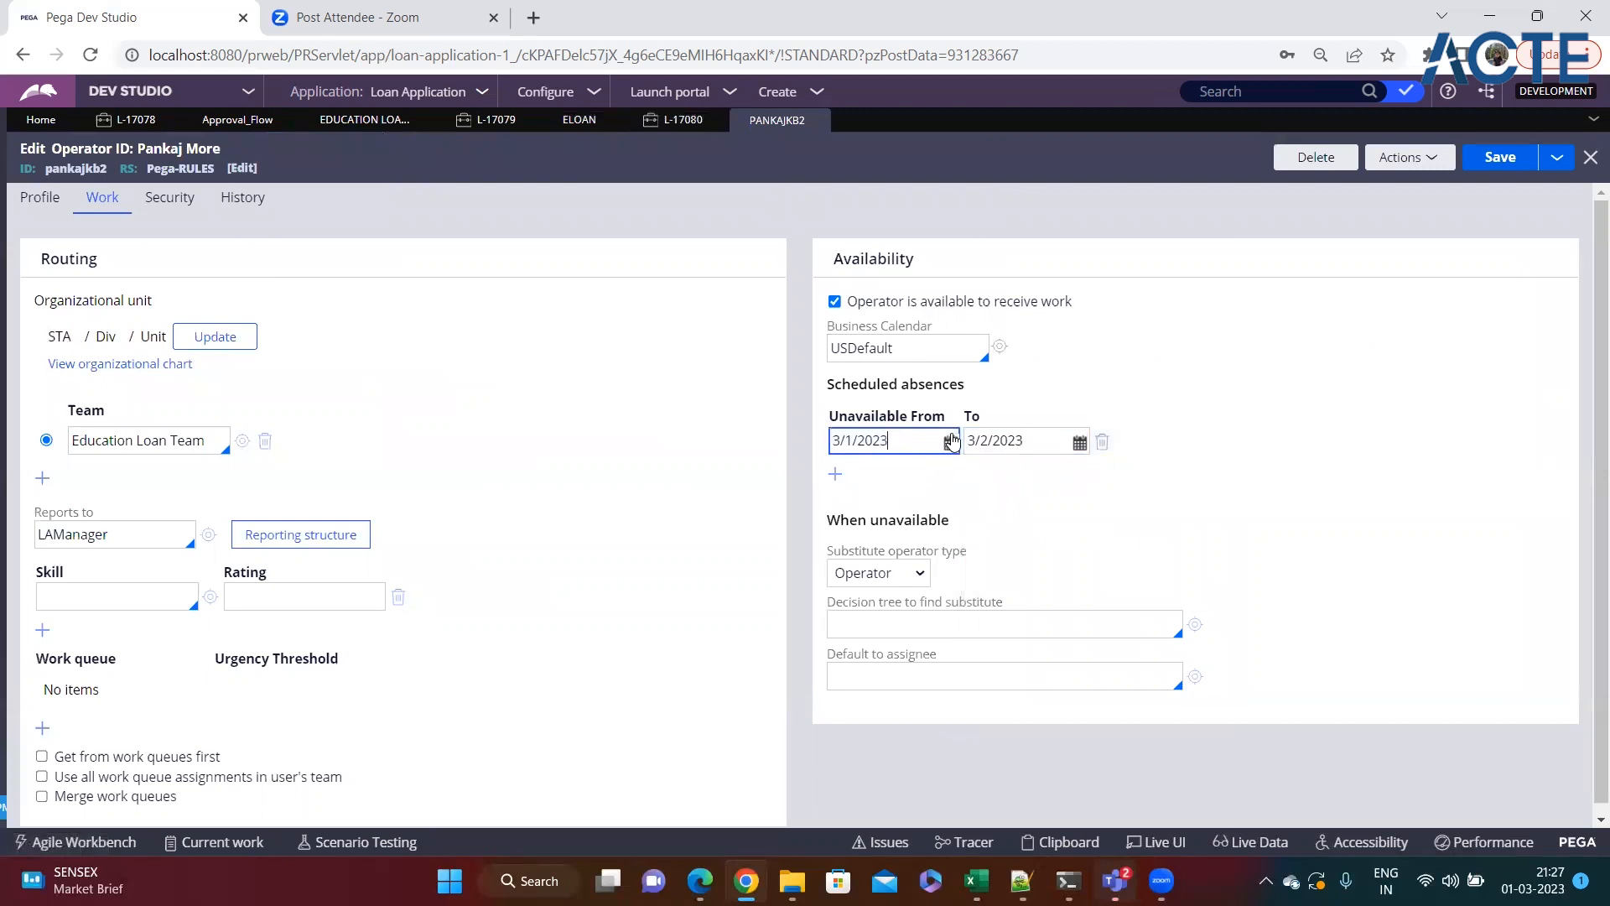
click(952, 440)
click(995, 535)
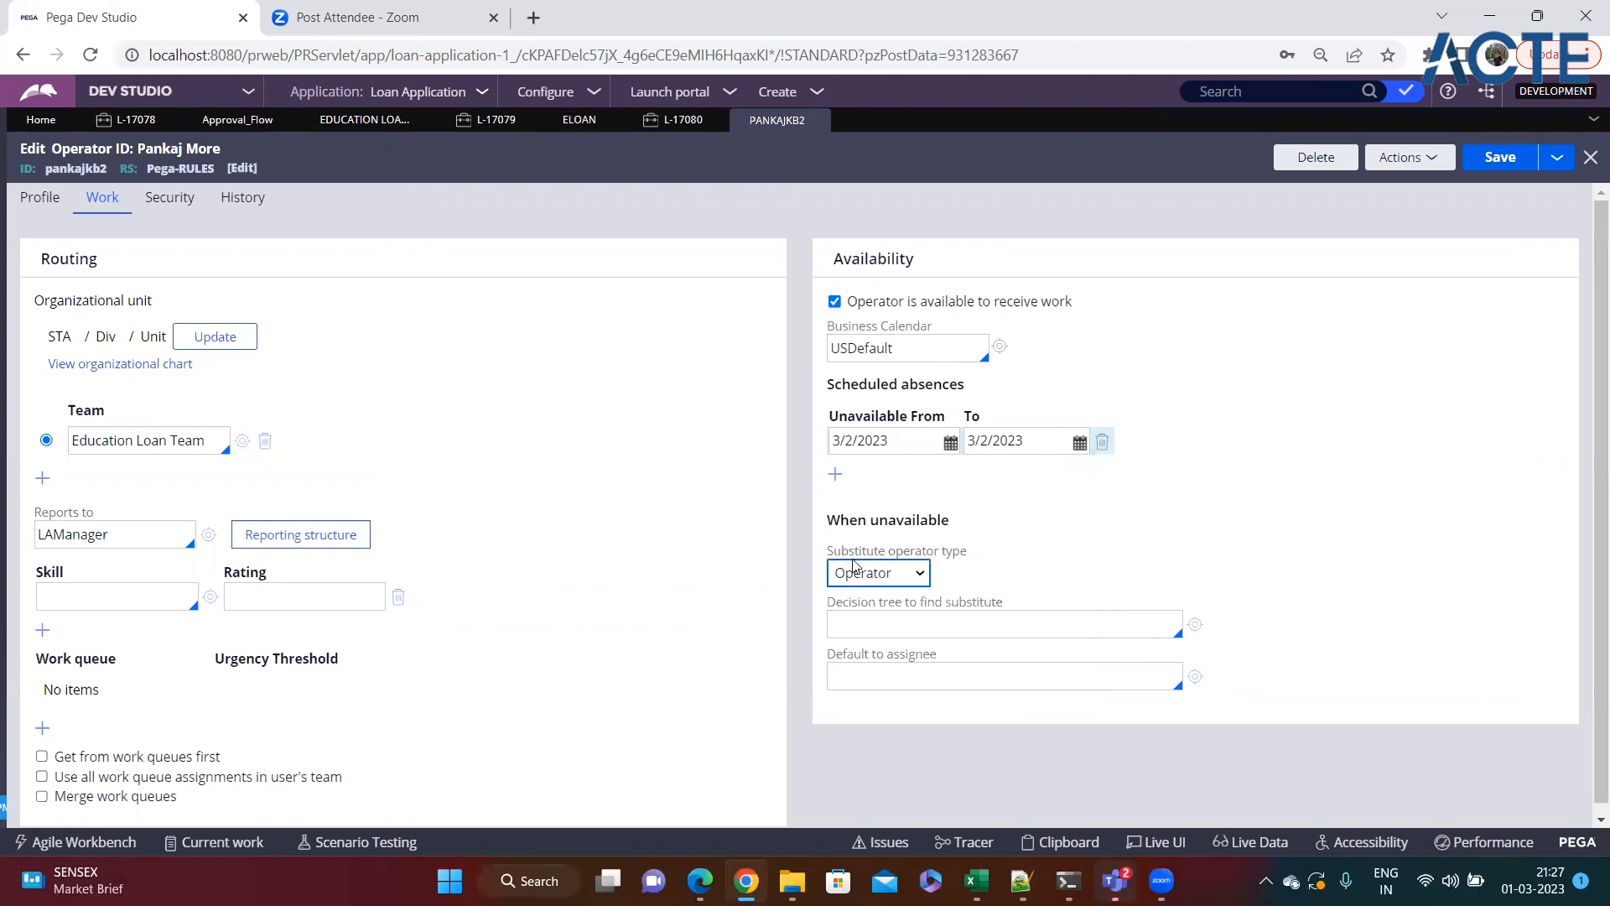
Step: Review the substitute operator type choices that apply when the operator is unavailable
drag(841, 518, 956, 528)
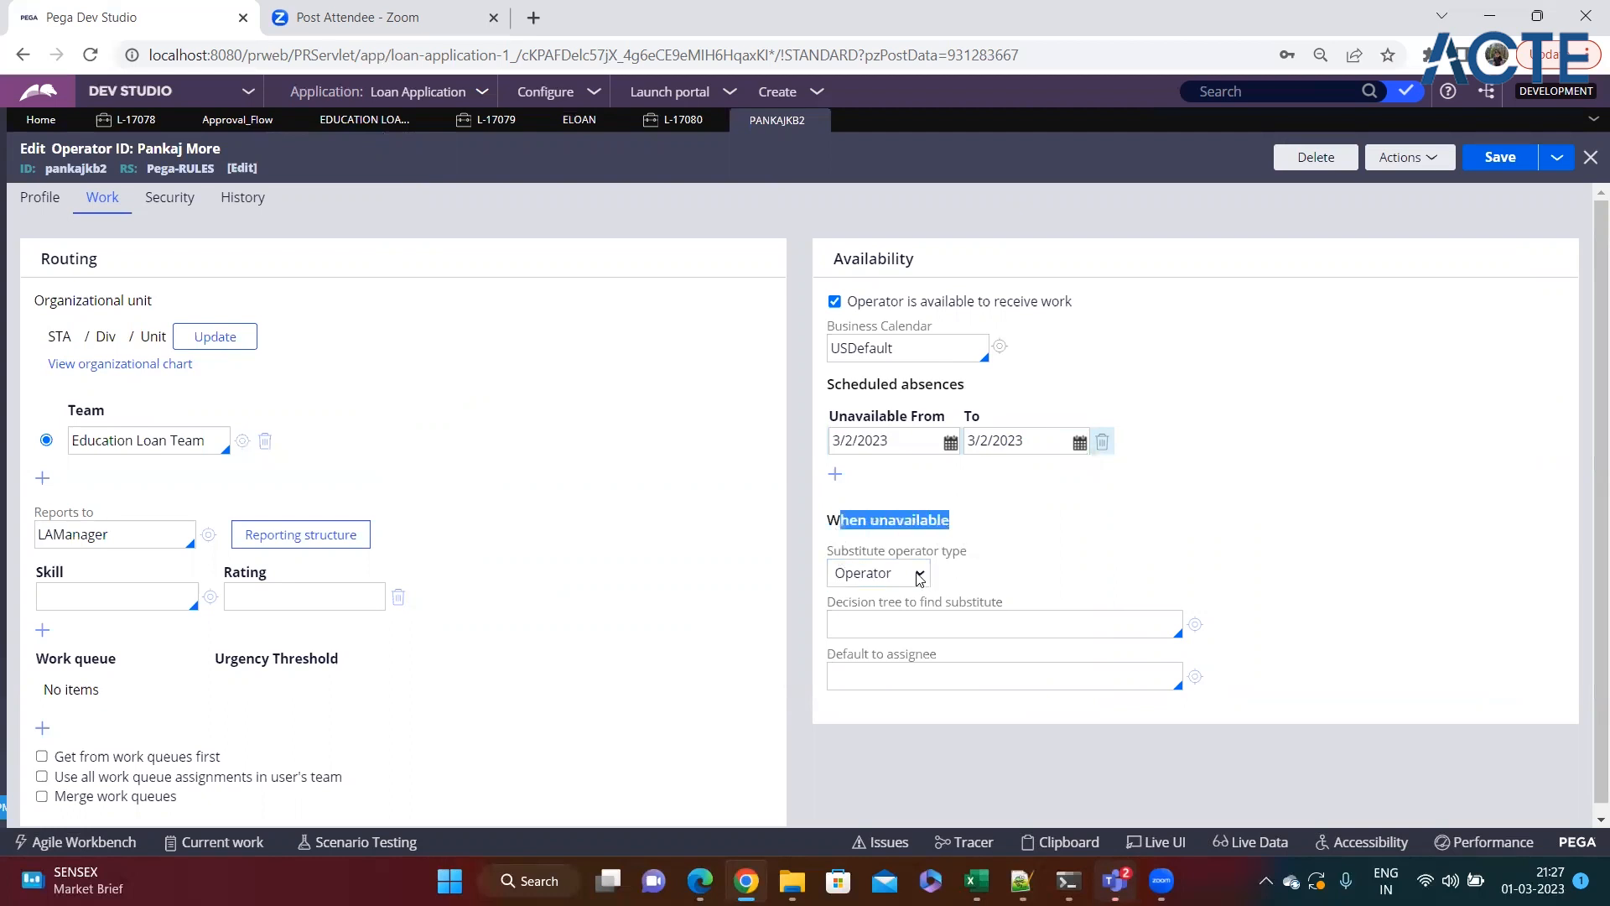
drag(830, 553, 1012, 556)
click(907, 584)
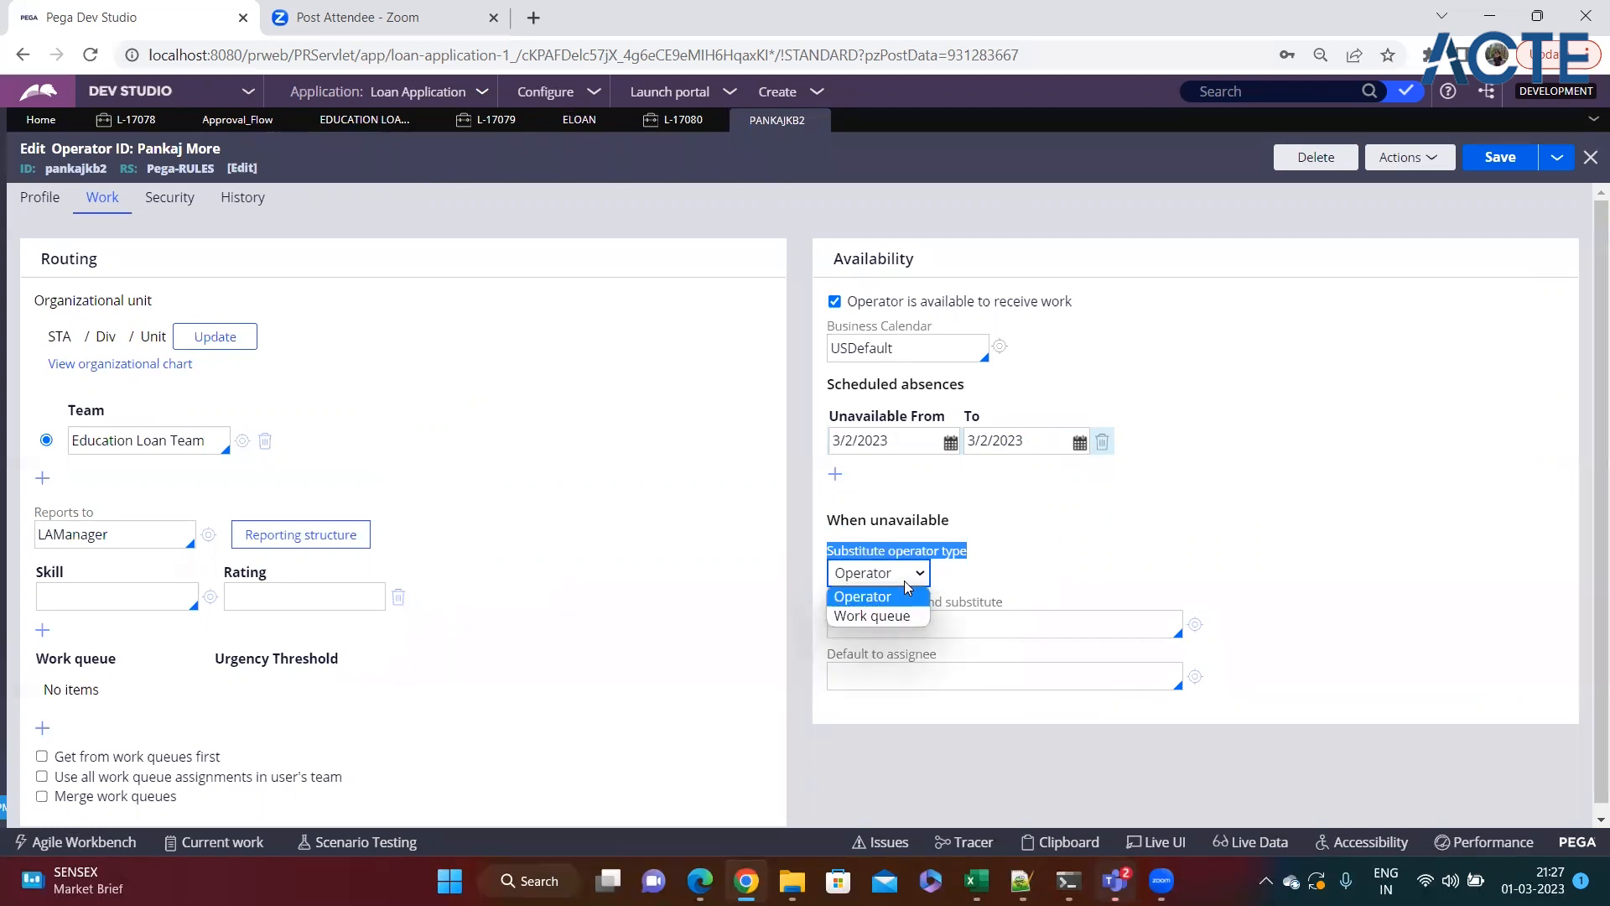
click(998, 592)
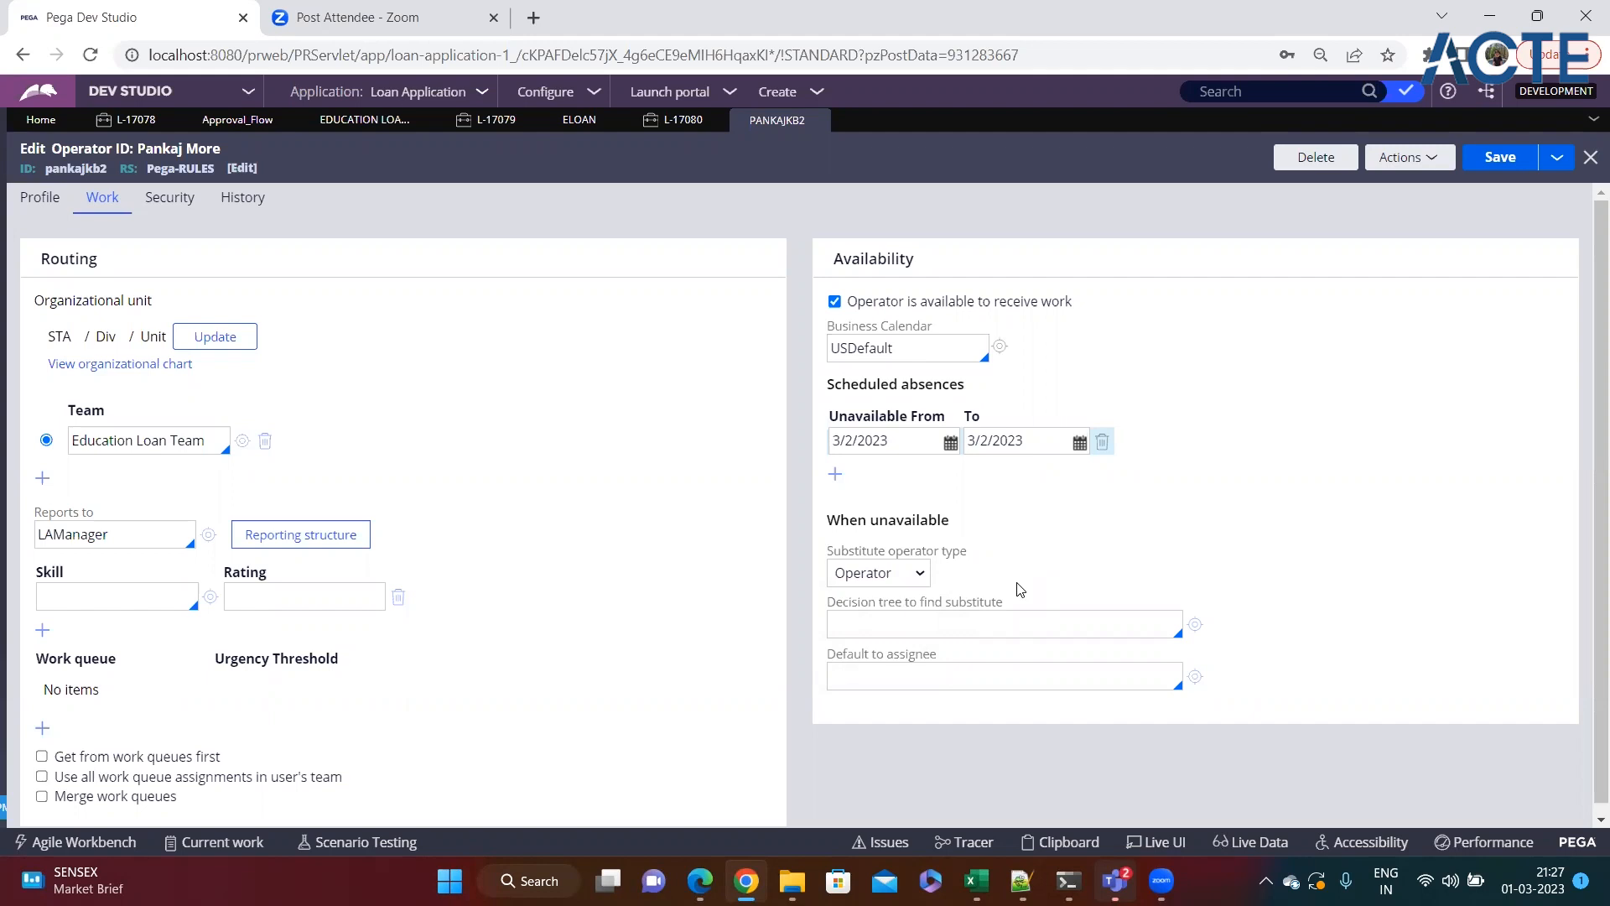
Step: Set ELoan as the default assignee who substitutes for the operator during absences
click(952, 665)
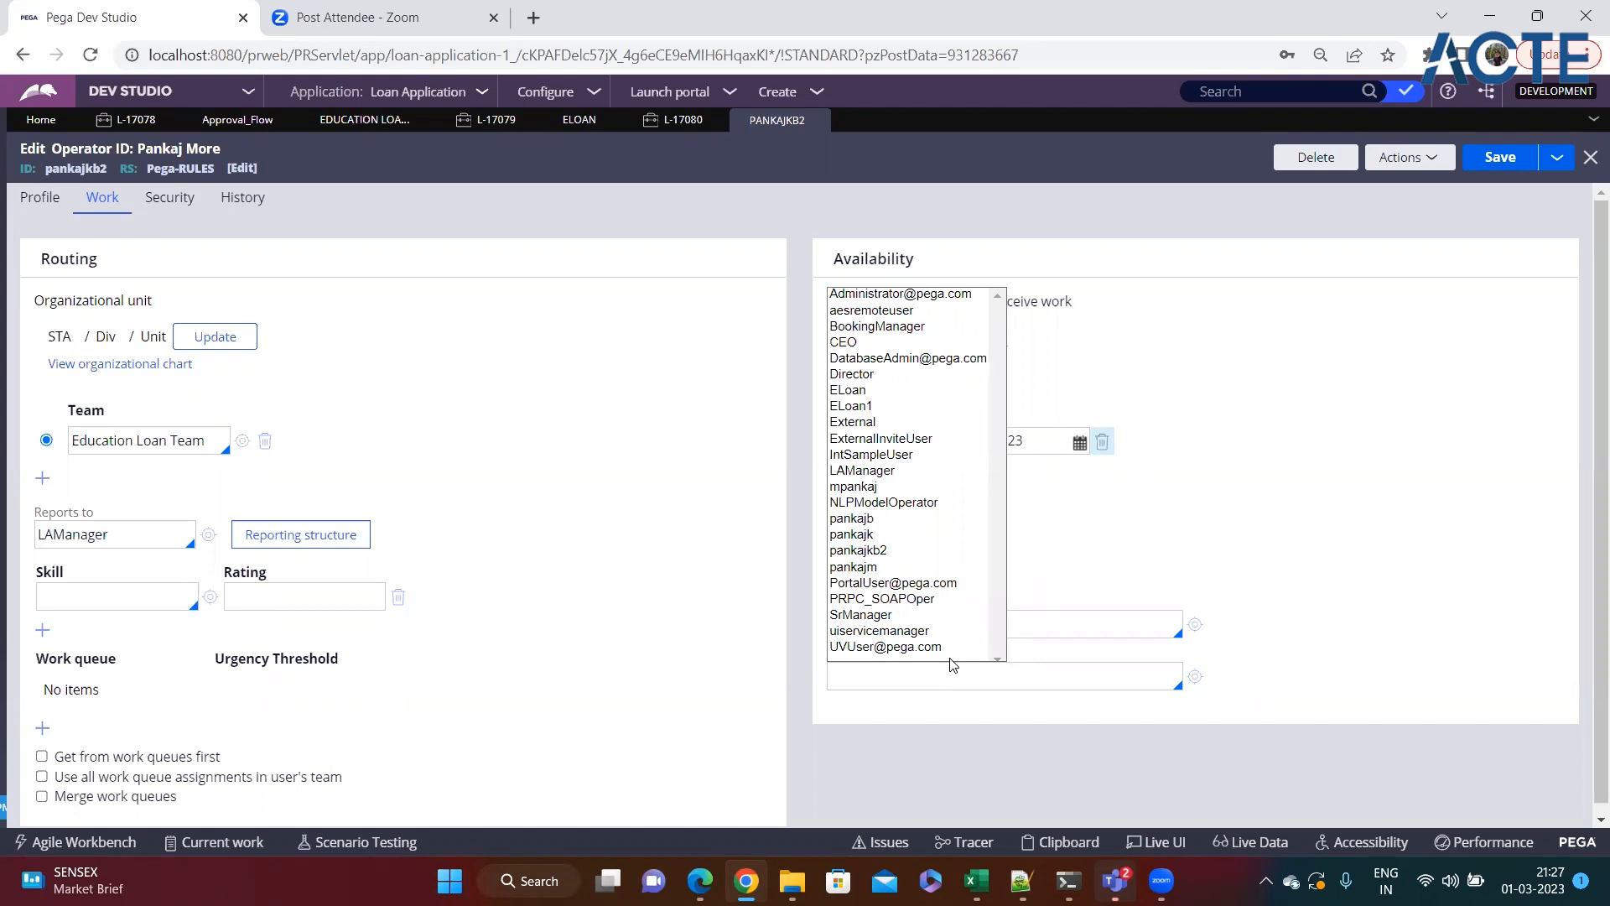
key(Down)
key(Down)
key(Down)
key(Down)
key(Down)
key(Down)
key(Down)
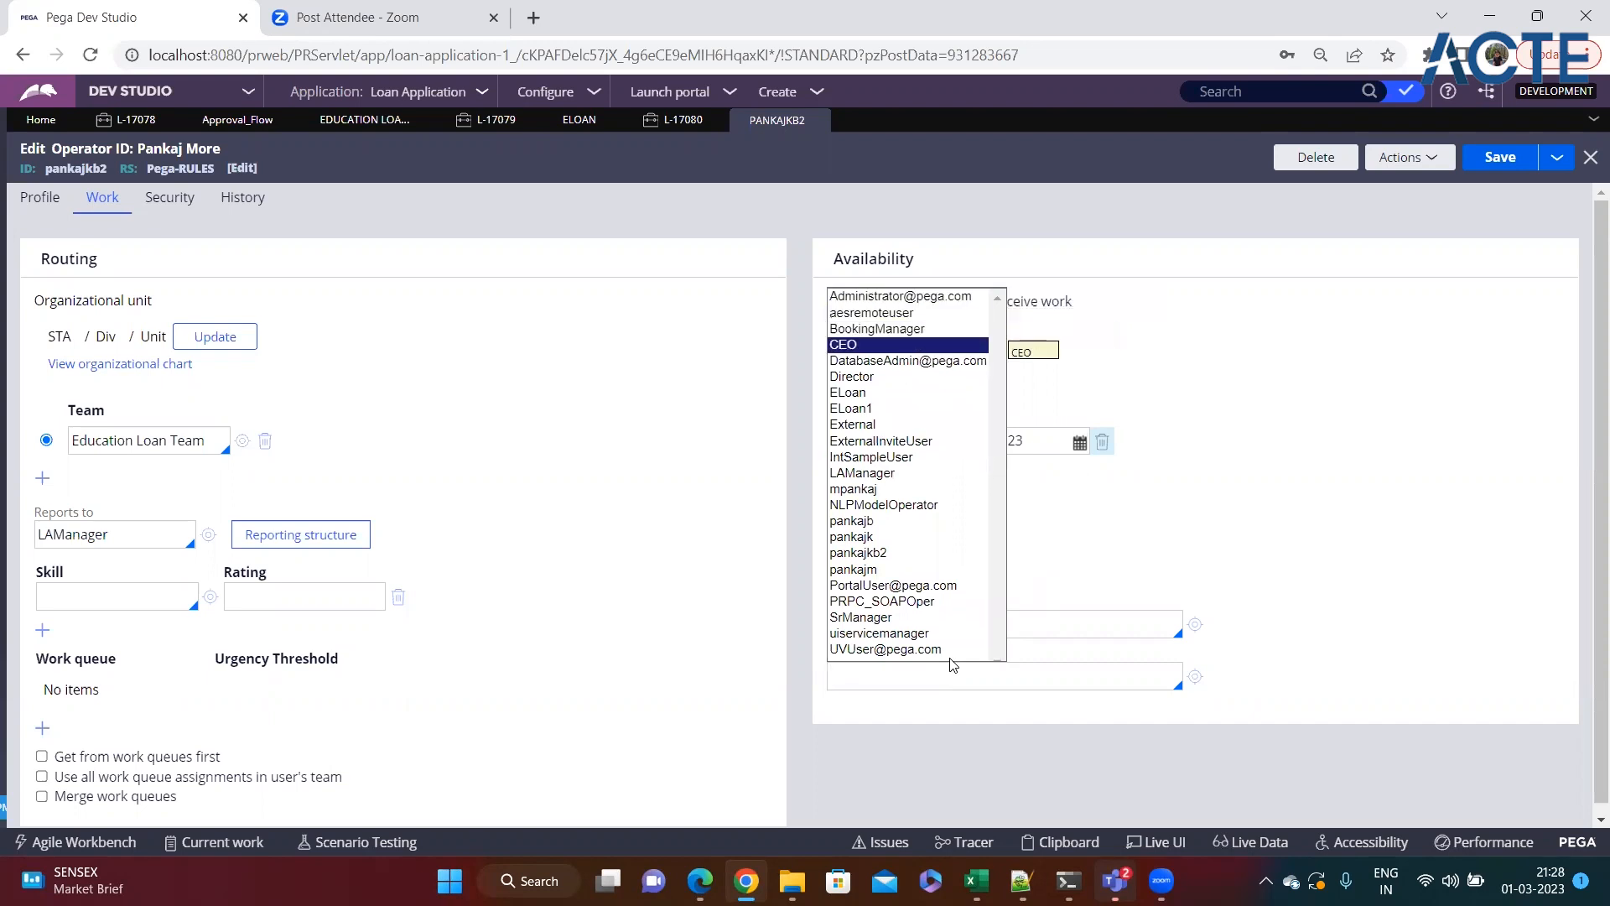
key(Return)
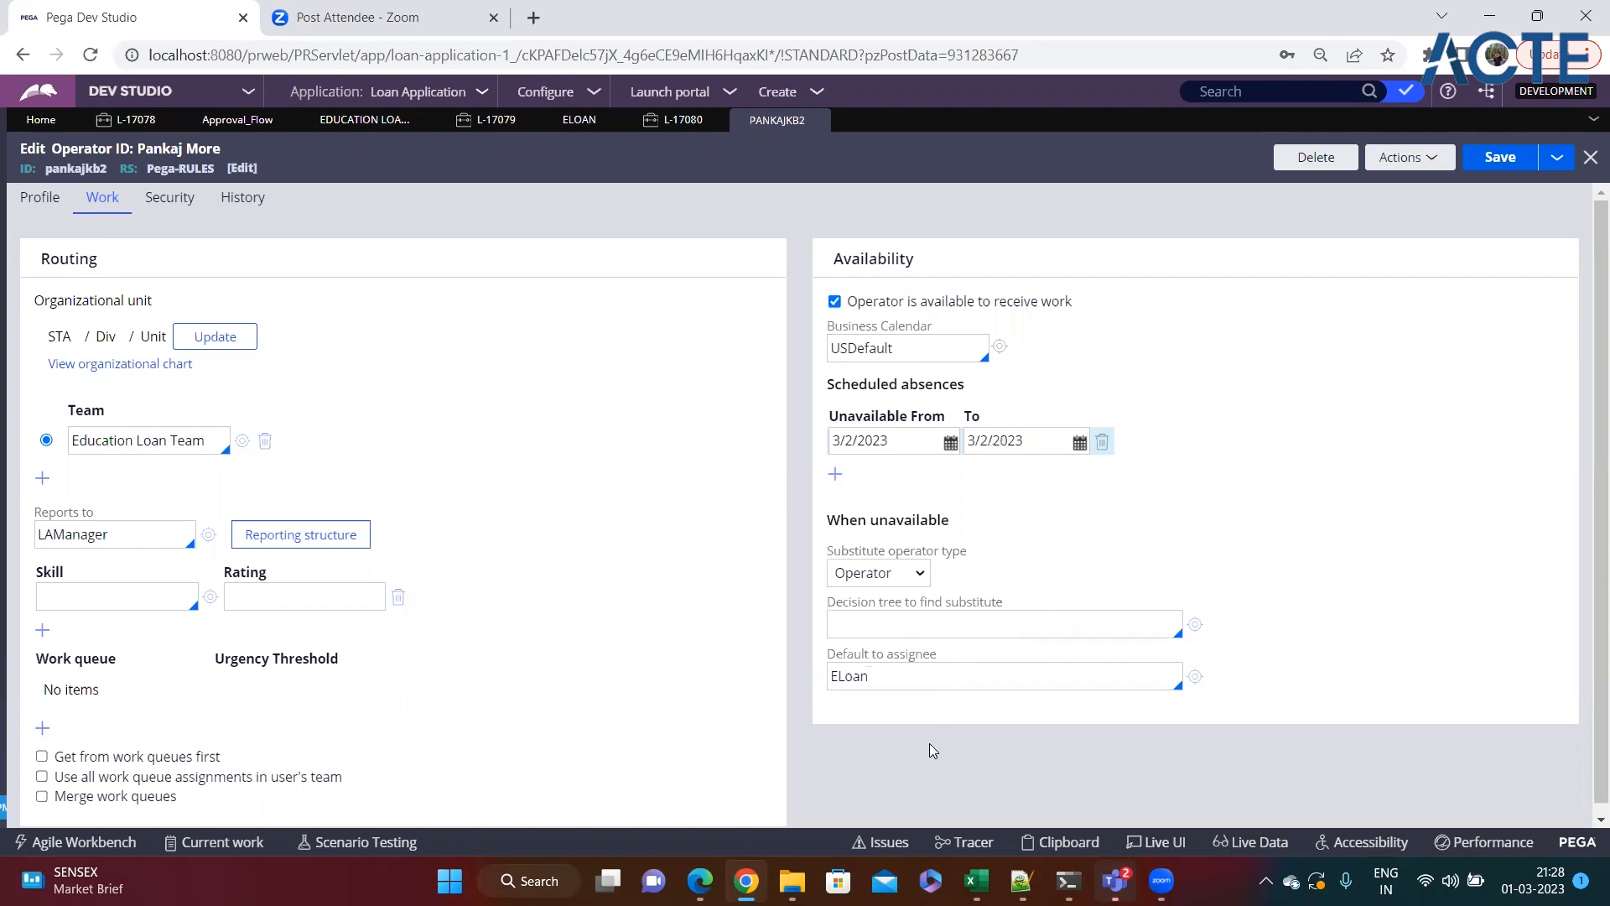
click(1213, 553)
drag(830, 602, 1038, 597)
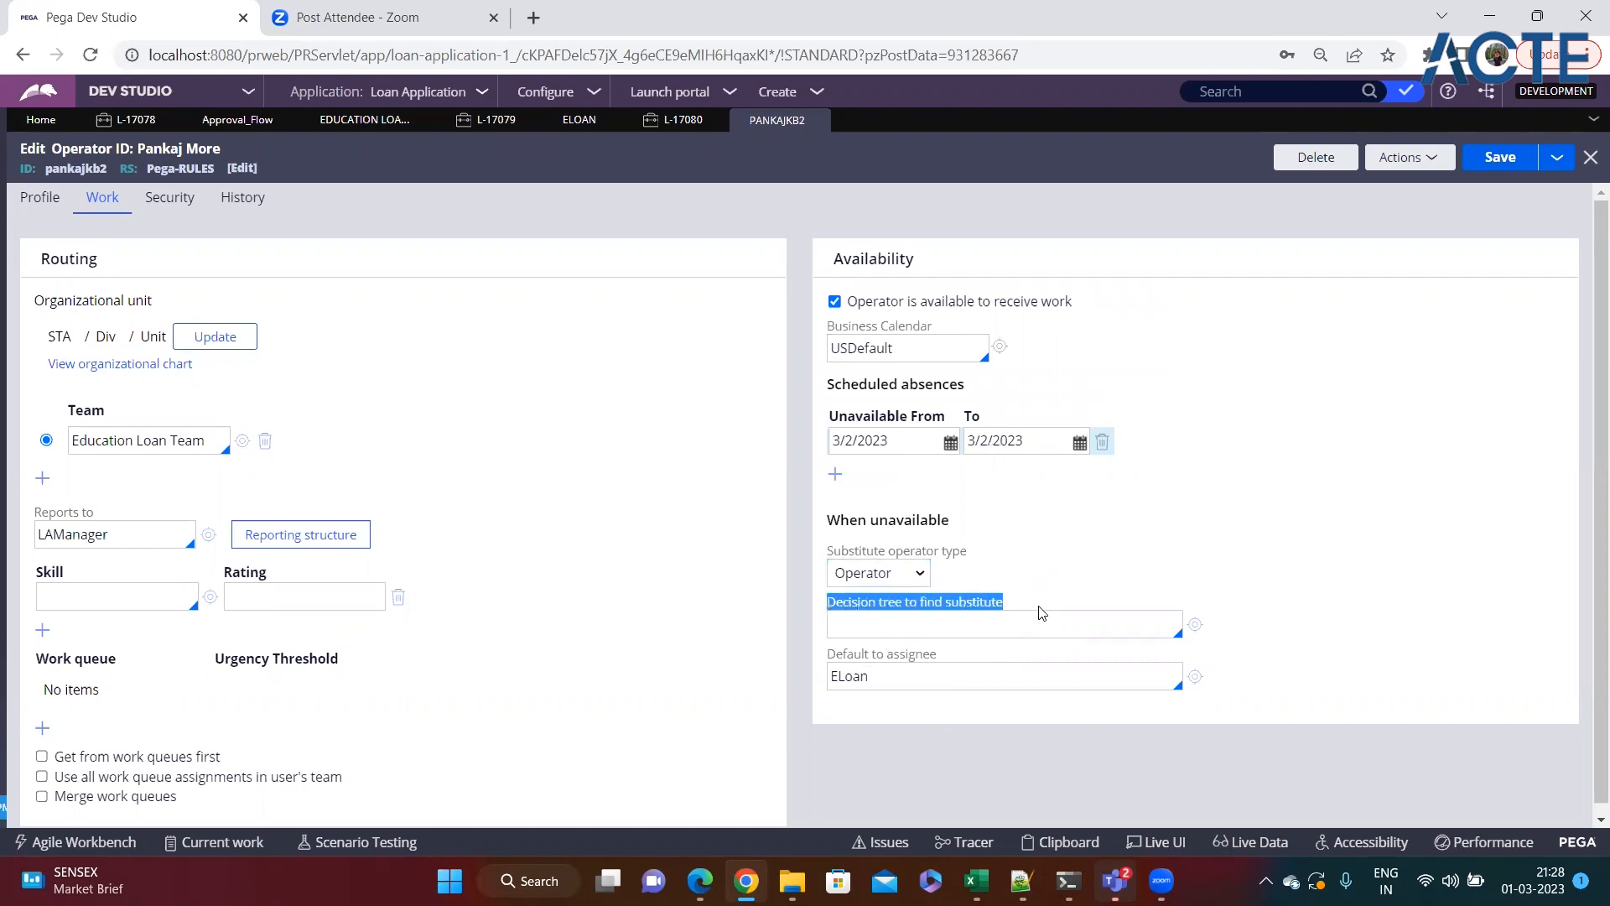
Step: Review the Approve / Reject routing in Approval_Flow and the manager settings of the Education Loan Team work group
click(1043, 634)
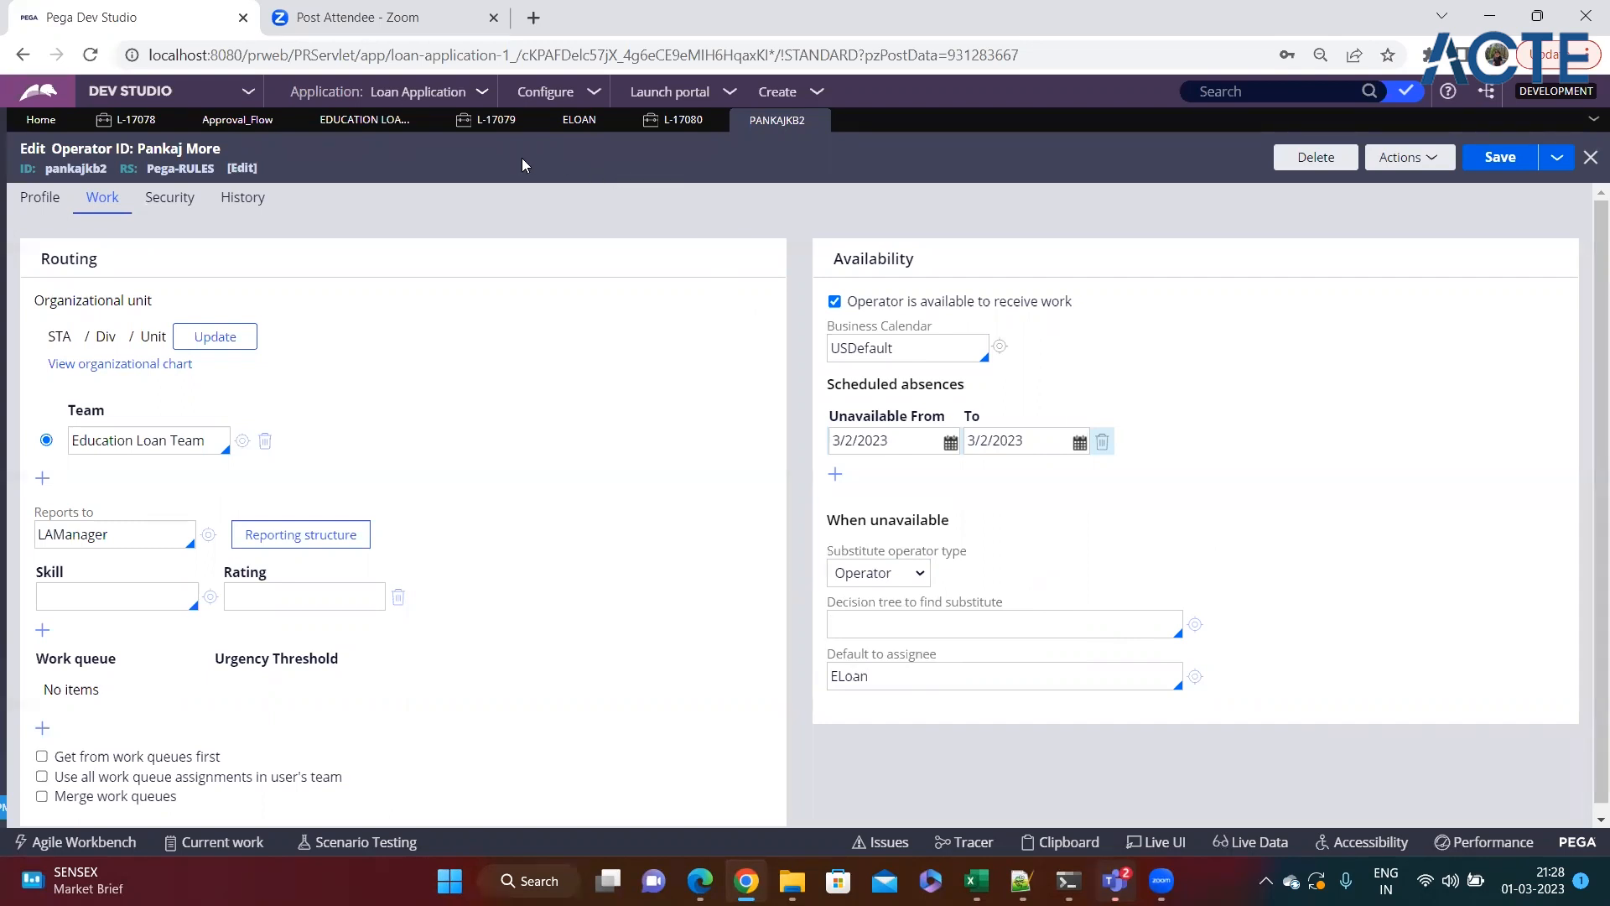
click(489, 126)
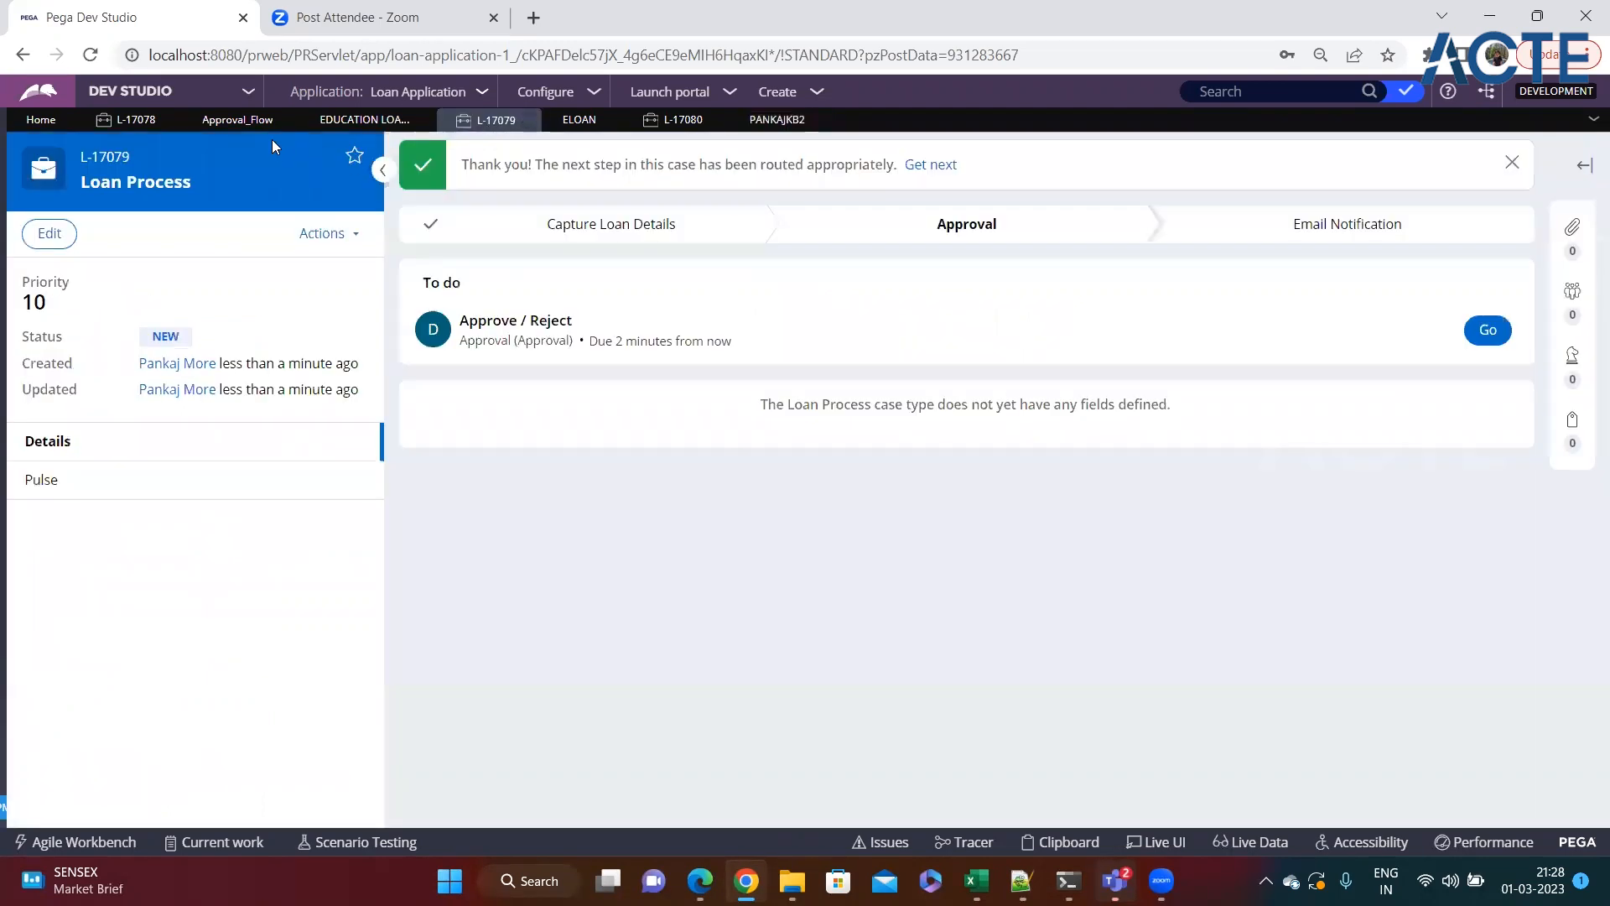
click(237, 120)
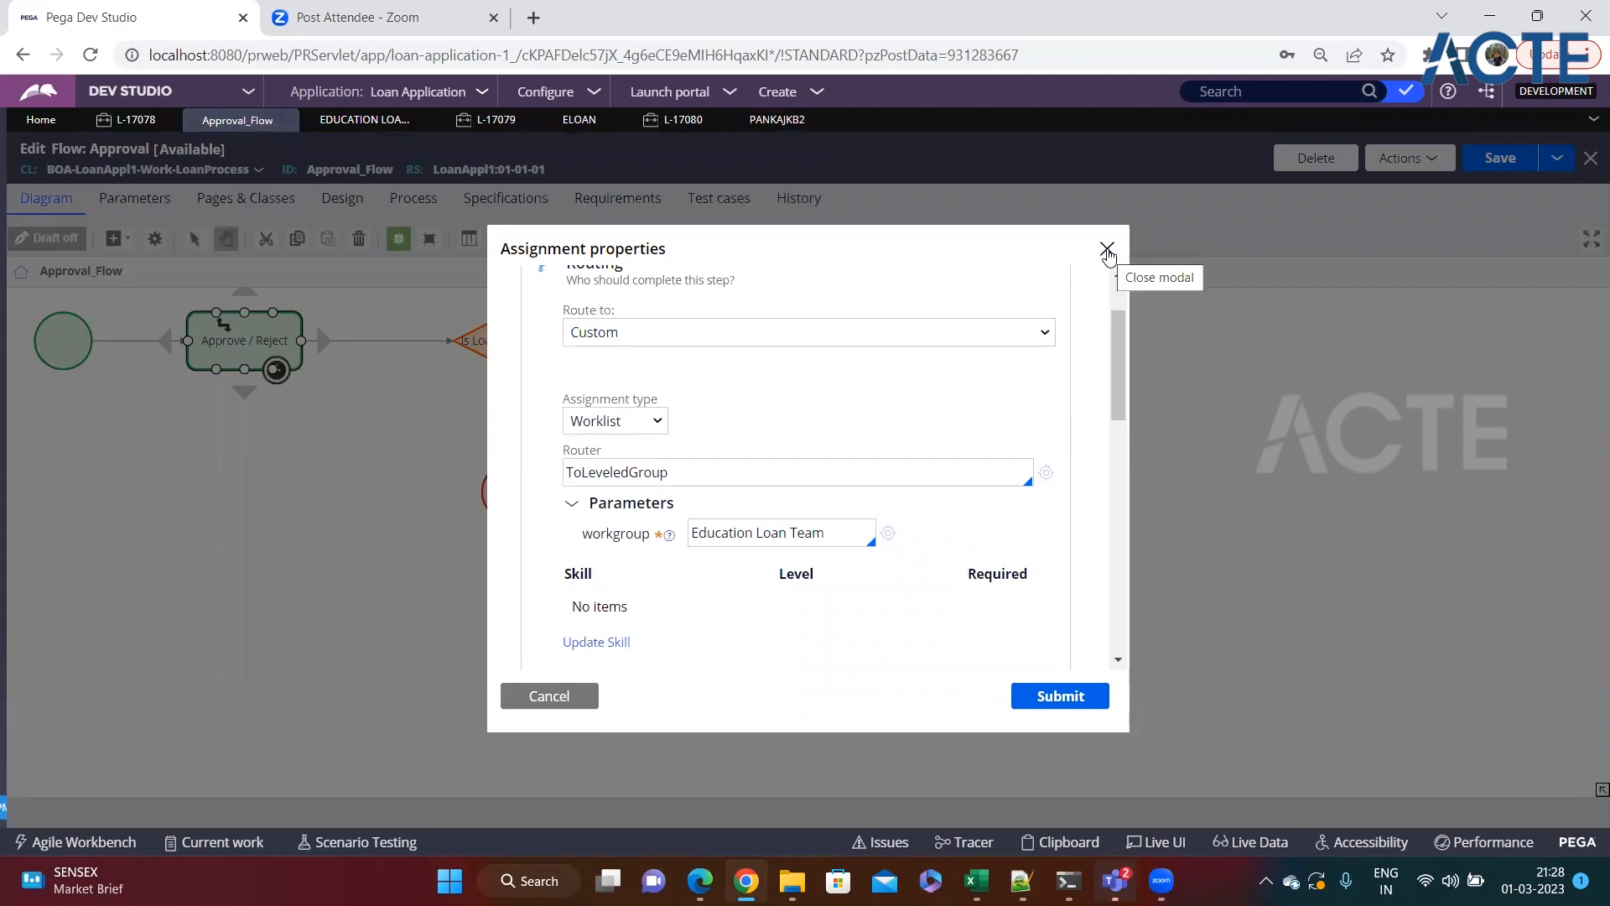
click(1107, 250)
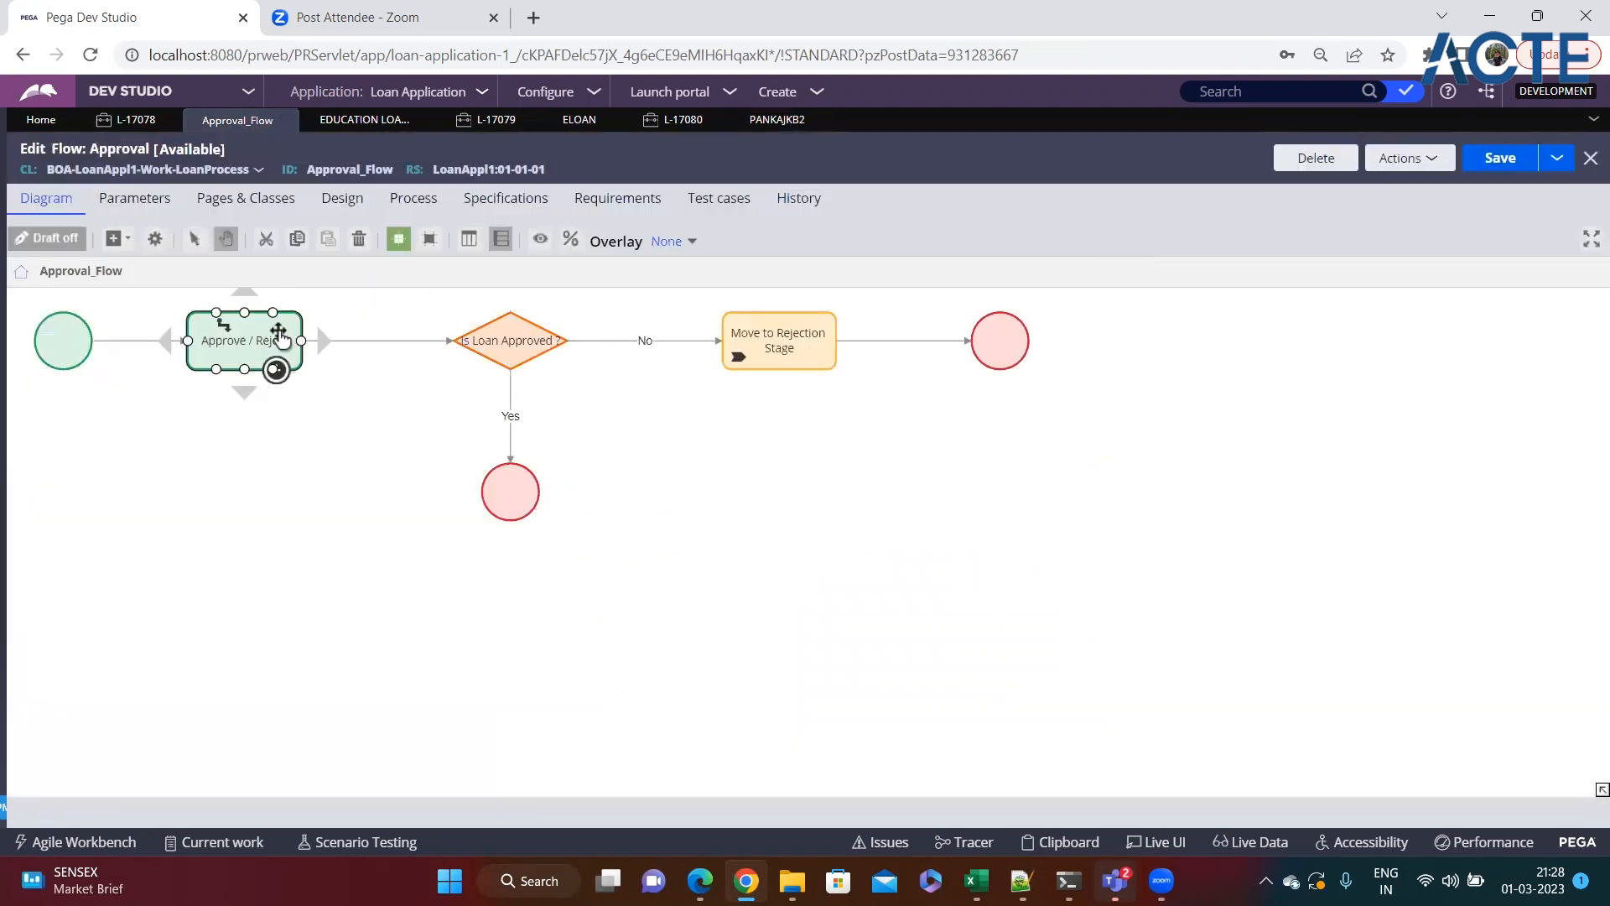
click(379, 117)
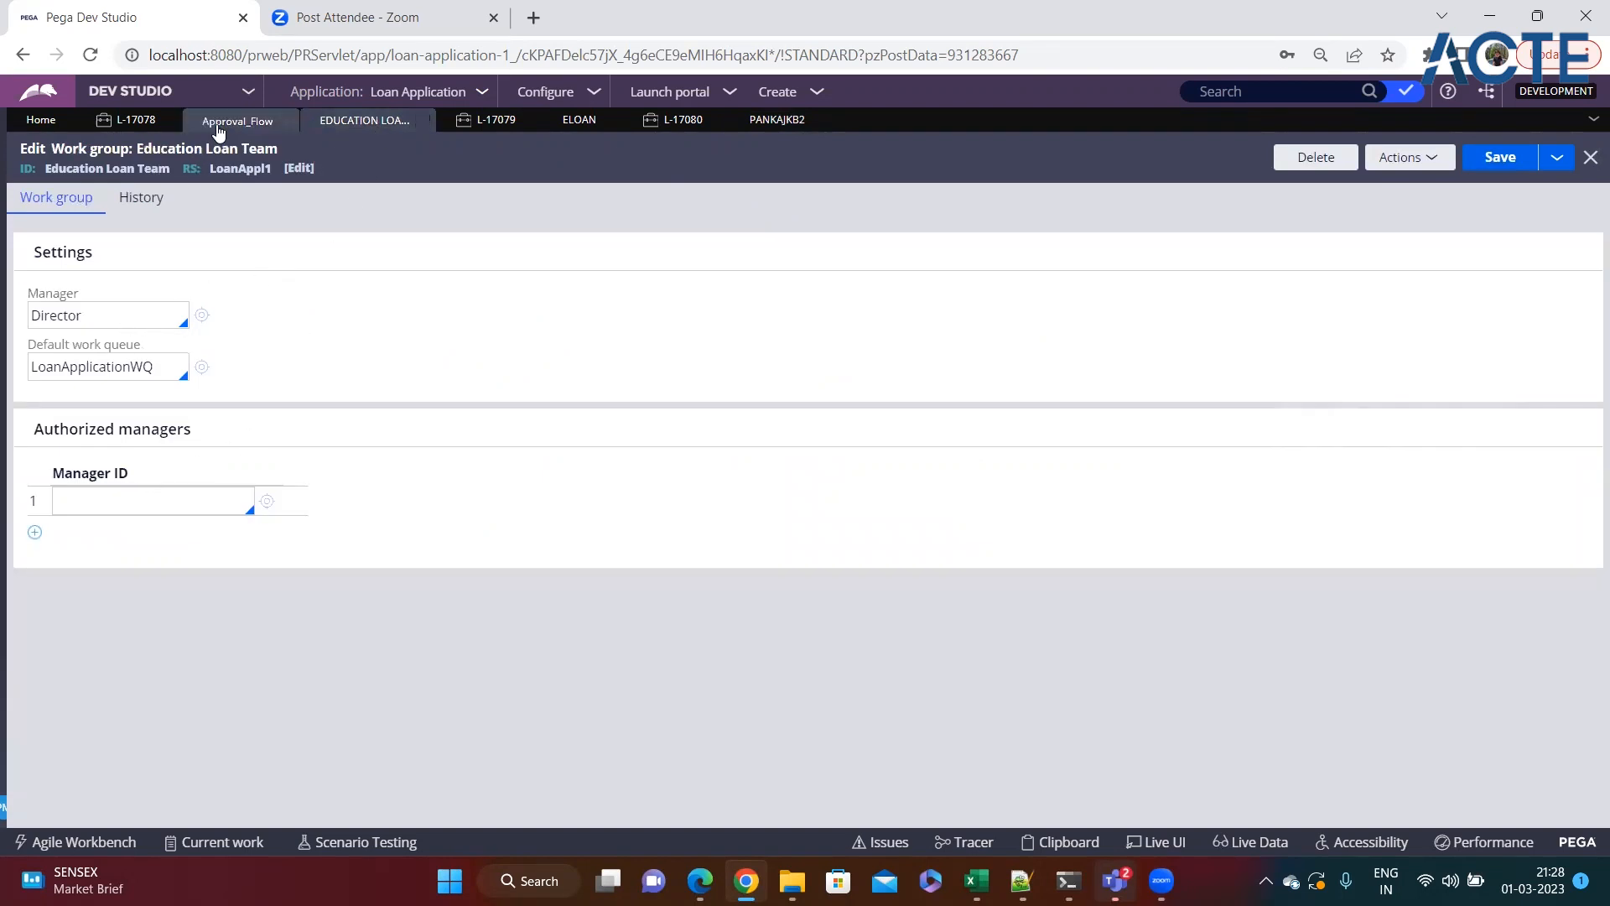
click(252, 119)
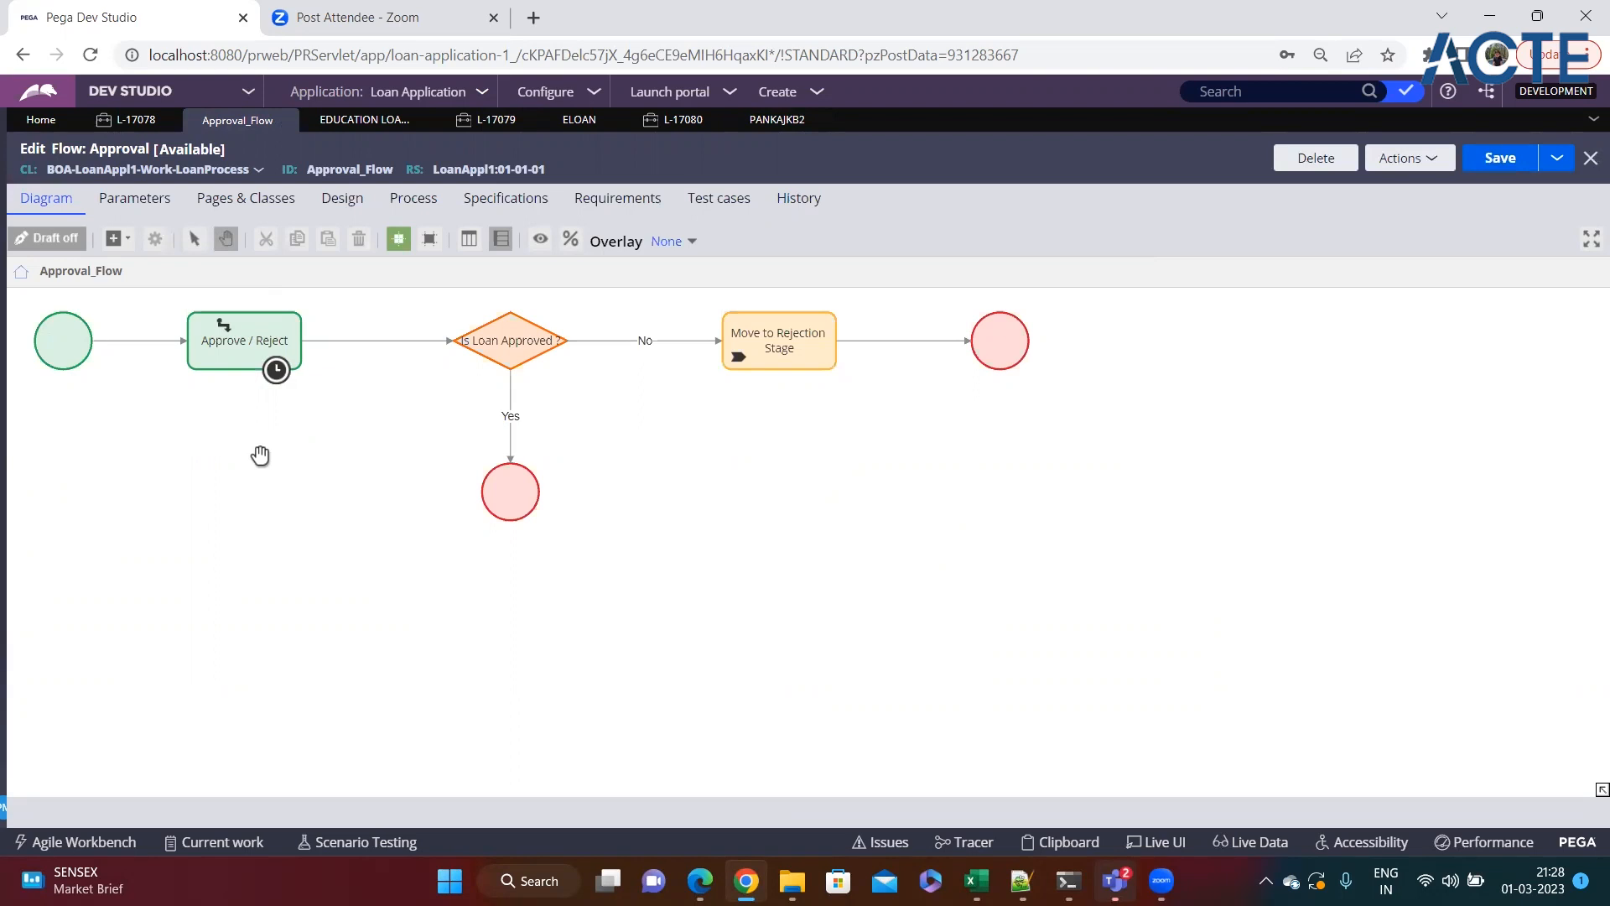
click(225, 321)
Step: Create a new Loan Process case and continue past its personal details
click(811, 99)
mouse_move(994, 109)
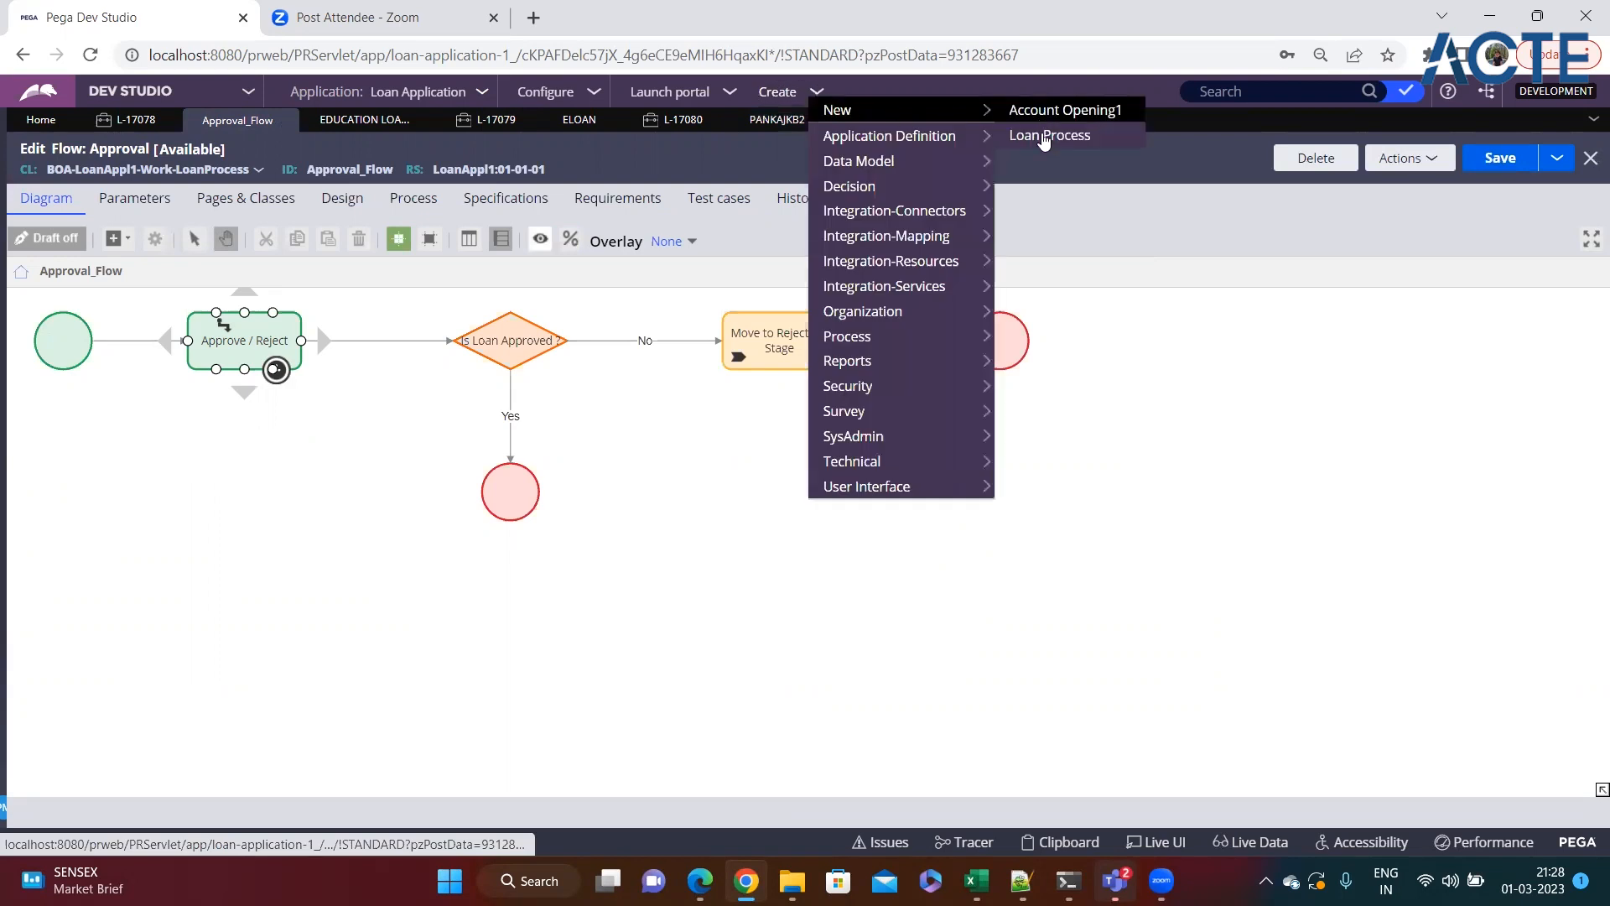
click(1048, 134)
scroll(704, 361, down, 6)
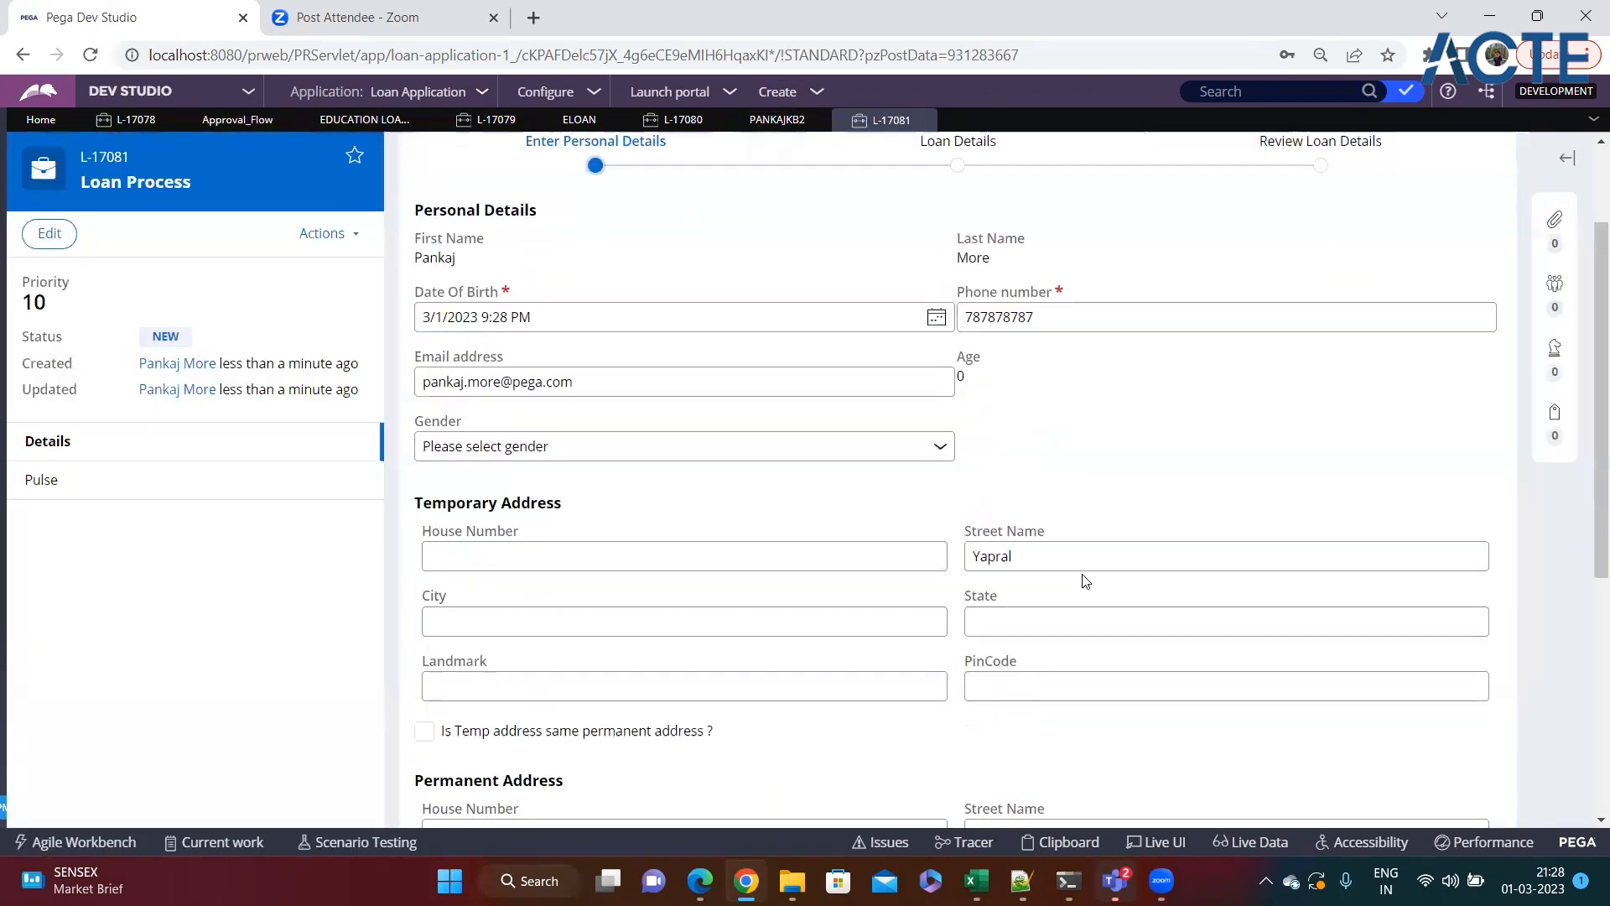
click(1459, 785)
Step: Set the loan type to Home Loan with an amount of 43535 and submit the case for approval
click(493, 370)
click(493, 433)
click(490, 430)
text(43535)
click(1469, 567)
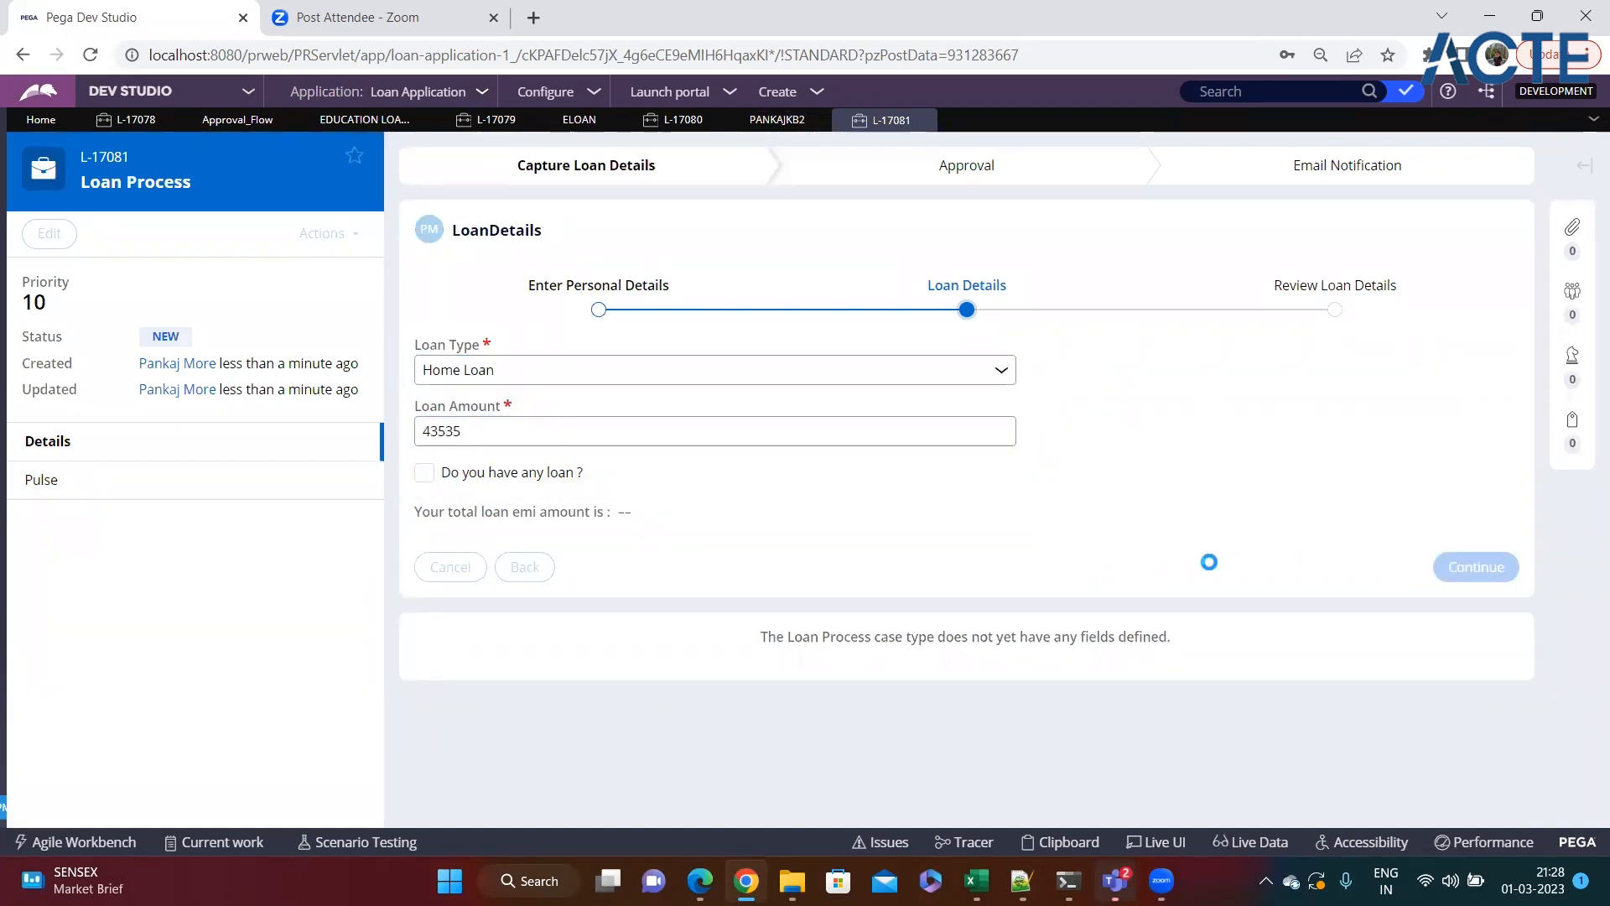
click(1484, 391)
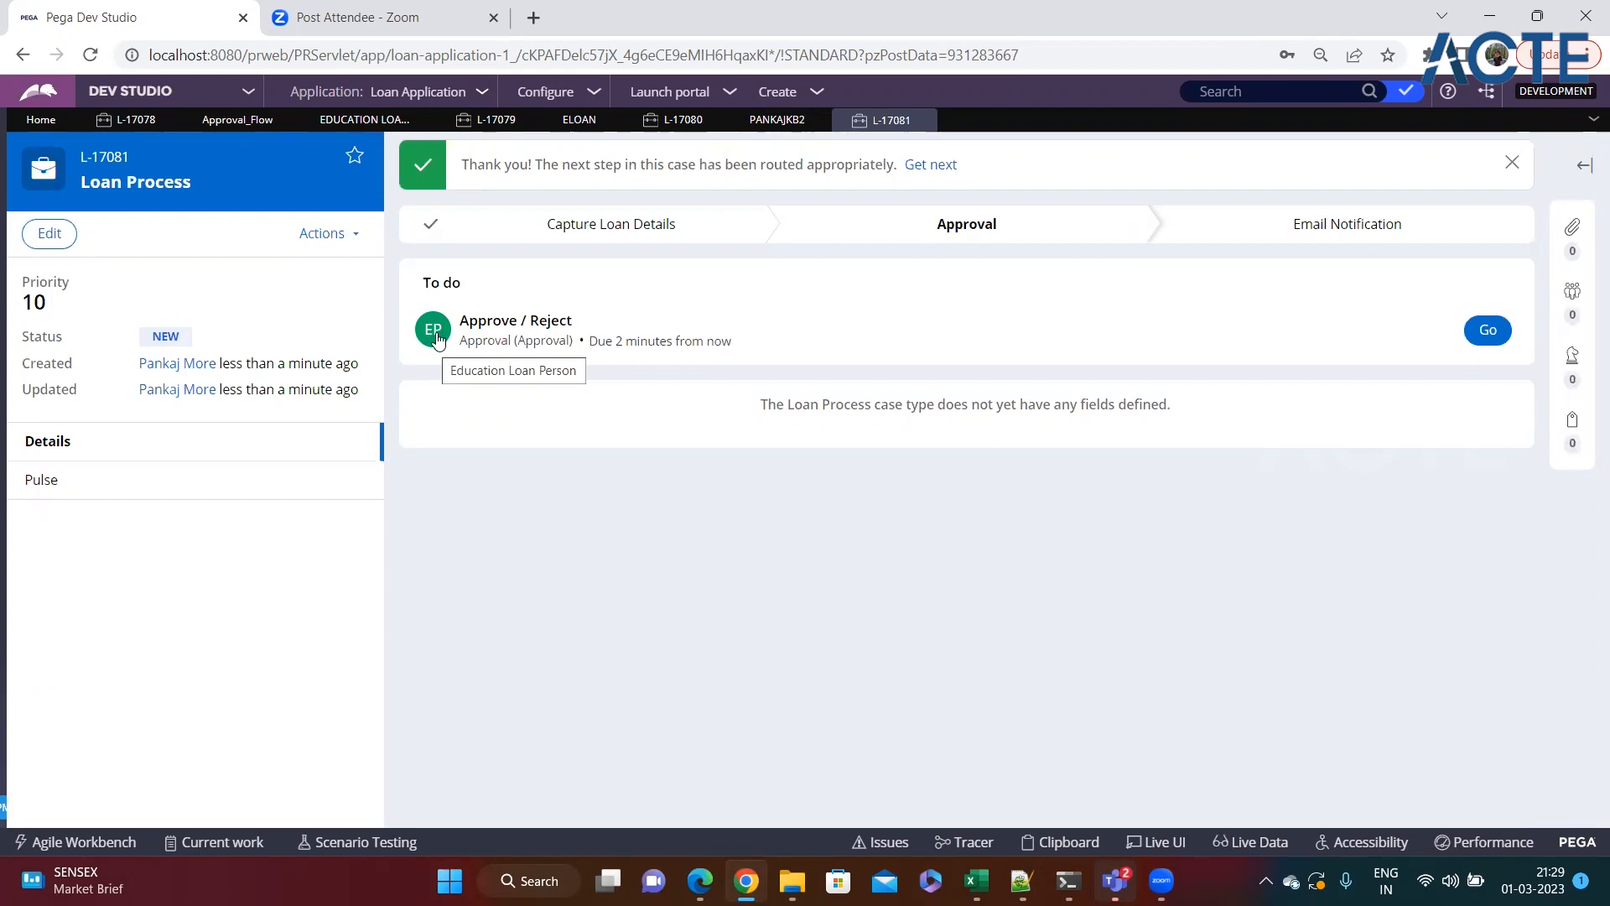
Step: Consult the Education Loan operators' workload and leave notes in Notepad++ and return to the loan case
click(1021, 881)
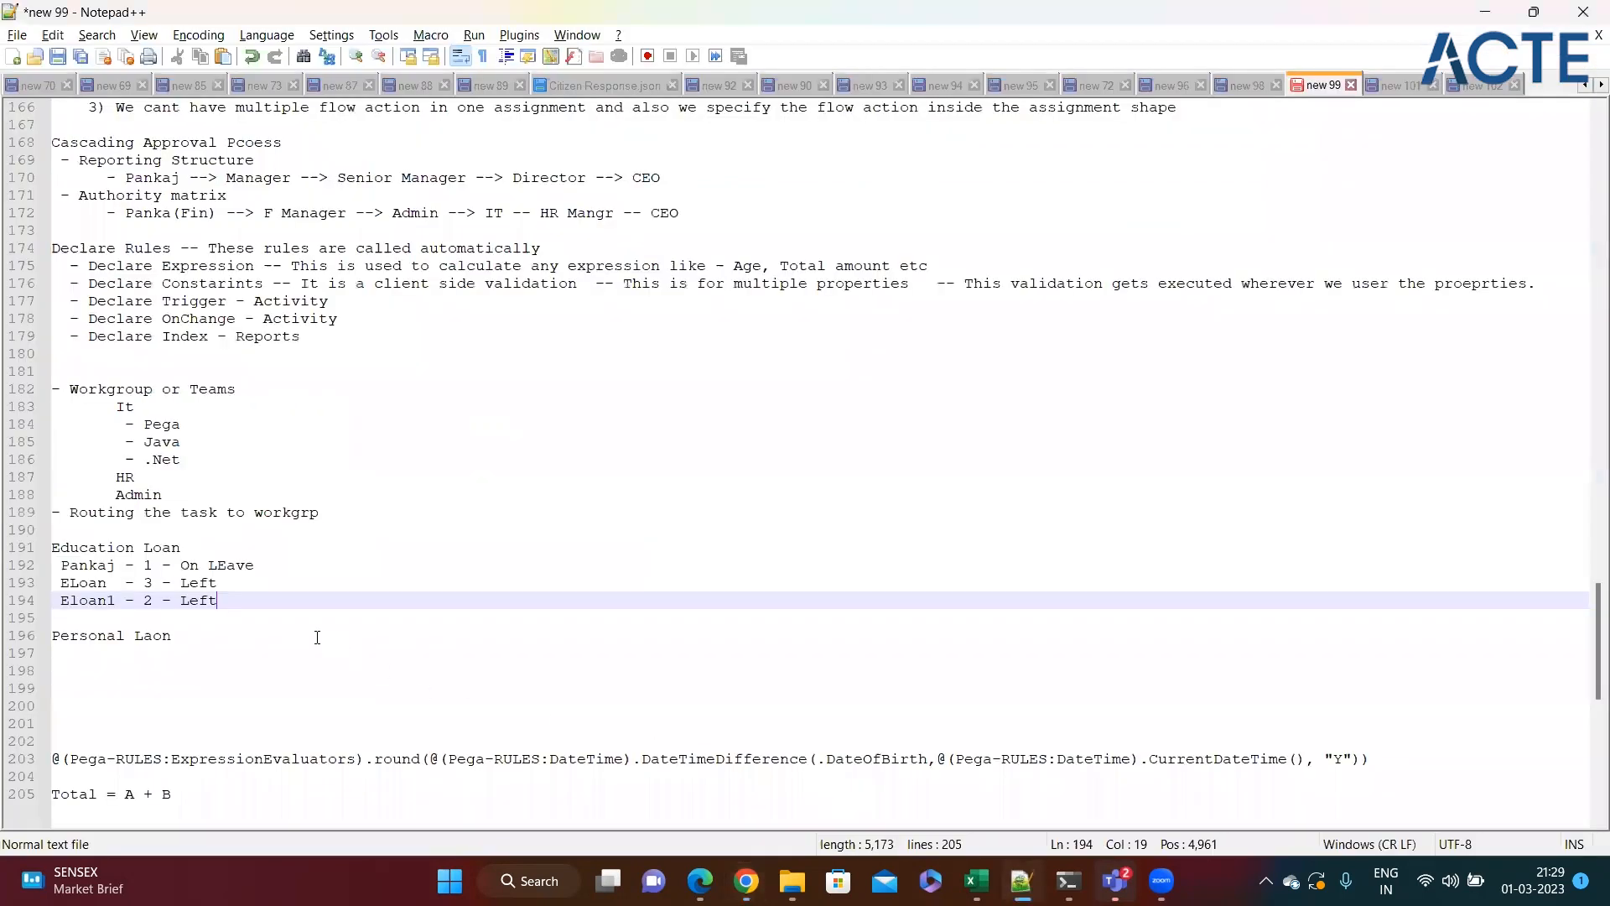
click(244, 585)
key(alt+Tab)
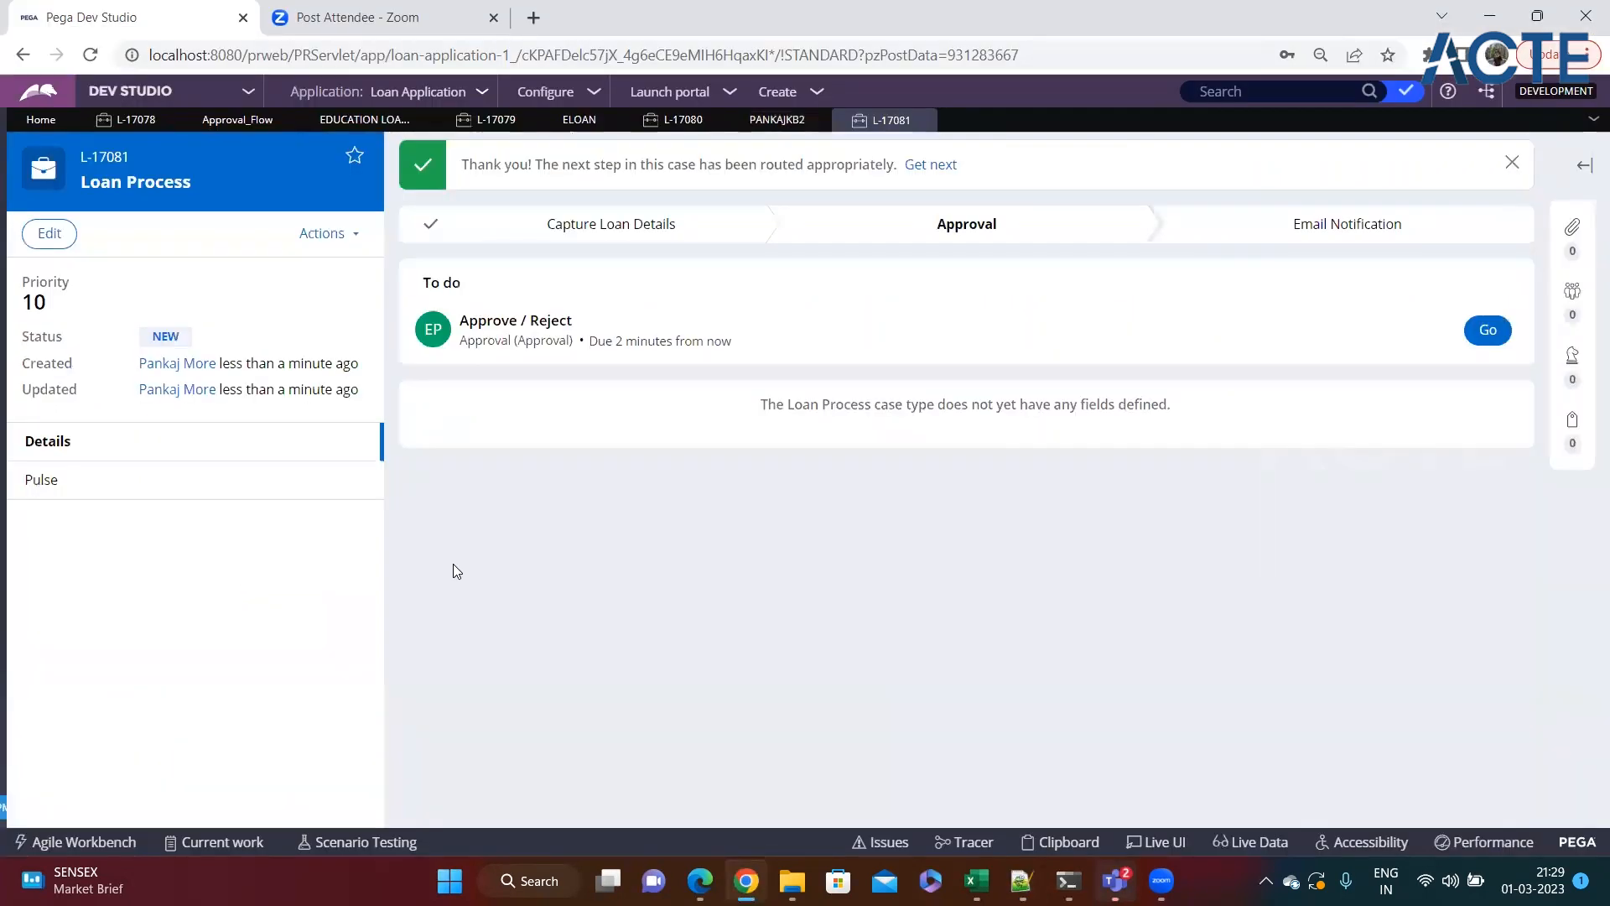
Step: In Approval_Flow, move every shape after the start further along to free space between the start and Approve / Reject
click(239, 119)
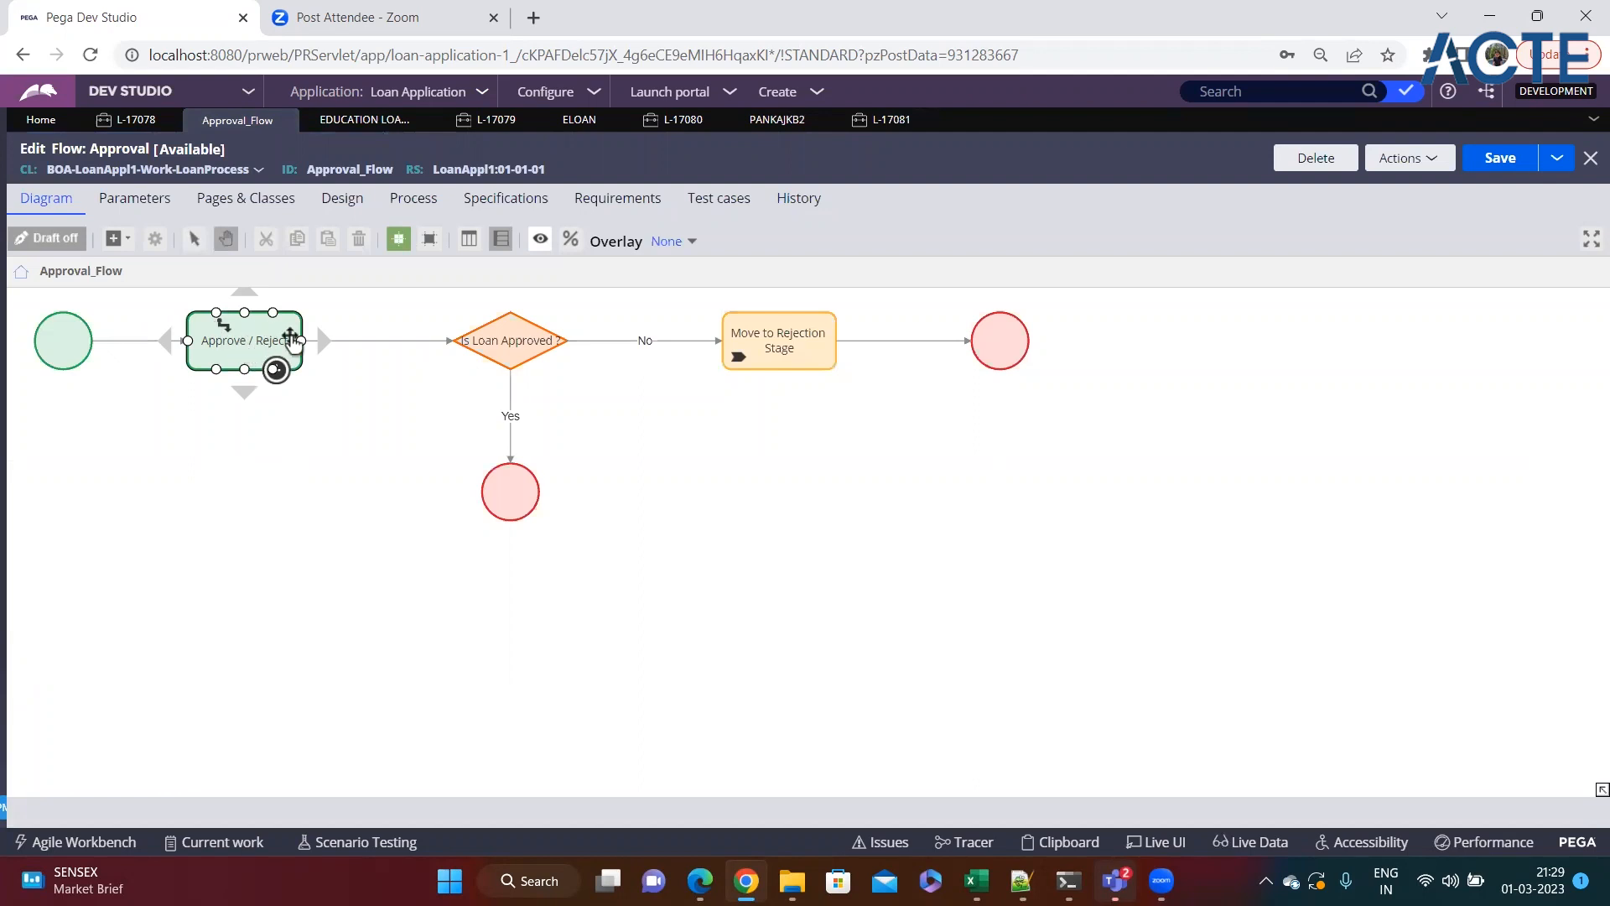
drag(1003, 341, 1409, 342)
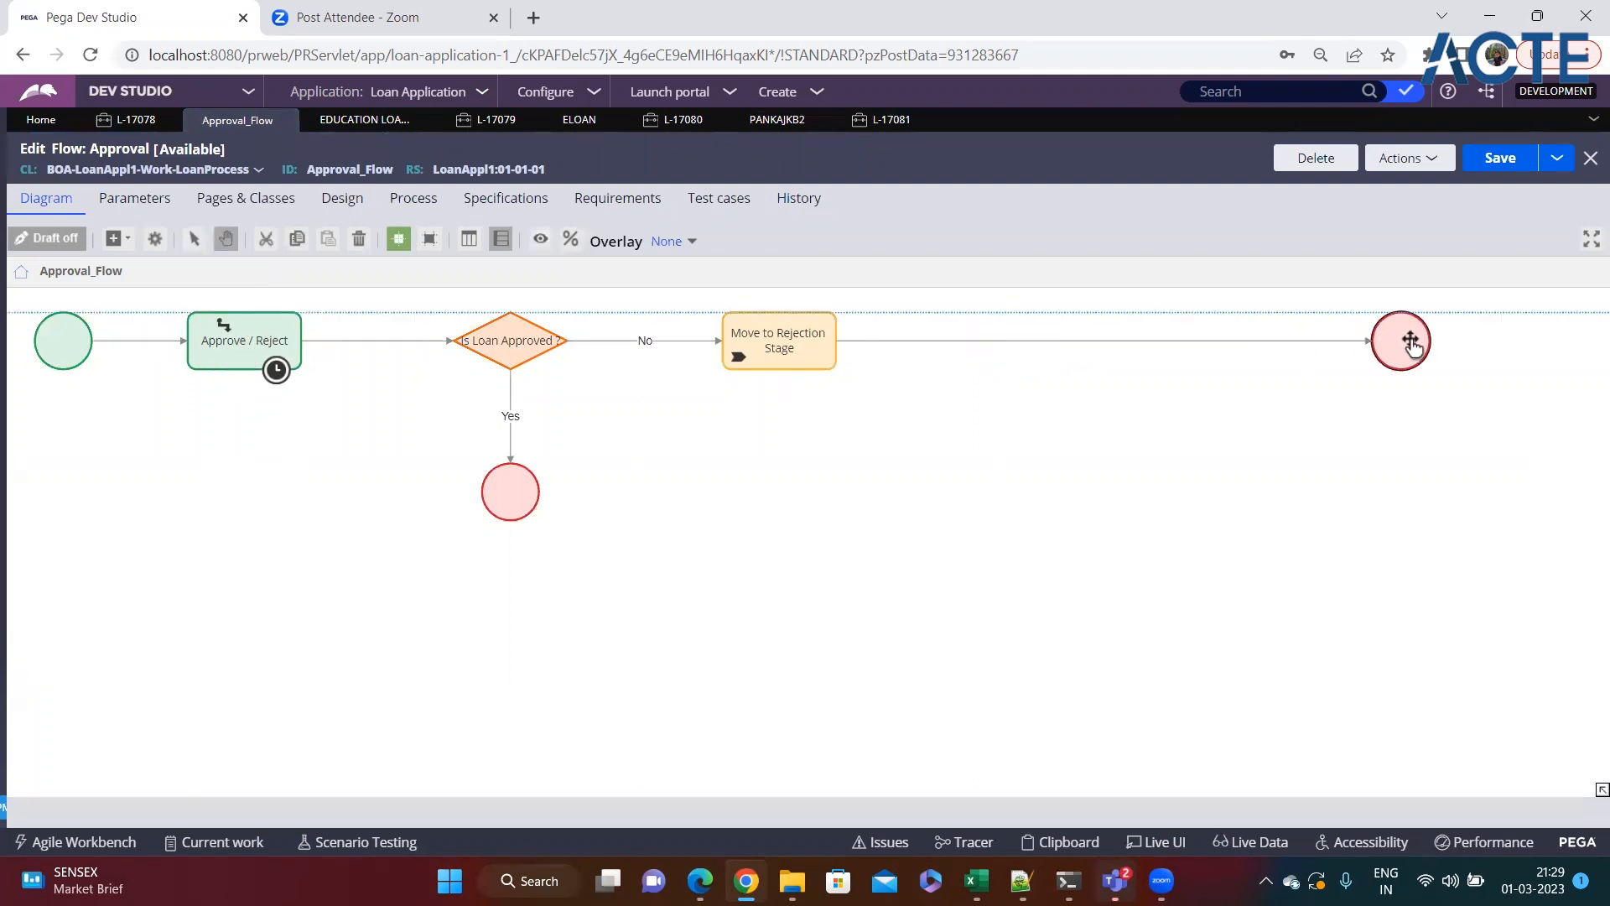
drag(821, 354, 1215, 354)
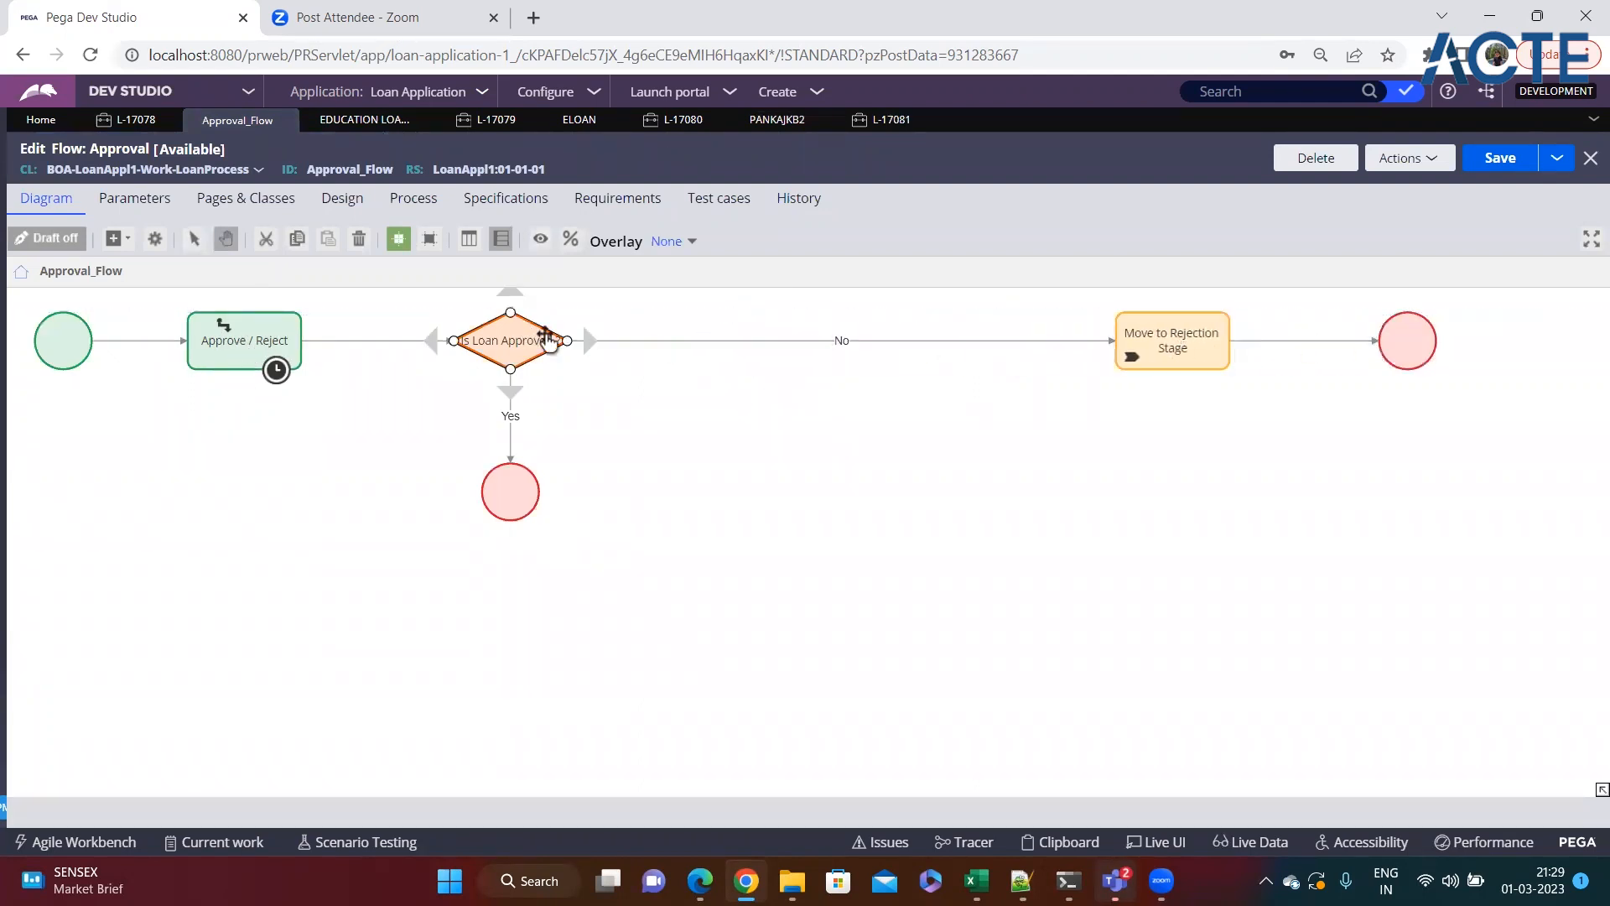
drag(546, 336, 910, 335)
drag(484, 499, 872, 531)
drag(276, 363, 680, 363)
Step: Add a decision shape between the start and Approve / Reject, connecting it to both
right_click(141, 382)
mouse_move(201, 394)
click(382, 425)
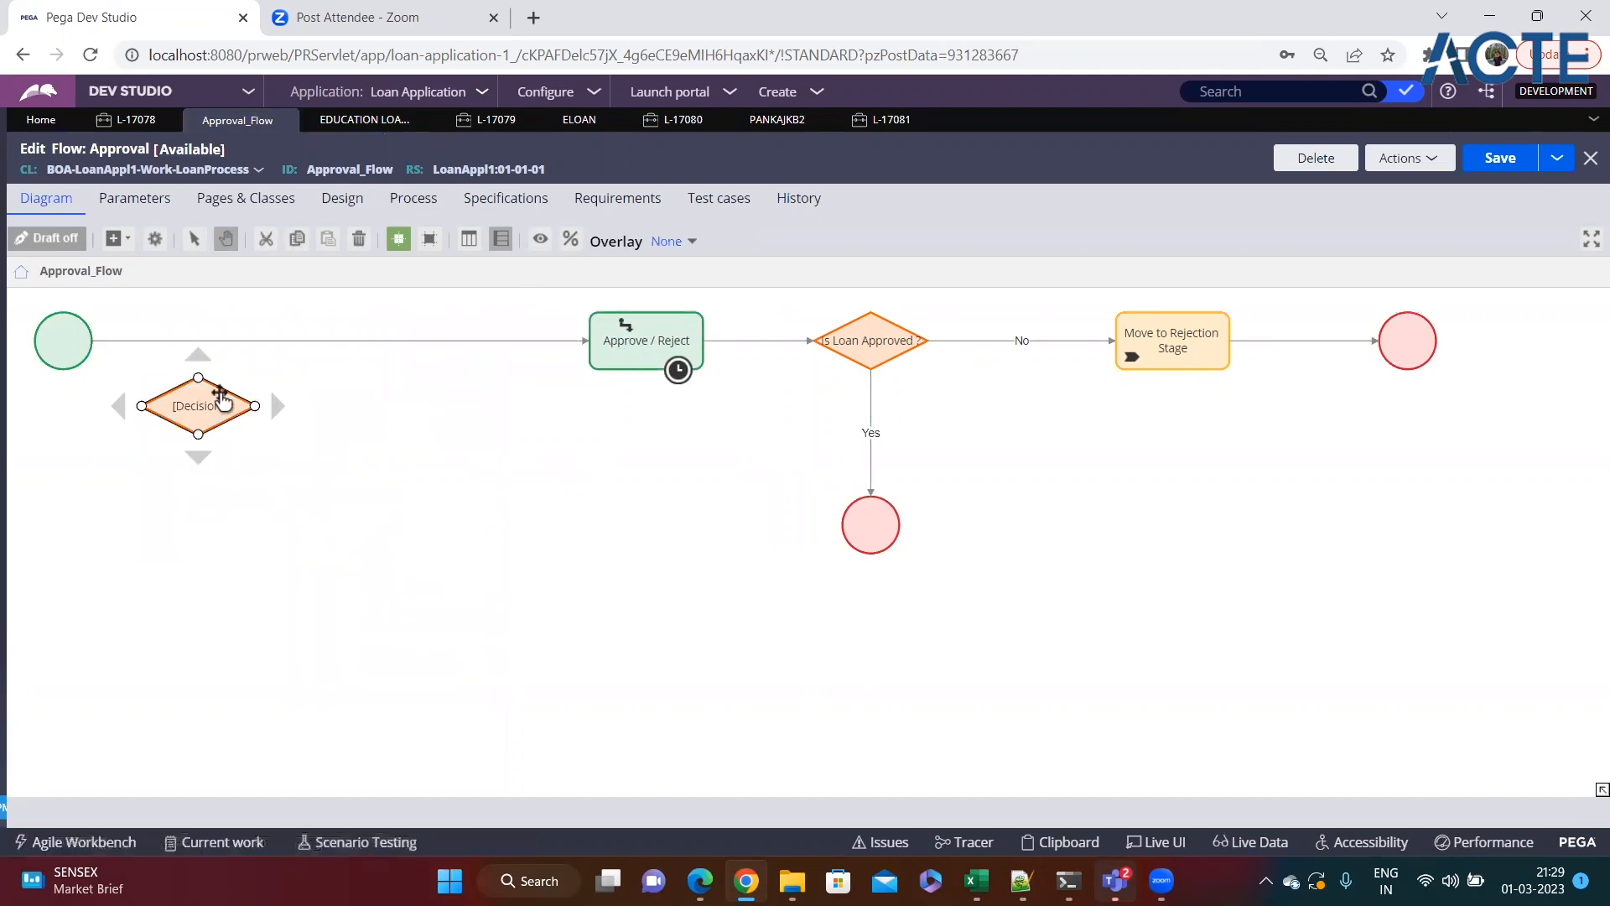
drag(215, 395, 310, 414)
click(349, 342)
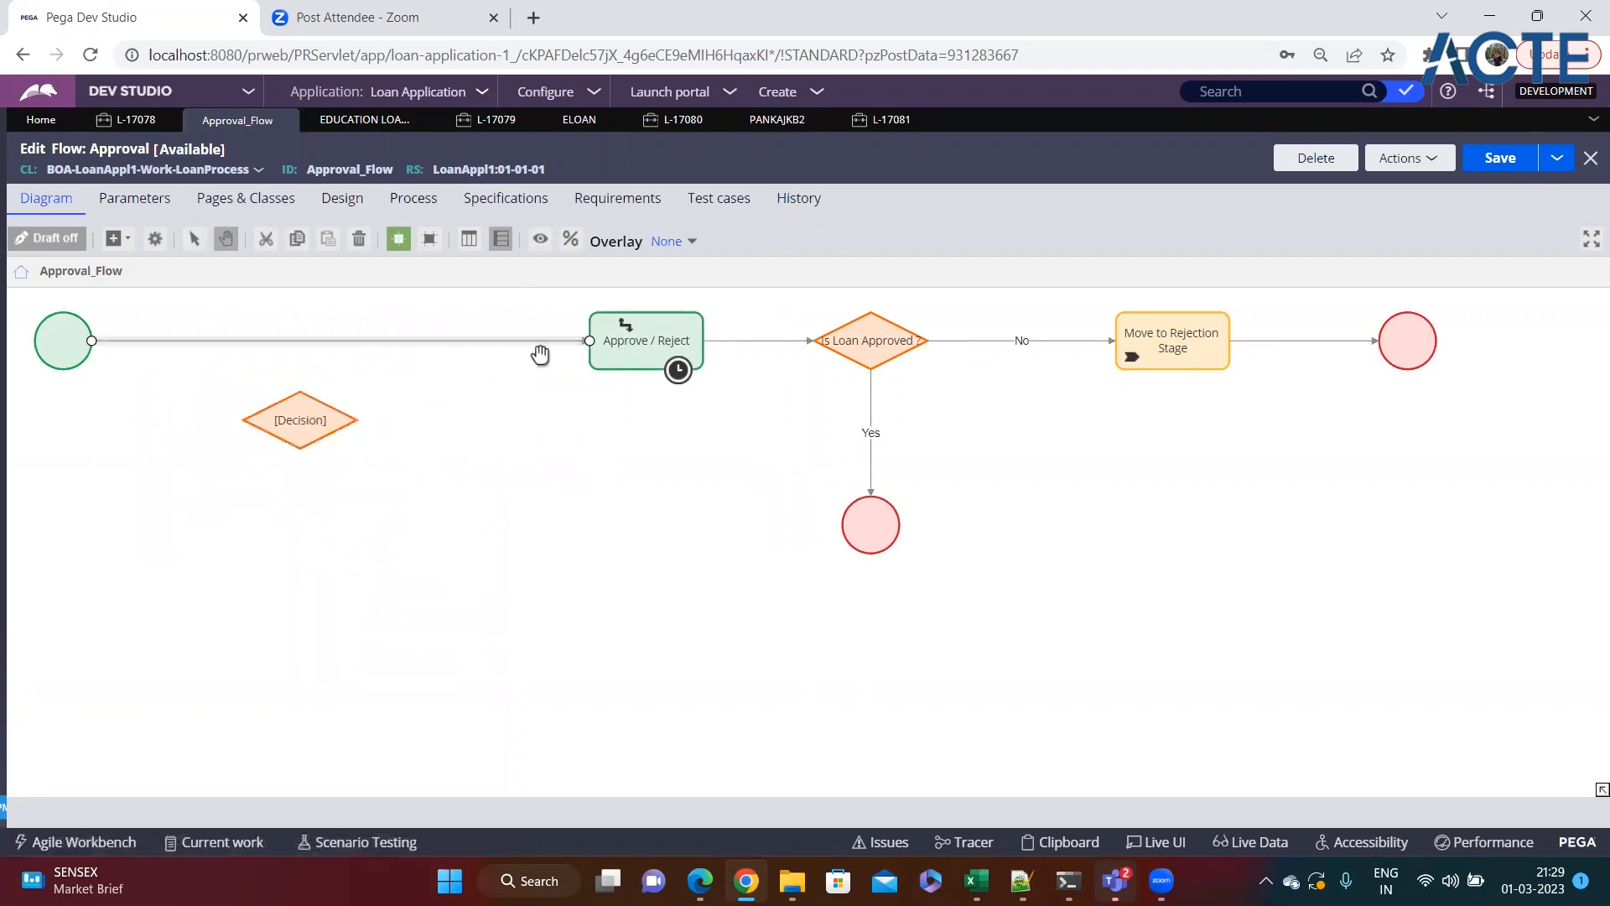
drag(589, 341, 327, 348)
drag(351, 351, 603, 352)
Step: Add an assignment shape below the new decision and connect the decision to it
right_click(288, 431)
click(520, 439)
drag(325, 510, 318, 528)
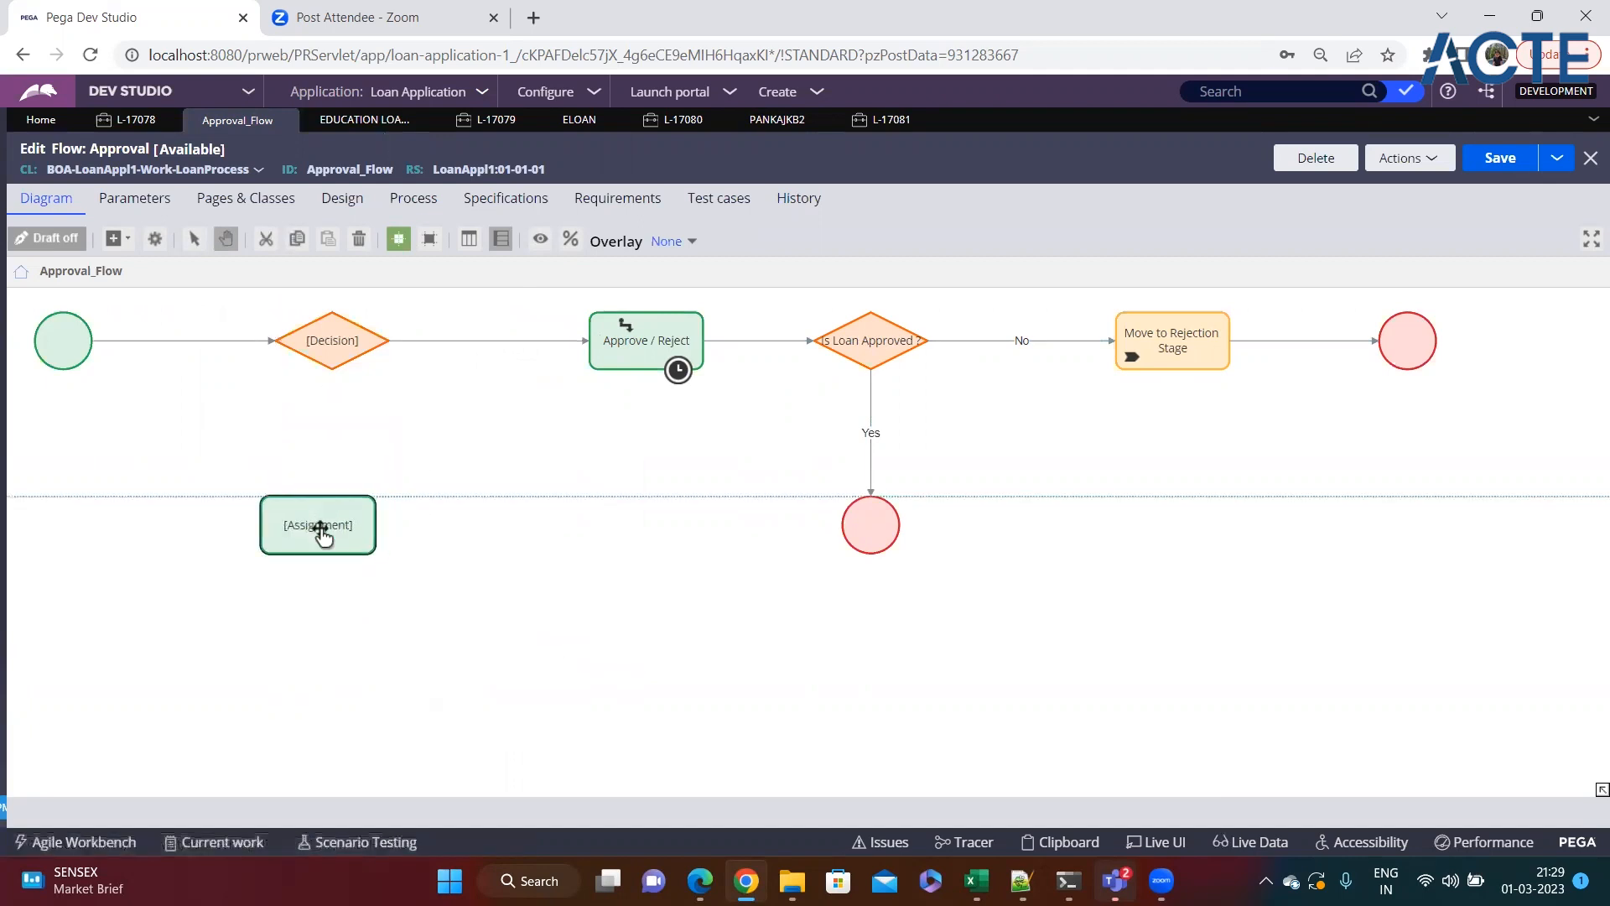
drag(335, 359, 332, 514)
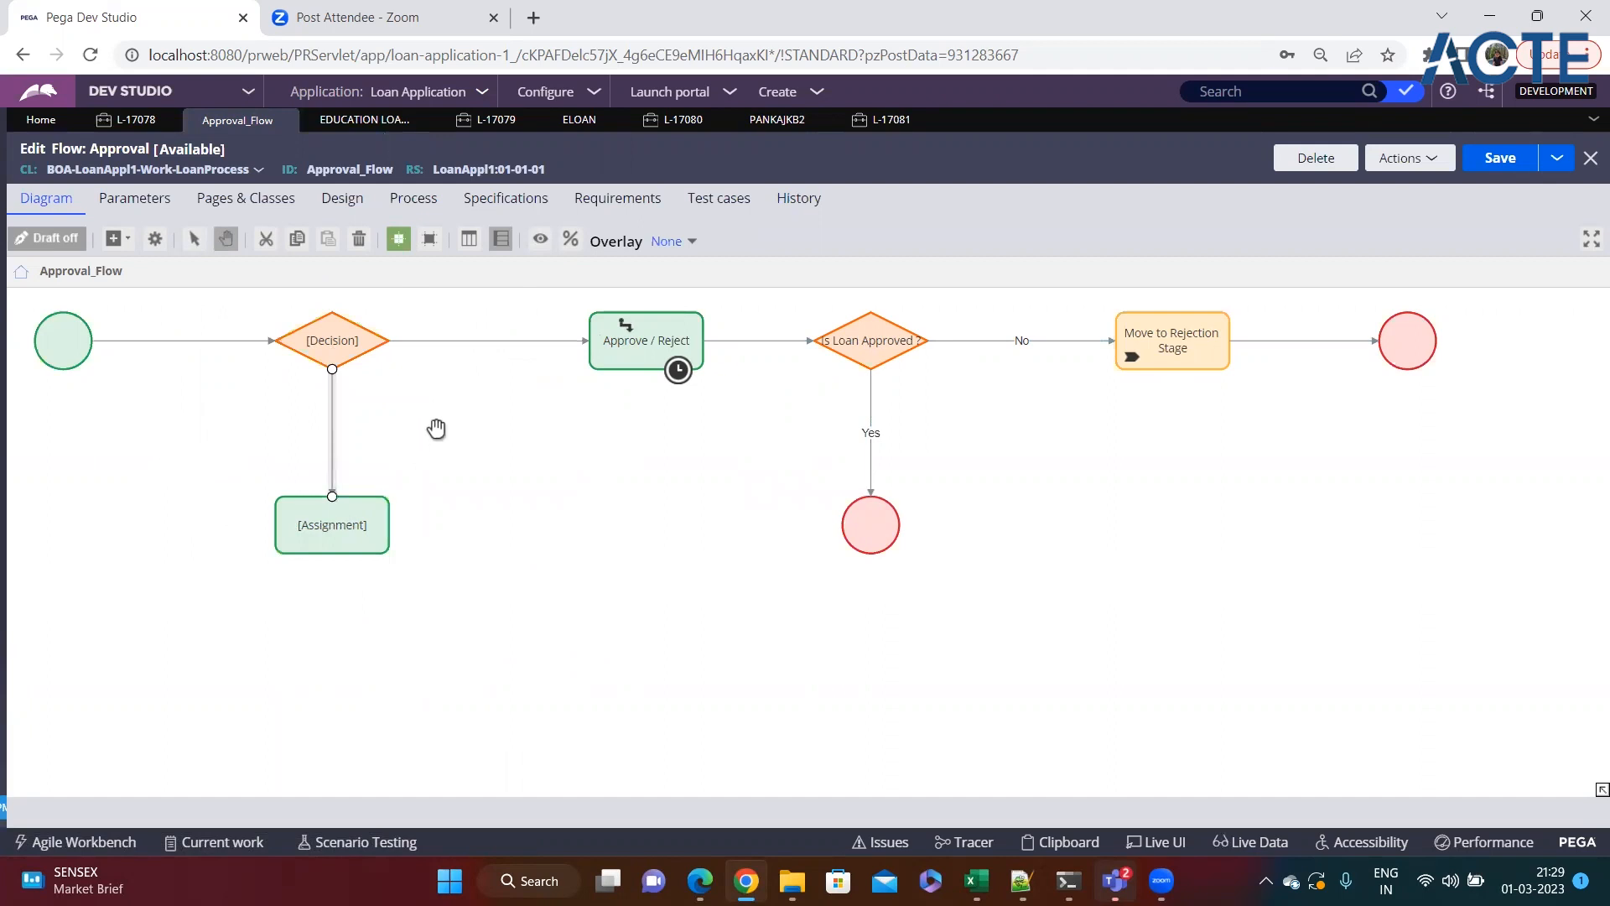
Step: Add an assignment shape directly above the new decision and connect the decision to it
drag(435, 427, 445, 545)
right_click(260, 379)
mouse_move(335, 390)
click(475, 400)
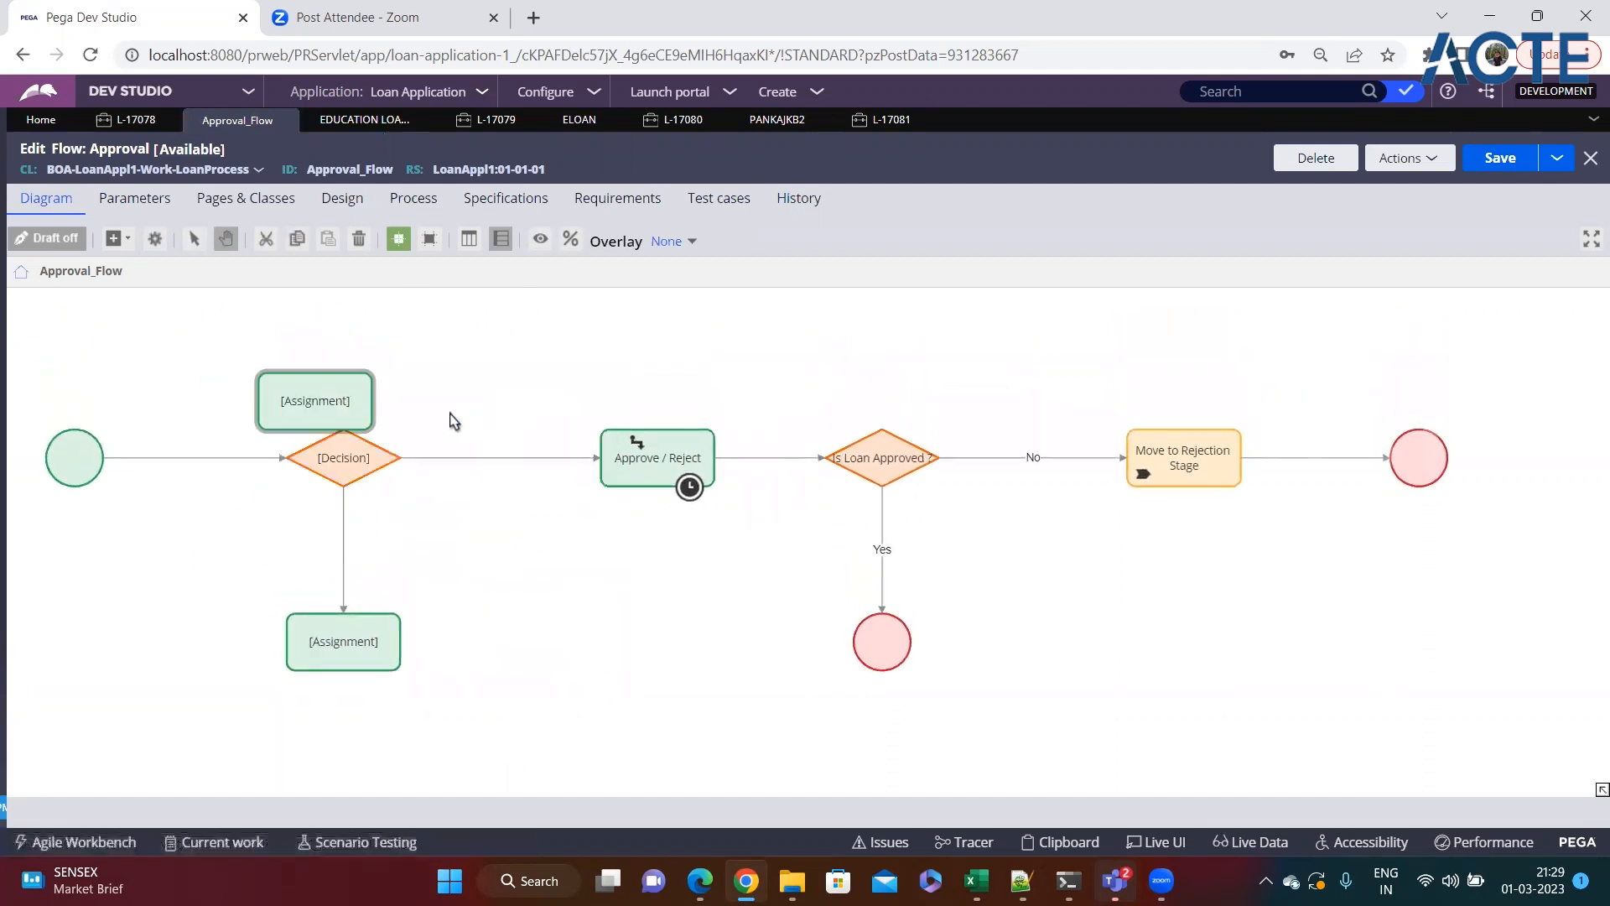
drag(317, 366, 344, 310)
drag(344, 431, 344, 352)
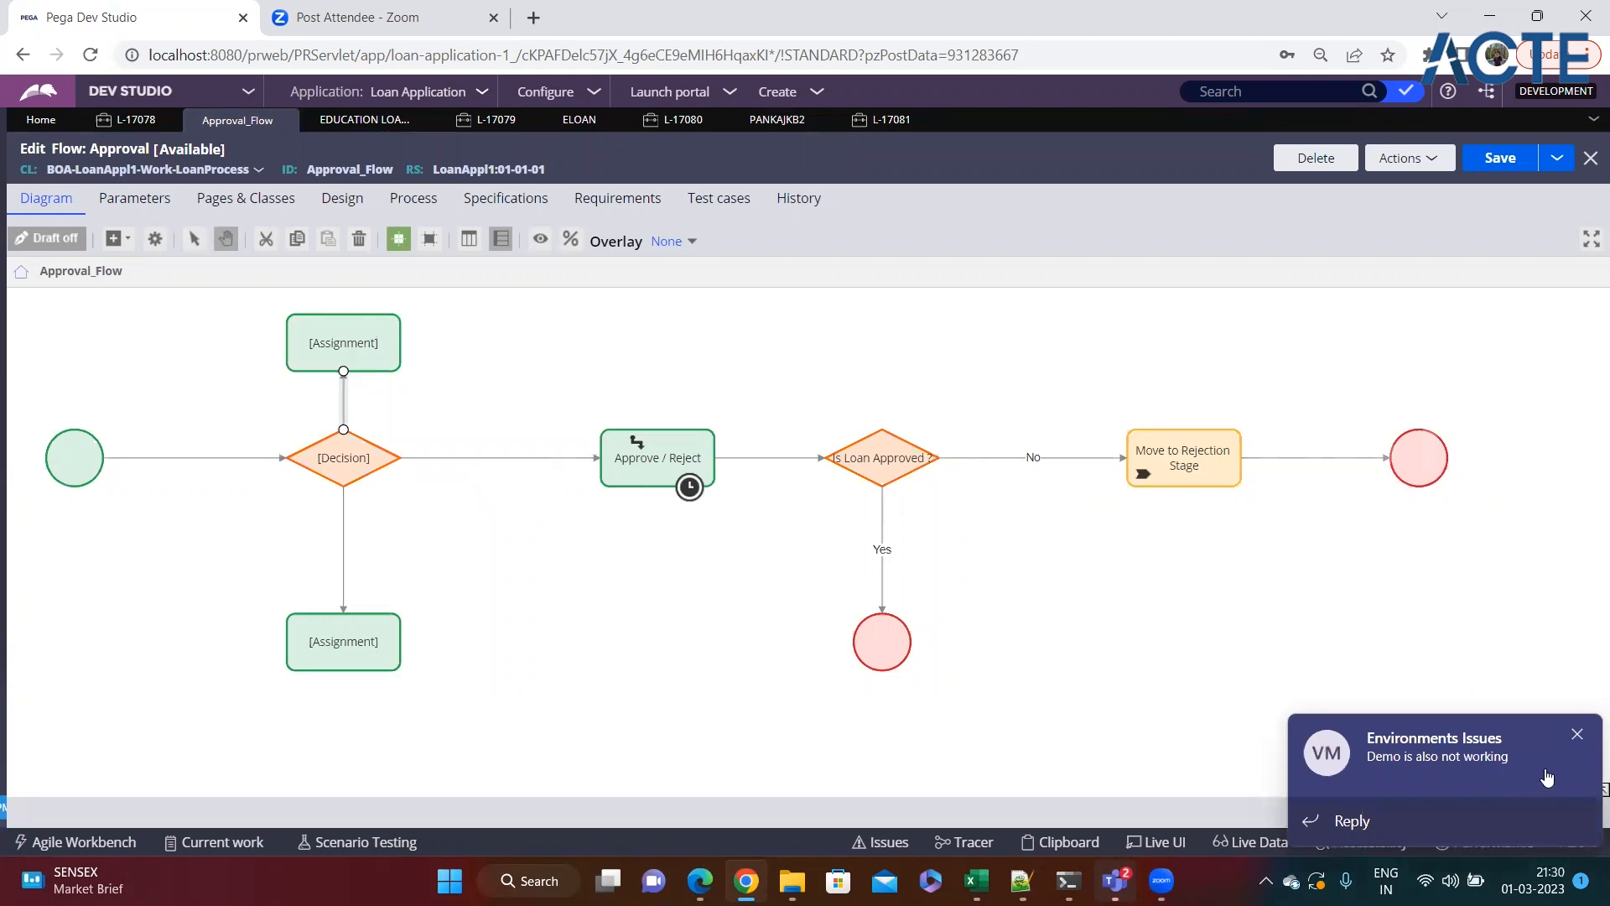
Step: Dismiss the chat notification and move the assignment below the decision closer to it
click(1583, 738)
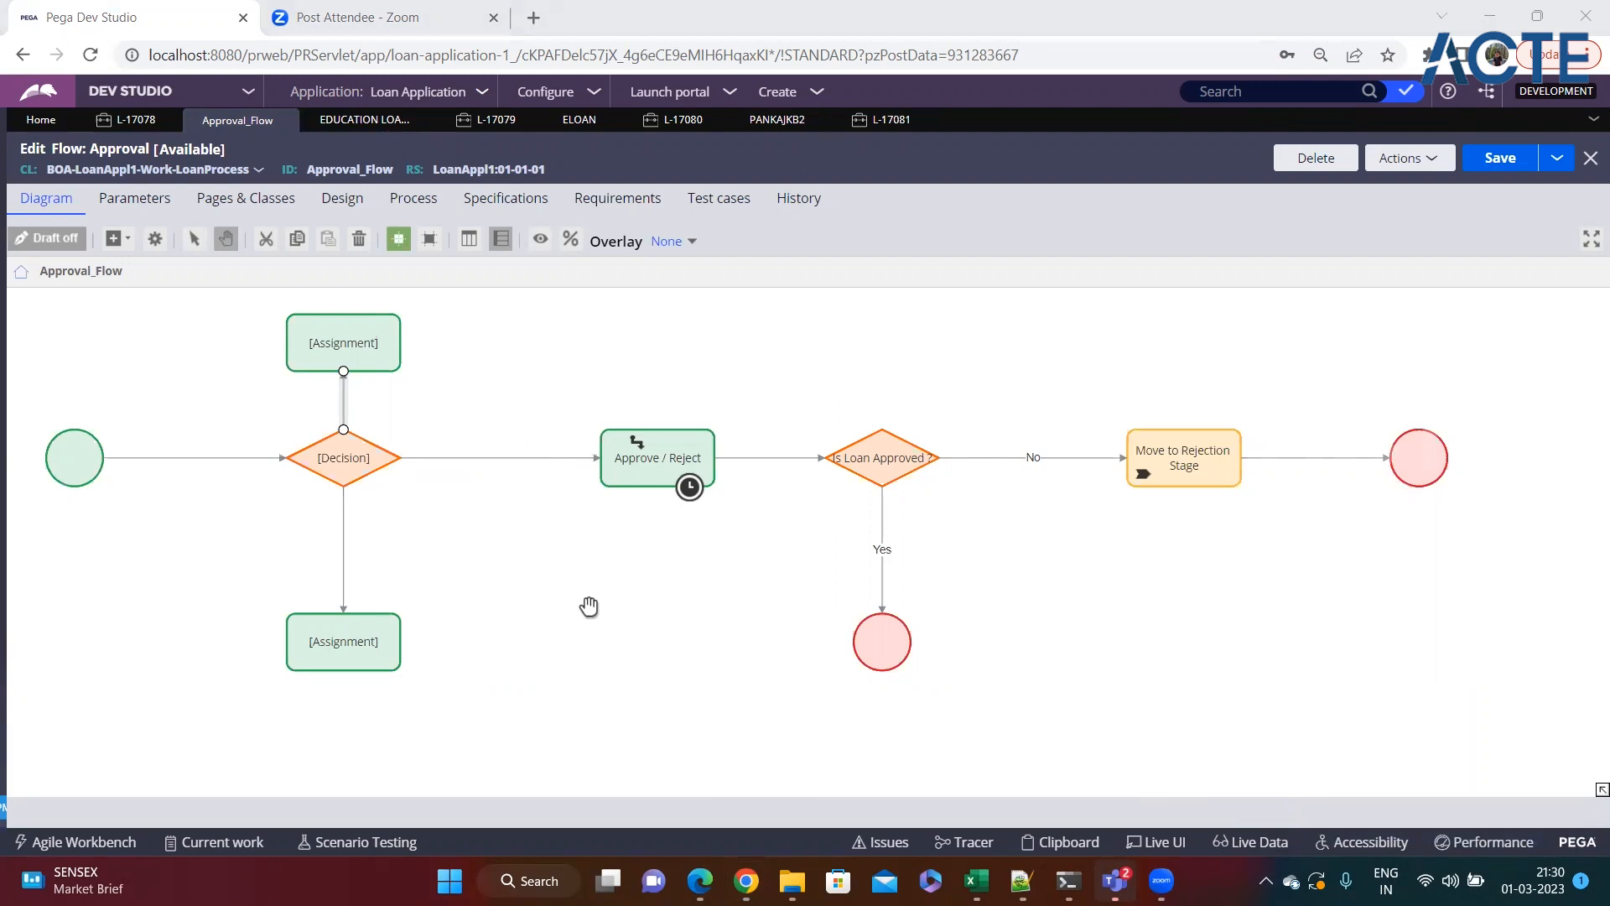
click(341, 641)
drag(341, 641, 342, 586)
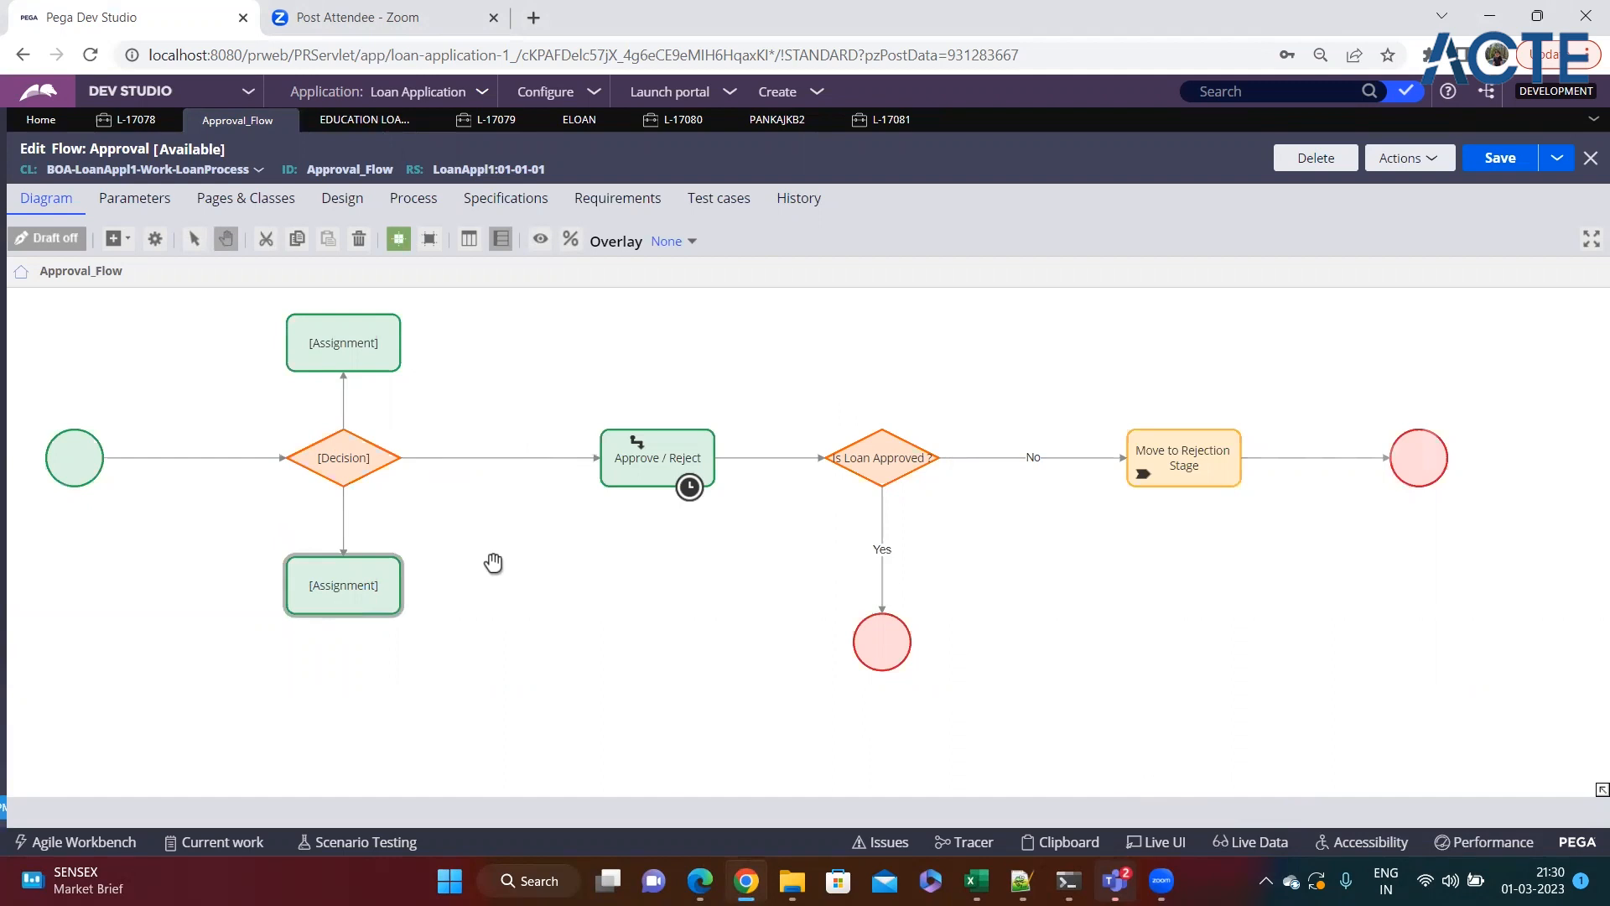
Step: Add an assignment shape above Approve / Reject and connect the new decision to it
right_click(434, 384)
click(703, 402)
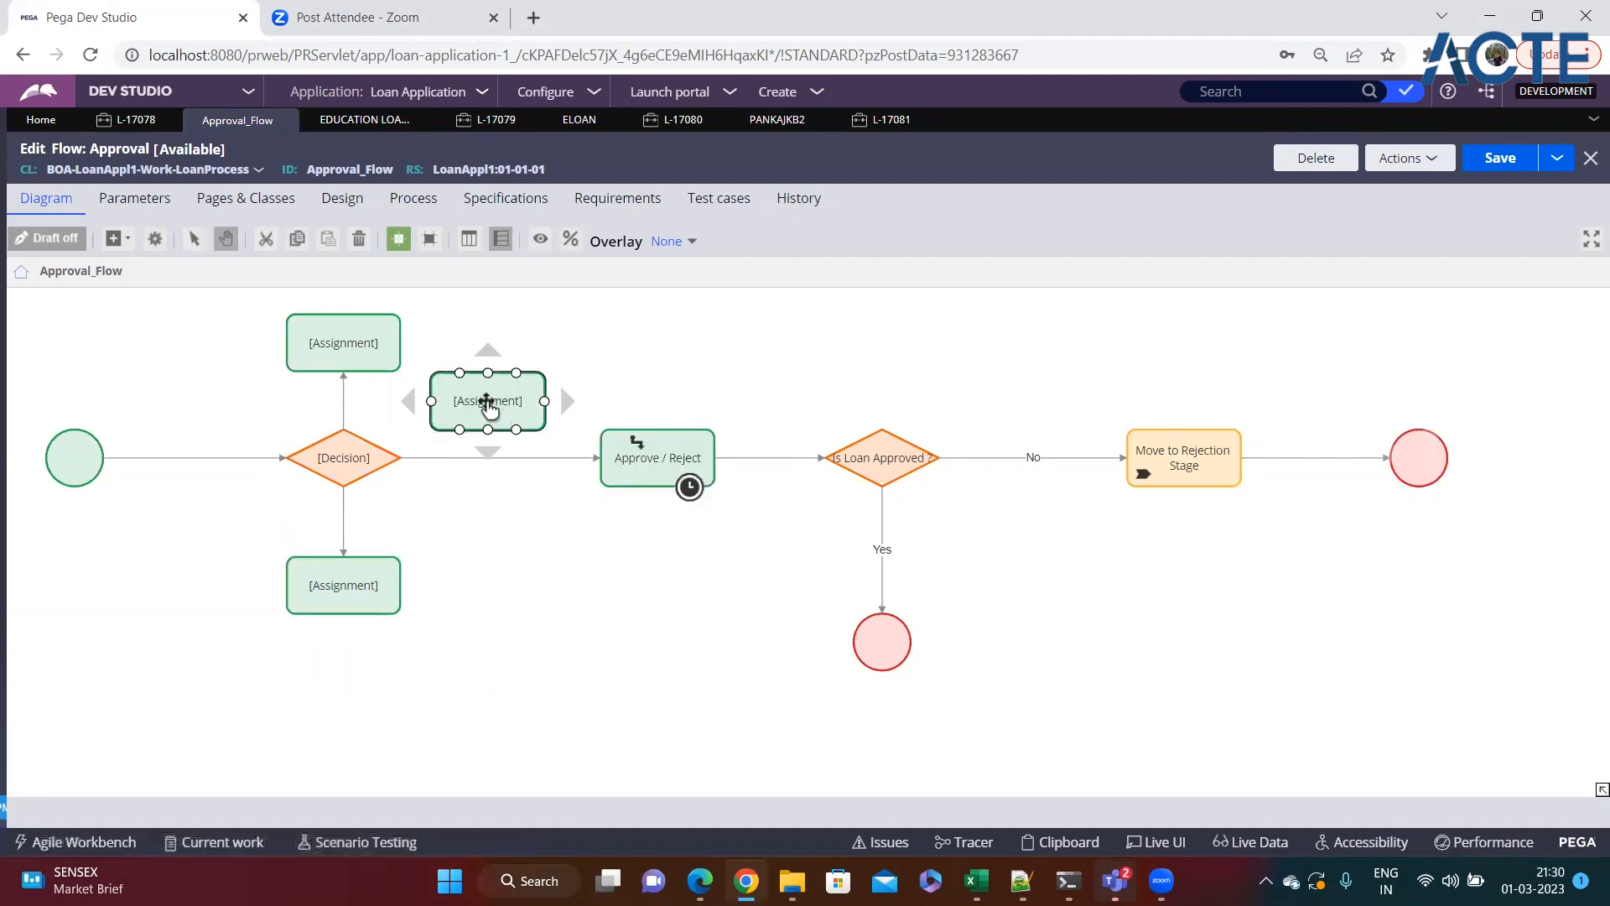
drag(489, 395, 543, 370)
drag(344, 429, 667, 358)
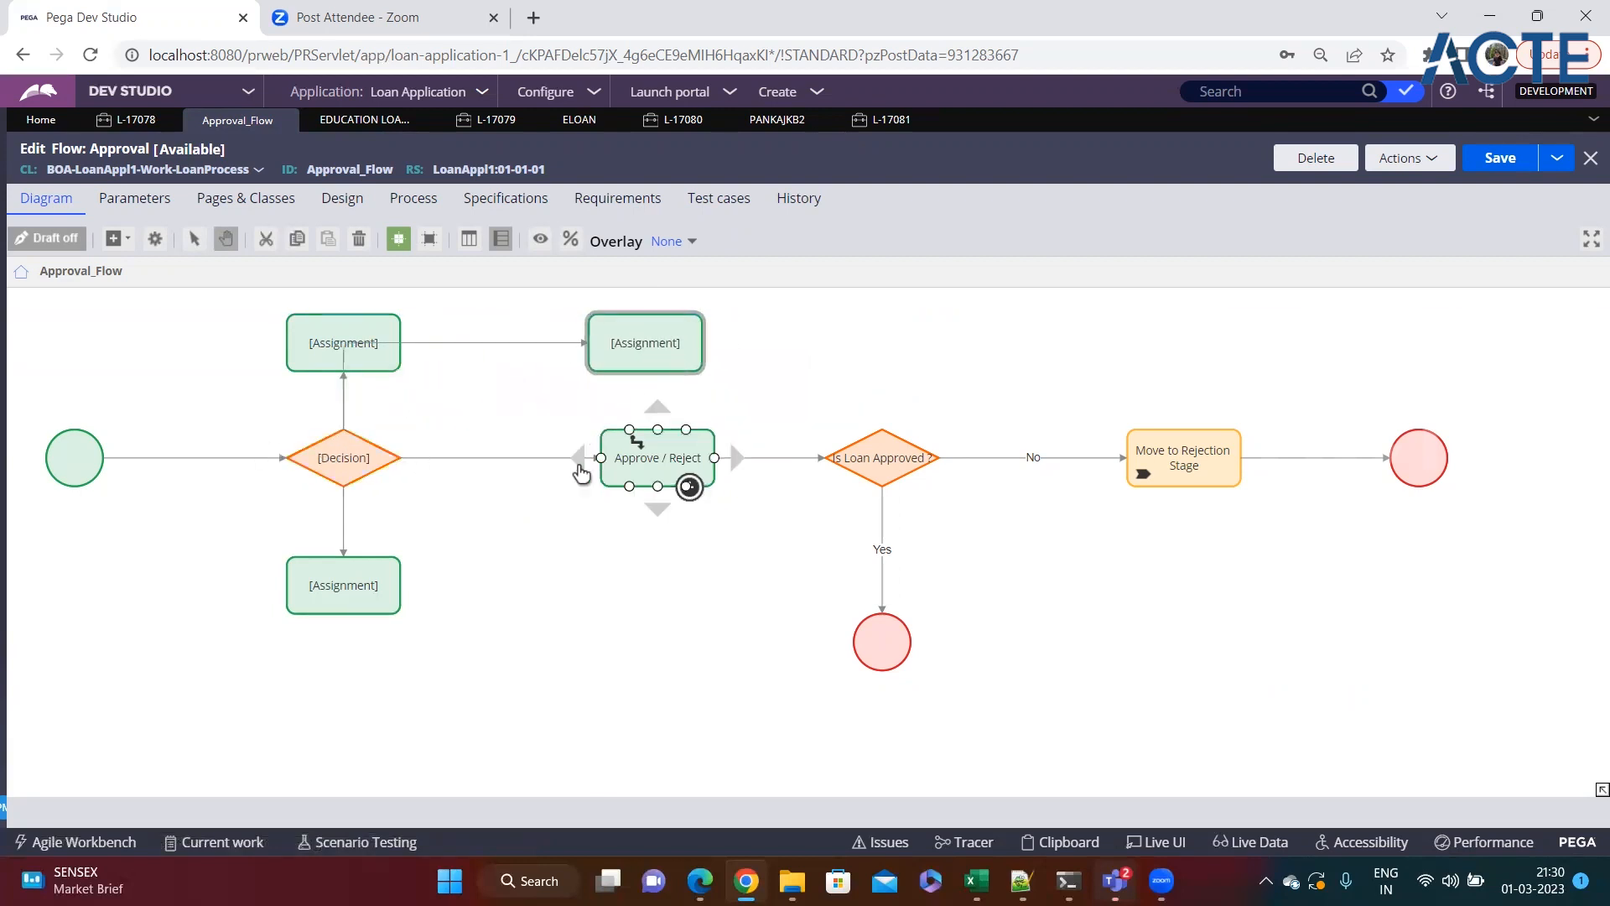
Step: Add an assignment shape to the lower right of the new decision and connect the decision to it
right_click(472, 589)
mouse_move(473, 595)
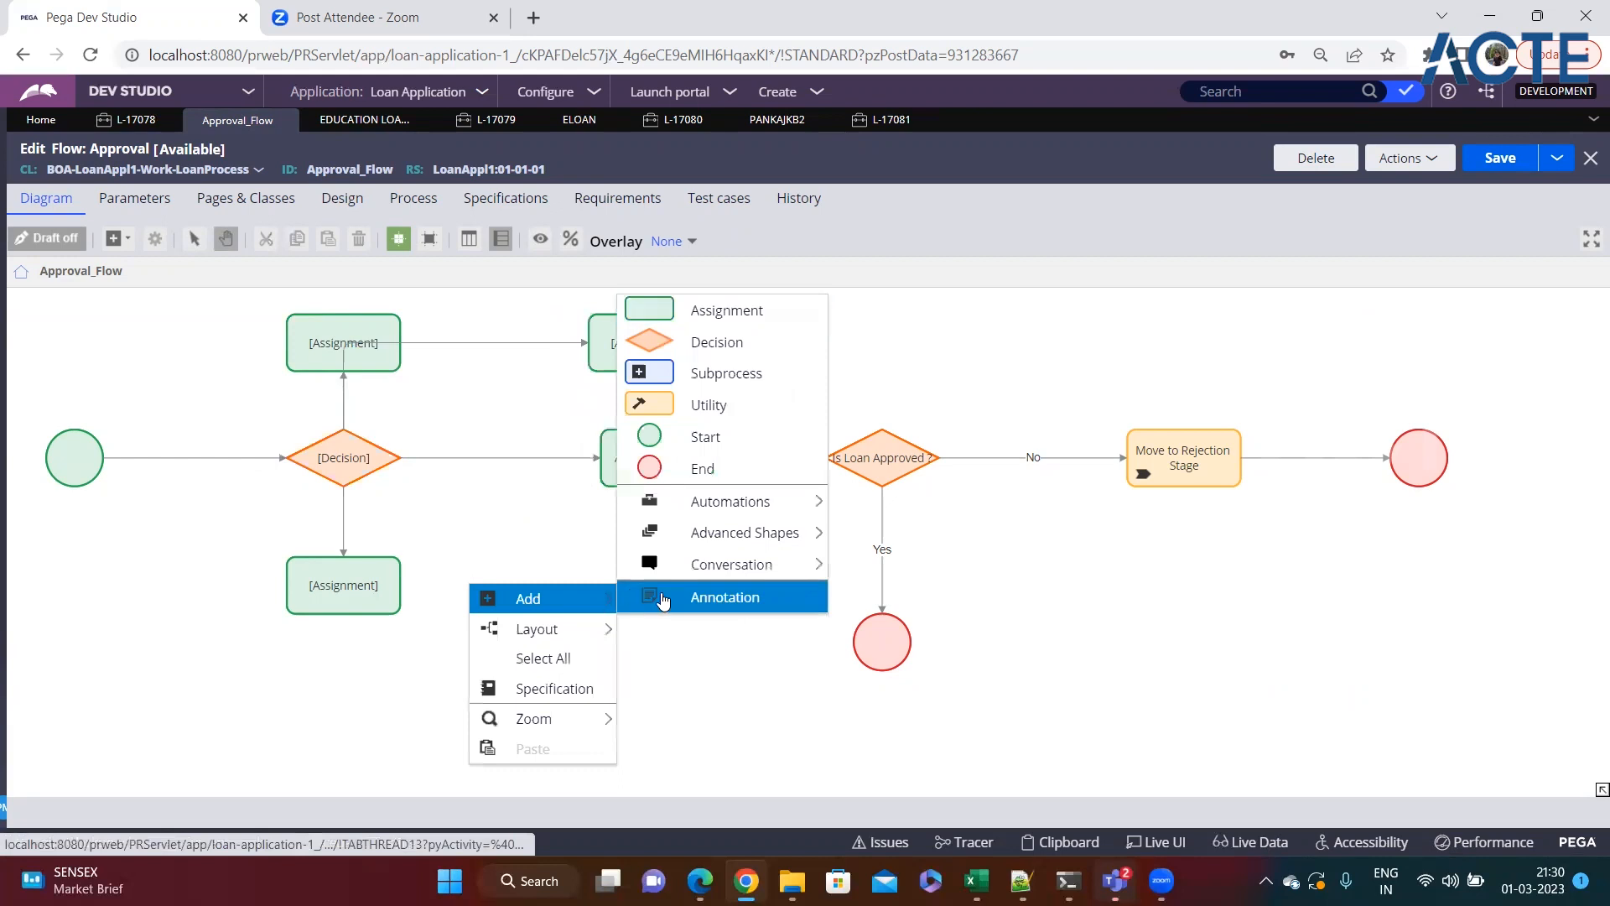
click(717, 309)
mouse_move(345, 524)
mouse_down()
mouse_move(510, 586)
mouse_move(536, 620)
mouse_up()
Step: Add an assignment shape below the start, to the decision's lower left, and connect the decision to it
right_click(135, 561)
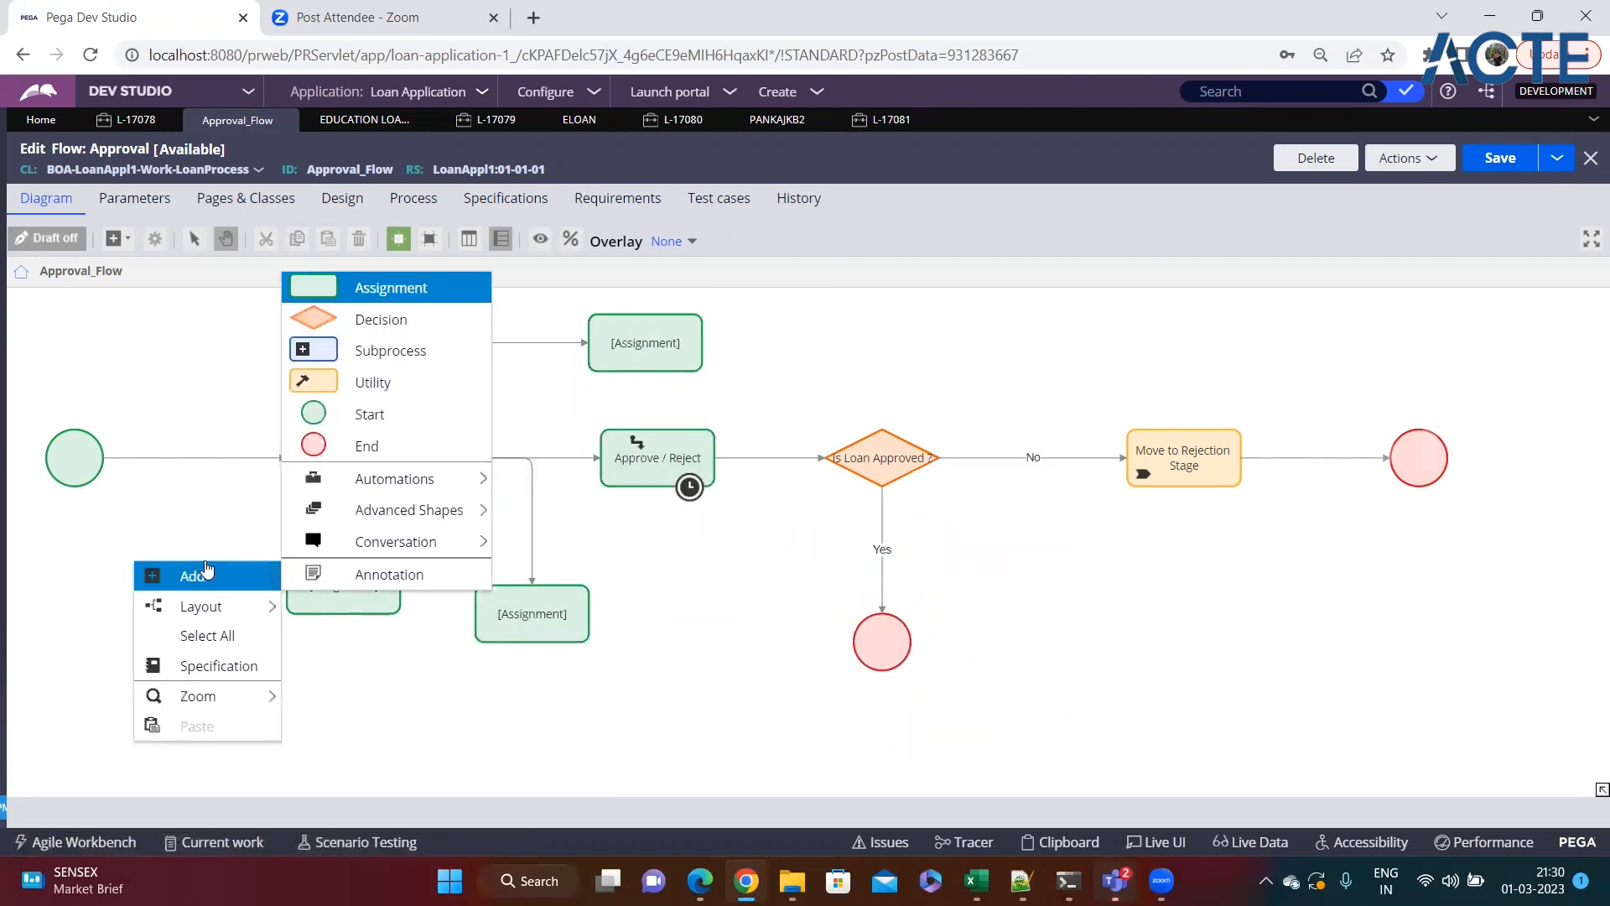
mouse_move(273, 581)
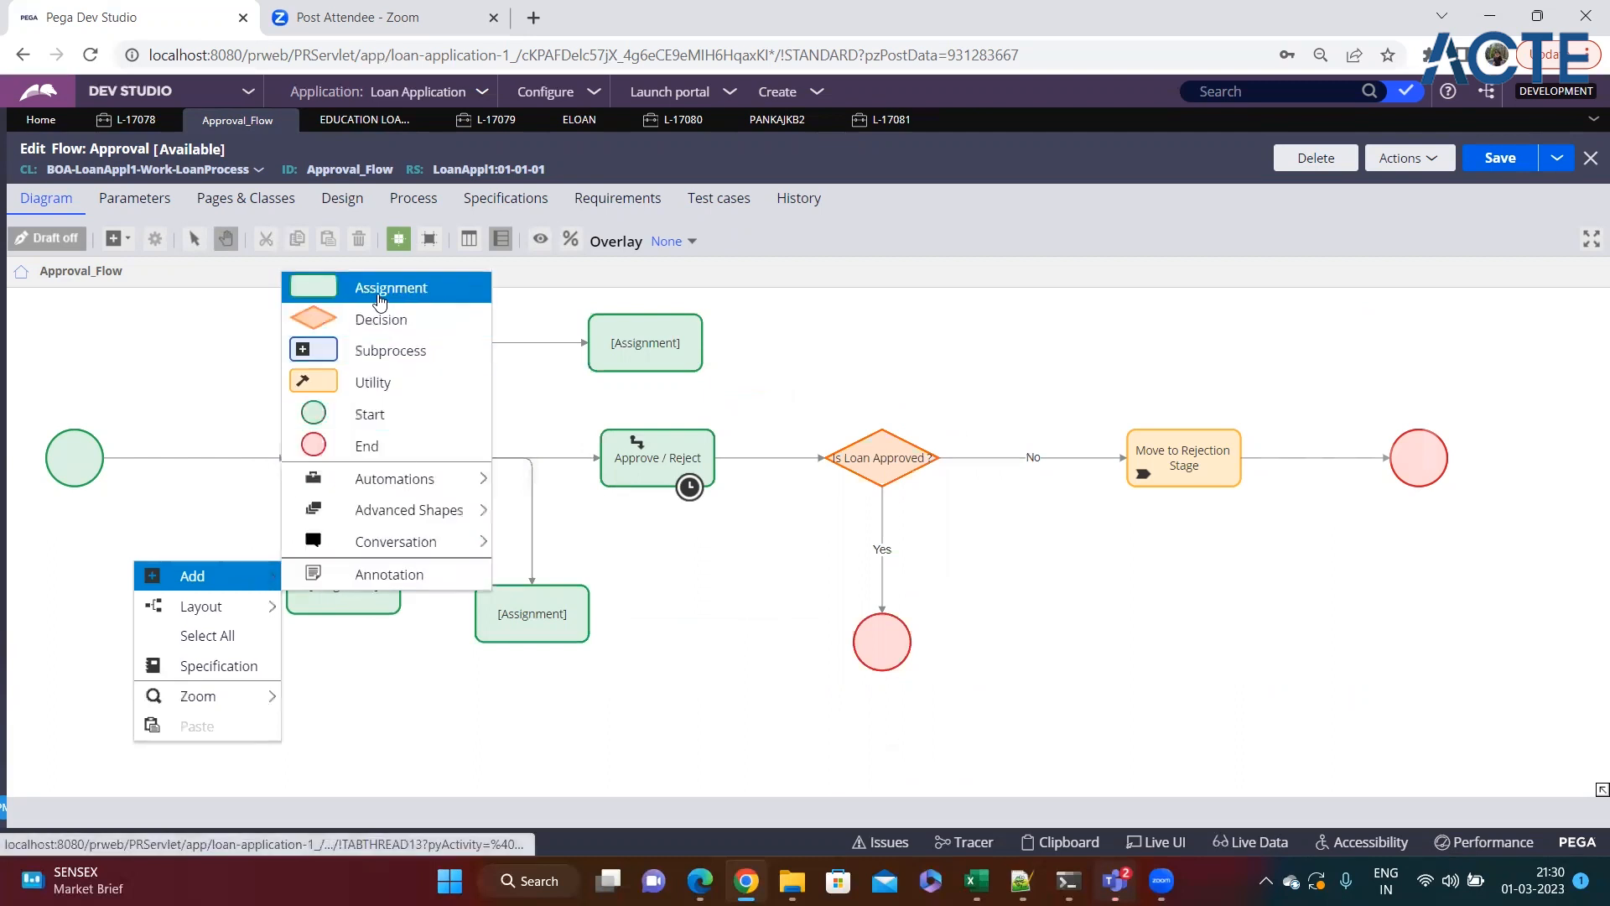
click(403, 287)
drag(223, 578, 183, 577)
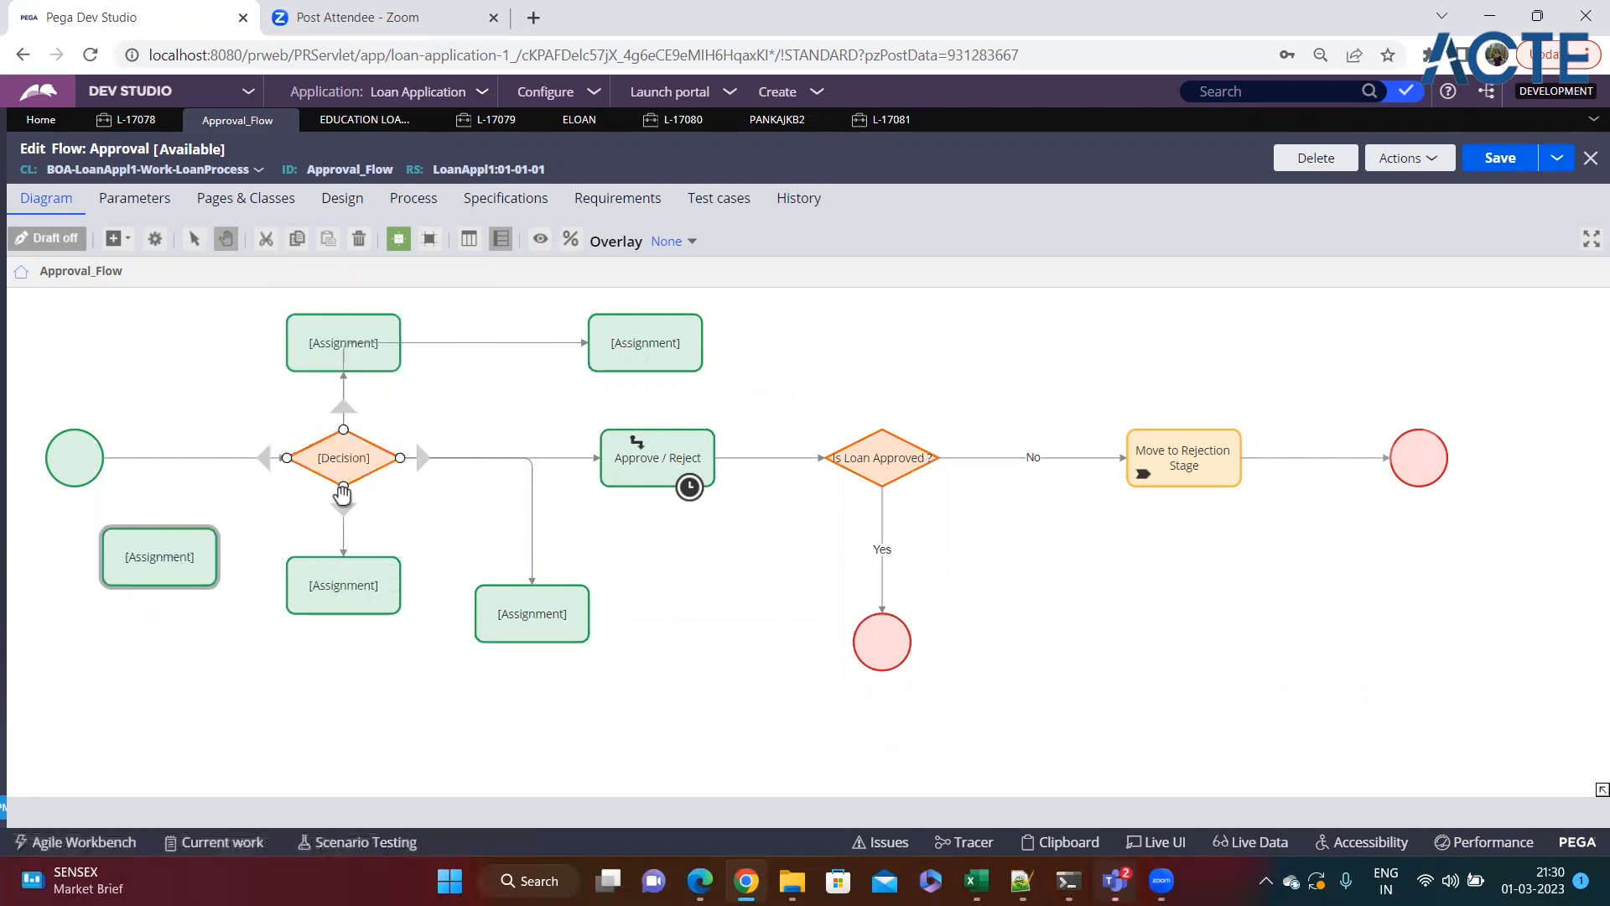
drag(342, 492, 186, 565)
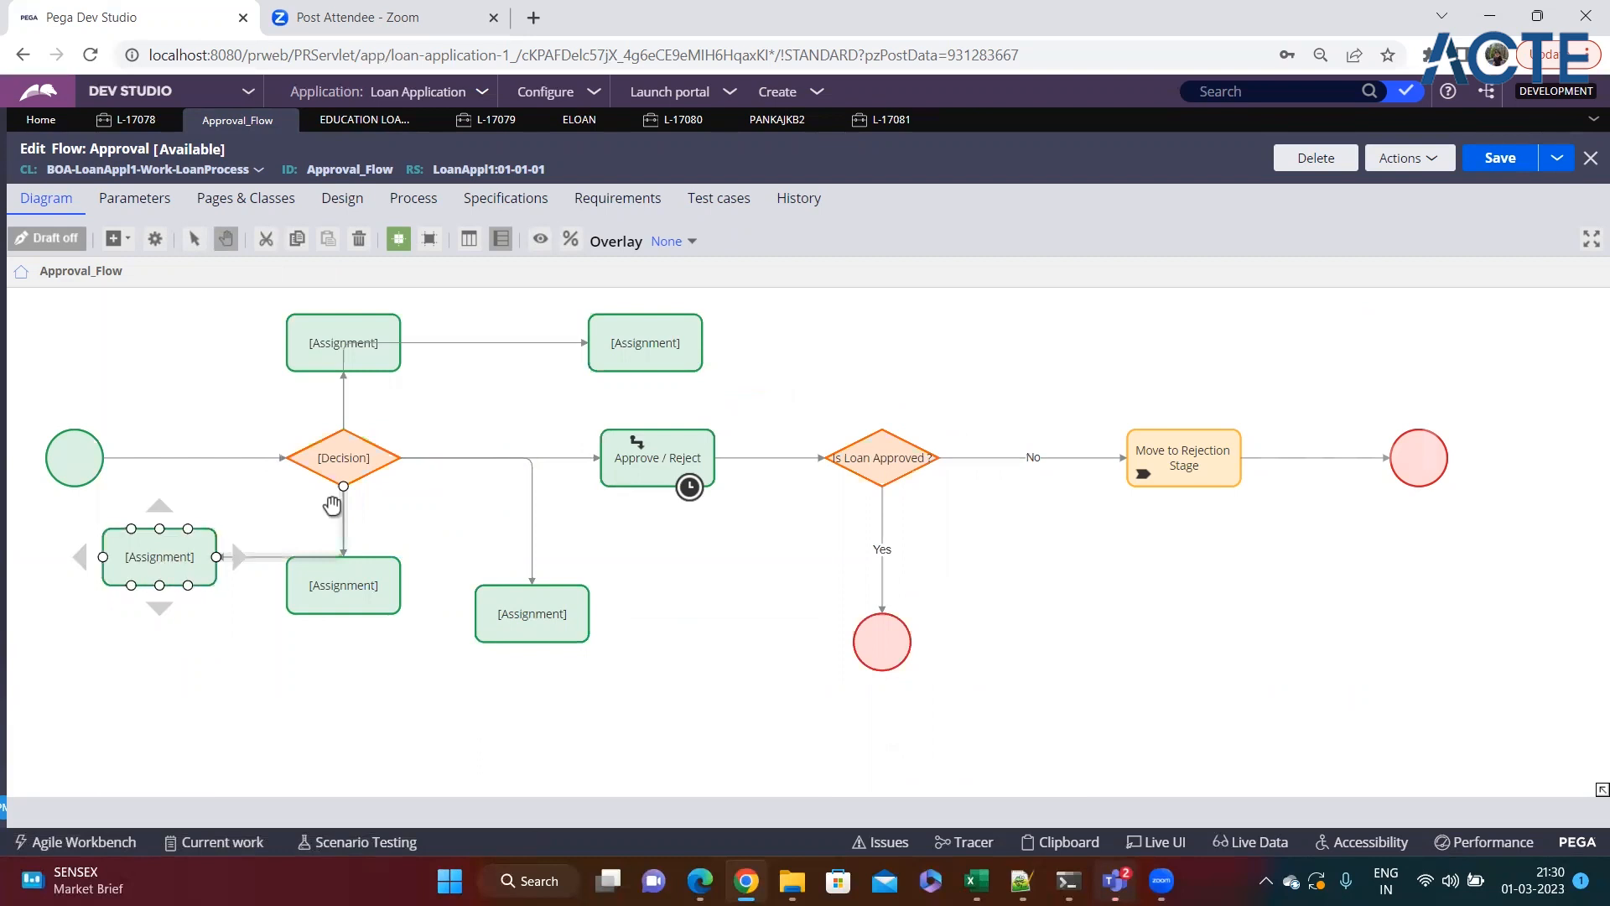
Step: Add an assignment shape above the start, to the decision's upper left, and connect the decision to it
click(130, 382)
right_click(159, 379)
click(362, 390)
drag(171, 398, 153, 336)
click(345, 440)
drag(343, 430, 220, 345)
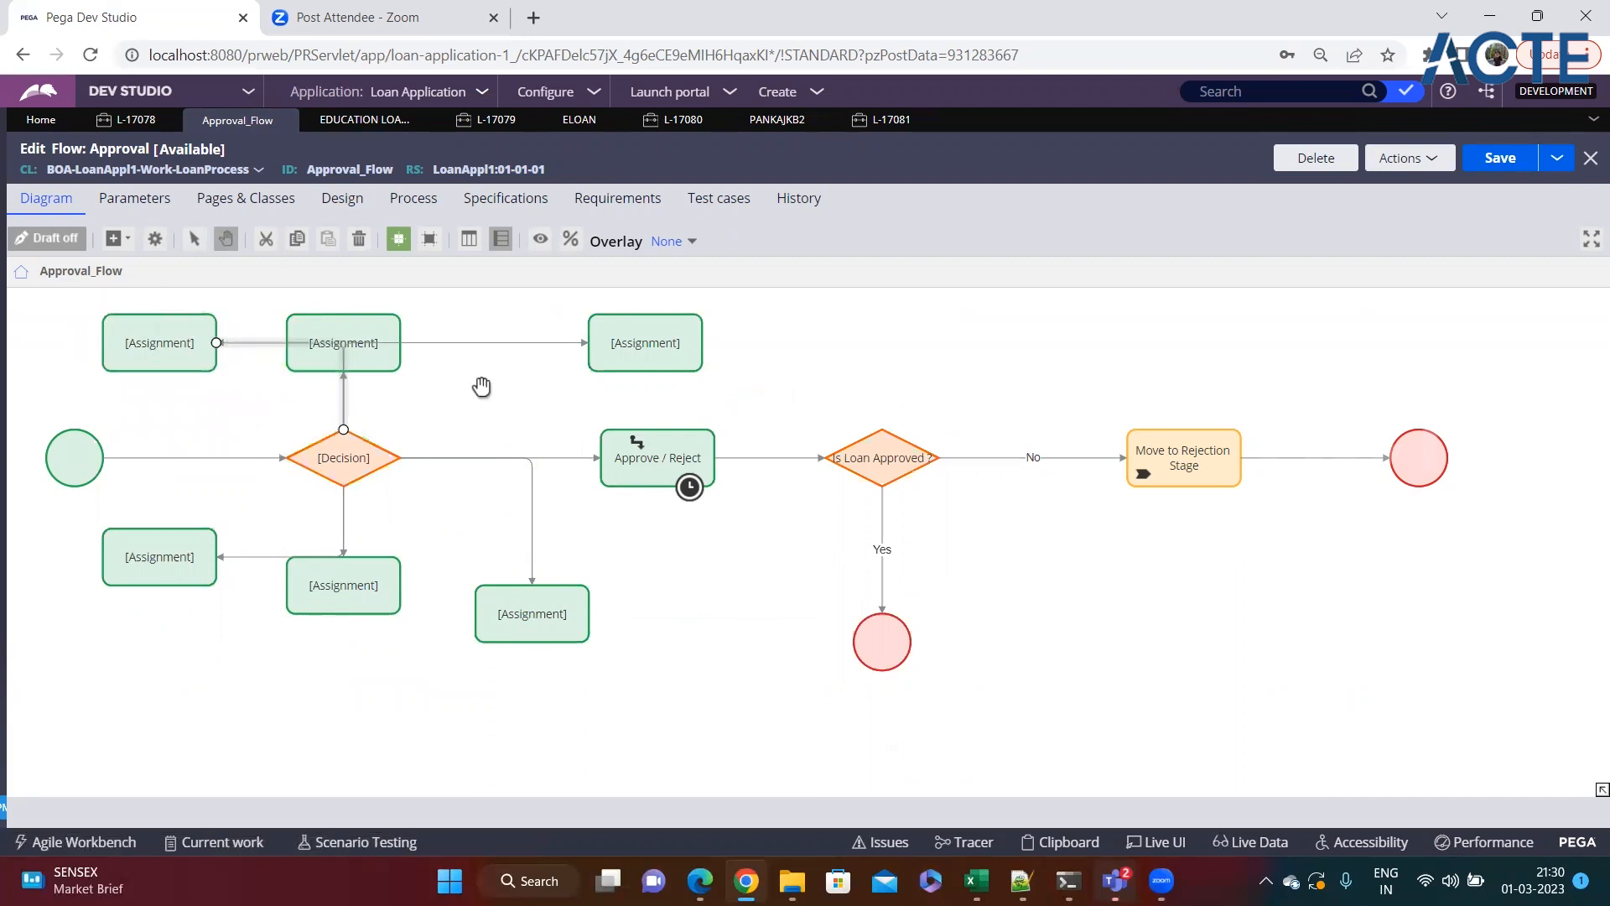
Step: Refresh Approval_Flow to discard the unsaved decision, assignments and shape moves
click(203, 541)
click(1426, 158)
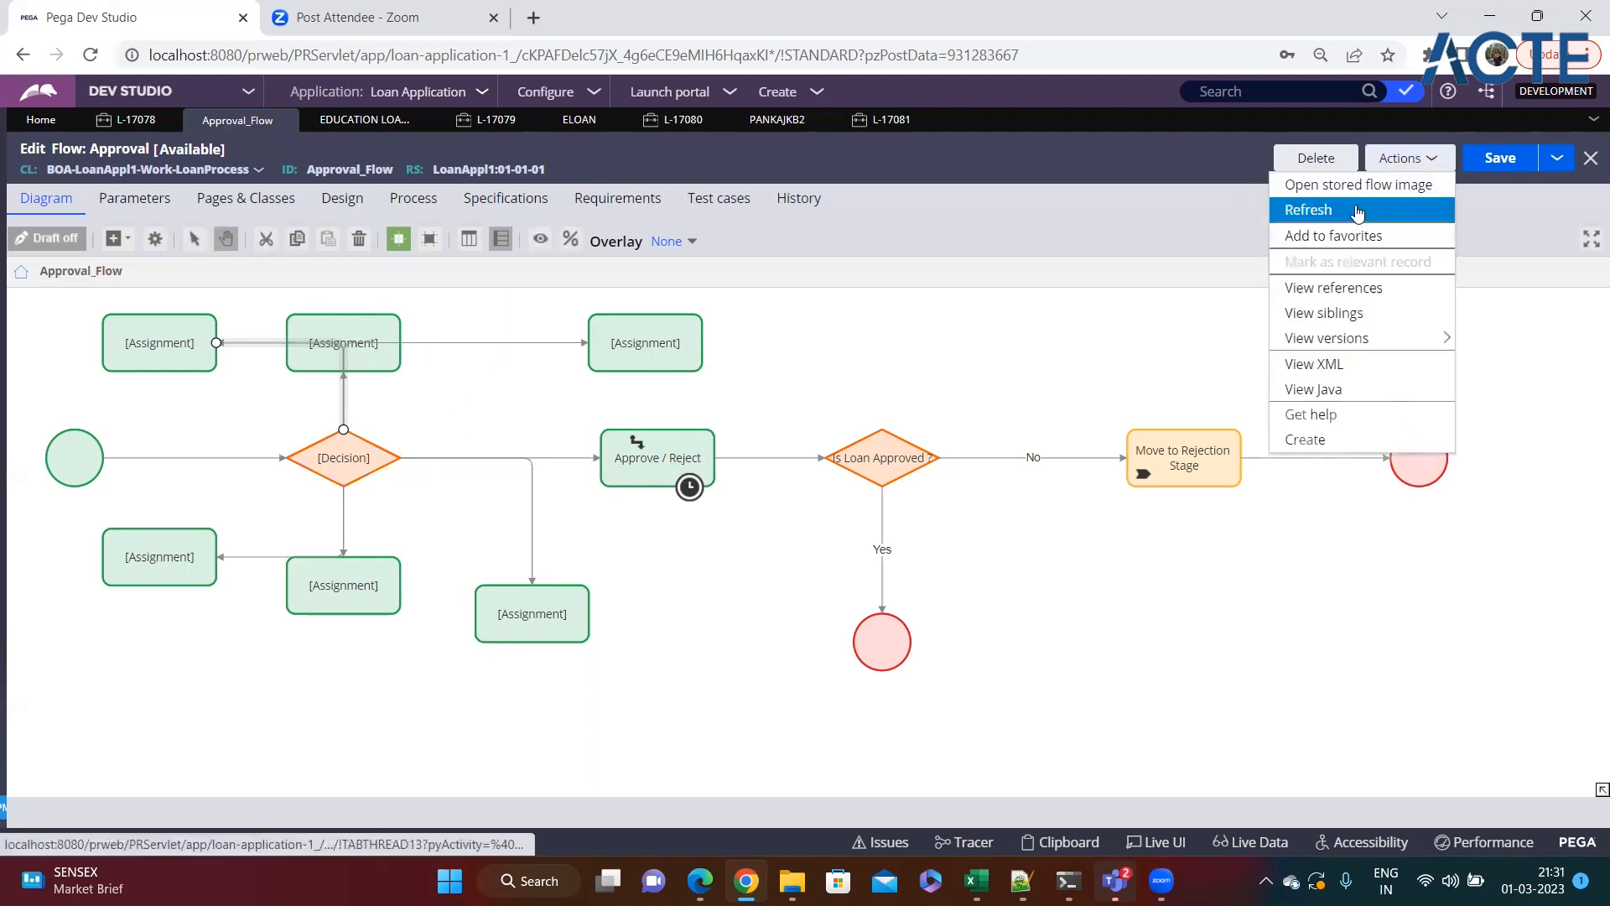
click(1357, 213)
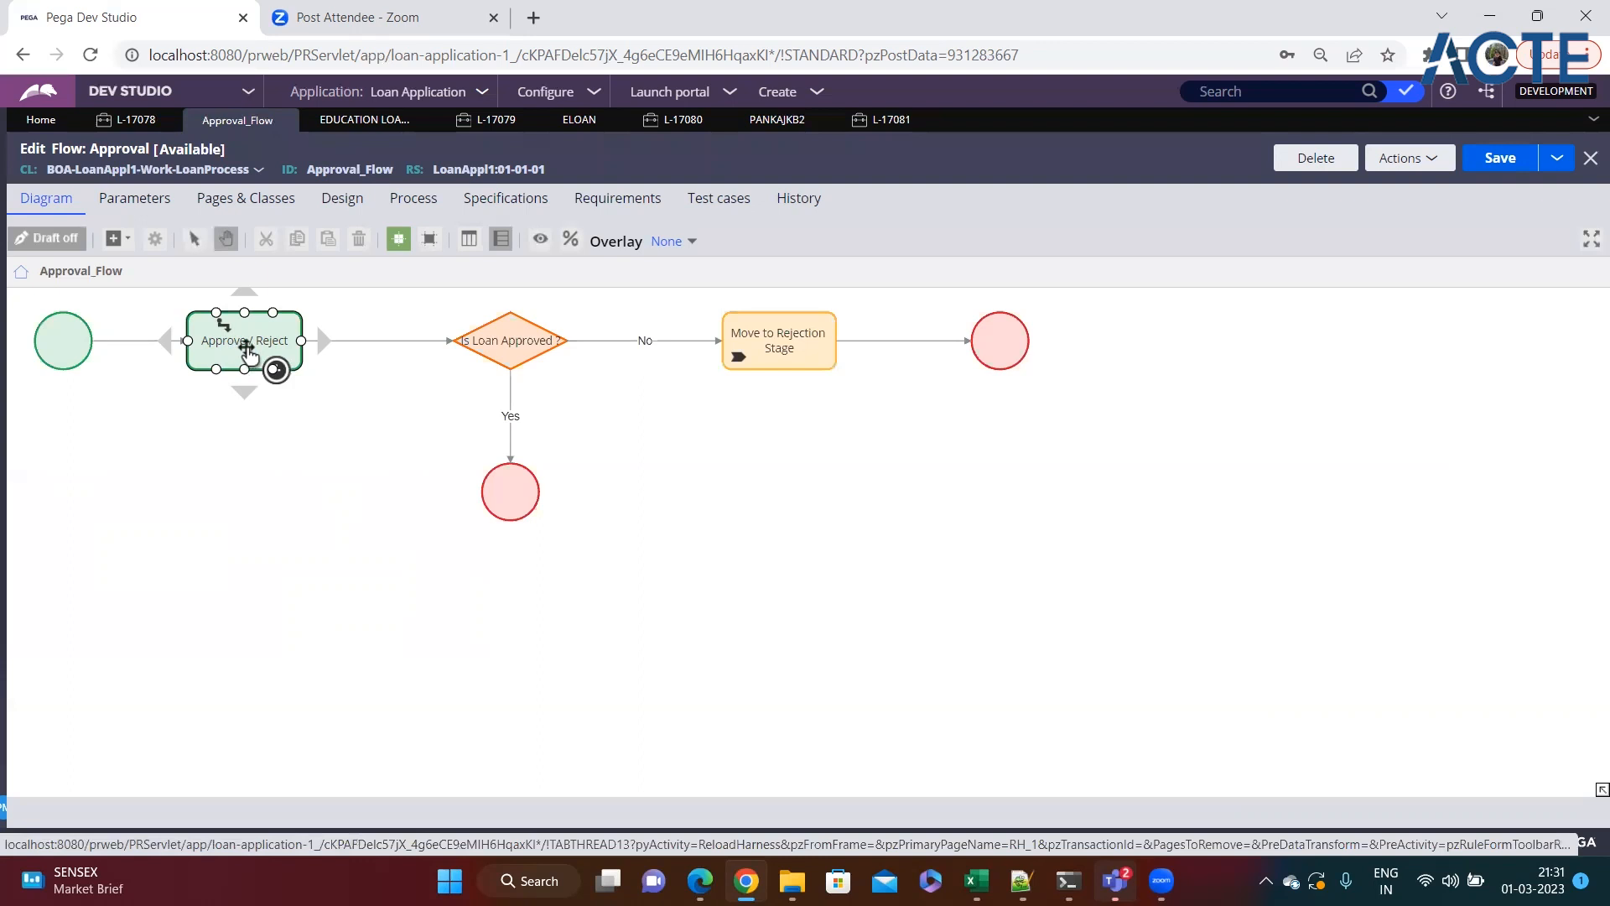
Step: Open the Approve / Reject assignment's properties and examine its ToLeveledGroup router
double_click(246, 351)
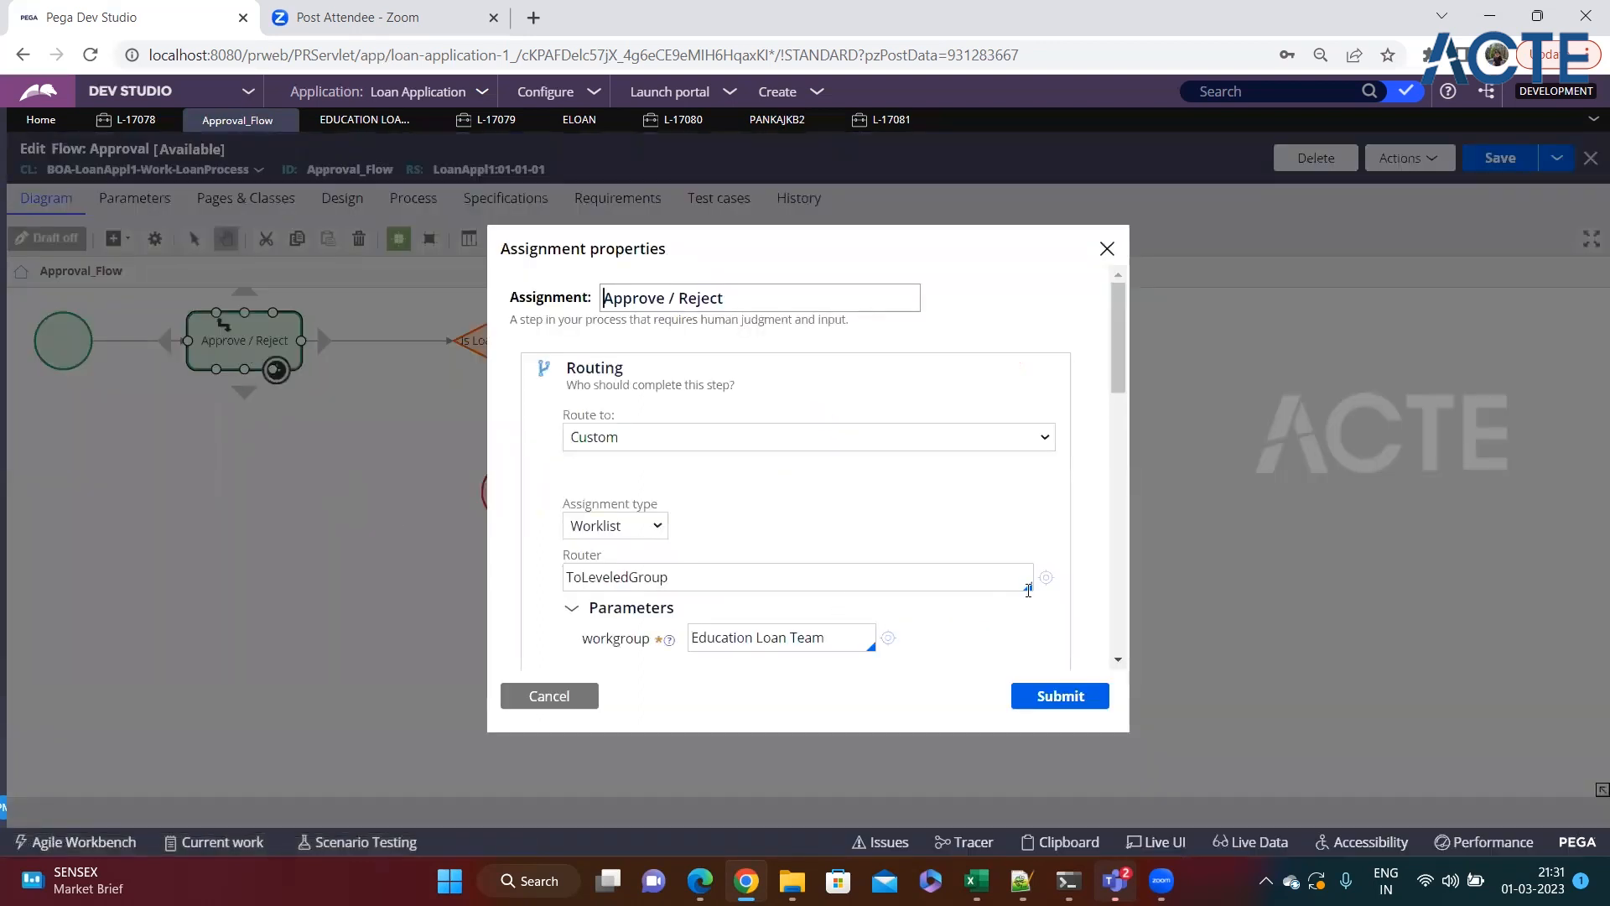
double_click(920, 582)
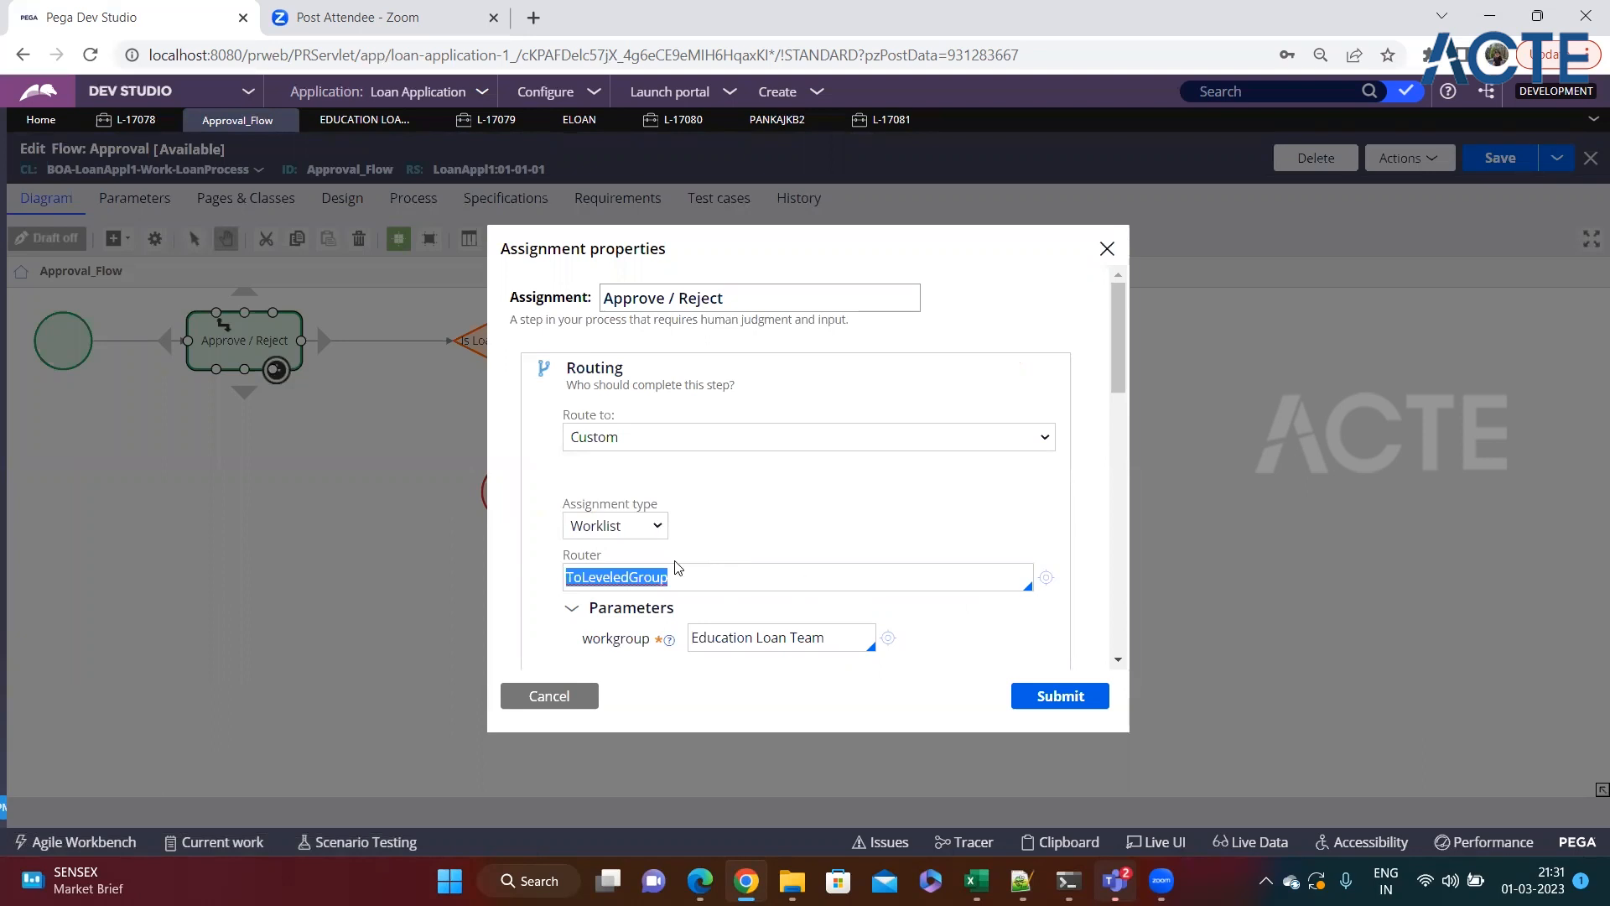
Step: Open the ToLeveledGroup router activity and save a copy under Work- in ruleset LoanAppl1 01-01-01
scroll(676, 569, down, 2)
scroll(695, 450, up, 1)
click(667, 463)
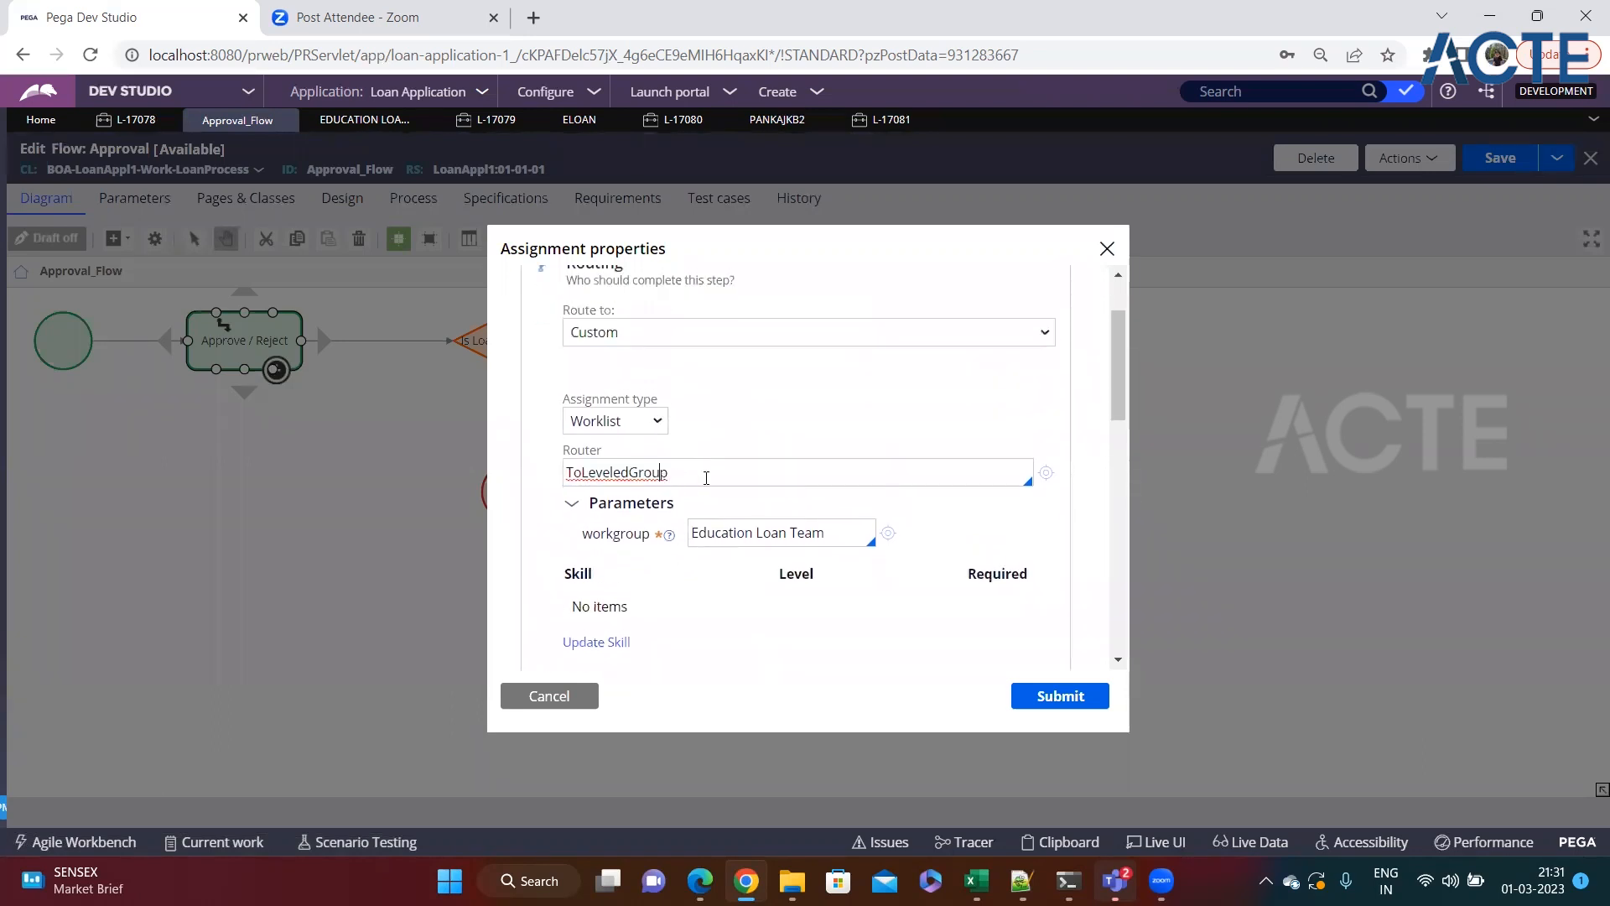
click(1046, 472)
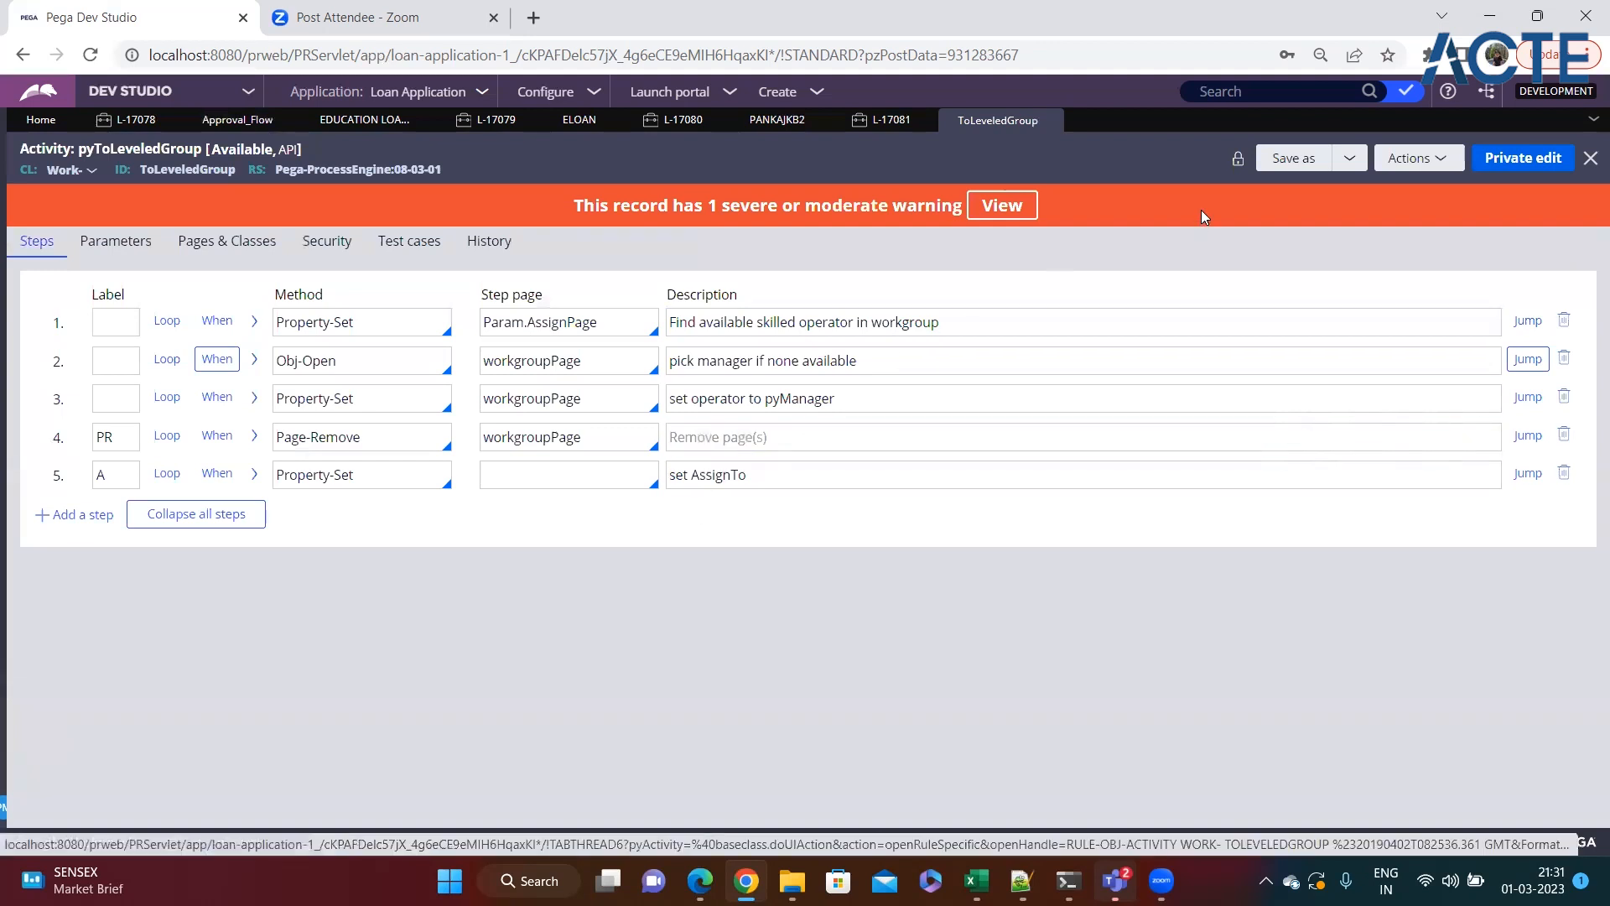
click(1287, 154)
click(708, 480)
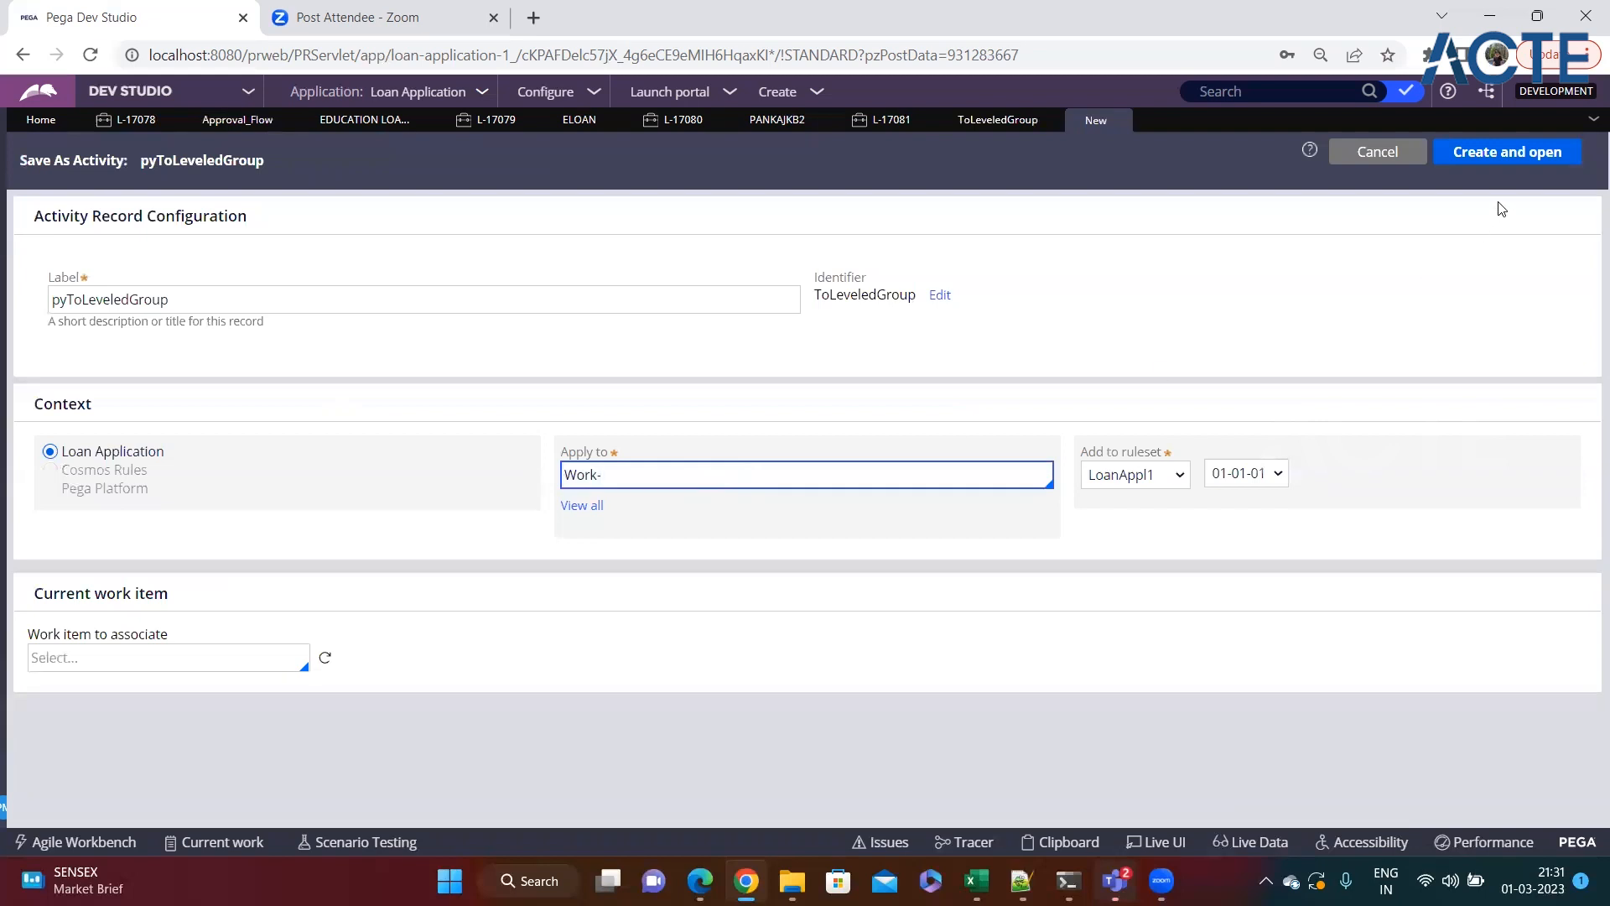
click(1516, 159)
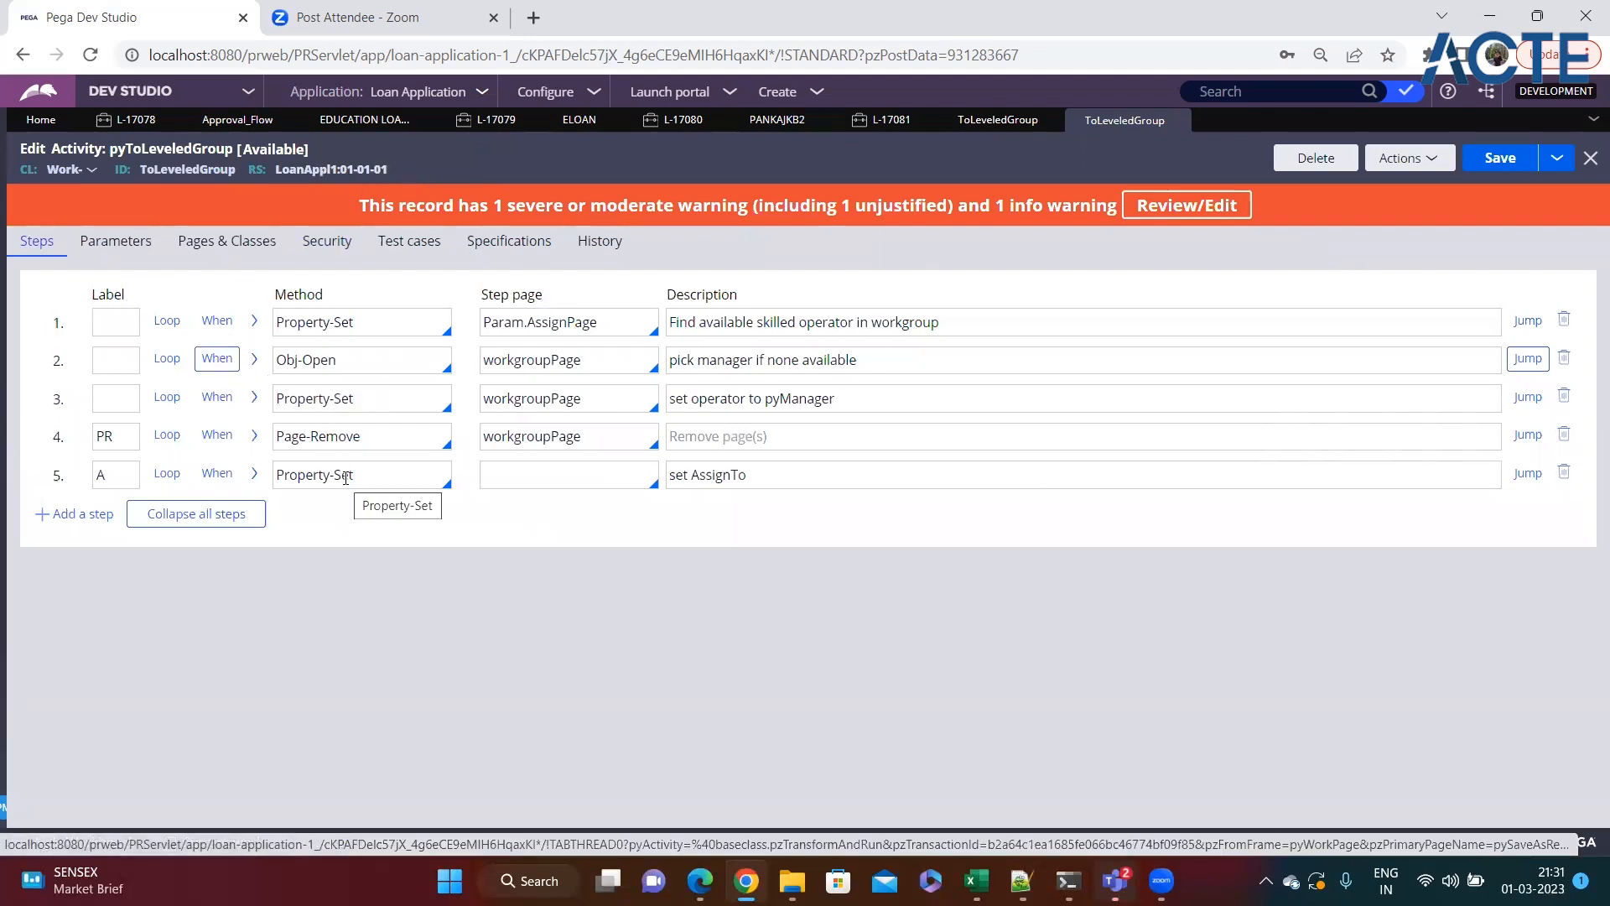
Step: Enable preconditions on the first Property-Set step of the copied activity and try "Edu" as its When condition
click(214, 327)
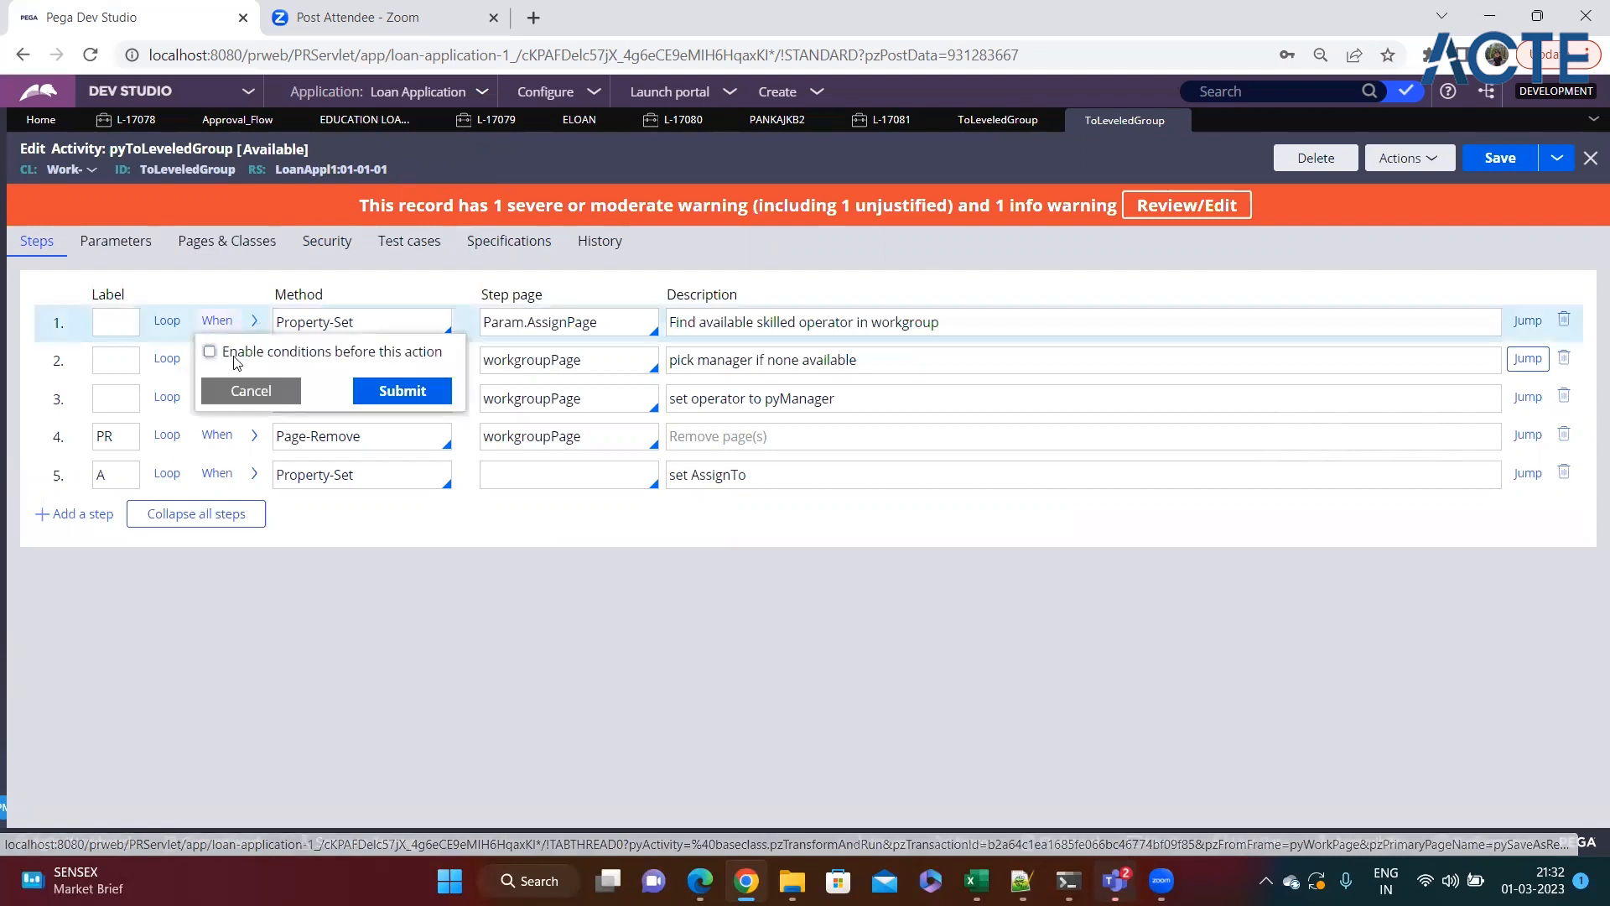
click(208, 349)
click(345, 409)
text(loa)
key(BackSpace)
key(BackSpace)
key(BackSpace)
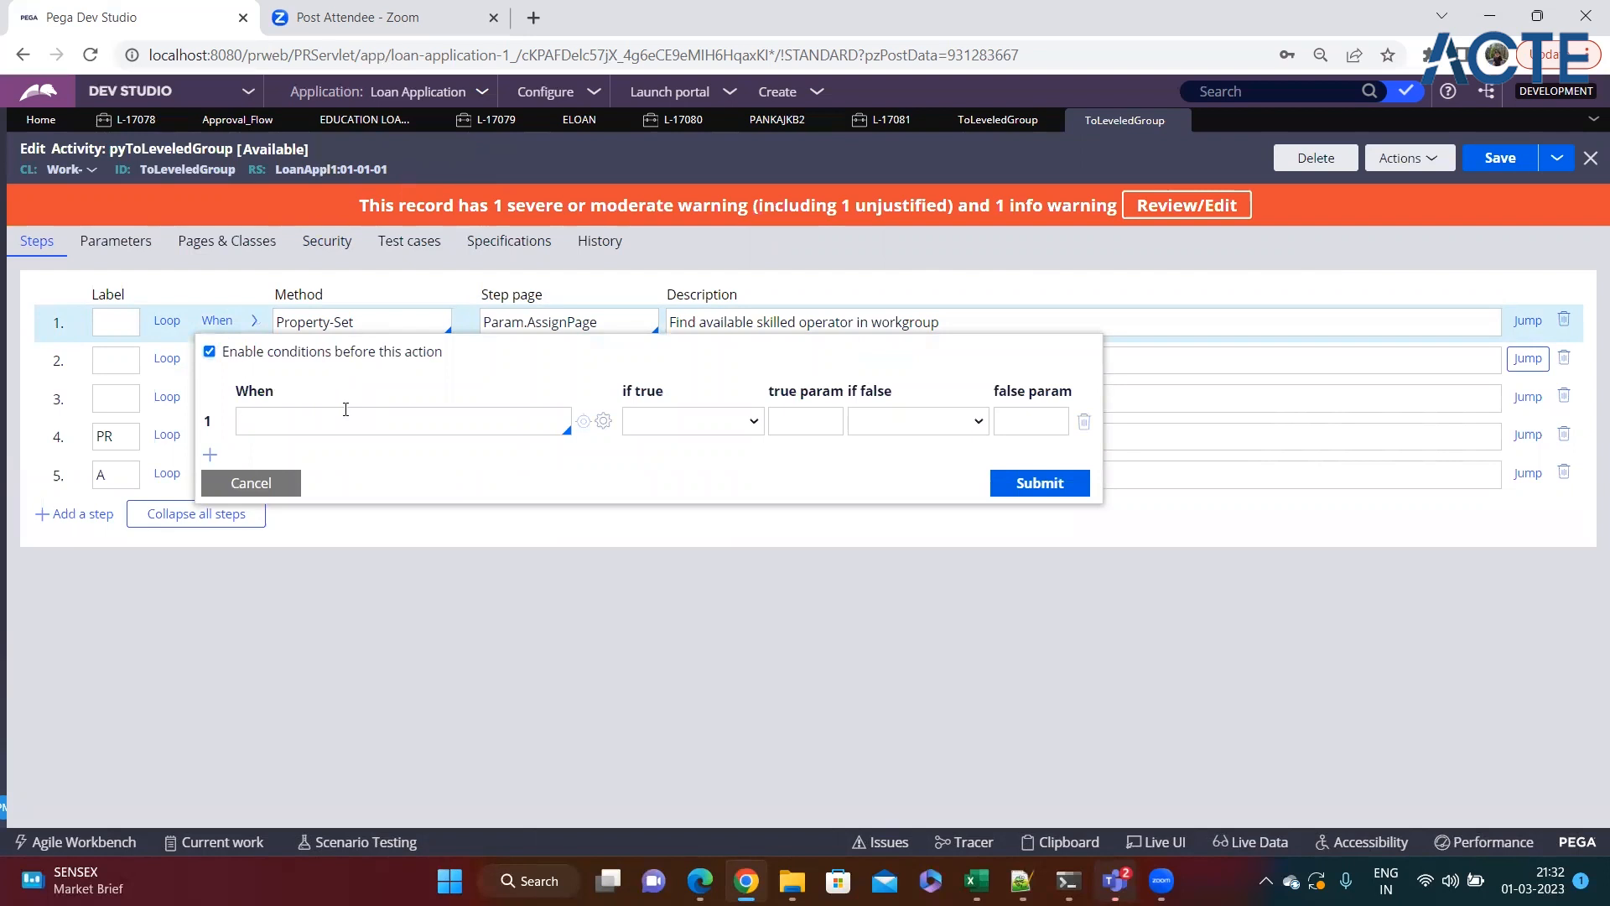
text(Edu)
click(1040, 482)
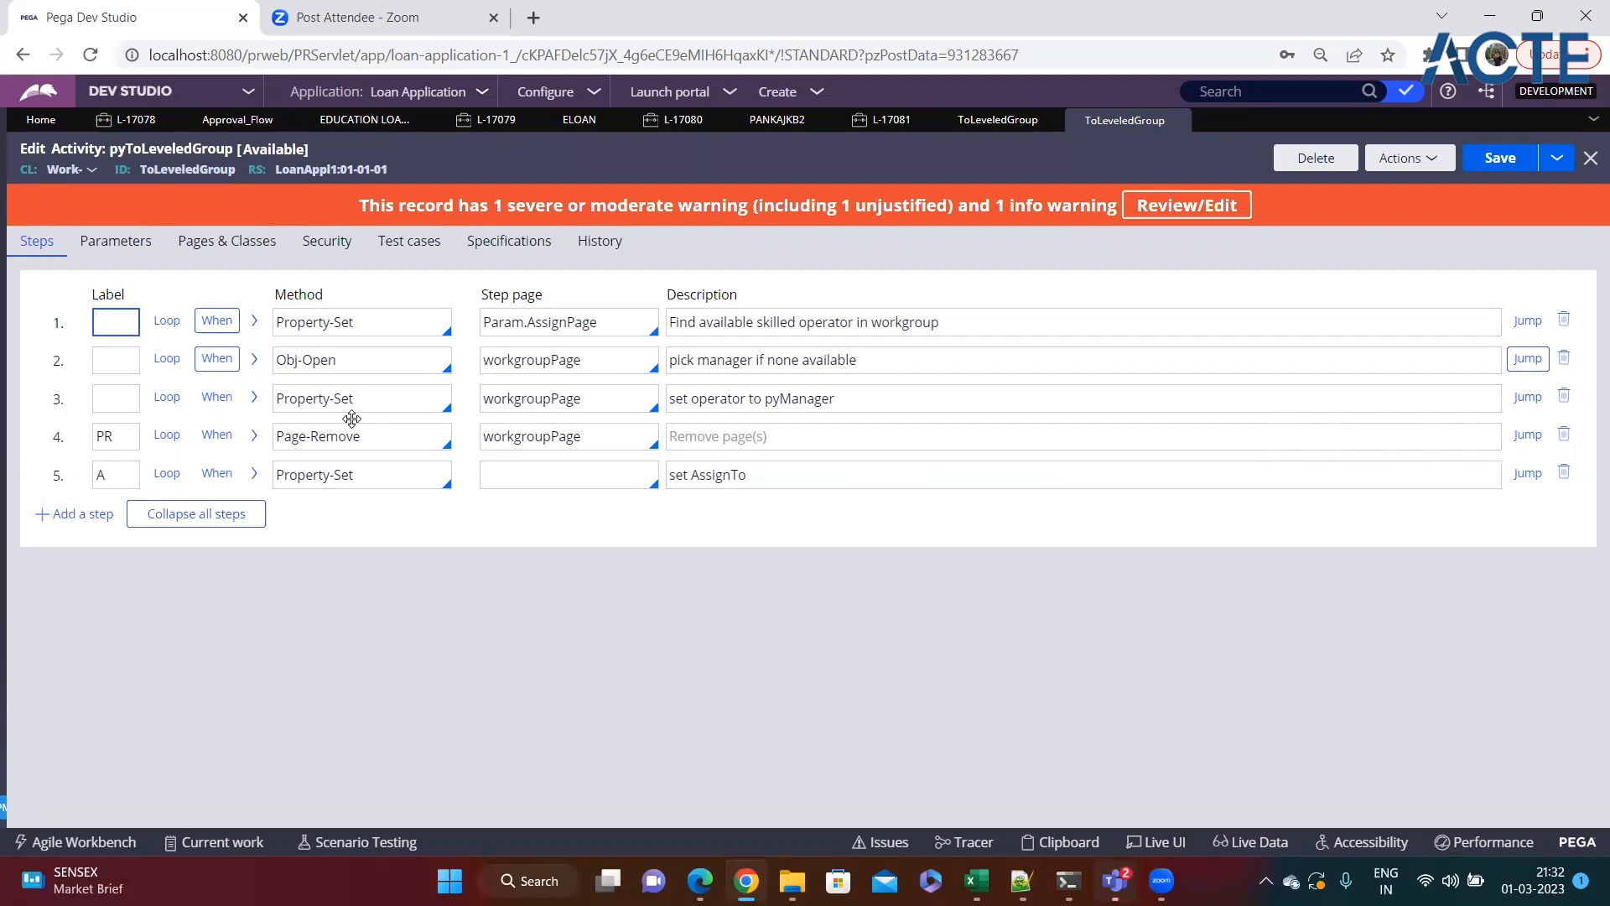
Step: Close the copied ToLeveledGroup activity and discard its unsaved step condition
click(379, 439)
click(366, 361)
click(339, 362)
double_click(307, 300)
click(379, 327)
click(1175, 122)
click(1058, 527)
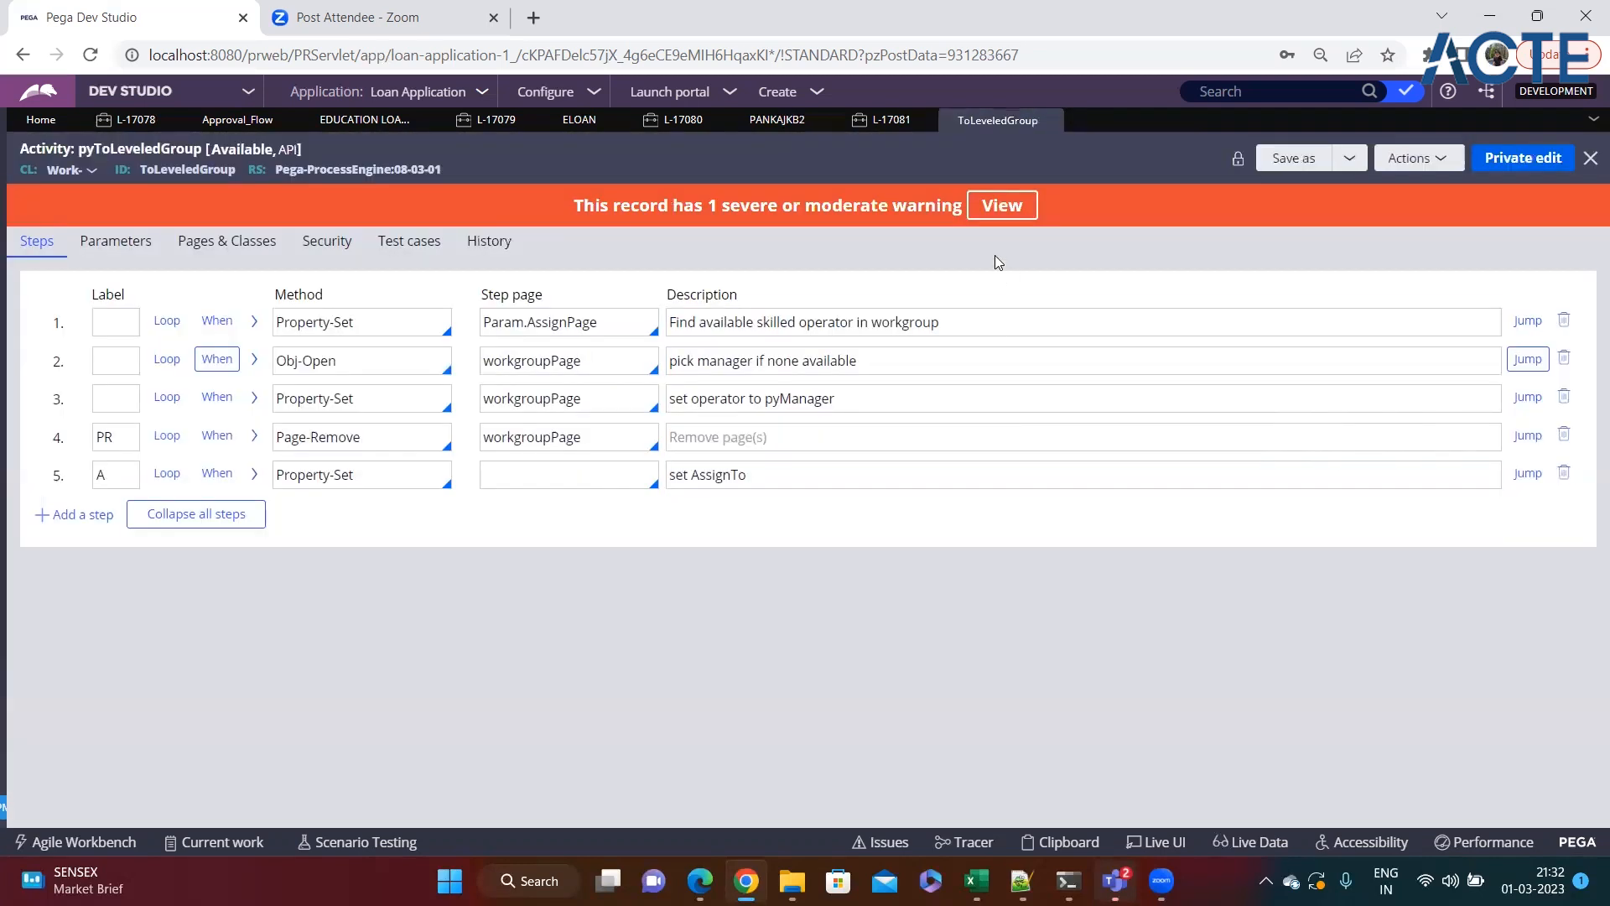
Step: Return to Approval_Flow, examine the router's workgroup parameter in the Approve / Reject assignment, and close its properties without changes
click(365, 120)
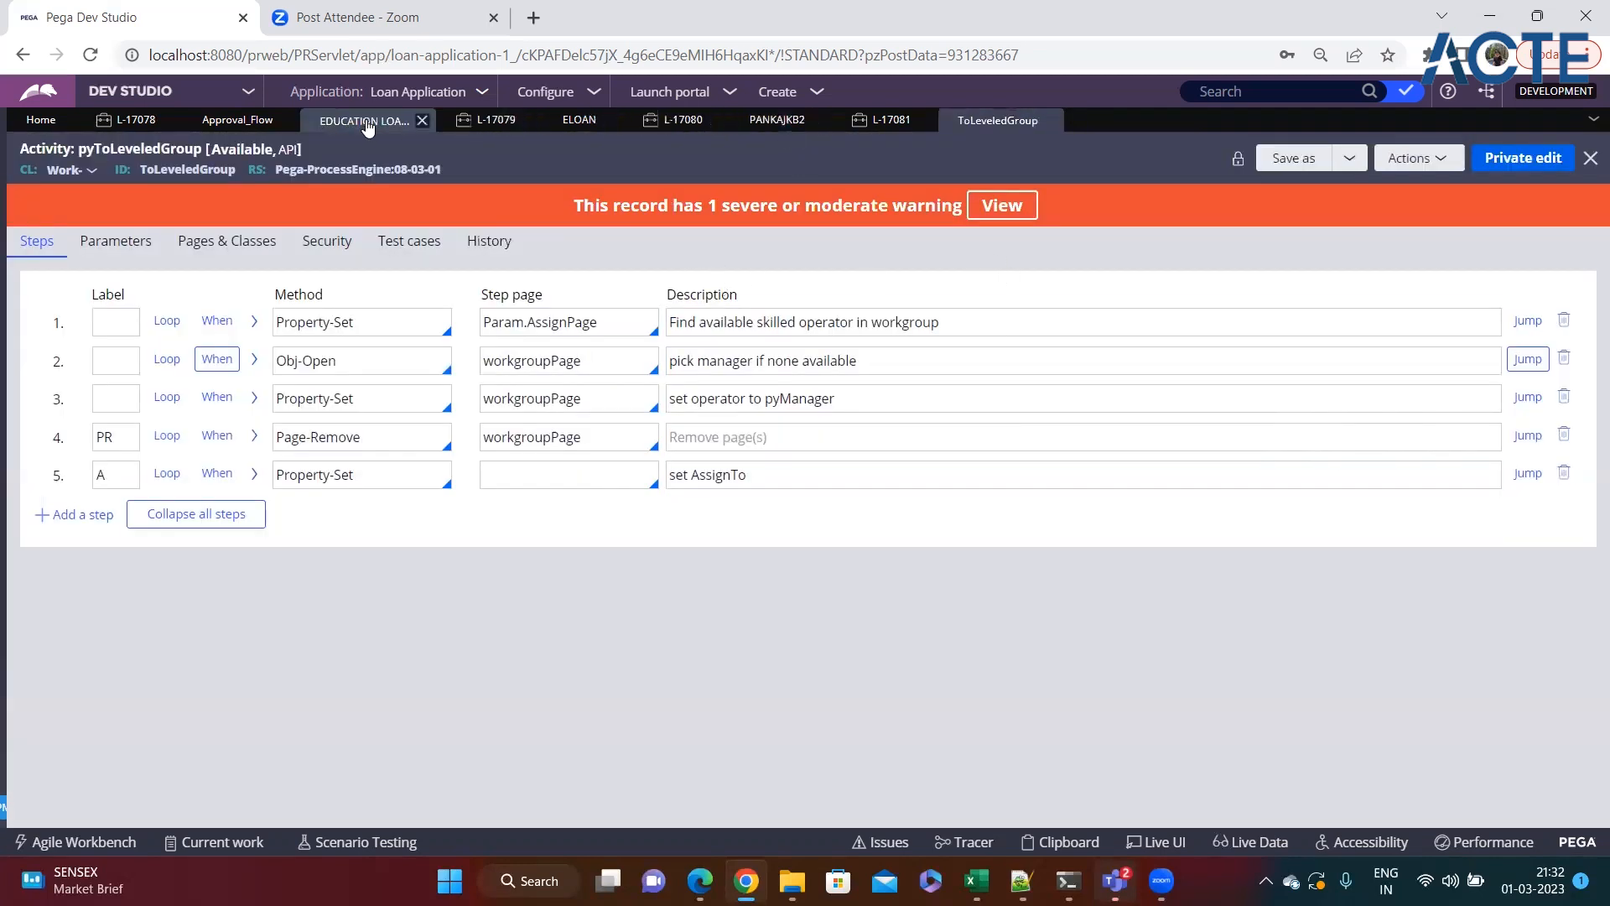
click(220, 123)
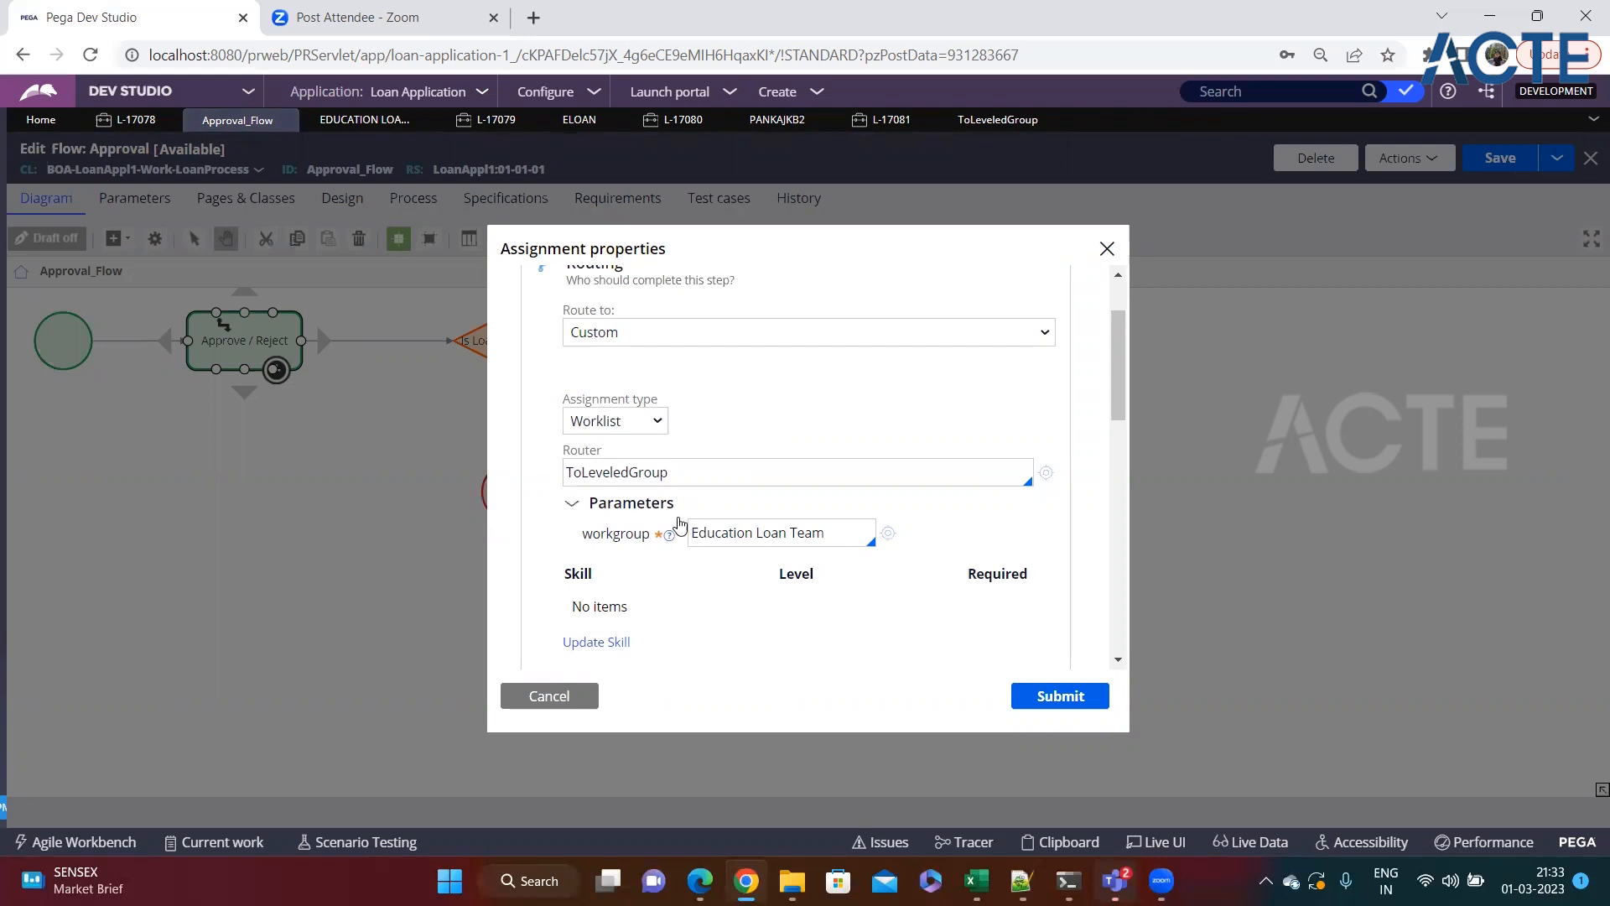
triple_click(735, 520)
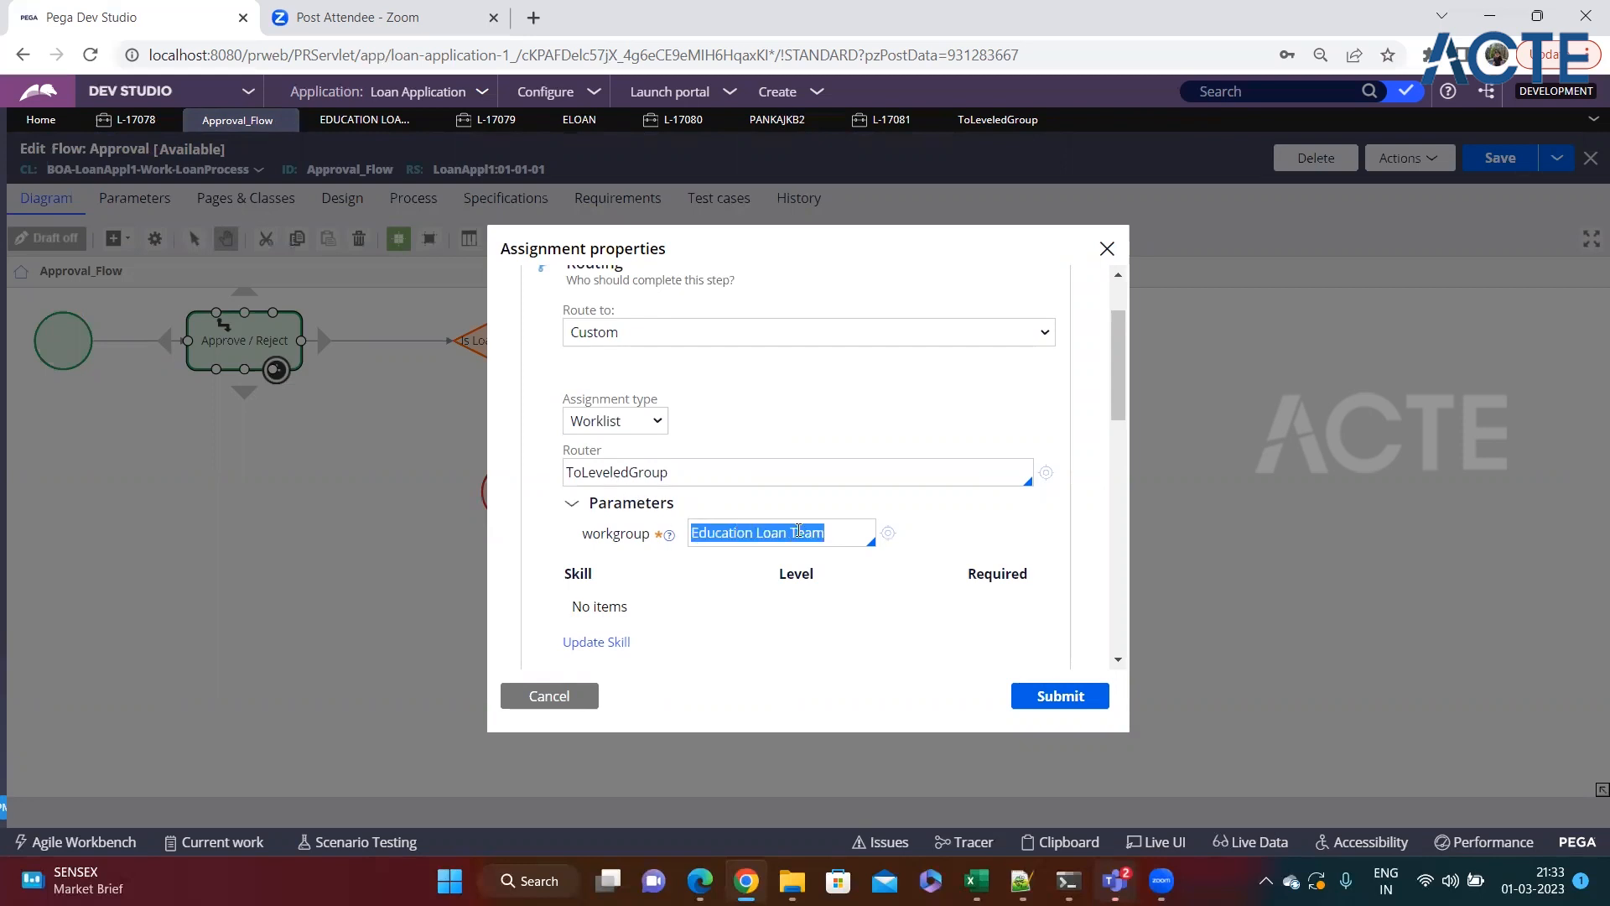
click(864, 531)
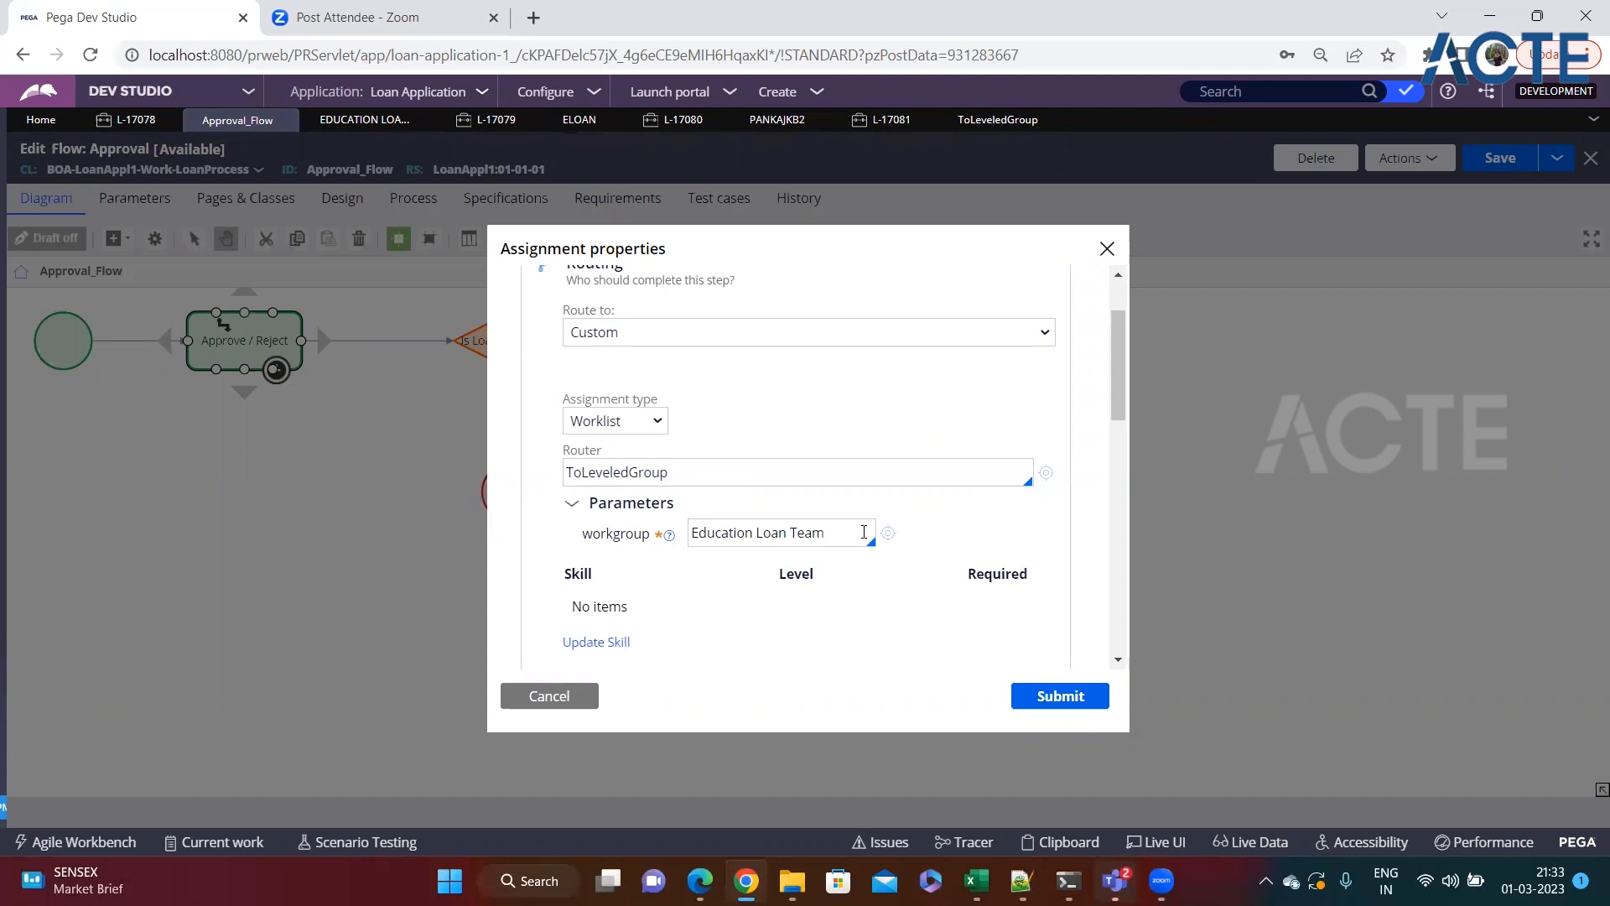
triple_click(839, 531)
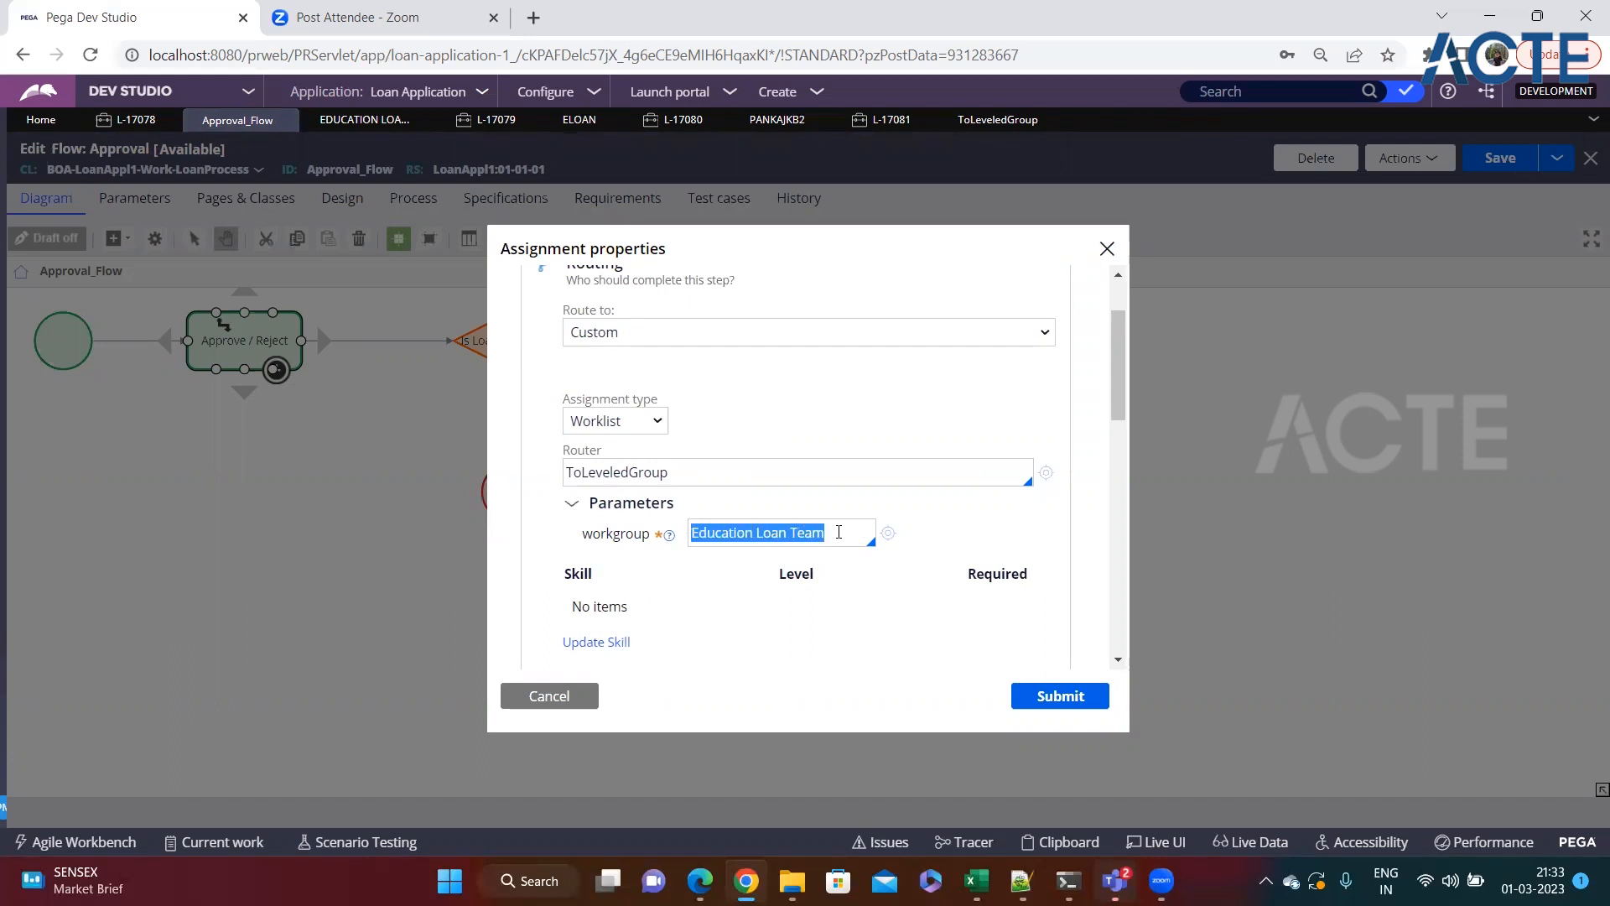
click(839, 531)
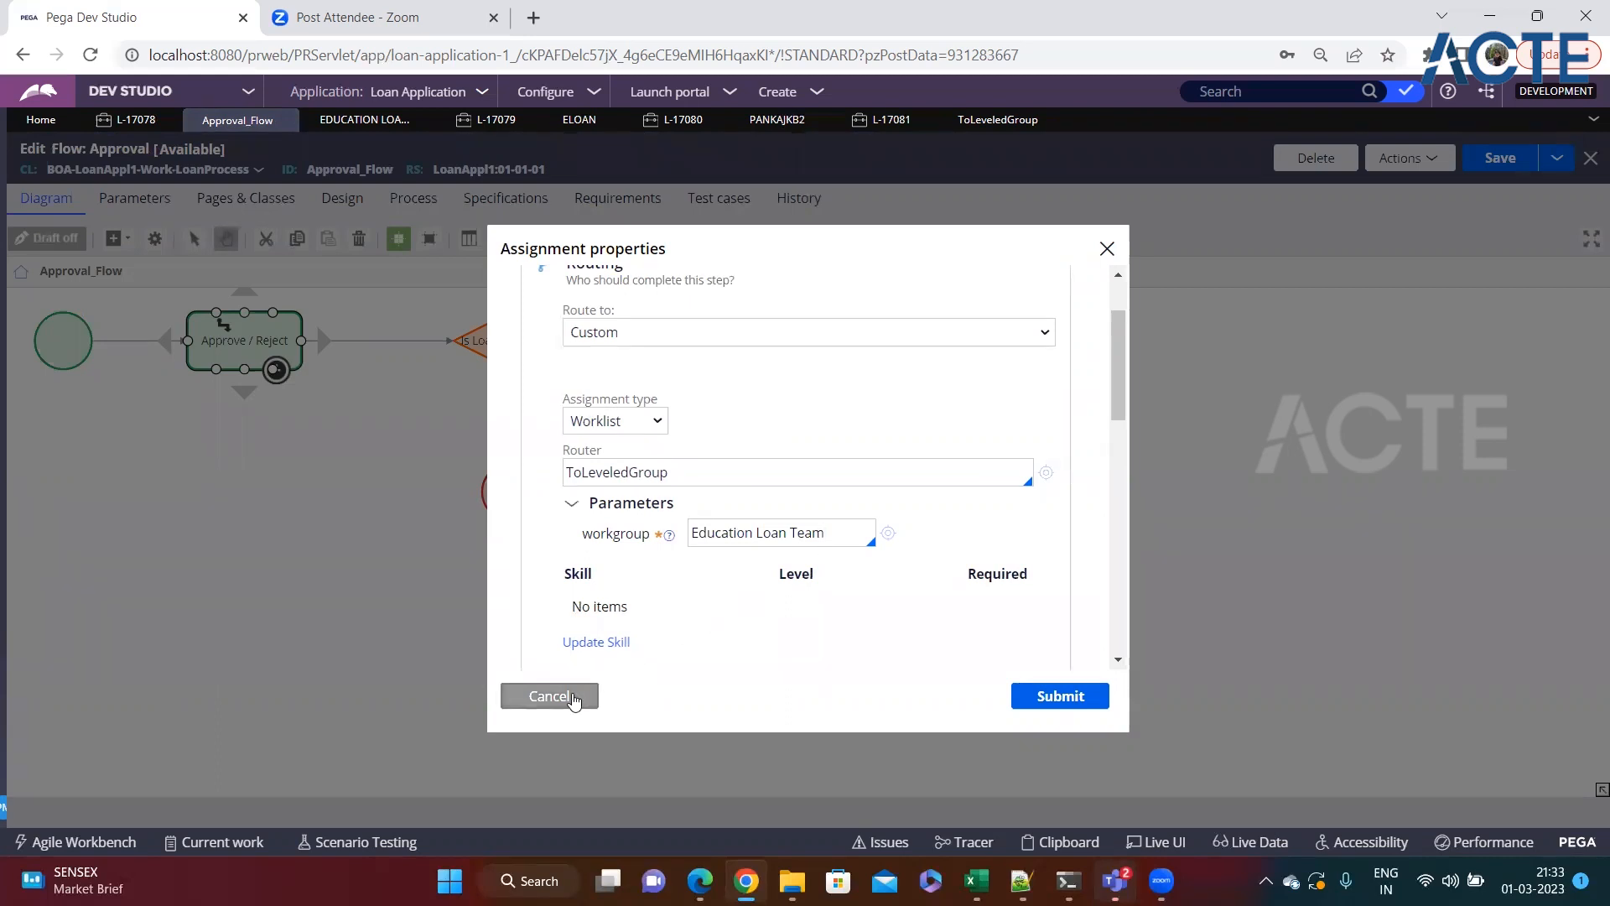
click(515, 696)
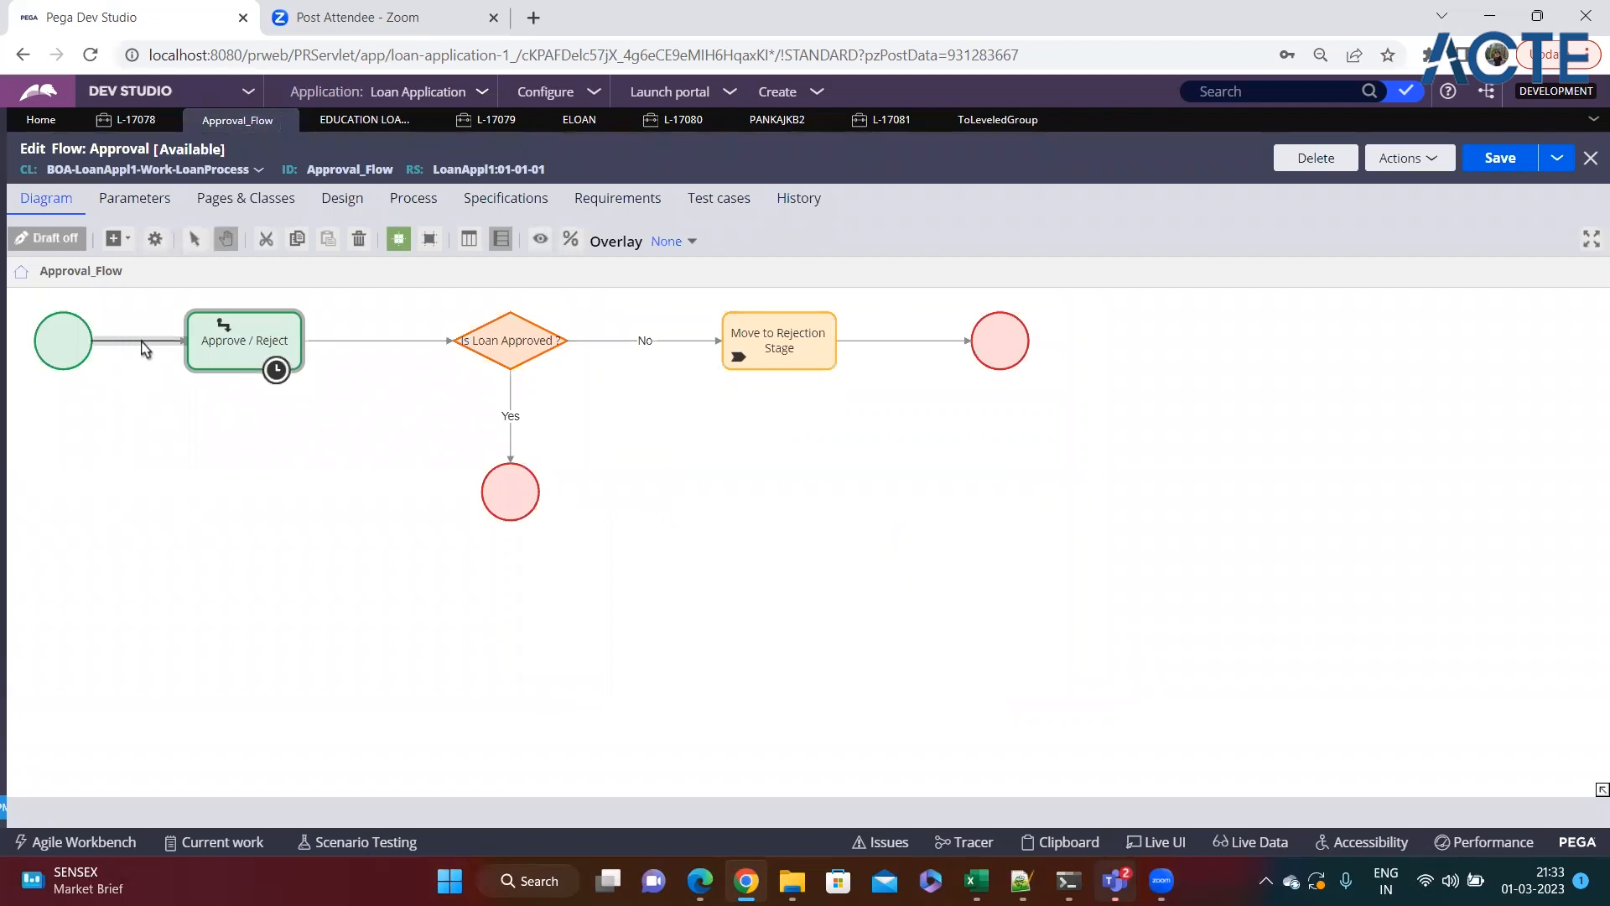
Step: Apply a data transform named SetWorkGrpName on the connector into Approve / Reject and create it in ruleset LoanAppl1 01-01-01
double_click(144, 344)
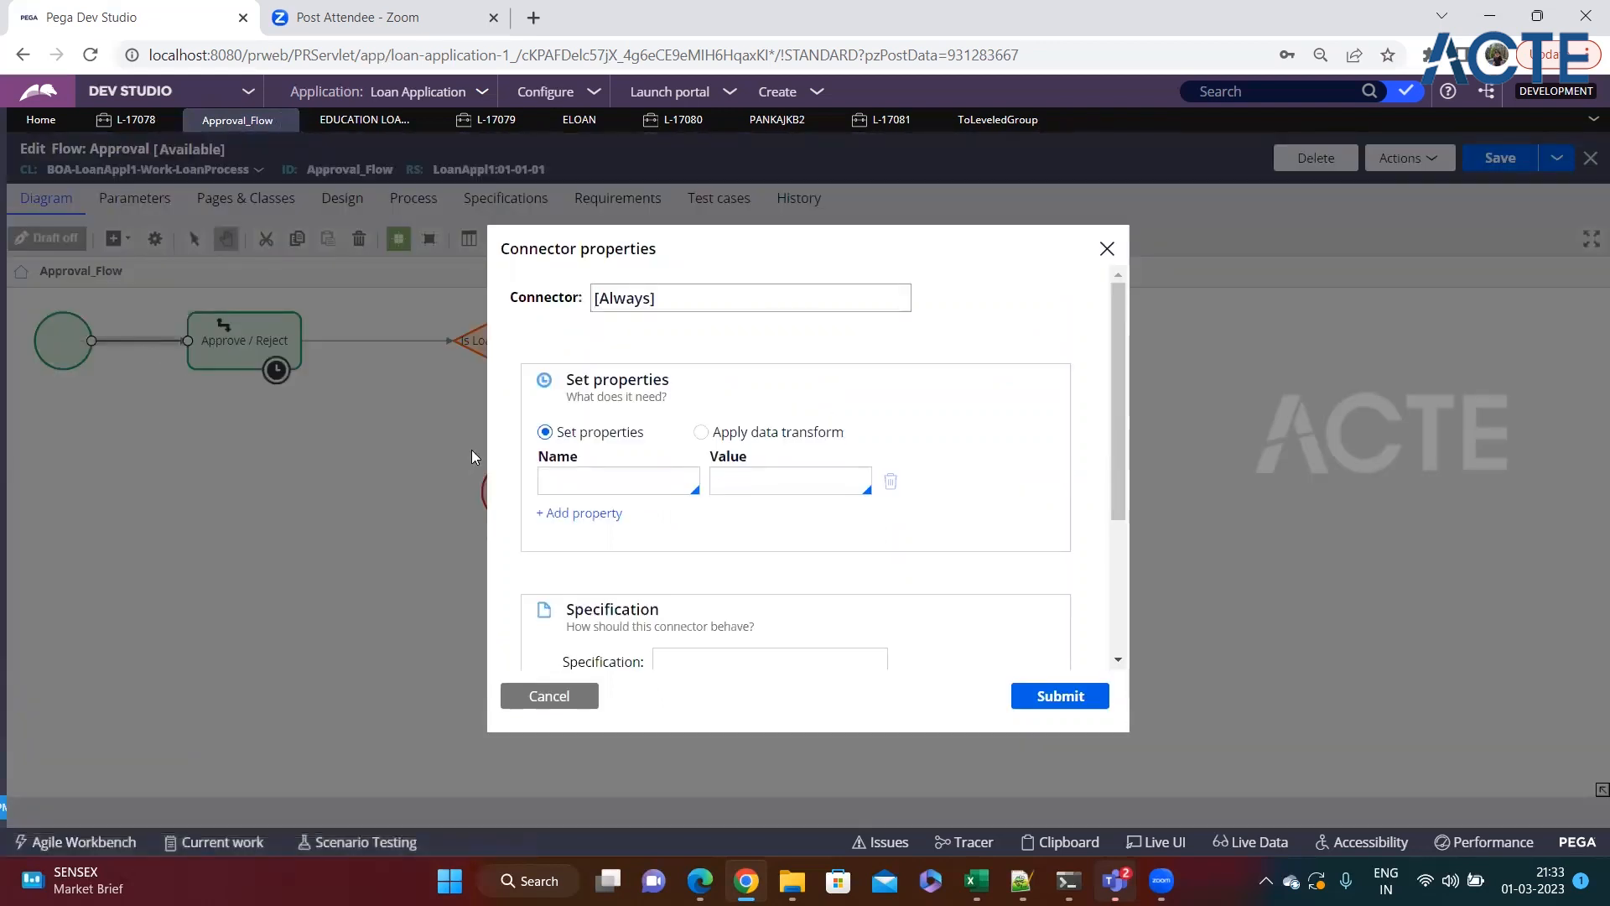
click(701, 432)
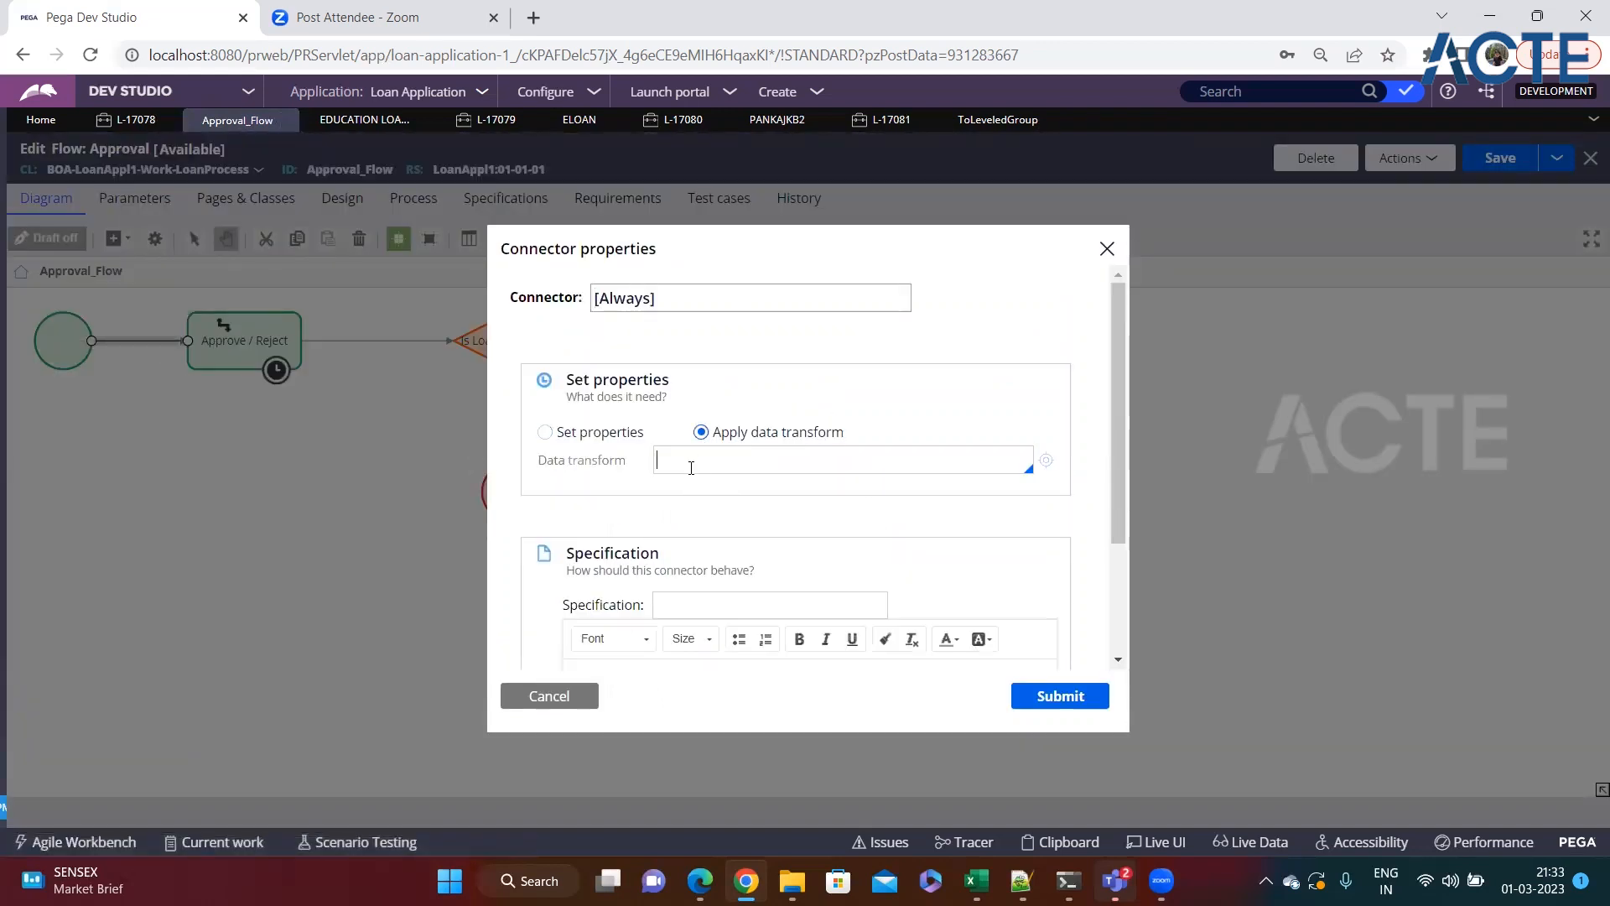
text(SetWorkGrpName)
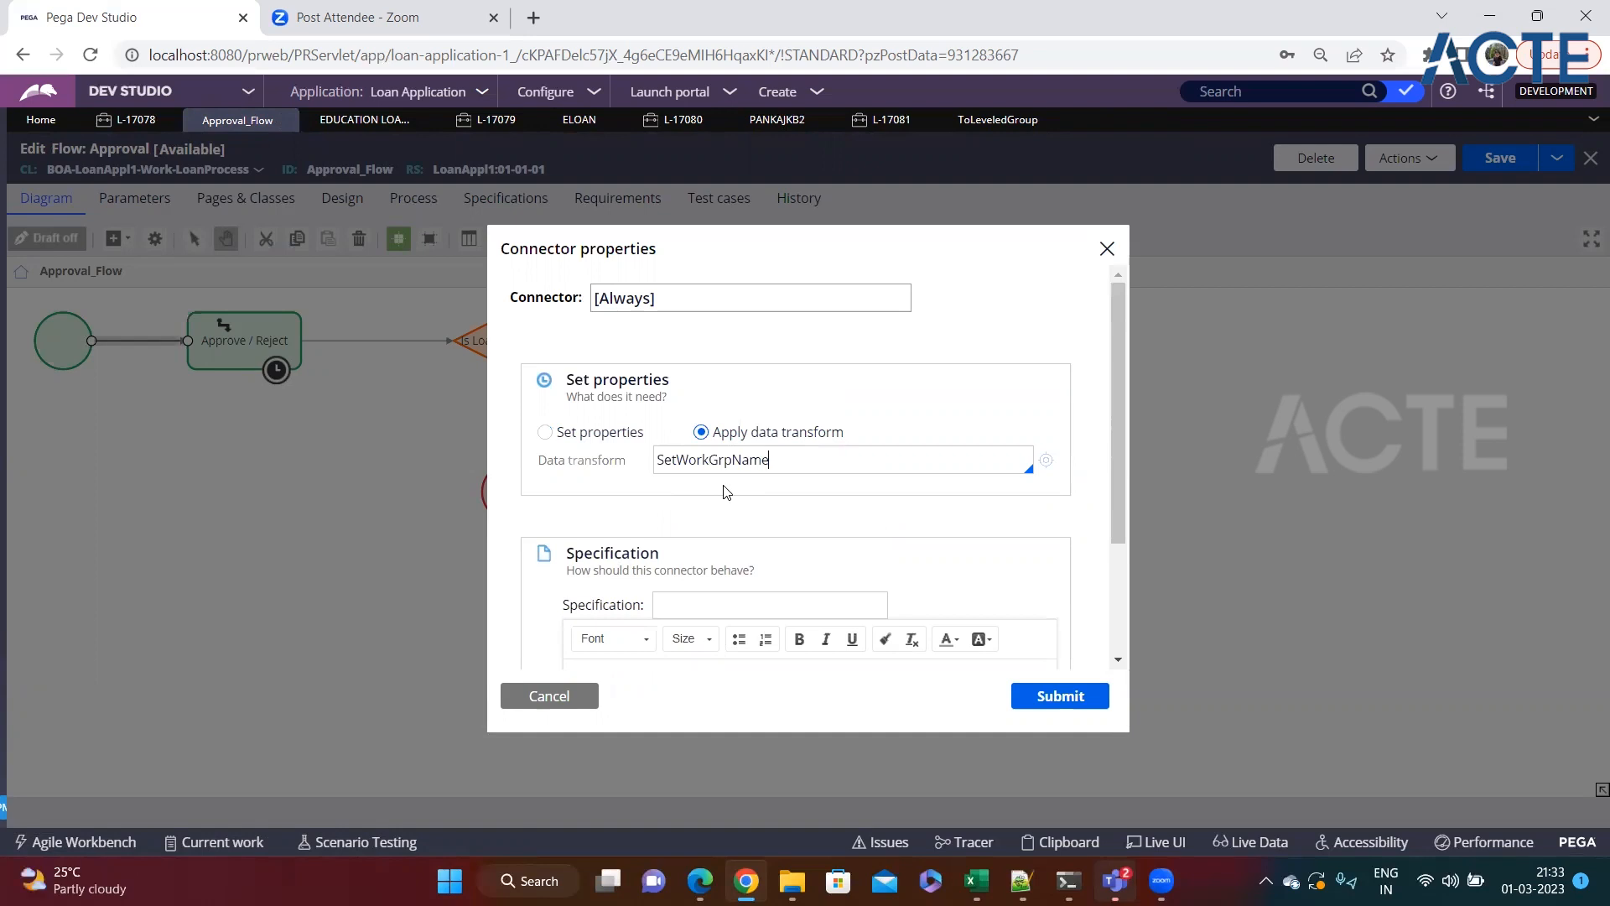
click(1044, 466)
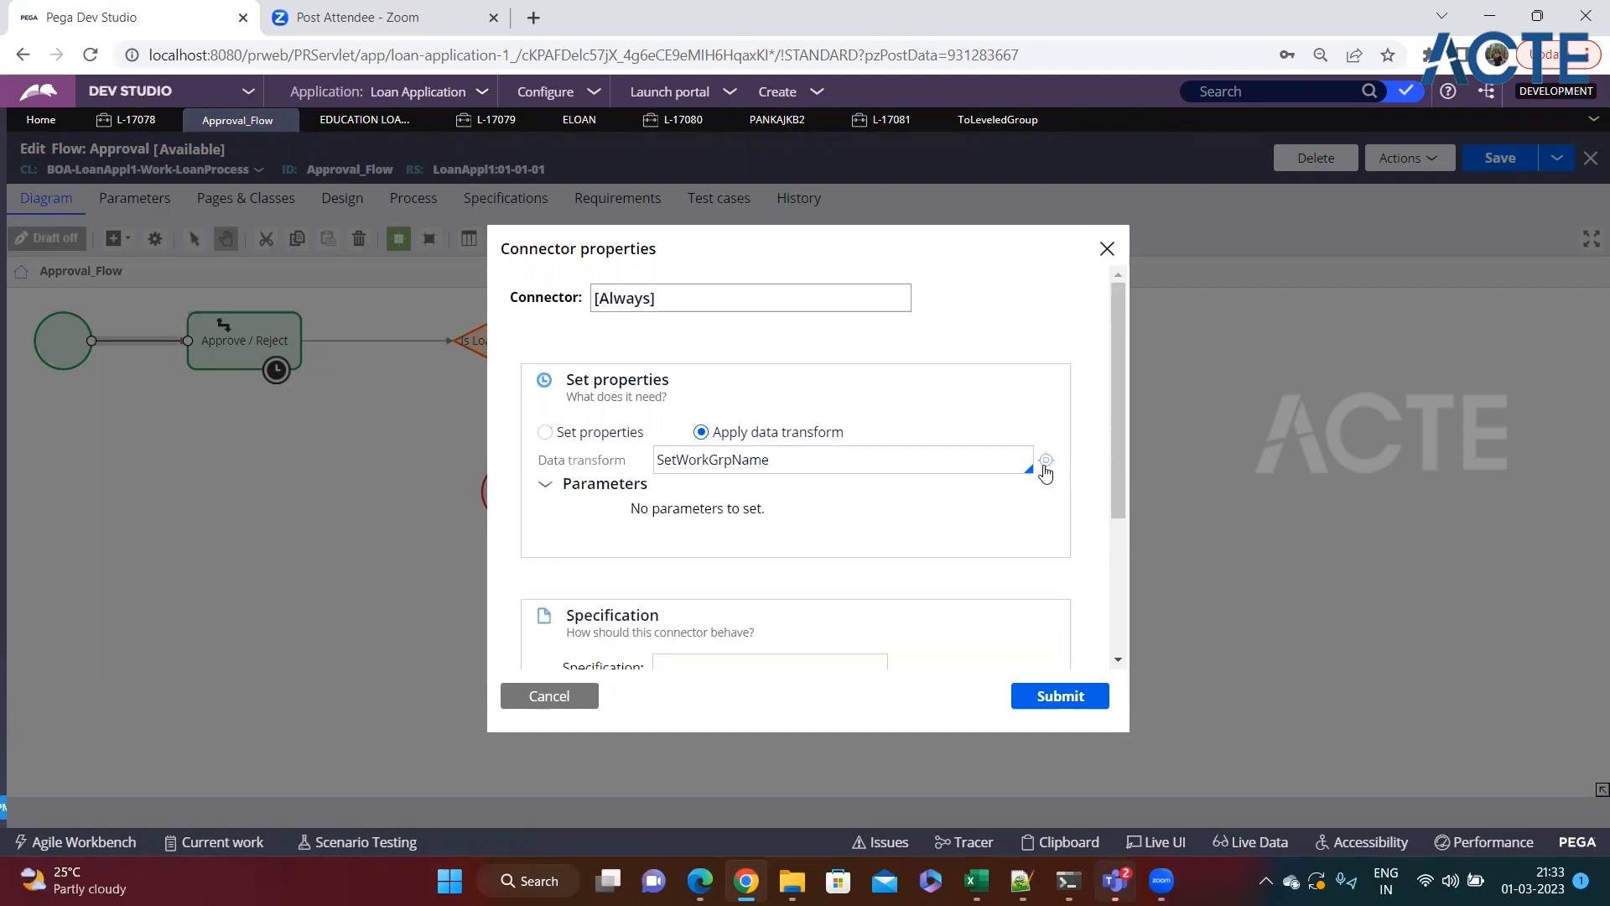
click(1048, 461)
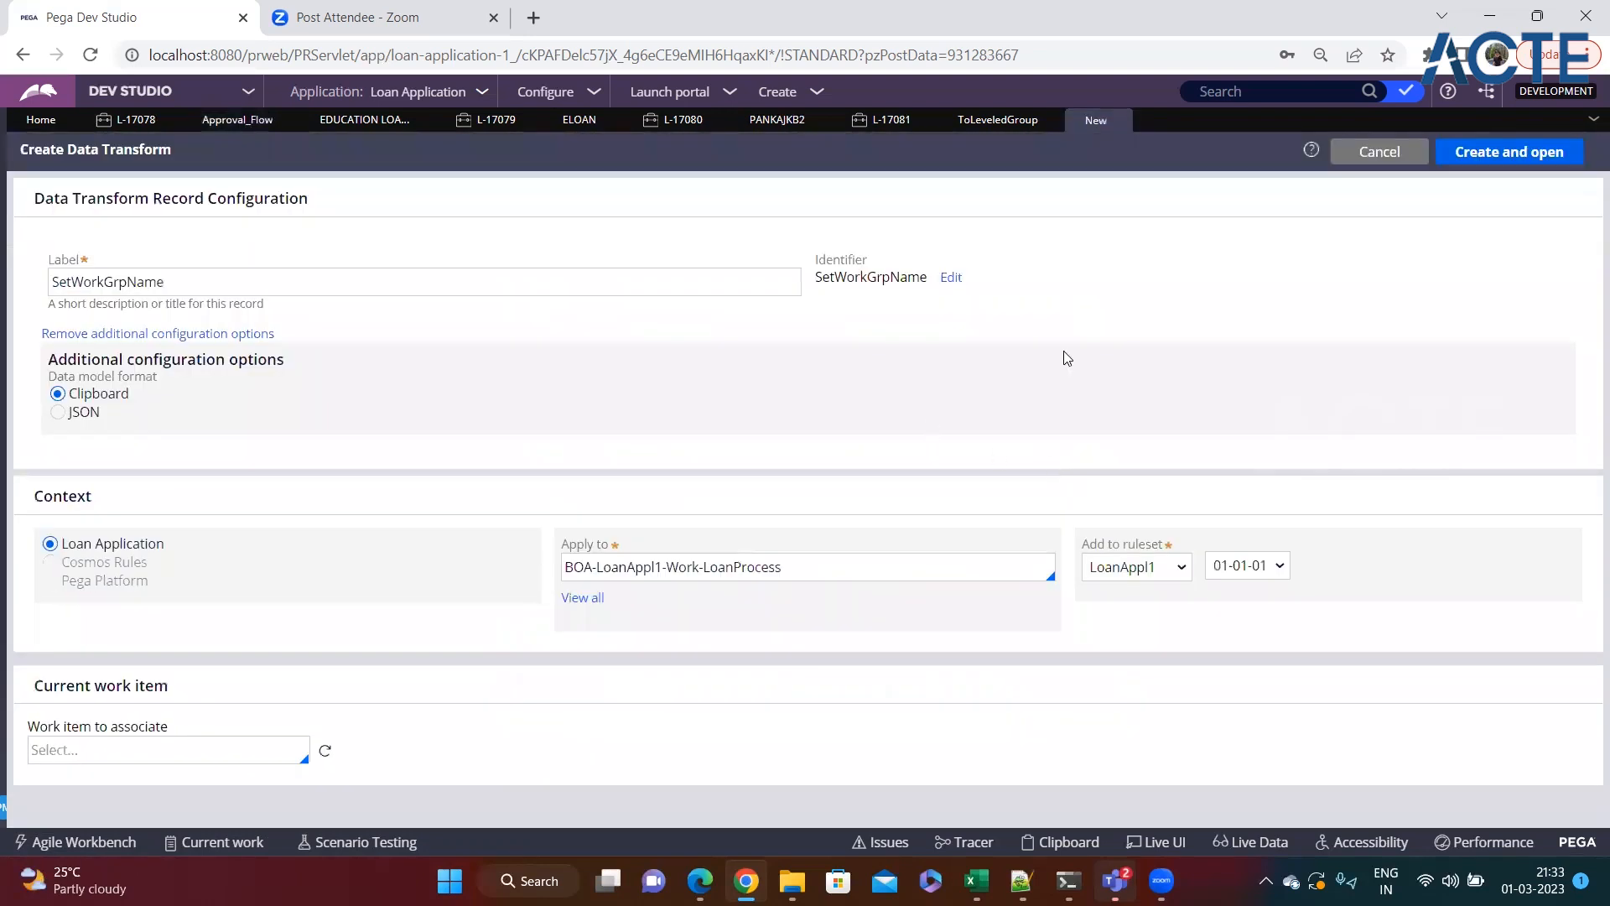
click(1514, 159)
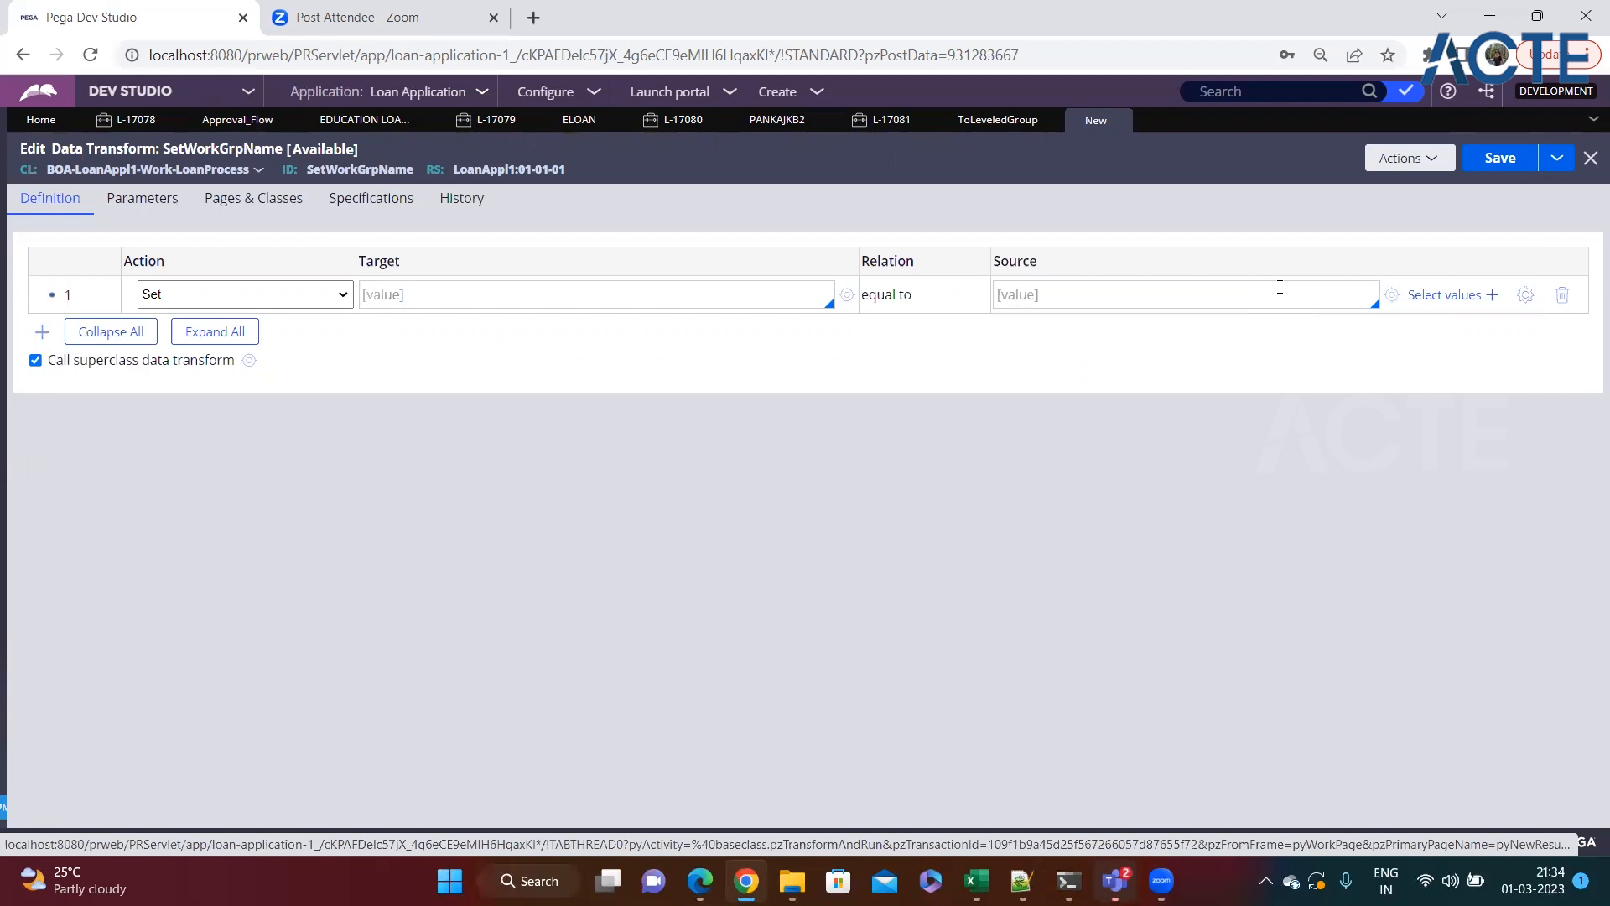
Step: Change the first row of SetWorkGrpName to a When action and start its condition with .LoanTYp
click(320, 303)
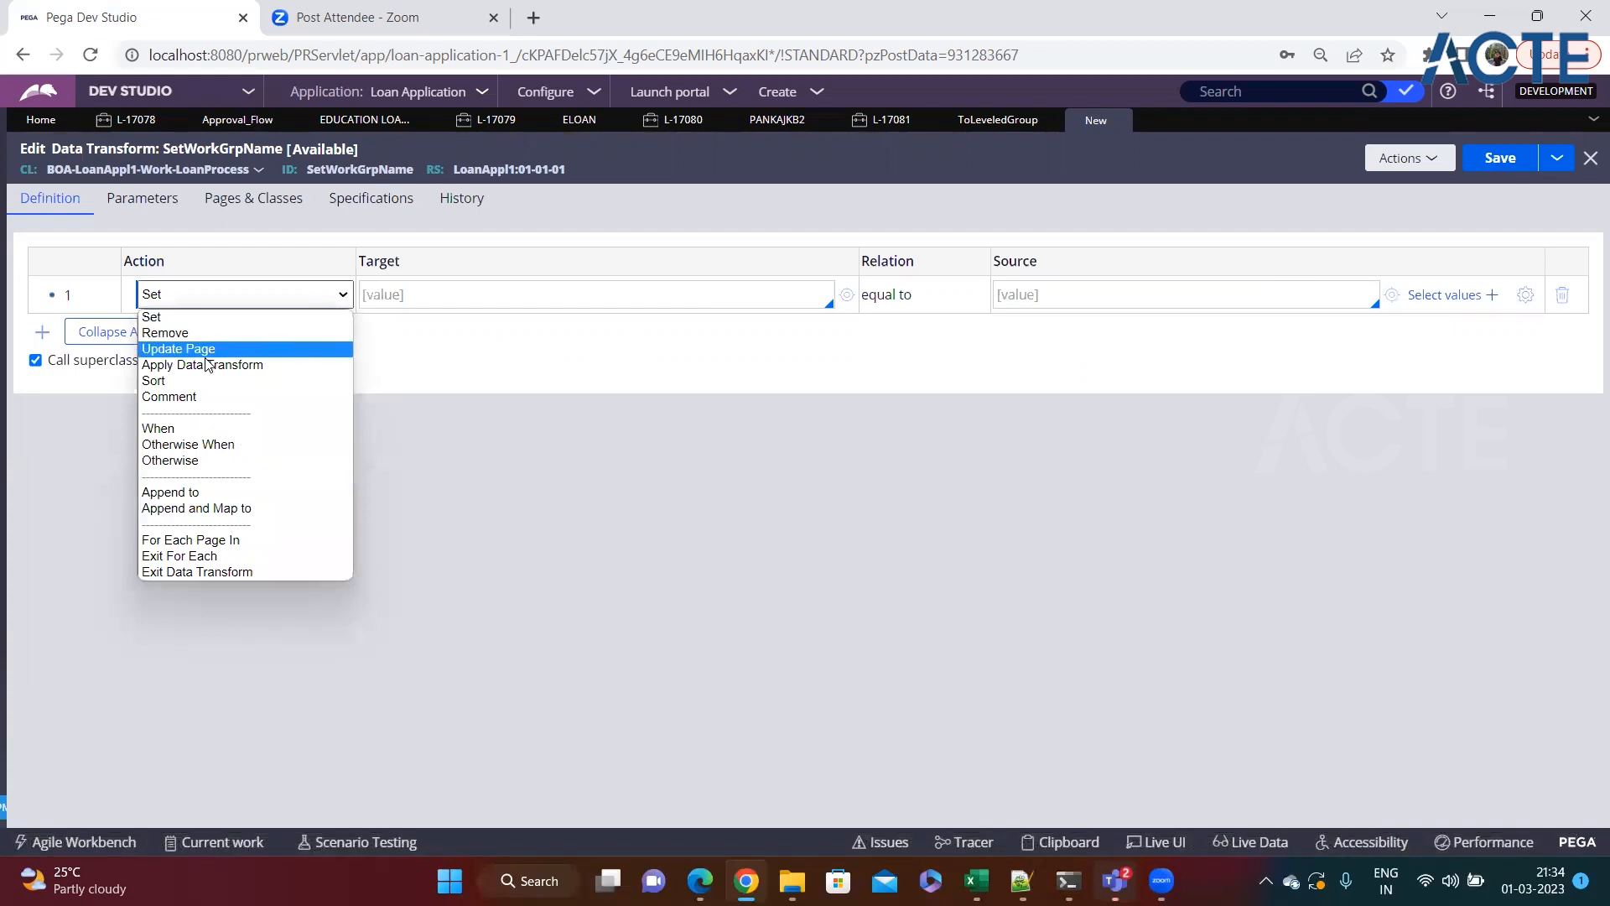
click(167, 427)
text(.LoanTYp)
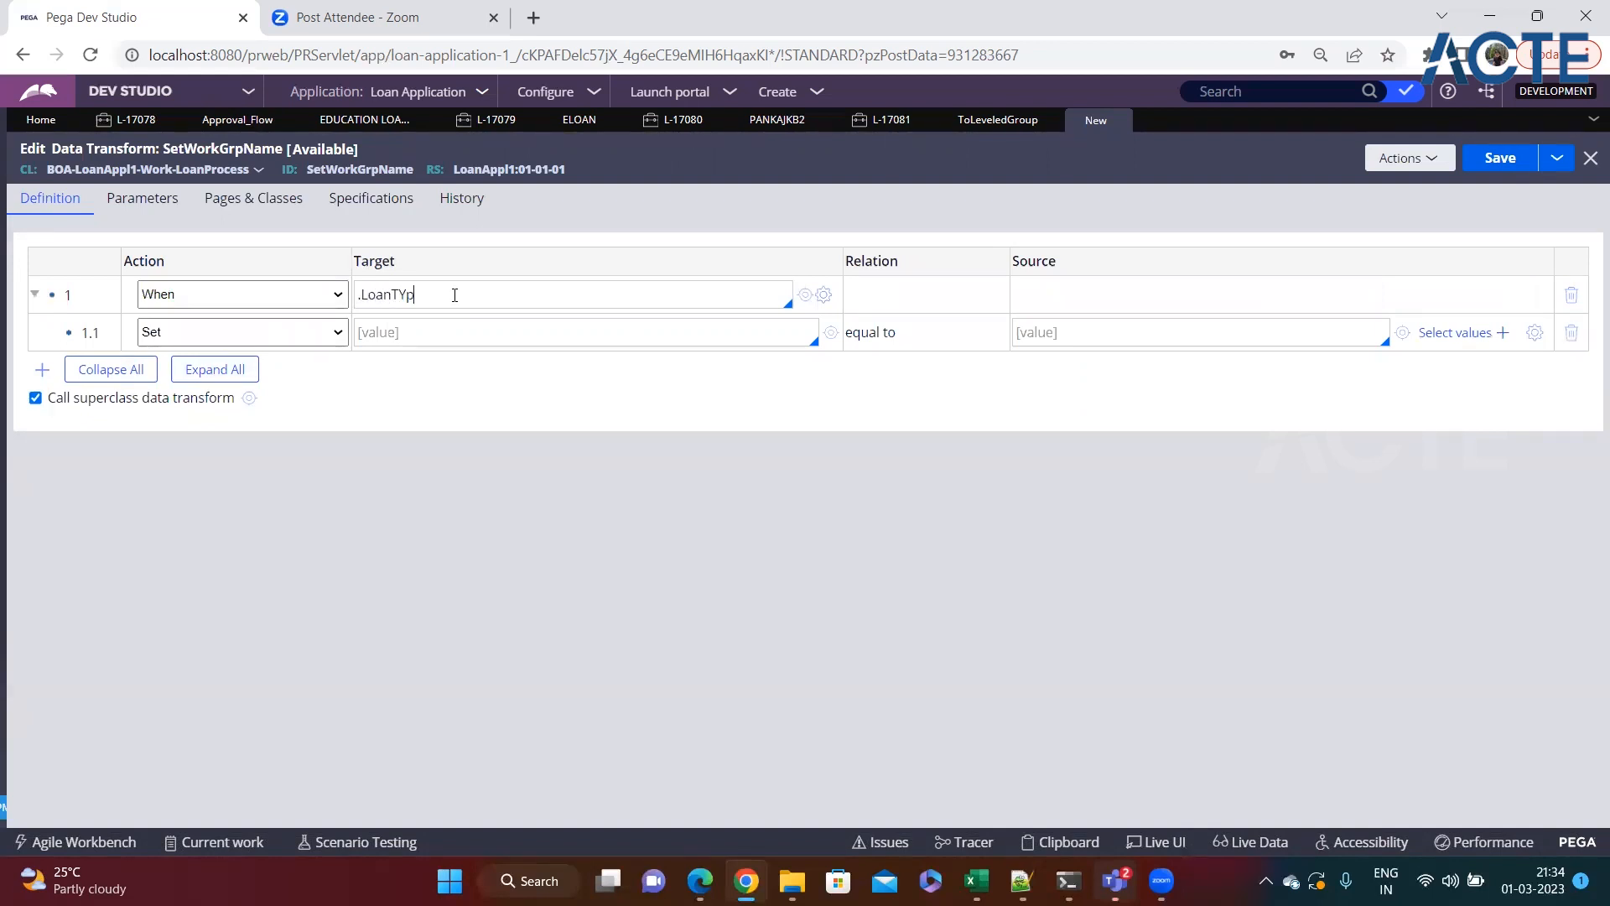
Step: Search for the loantype property, open the LoanProcess version, and select its Education Loan table value
click(1273, 93)
text(loan)
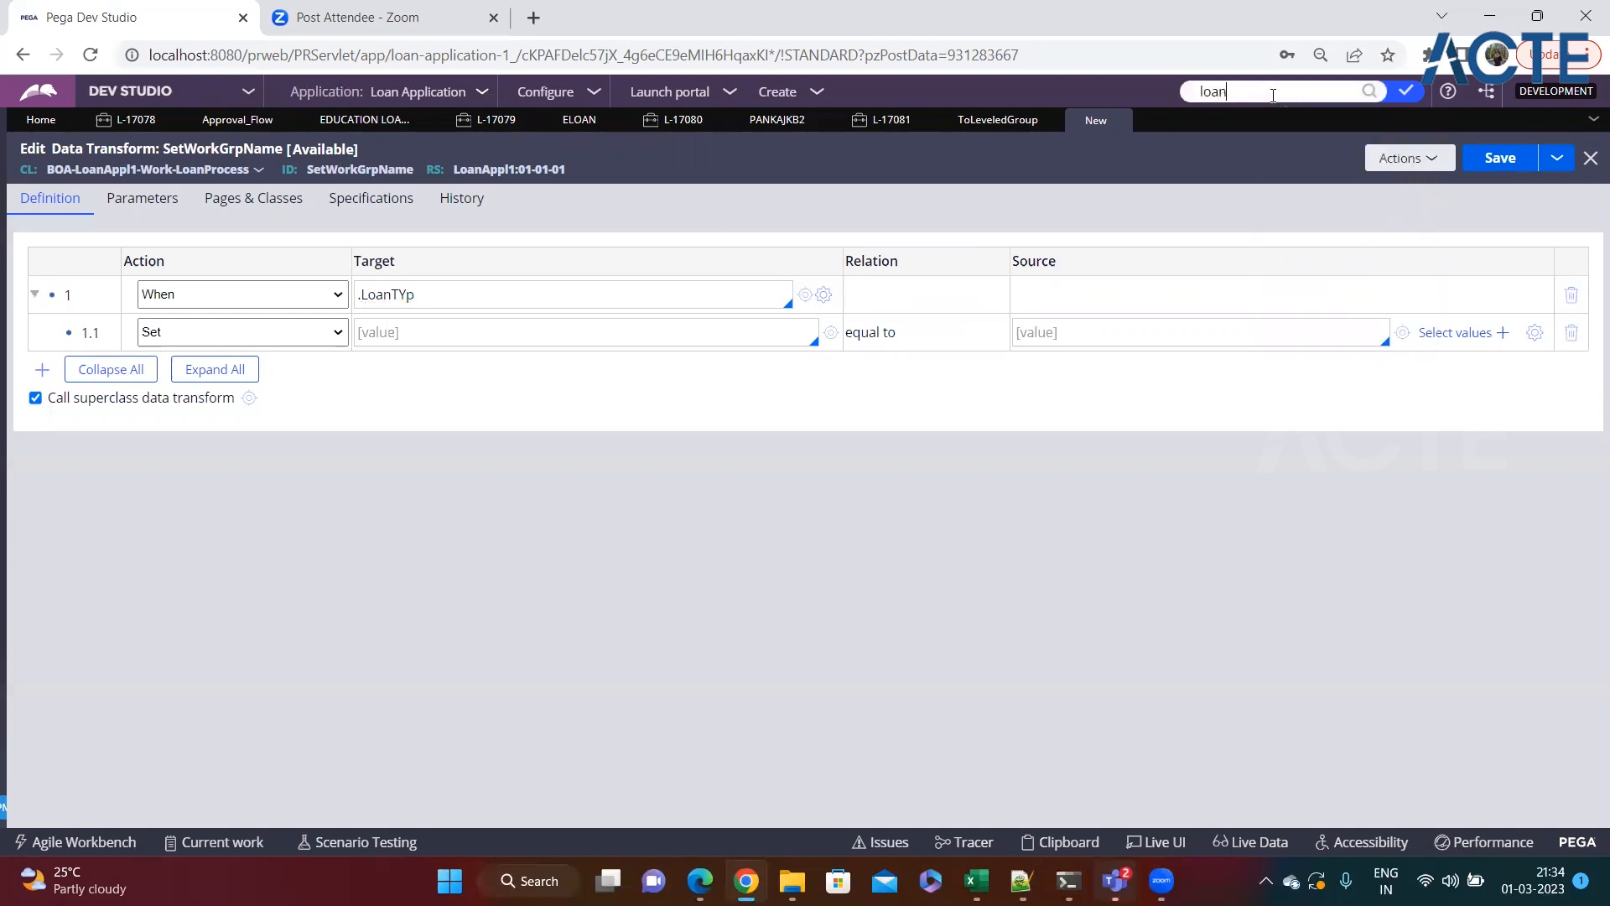
text(type)
key(Return)
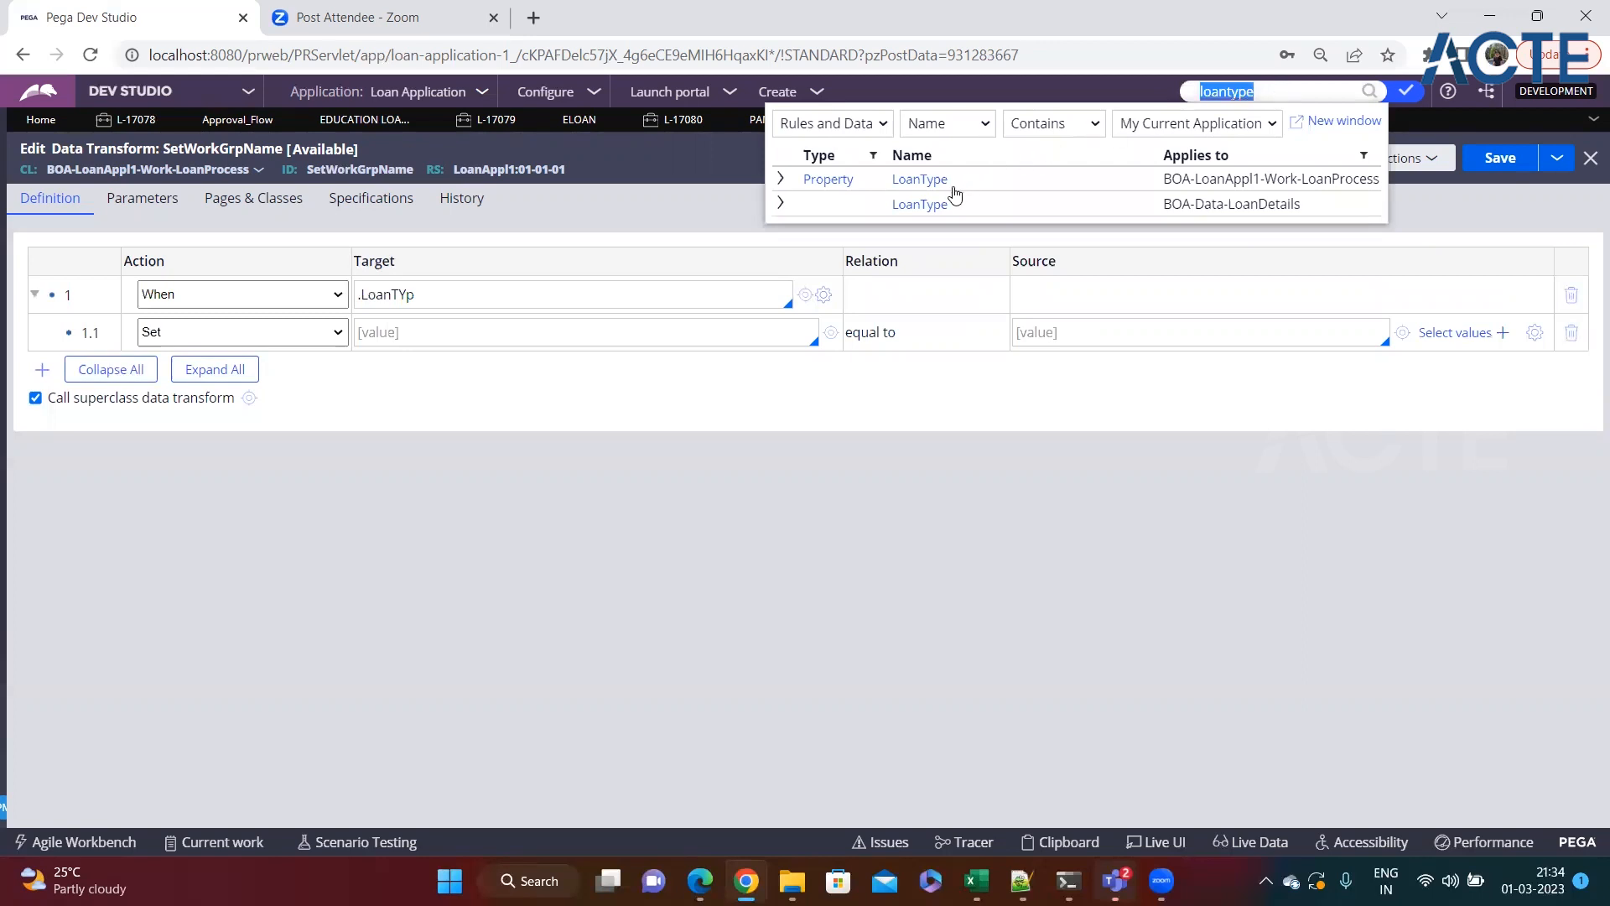
click(923, 182)
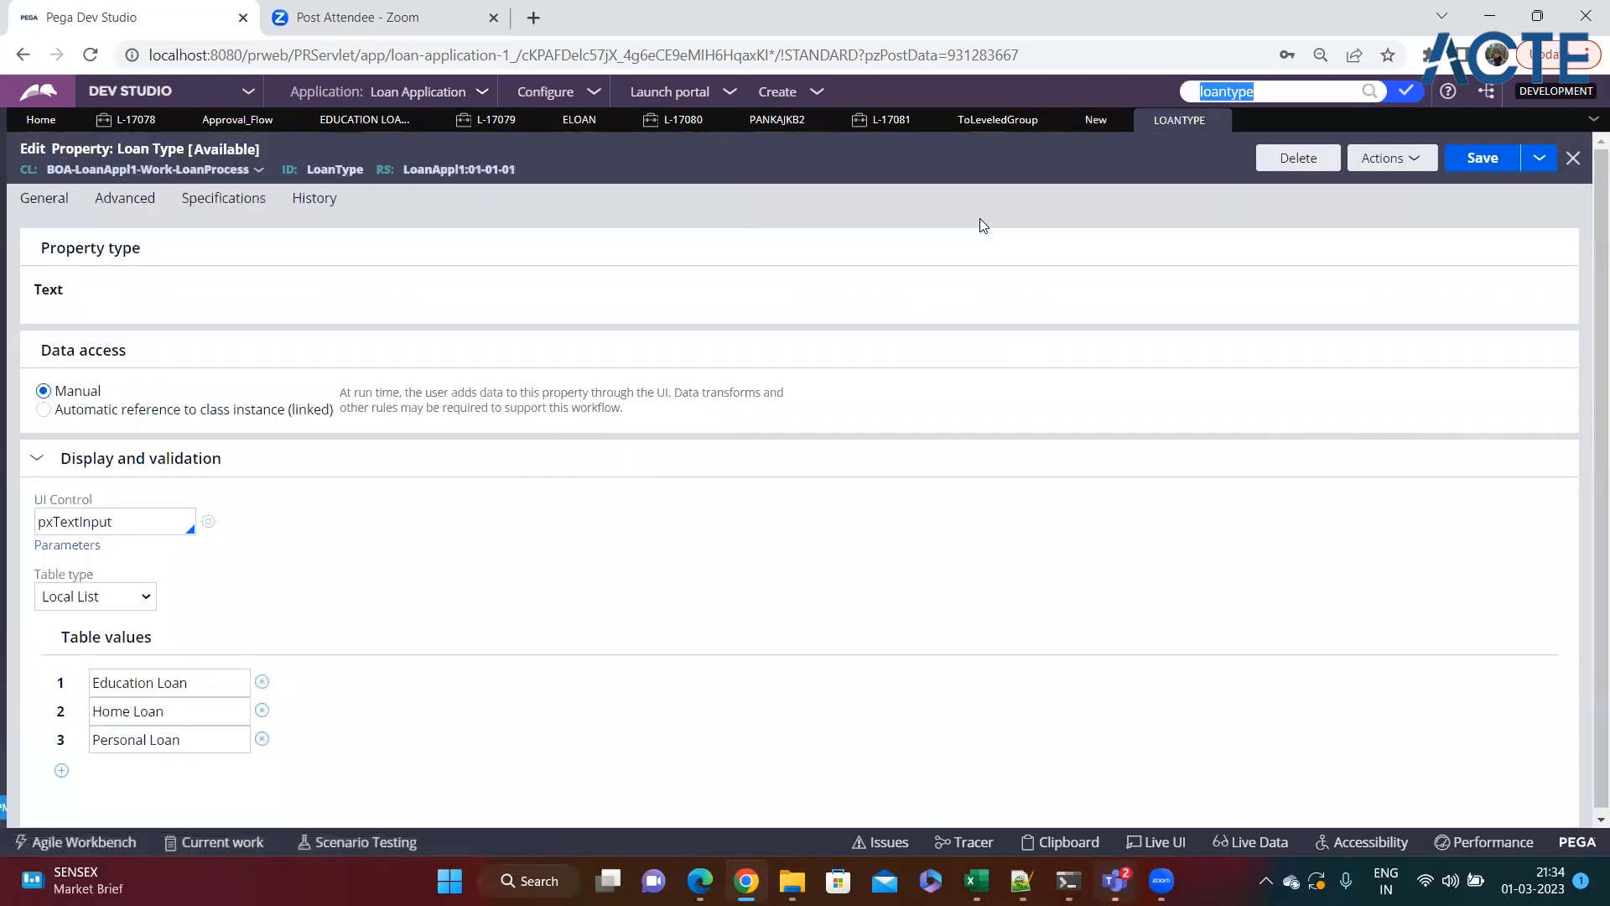
click(218, 681)
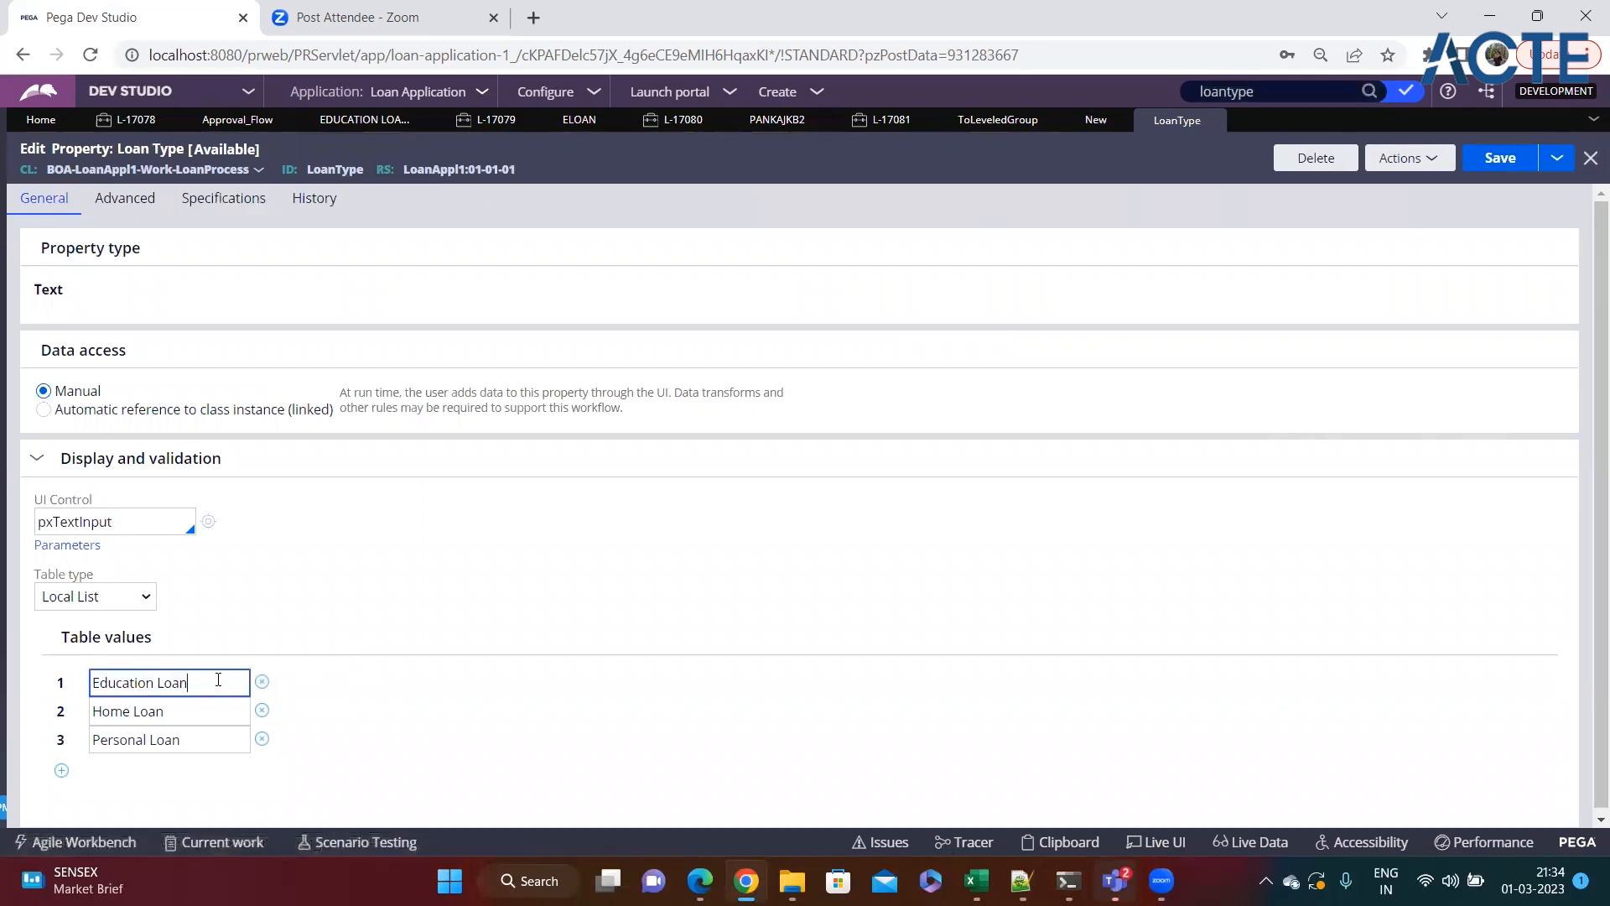
triple_click(218, 681)
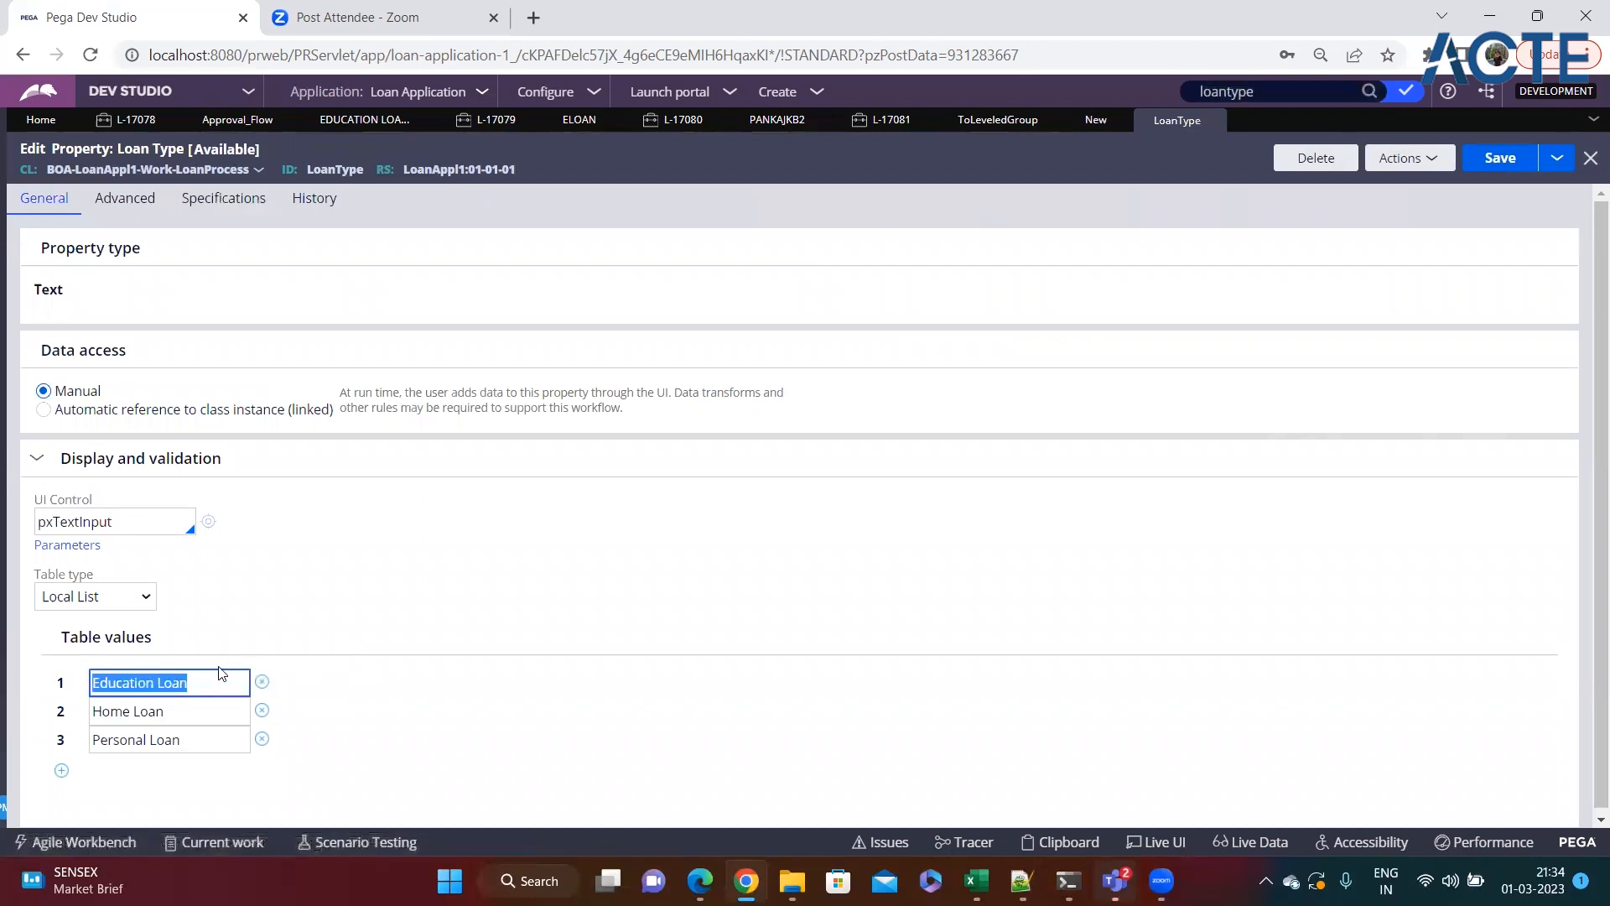
Step: Return to SetWorkGrpName and complete the When condition as .LoanType=="Education Loan"
click(1090, 121)
key(BackSpace)
key(BackSpace)
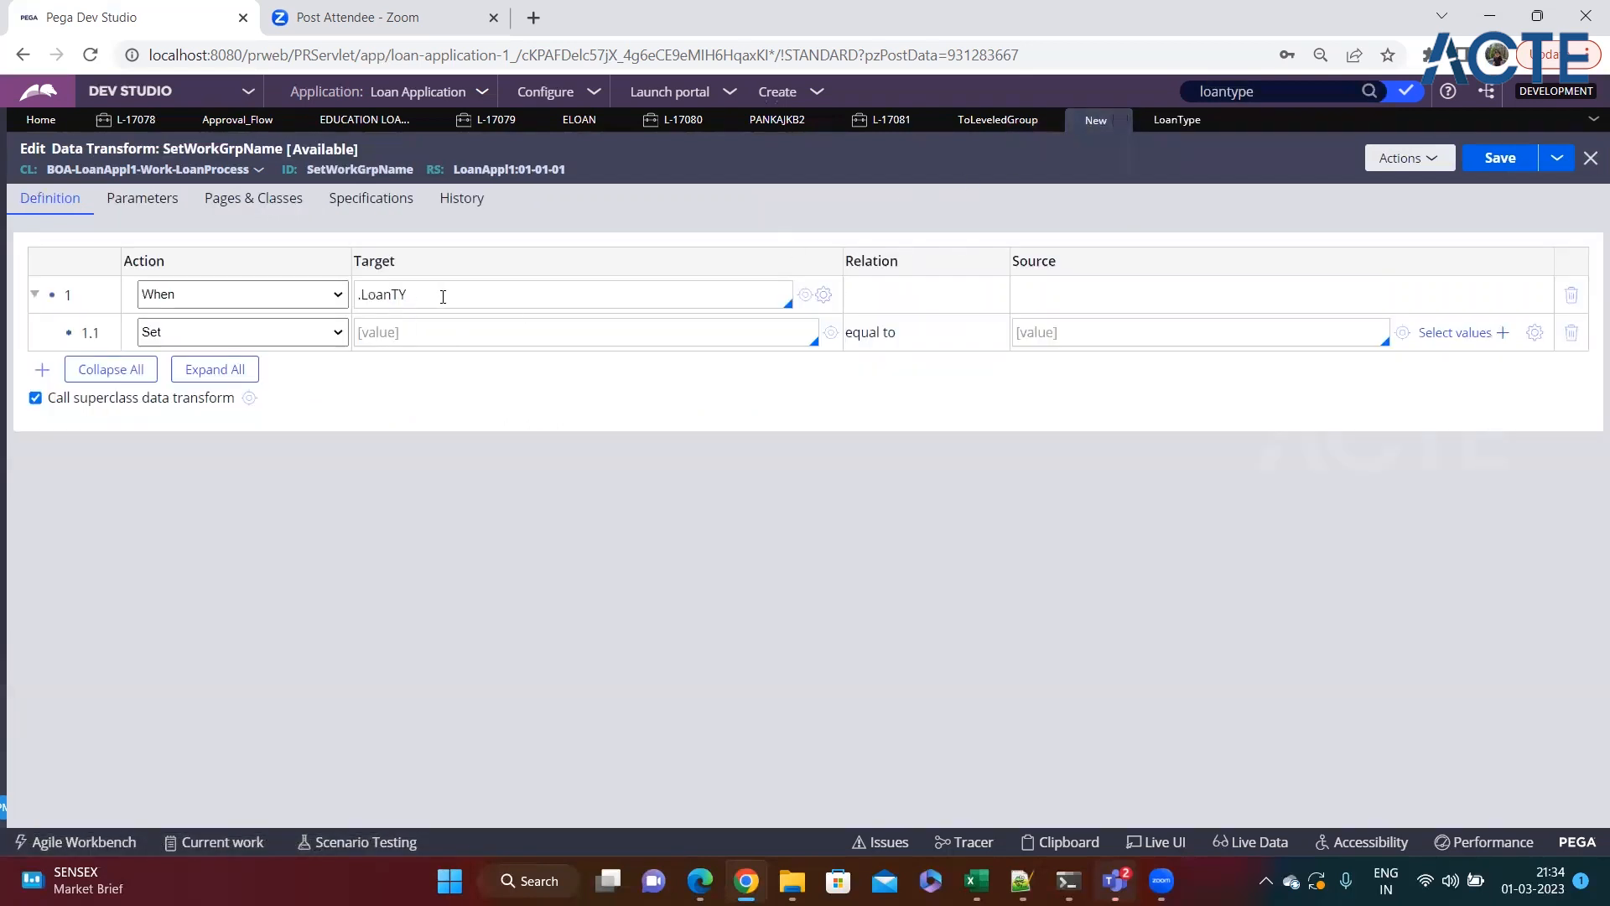
text(ype==")
text(Education Loan")
Step: Set the target of the nested Set row to Param.WGName
click(460, 329)
text(Param)
text(.W)
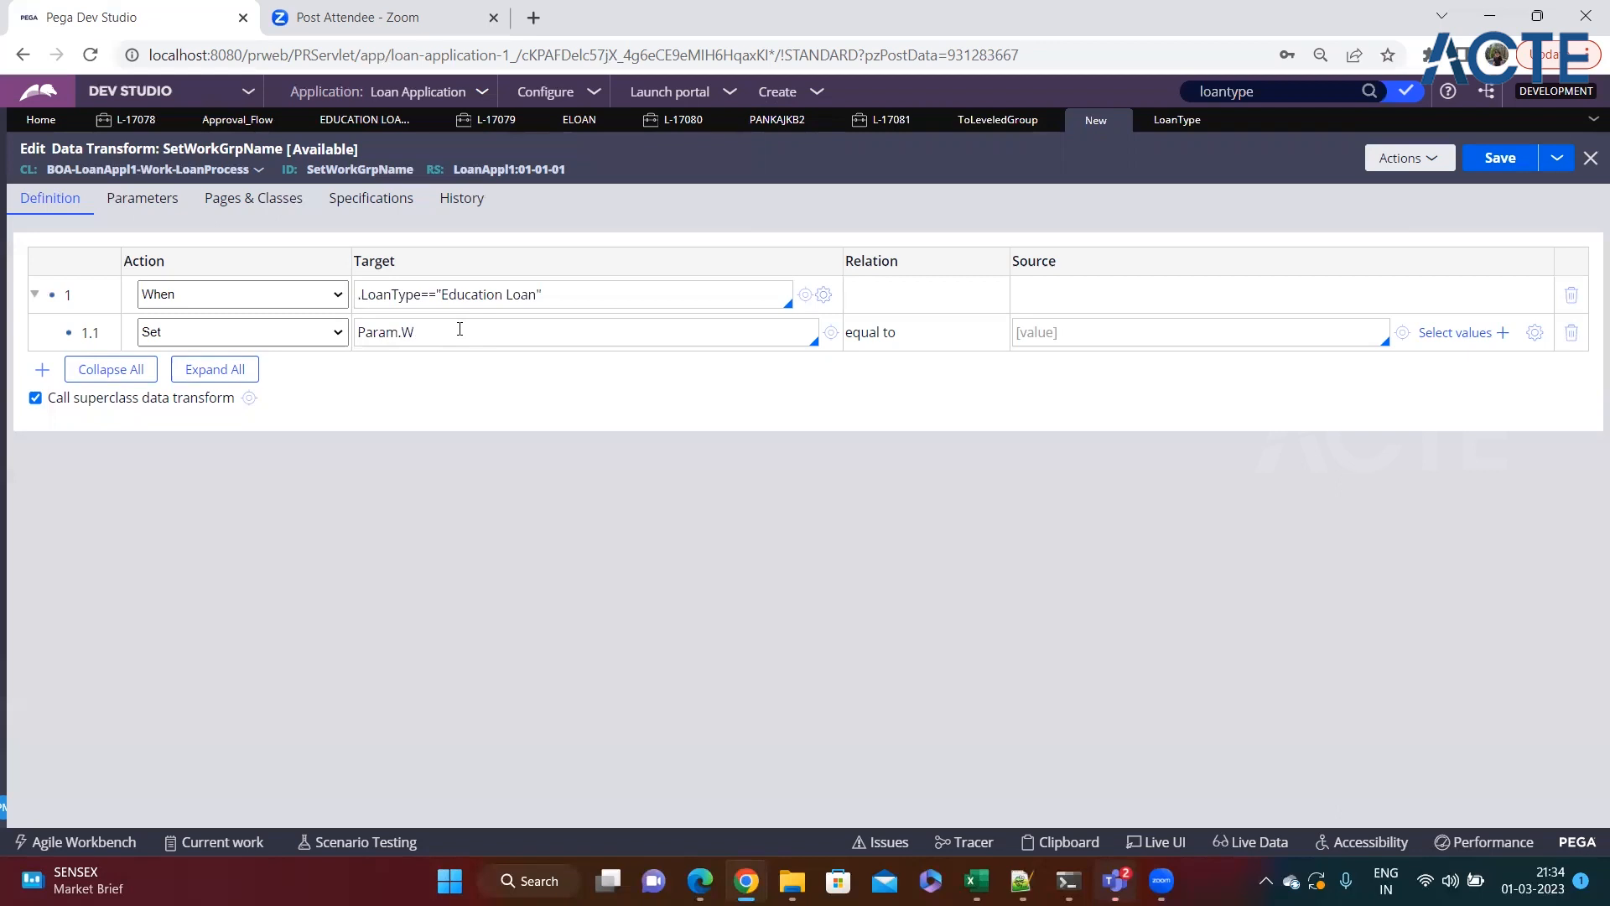
text(GName)
click(1120, 338)
Step: Open the Education Loan Team work group from the recent records and copy its ID
click(90, 54)
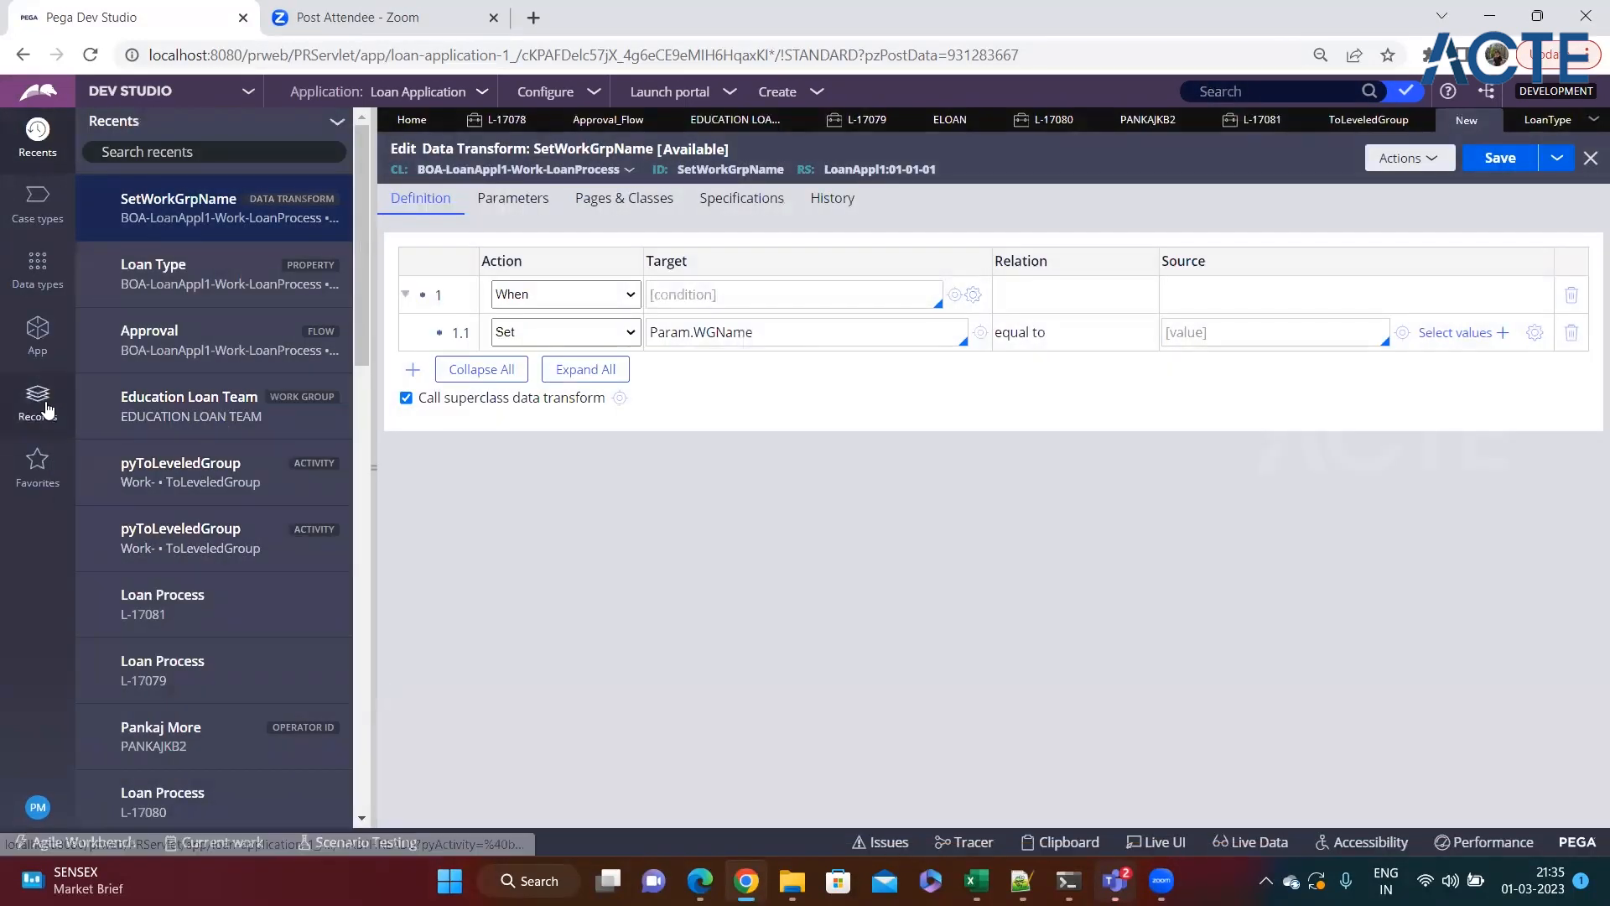
click(132, 419)
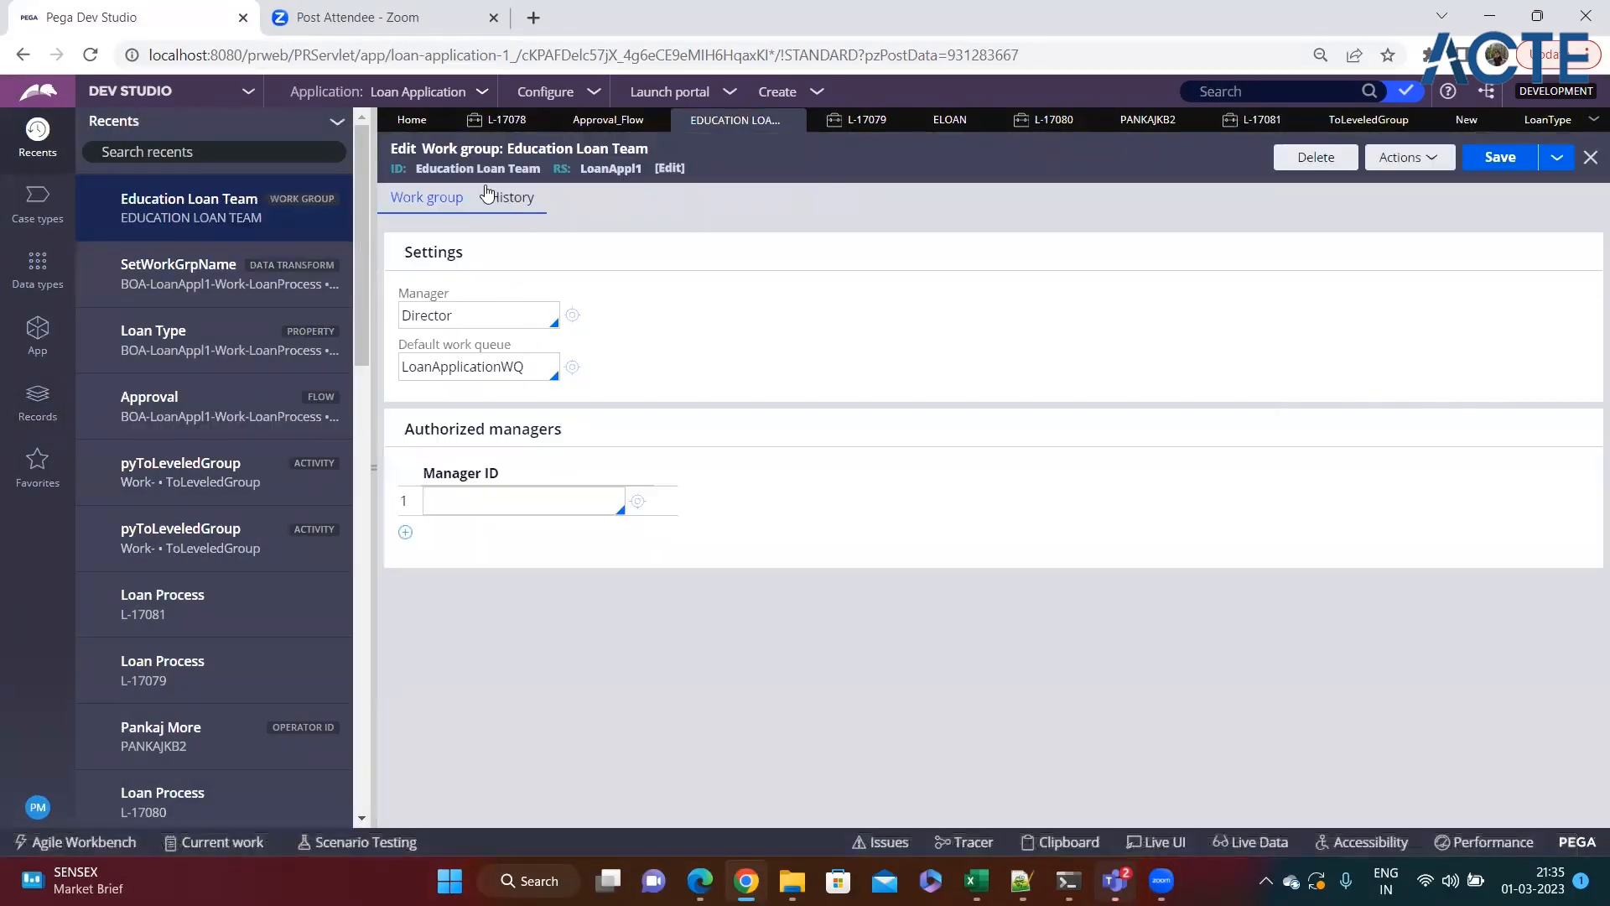
drag(417, 168, 540, 178)
key(ctrl+c)
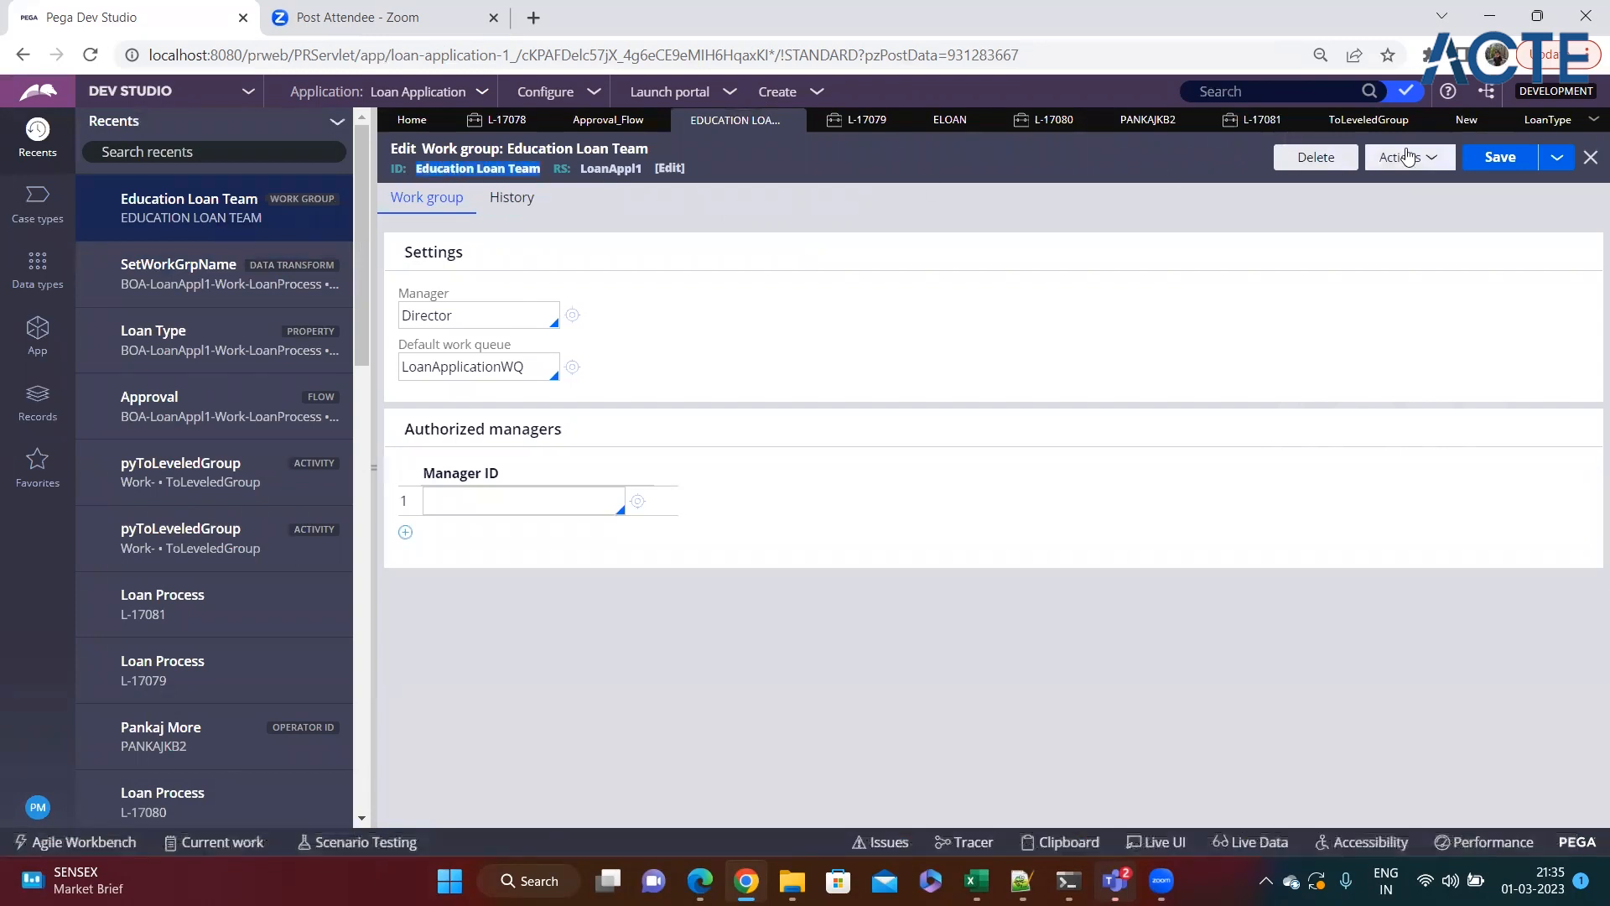
Step: Set the source of the Param.WGName row to "Education Loan Team" and try to save the data transform
click(1467, 120)
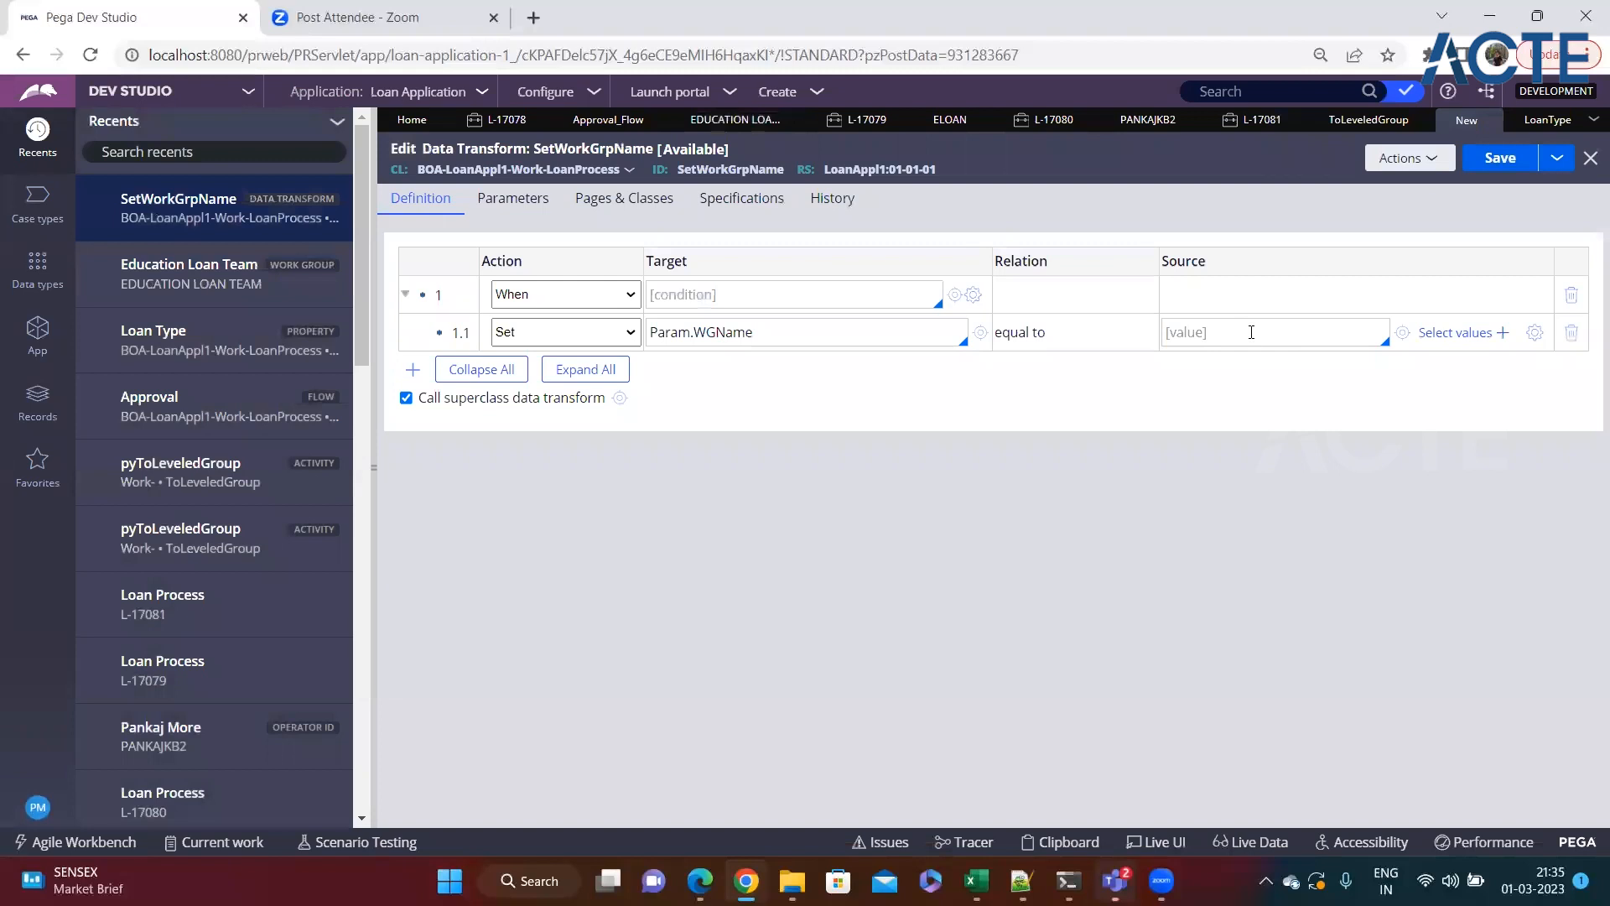
text(")
key(ctrl+v)
text(")
key(ctrl+s)
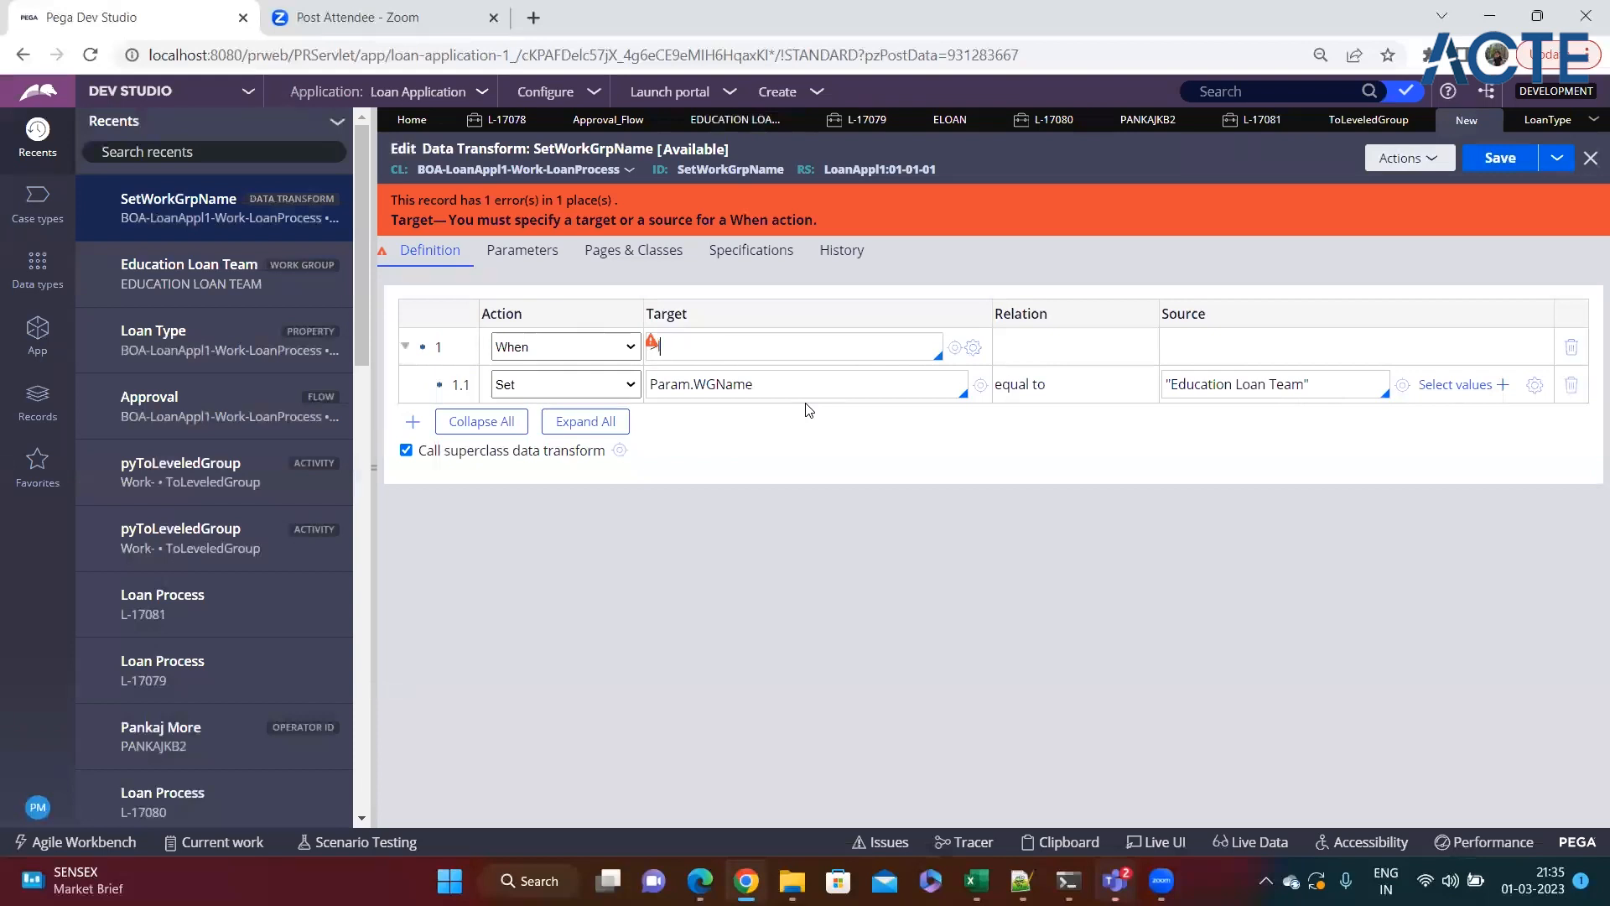
Step: Start the first When condition with .LoanType== and copy the Education Loan value from the LoanType property's table values
text(>)
key(BackSpace)
text(.LoanType==)
click(1547, 125)
click(600, 680)
key(ctrl+a)
key(ctrl+c)
click(1449, 120)
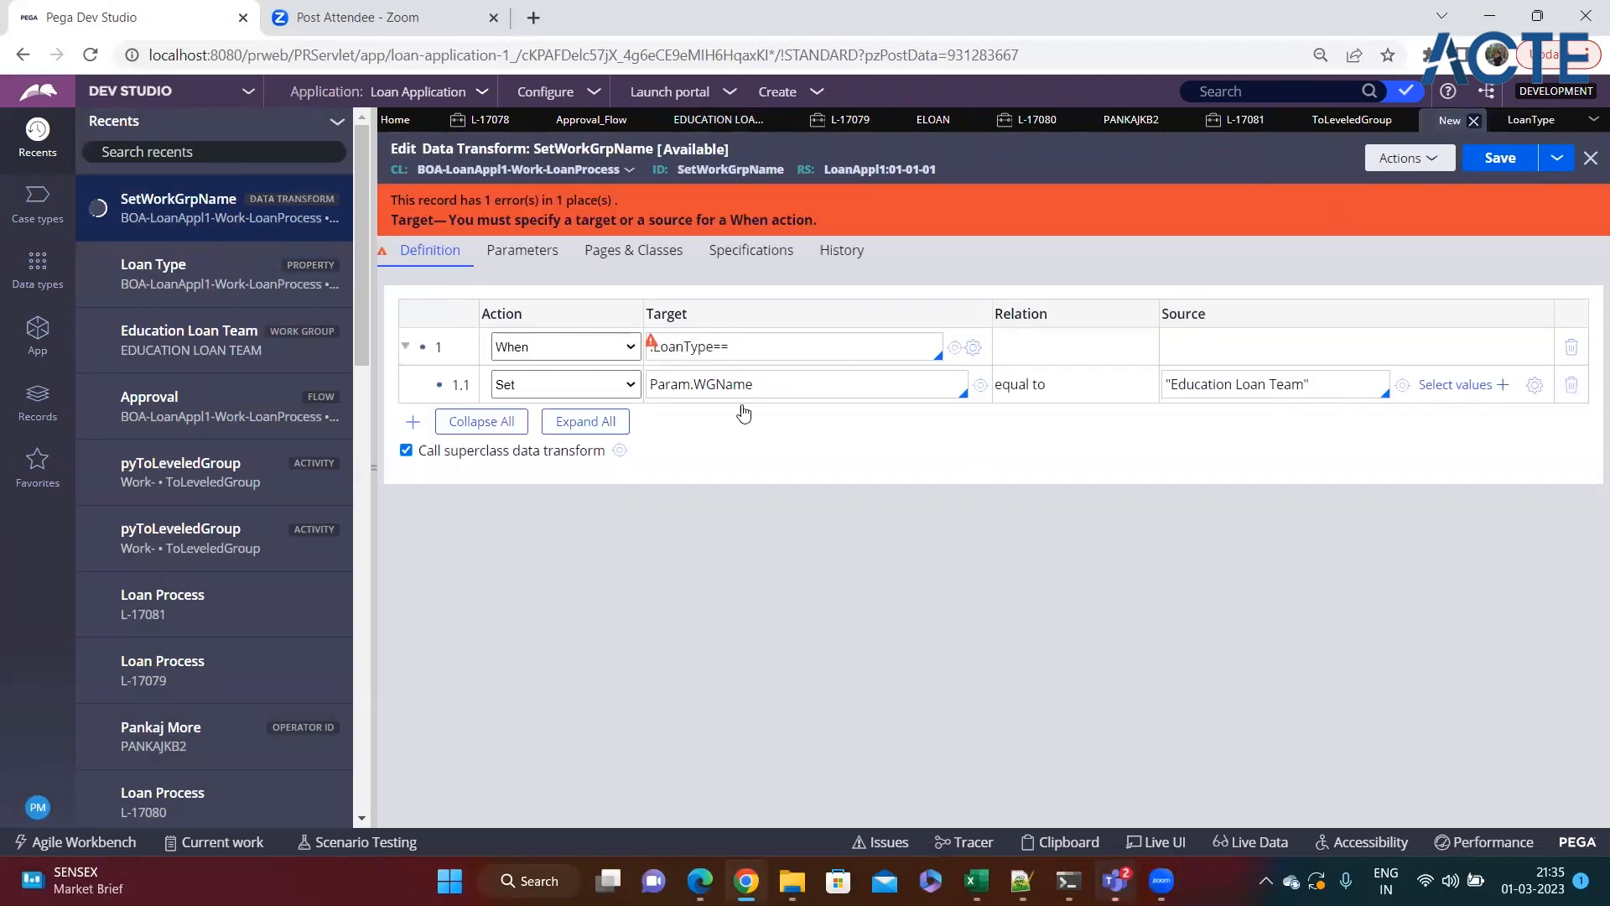
Step: Complete the first When condition as .LoanType=="Education Loan" and save the SetWorkGrpName data transform
click(758, 346)
key(ctrl+v)
text(")
click(727, 345)
text(")
key(ctrl+s)
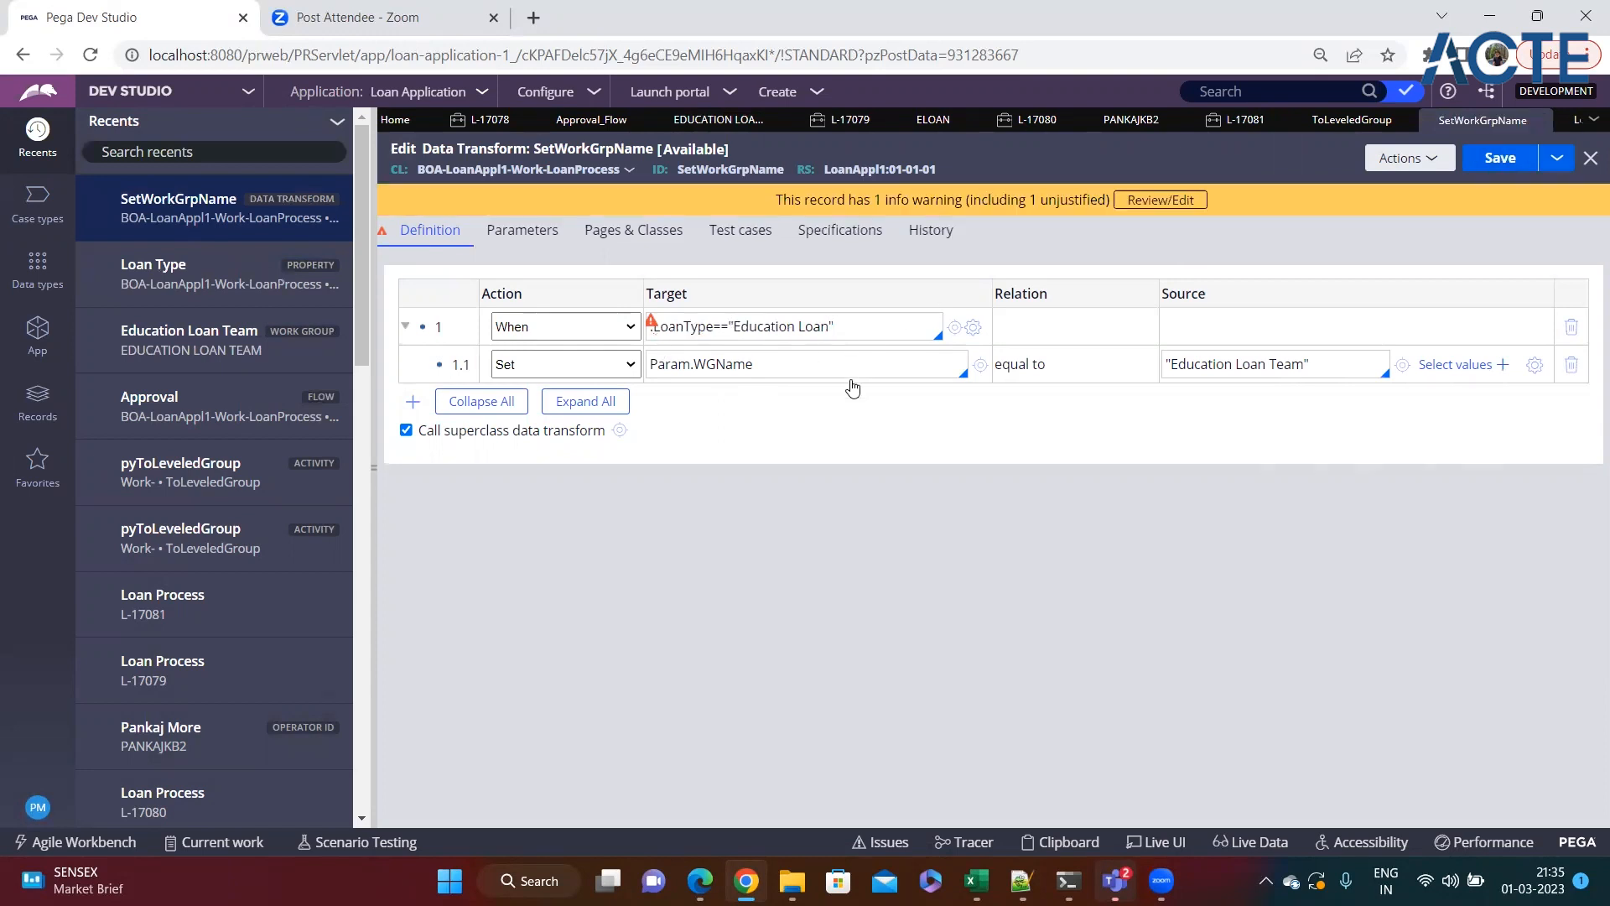
Step: Add a second top-level row with the When action and start its condition as .LoanType==""
click(842, 331)
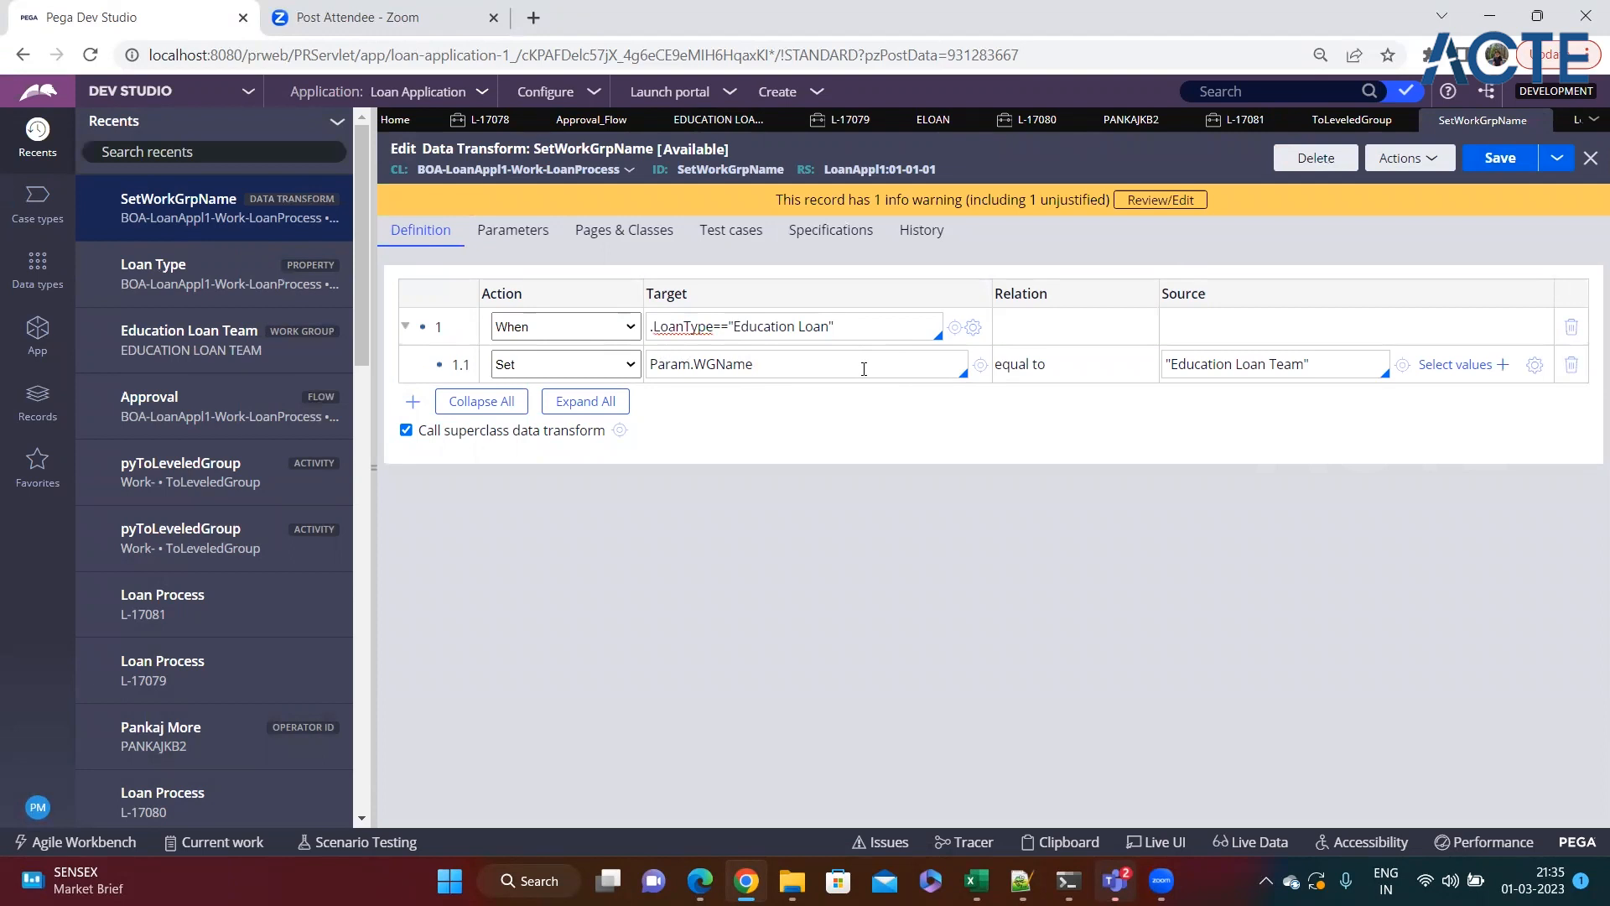
key(Return)
click(579, 403)
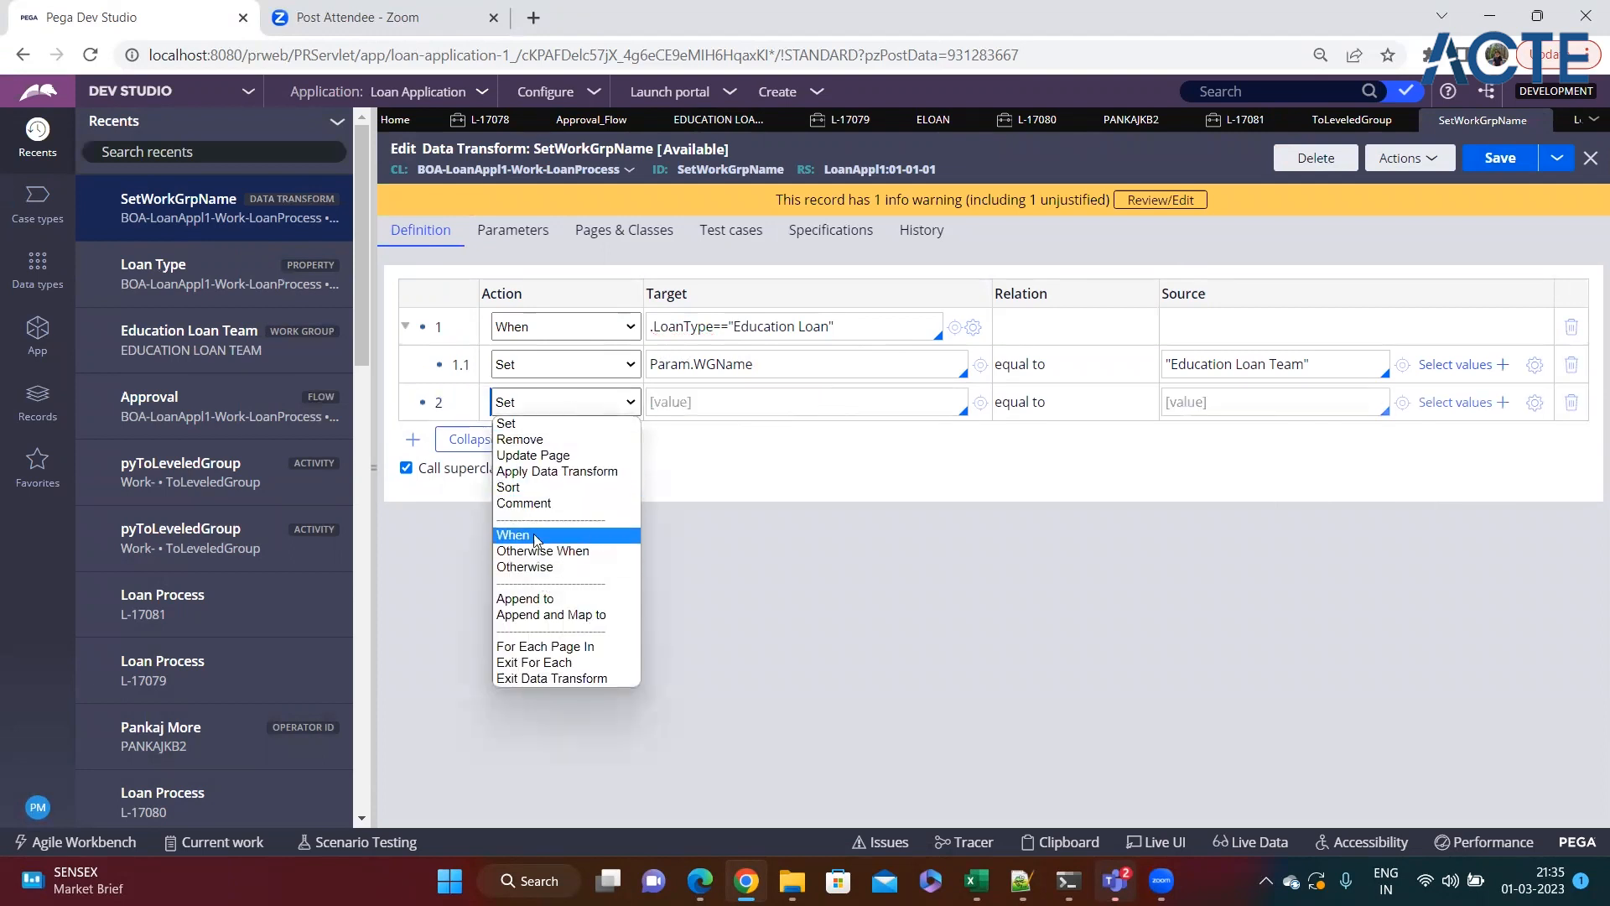
click(537, 535)
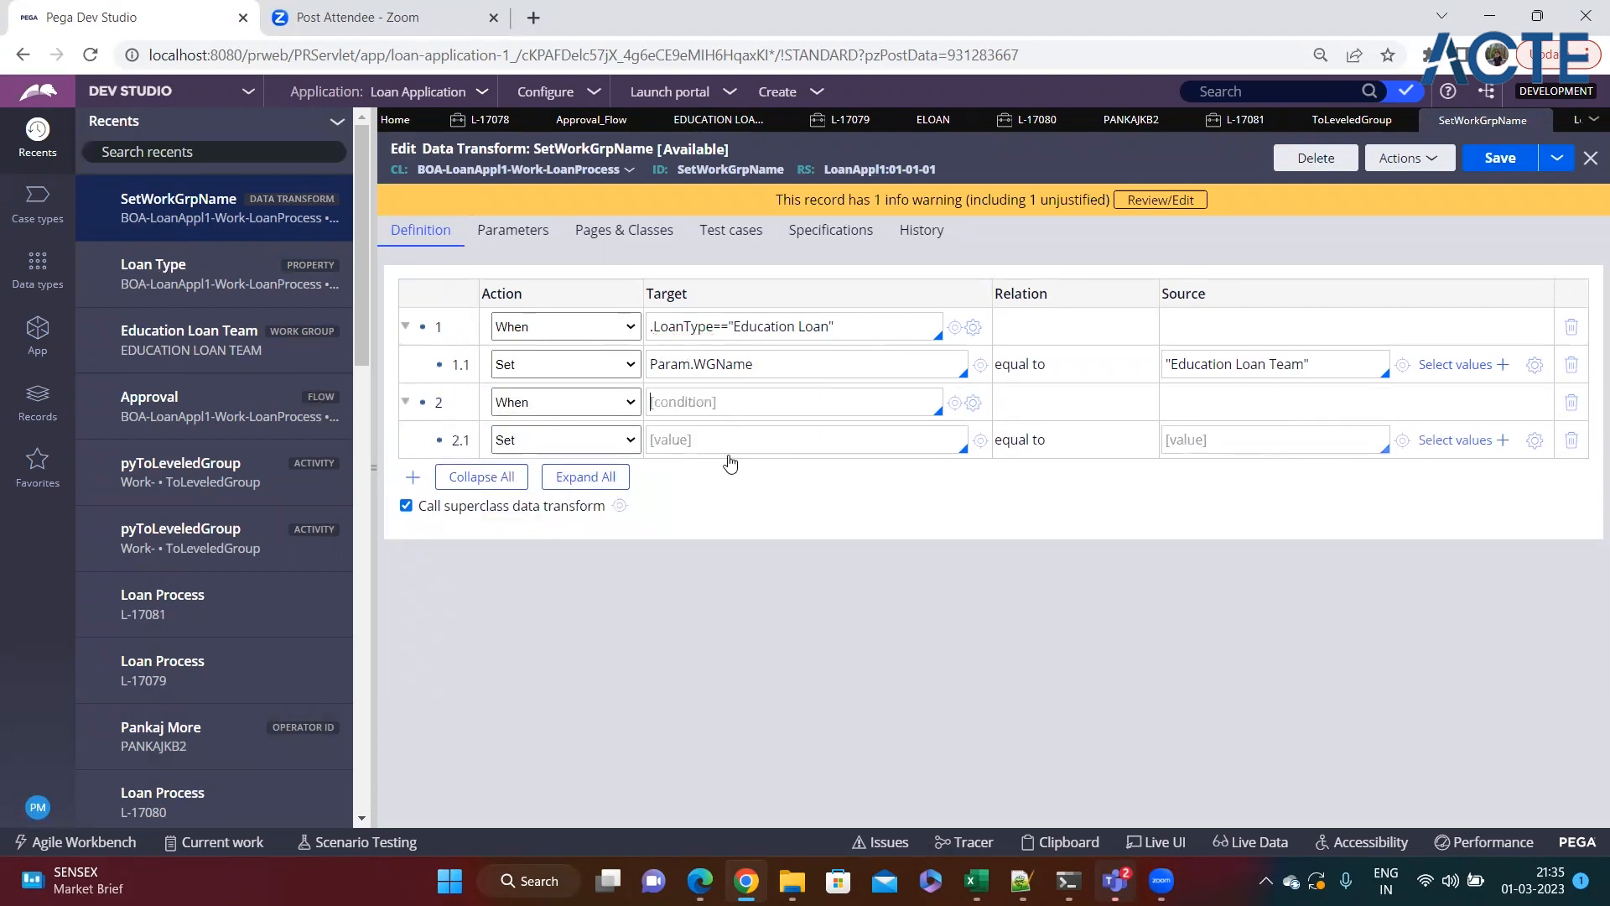
text(.LoanType=="")
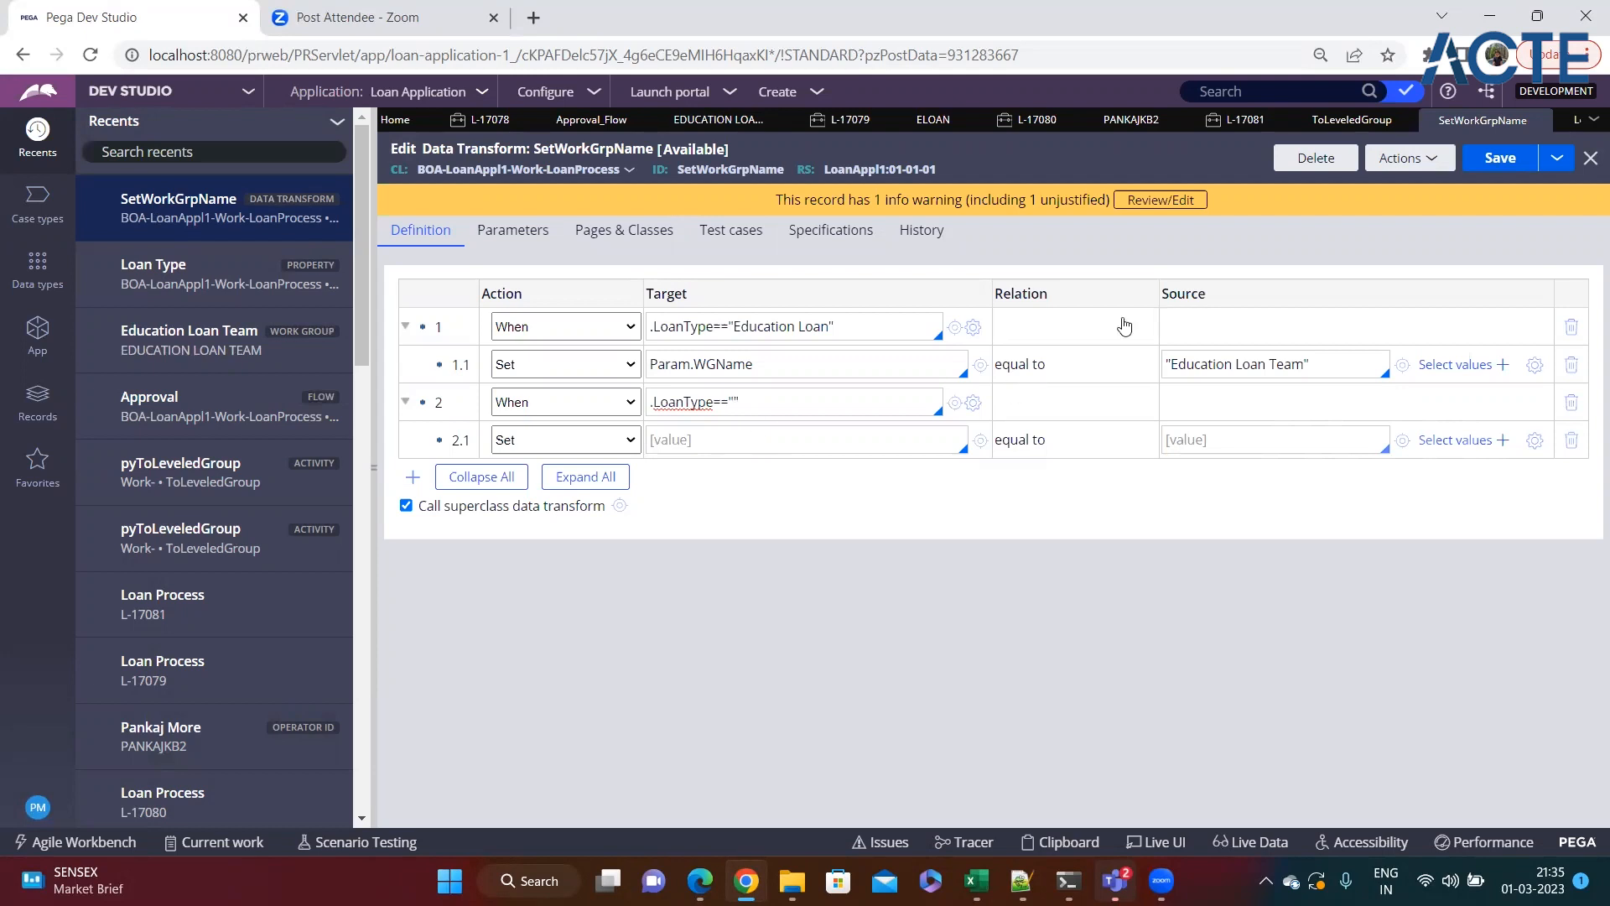
Step: Copy Home Loan from the LoanType property's table values and complete the second condition as .LoanType=="Home Loan"
click(1570, 124)
click(564, 715)
key(ctrl+a)
key(ctrl+c)
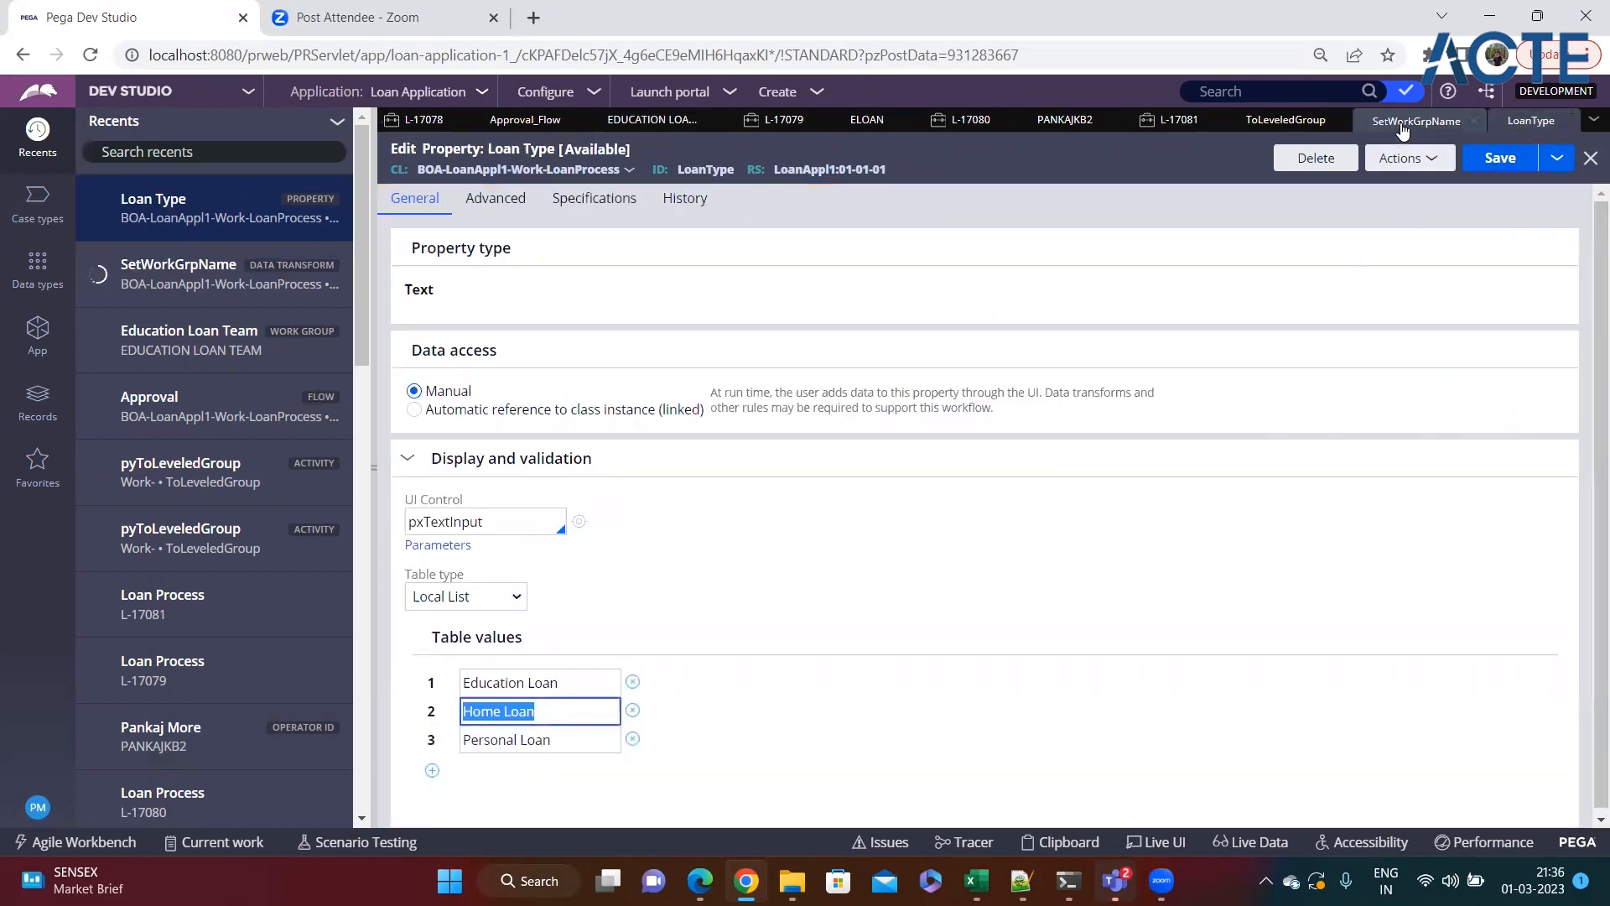
click(1469, 119)
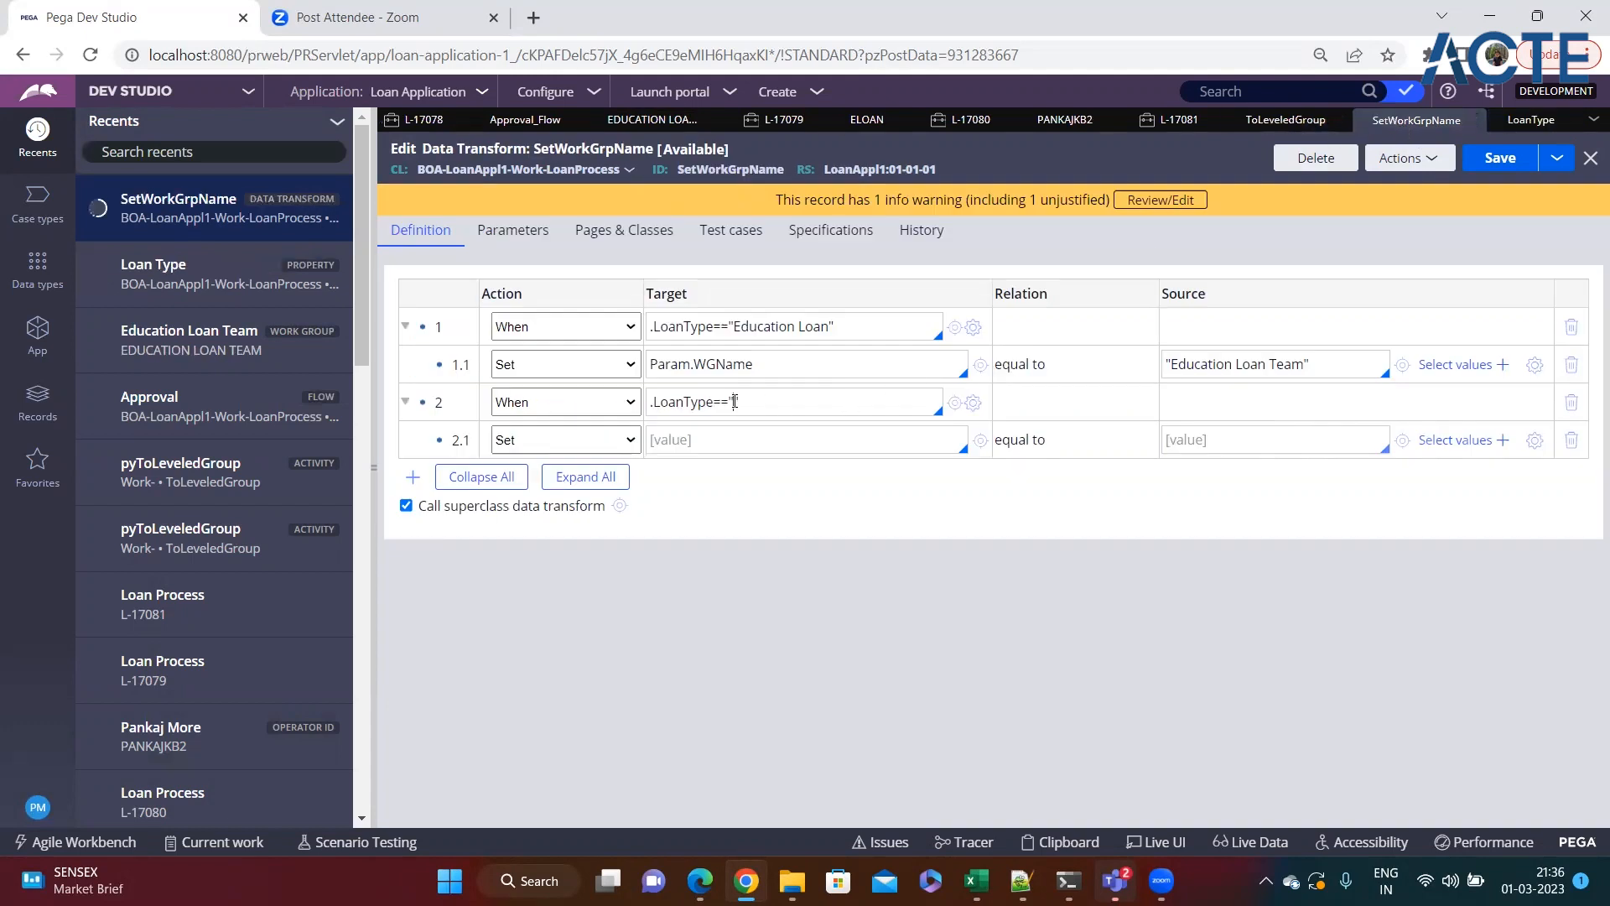
key(ctrl+v)
Step: Set the target of the Set row under the Home Loan condition to Param.WGName and enter empty quotation marks as its source
double_click(772, 363)
key(ctrl+c)
click(707, 437)
key(ctrl+v)
click(1260, 432)
text("")
key(Left)
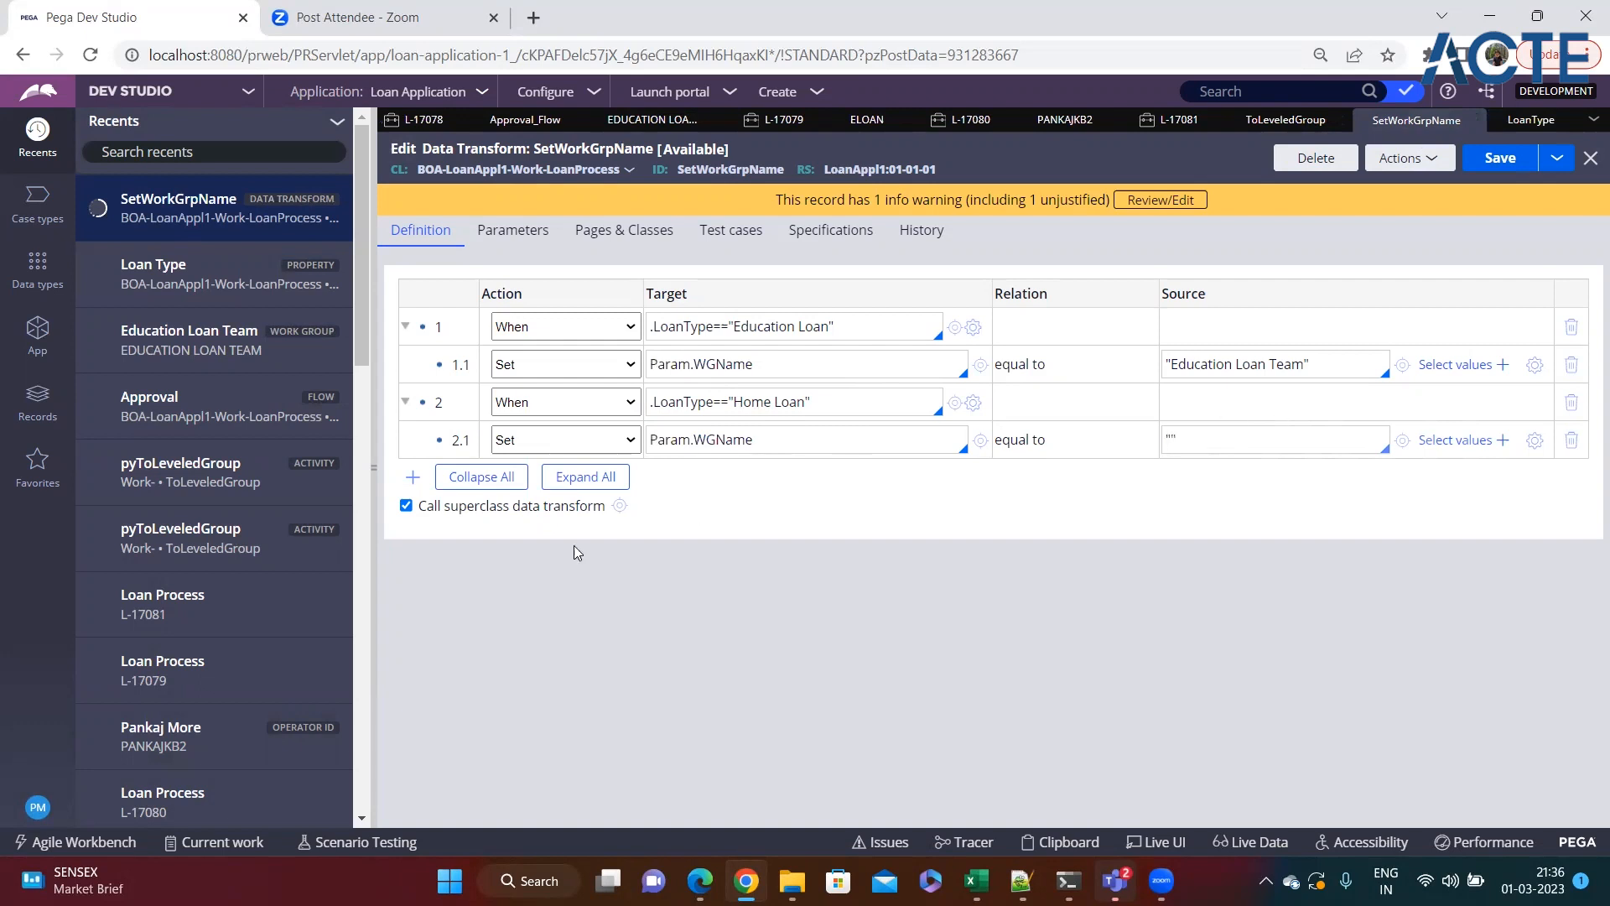
Step: Open the Home Loan Team work group from the Organization records and copy its ID
click(33, 406)
click(98, 332)
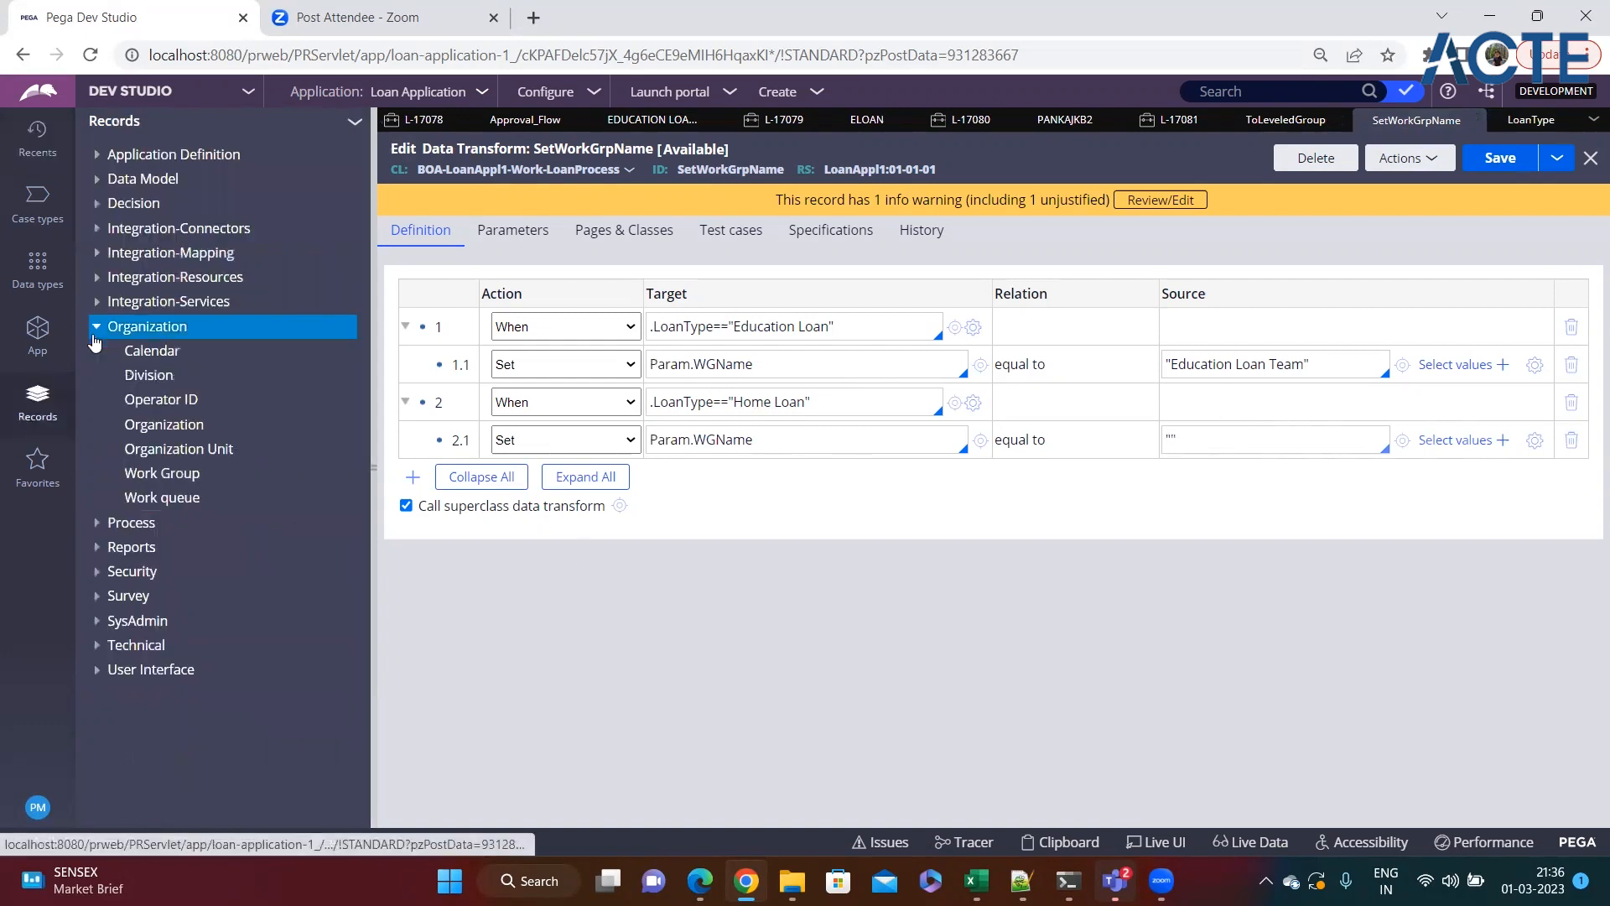
click(155, 498)
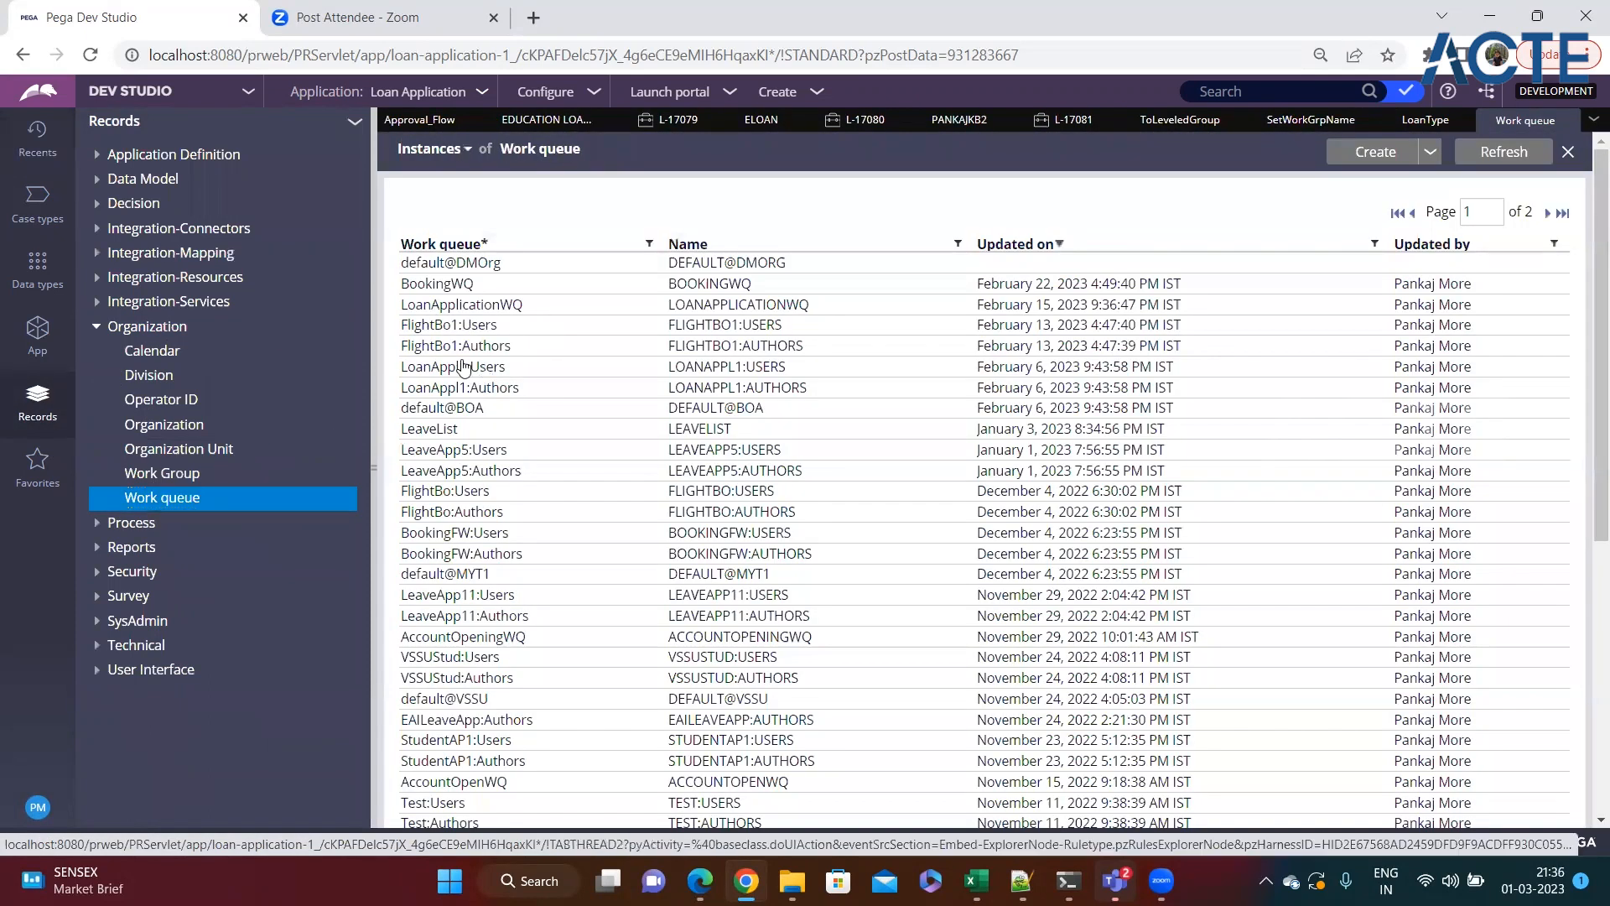
click(218, 466)
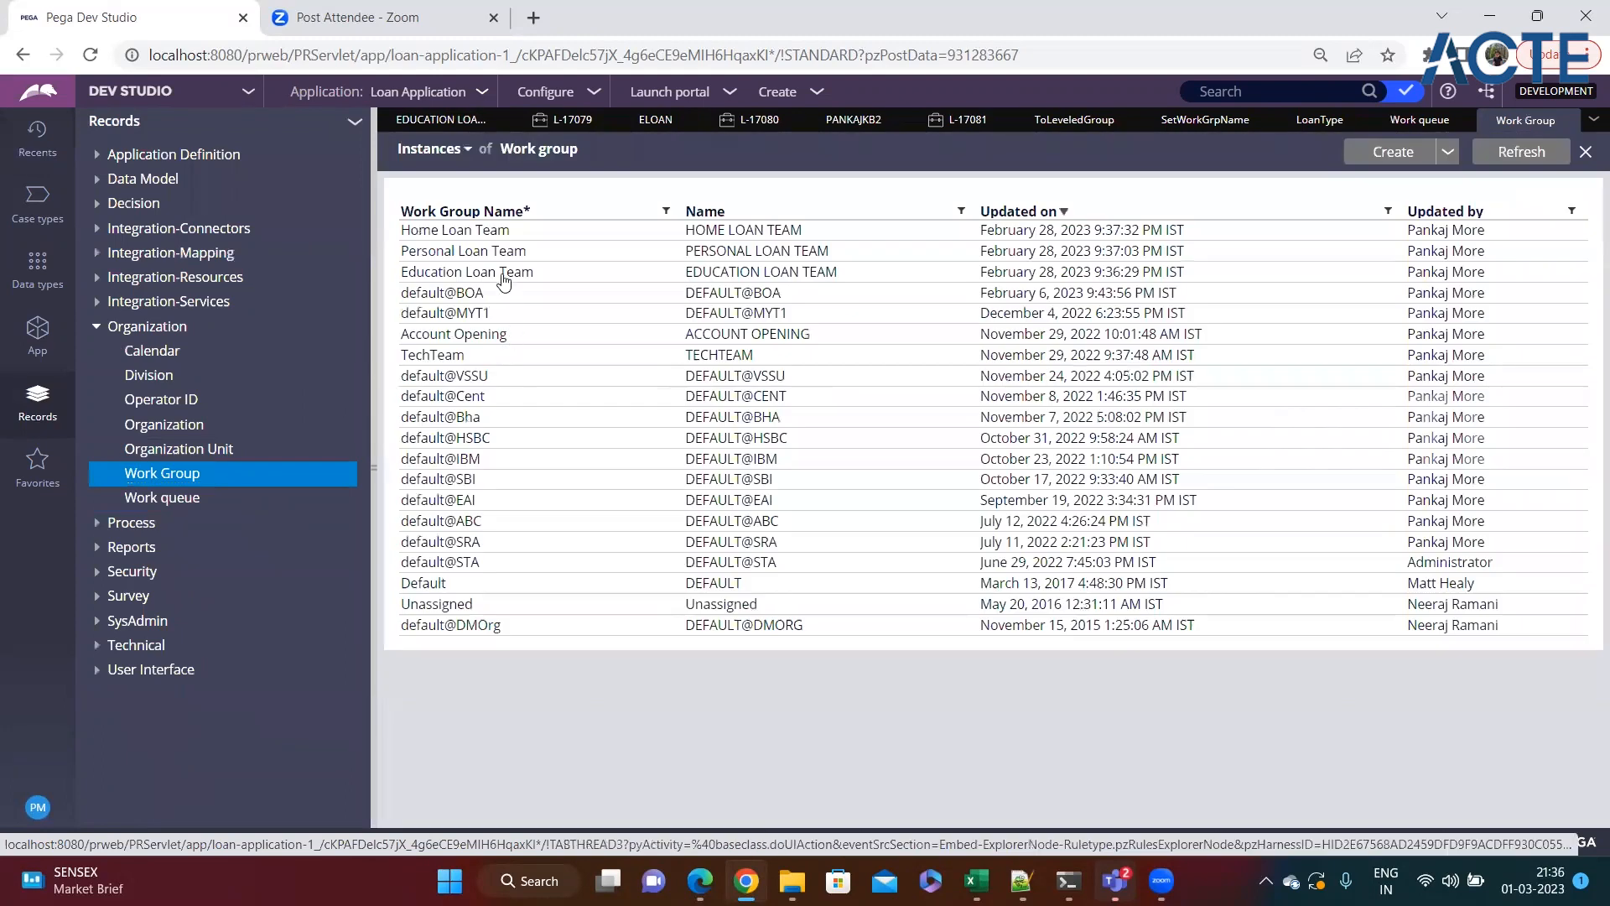
click(490, 228)
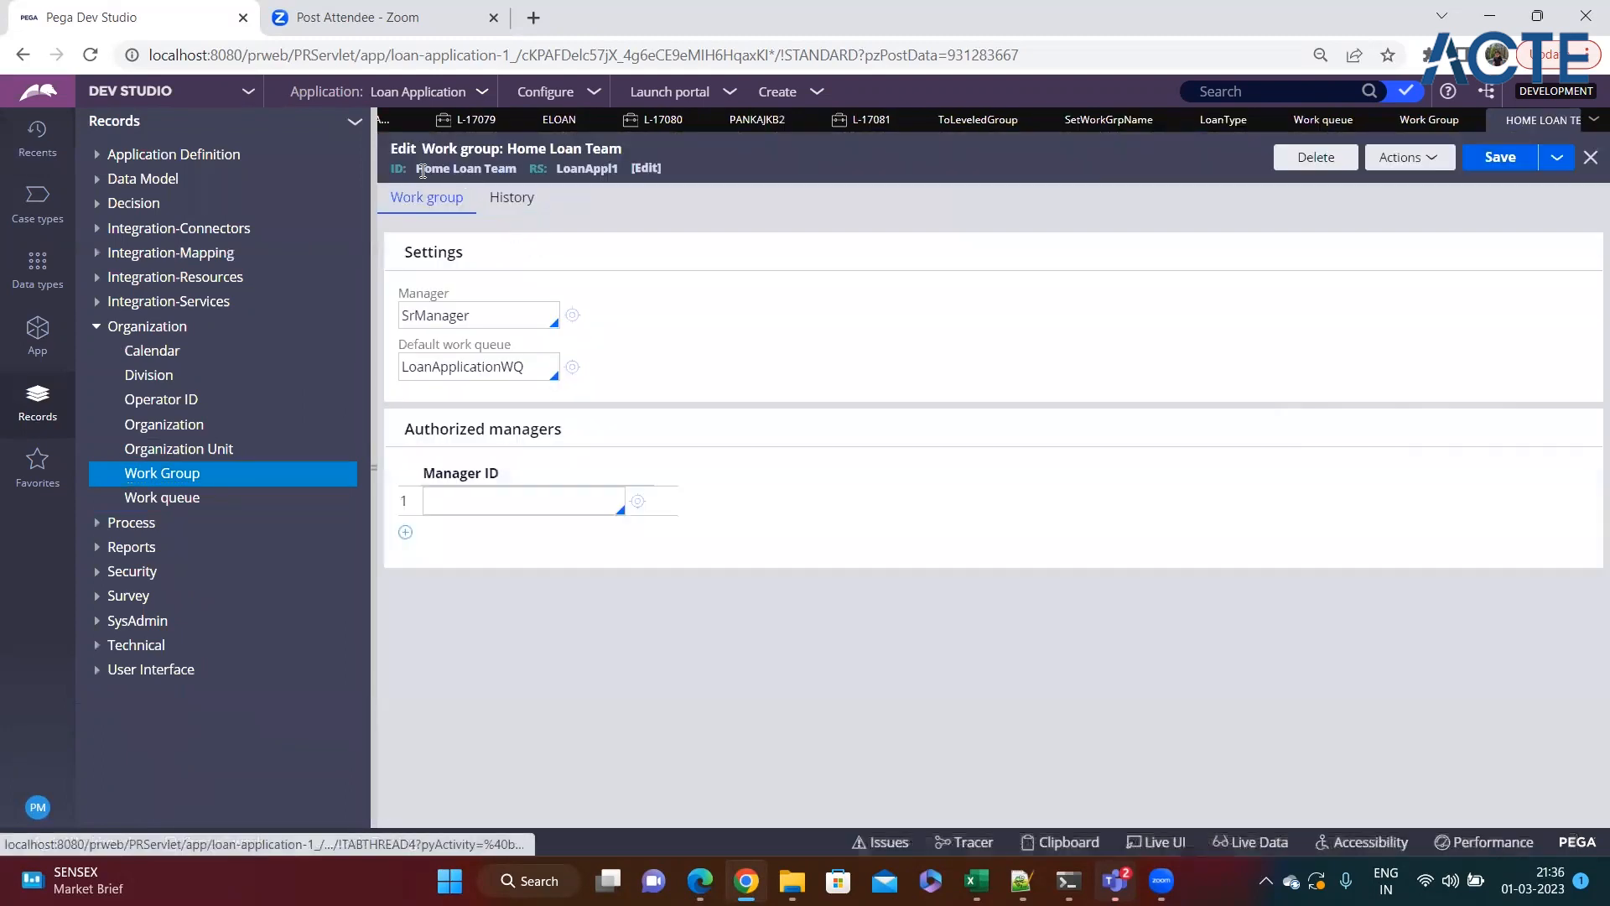
drag(415, 172, 523, 173)
key(ctrl+c)
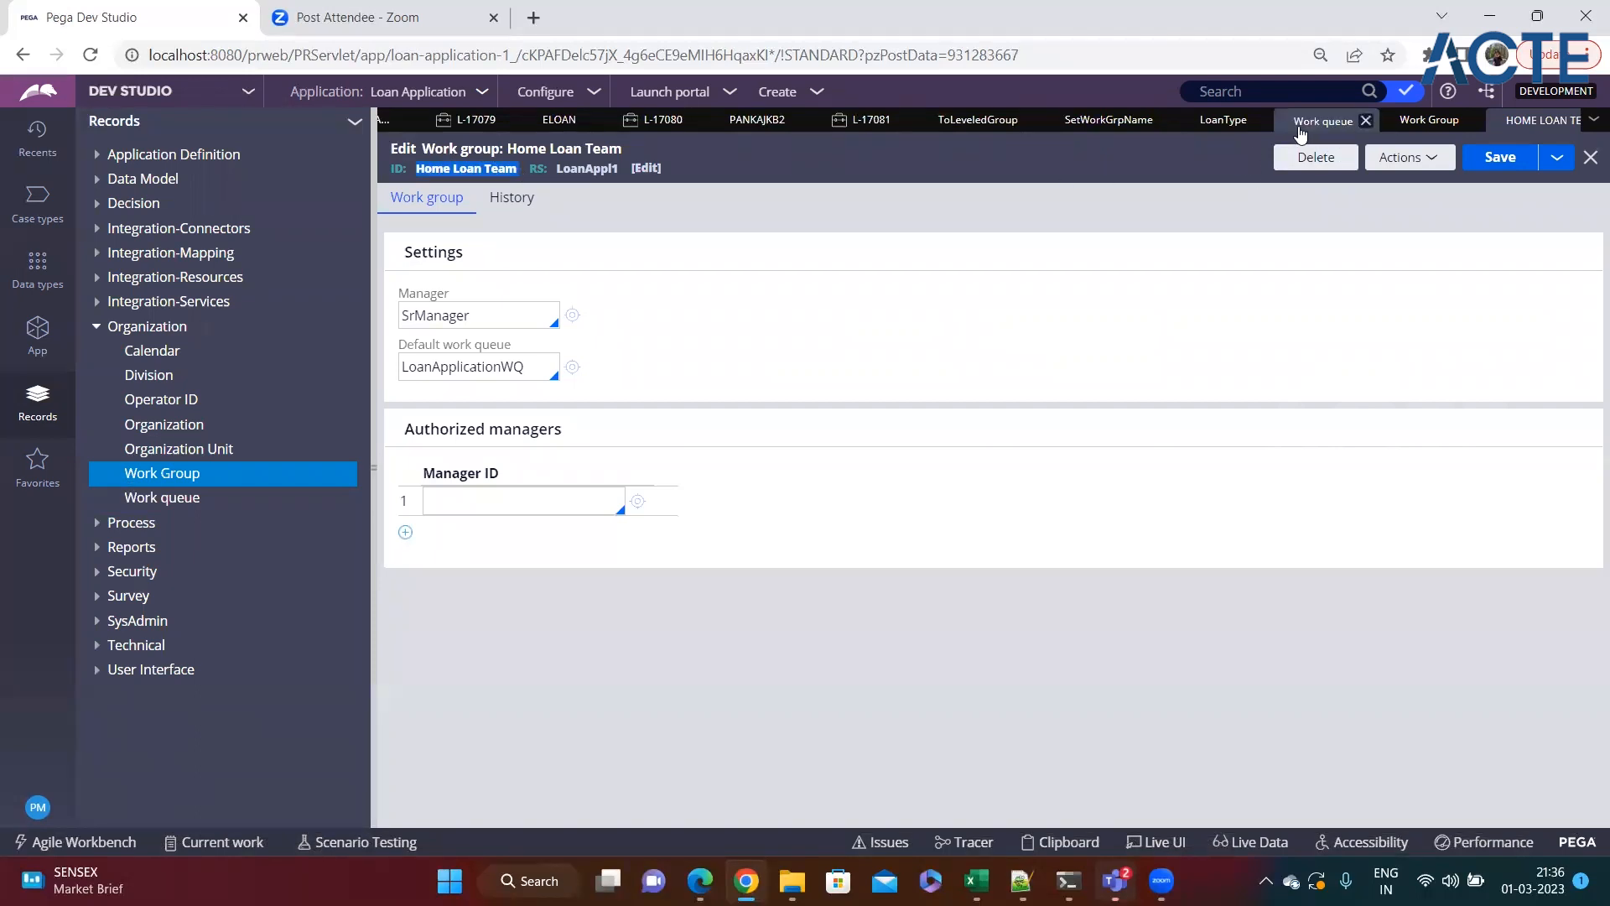
Step: Return to SetWorkGrpName, complete the Home Loan row's source as "Home Loan Team" and save the data transform
click(1589, 123)
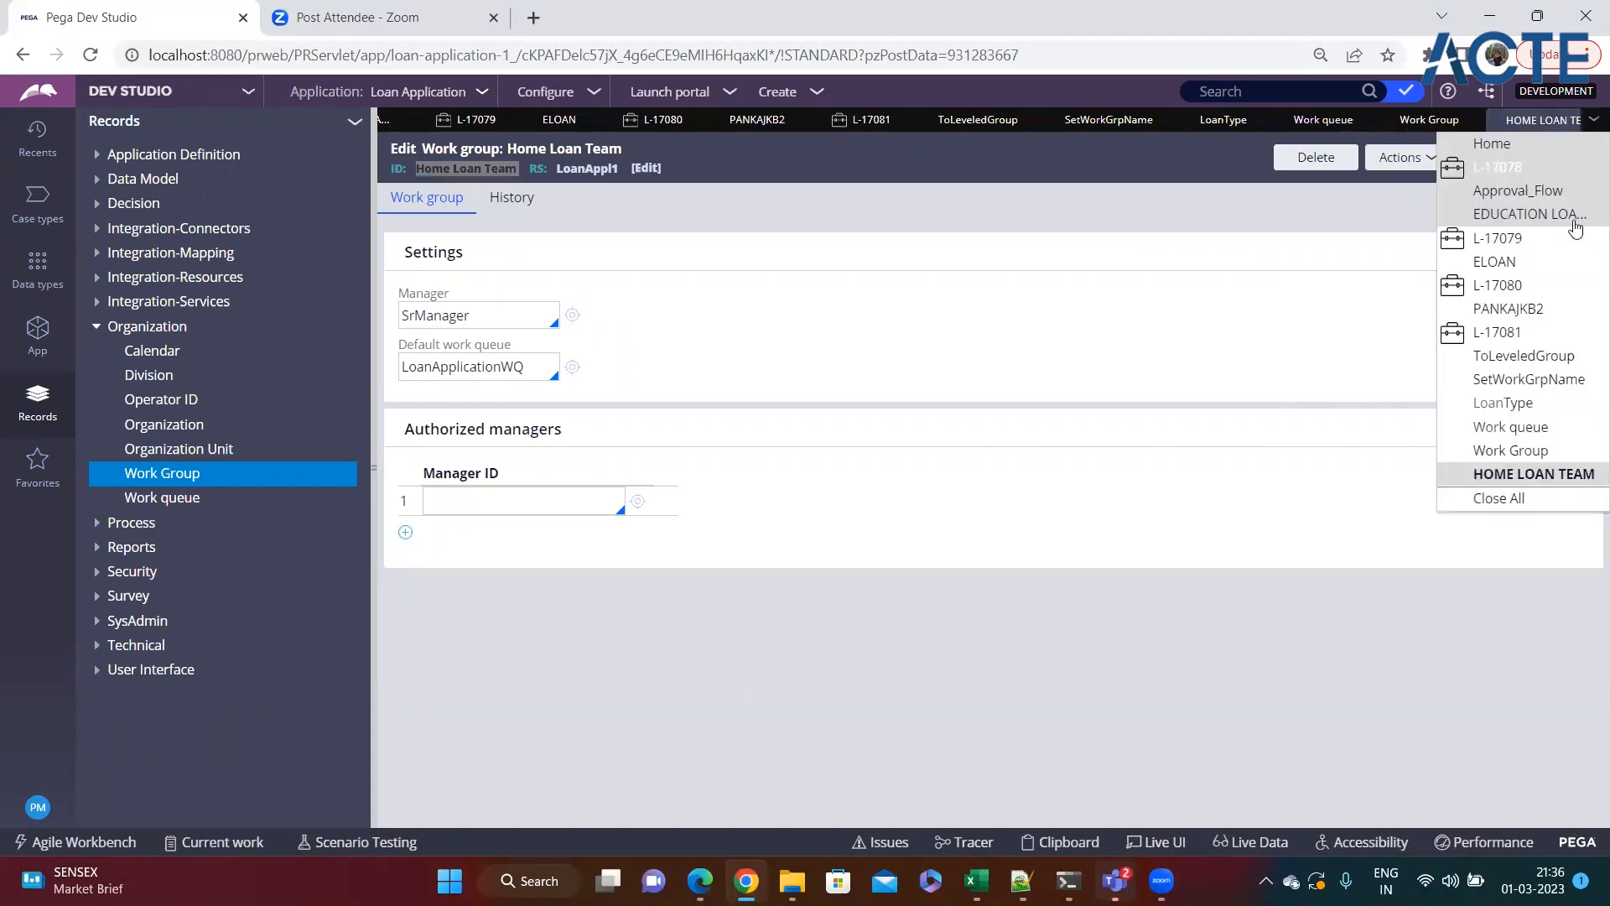
click(1514, 375)
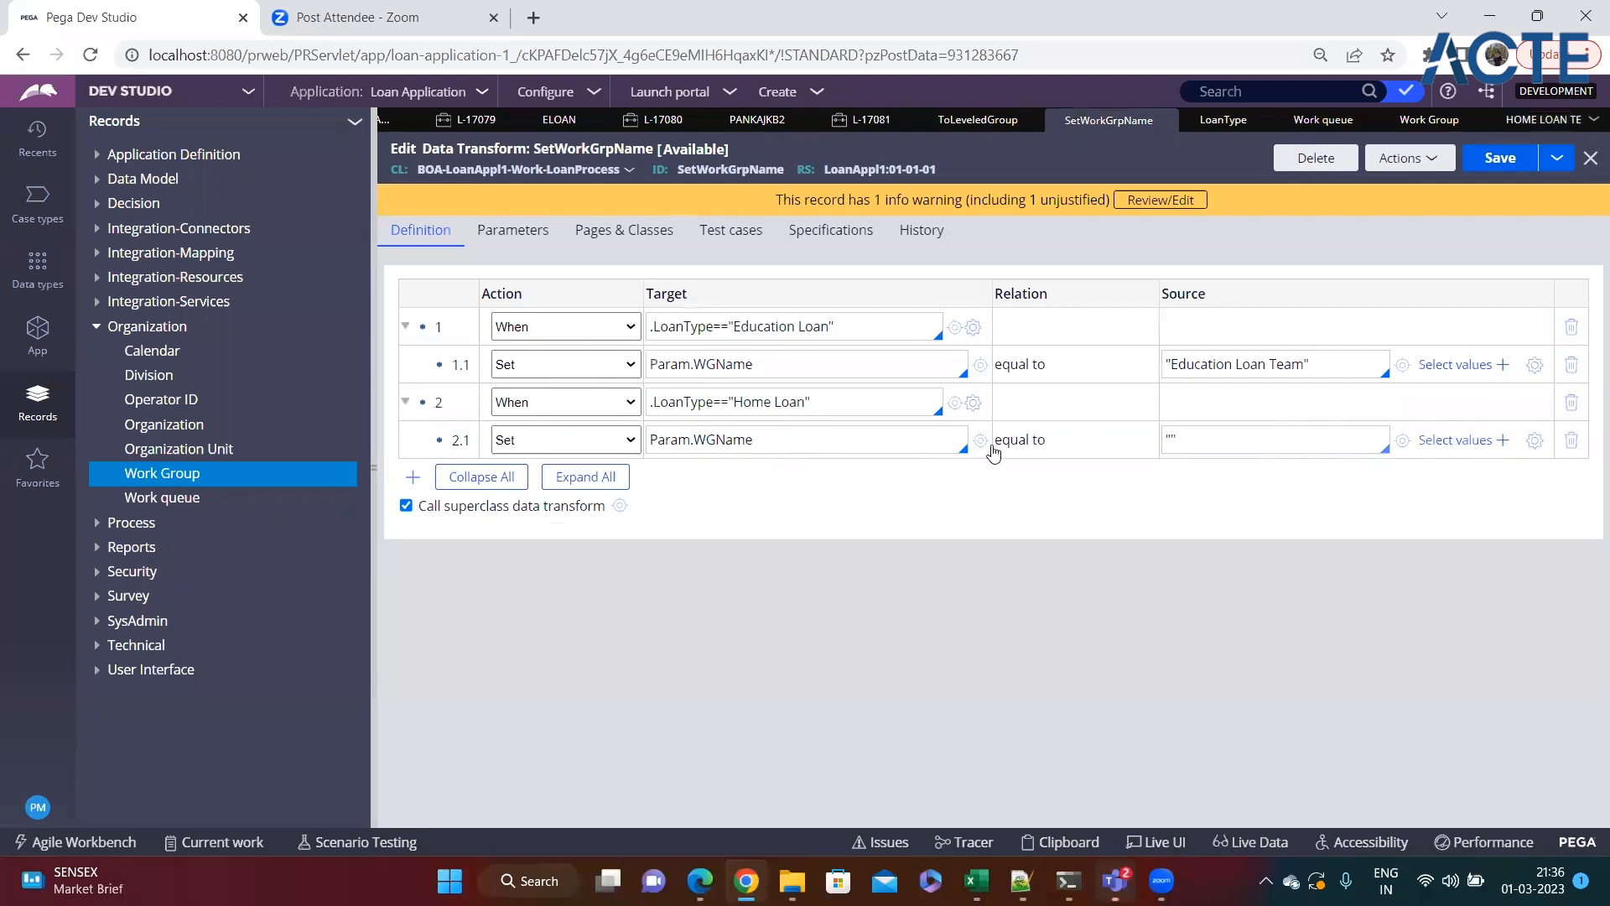
key(ctrl+v)
click(1484, 170)
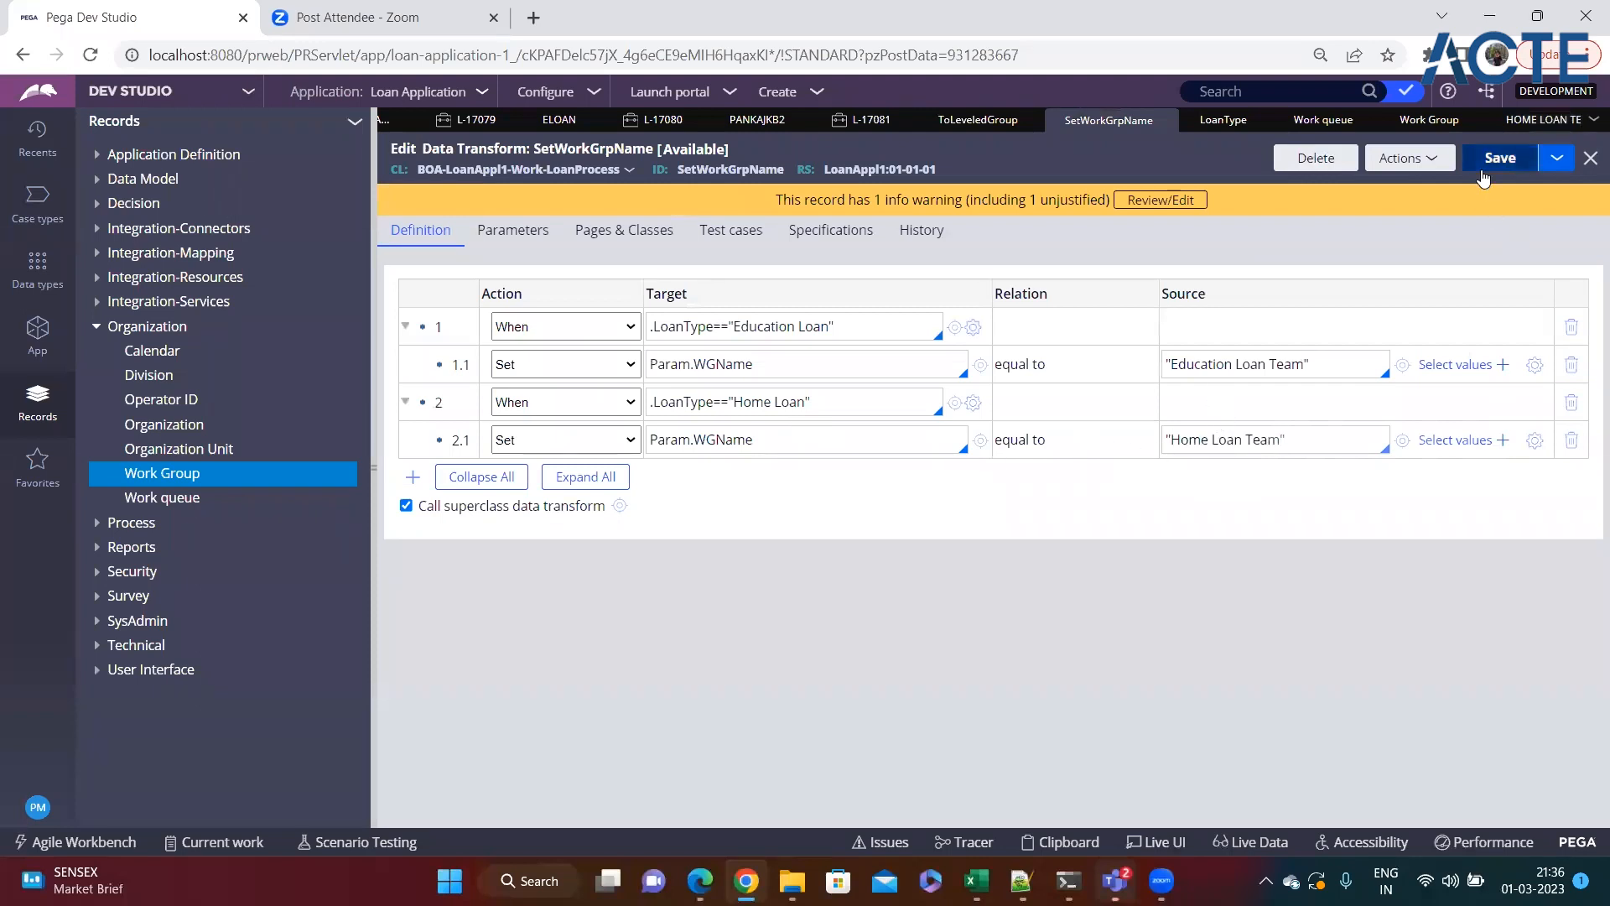
click(374, 471)
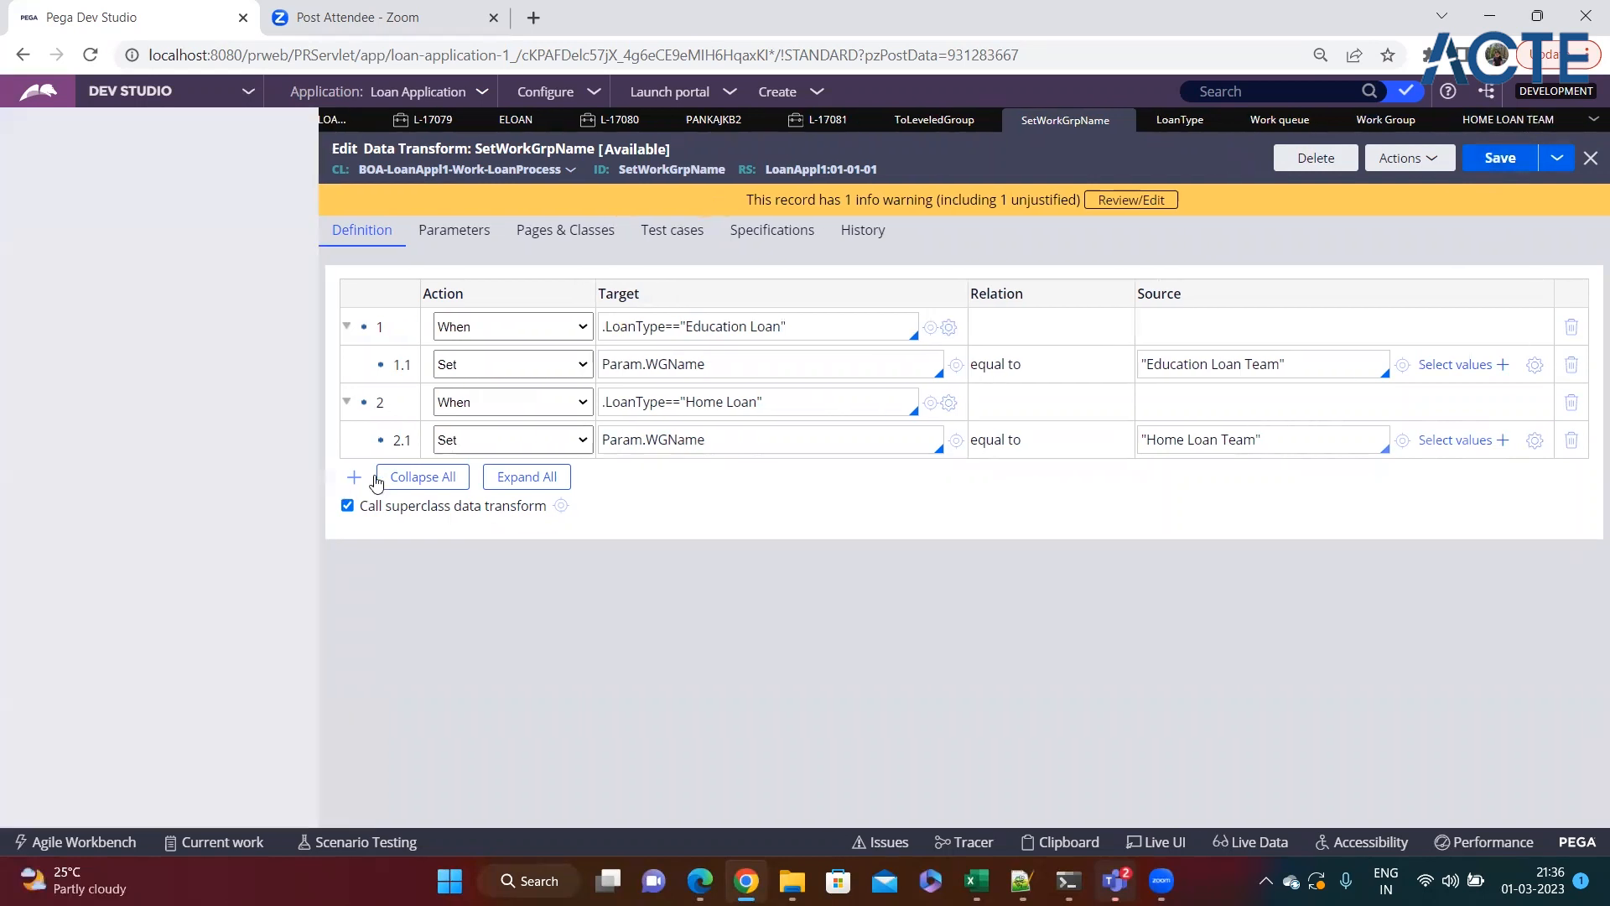
click(1501, 168)
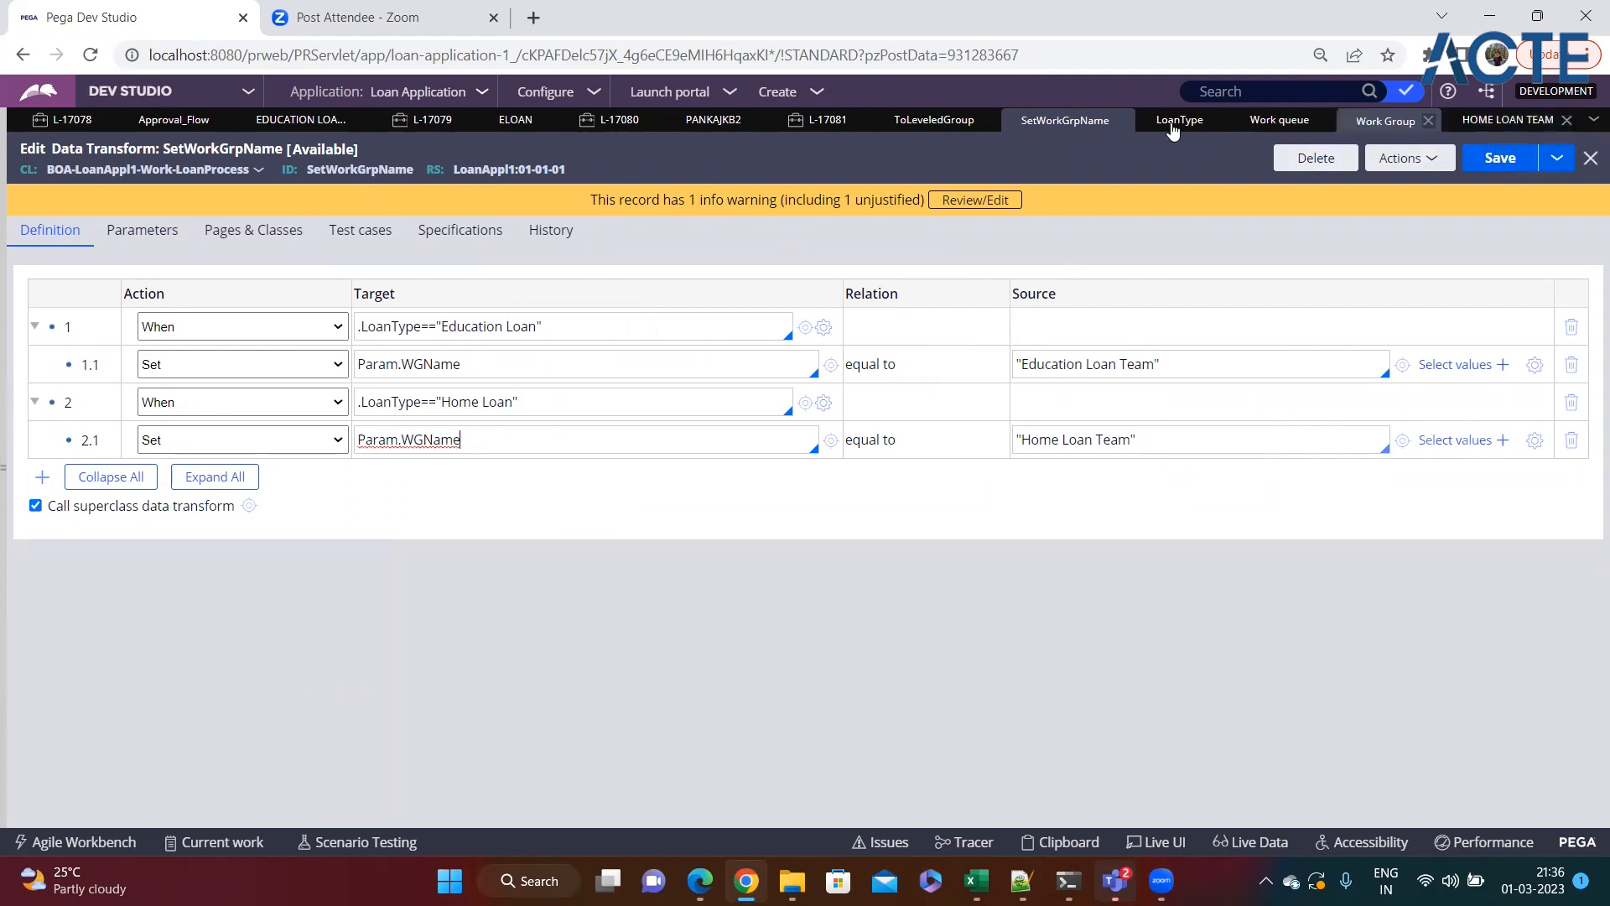
Step: Return to Approval_Flow, submit the start connector's properties with the SetWorkGrpName data transform applied, and save the flow
click(932, 122)
click(369, 120)
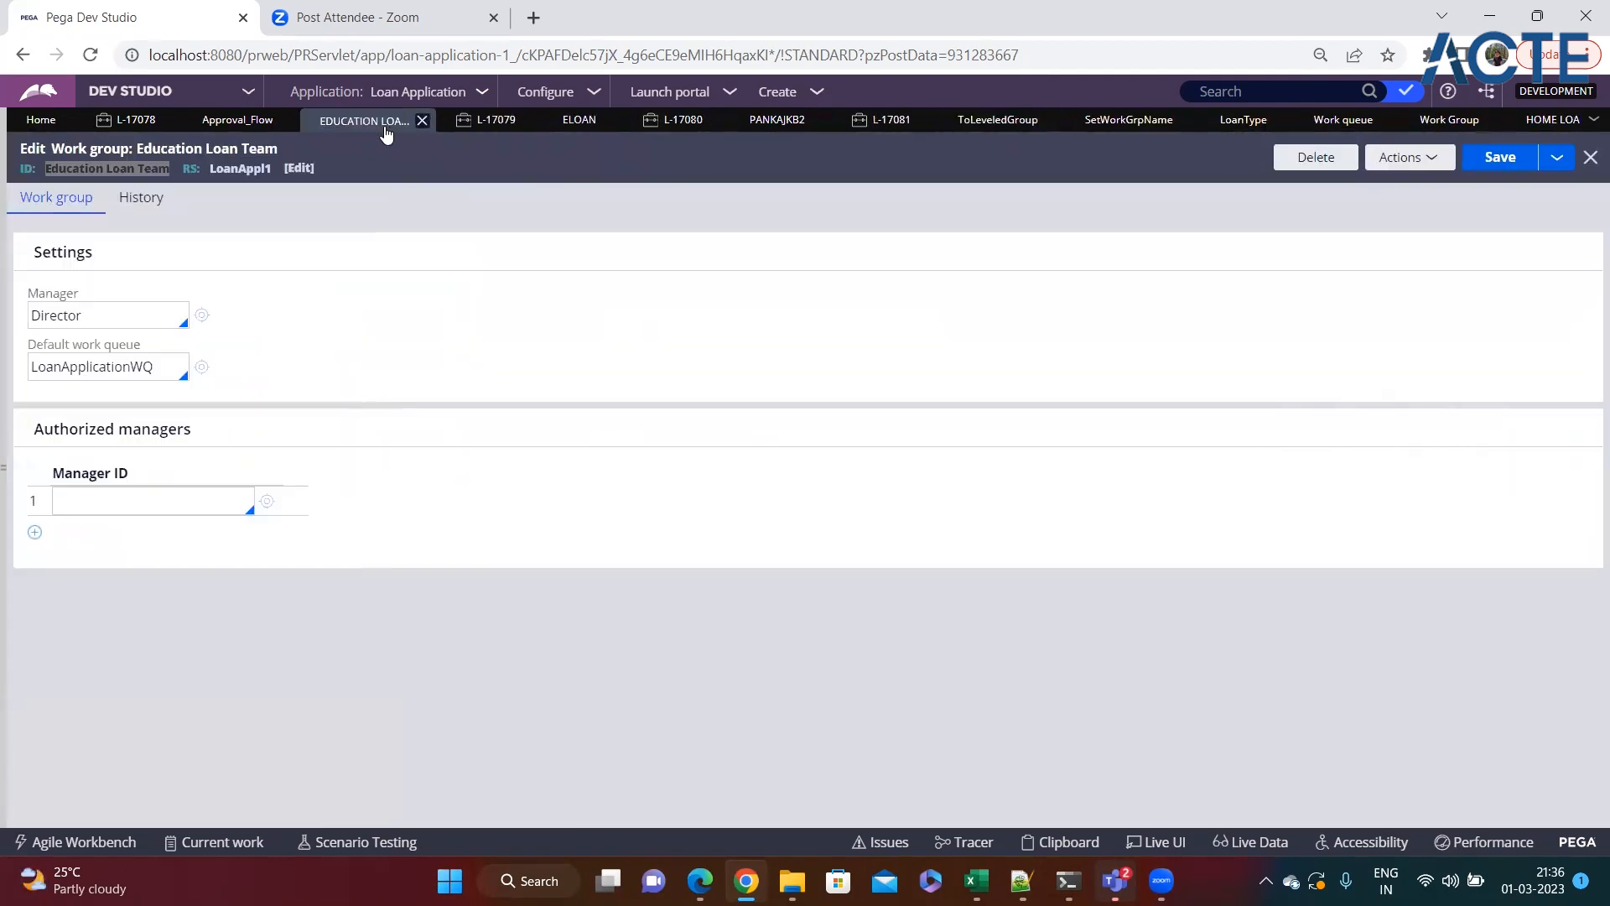
click(237, 119)
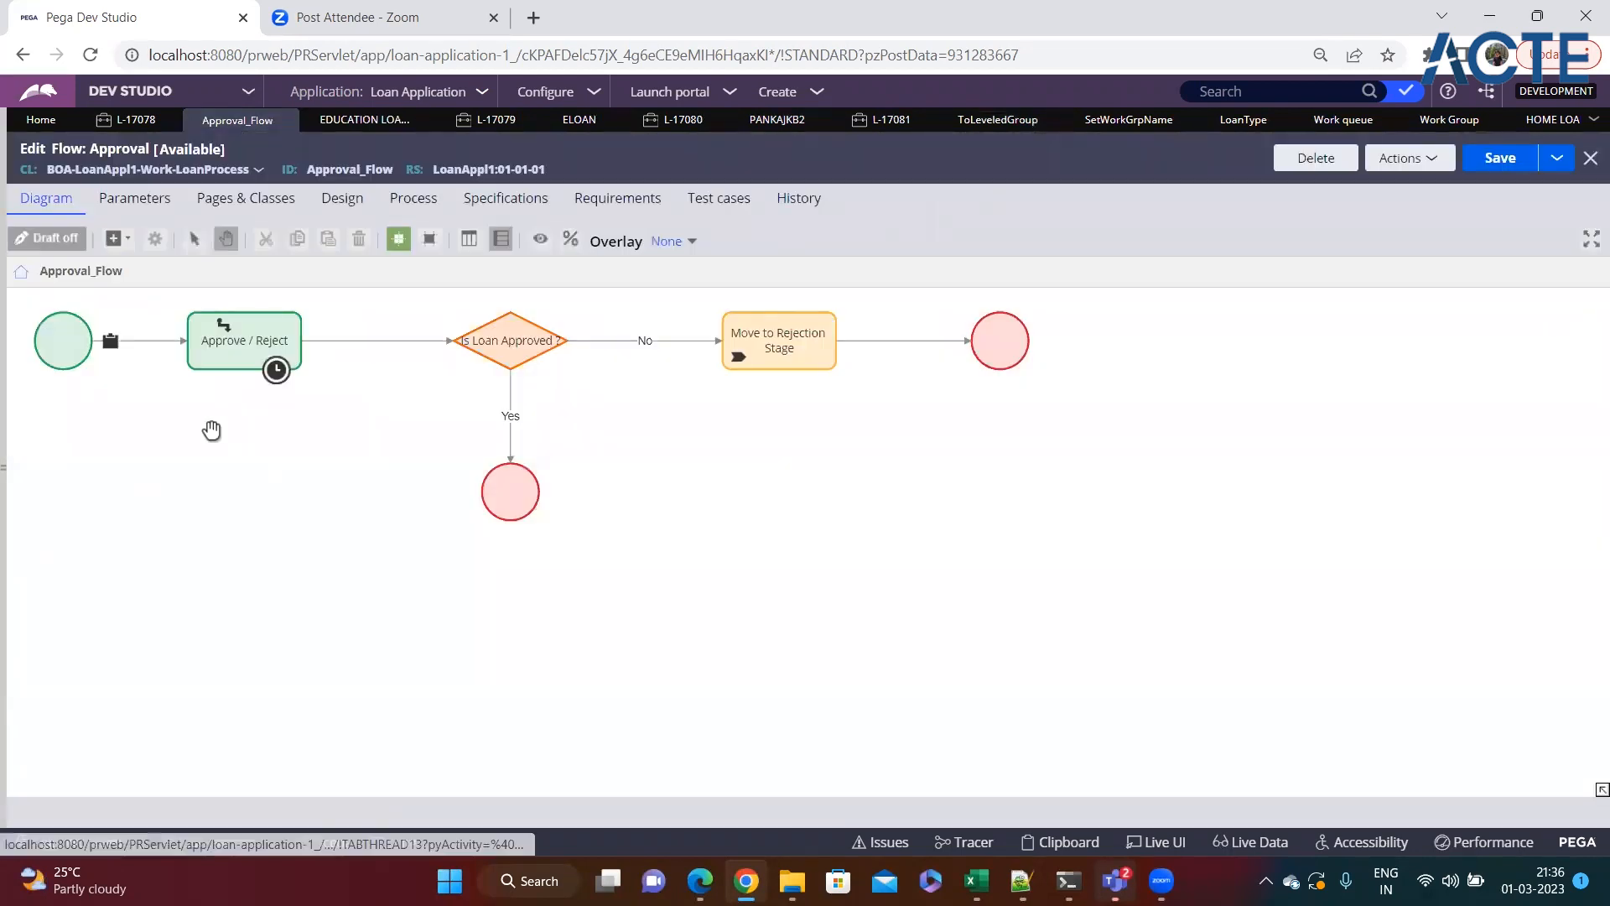
double_click(145, 340)
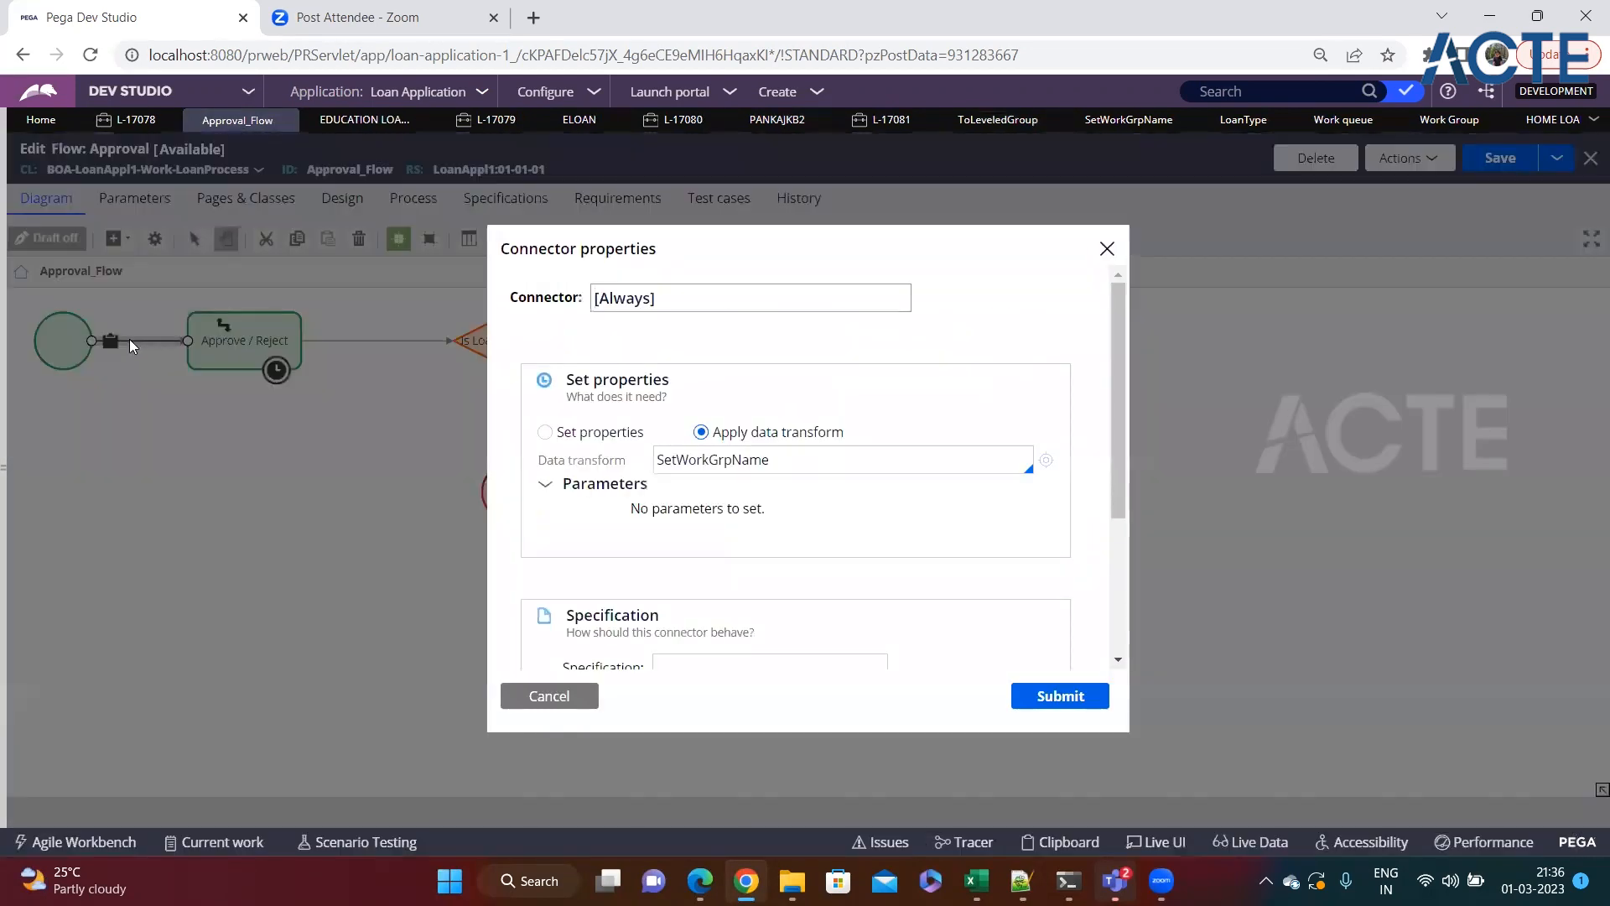
click(1048, 690)
click(1489, 171)
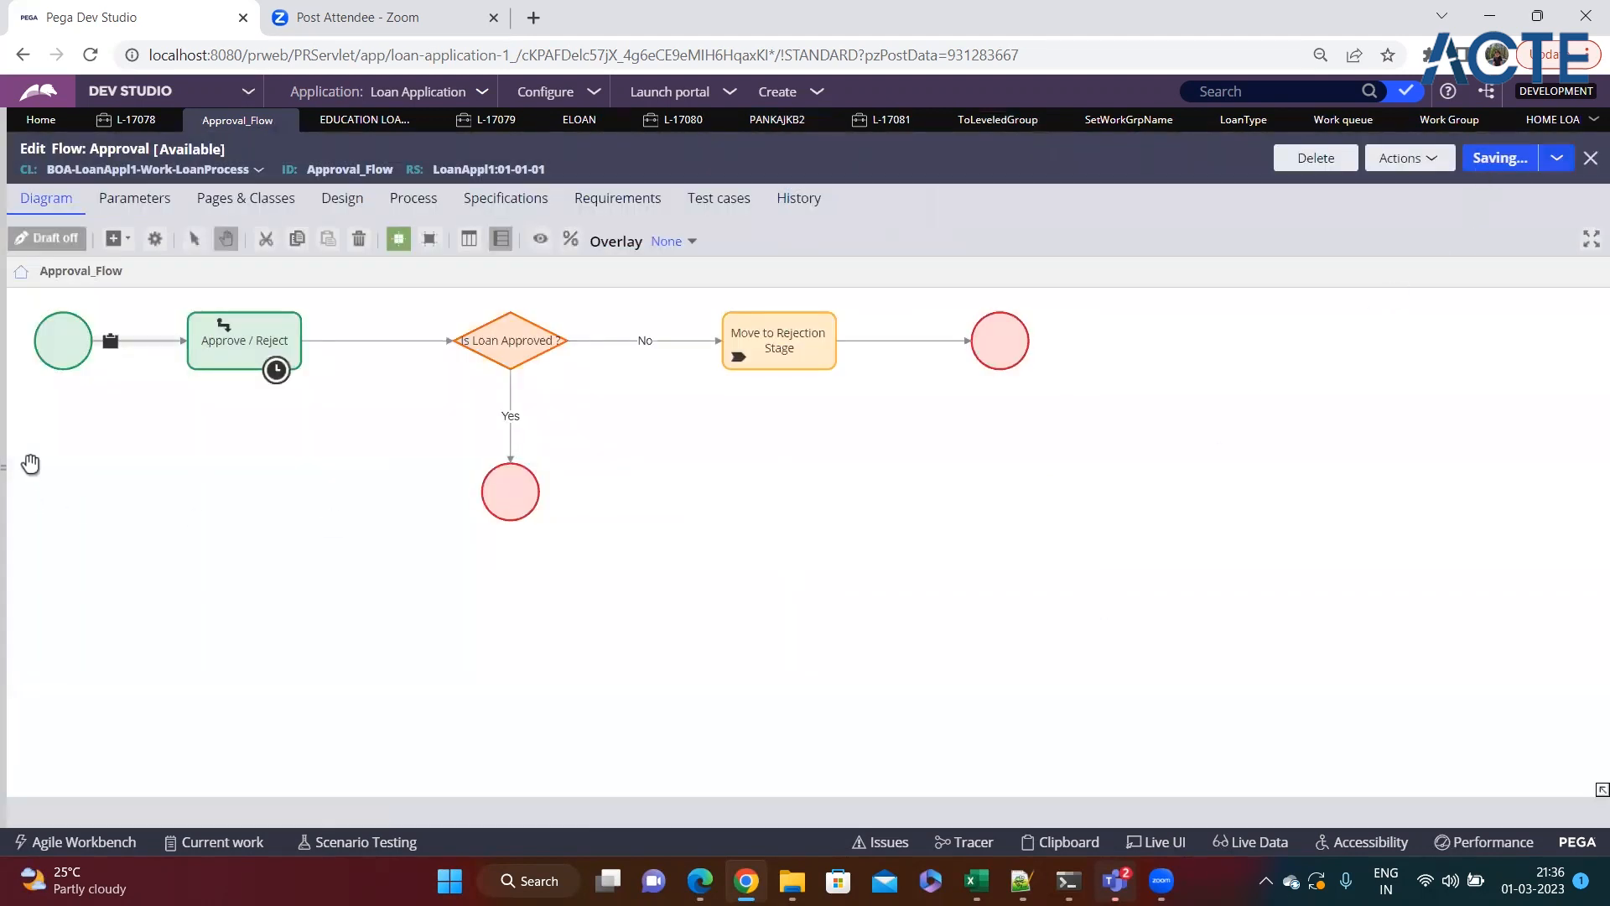
Step: Open SetWorkGrpName from the properties of the connector leading to Approve / Reject and copy the Param.WGName target
click(242, 352)
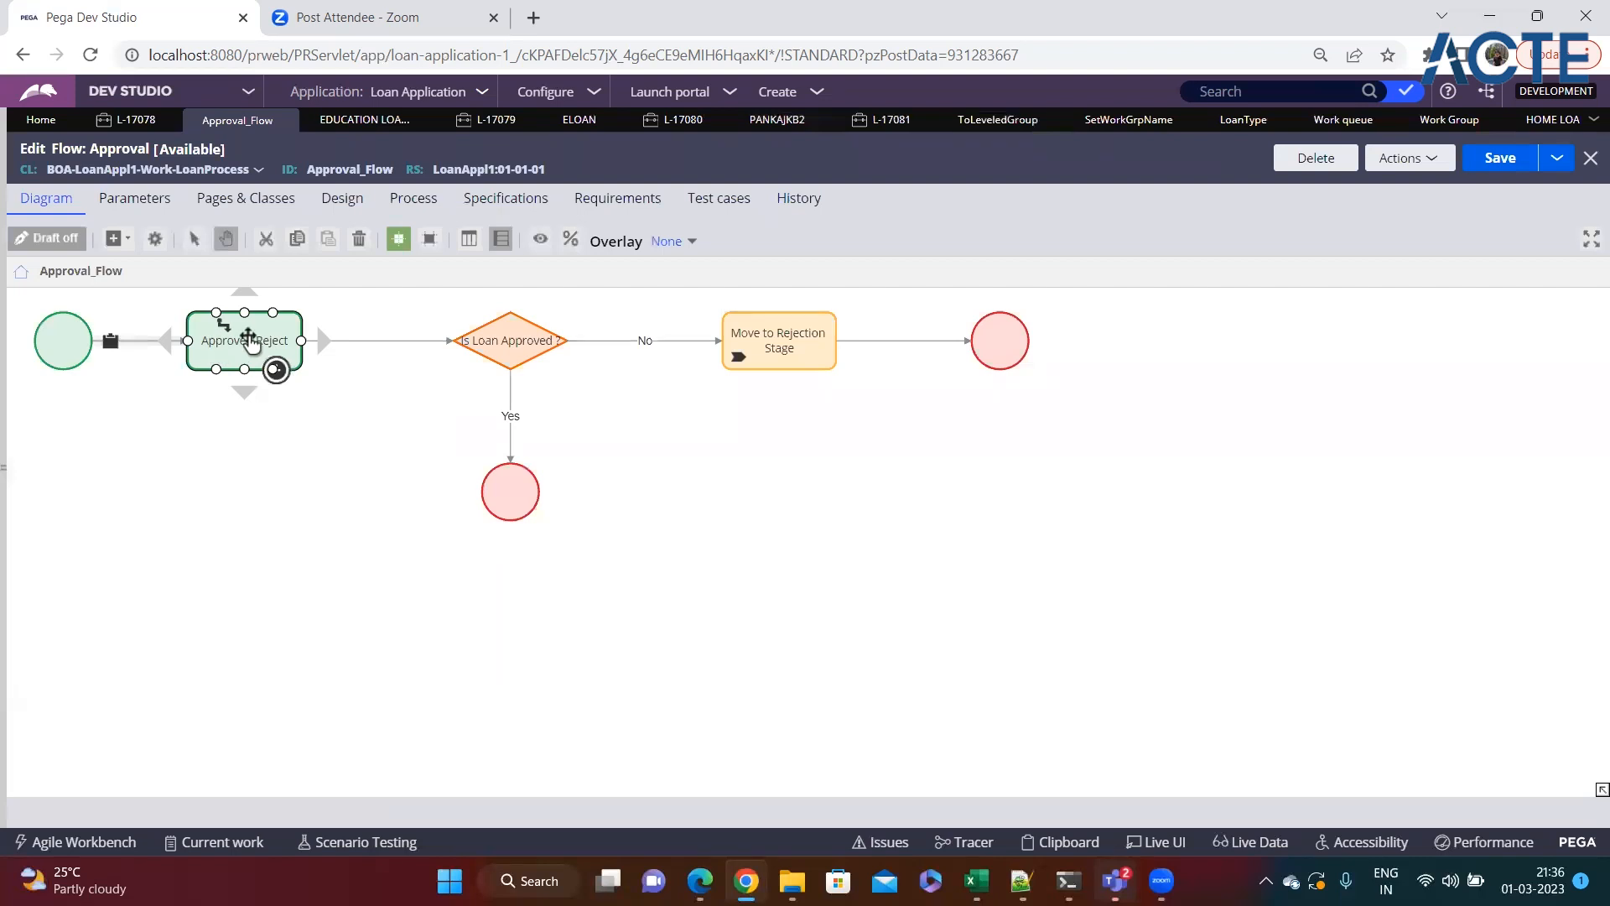
click(140, 347)
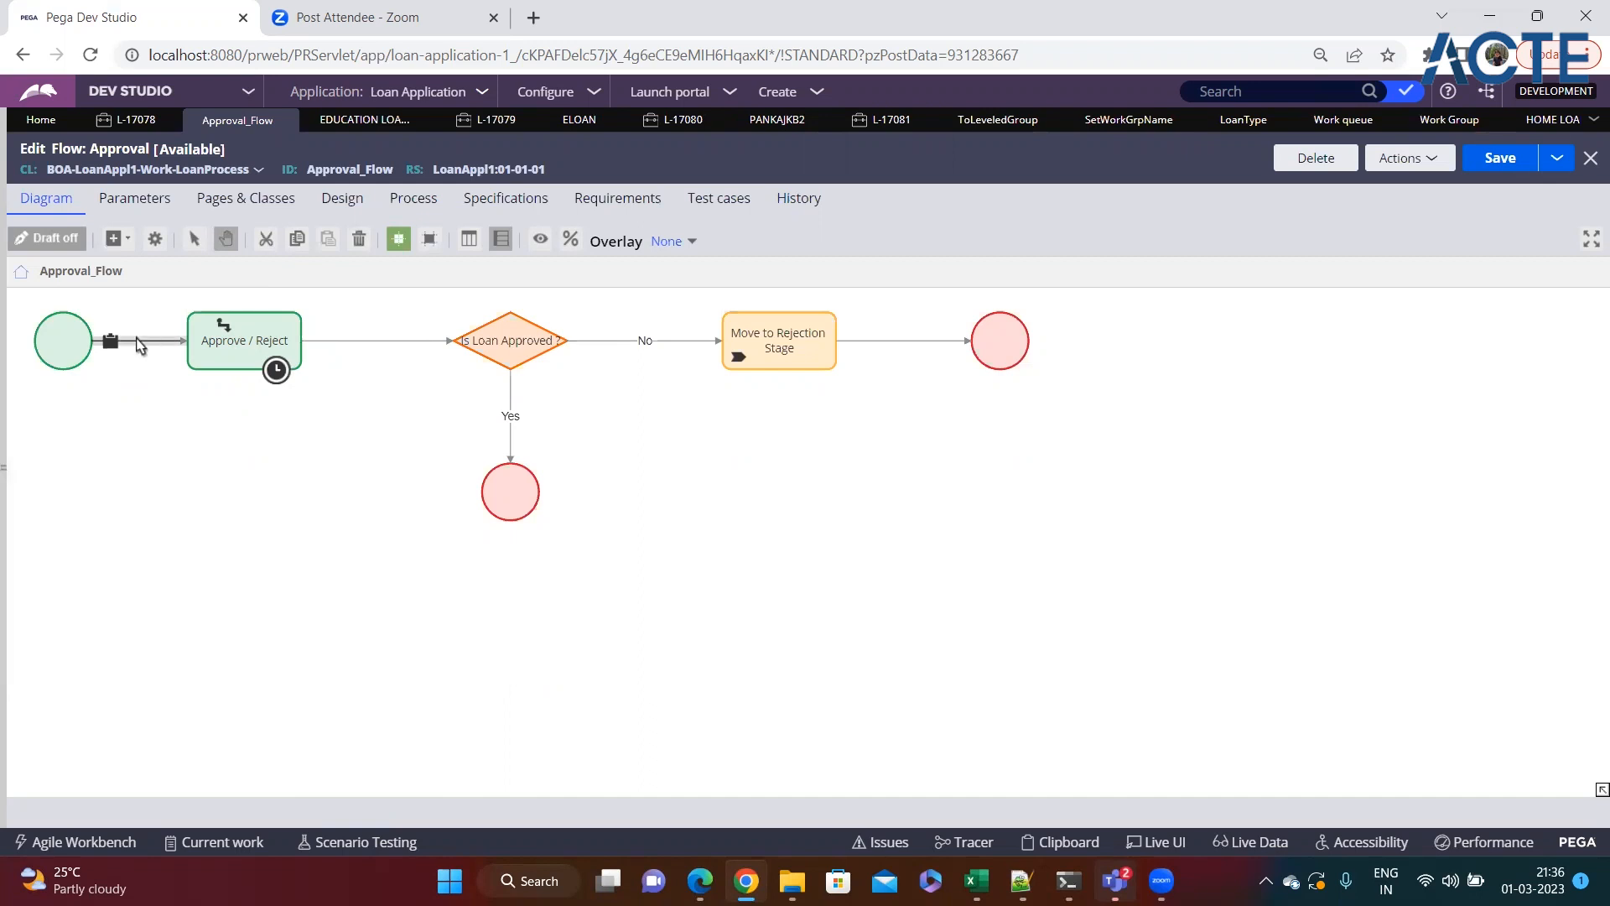
double_click(140, 345)
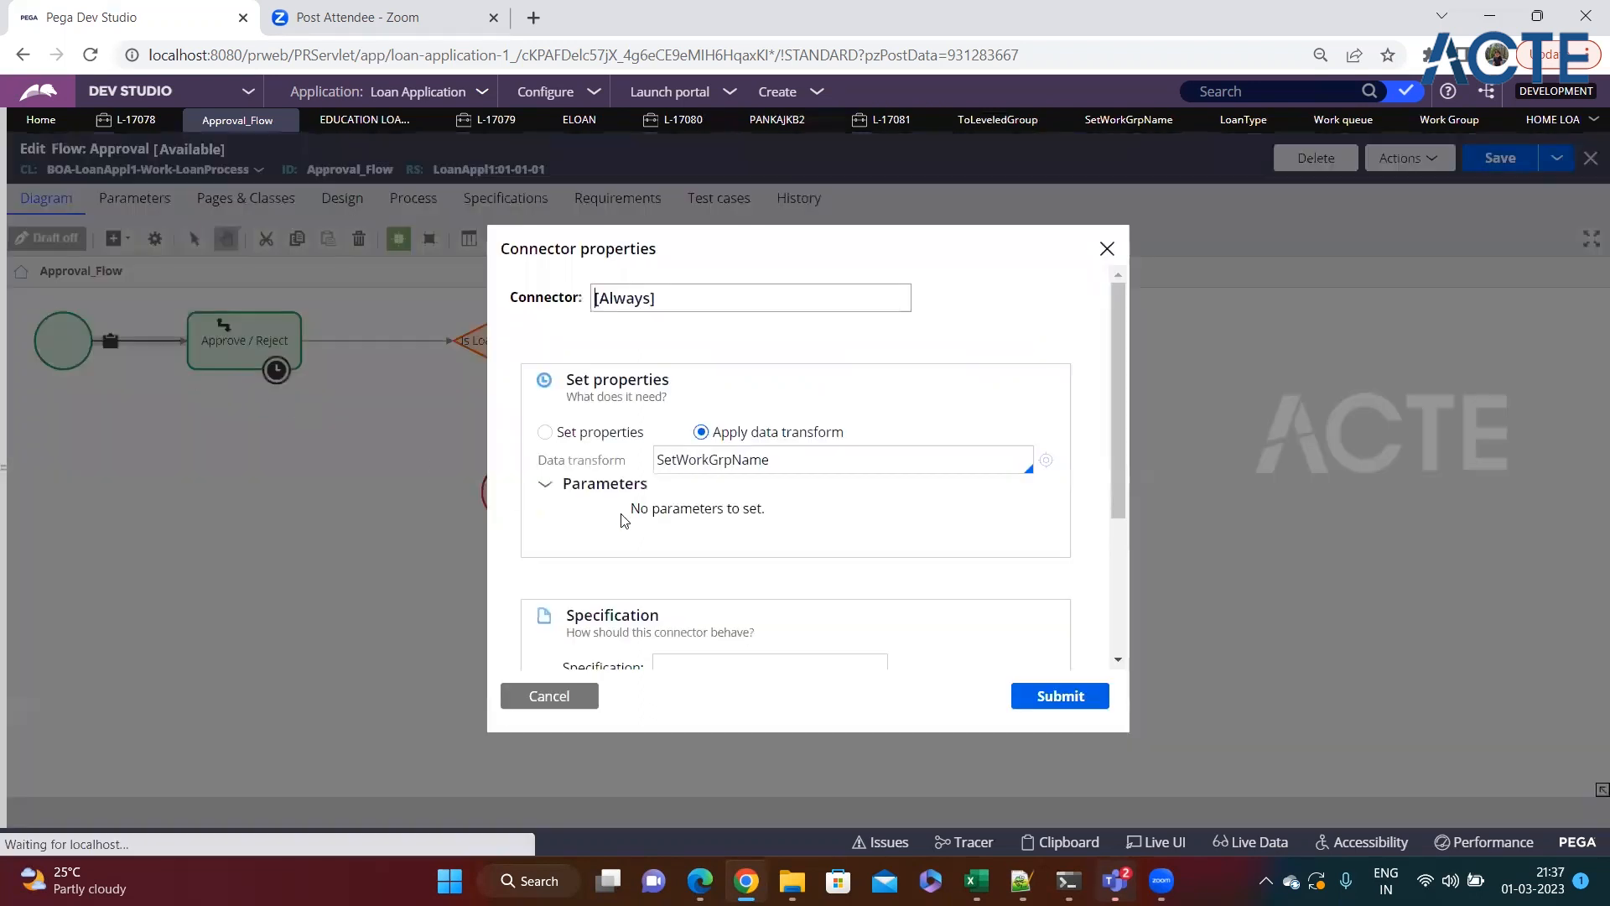
click(1046, 460)
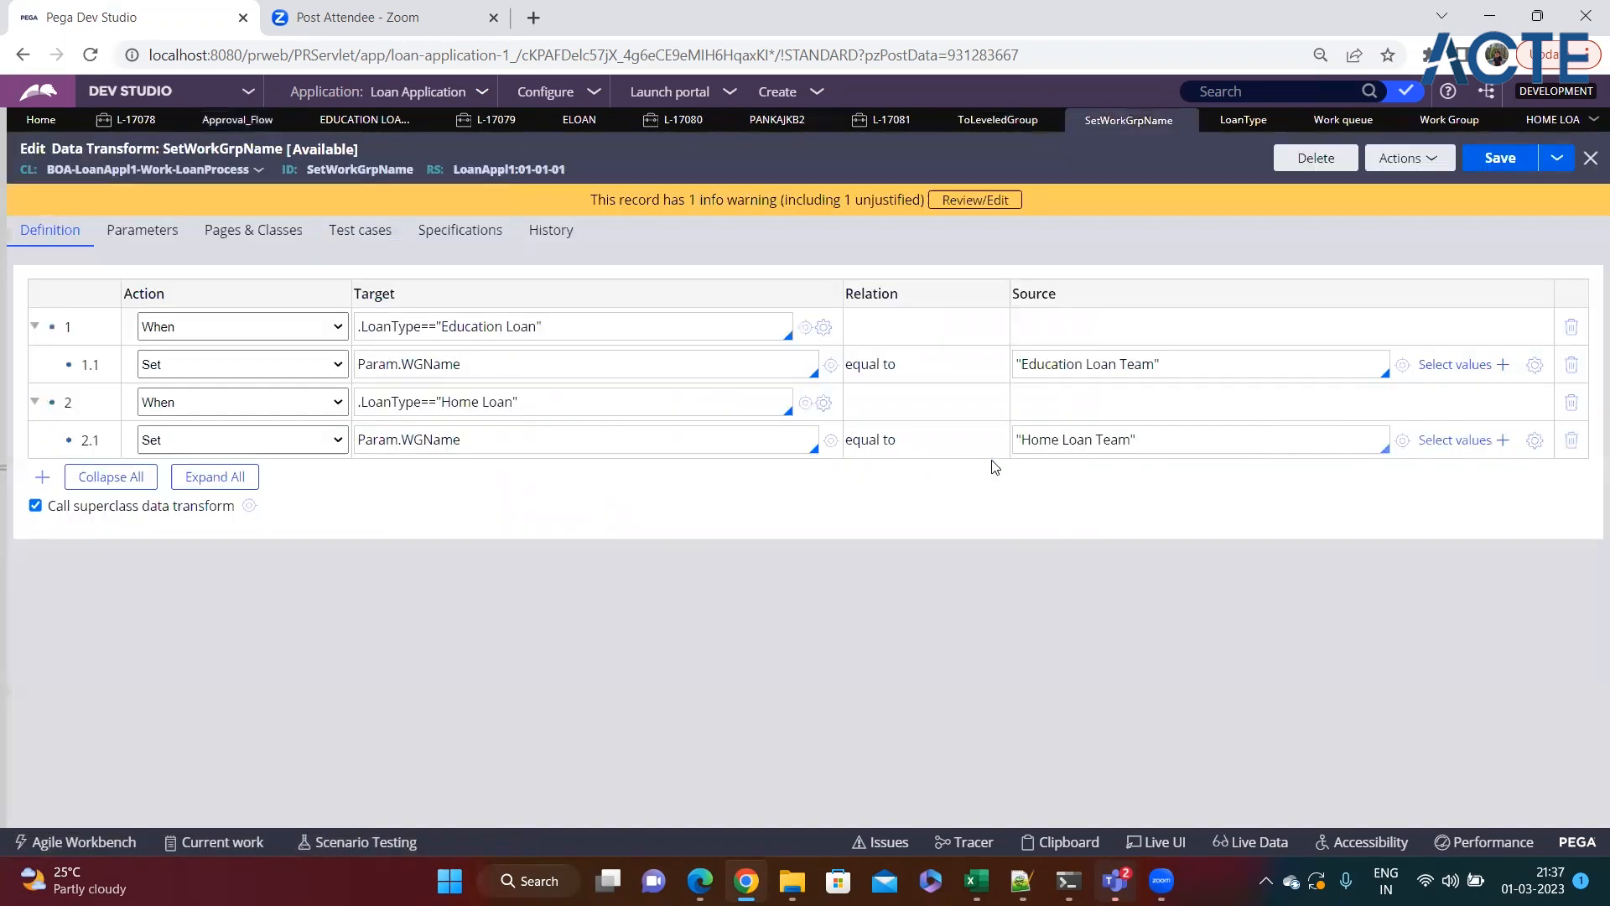
double_click(560, 446)
key(ctrl+c)
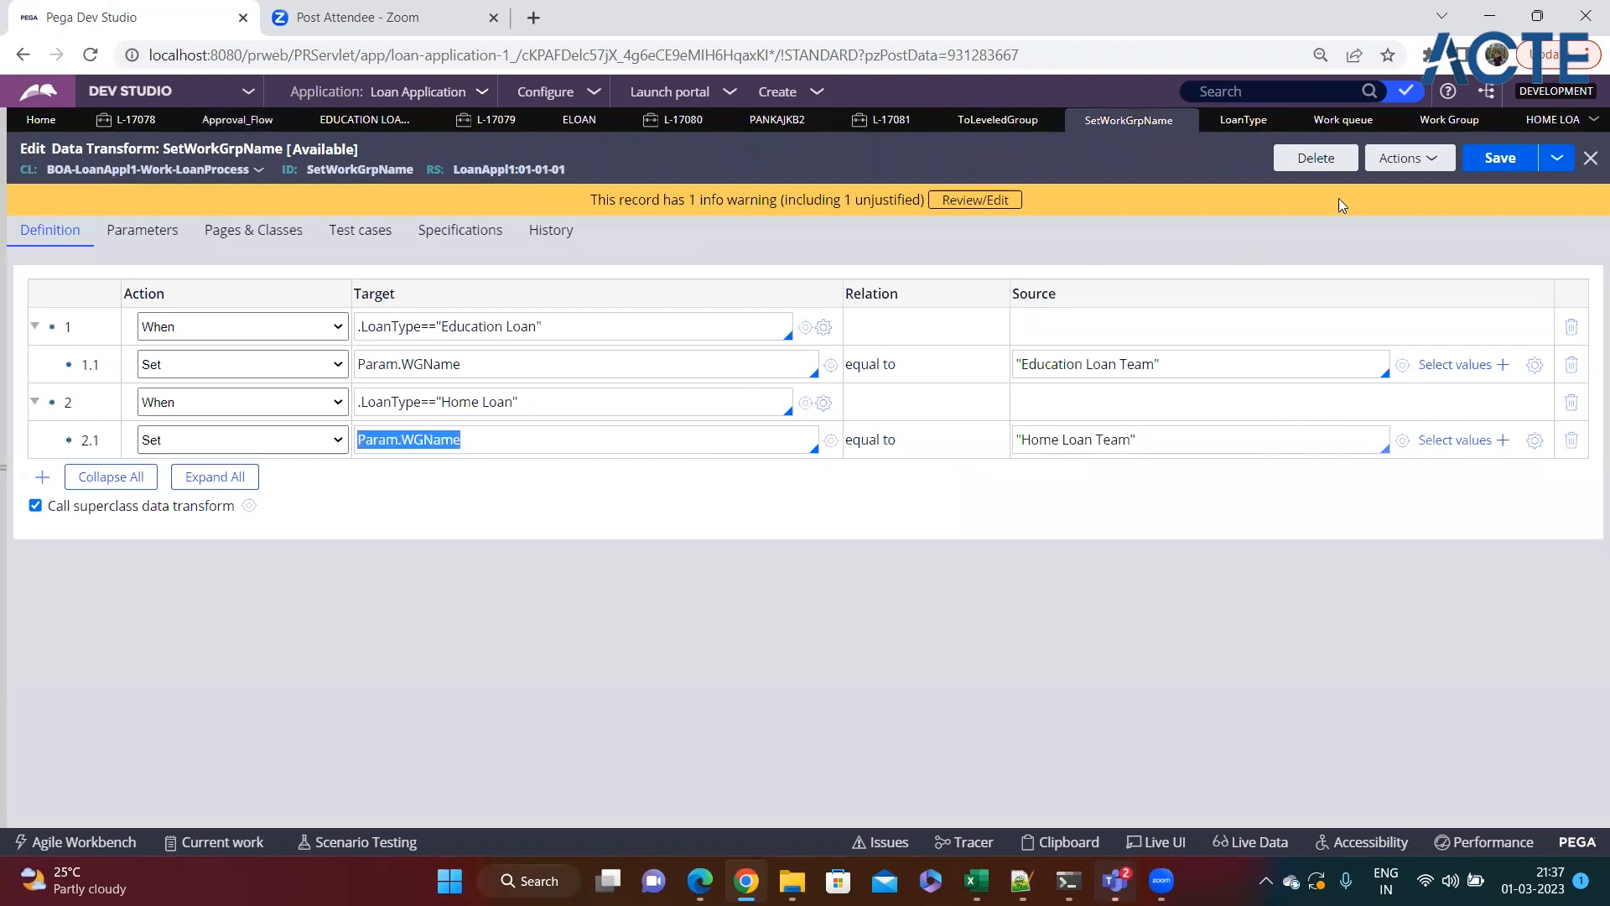
Step: Back in Approval_Flow, set the Approve / Reject assignment's workgroup parameter to Param.WGName and save the flow
click(233, 120)
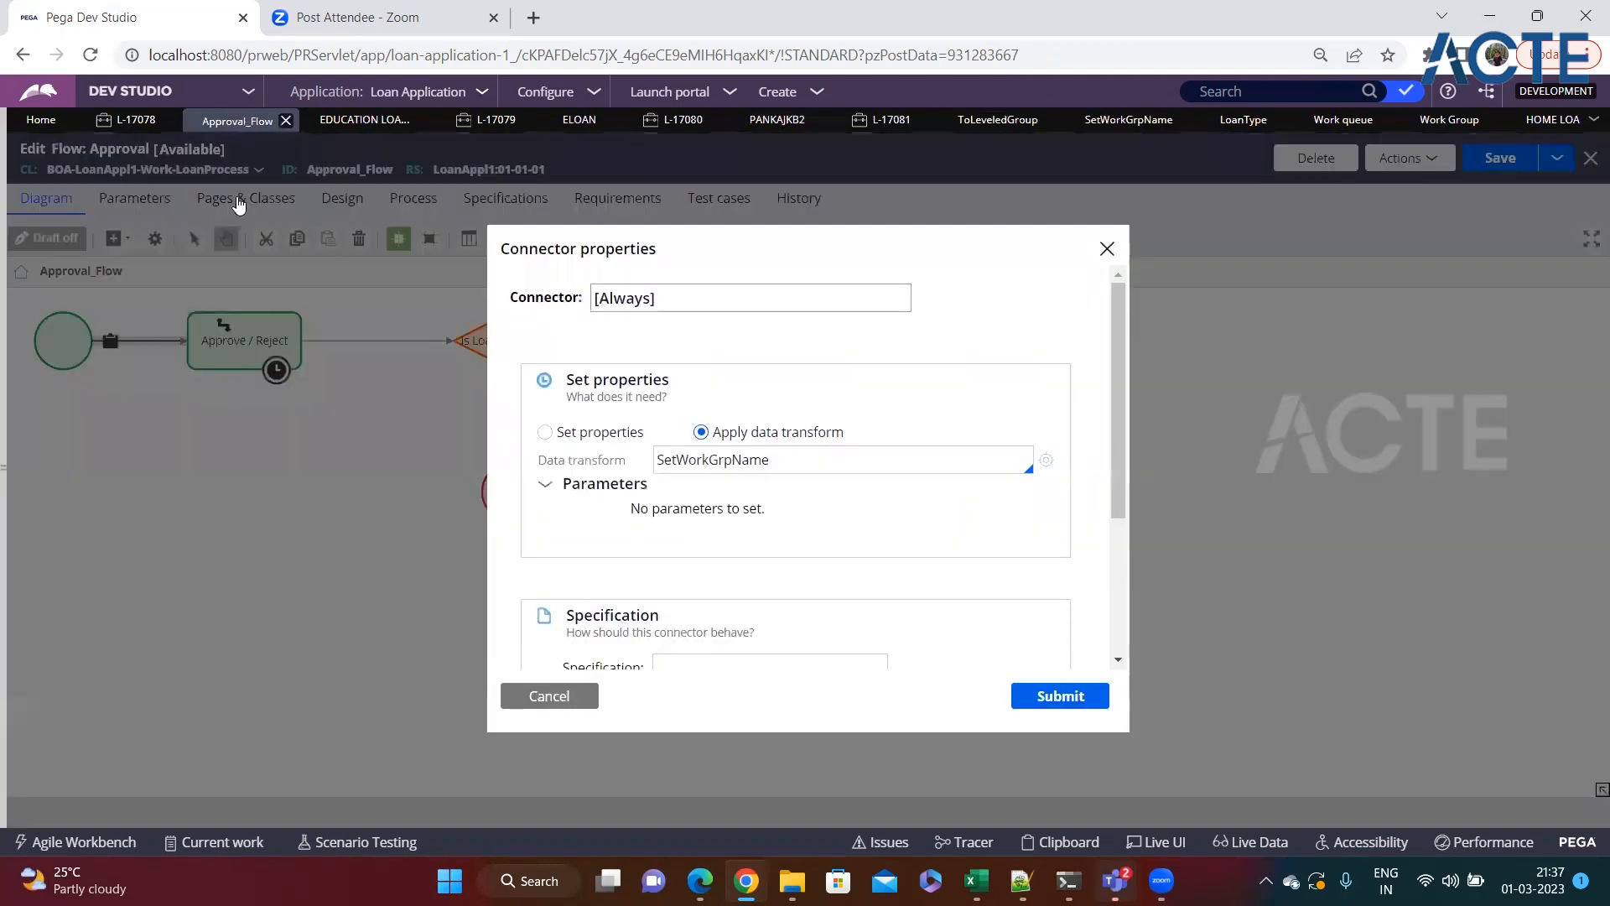
click(1106, 249)
double_click(266, 359)
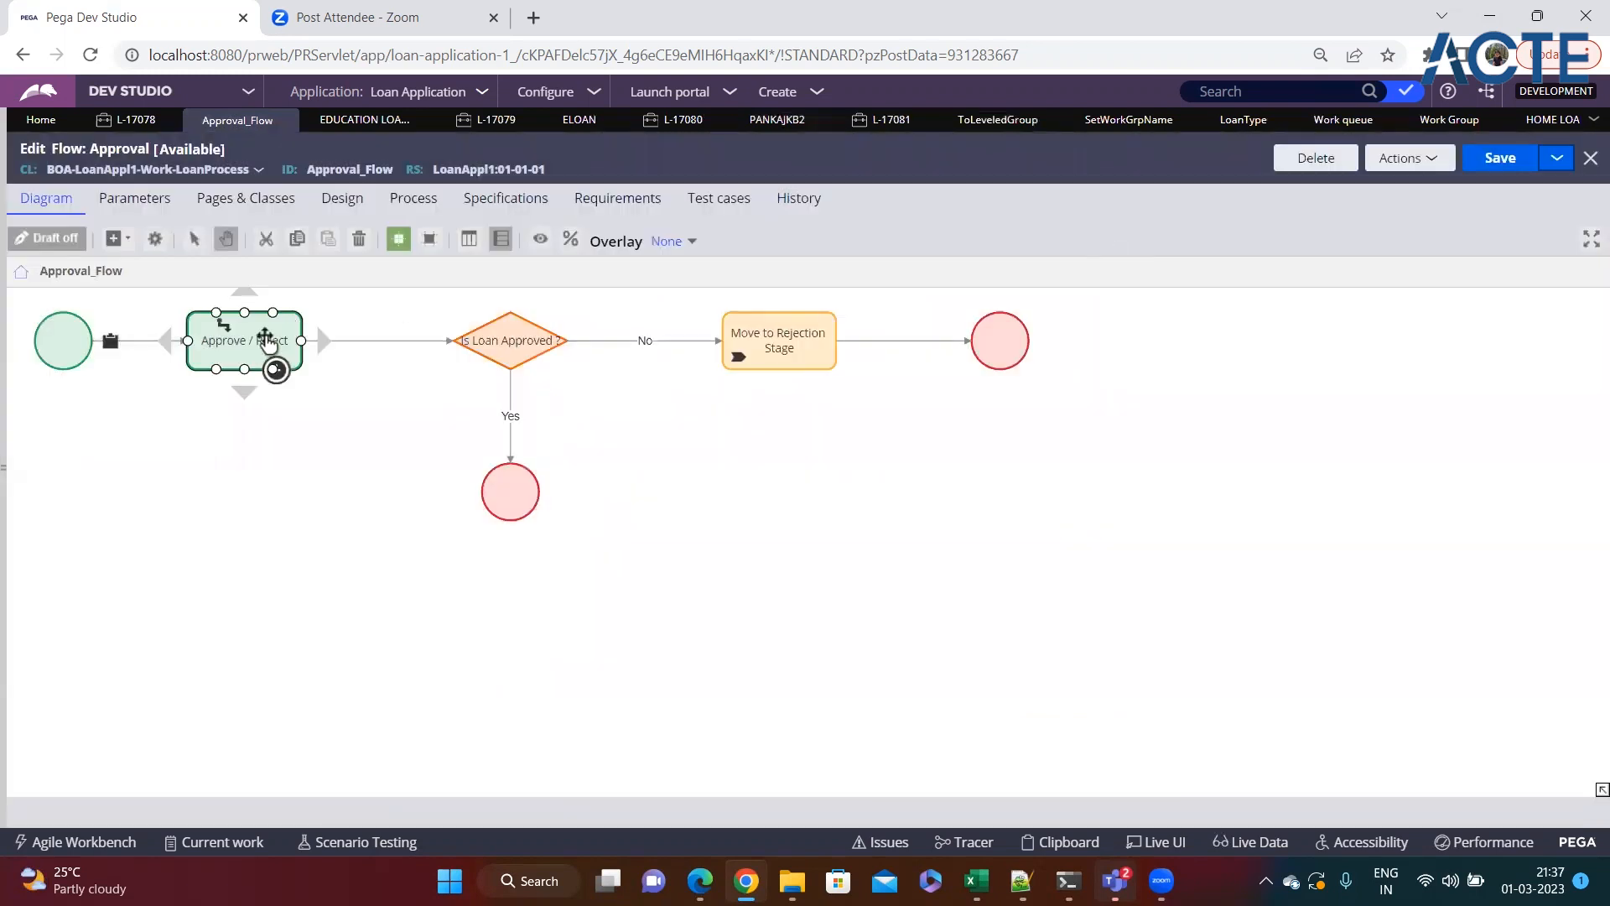
scroll(587, 533, down, 4)
scroll(610, 427, up, 2)
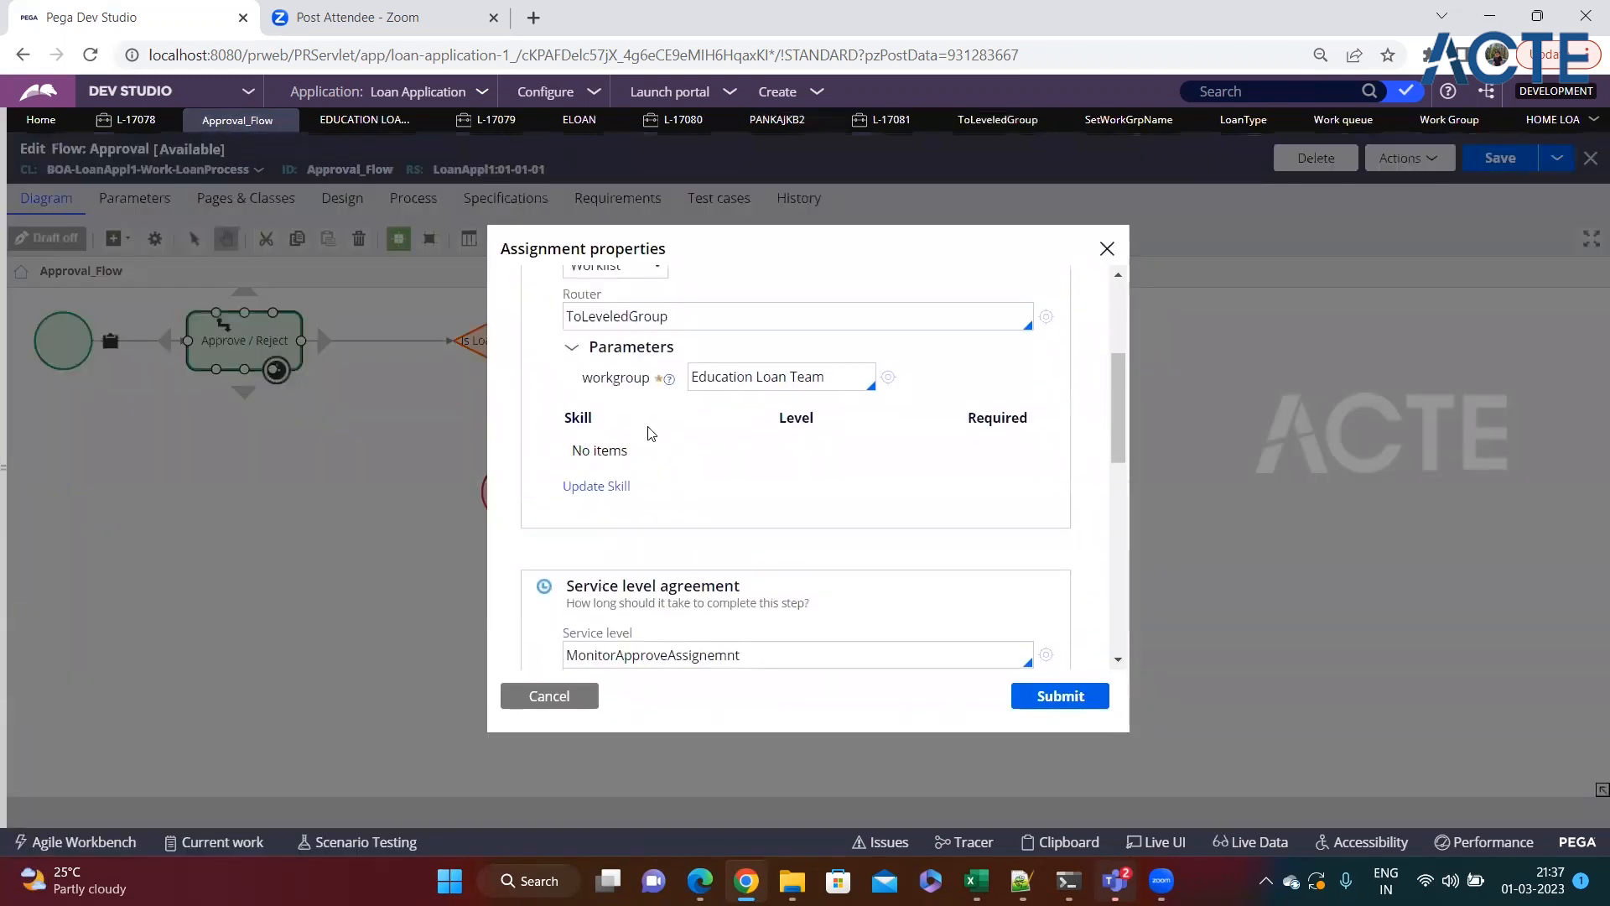
key(ctrl+a)
key(BackSpace)
key(ctrl+v)
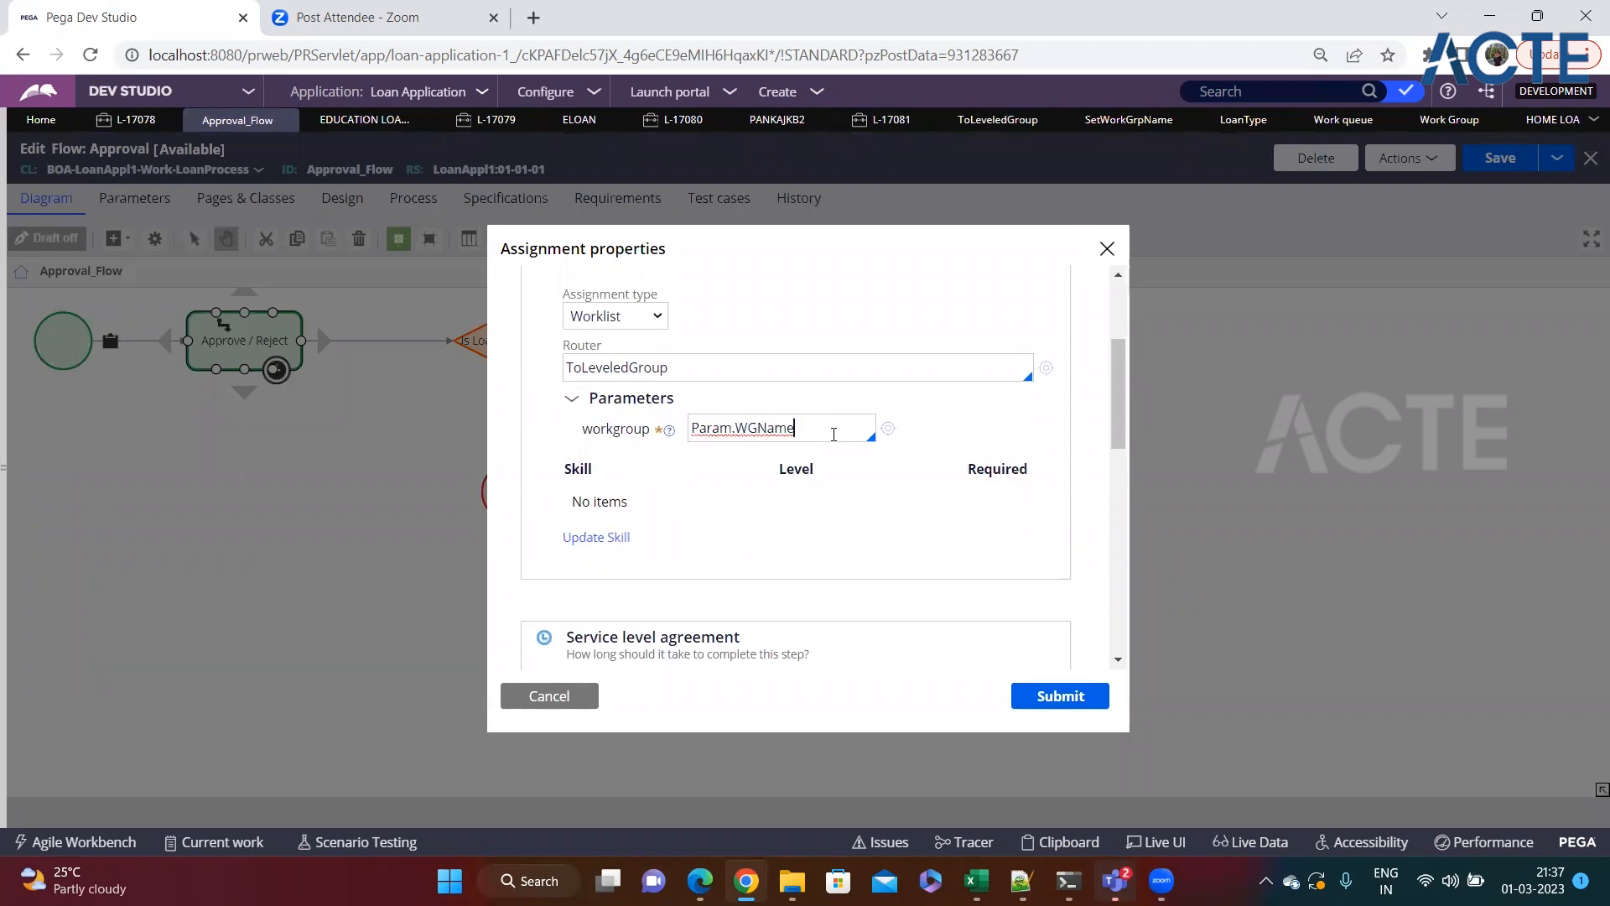
click(1040, 705)
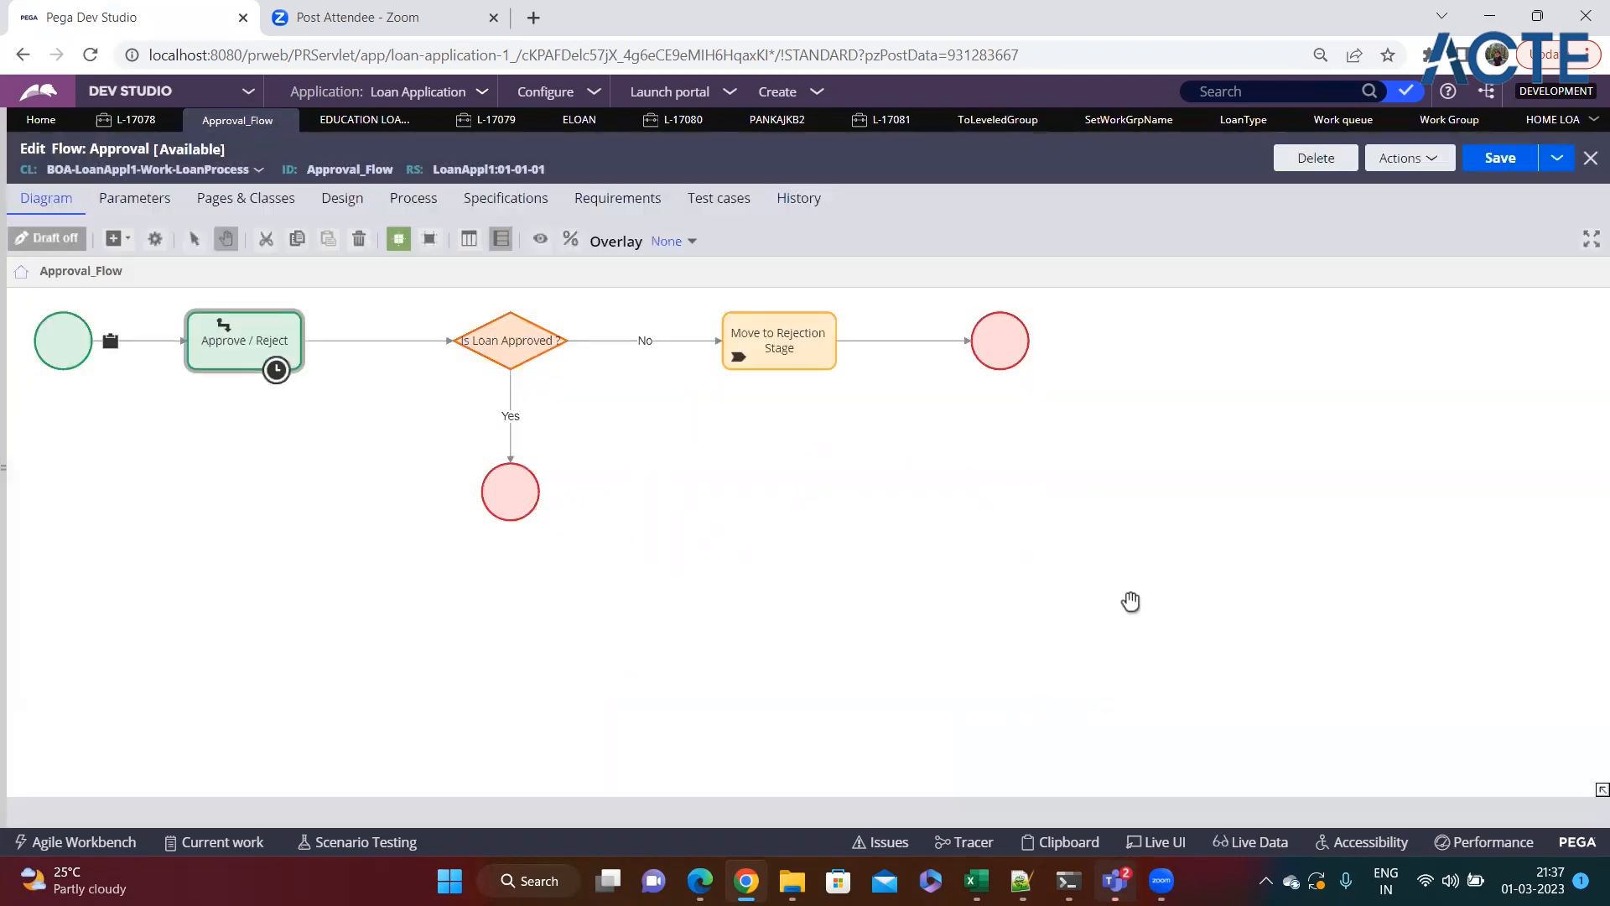
click(1487, 161)
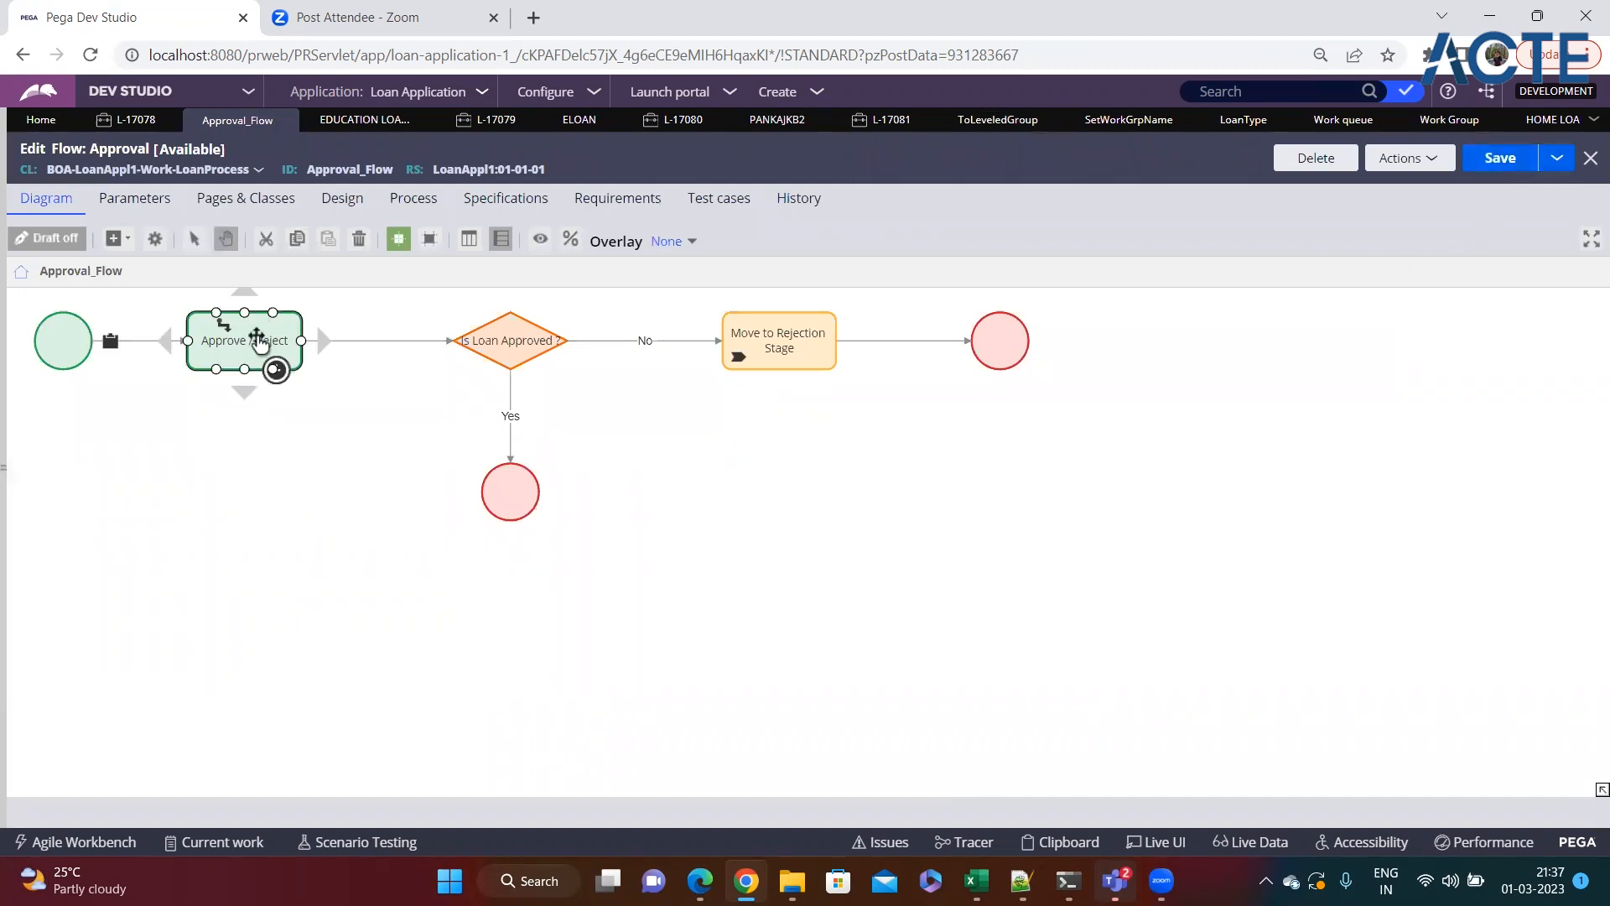
Step: Close all open rules and cases and create a new Loan Process case
click(1590, 121)
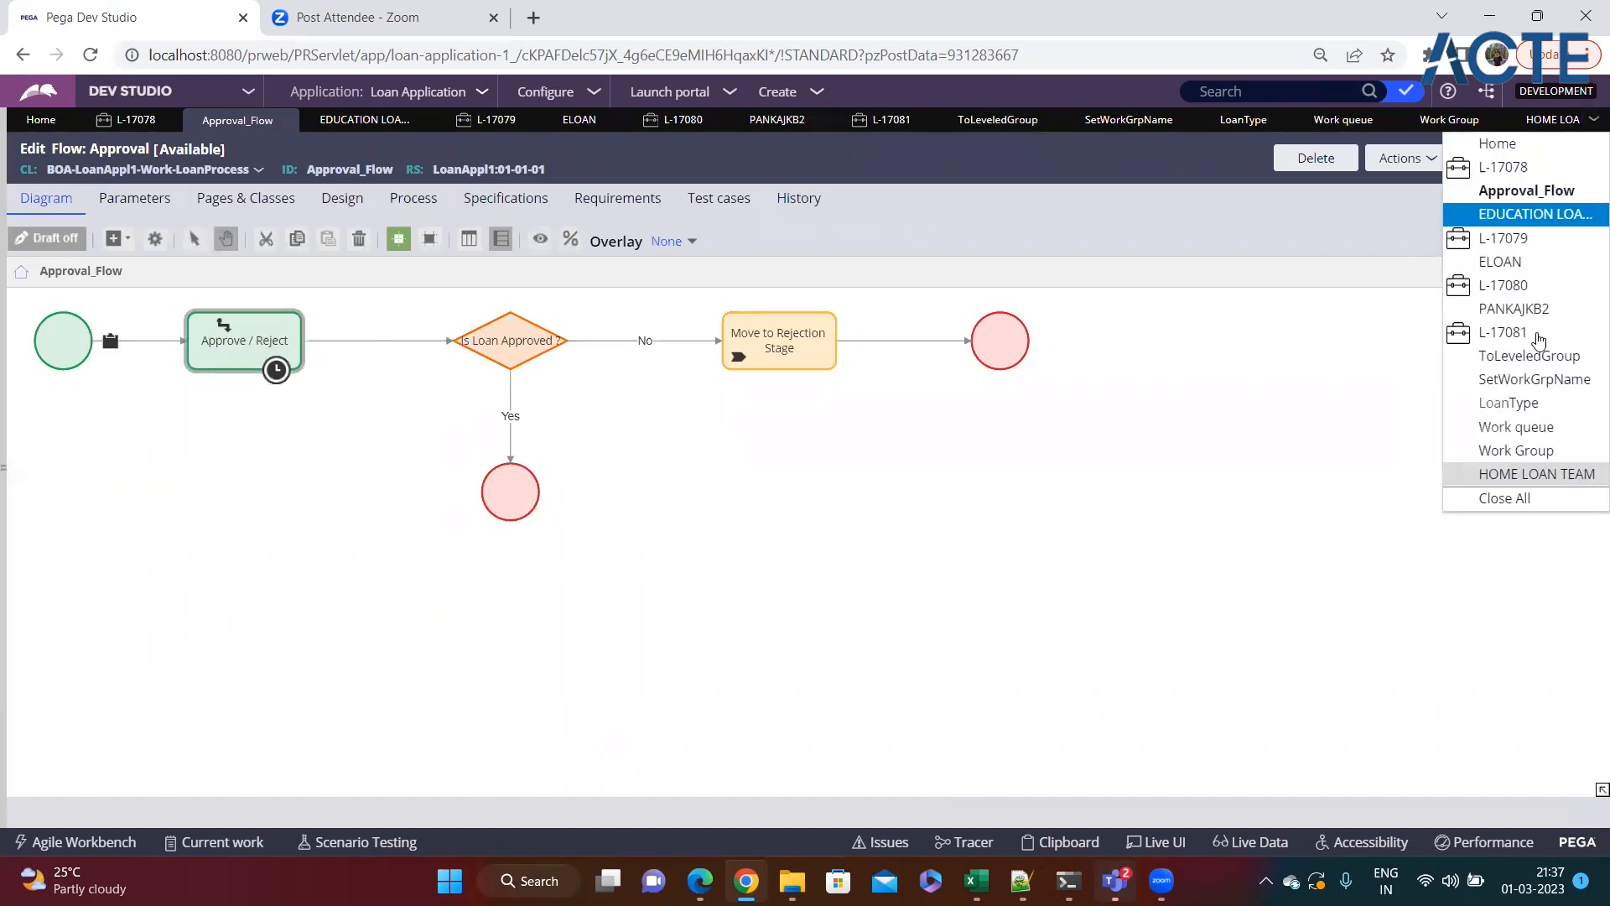
click(1502, 496)
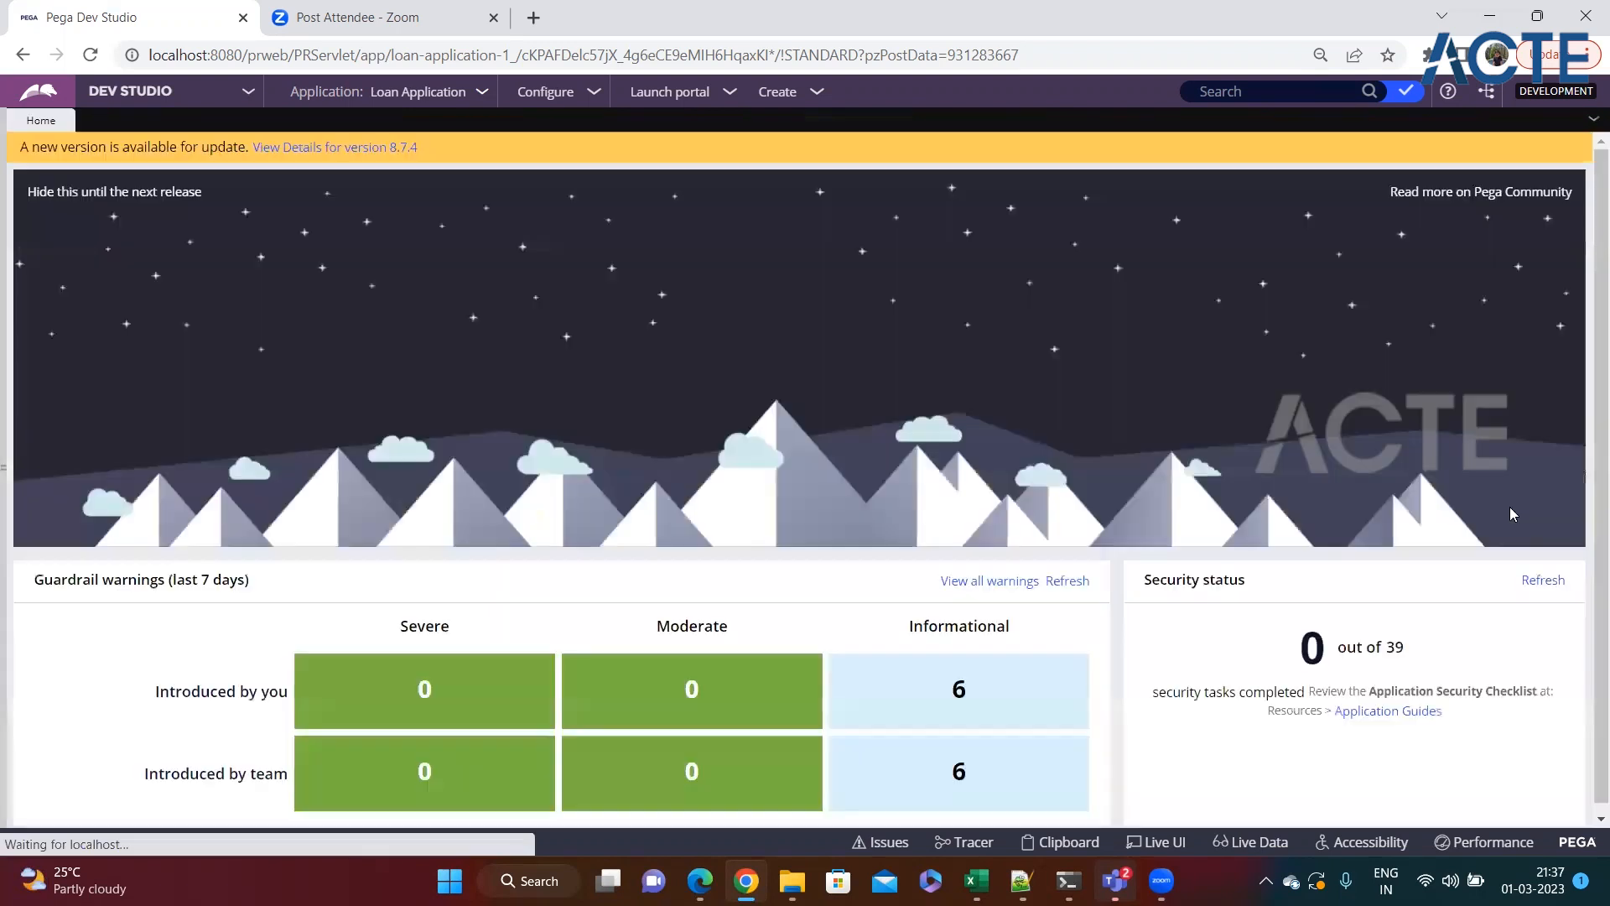
click(784, 92)
mouse_move(847, 113)
click(1015, 140)
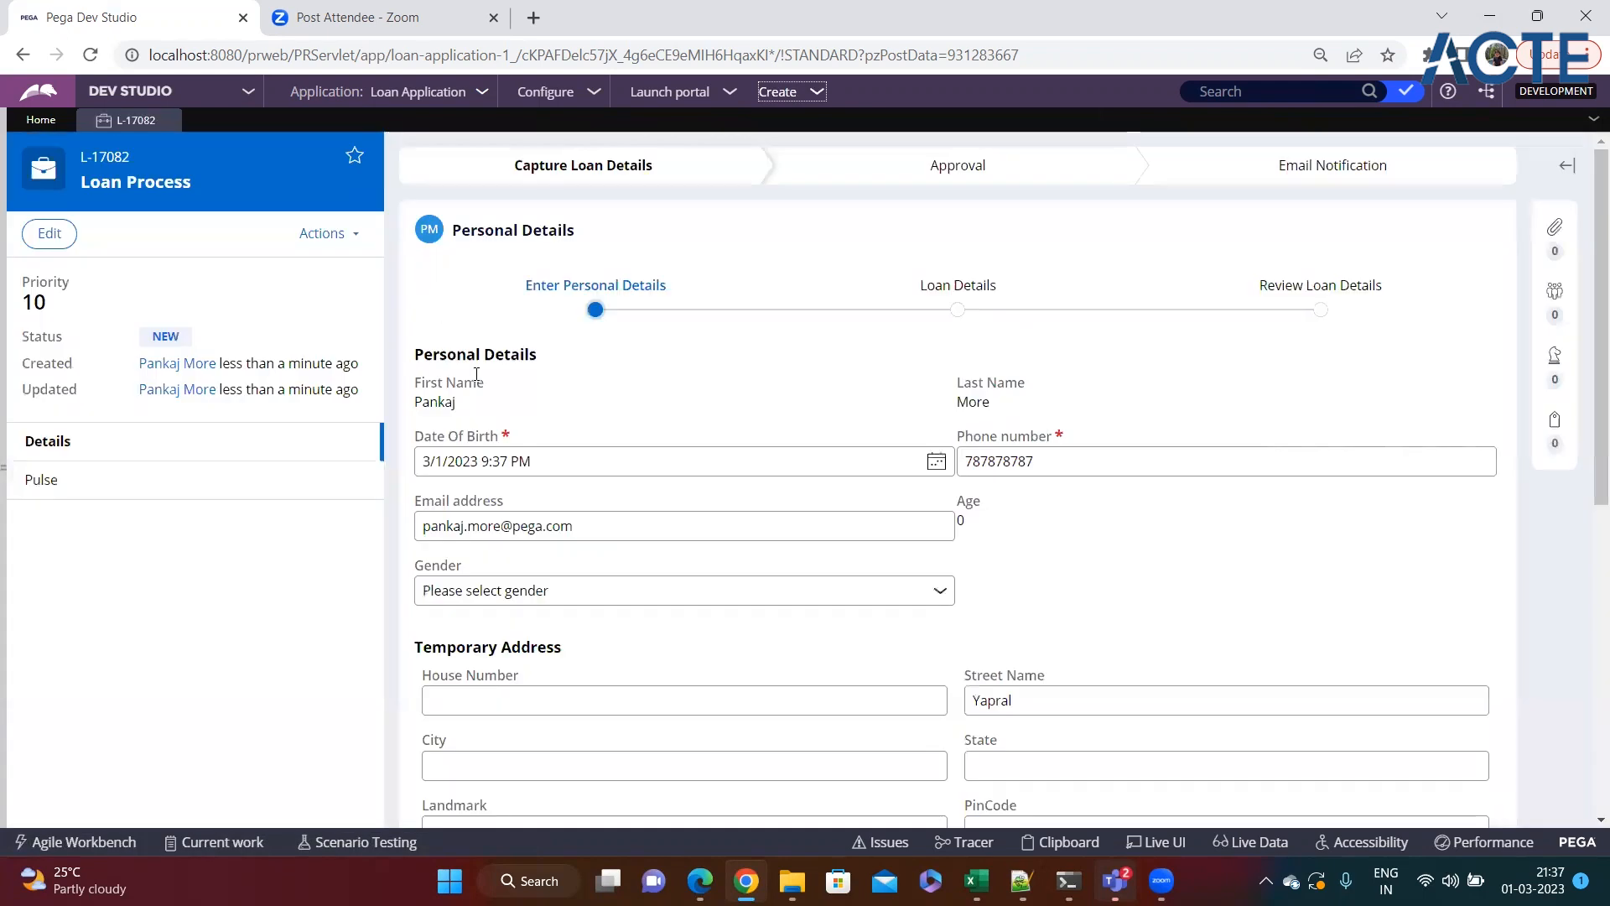
Step: Keep the prefilled personal details, enter a Home Loan with amount 4545, and submit the case into the Approval stage
scroll(809, 496, down, 6)
click(1454, 788)
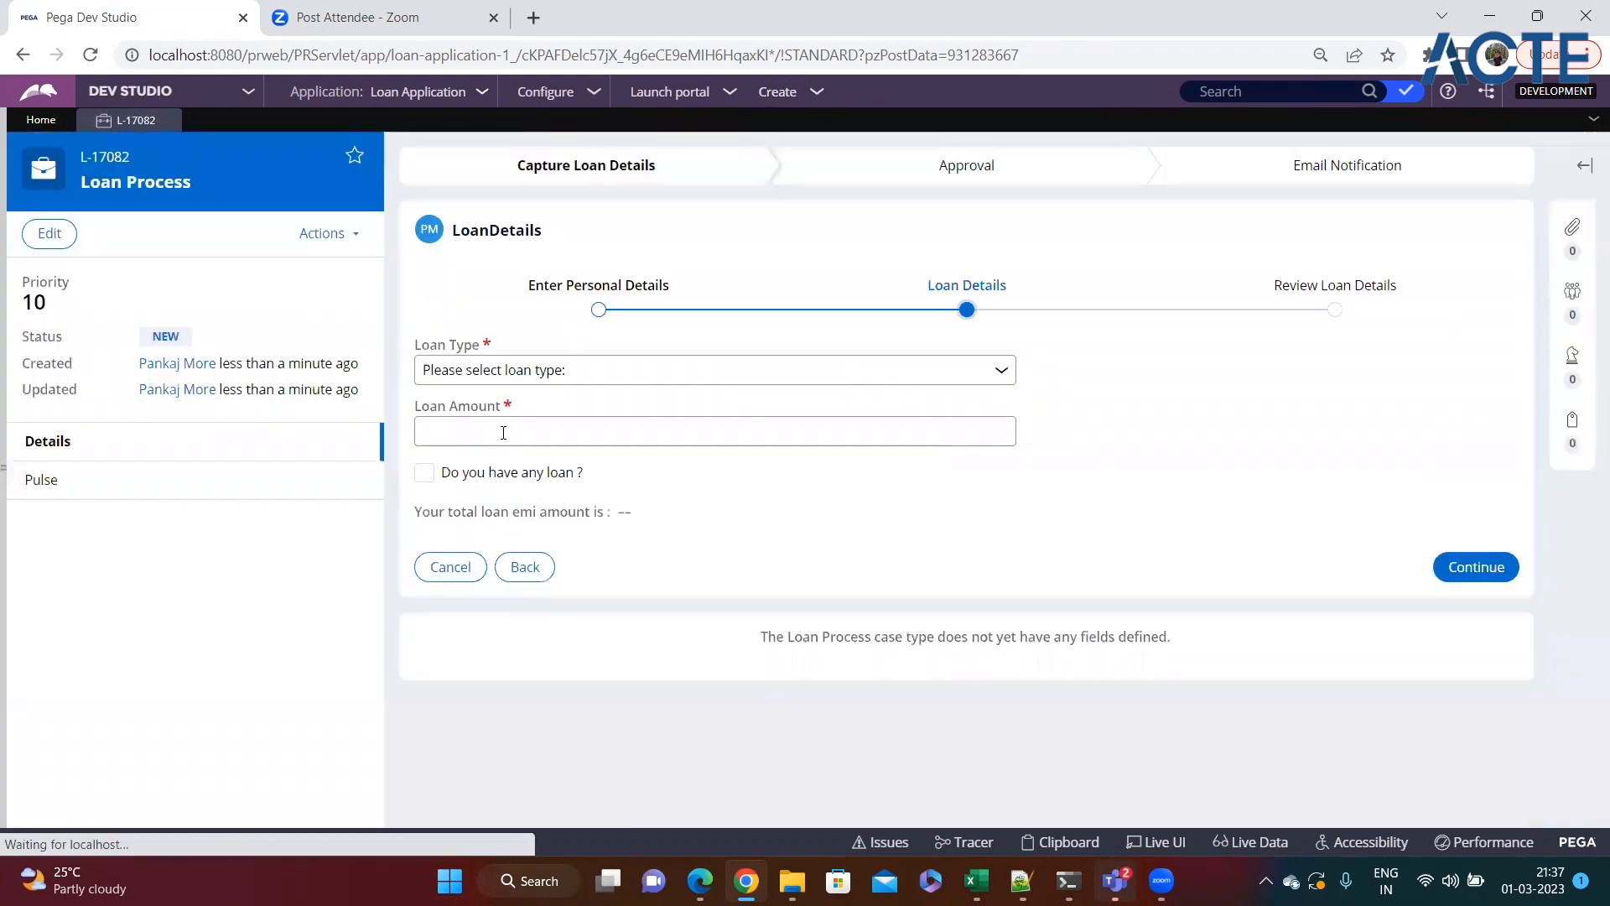
click(546, 370)
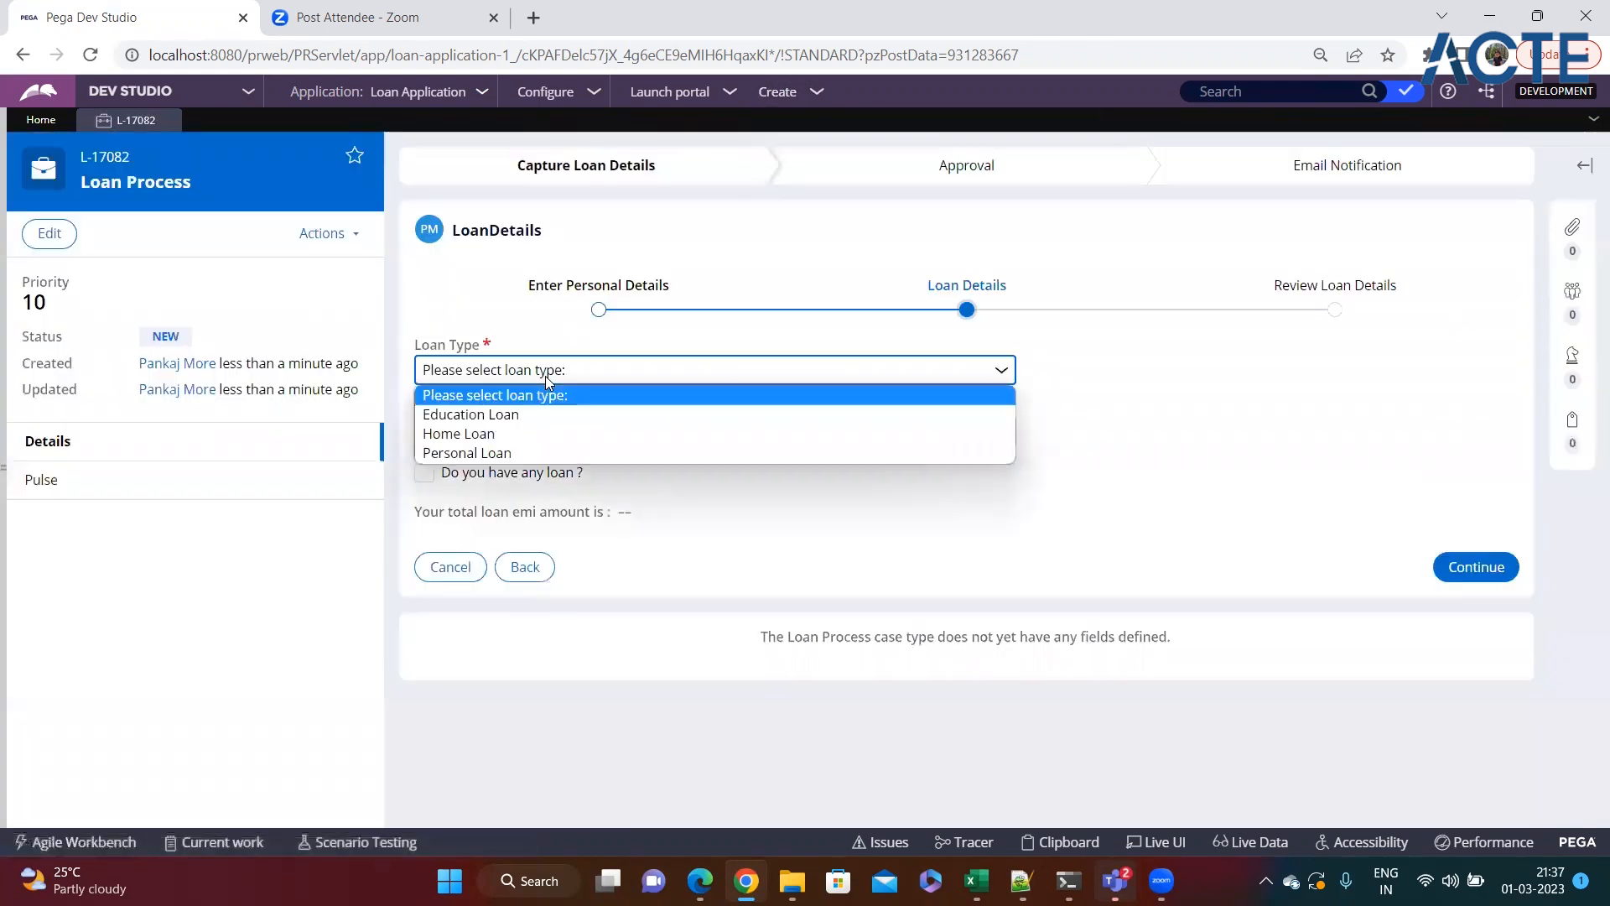
click(505, 436)
click(499, 441)
text(4545)
click(1443, 564)
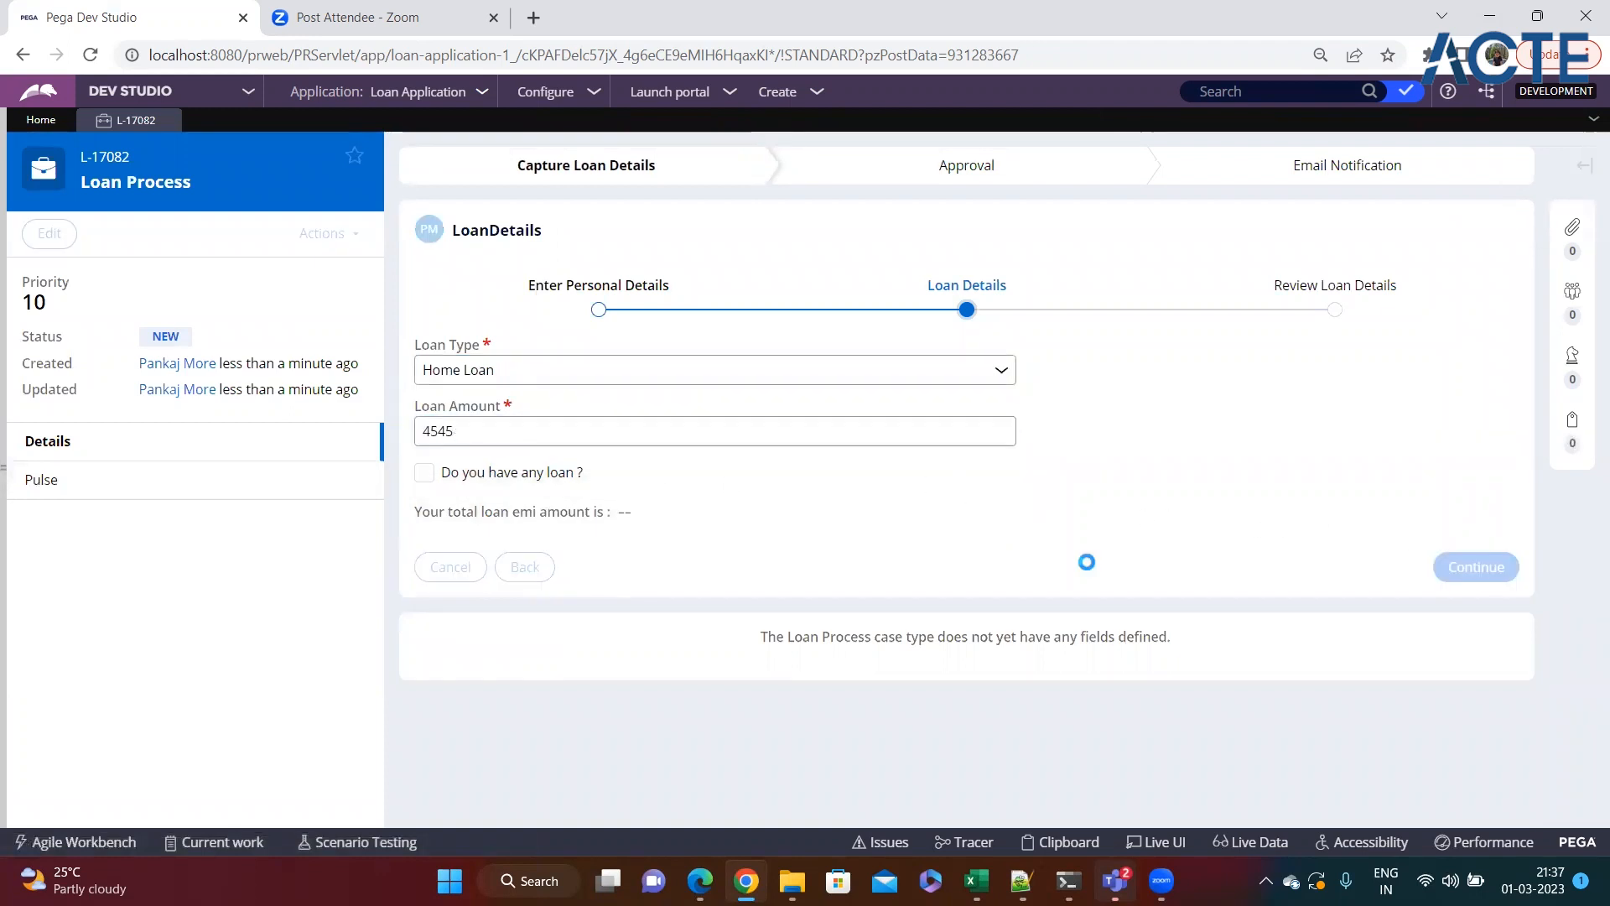
click(1484, 394)
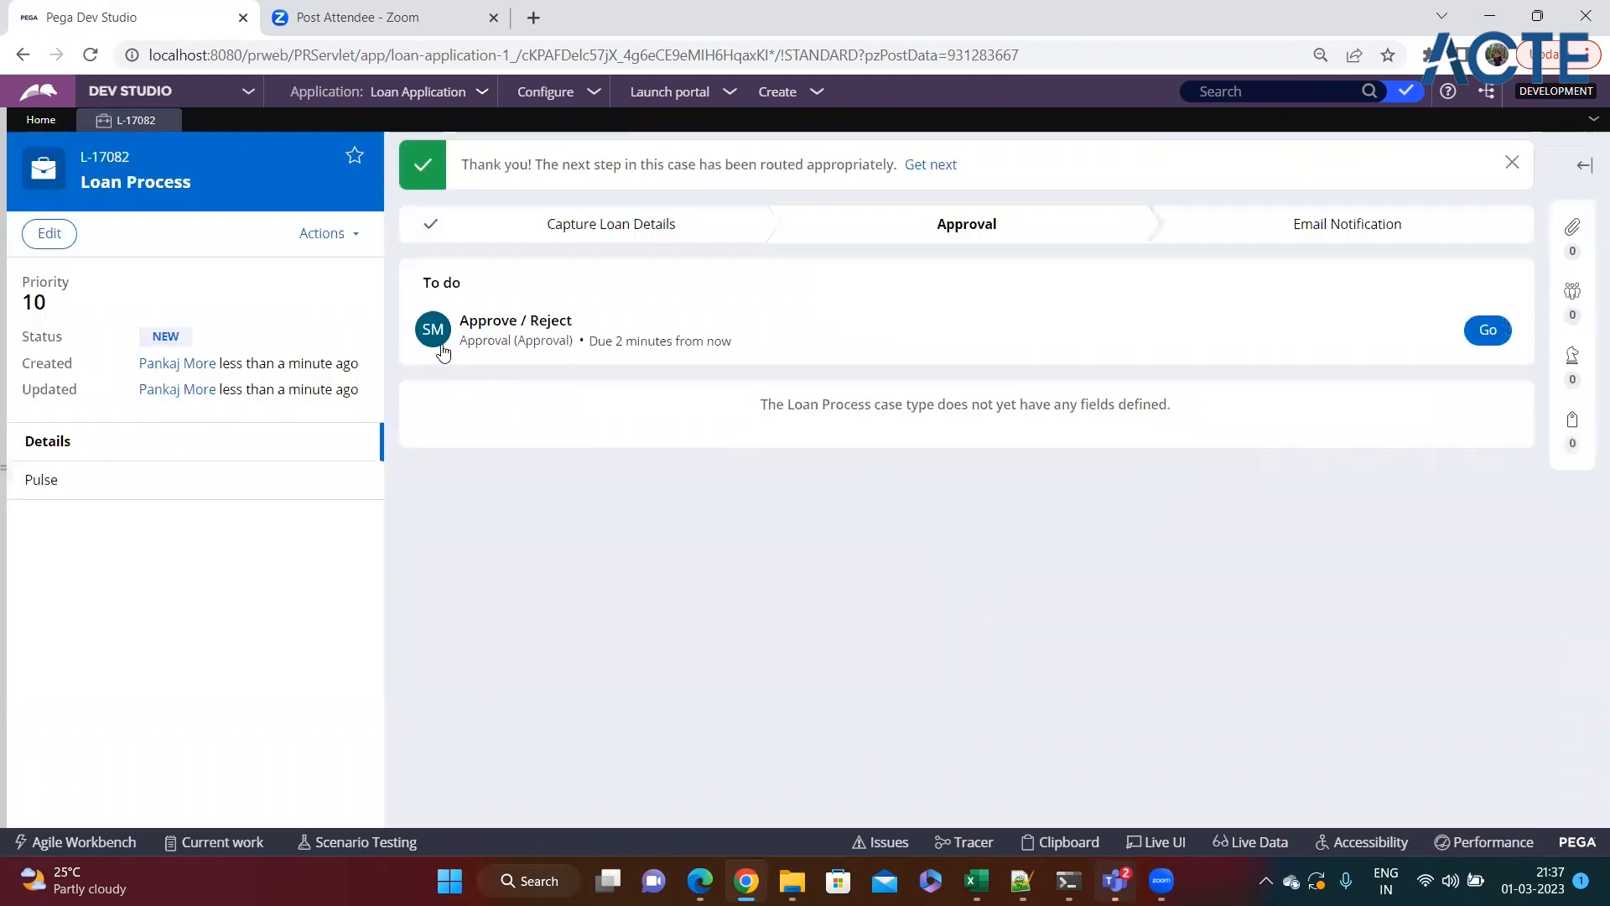
Step: Compare the Approve / Reject assignee of the home loan case with the manager set in the Home Loan Team work group
mouse_move(437, 342)
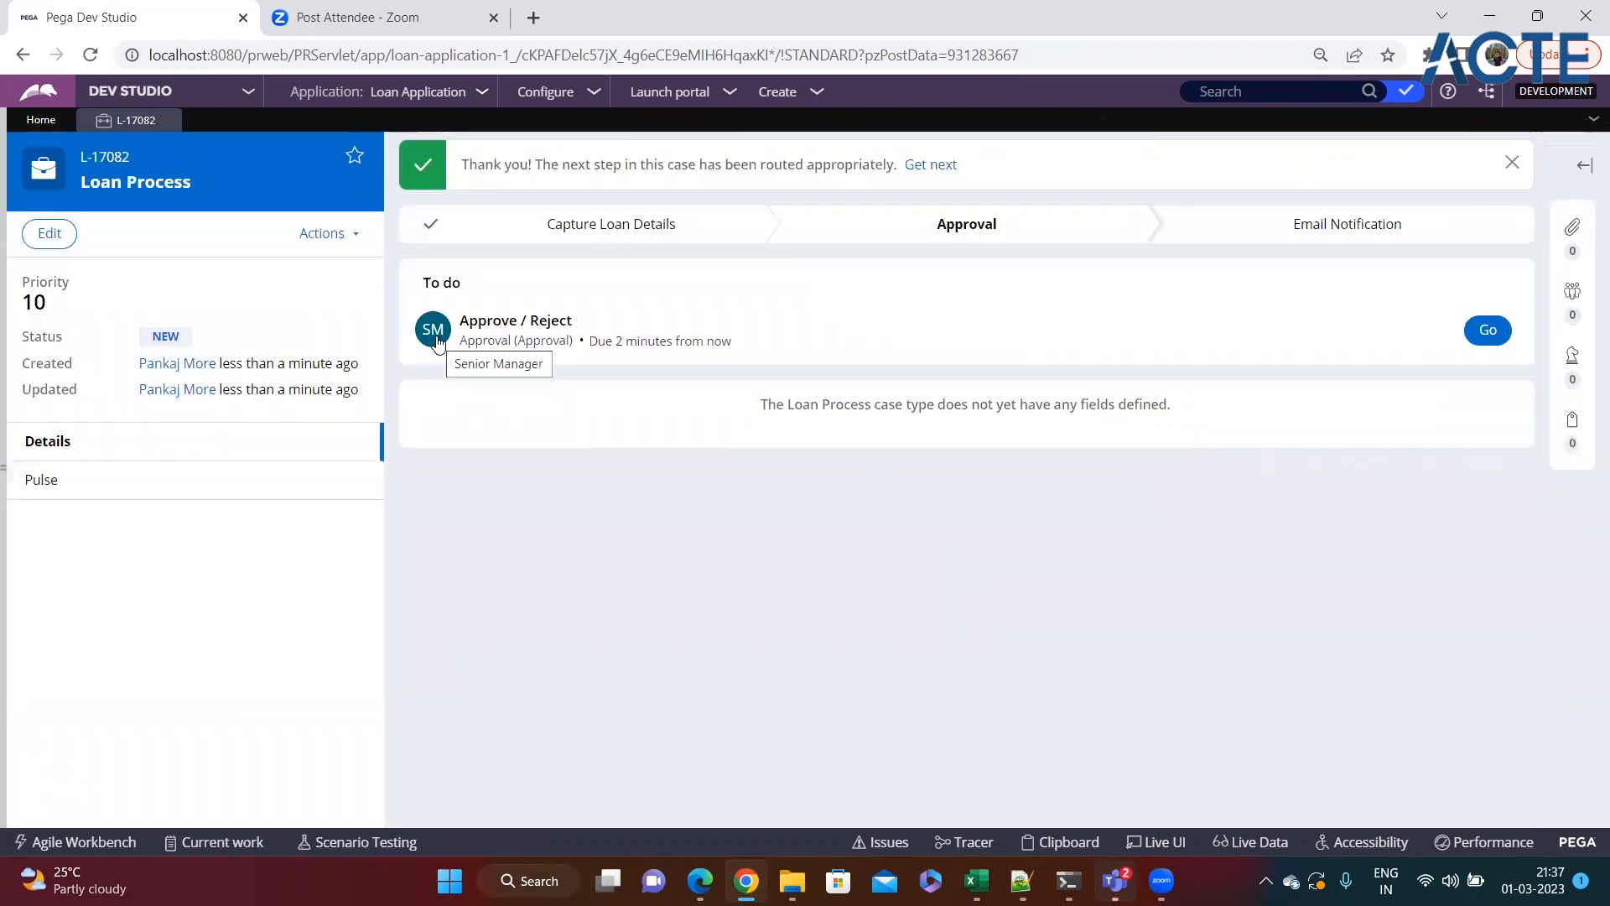
mouse_move(5, 497)
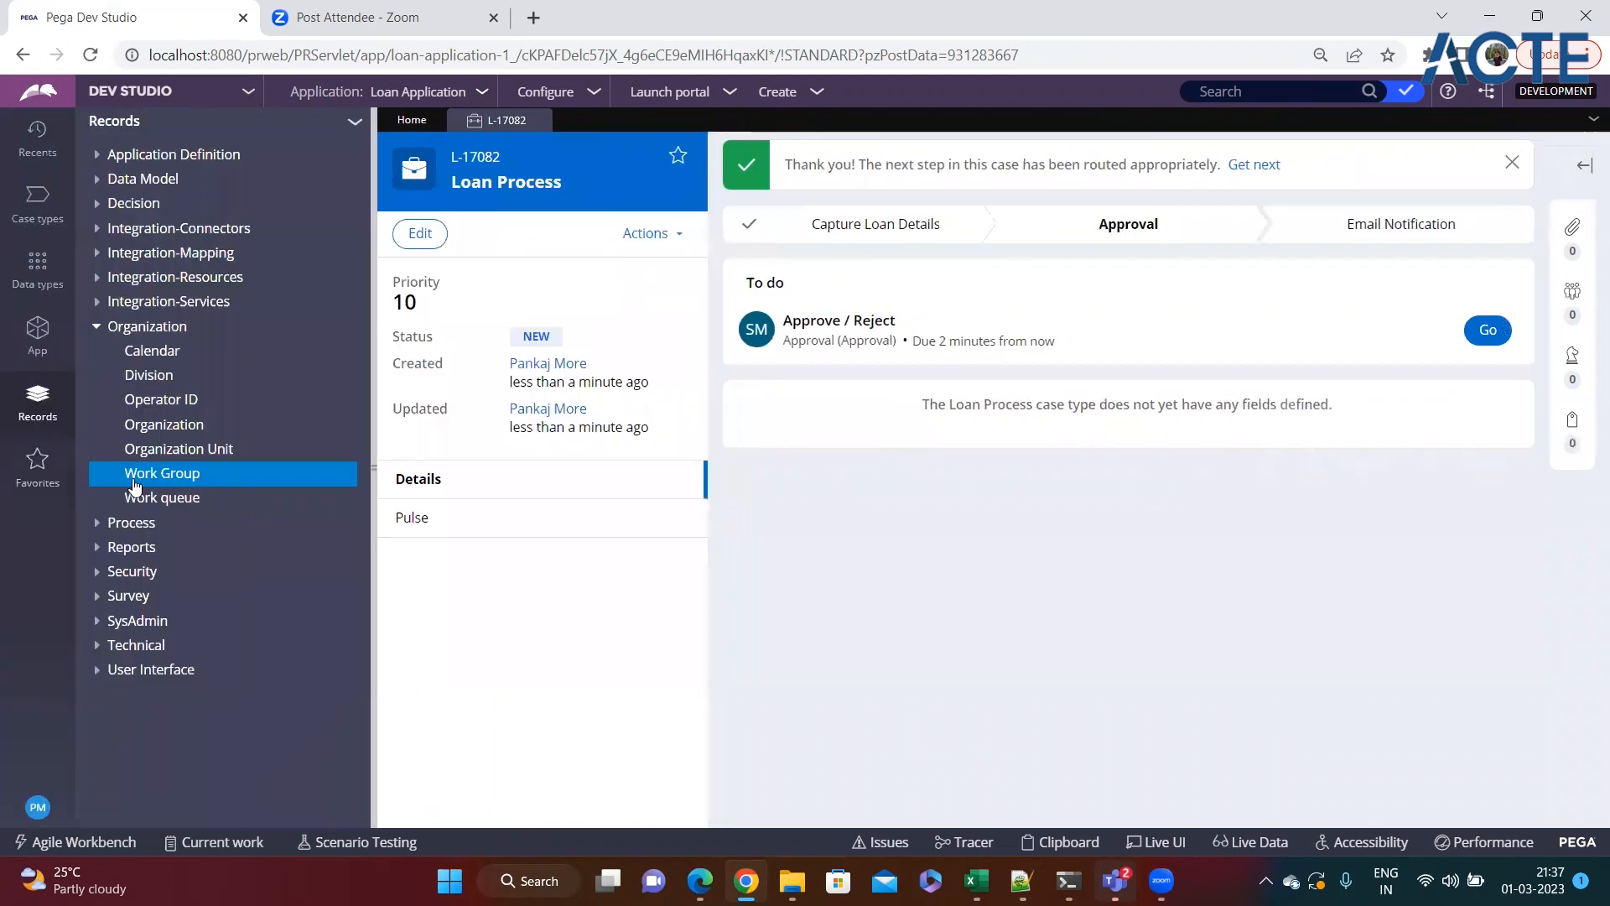
click(134, 482)
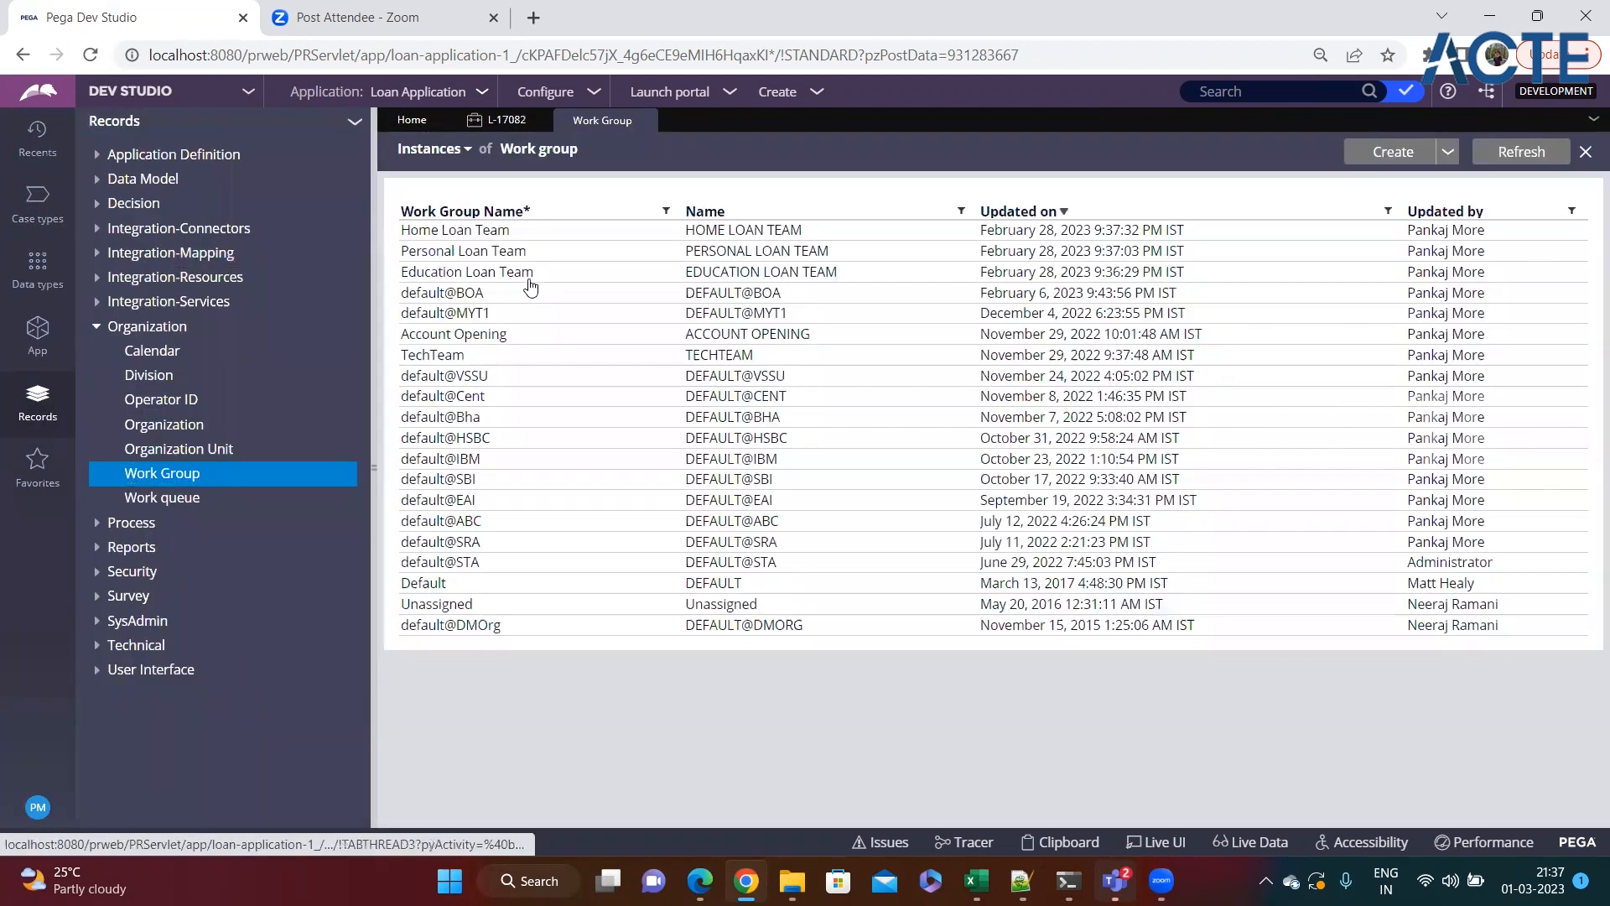
click(530, 231)
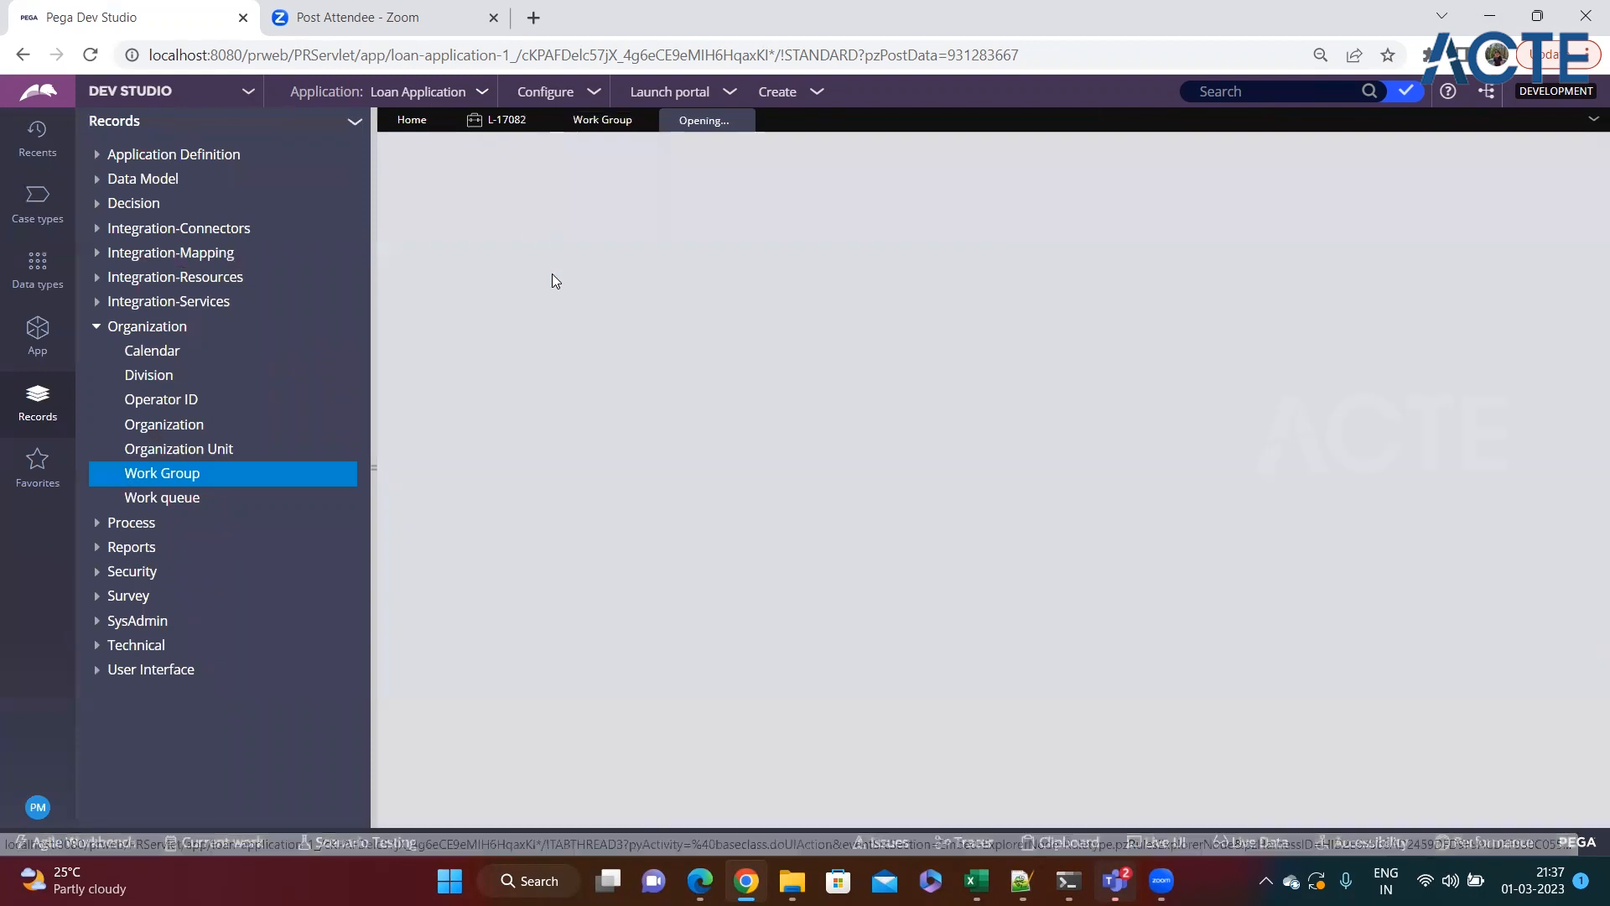
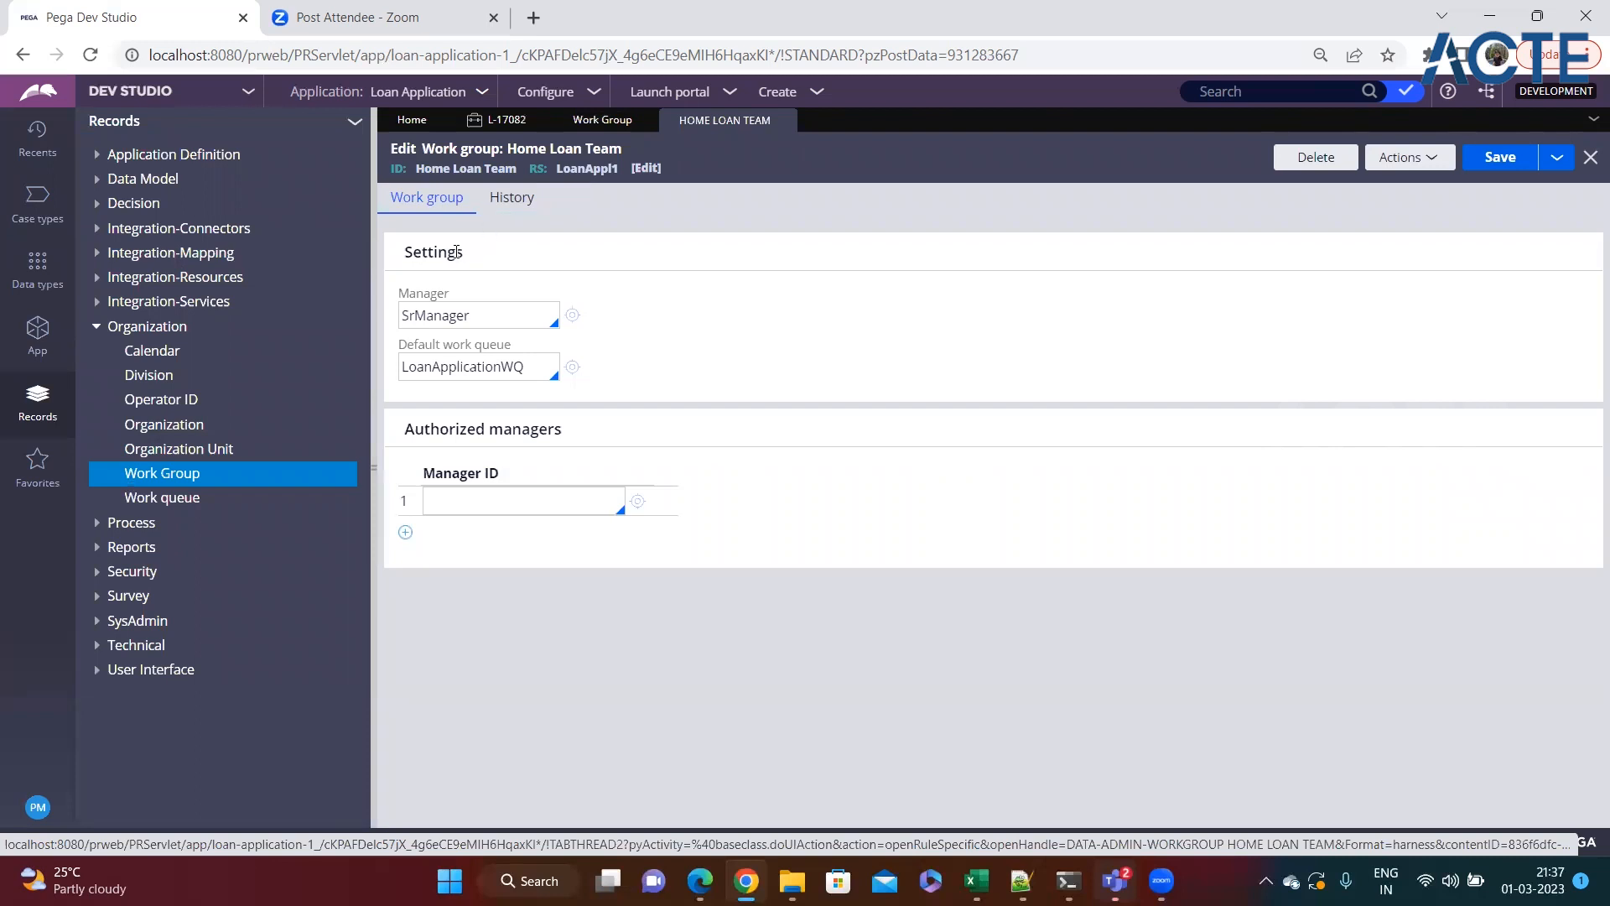
double_click(453, 316)
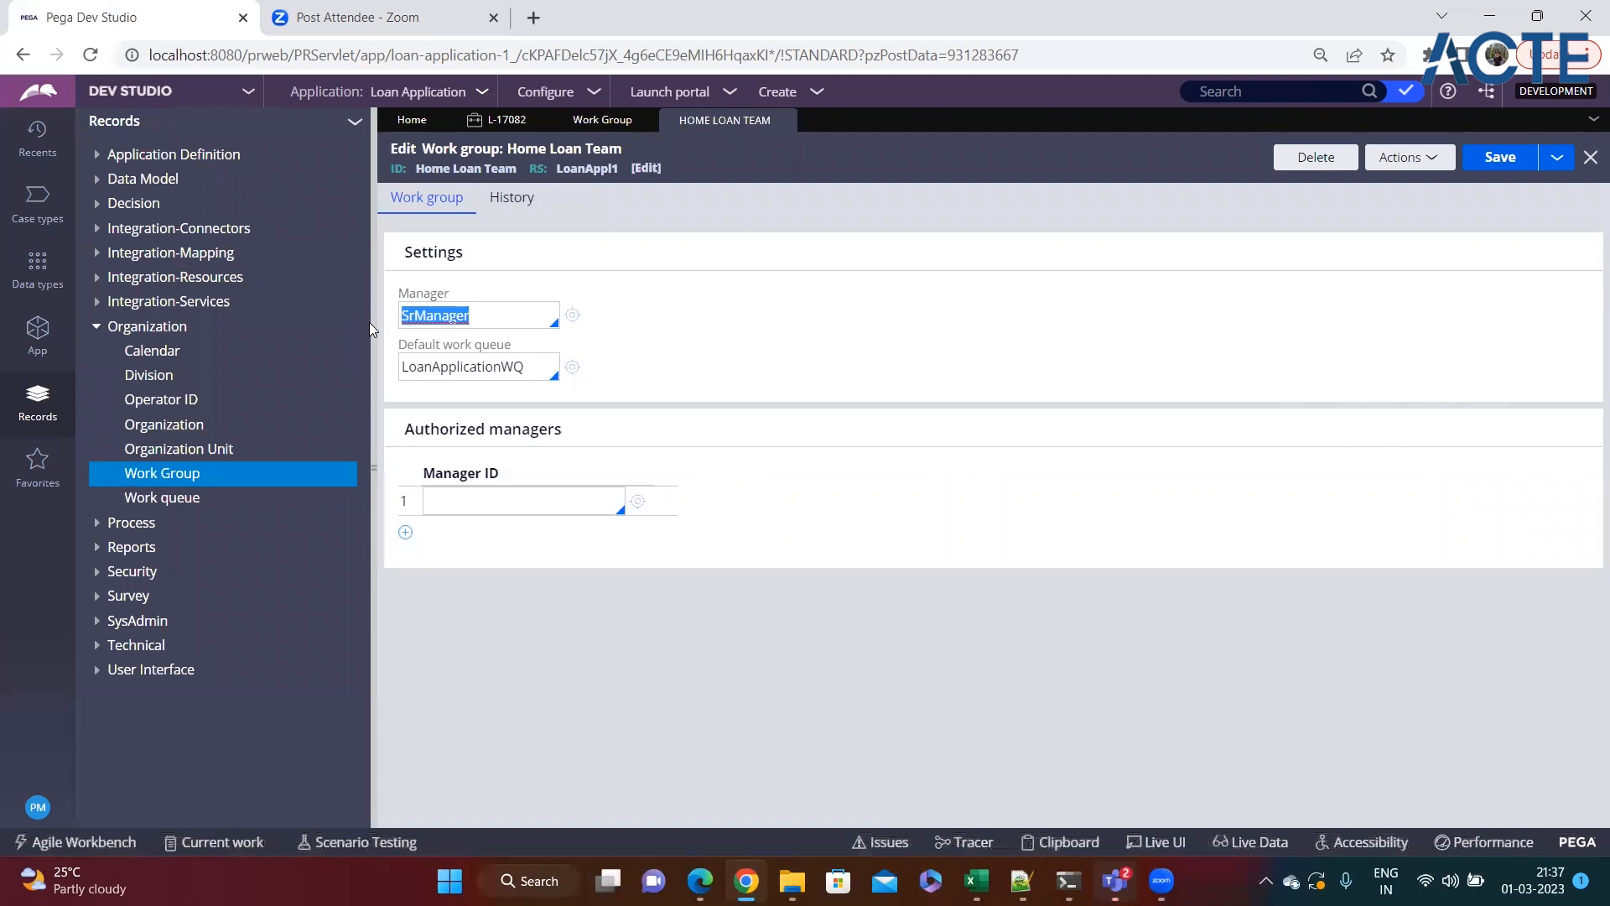
click(483, 310)
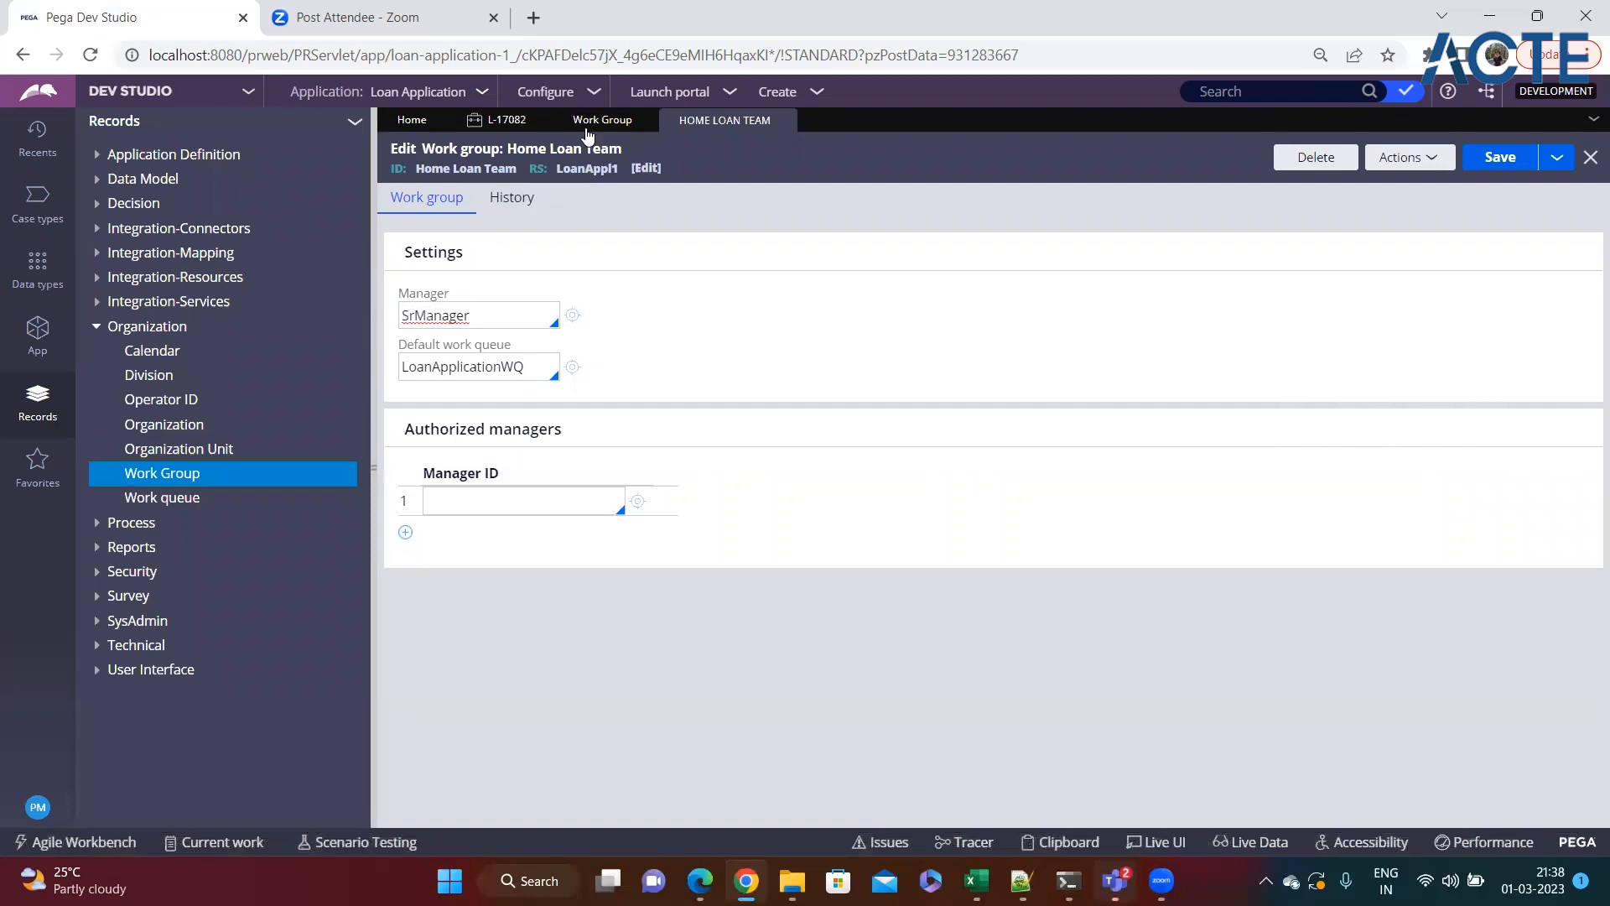
click(503, 120)
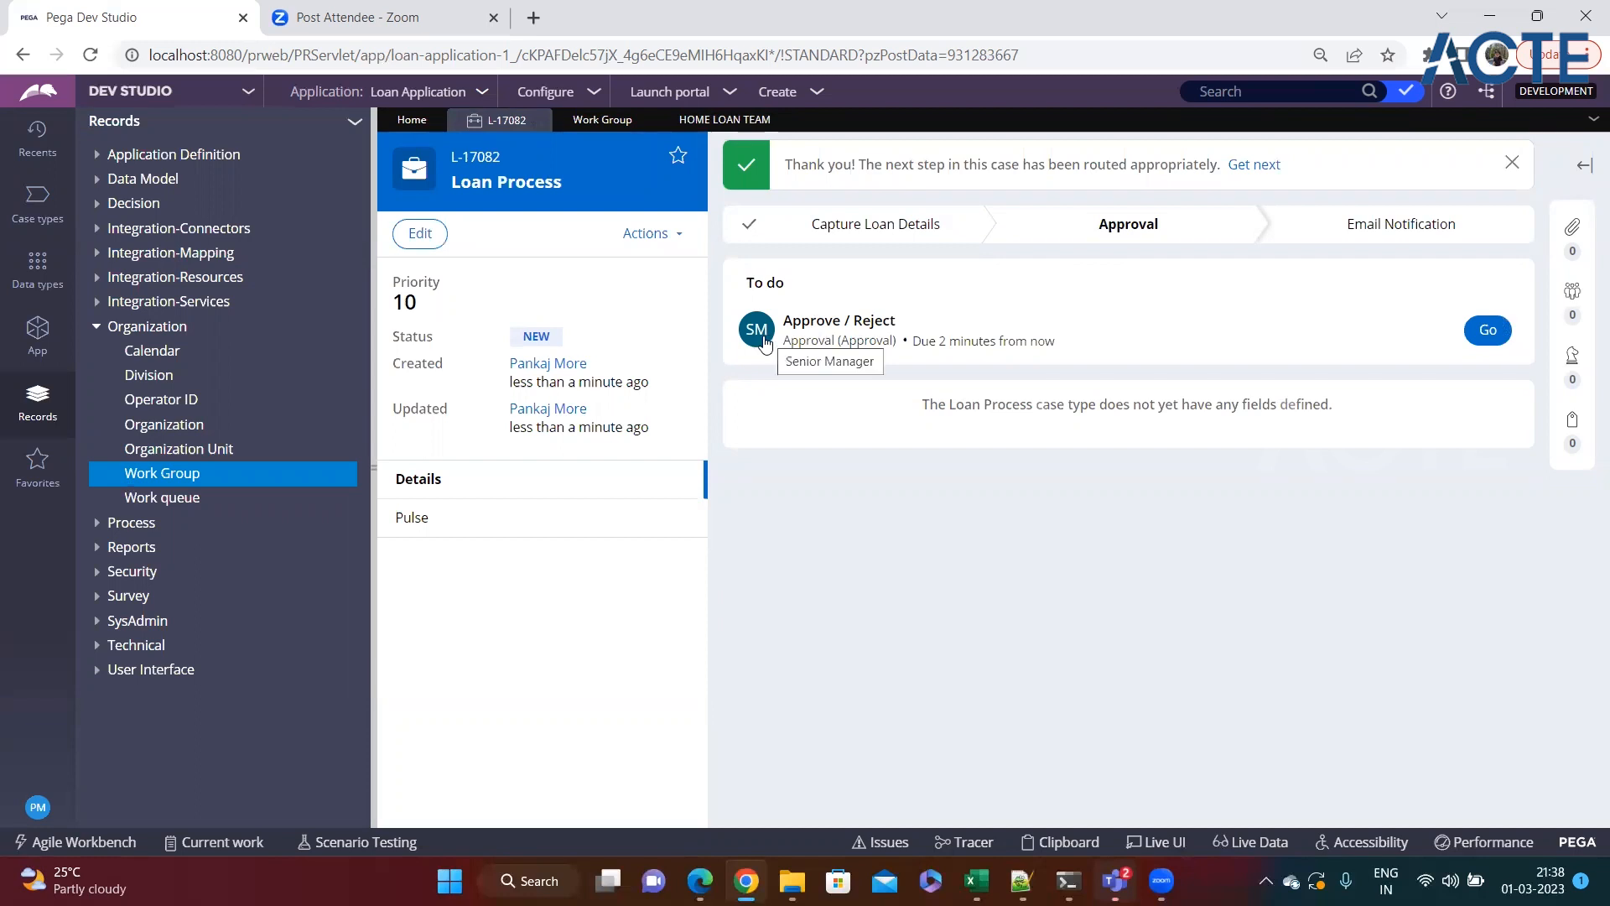
Step: Create another Loan Process case and continue past its prefilled personal details
click(813, 94)
mouse_move(854, 112)
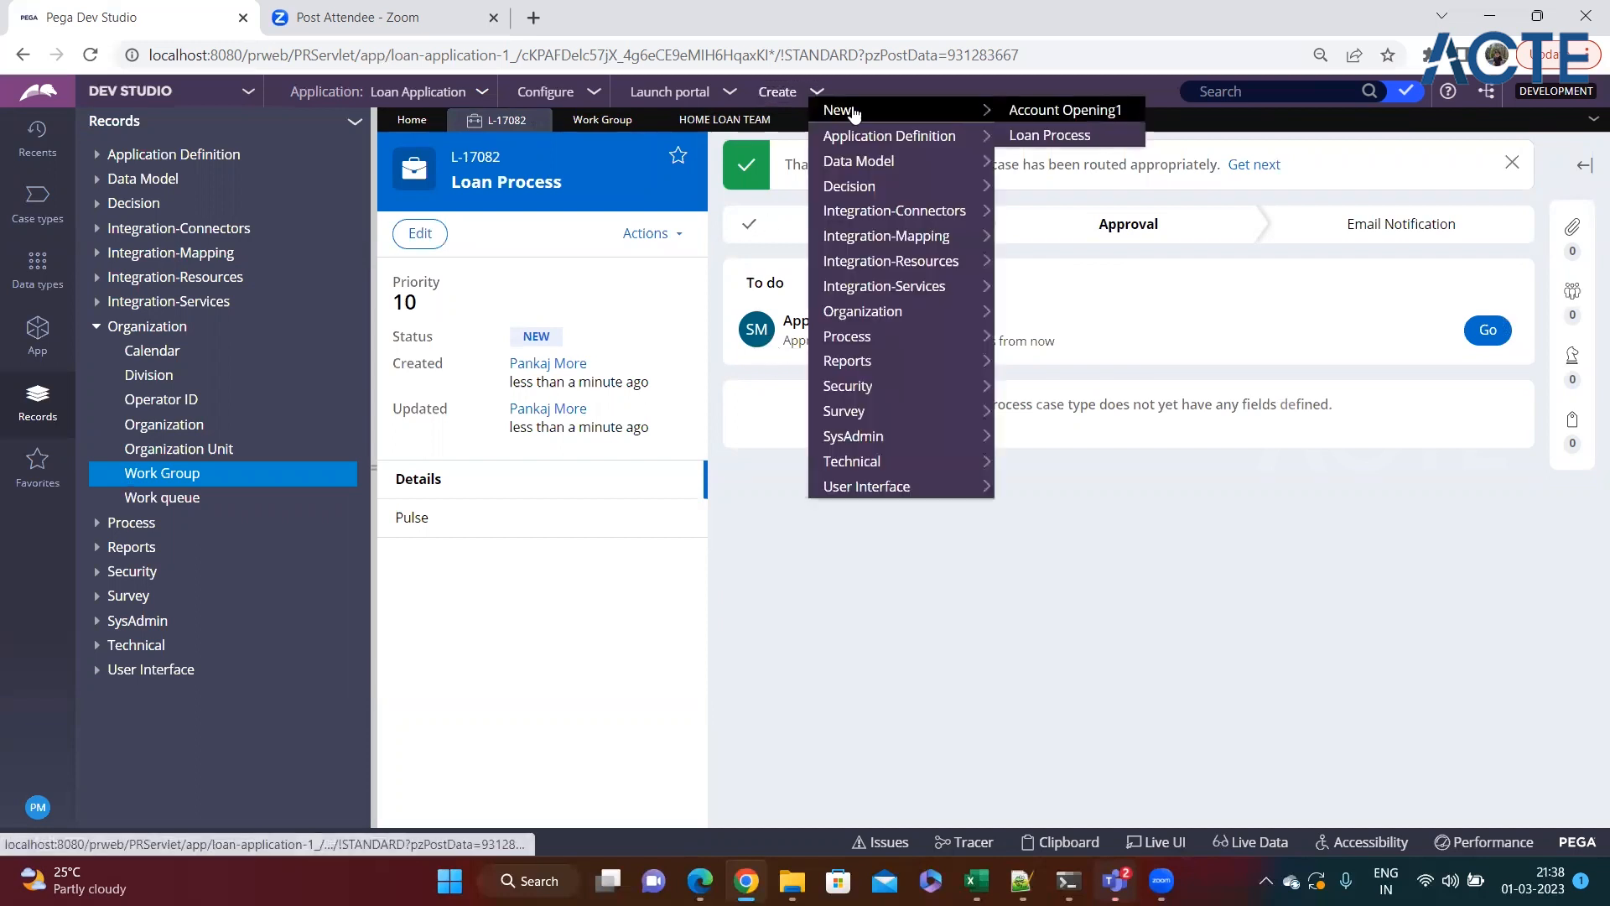
click(1043, 140)
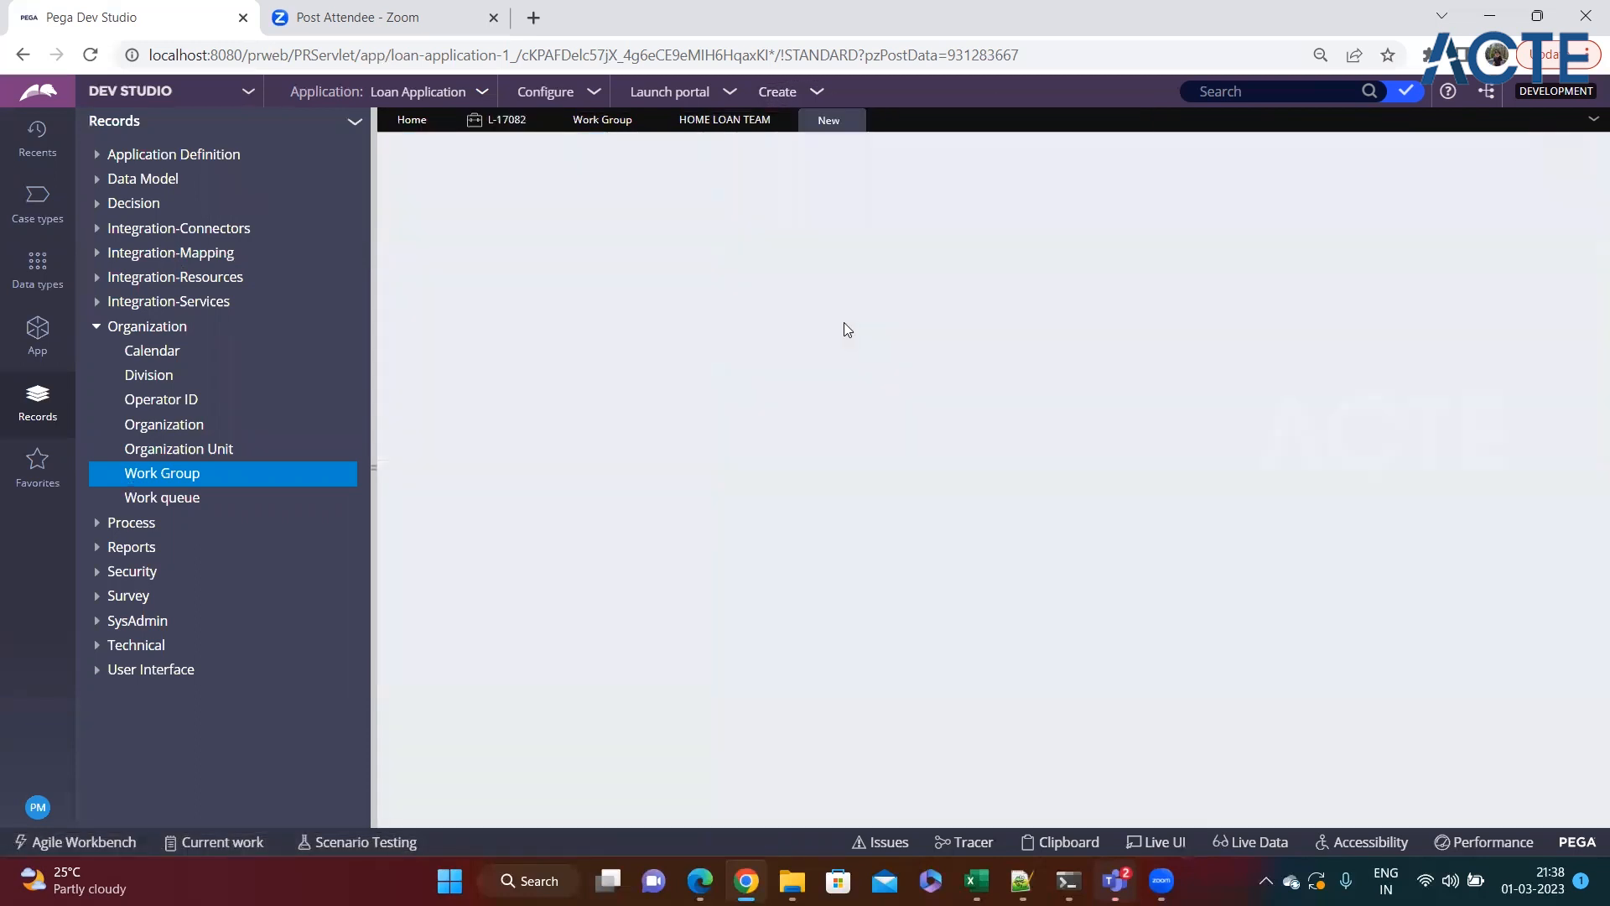
click(374, 469)
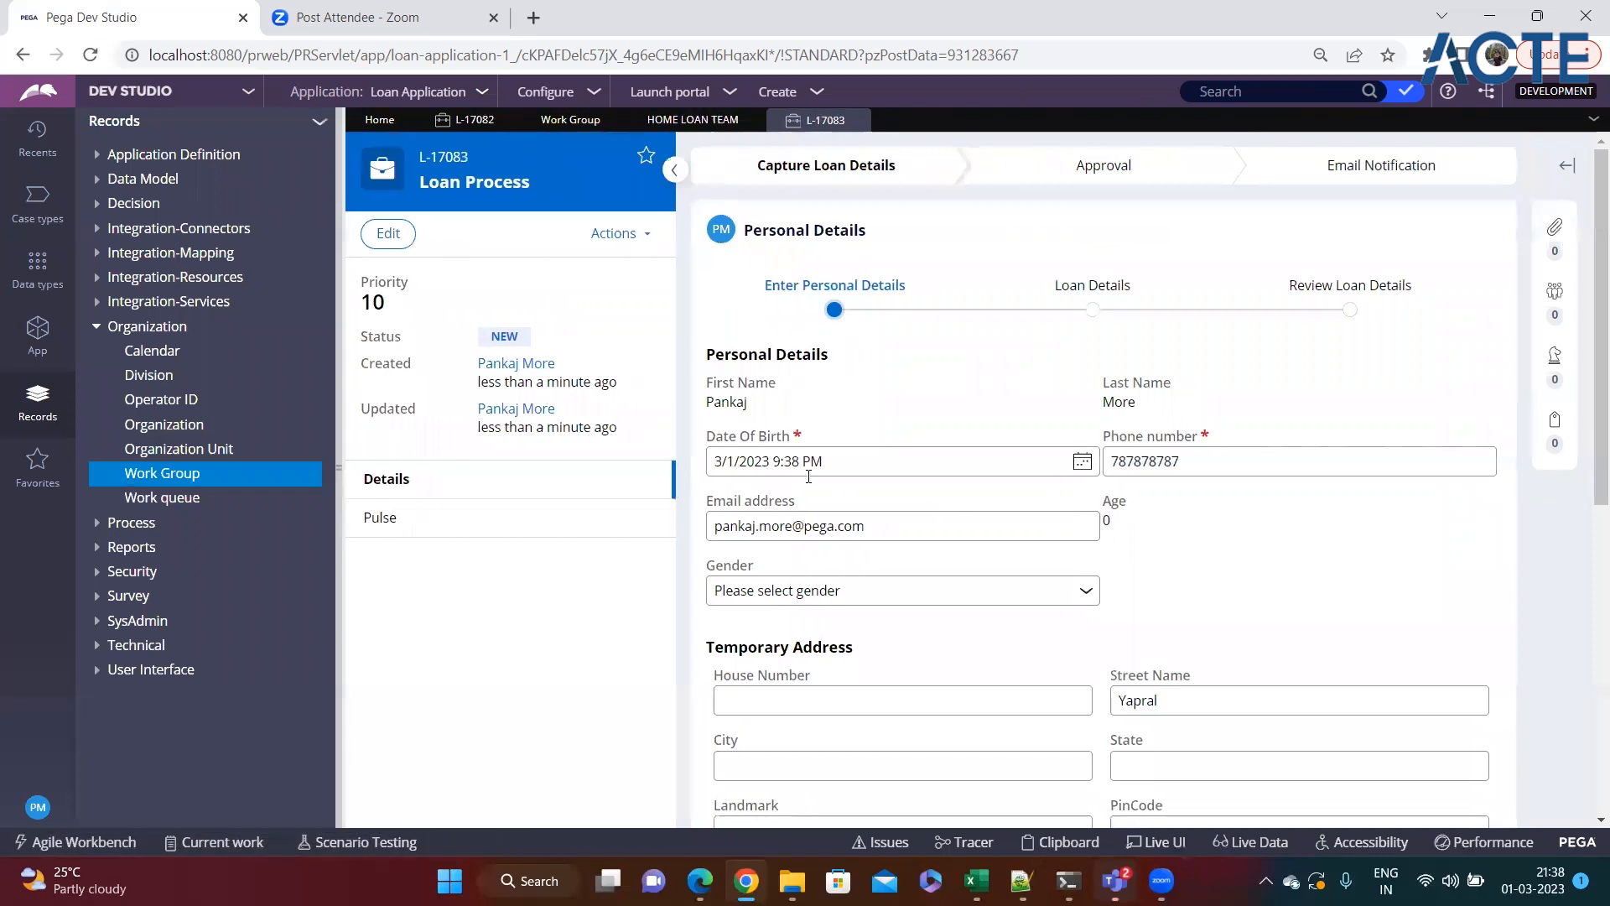
scroll(1204, 618, down, 6)
click(1465, 780)
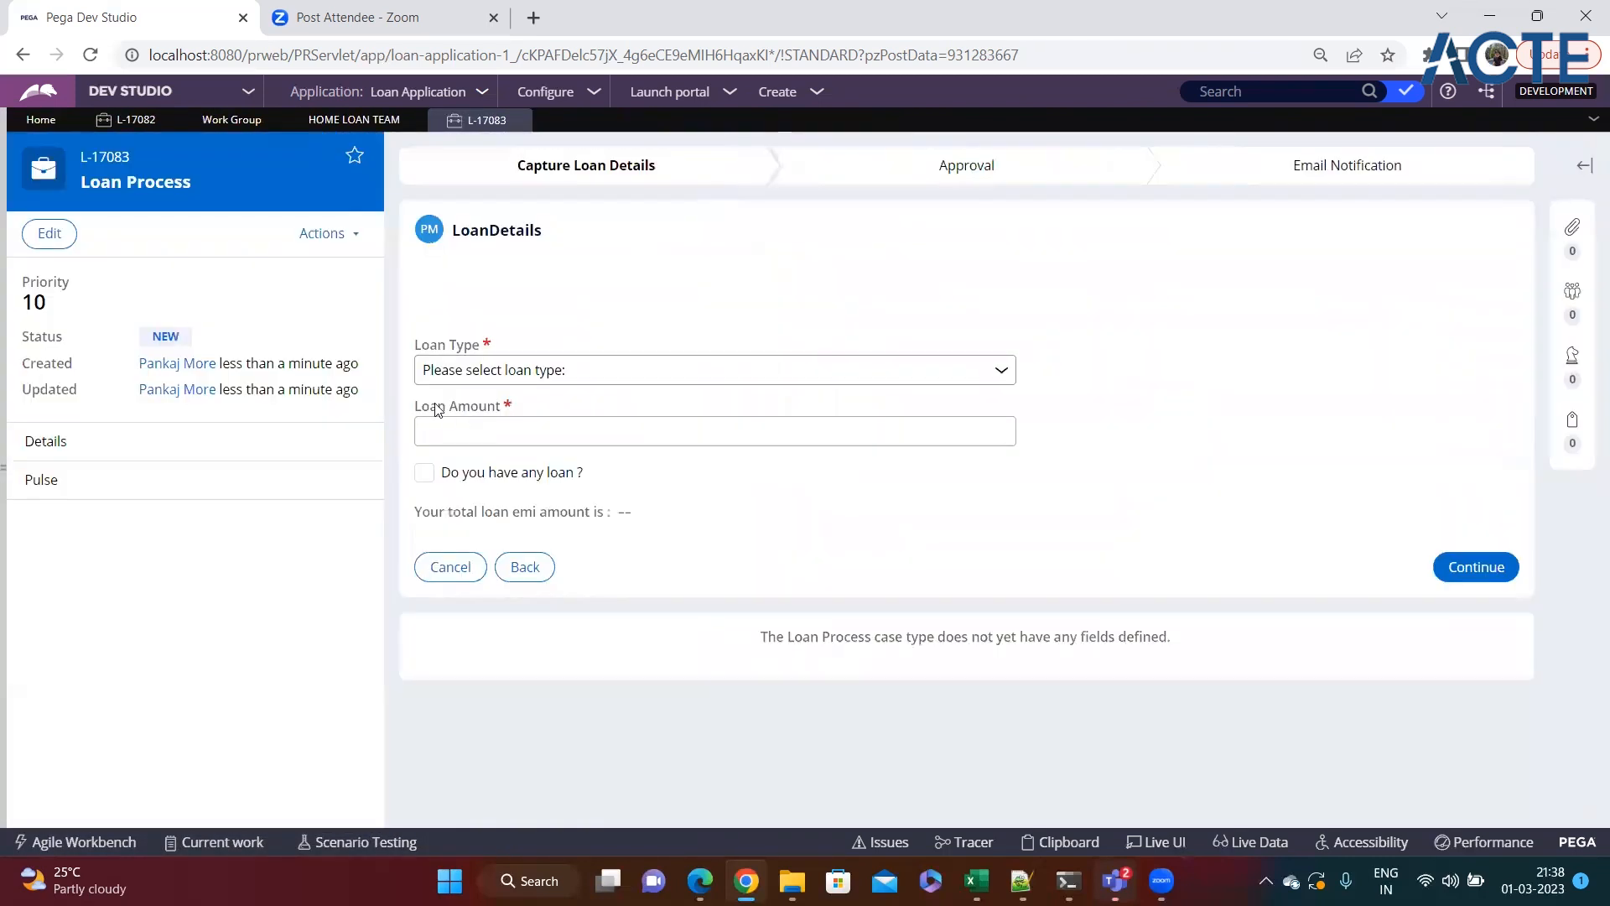
Step: Enter an Education Loan with amount 343 and submit the case into the Approval stage
click(549, 370)
click(503, 414)
click(515, 433)
click(1038, 525)
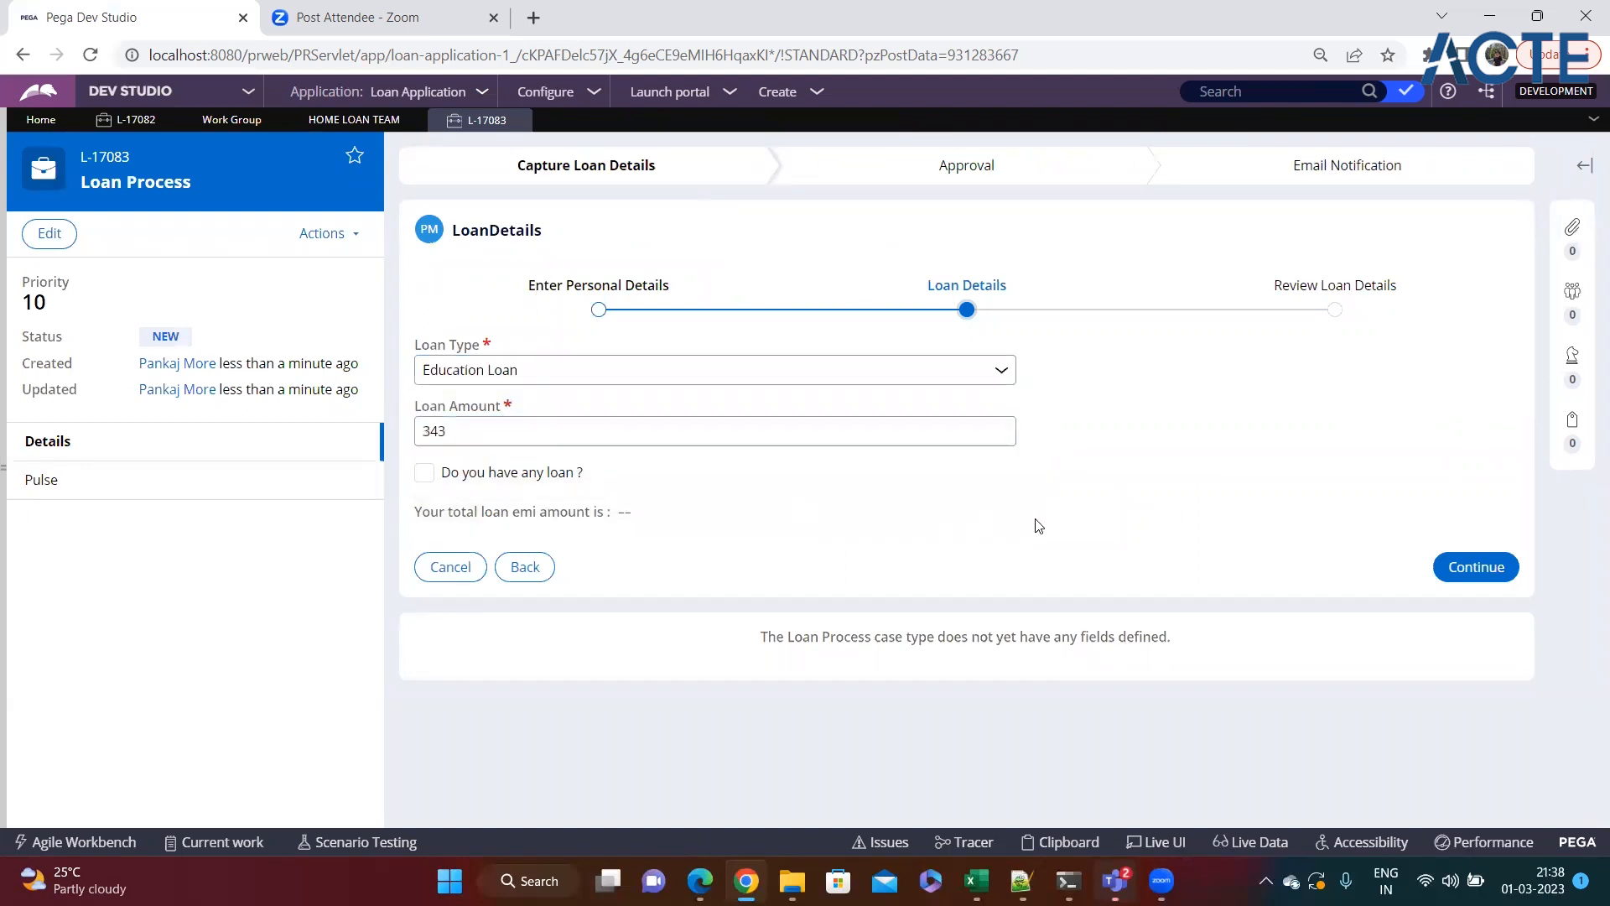
click(1435, 569)
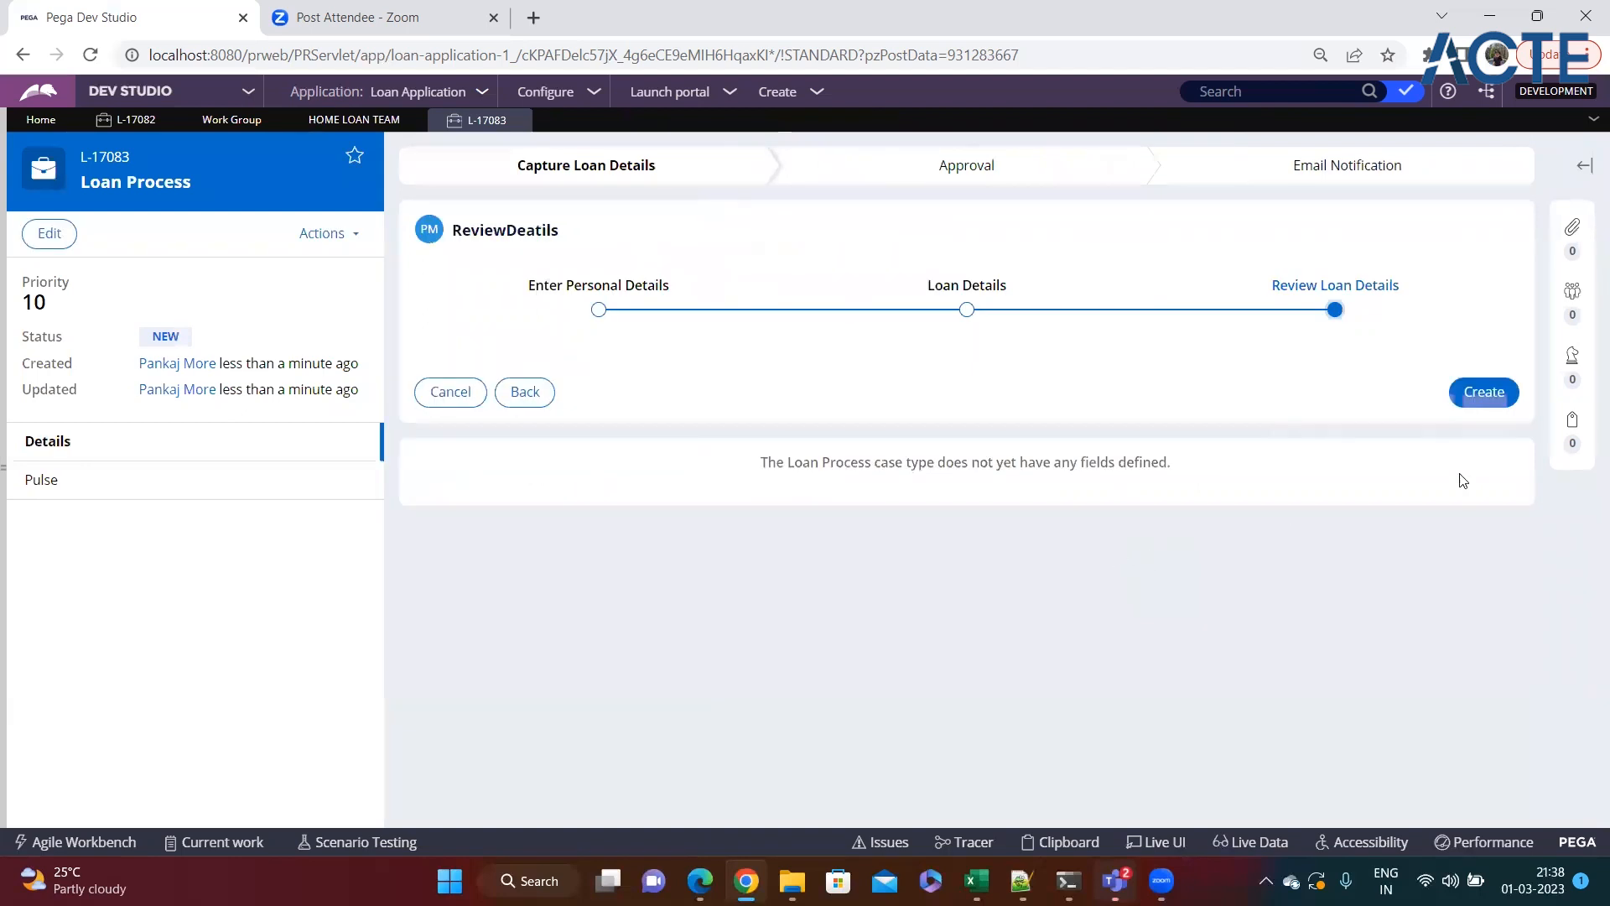
click(1496, 390)
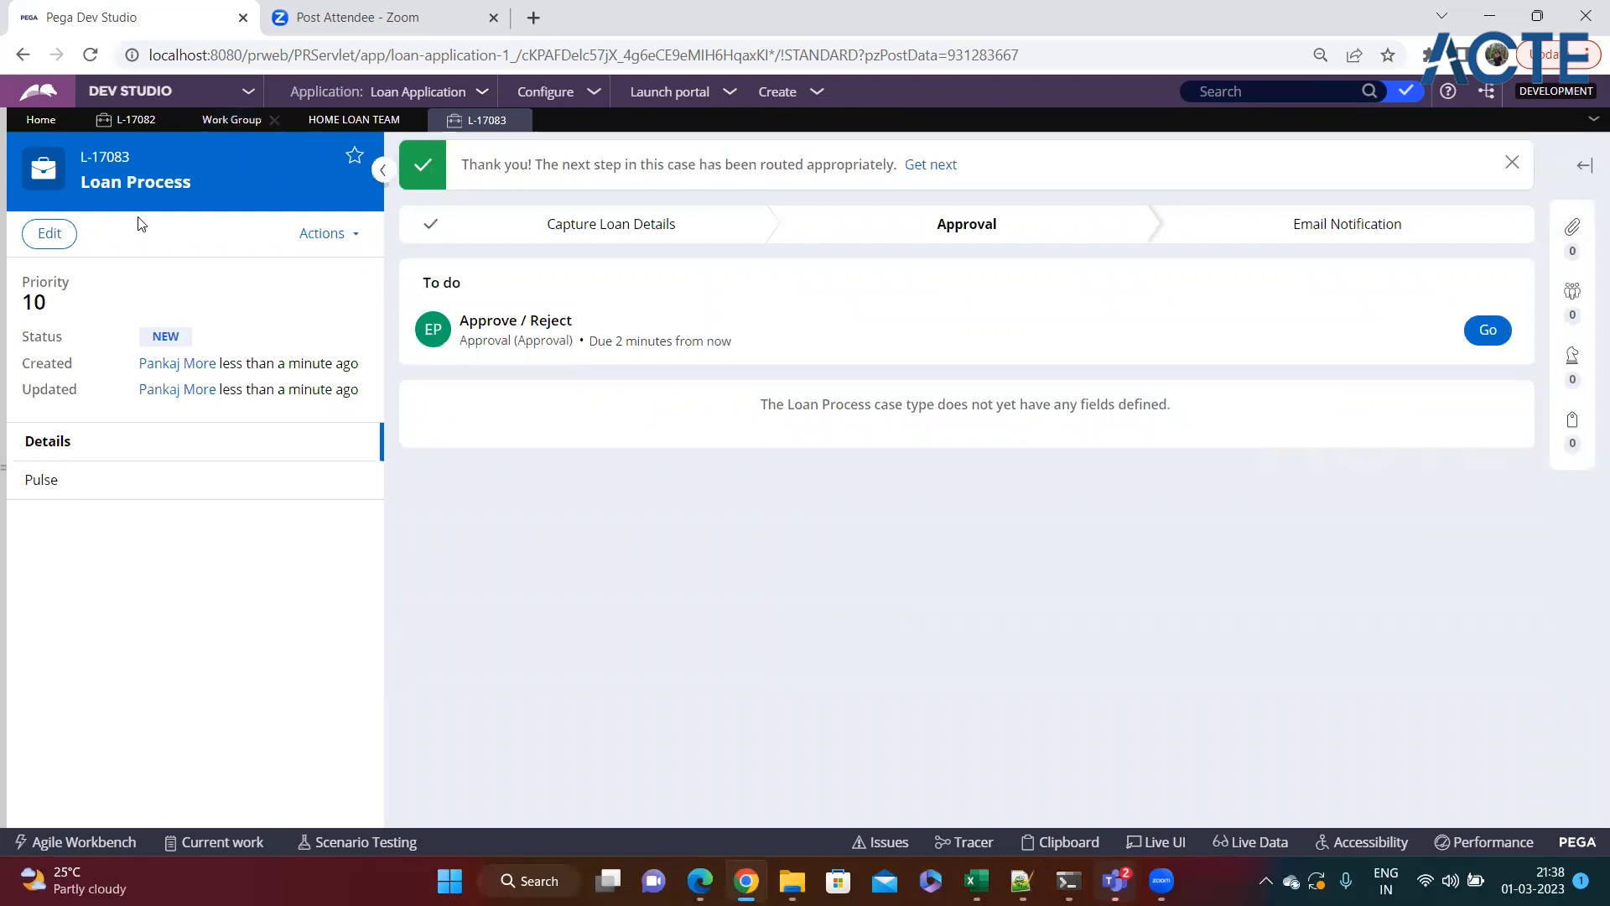
Step: Reopen the Approval flow from the recent items and collapse the explorer to show the full diagram
click(3, 467)
click(34, 154)
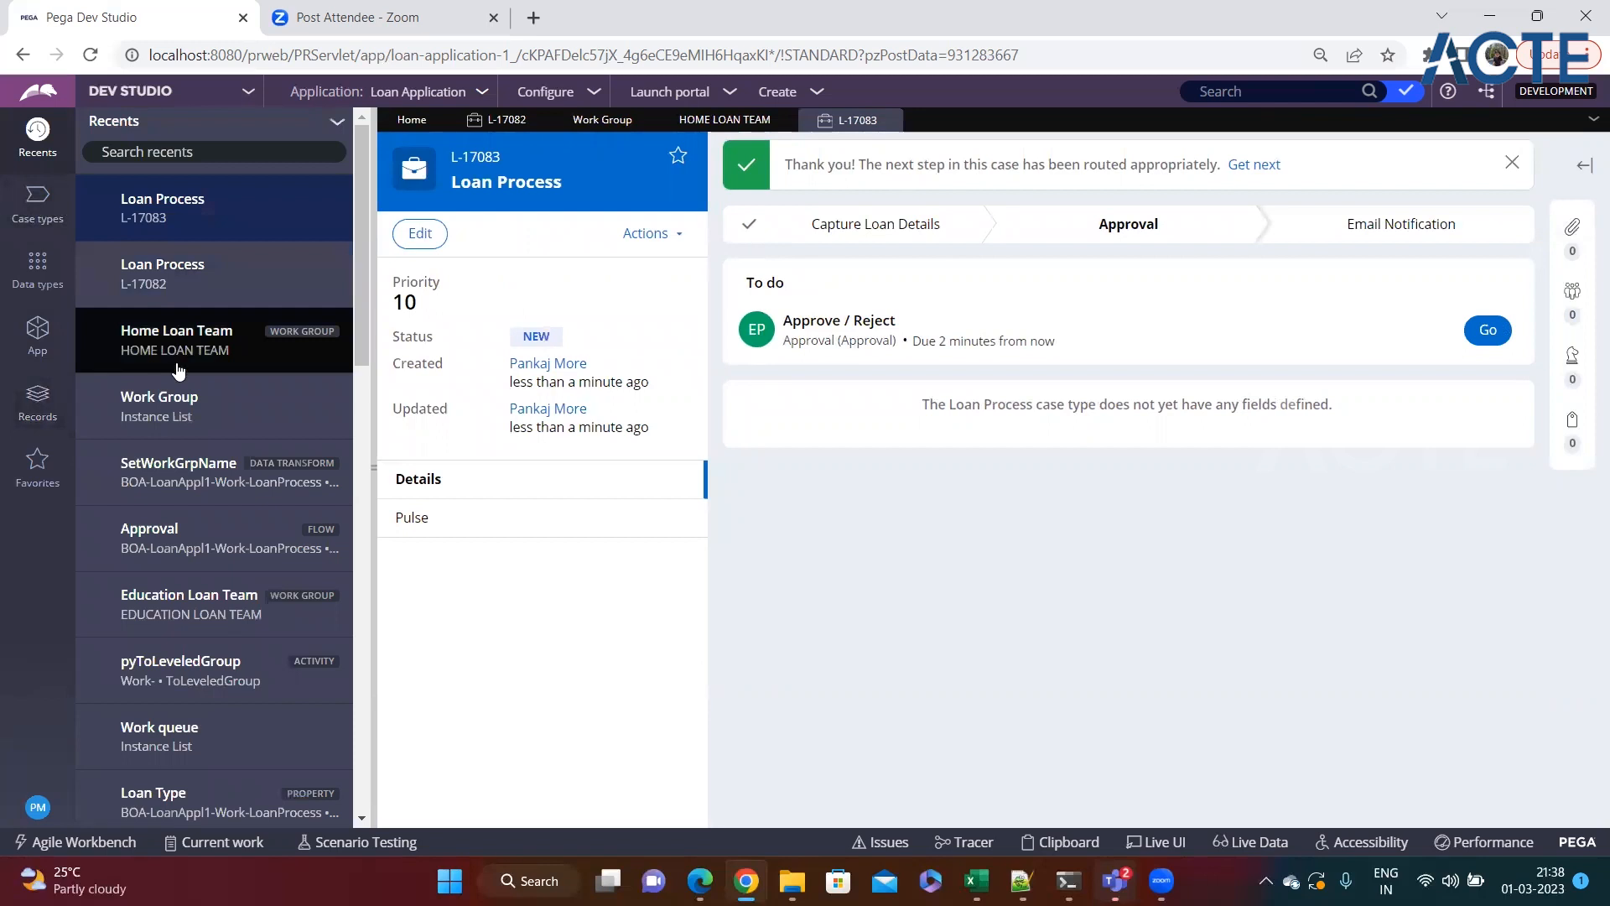
click(312, 531)
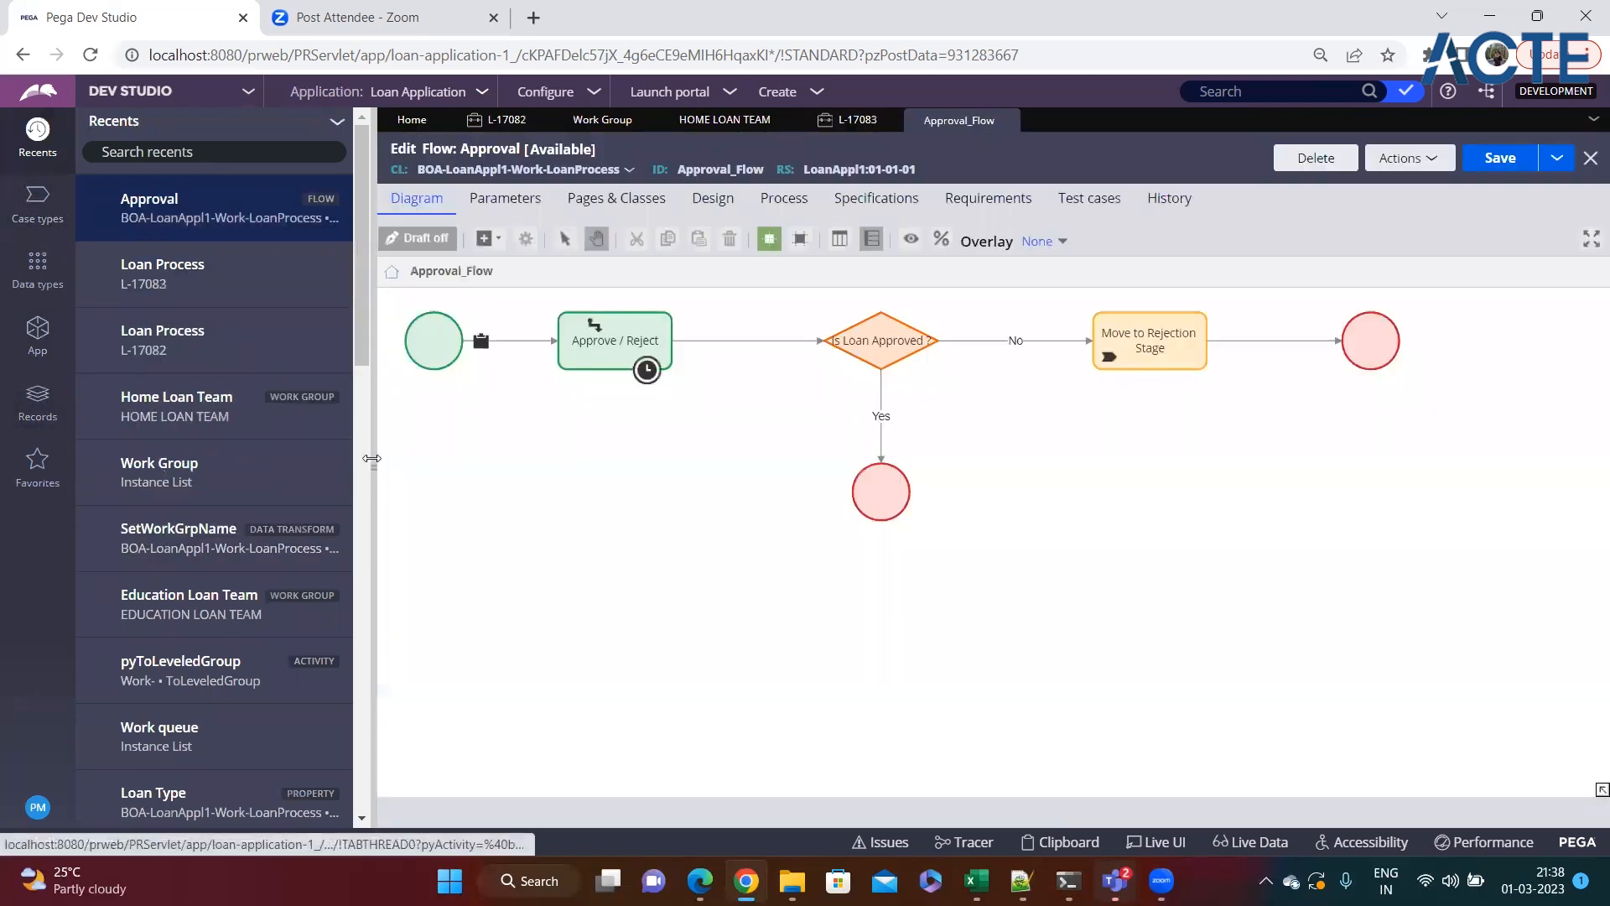
click(372, 459)
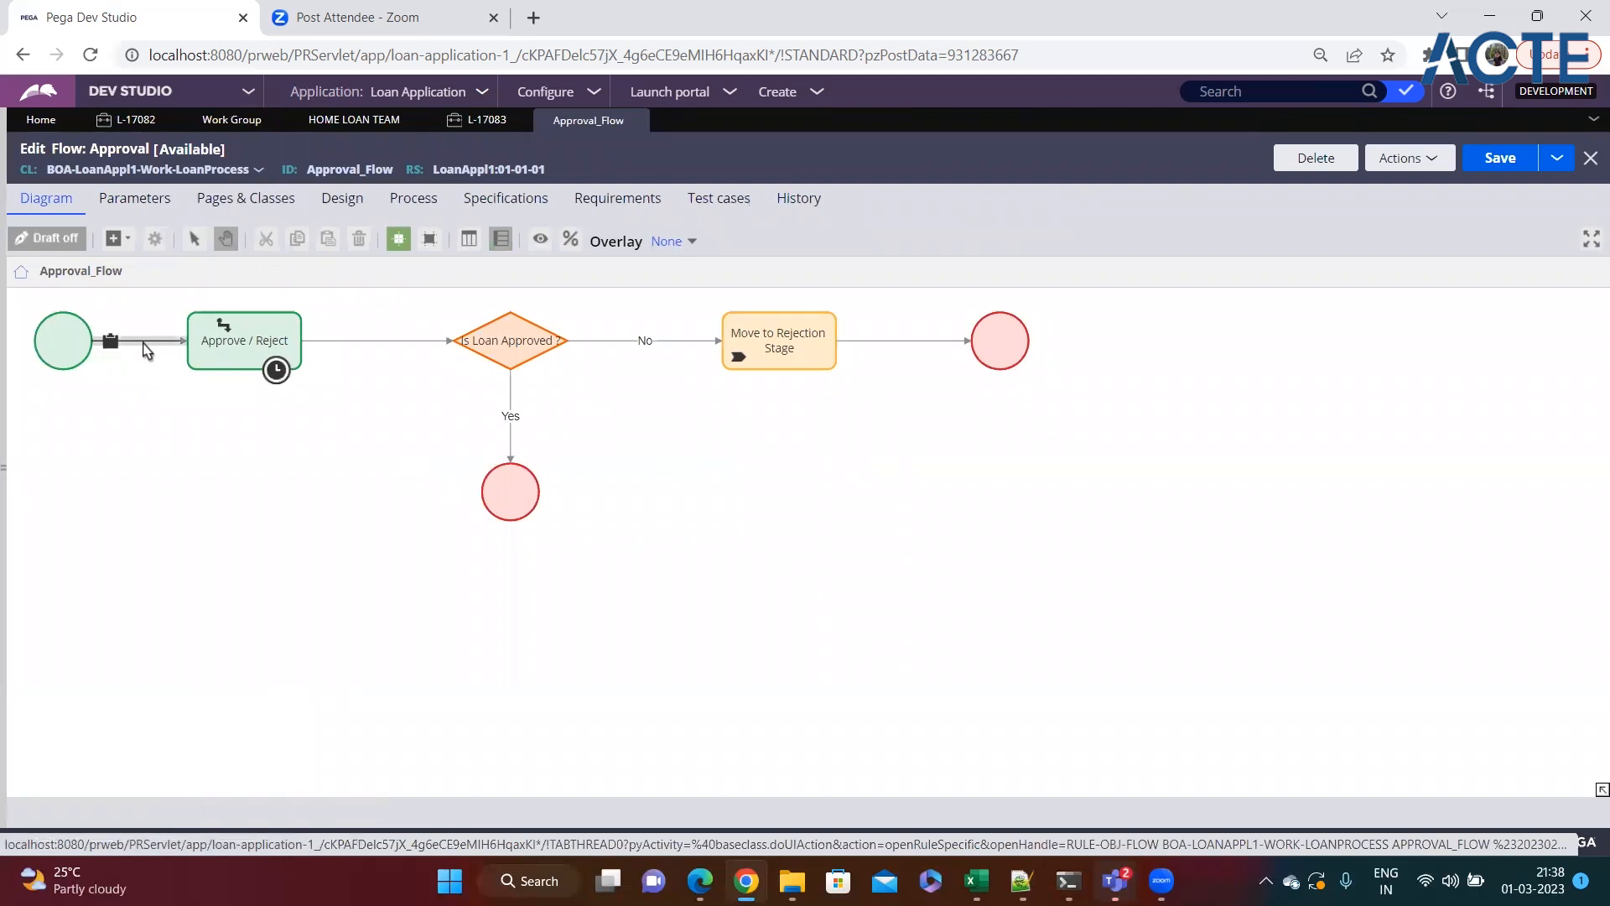
Step: Examine the workgroup parameter in the Approve / Reject assignment's routing and close the properties without changes
double_click(223, 327)
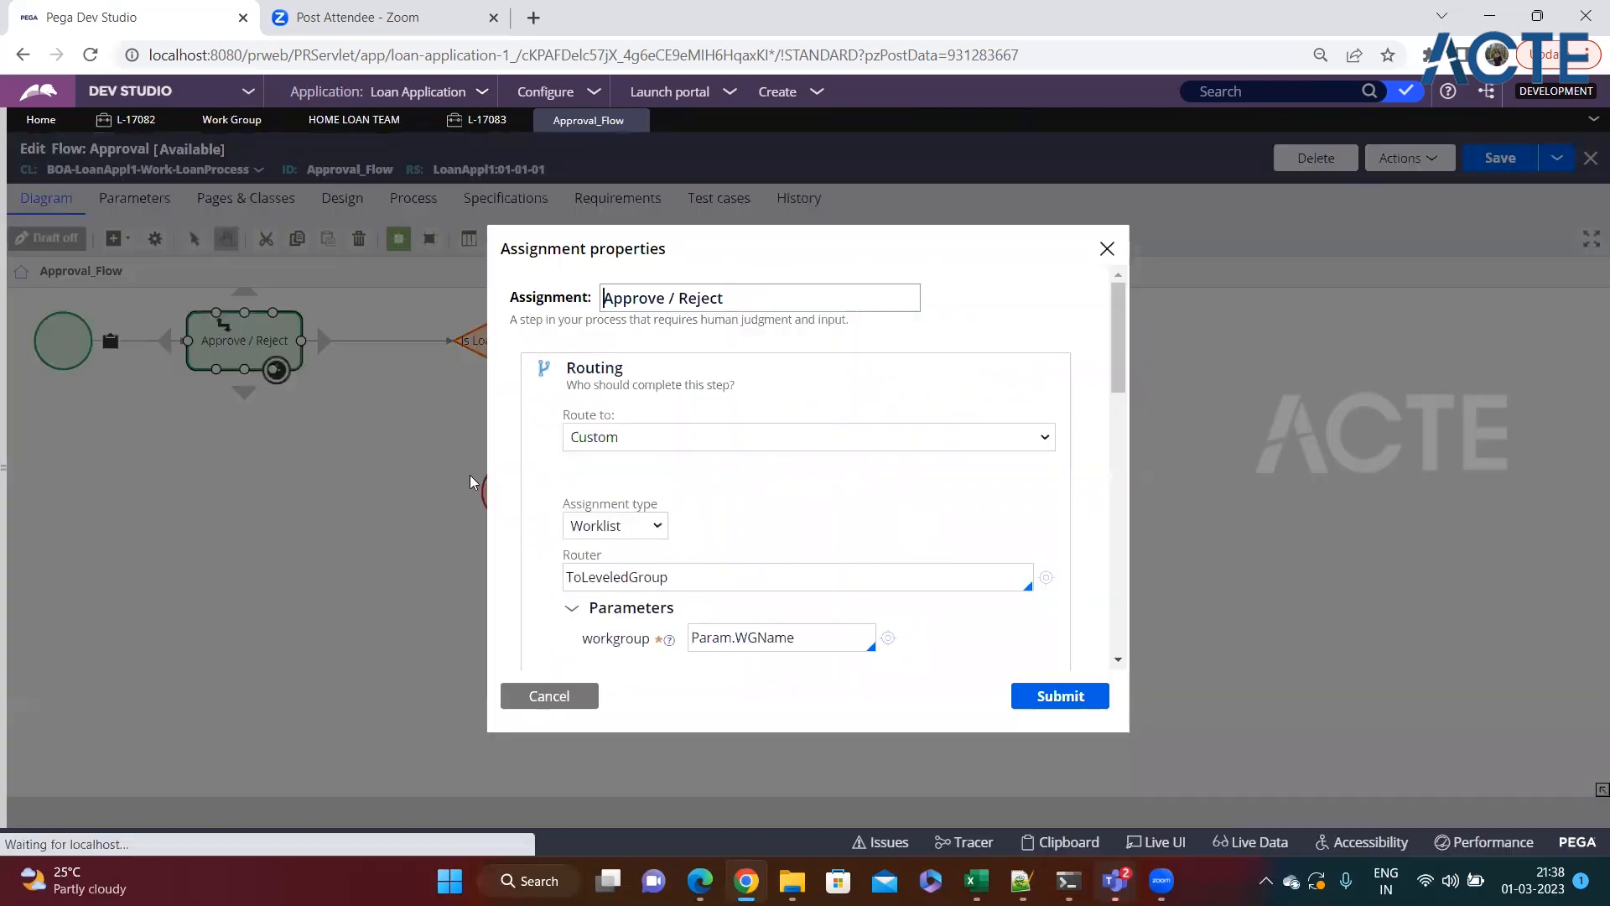
scroll(625, 573, down, 5)
scroll(728, 497, up, 4)
double_click(722, 432)
click(831, 433)
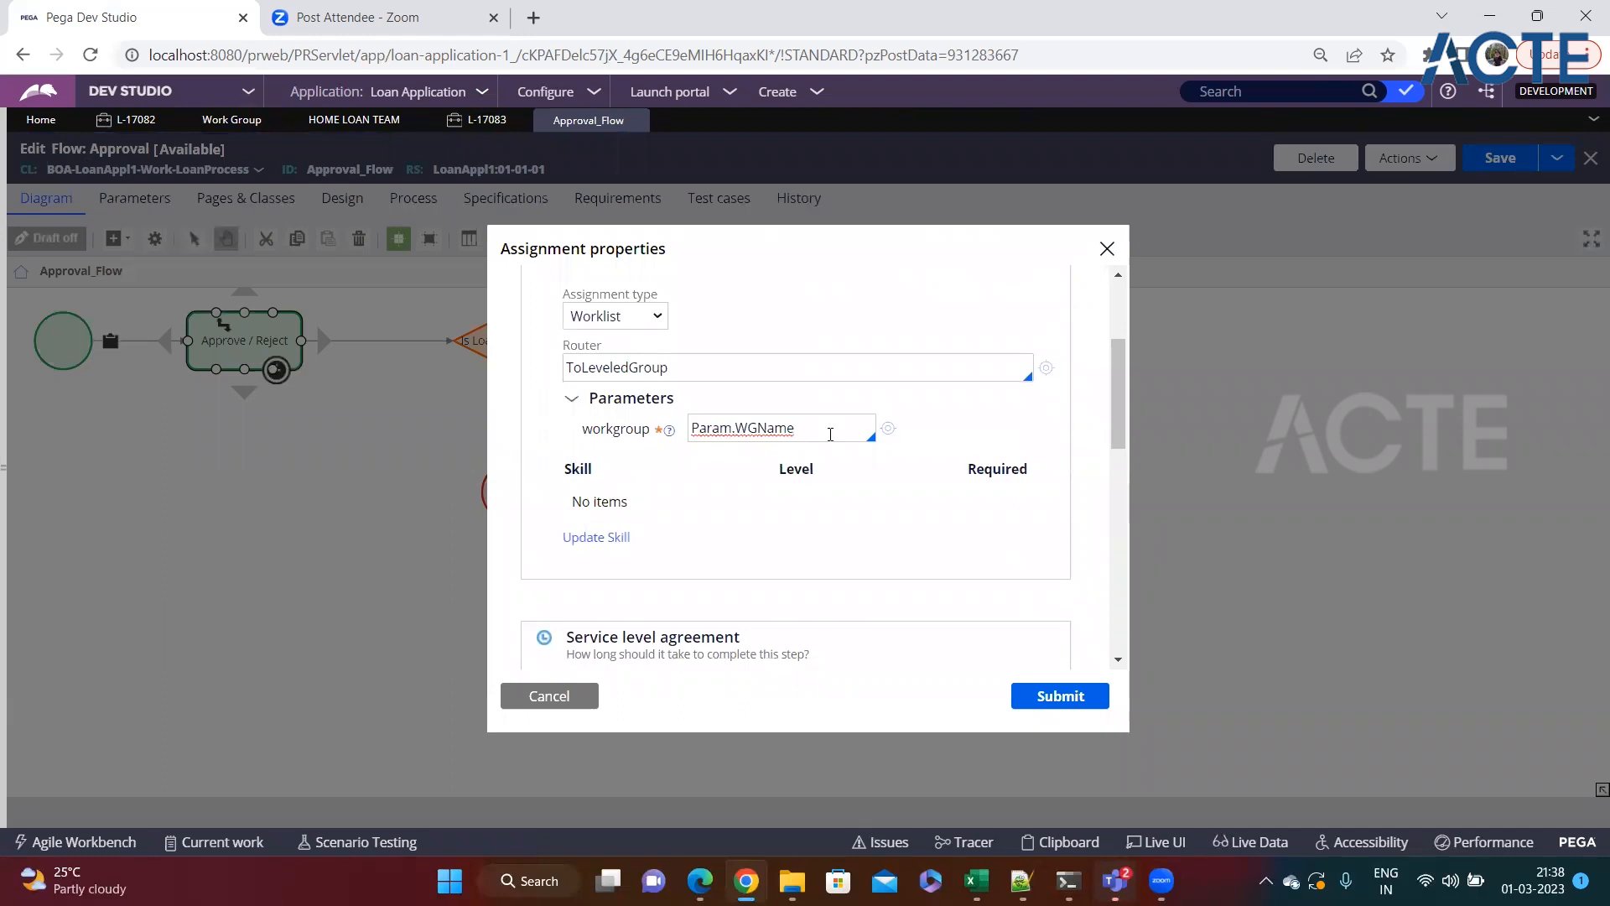
triple_click(830, 433)
click(830, 434)
key(ctrl+shift+Left)
key(ctrl+shift+Left)
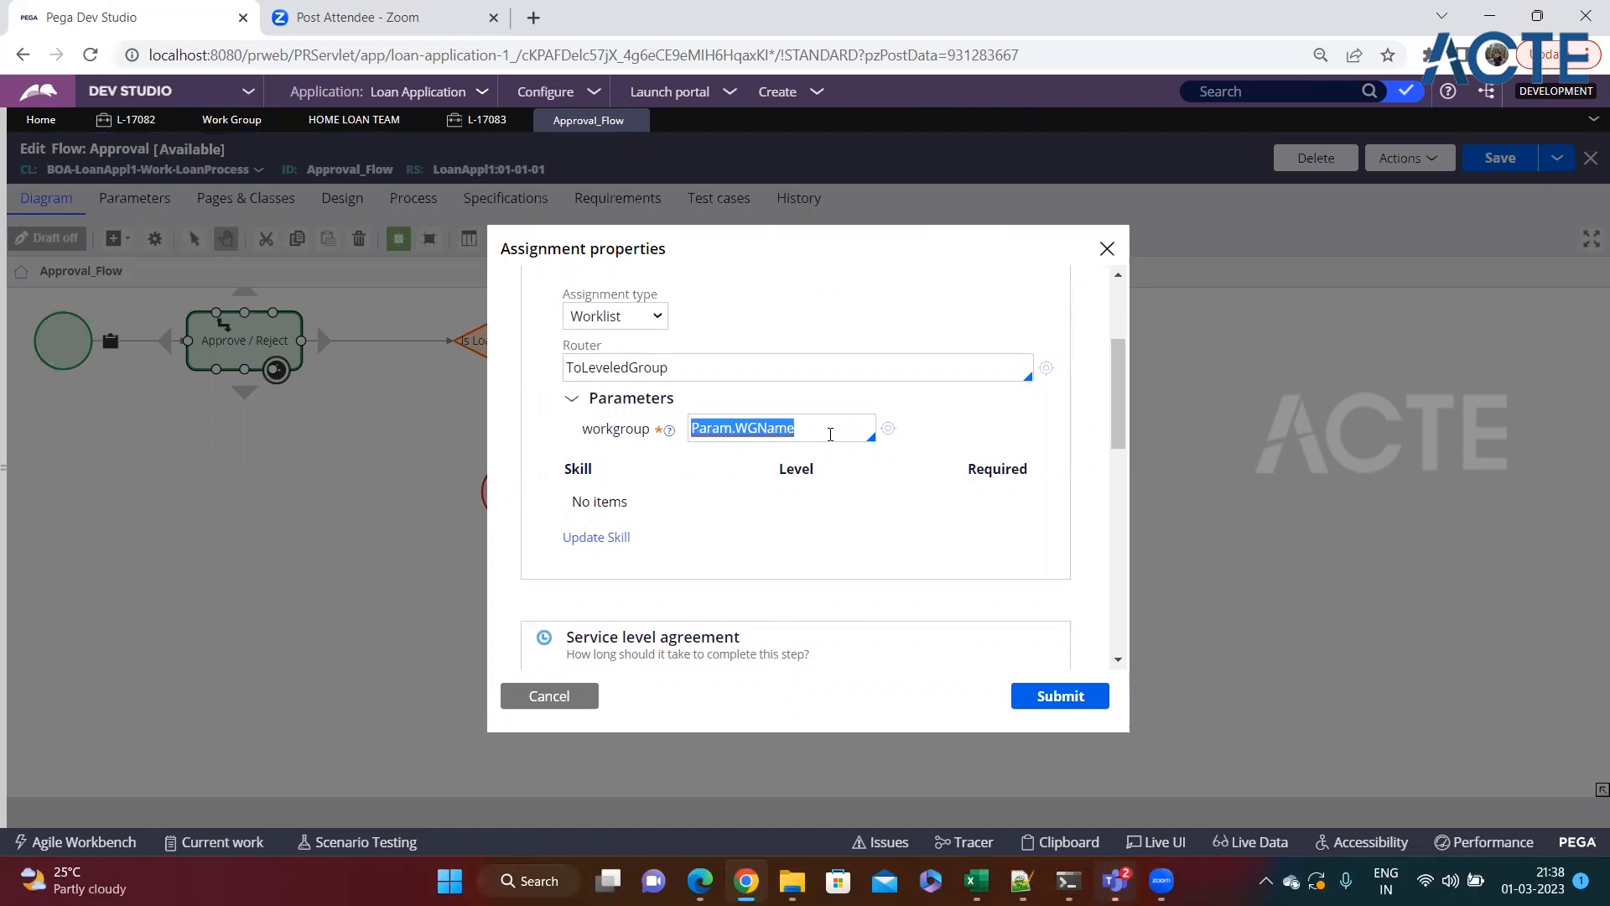
click(830, 434)
key(ctrl+shift+Left)
click(830, 434)
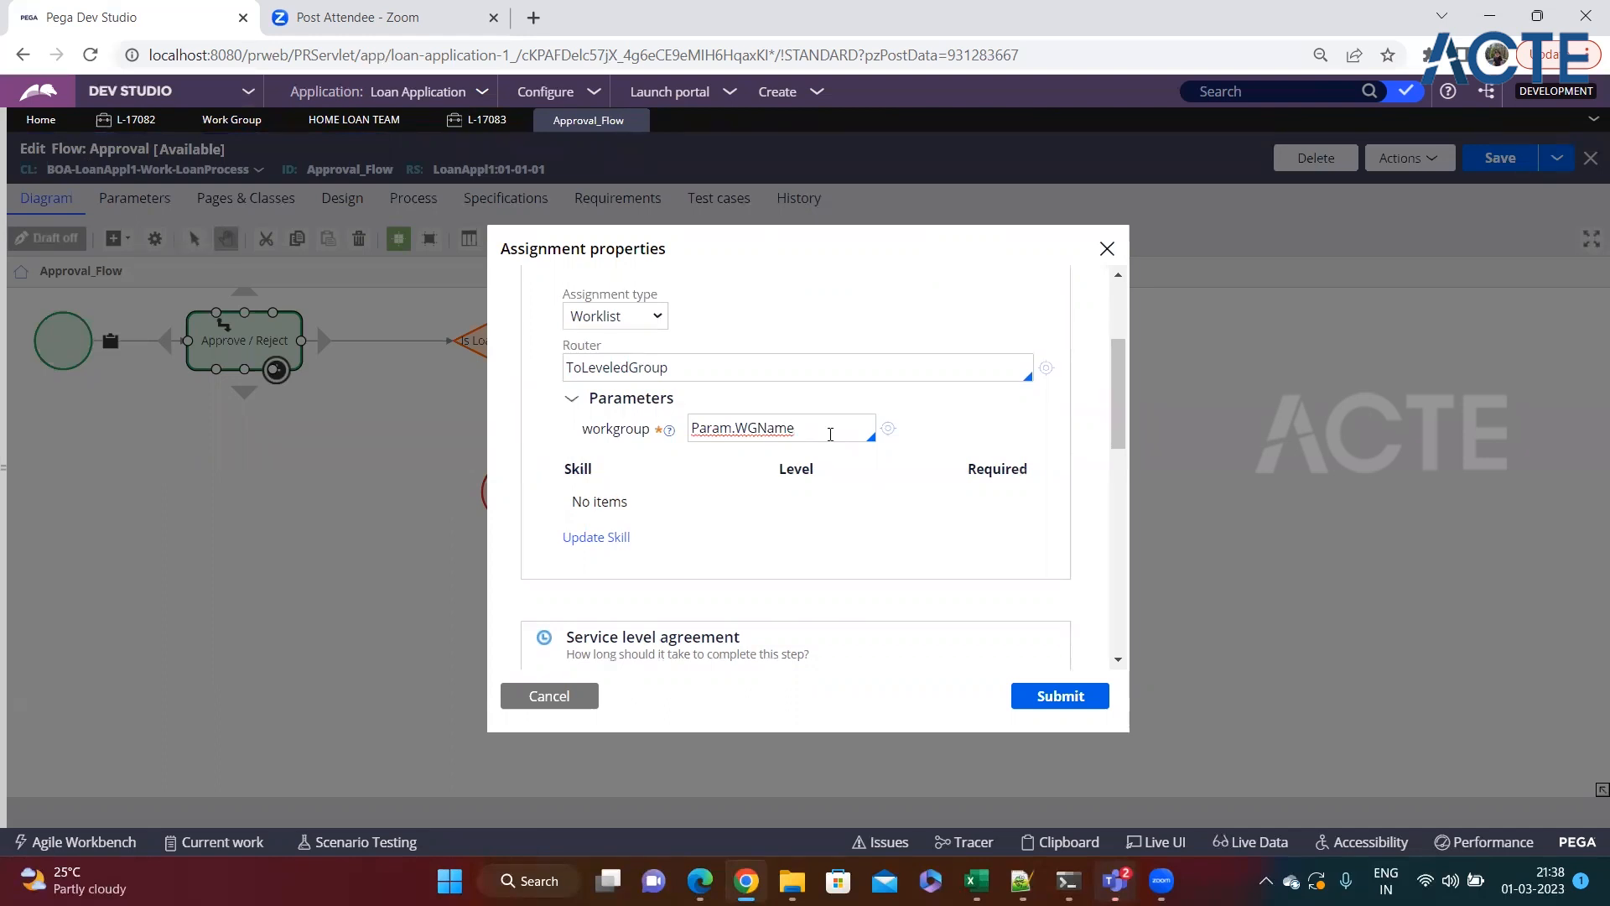
key(ctrl+shift+Left)
key(ctrl+shift+Left)
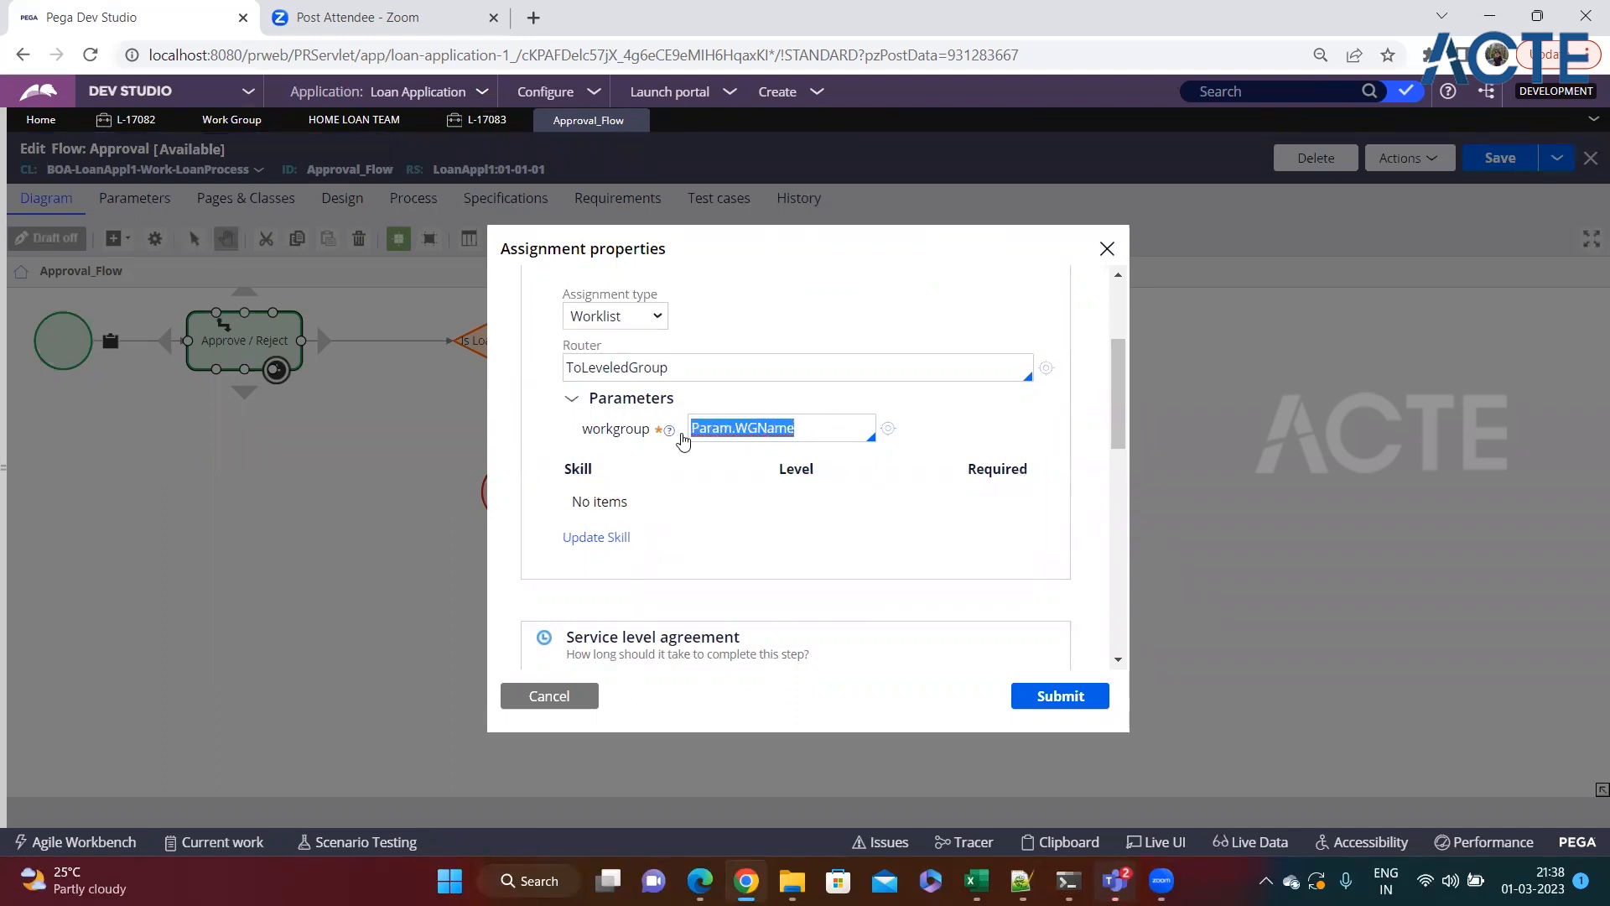
click(825, 431)
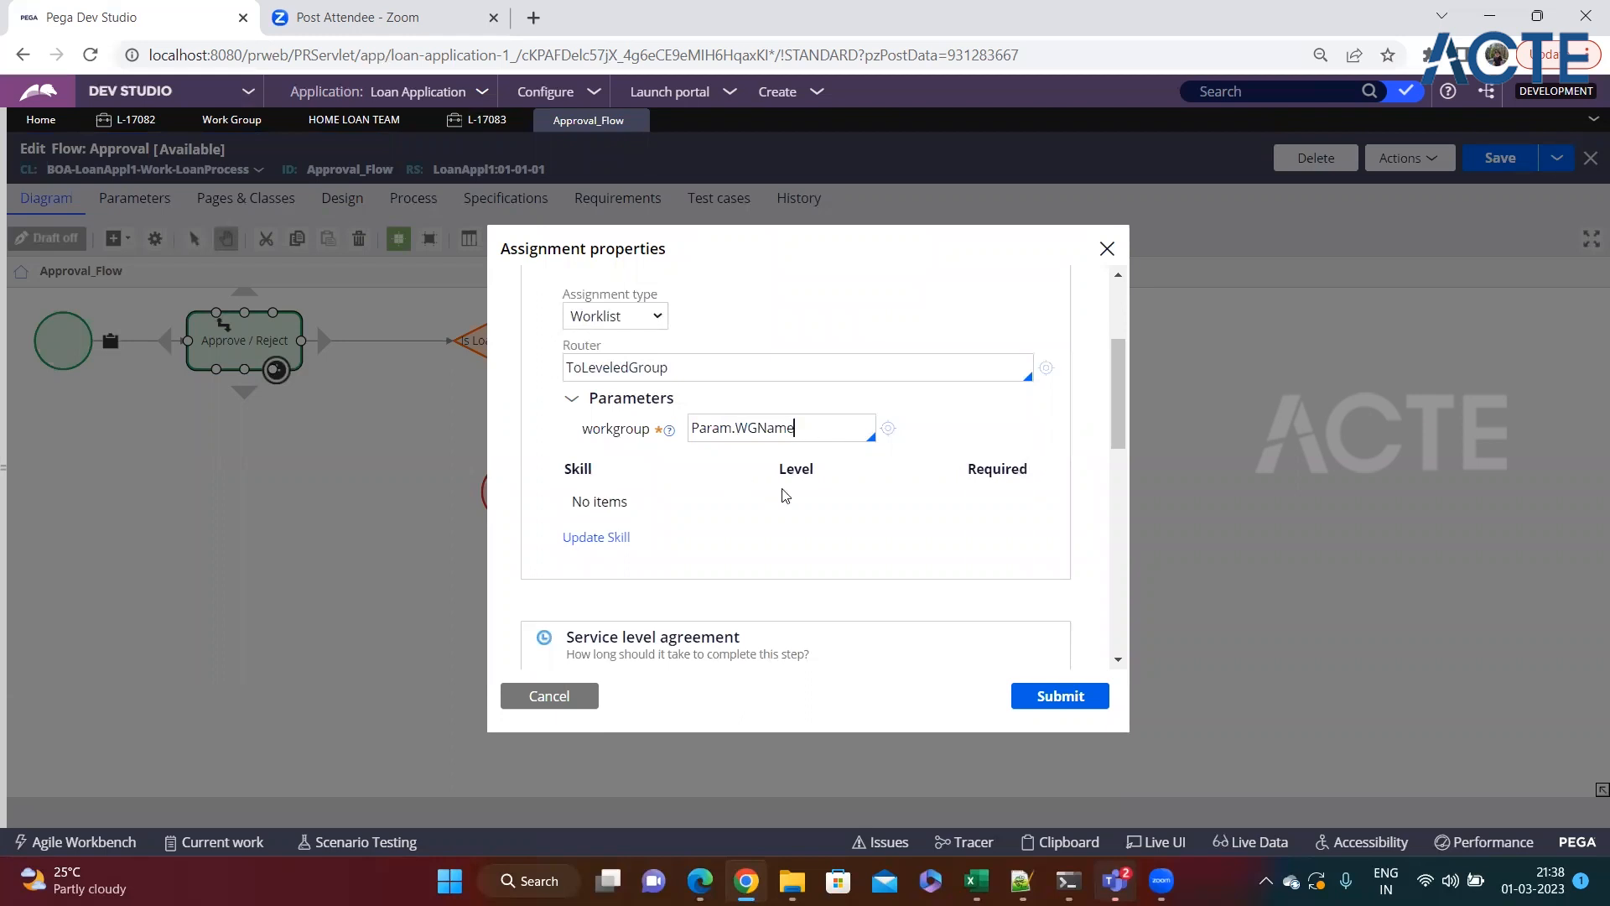
click(549, 695)
Step: Reopen the Approve / Reject assignment's properties and examine its assignment type, ToLeveledGroup router and workgroup parameter
click(218, 329)
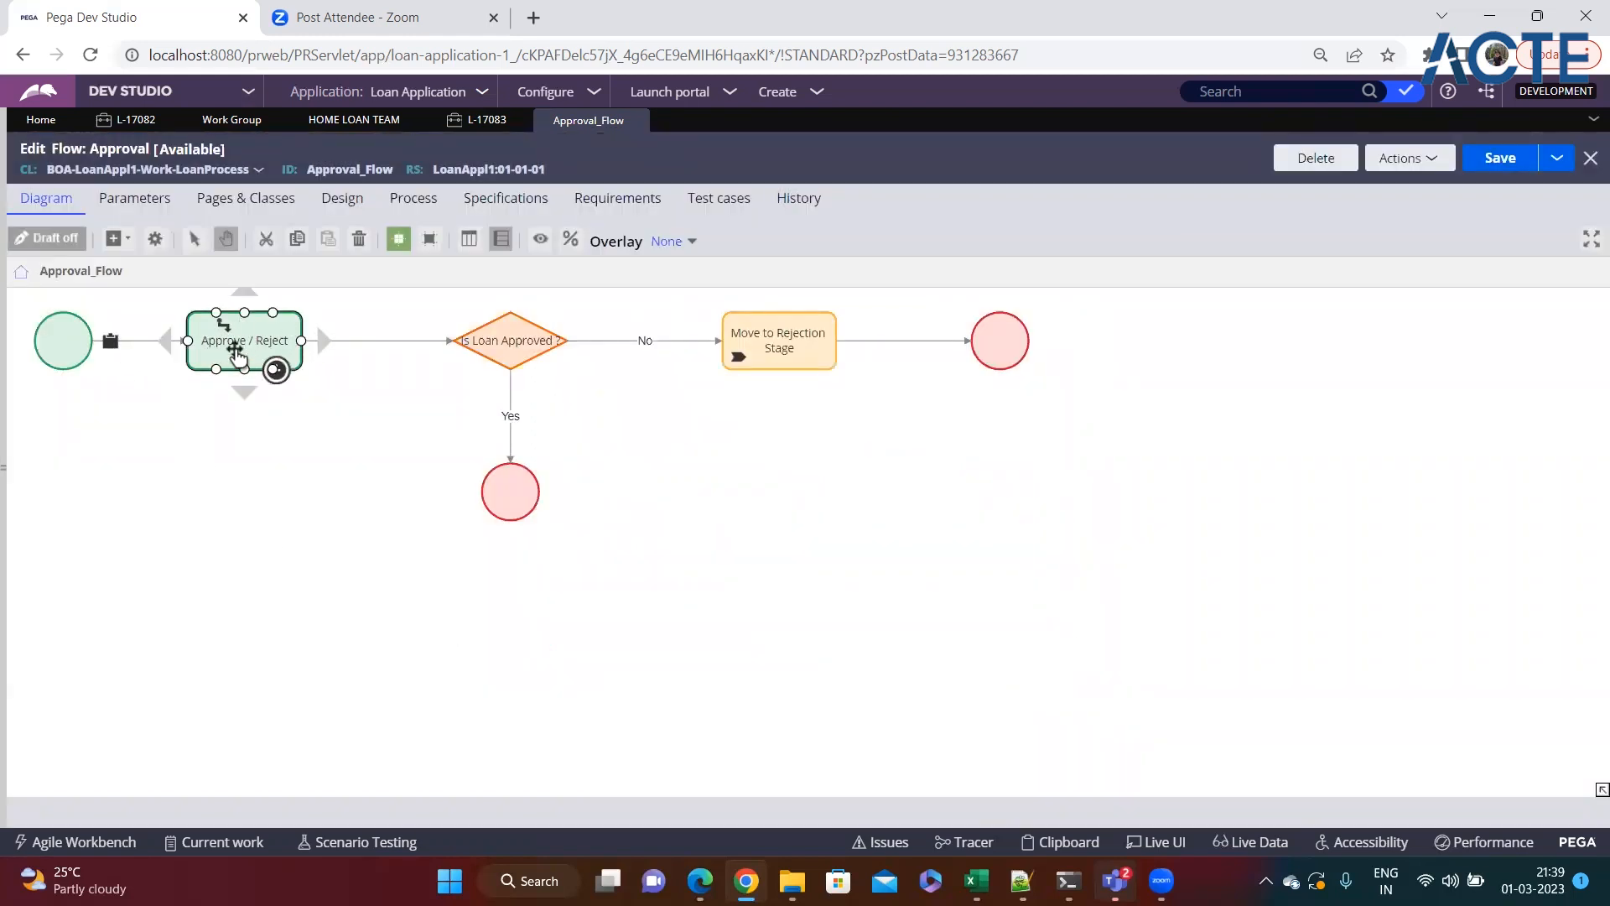
double_click(248, 342)
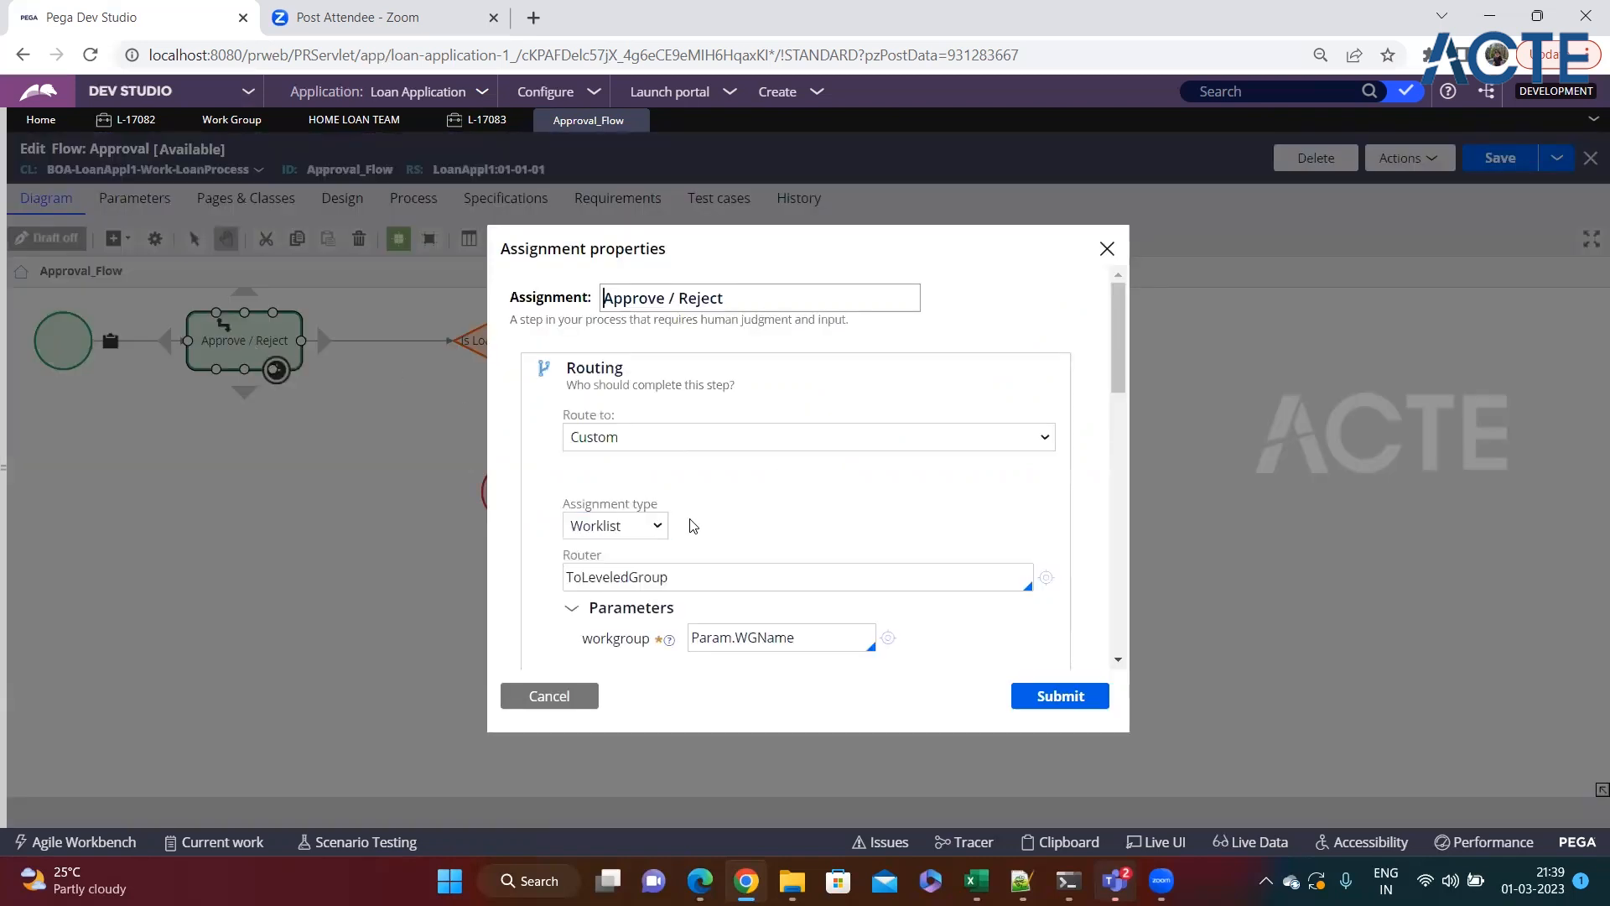
scroll(696, 503, down, 2)
drag(718, 431, 852, 449)
click(842, 435)
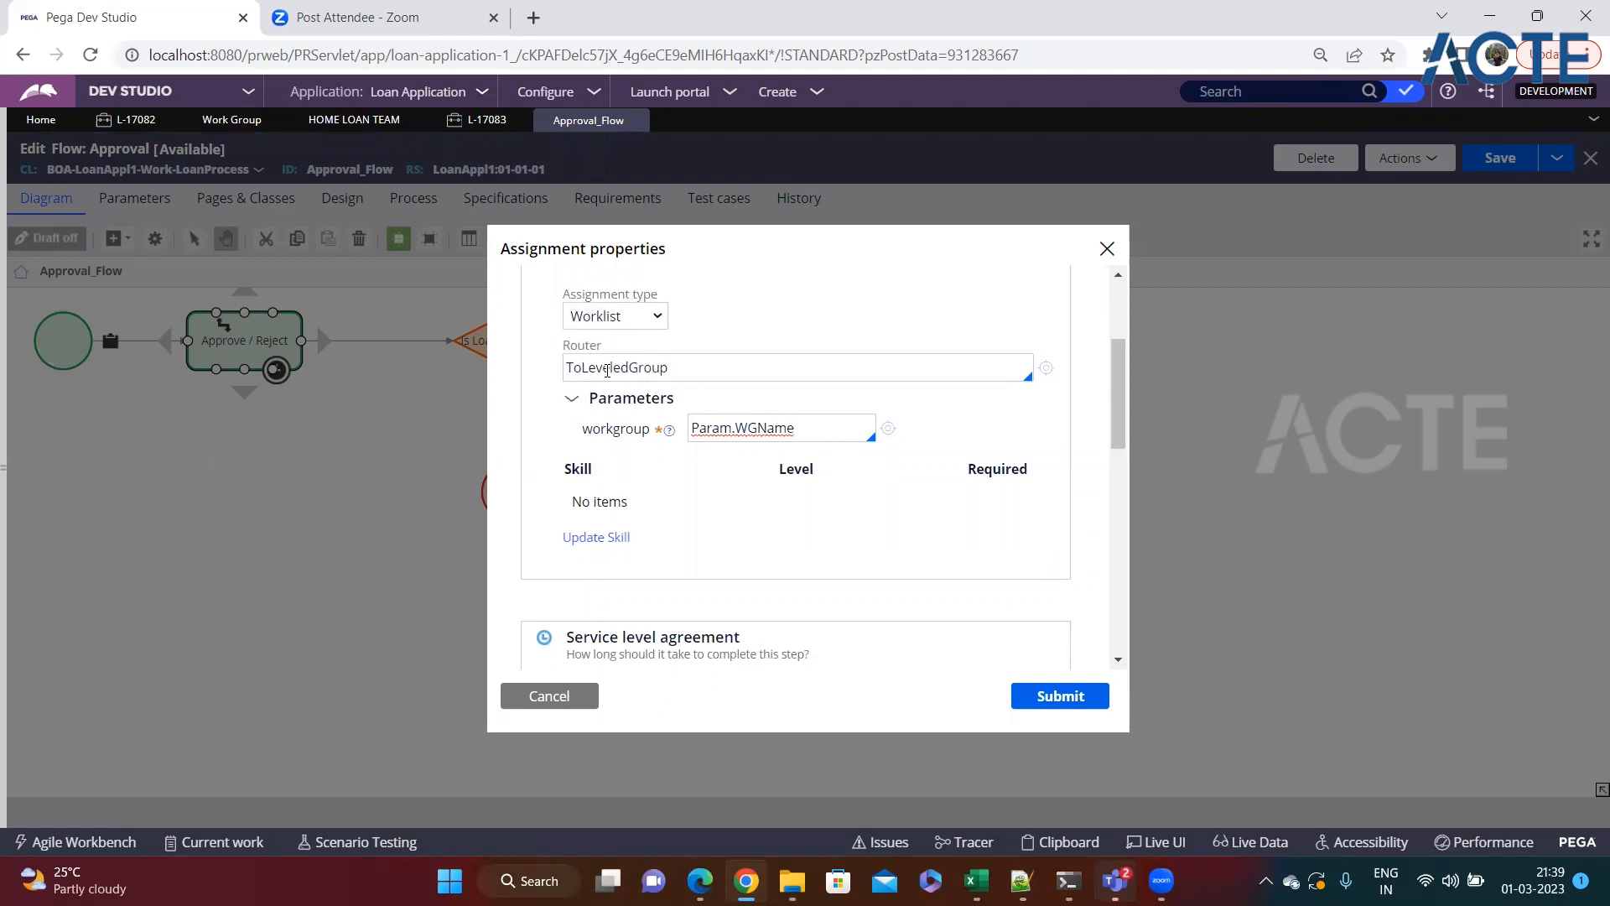
double_click(607, 370)
click(739, 366)
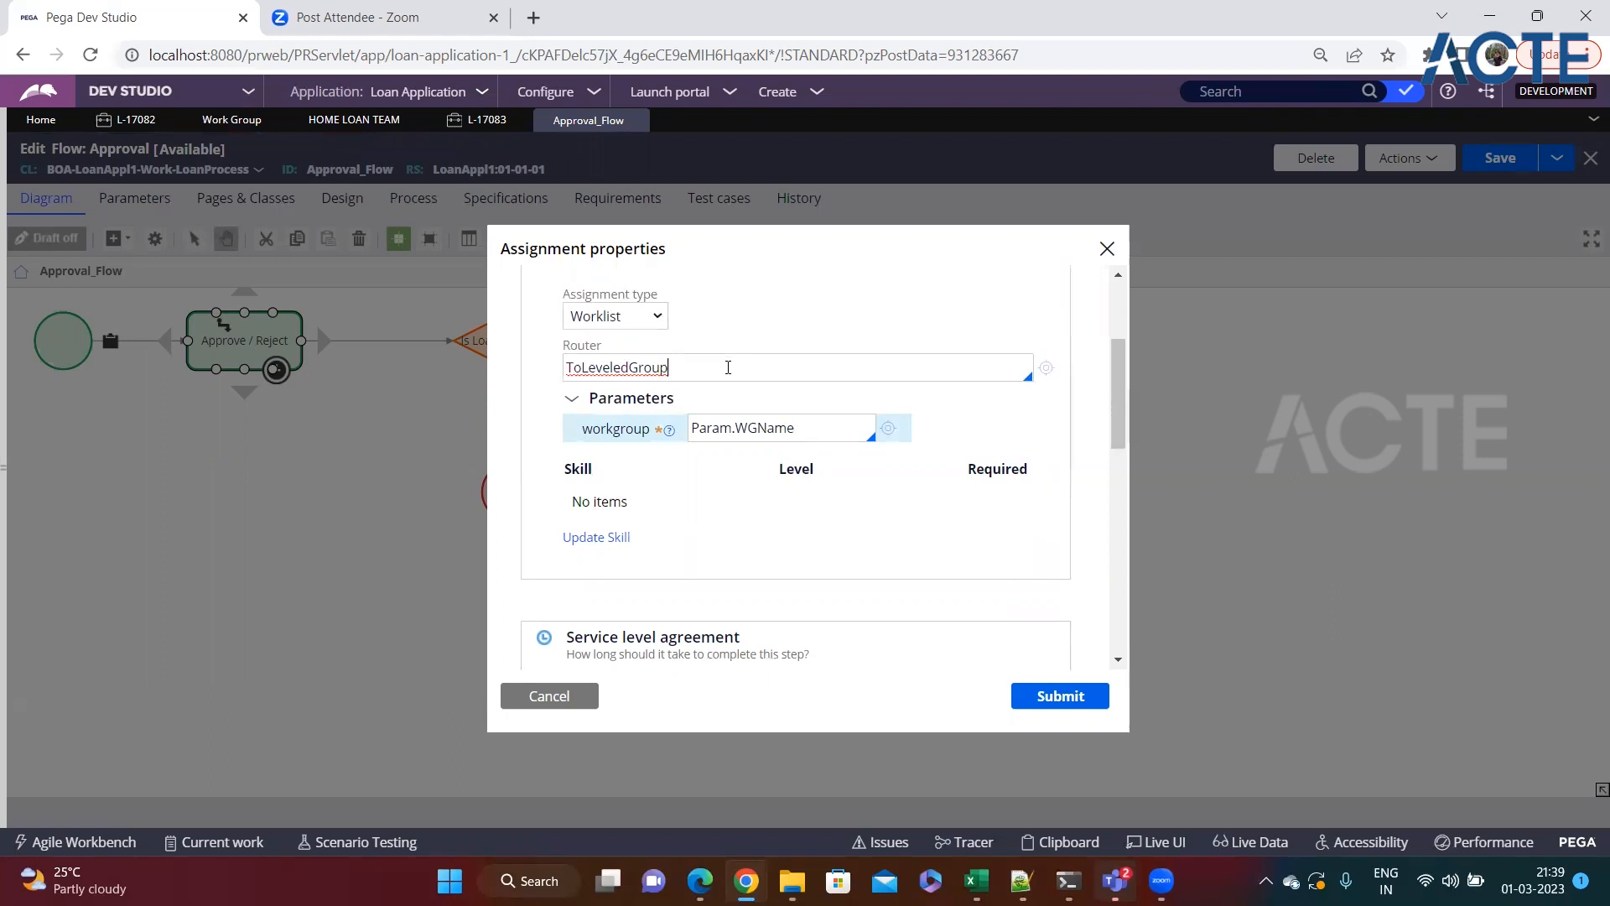
scroll(728, 366, up, 1)
double_click(716, 478)
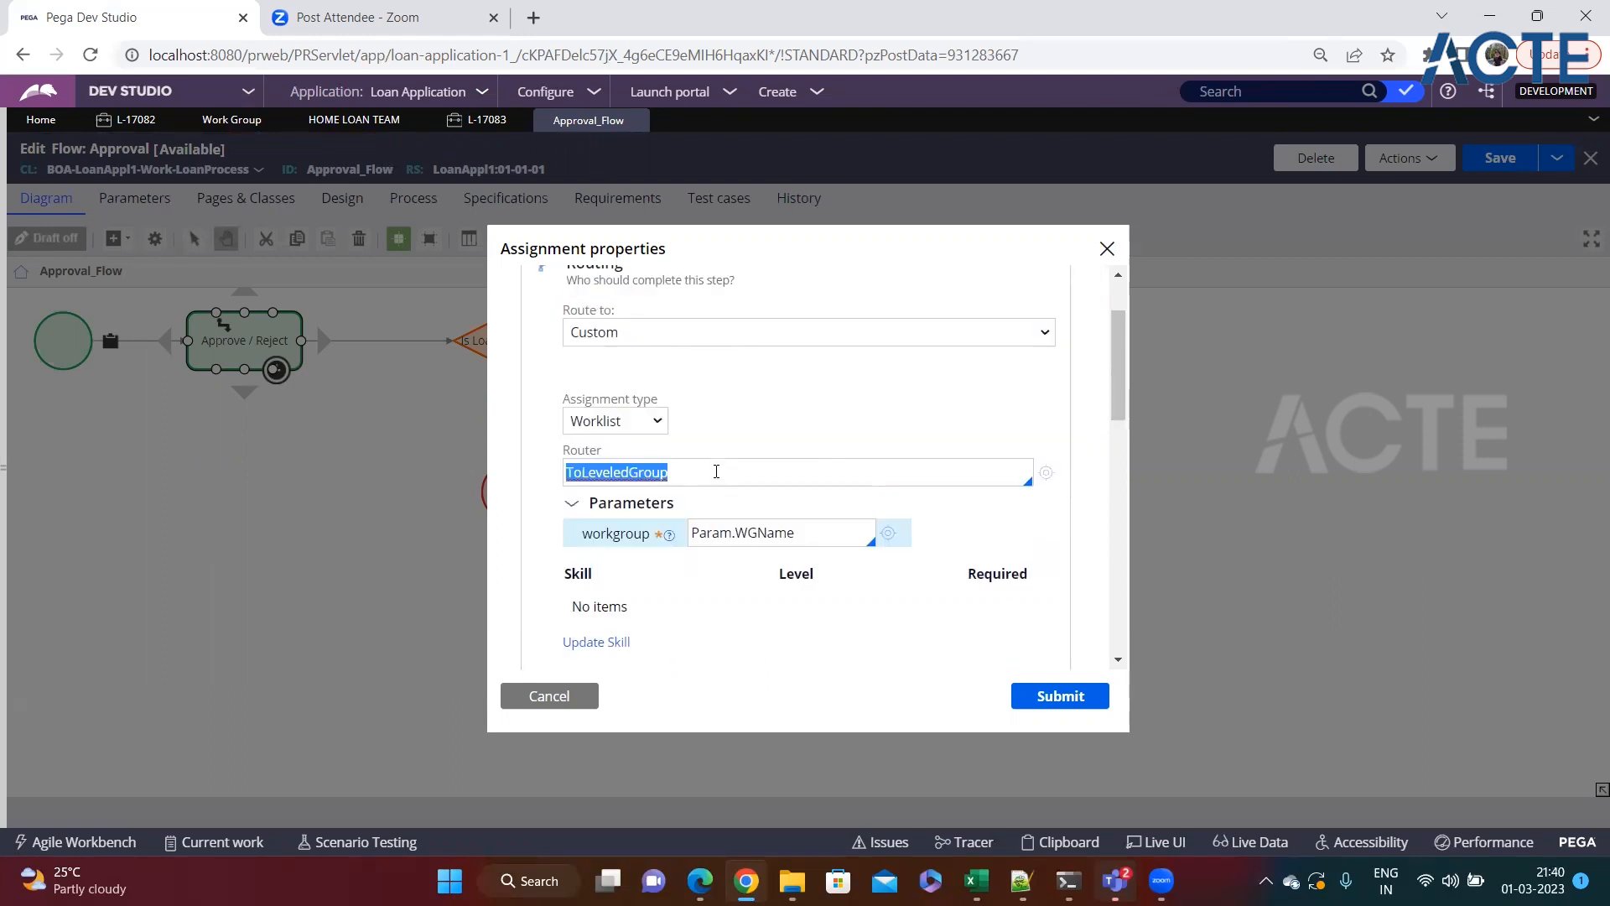
click(717, 471)
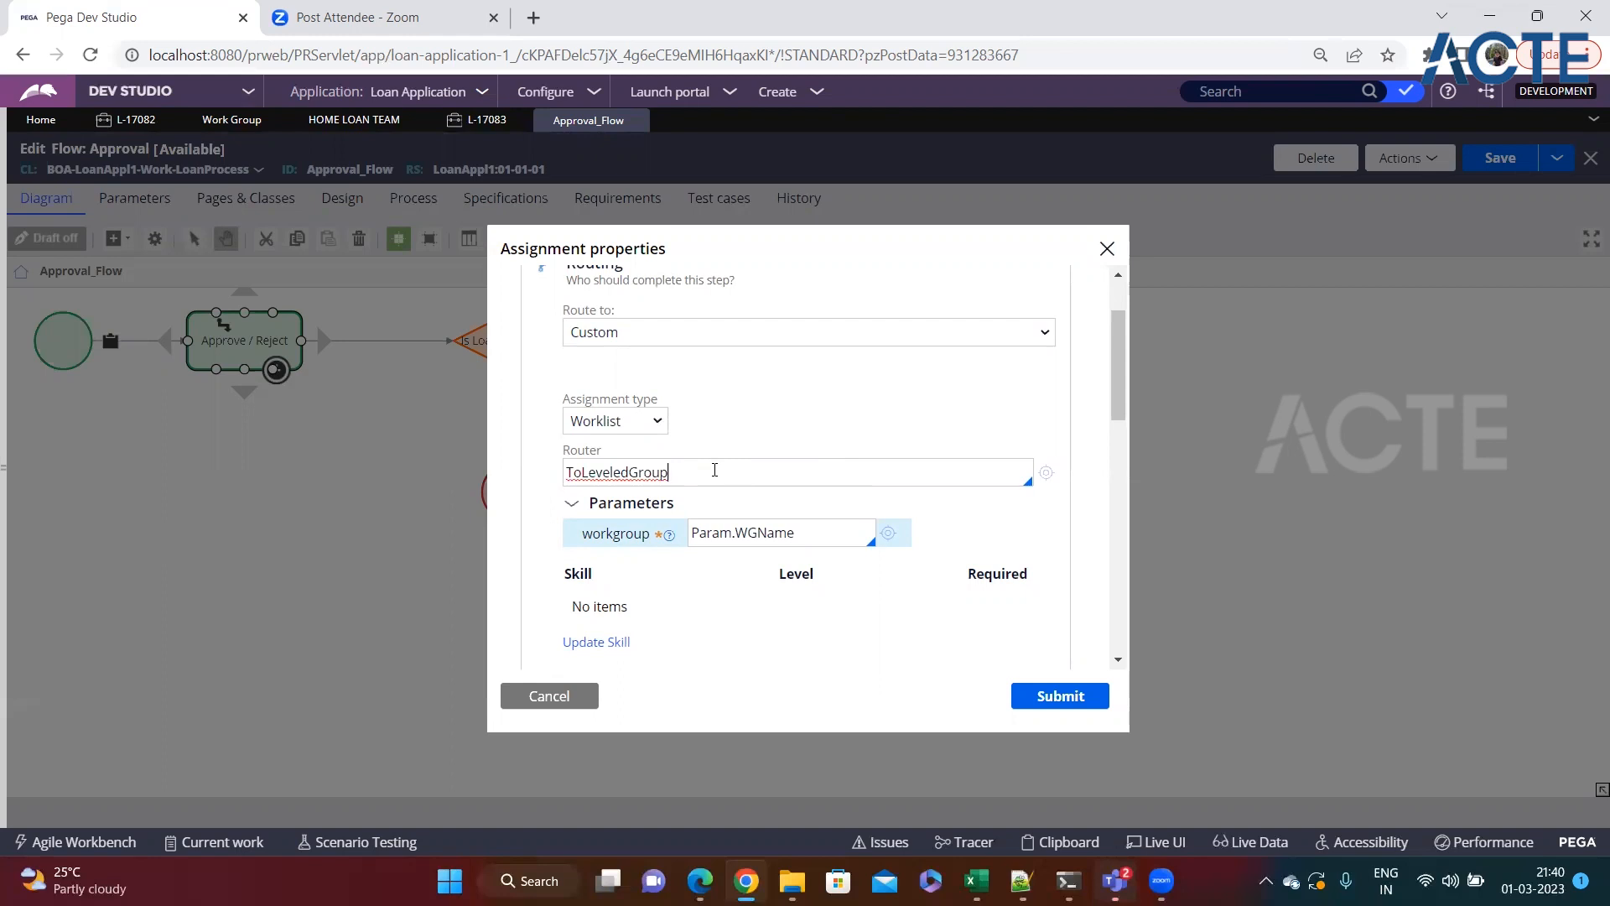
click(641, 423)
click(753, 434)
double_click(680, 472)
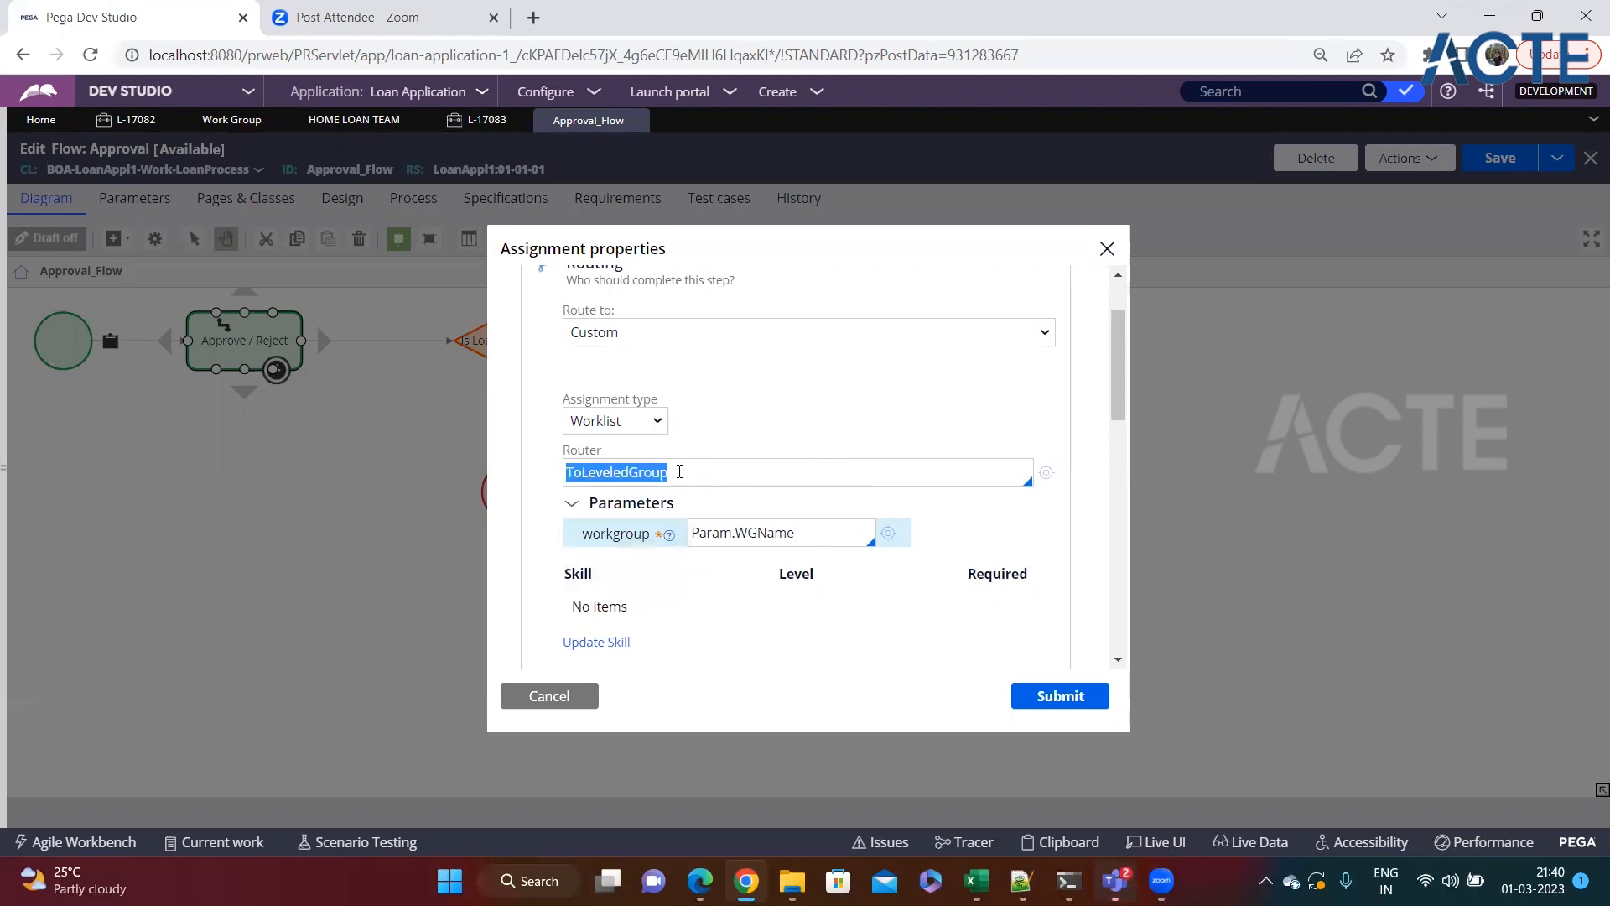